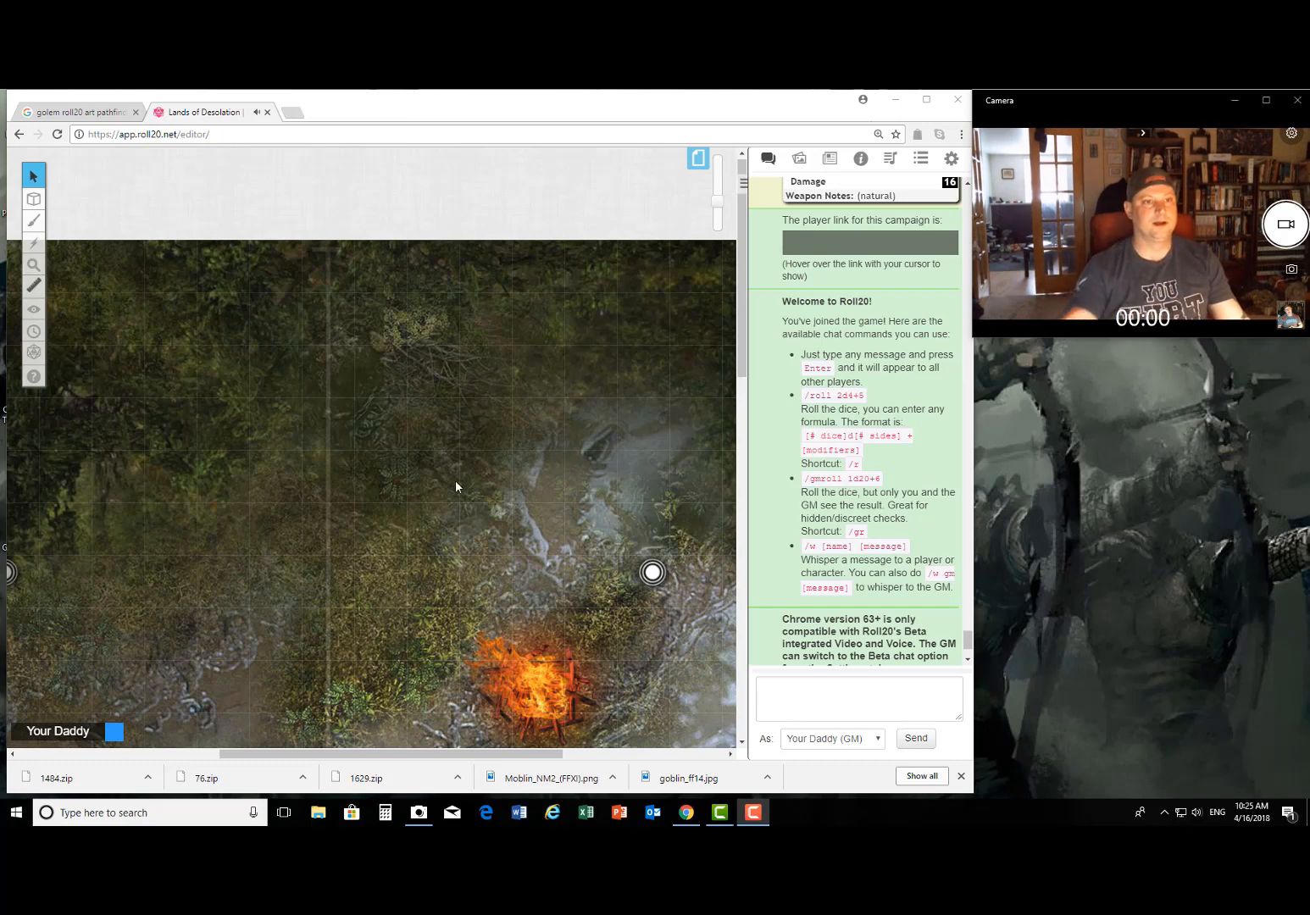
Step: Create a new blank map page, open it, and widen the browser window
mouse_move(29, 200)
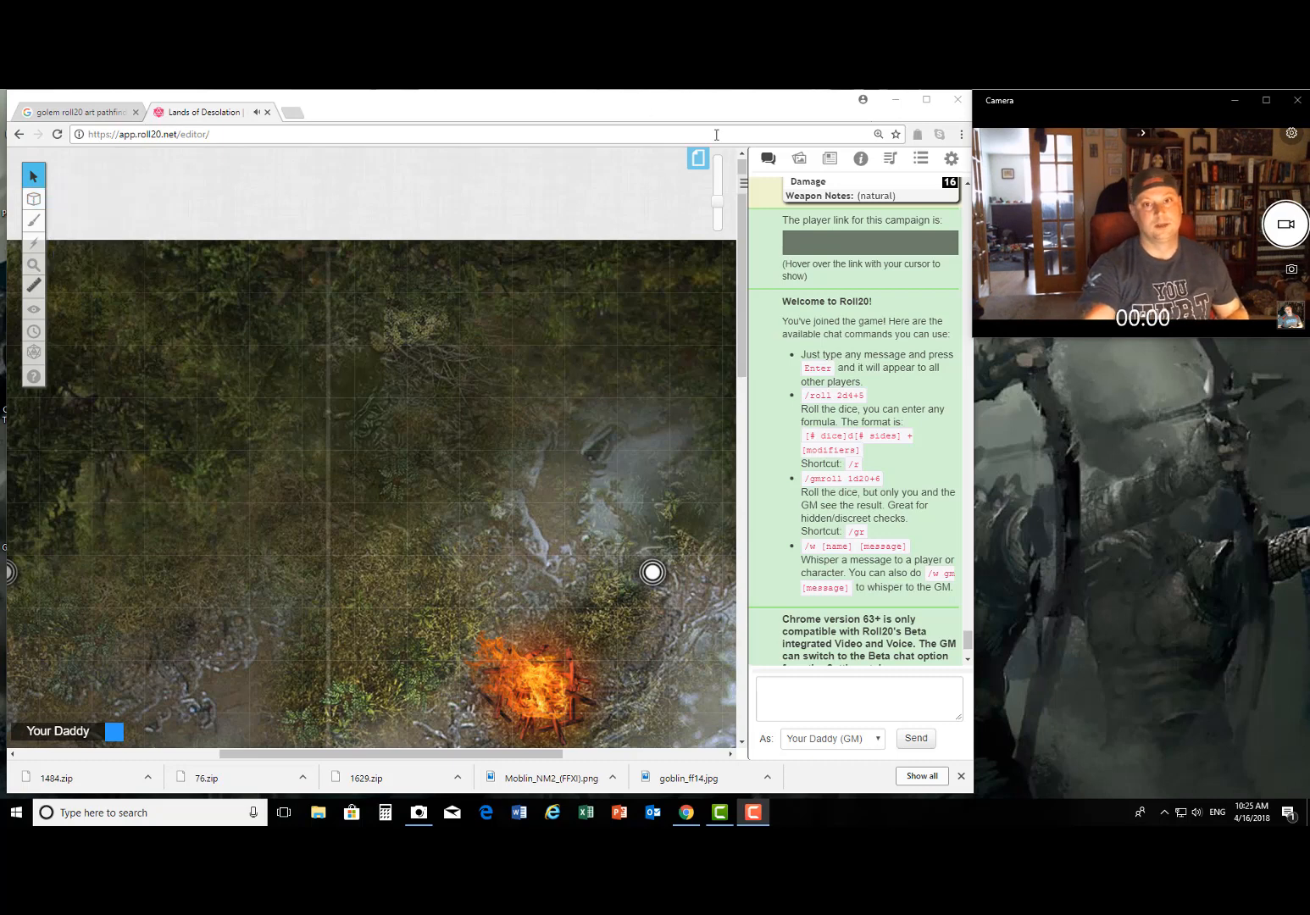
click(695, 167)
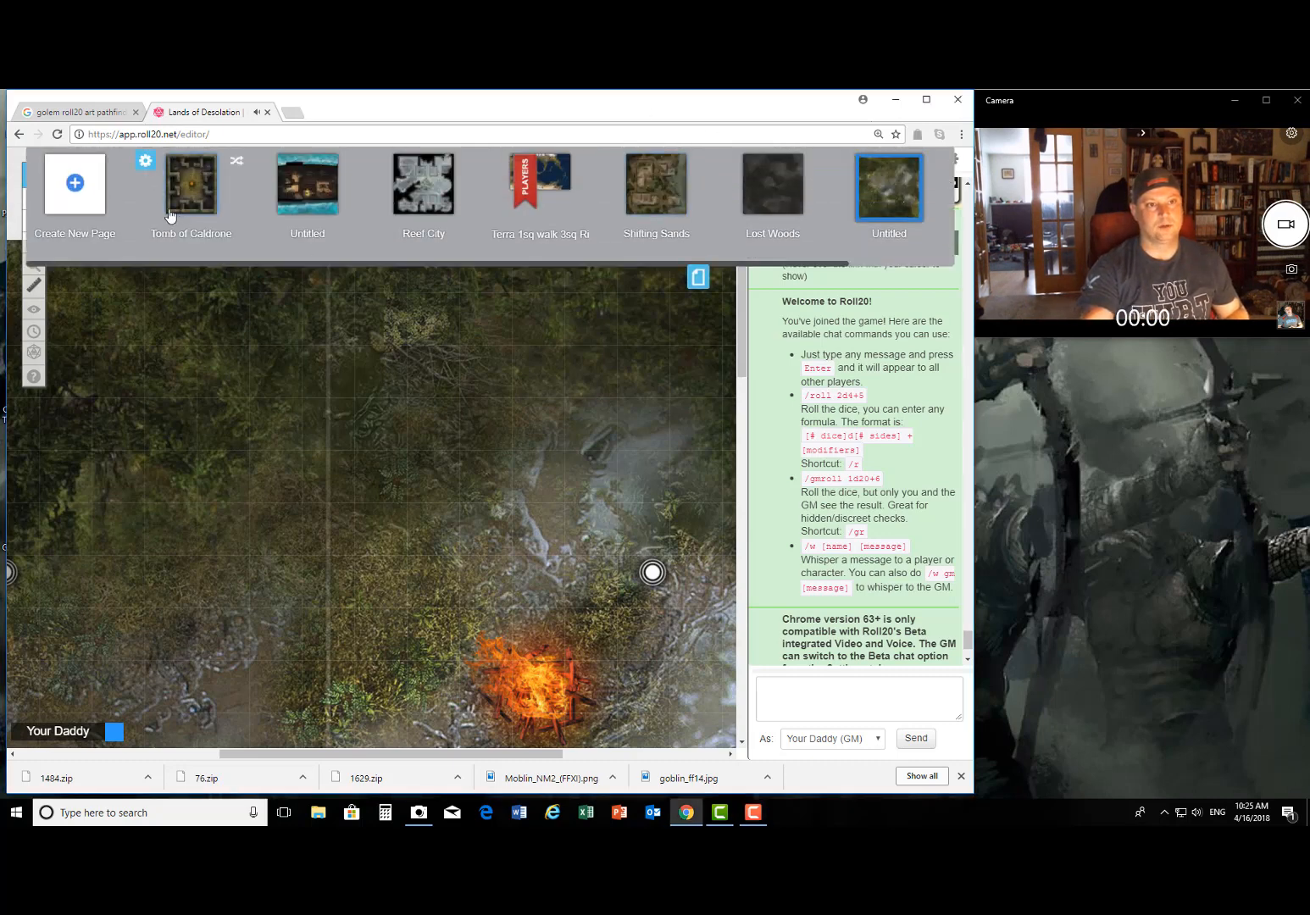
click(82, 185)
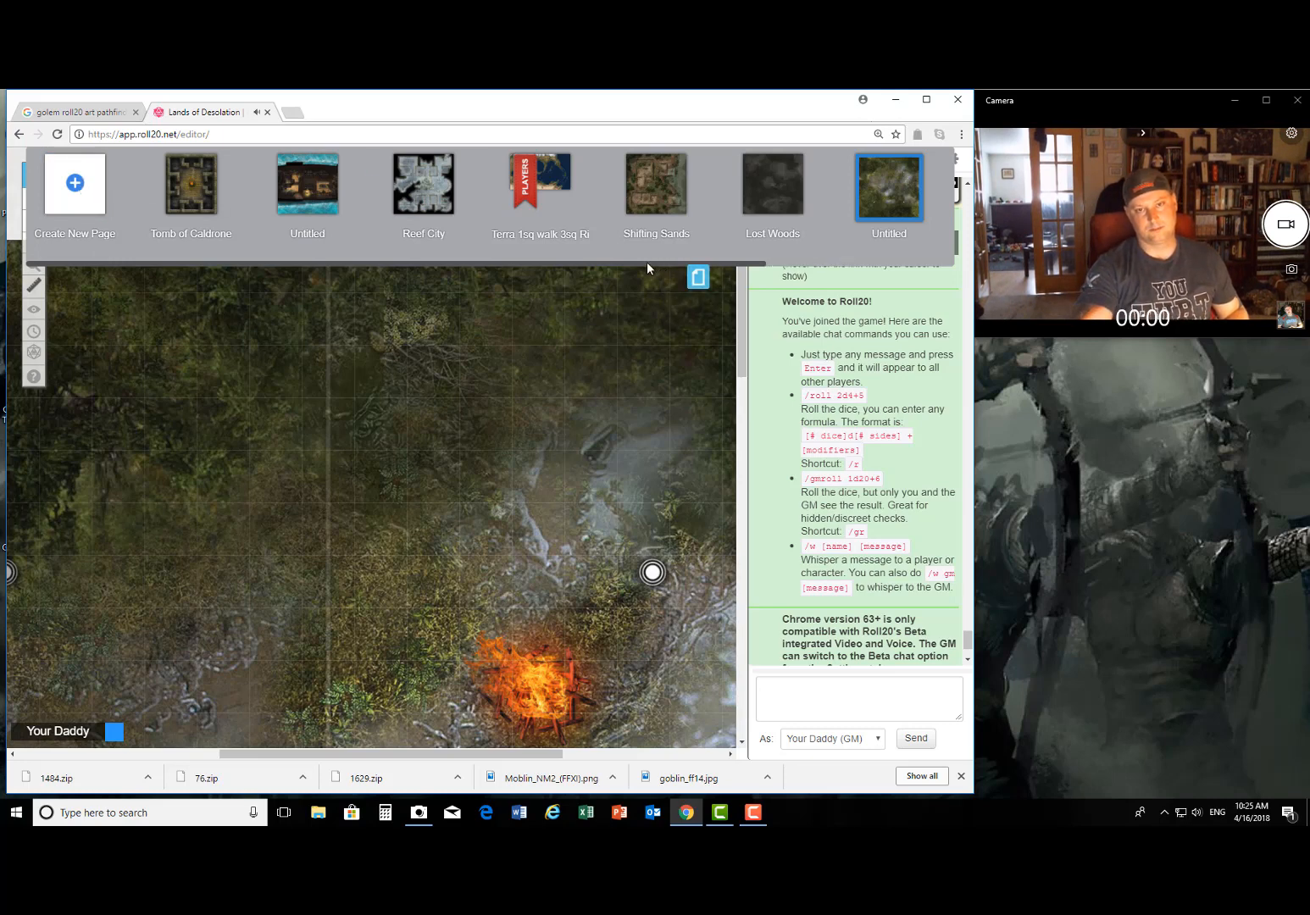
click(750, 204)
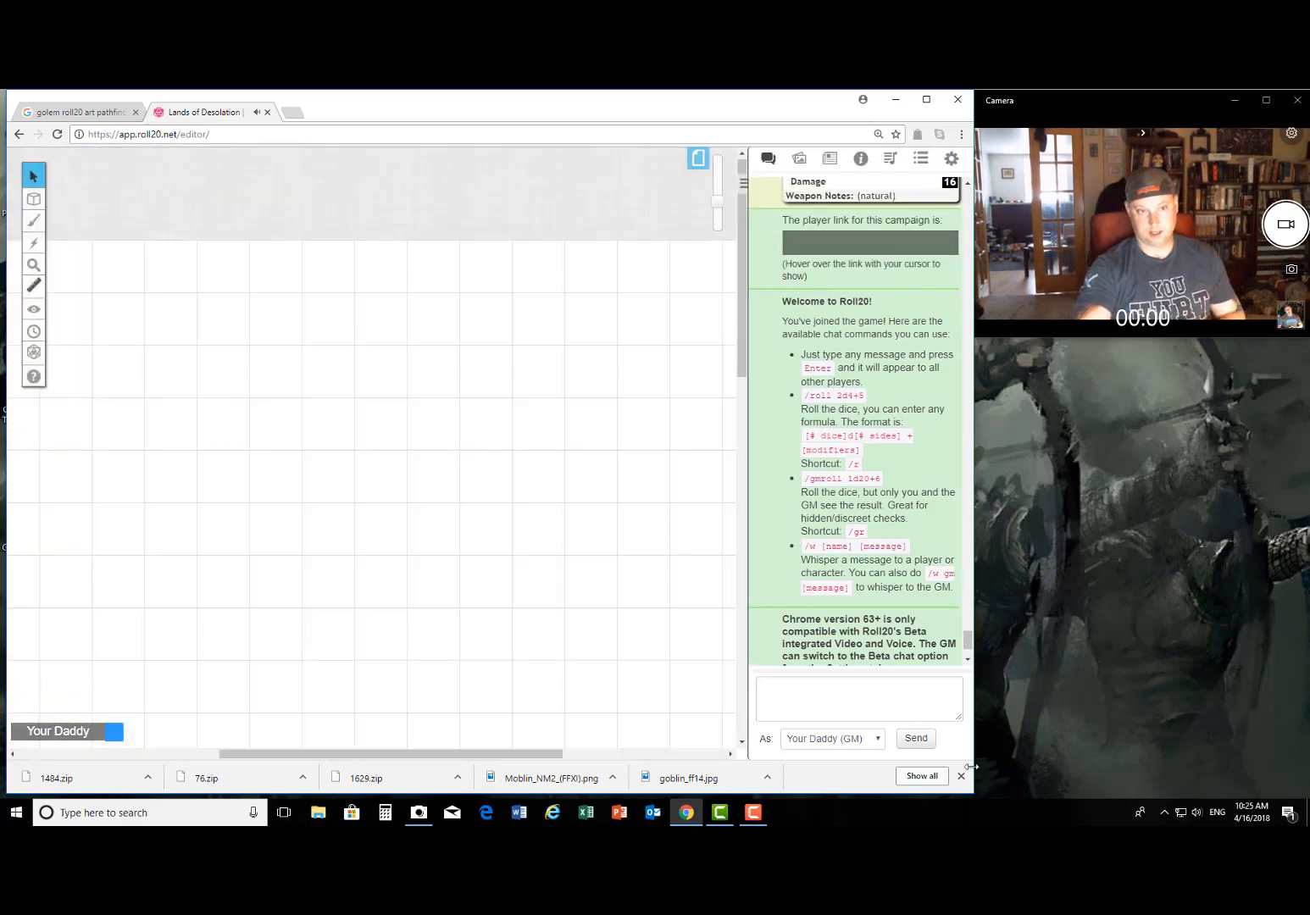
scroll(577, 367, down, 2)
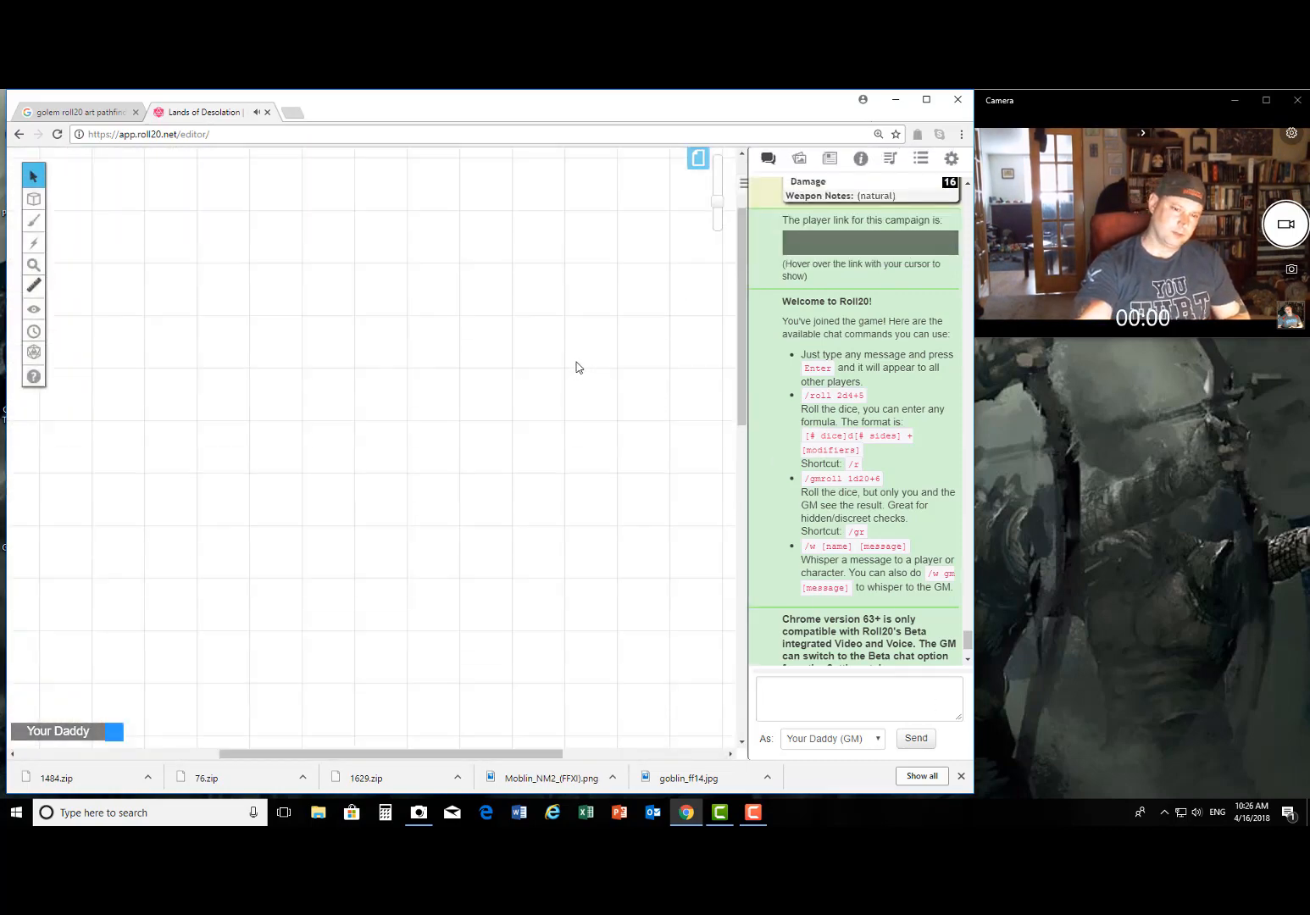
scroll(580, 381, down, 3)
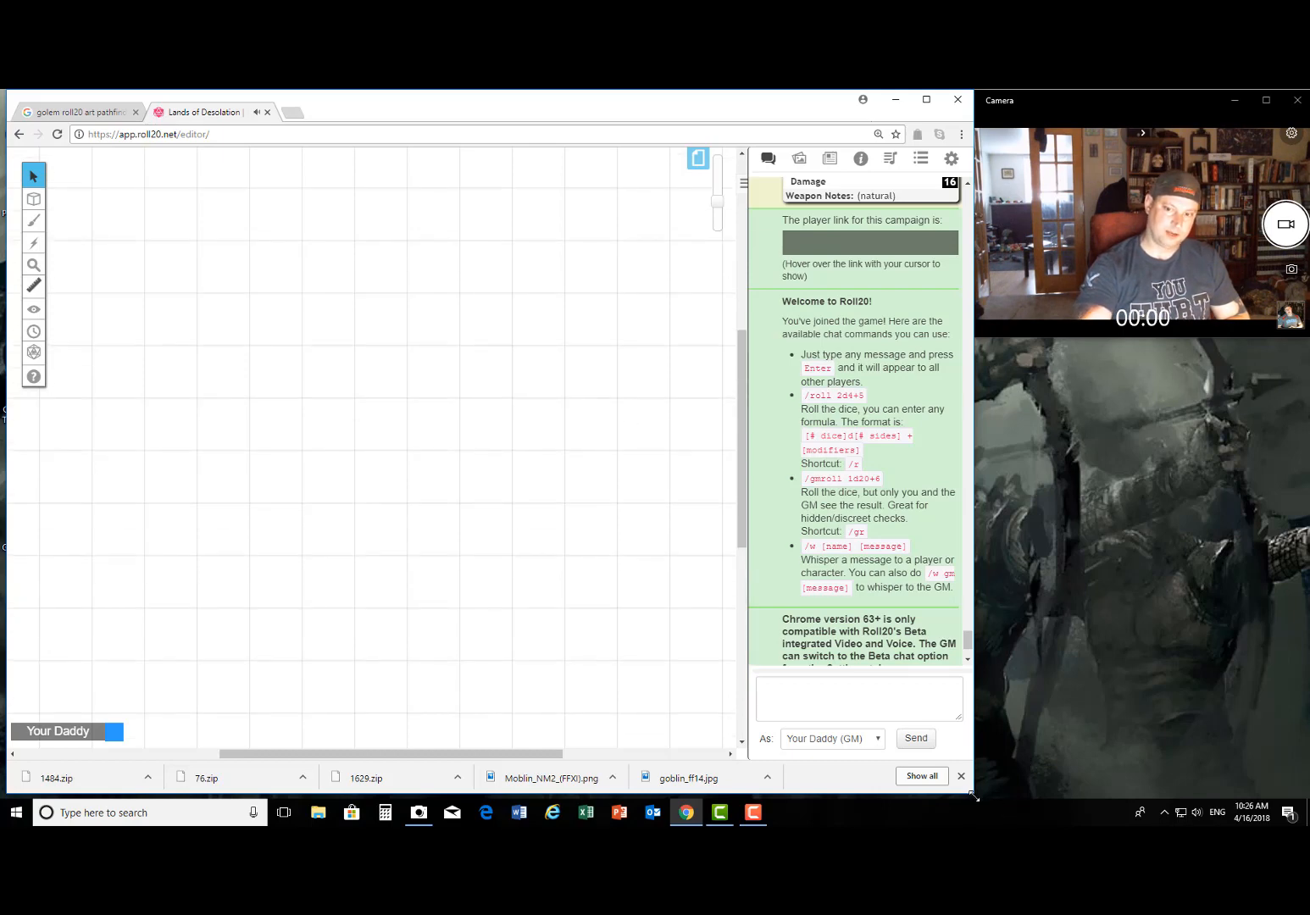
drag(974, 797, 1053, 800)
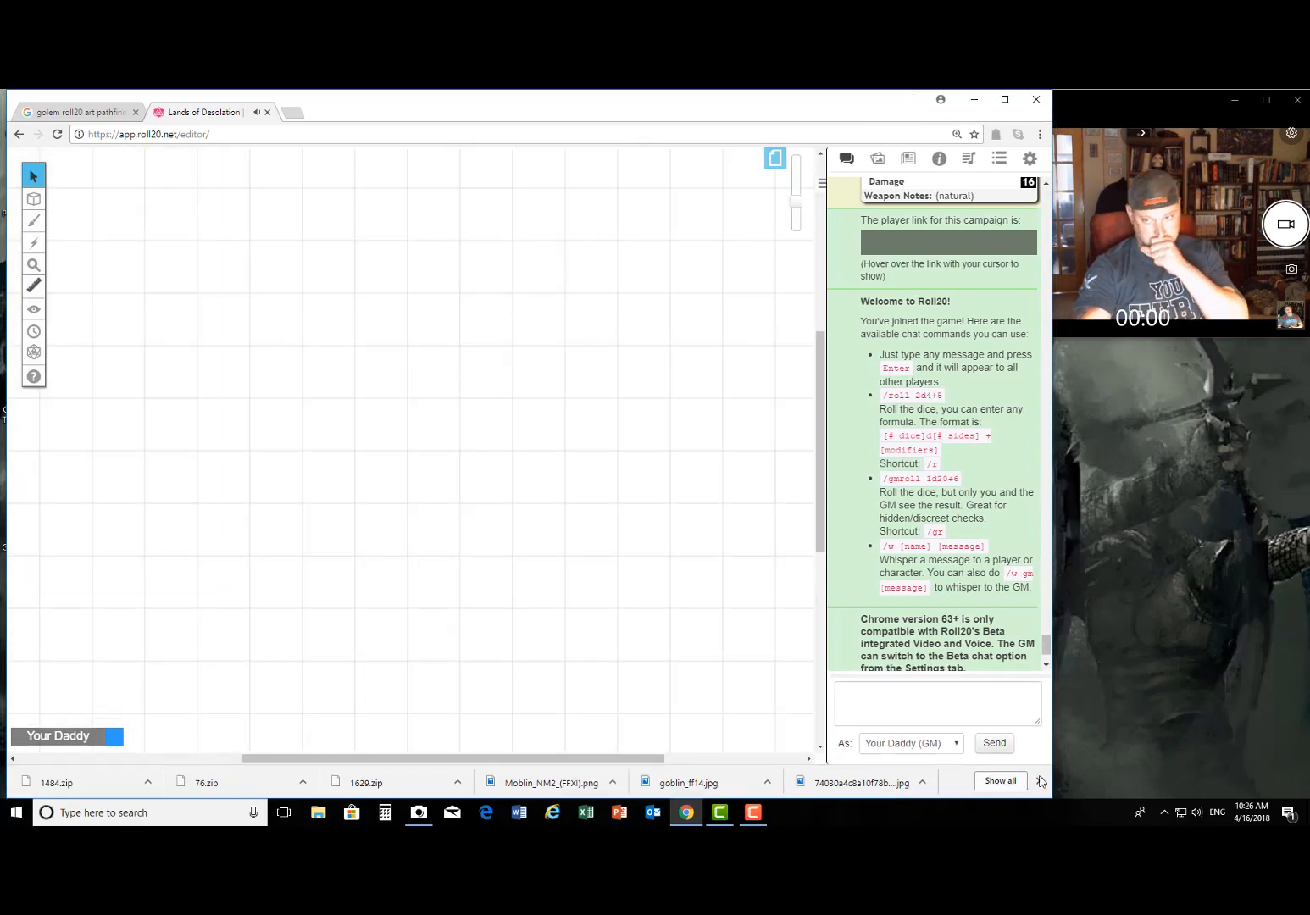
Step: Set the new untitled page's background colour to black in its page settings
click(776, 159)
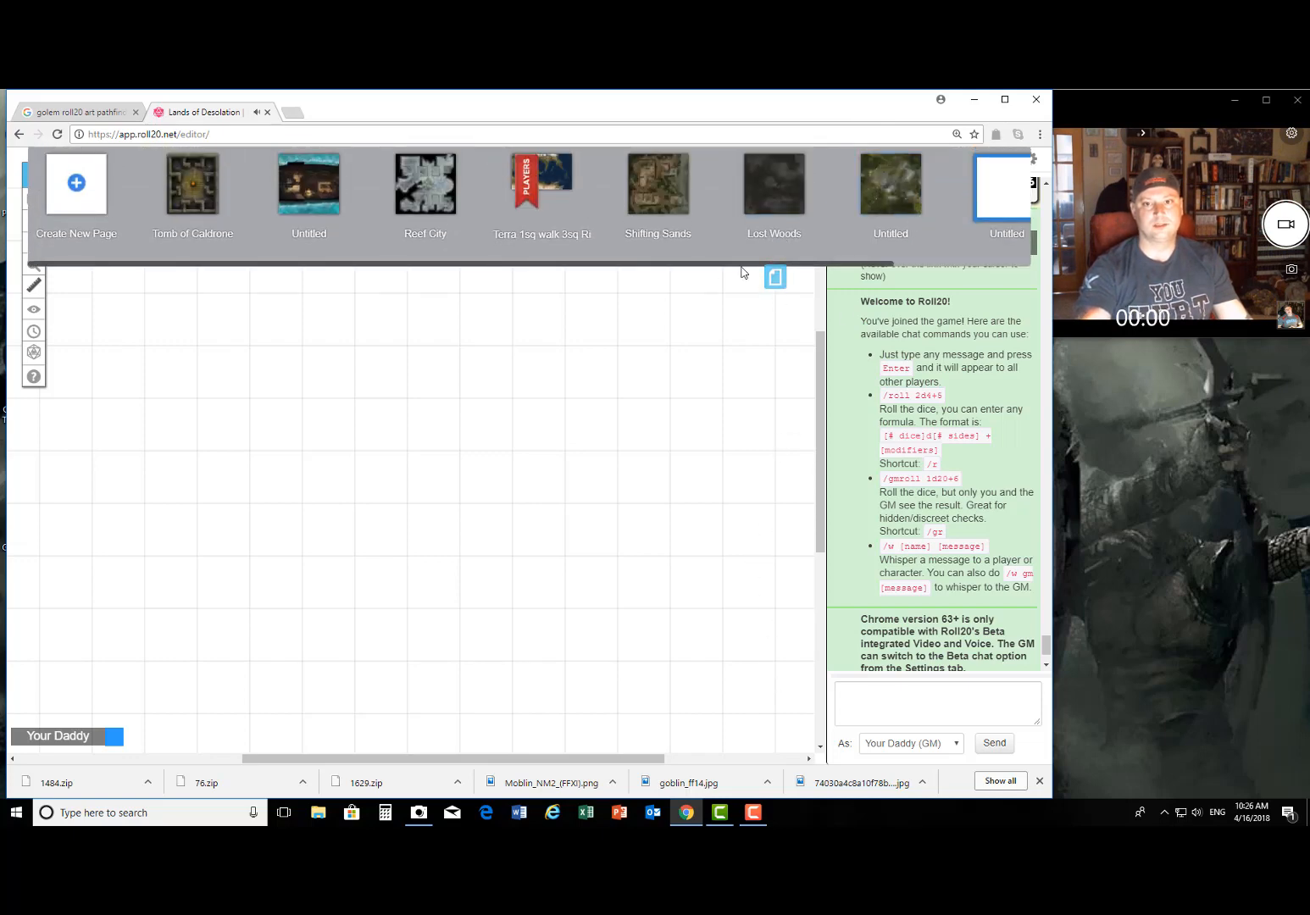
drag(710, 264, 829, 263)
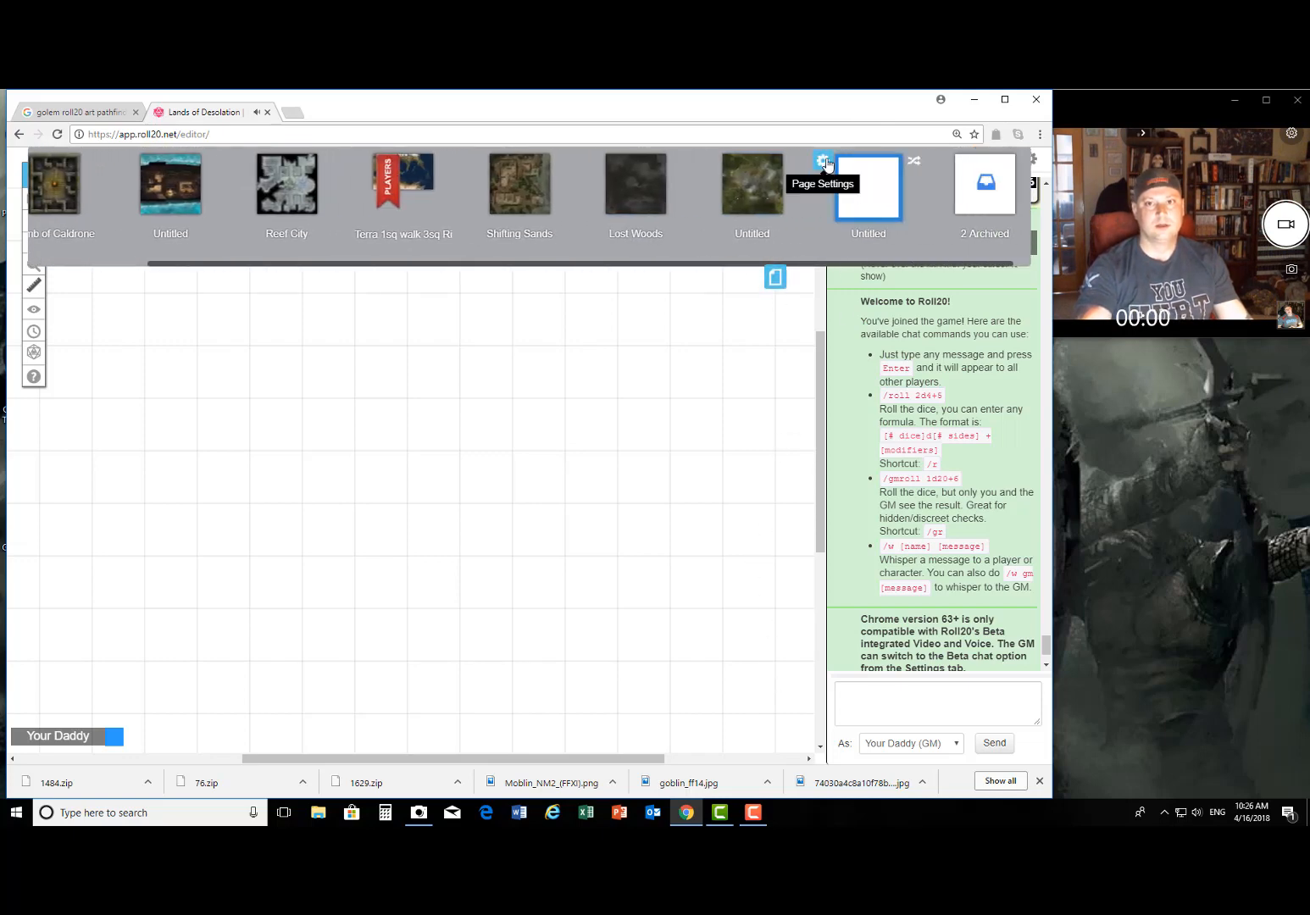
click(841, 165)
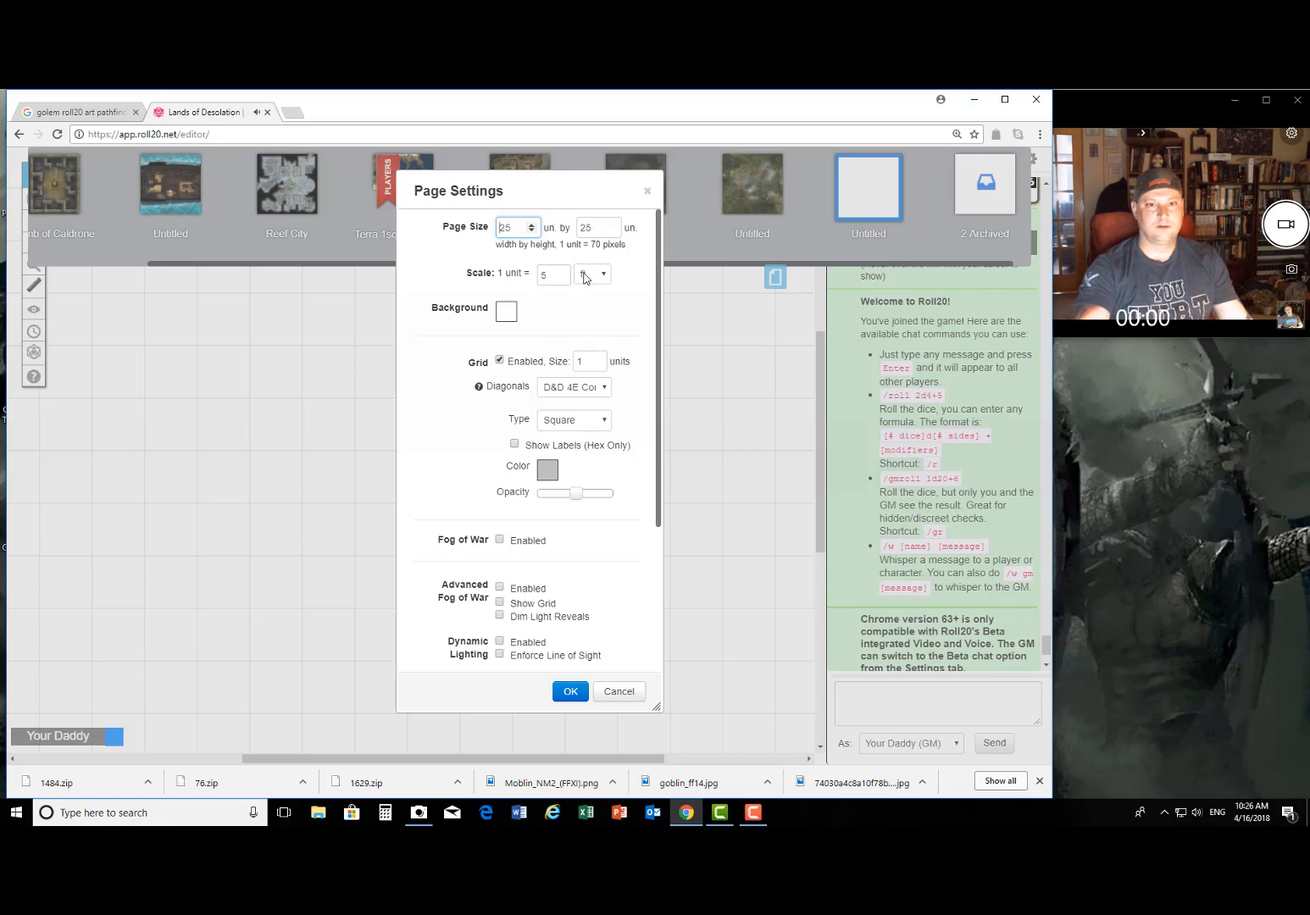
click(509, 312)
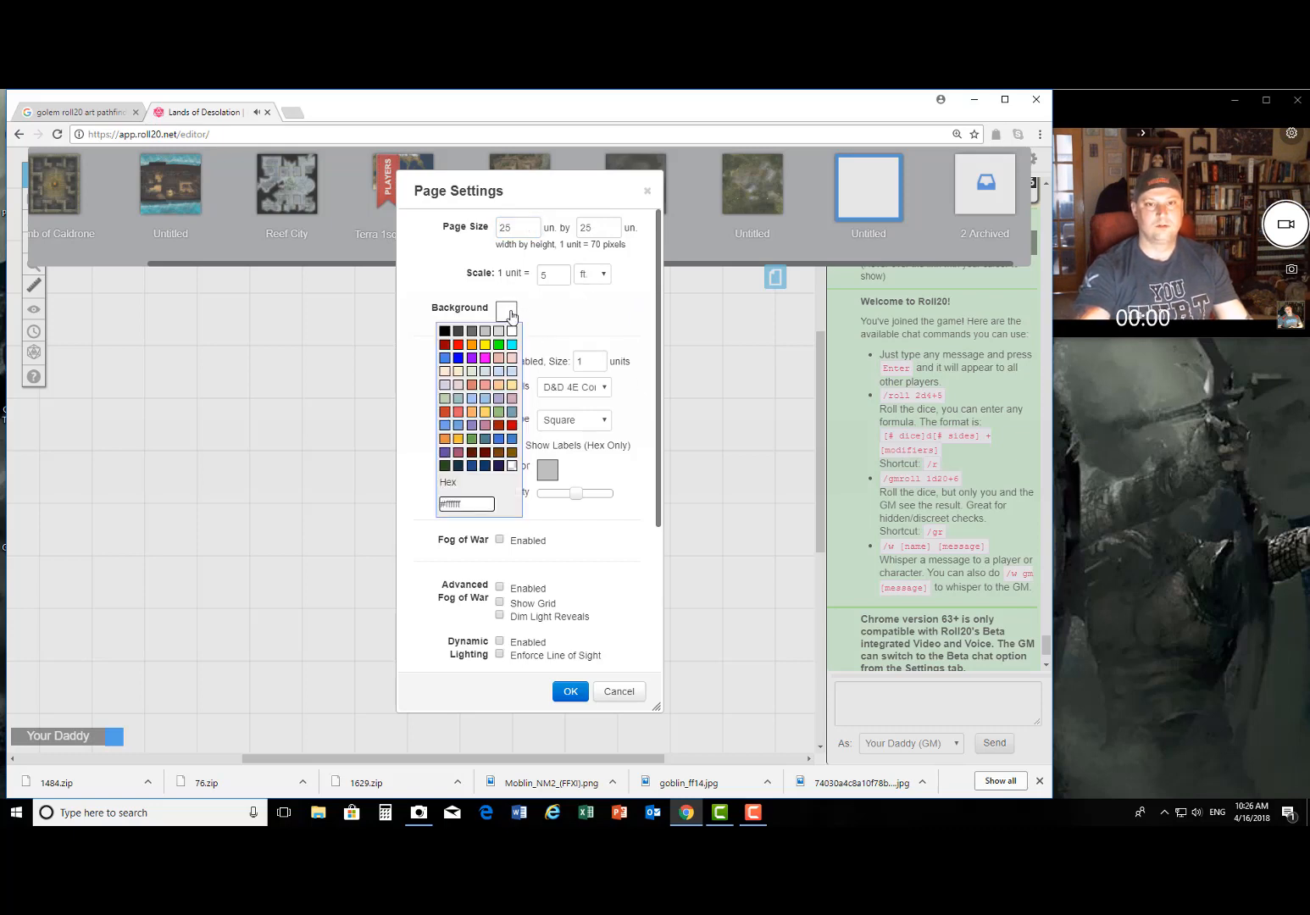
click(444, 331)
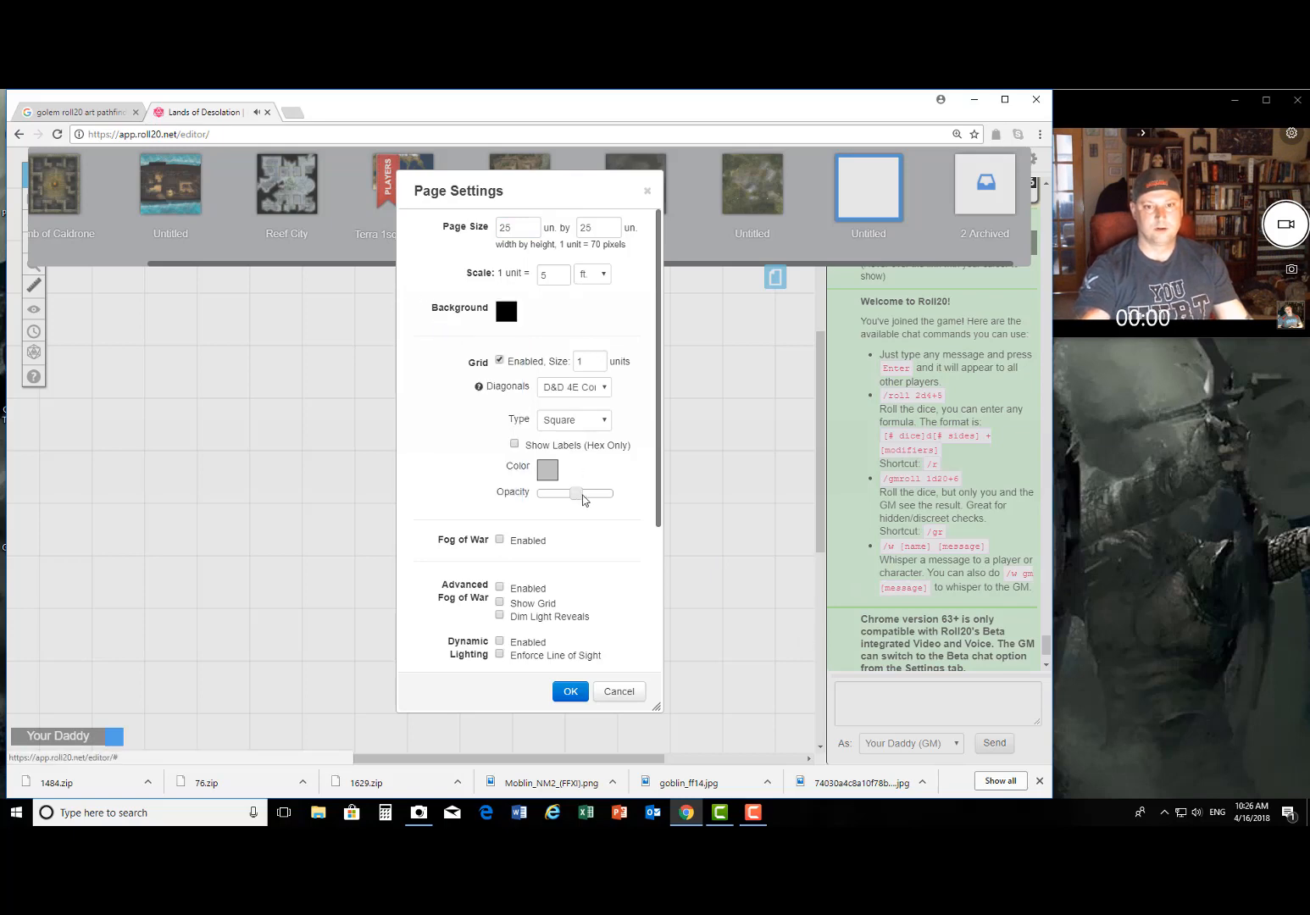
Step: Lower the page's grid opacity to about one third and apply the page settings
drag(578, 498, 552, 498)
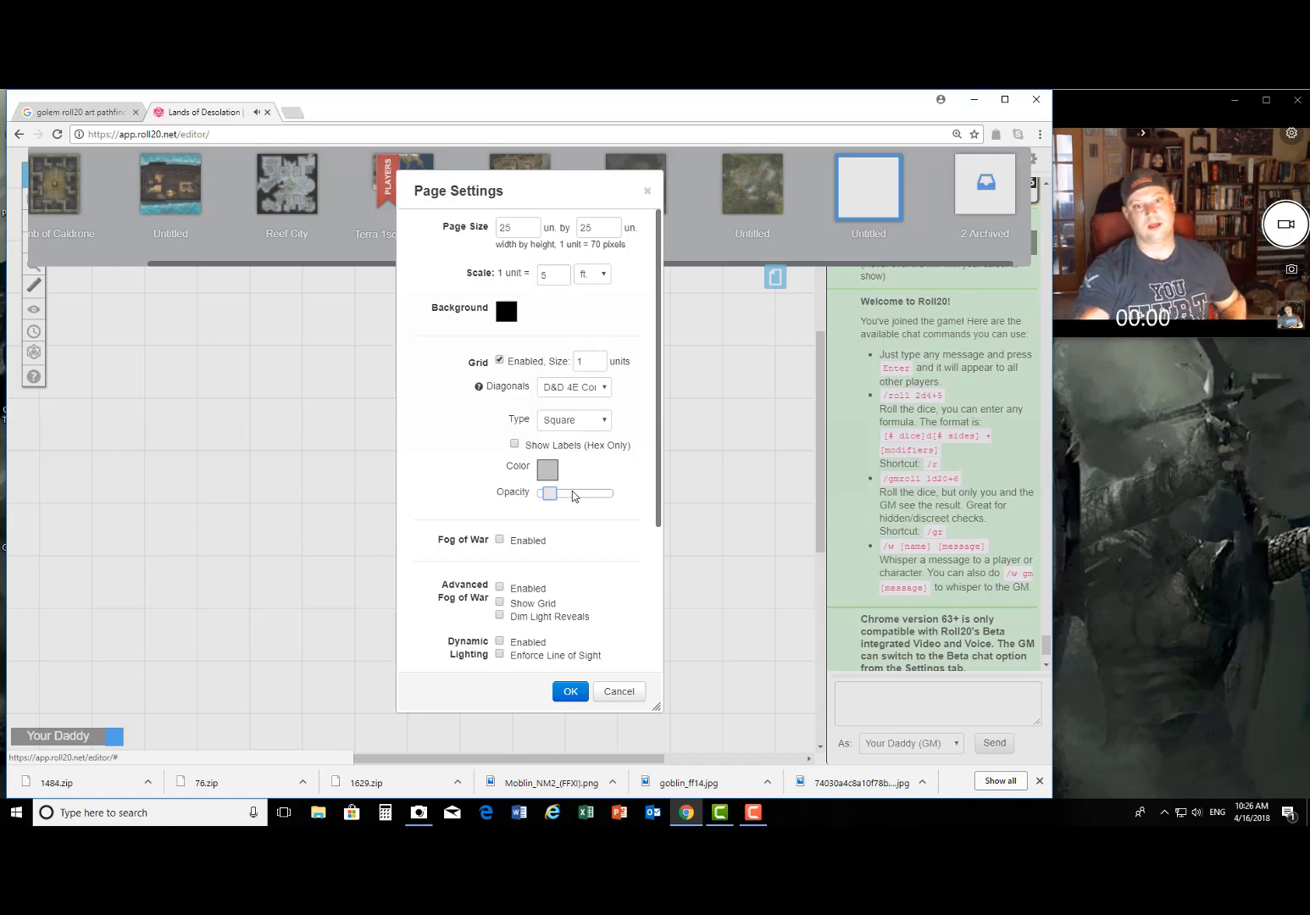
scroll(612, 549, down, 1)
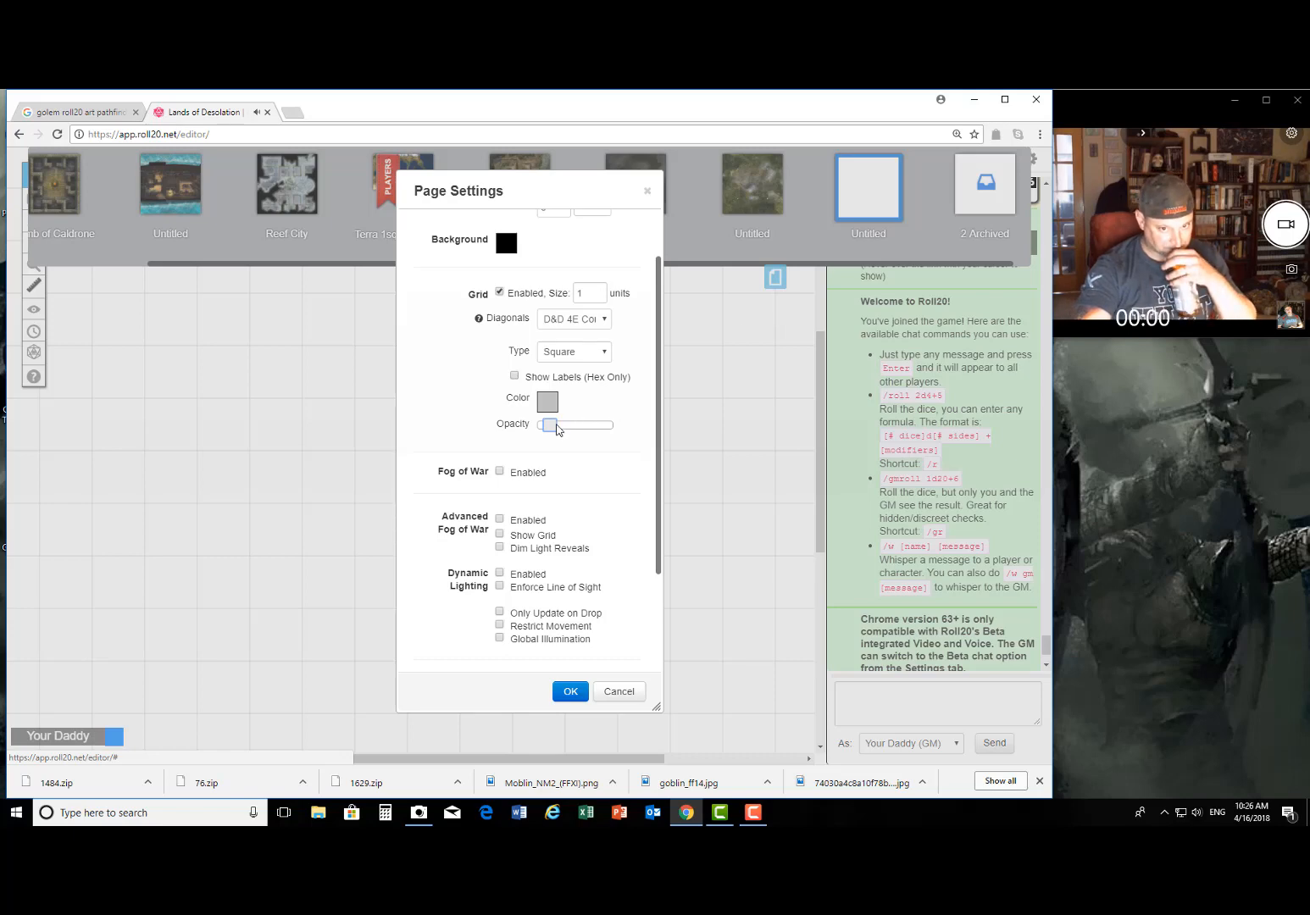
drag(552, 430, 566, 429)
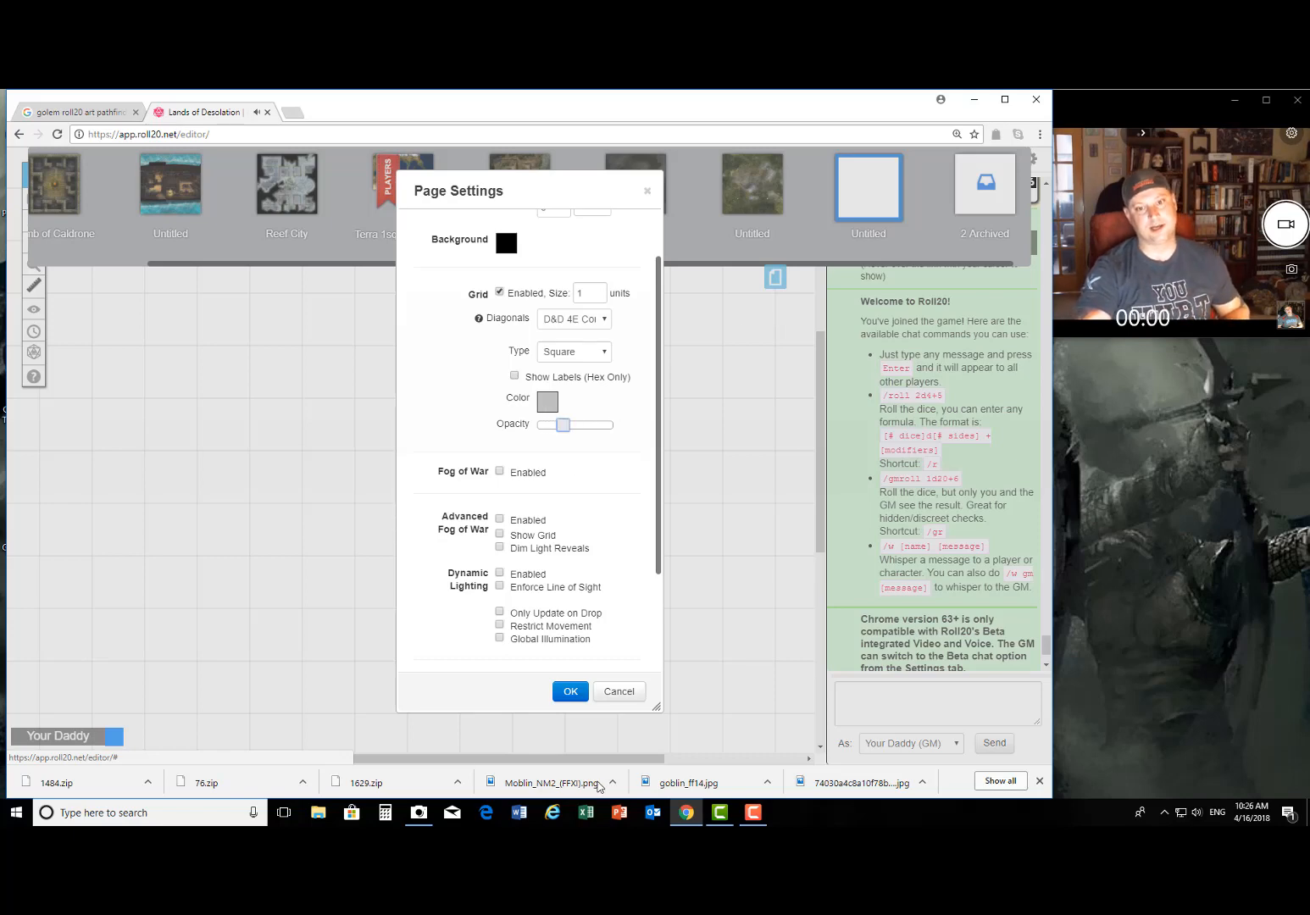
click(572, 698)
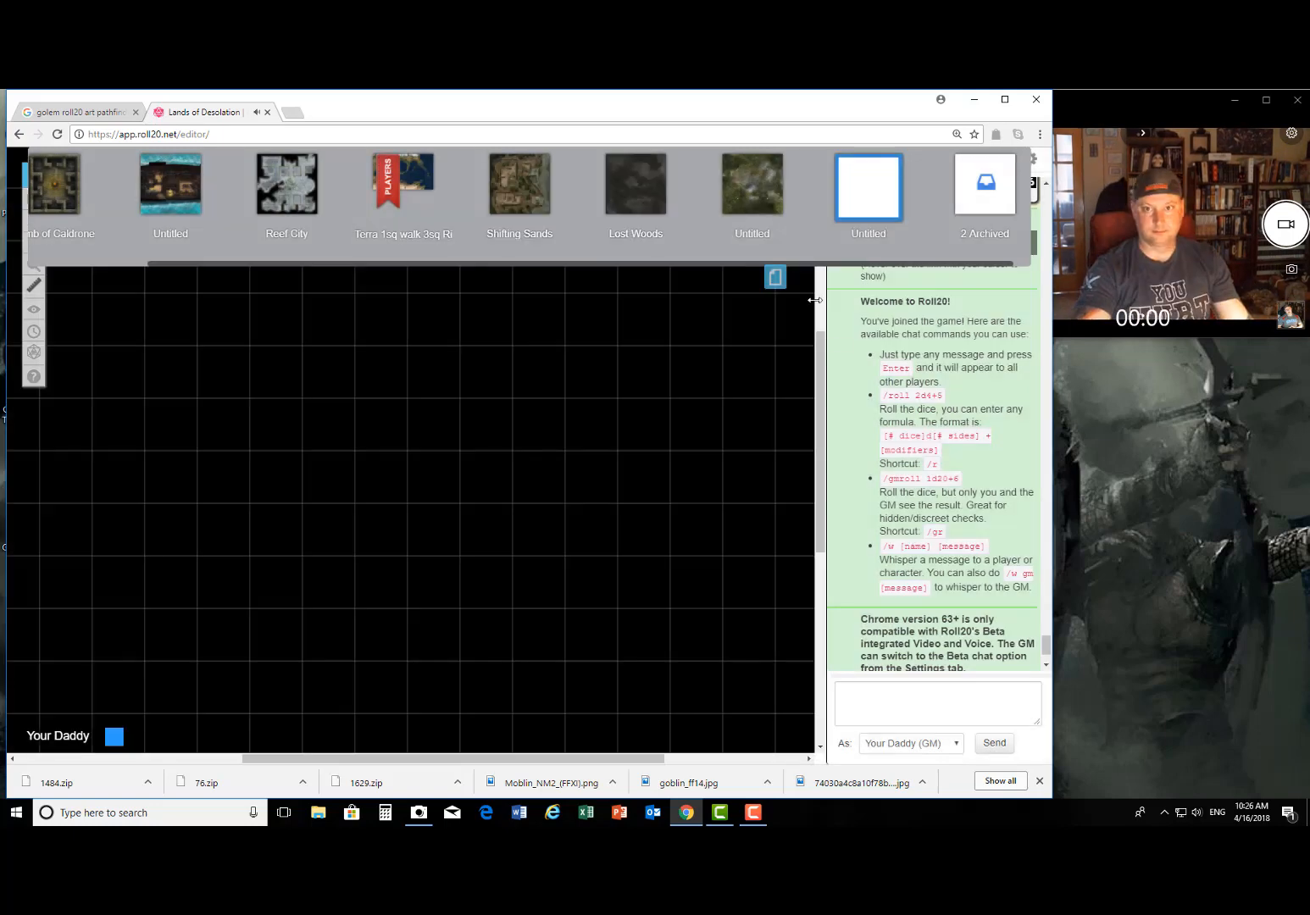
click(777, 278)
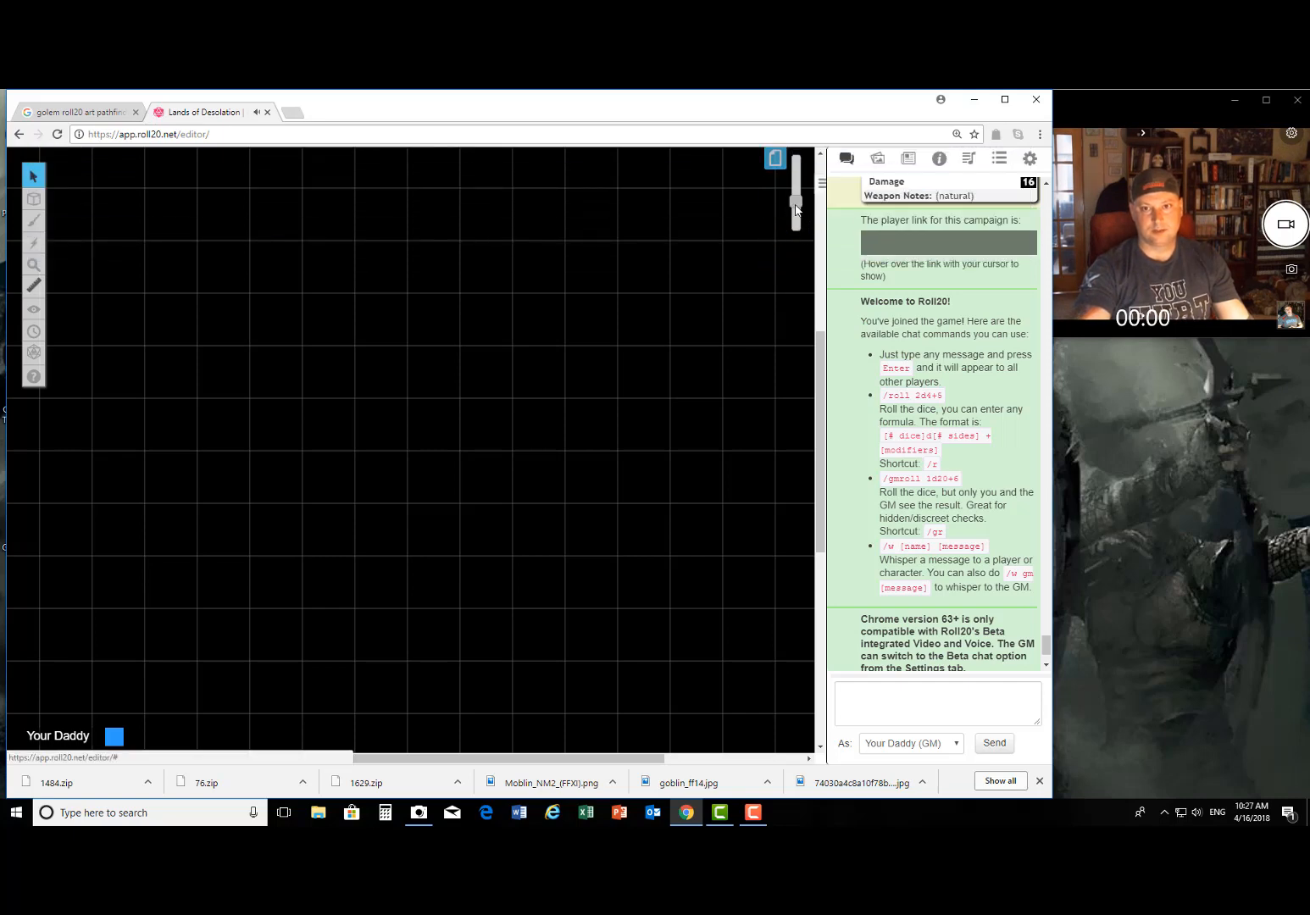
Step: Make Map & Background the active layer, with most of the page in view
drag(795, 210, 795, 227)
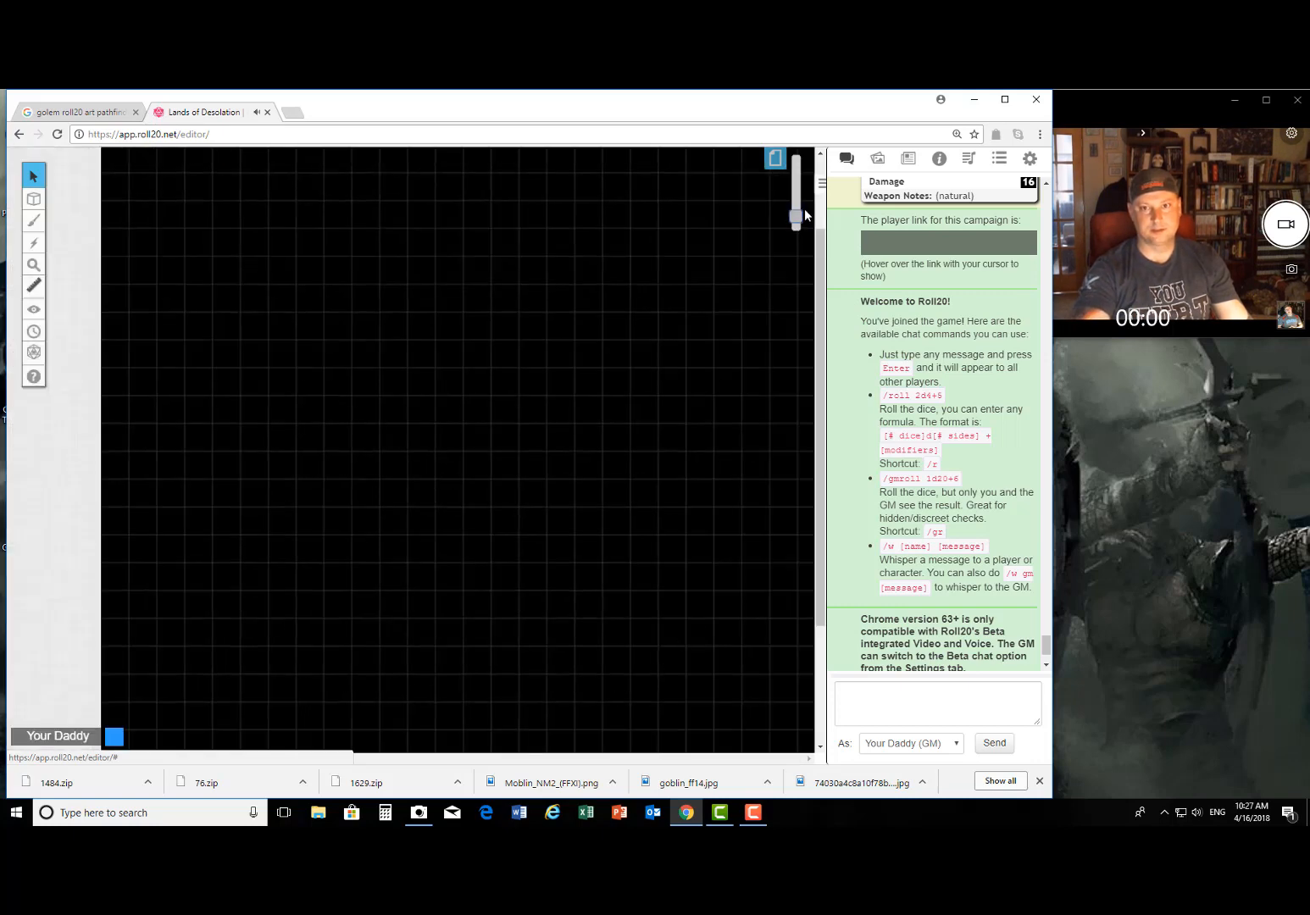
drag(797, 218, 797, 223)
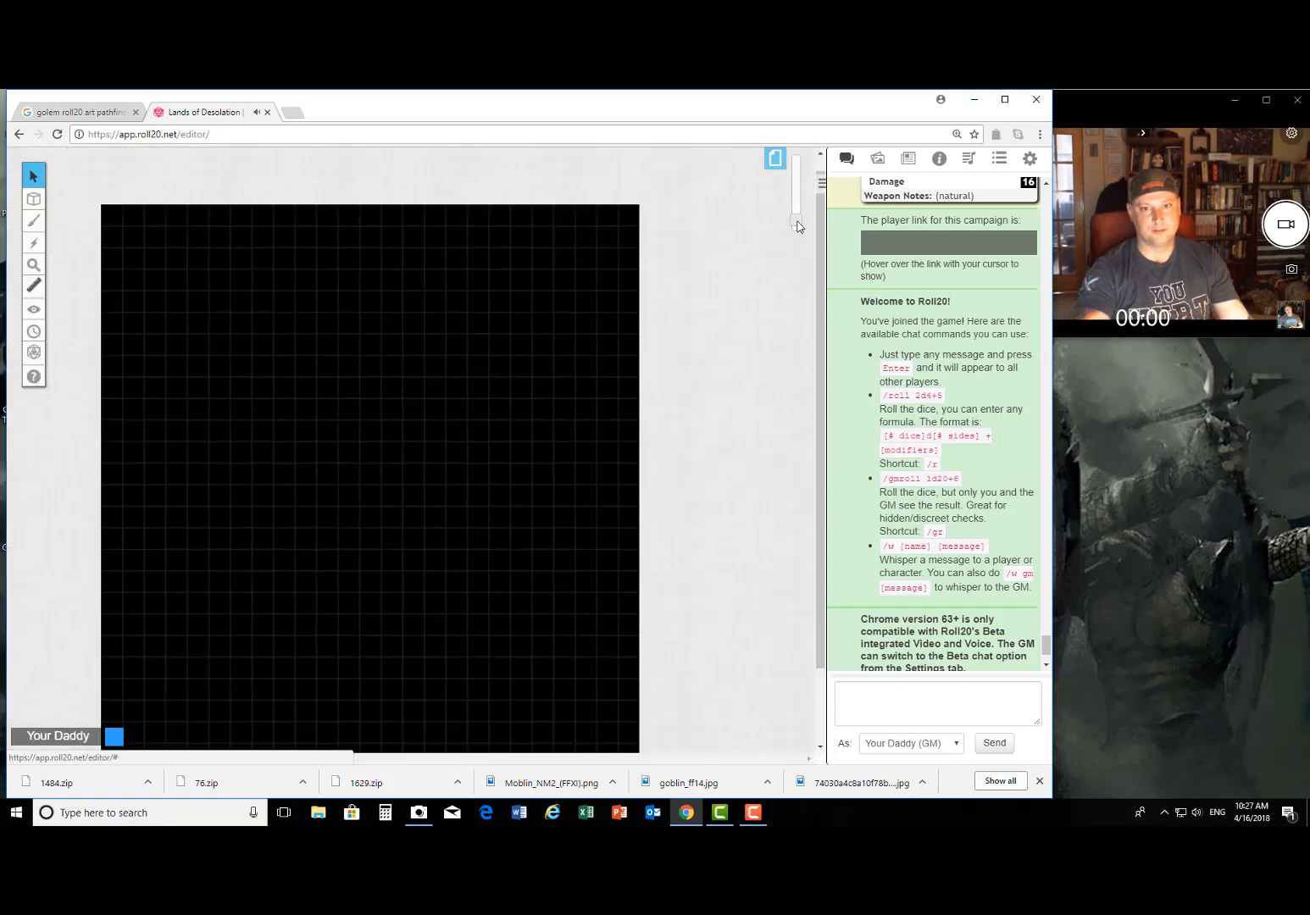
mouse_move(37, 198)
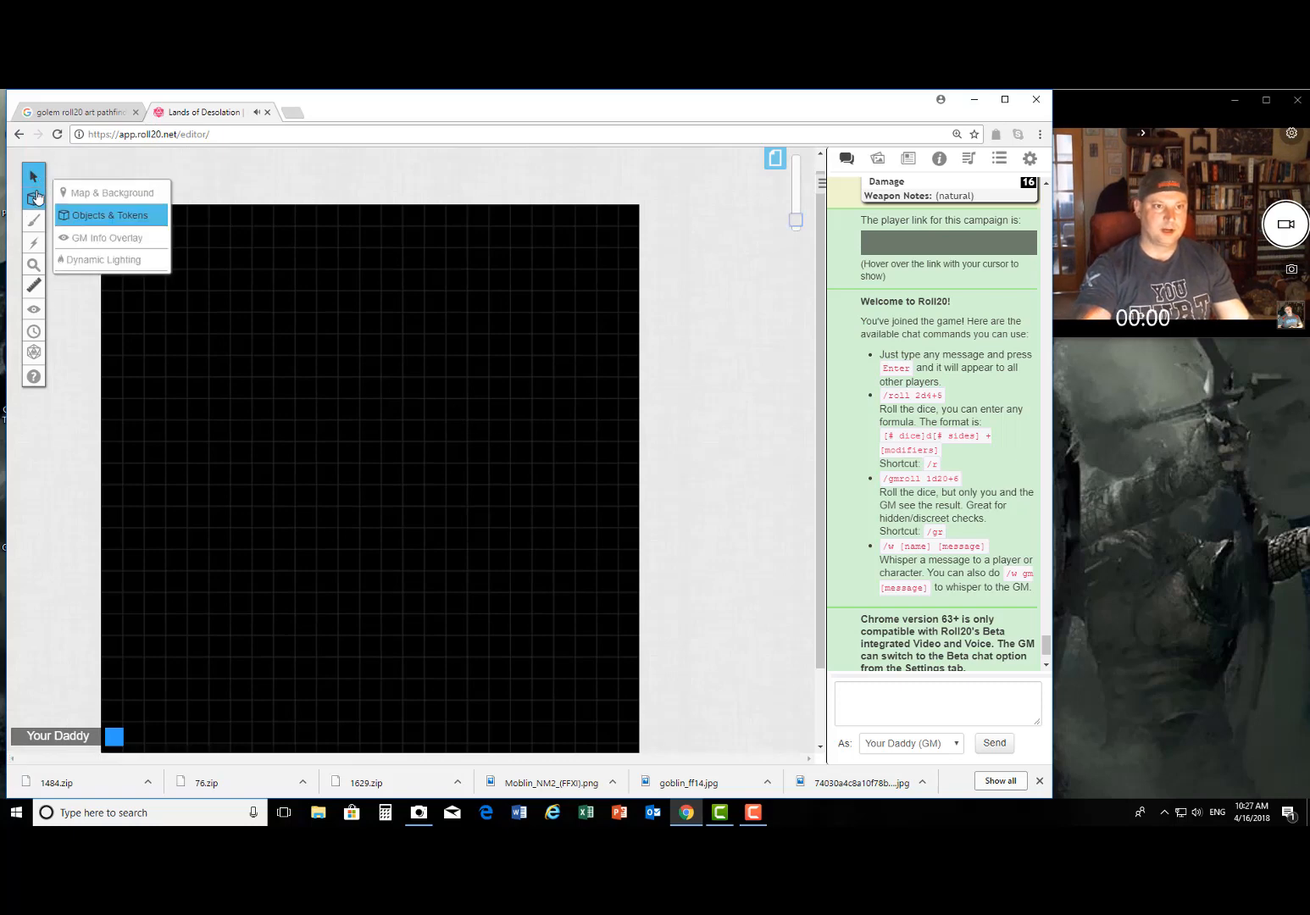
click(122, 197)
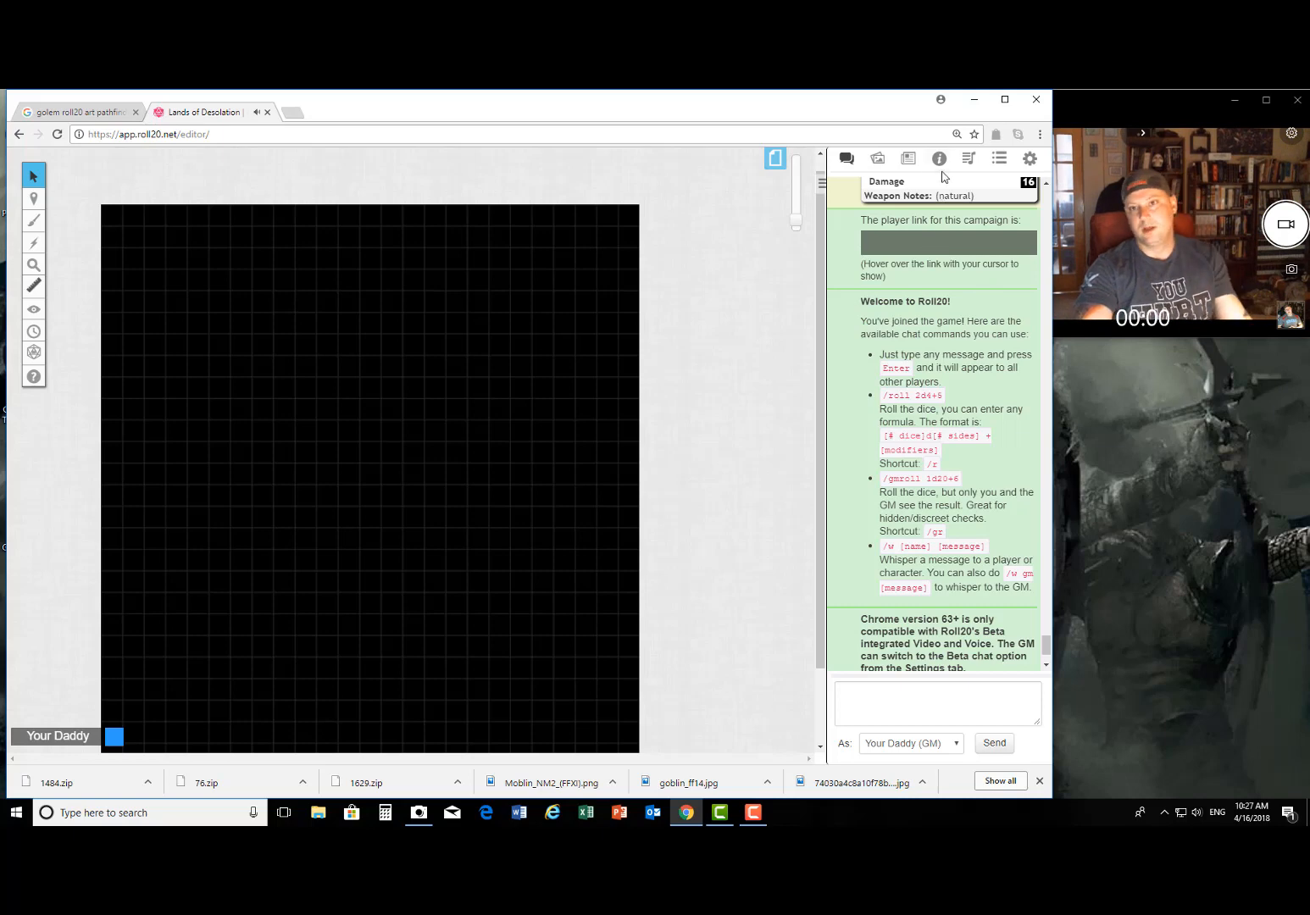
Step: Examine the map tiles of the Conan: Fields of Glory set among the marketplace purchases in the art library
click(879, 161)
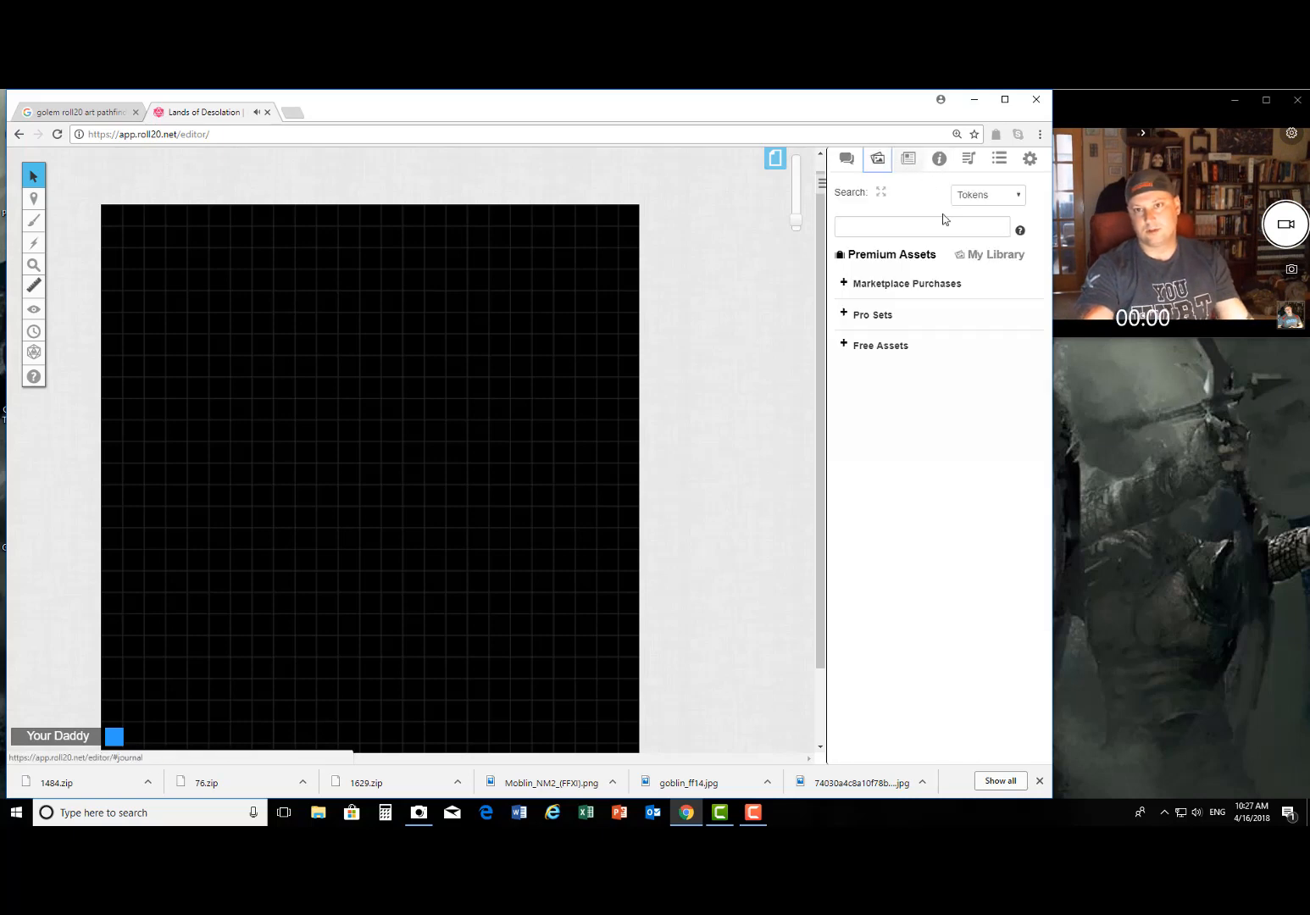
click(845, 287)
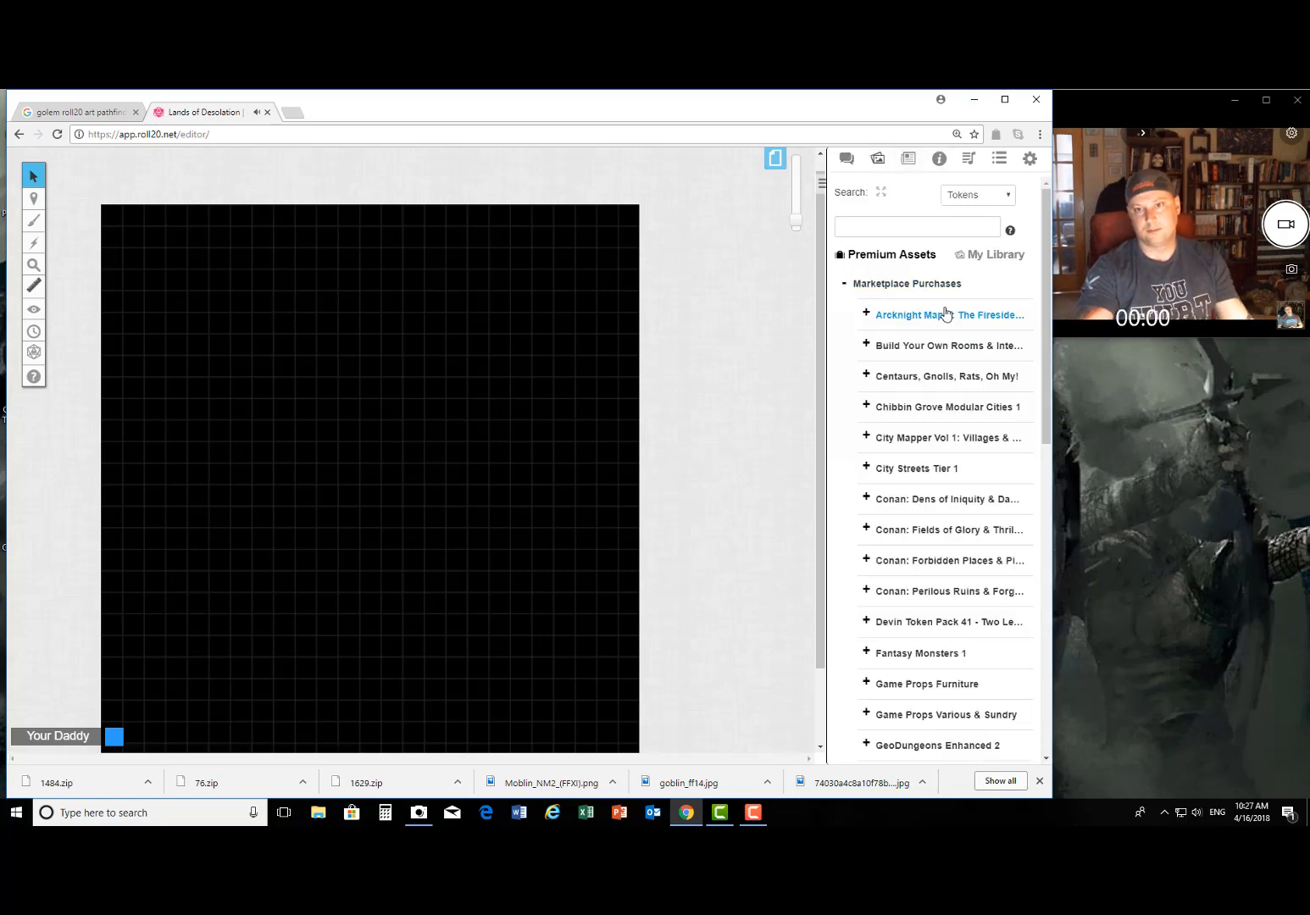
scroll(941, 313, down, 3)
scroll(966, 356, up, 2)
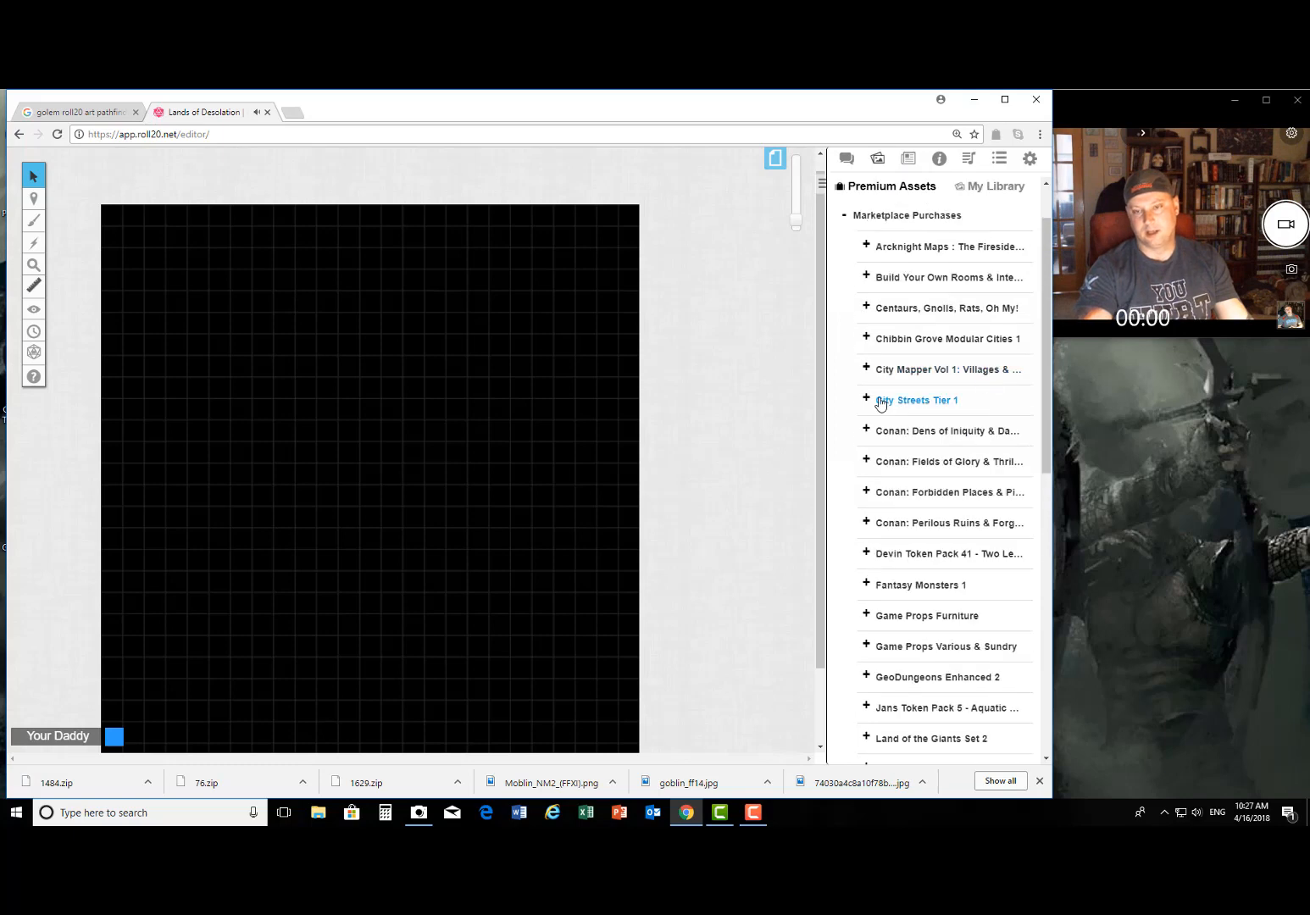
click(866, 460)
scroll(961, 413, down, 1)
scroll(961, 412, down, 3)
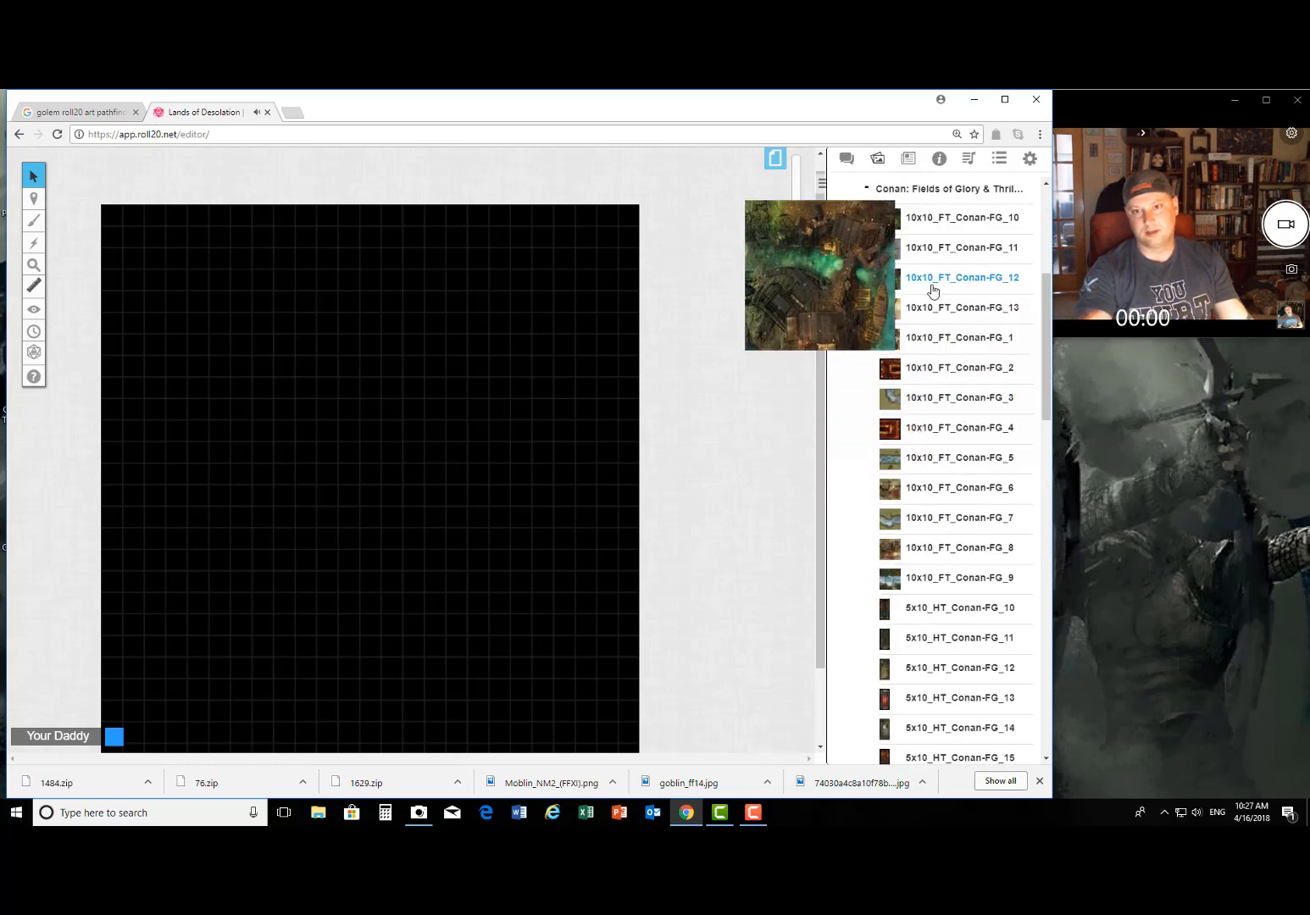
scroll(931, 284, down, 3)
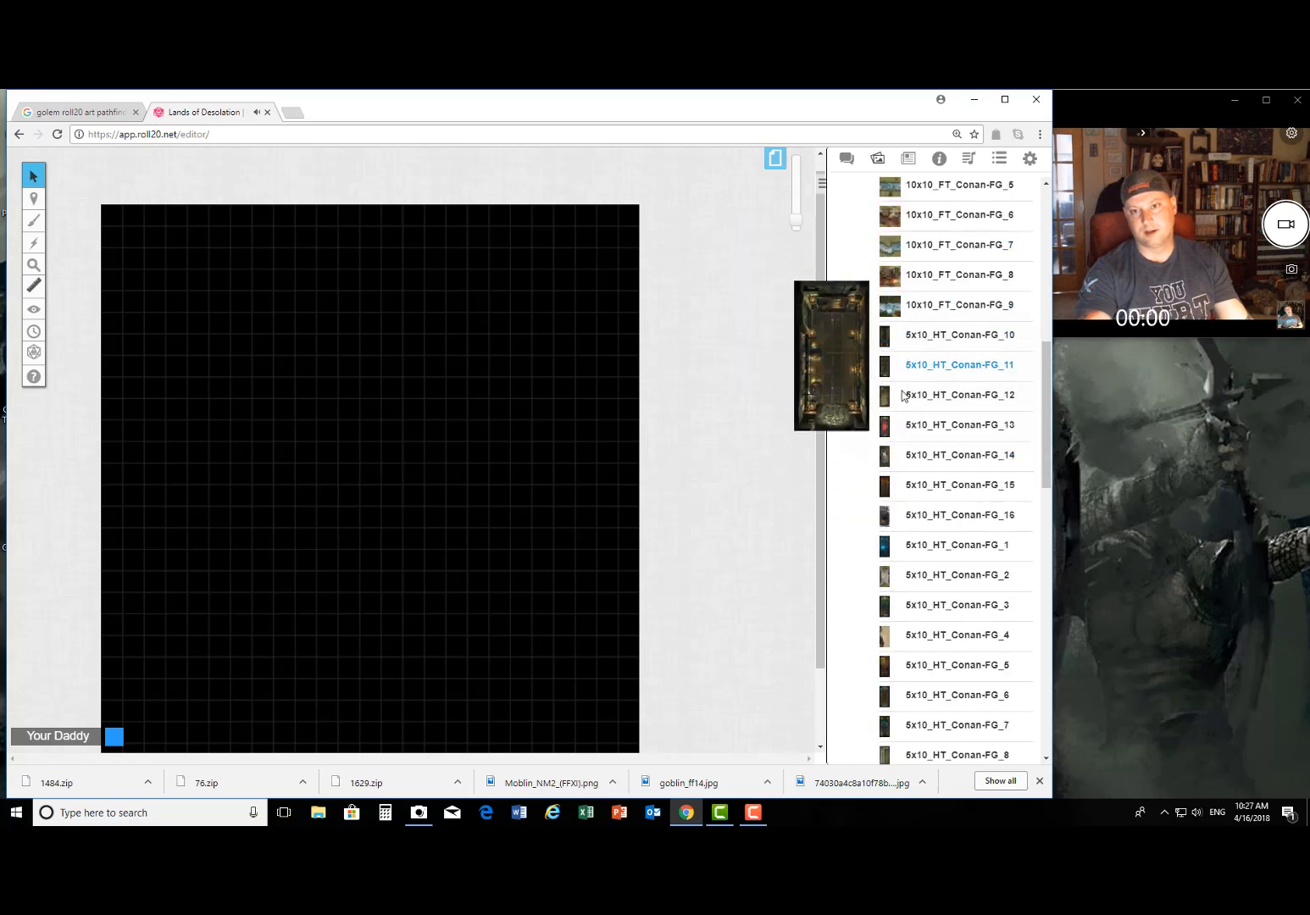
scroll(905, 405, down, 5)
scroll(905, 416, up, 3)
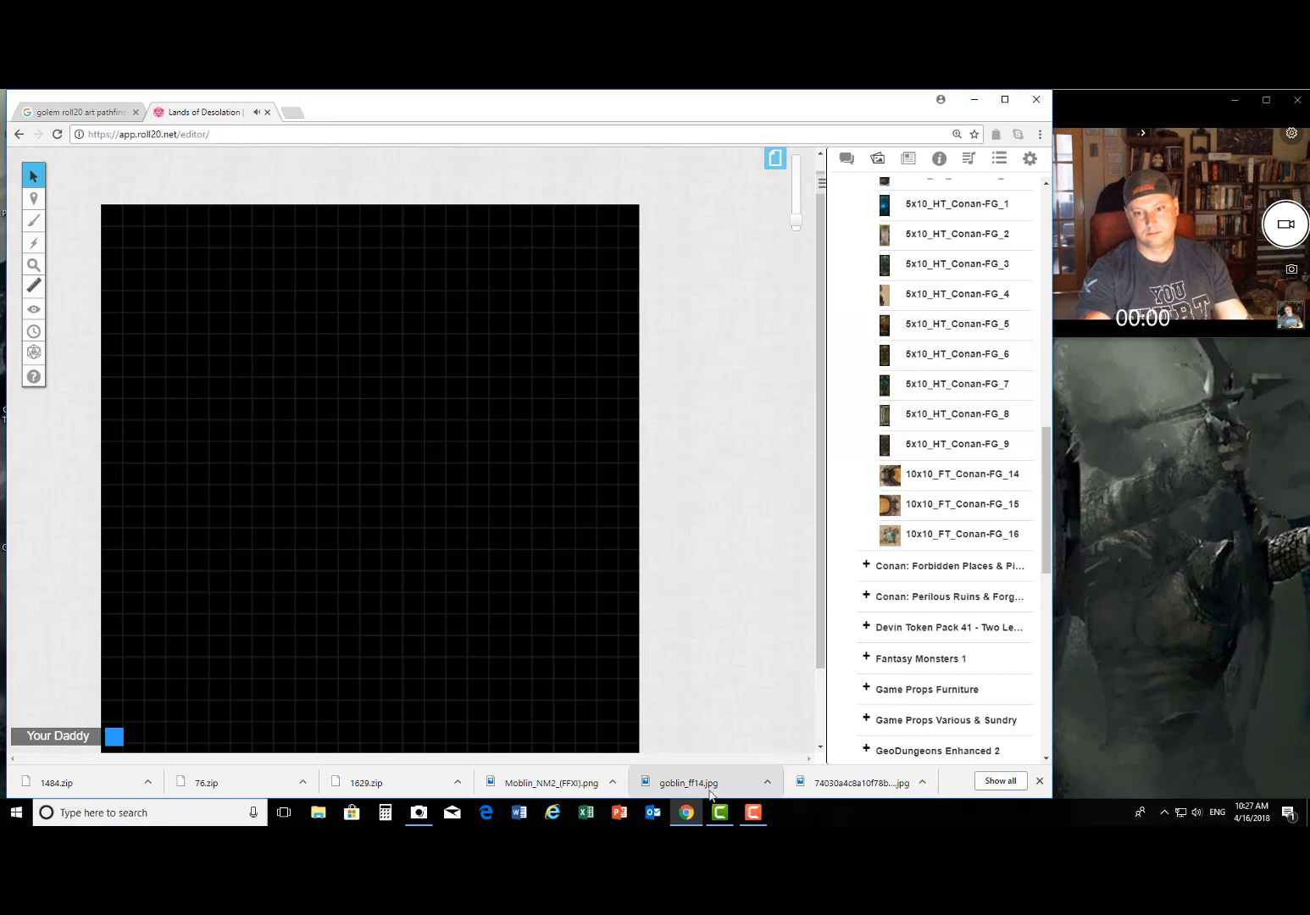
mouse_move(927, 473)
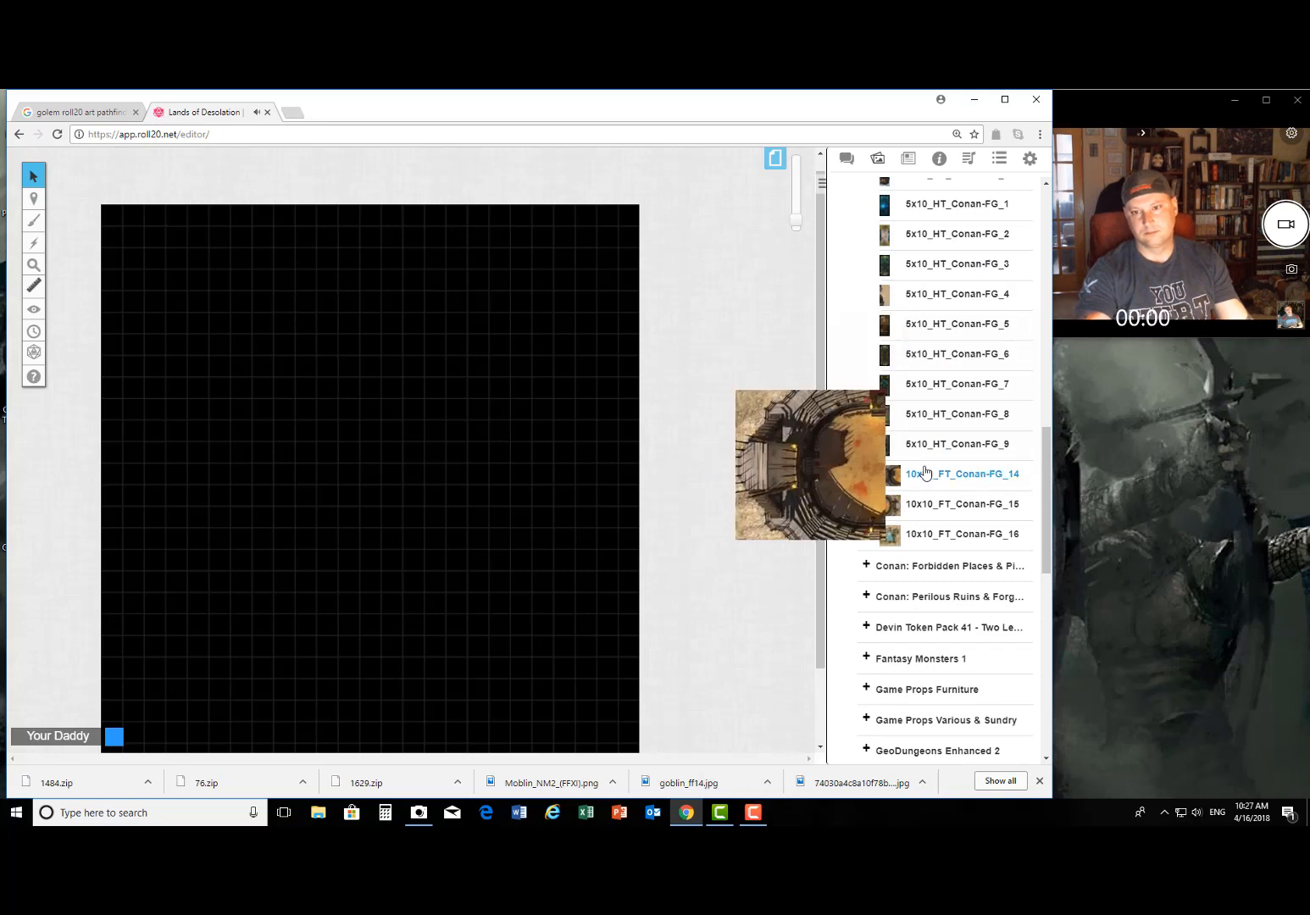
click(759, 816)
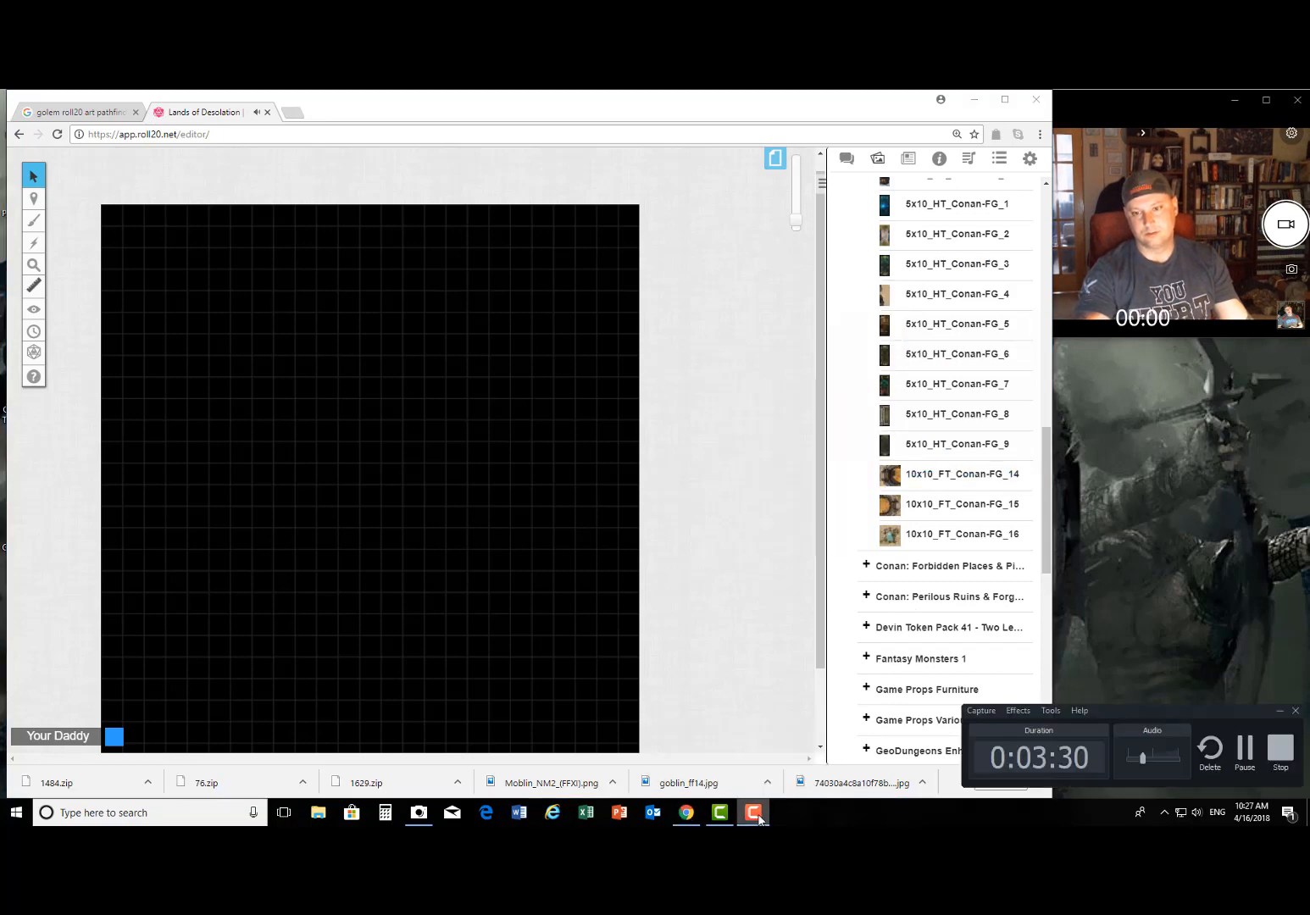
click(1245, 749)
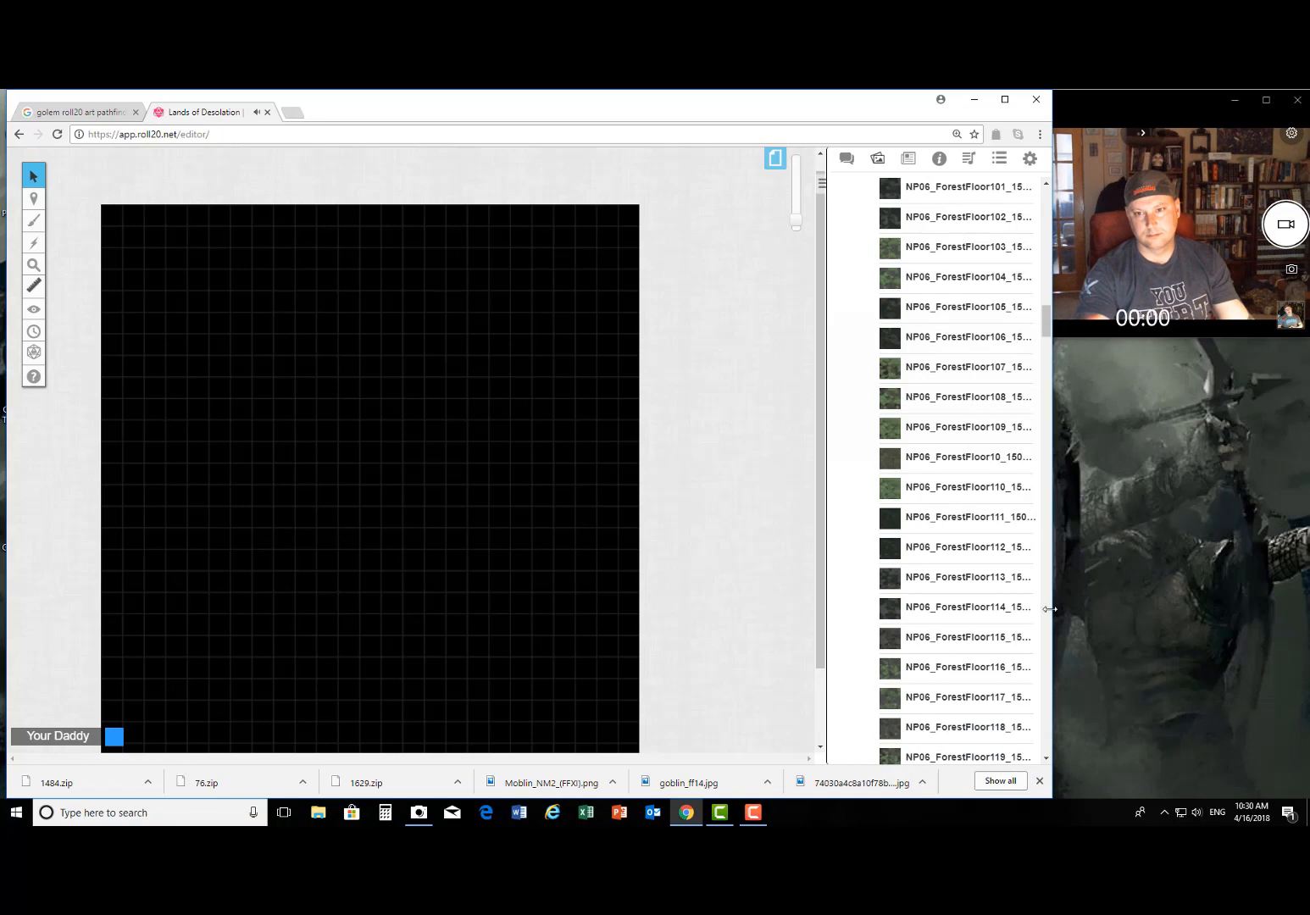
Step: Place the NP06_ForestFloor110 tile at the page's upper-left corner and enlarge it to cover the whole page
mouse_move(947, 480)
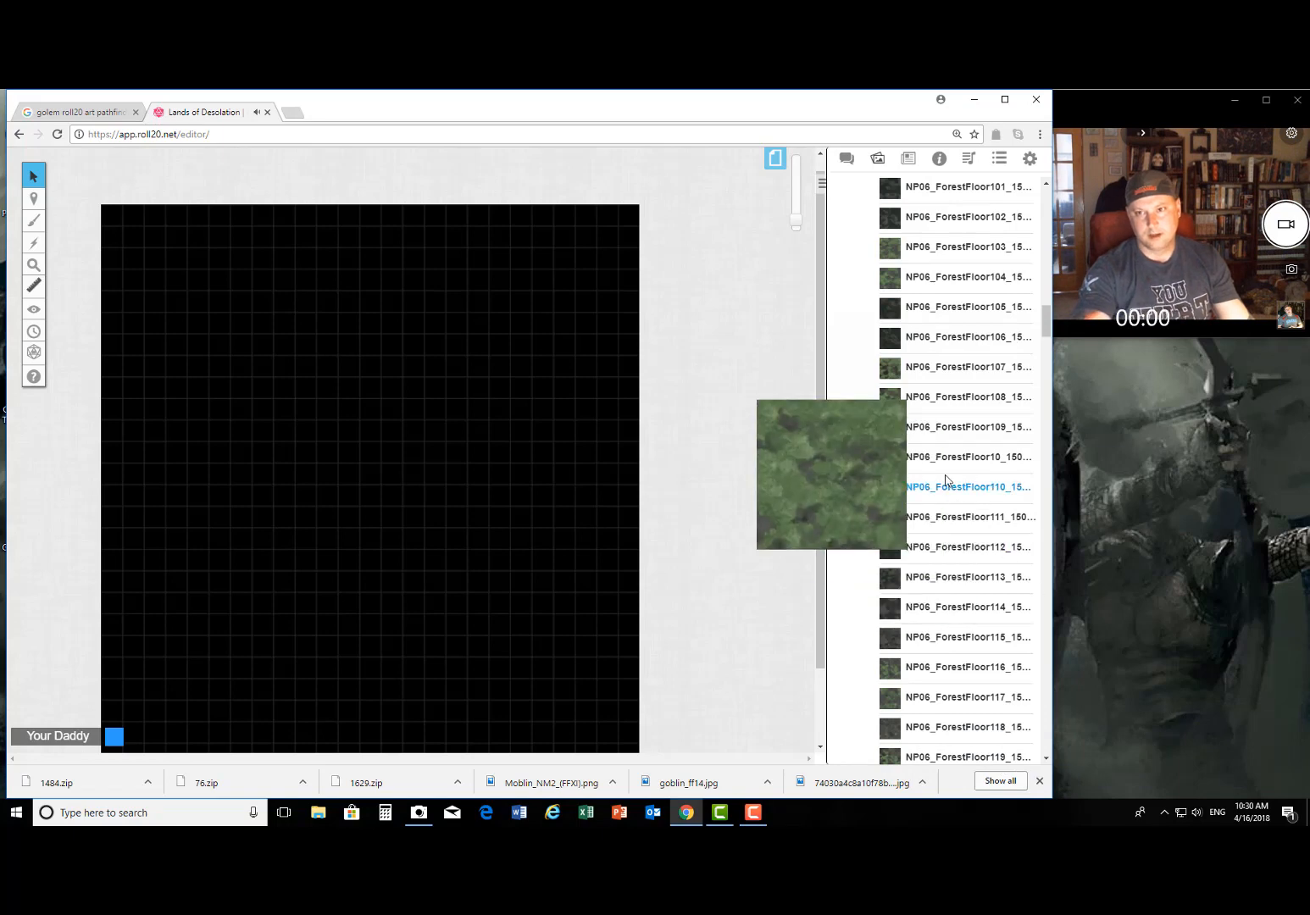
drag(947, 480, 140, 258)
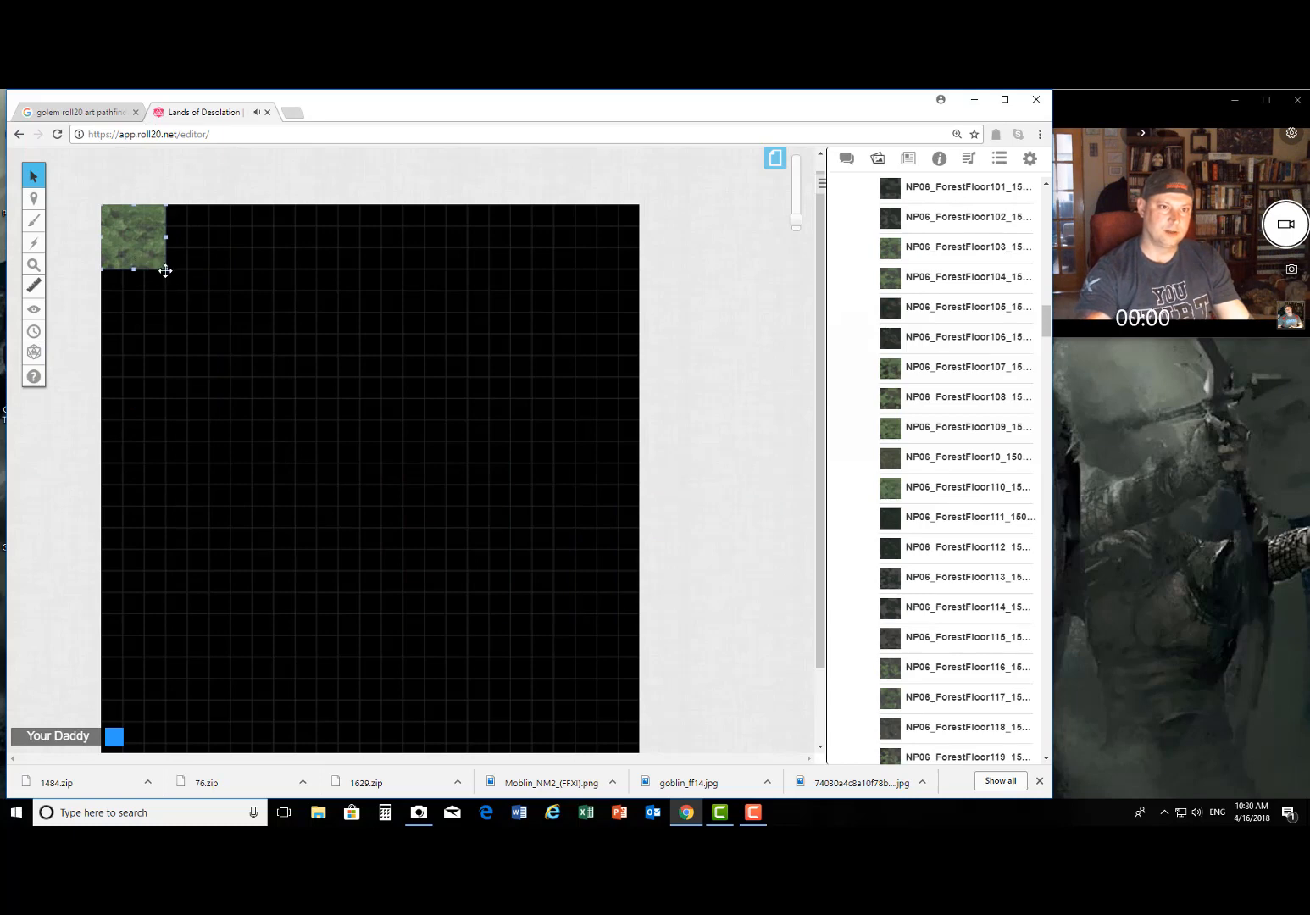
drag(166, 271, 646, 751)
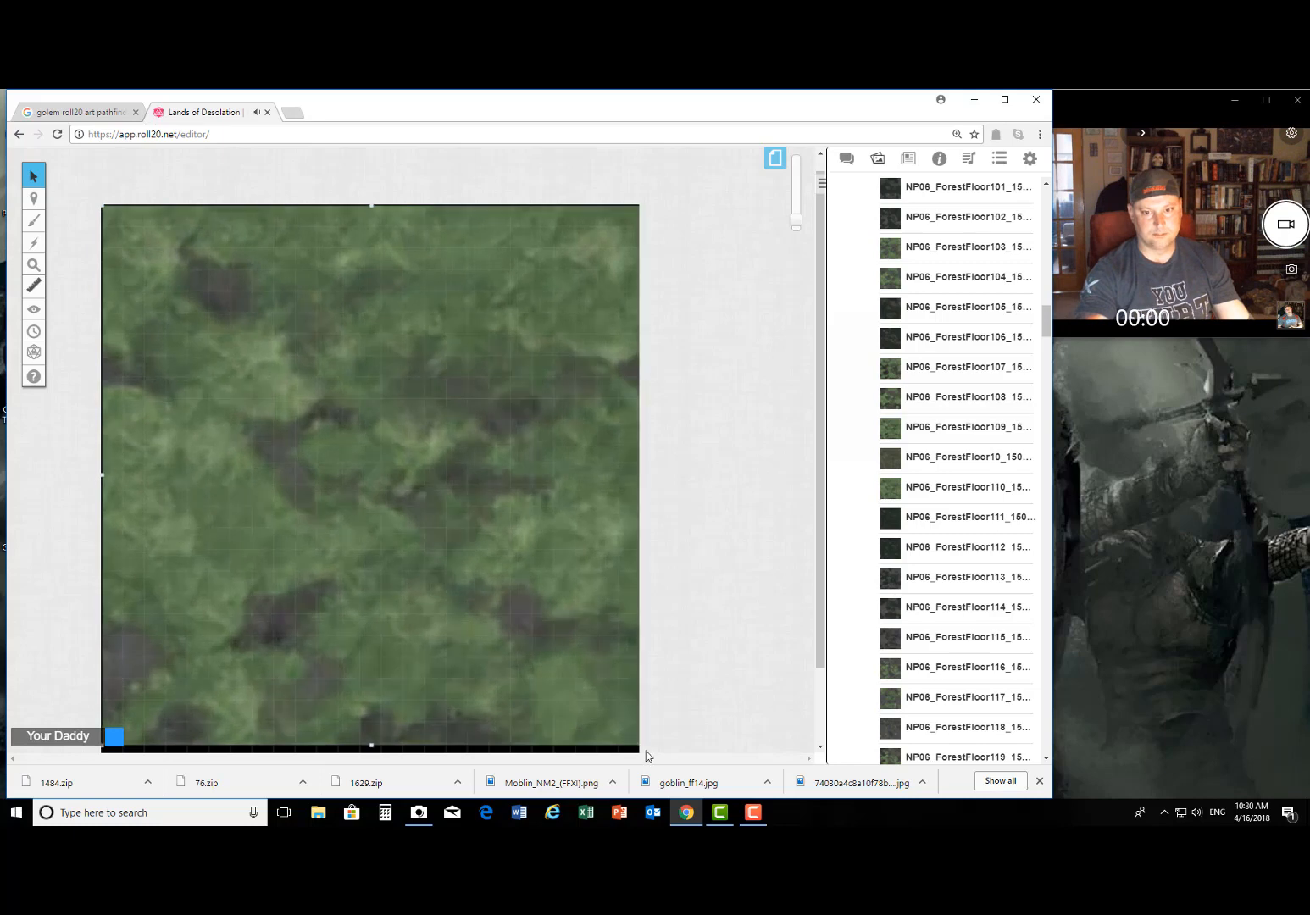
scroll(607, 655, down, 3)
scroll(509, 459, up, 3)
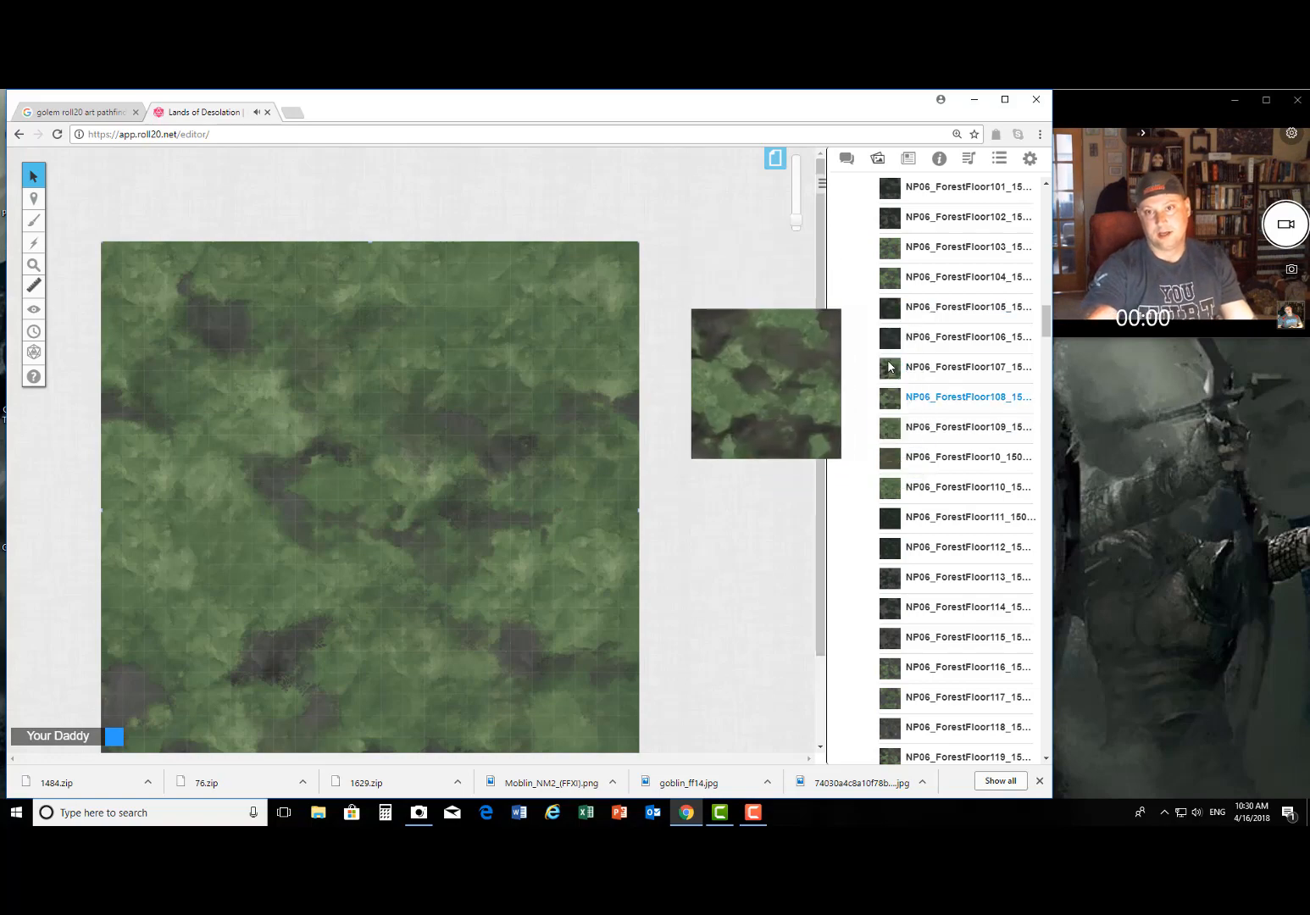
Step: Examine the boulder, bush, fern and fogbank assets of the Nature Pack VI - The Witchwood set in the art library
scroll(913, 352, up, 4)
scroll(913, 352, up, 10)
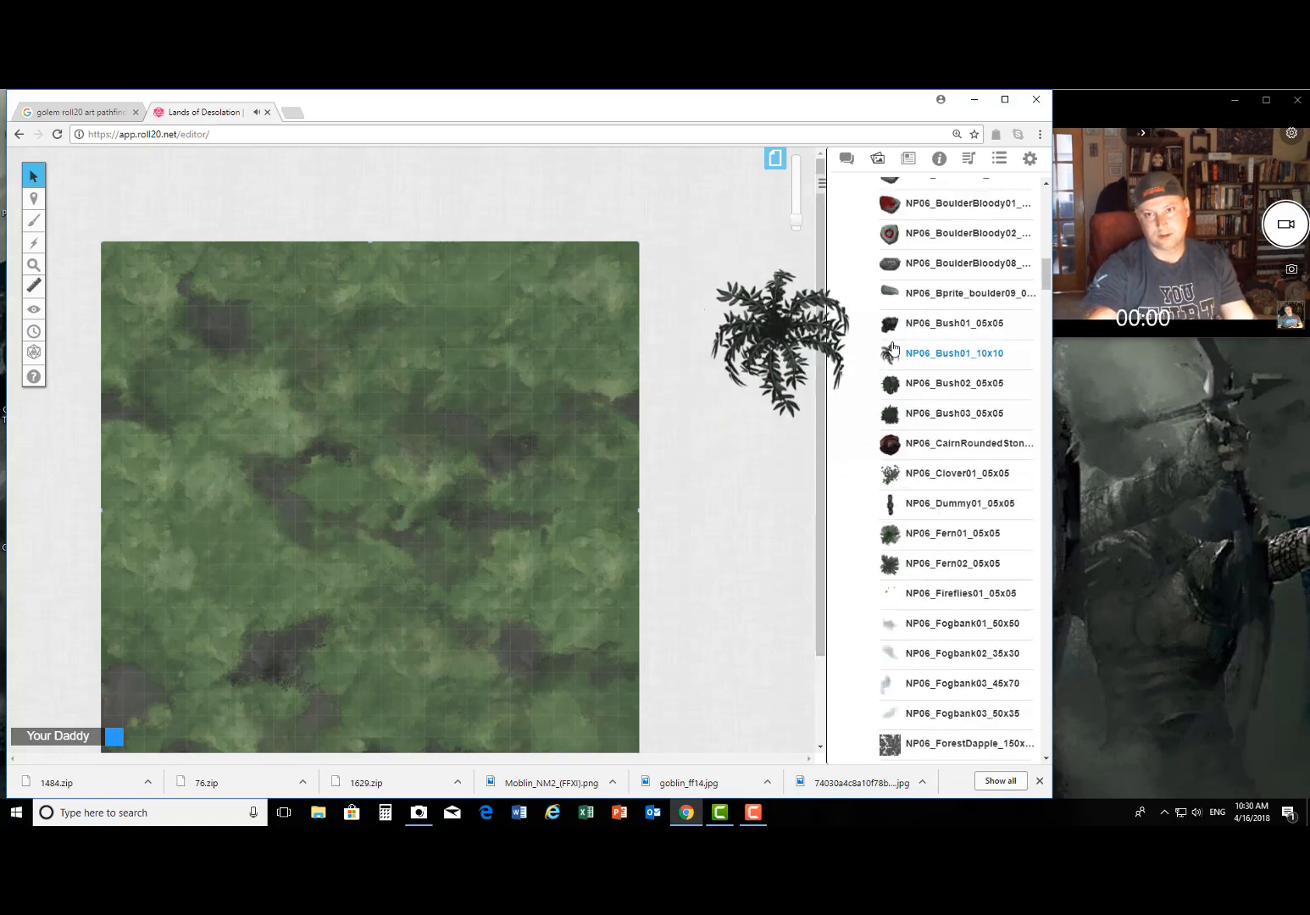
scroll(895, 351, down, 3)
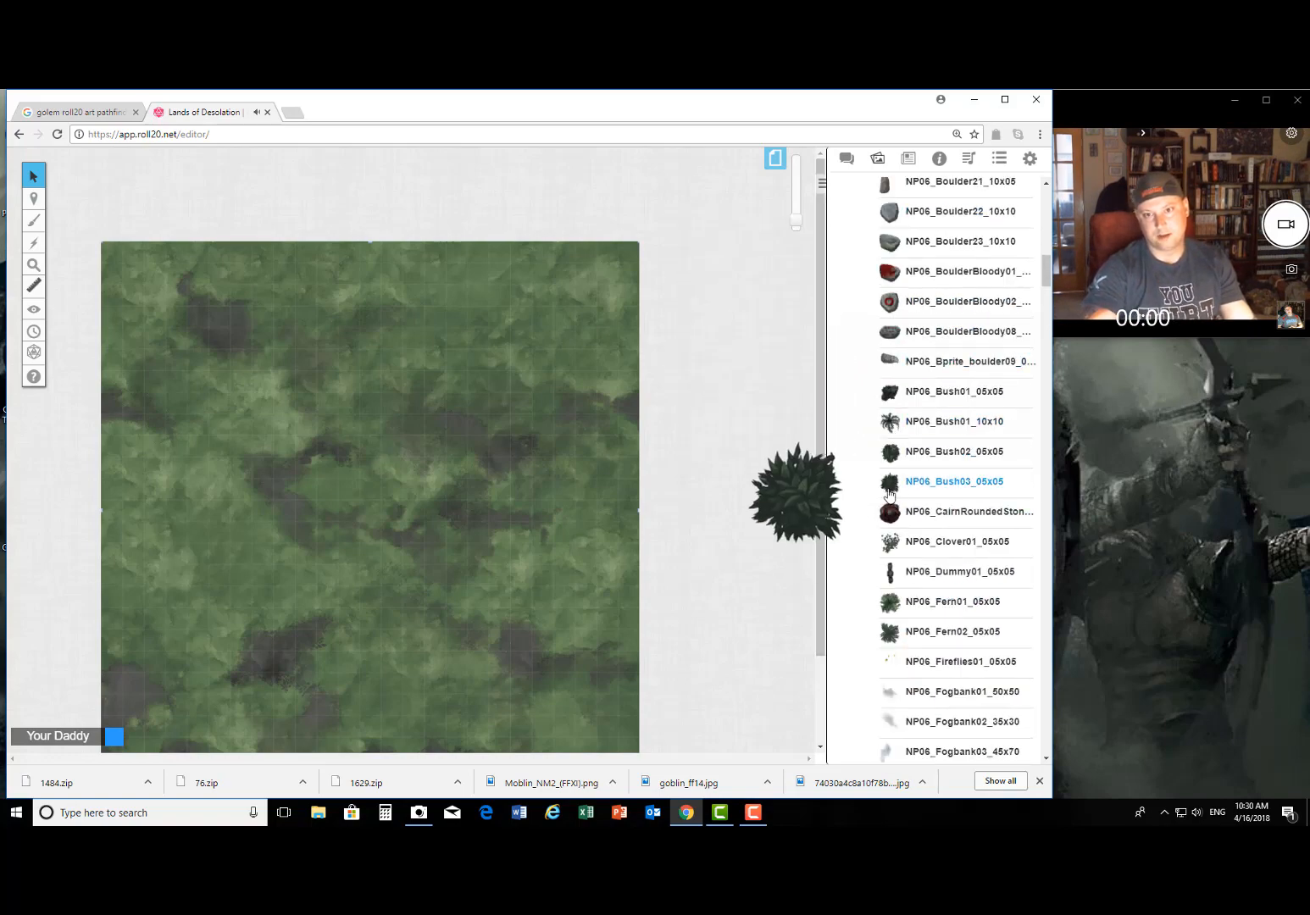
scroll(896, 409, up, 1)
scroll(897, 408, up, 10)
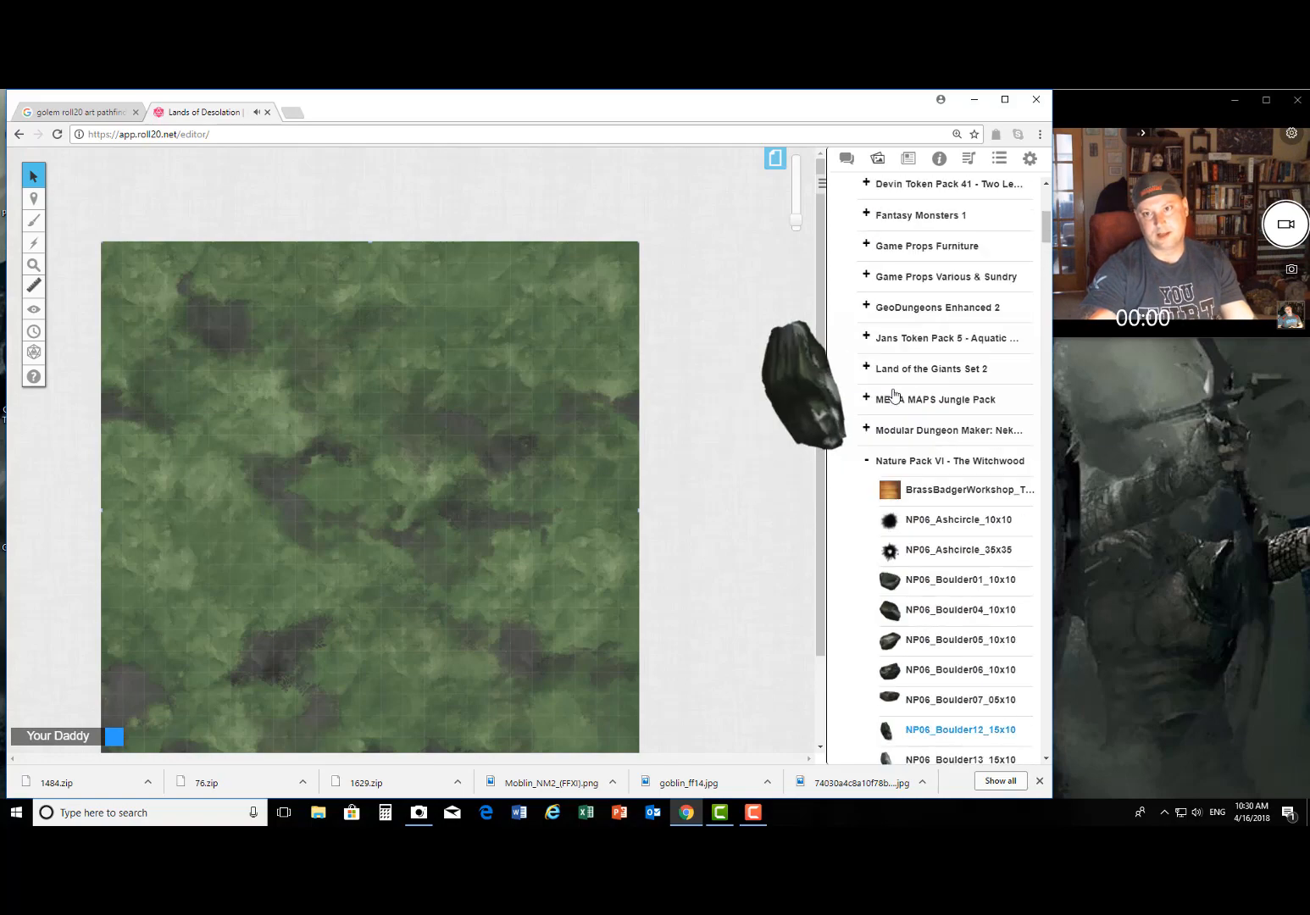
scroll(894, 400, down, 3)
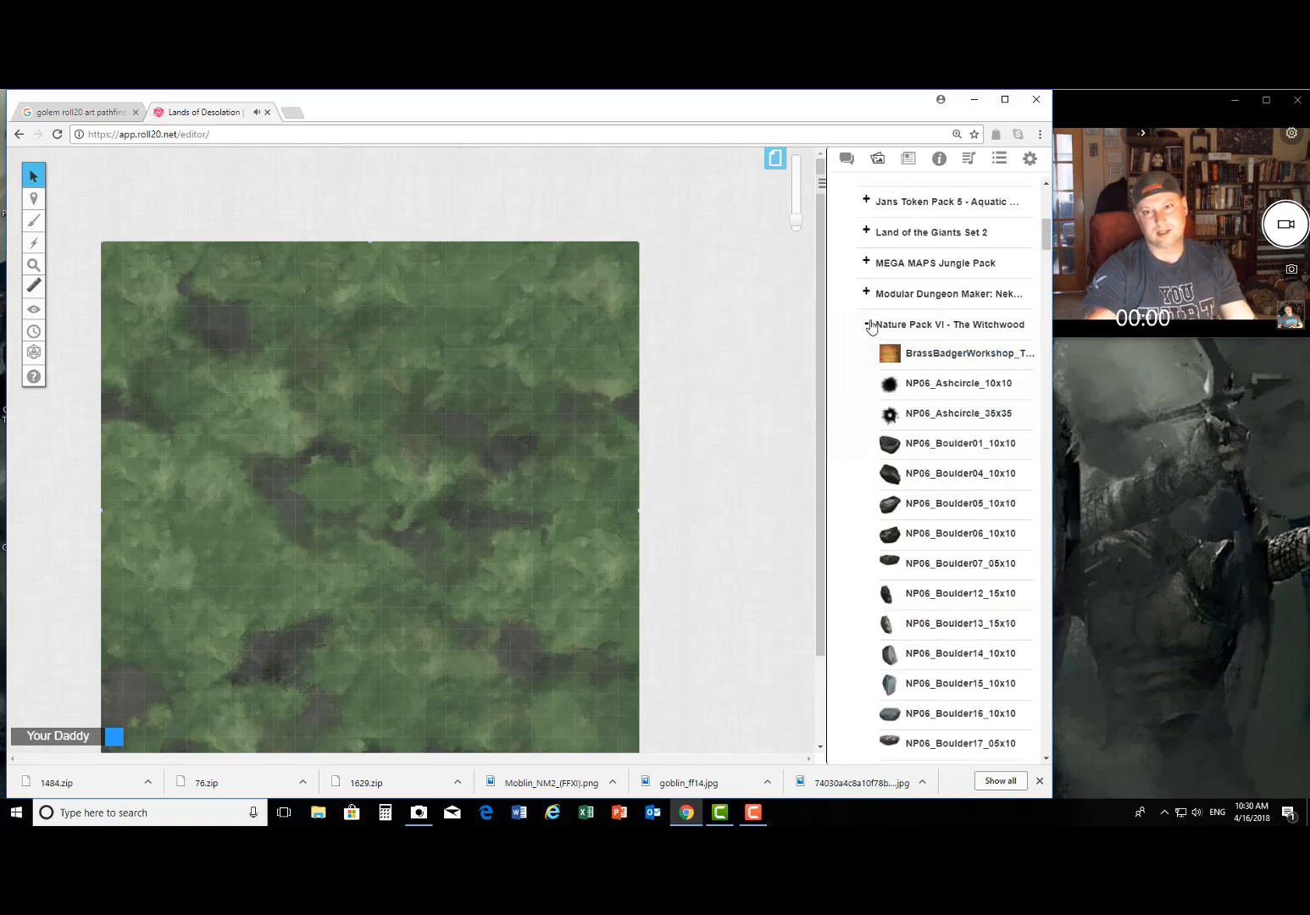
scroll(898, 383, down, 3)
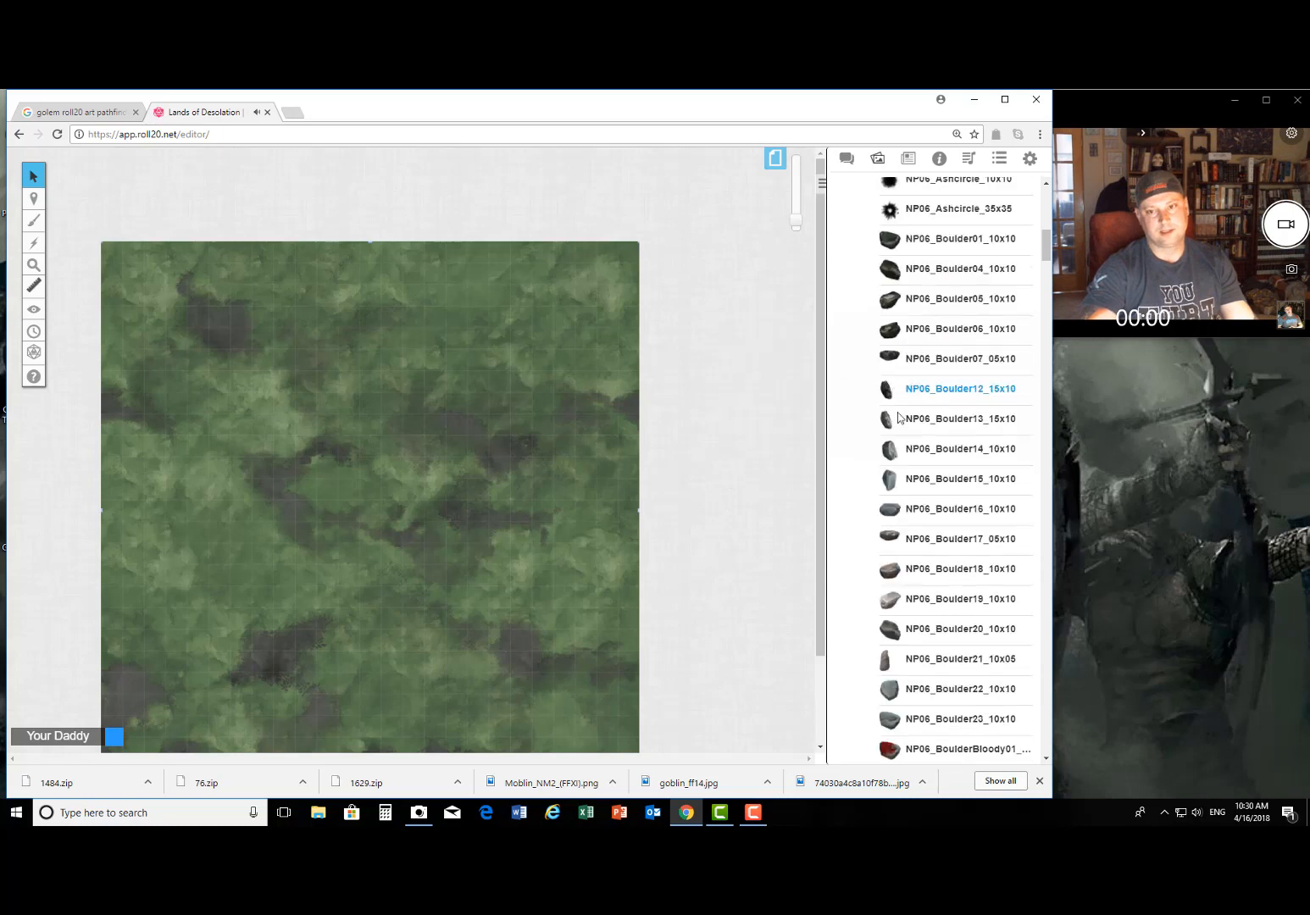
scroll(905, 471, down, 4)
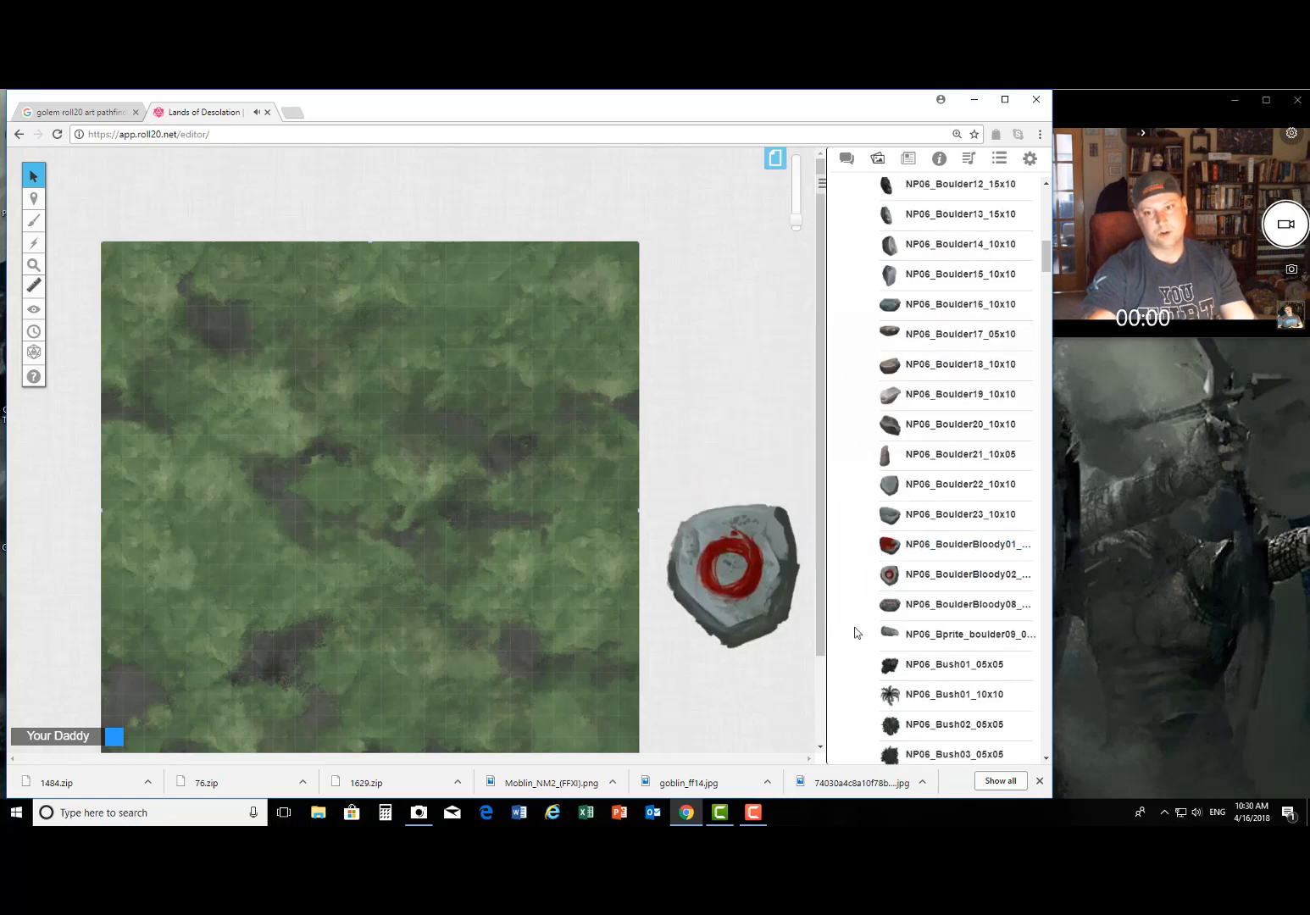
scroll(865, 572, down, 4)
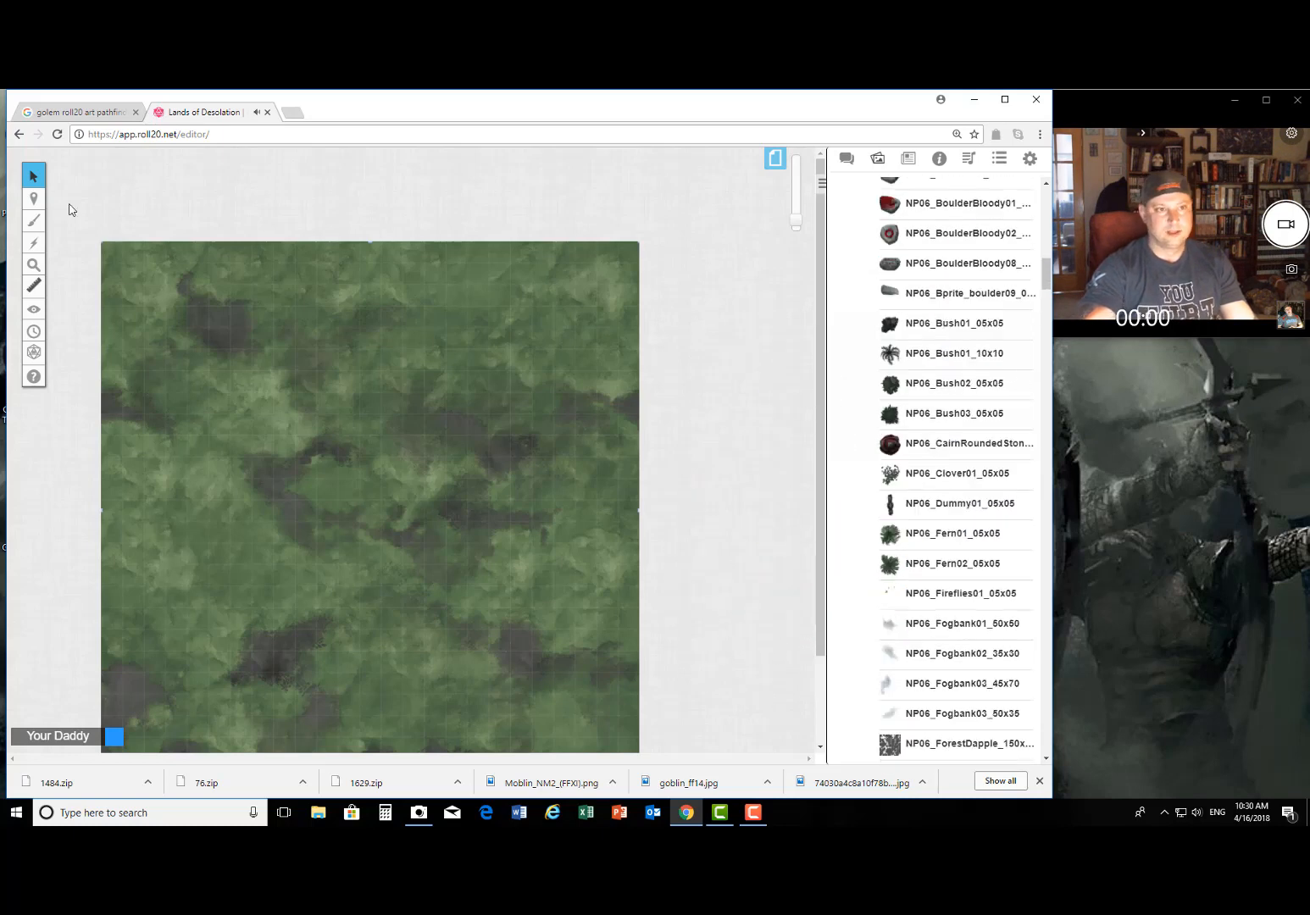
Step: With the Polygon/Line tool, draw a rounded outline that juts in from the map's left edge near the lower-left corner
mouse_move(28, 226)
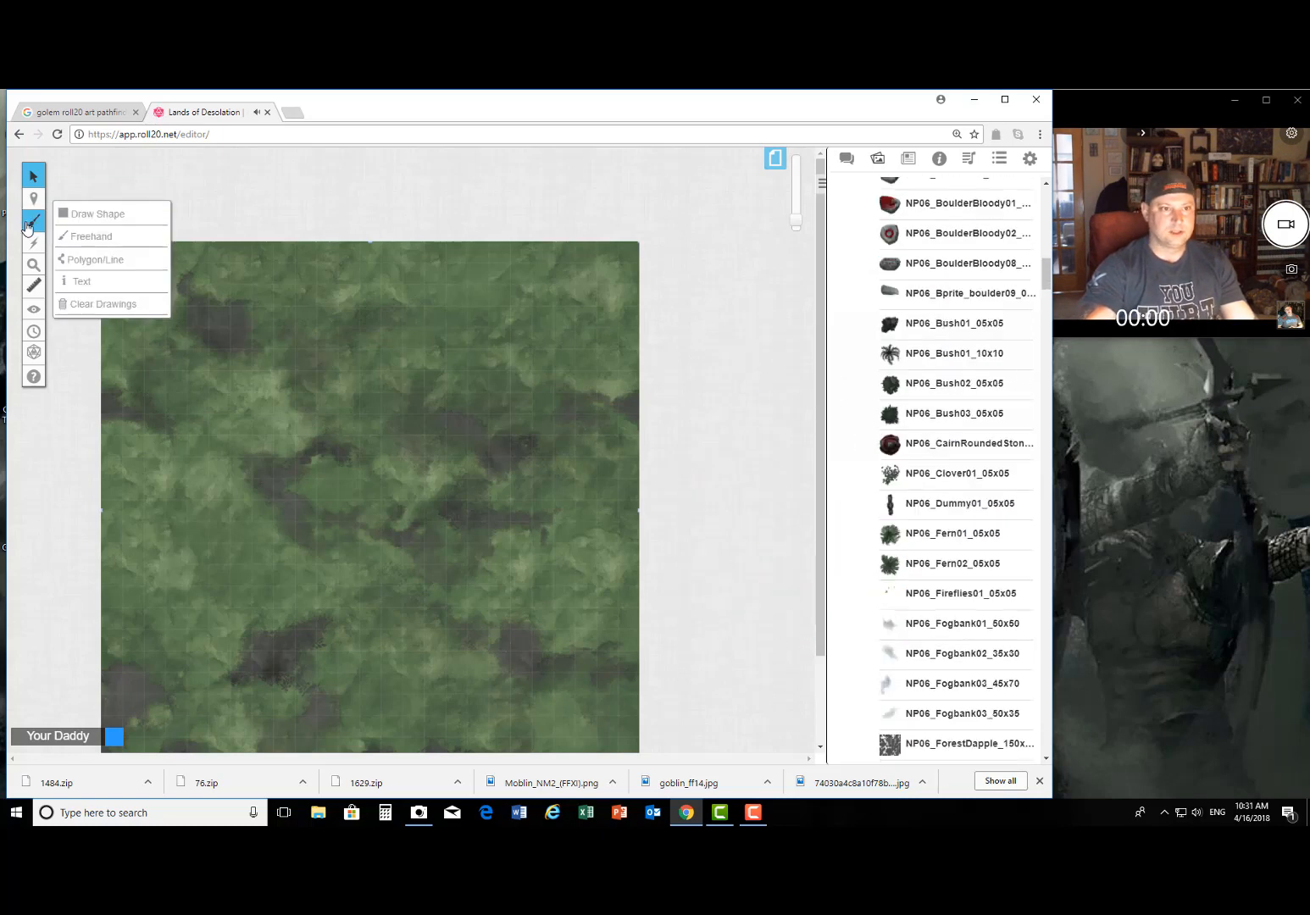
click(144, 262)
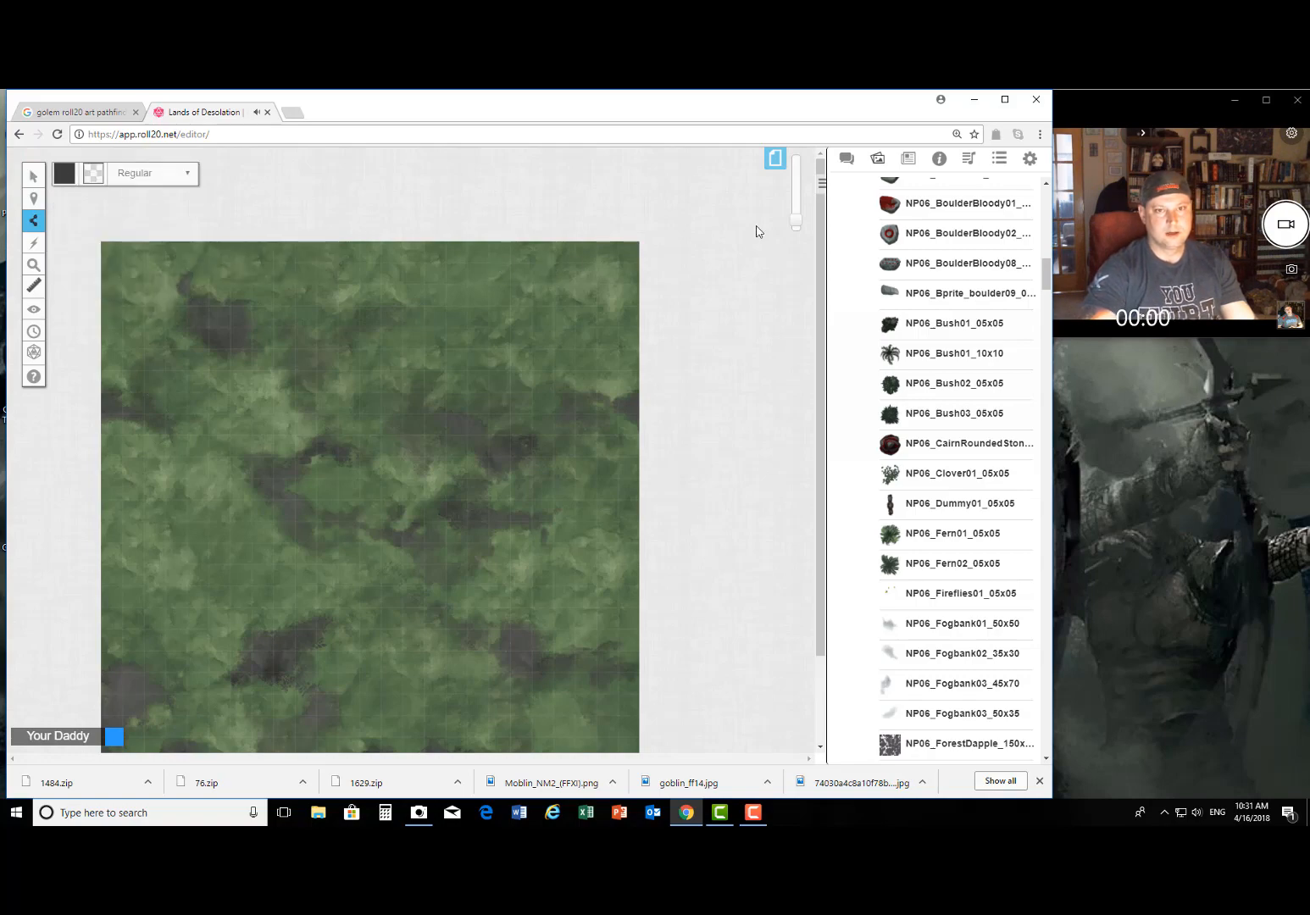
drag(800, 221, 797, 192)
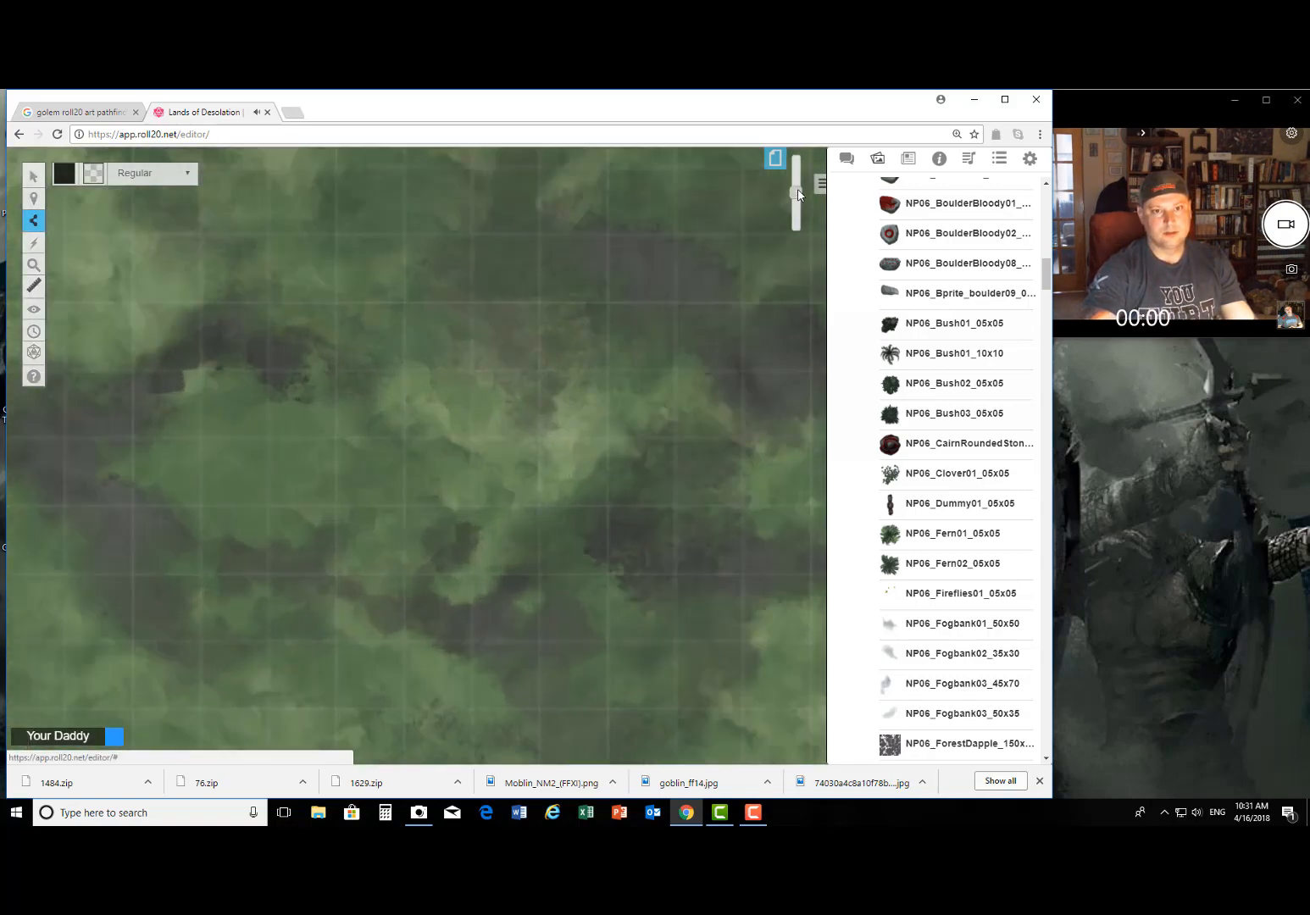
scroll(408, 345, down, 5)
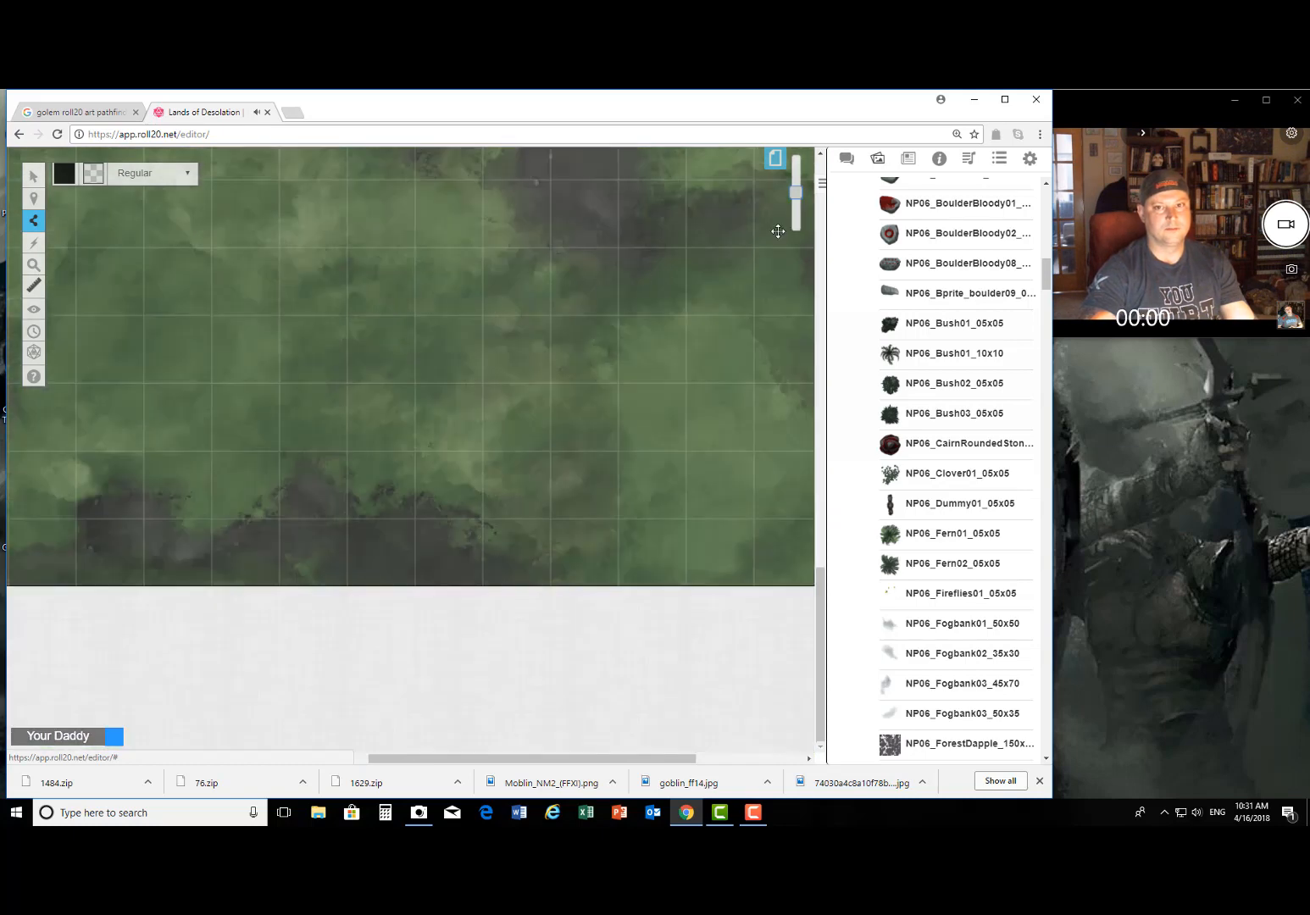
drag(797, 199, 801, 229)
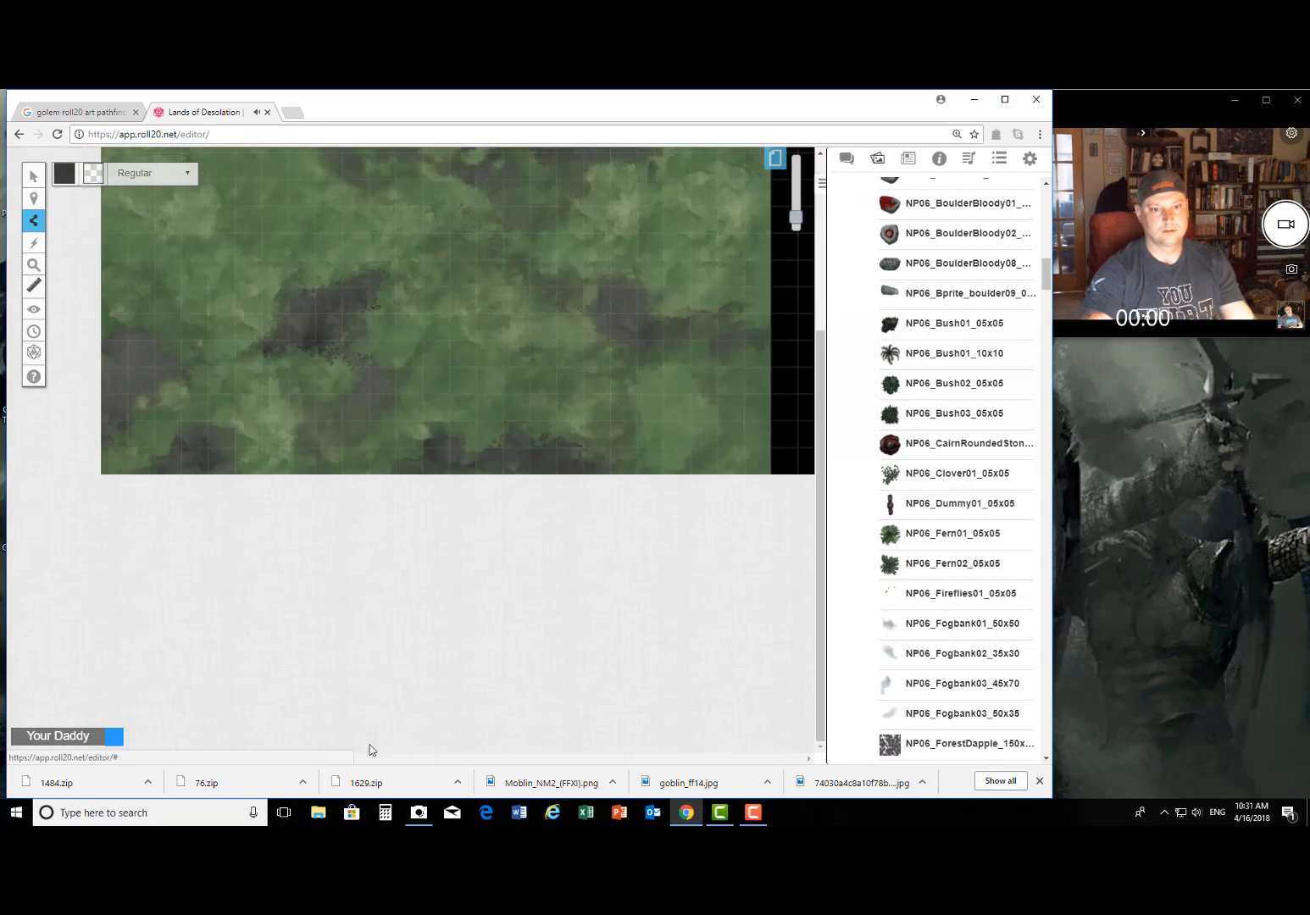
scroll(716, 669, up, 3)
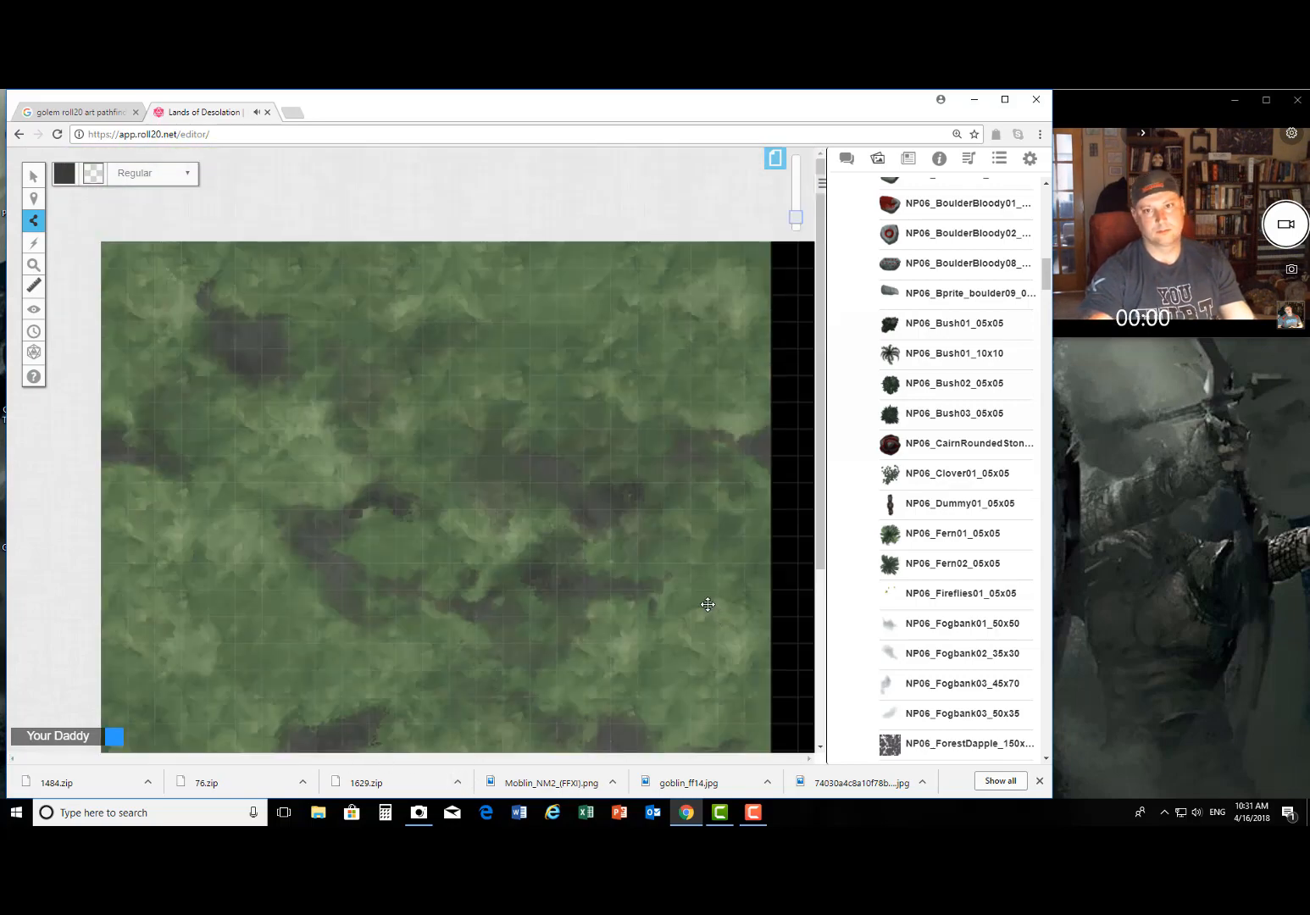
scroll(707, 604, down, 3)
scroll(580, 549, up, 2)
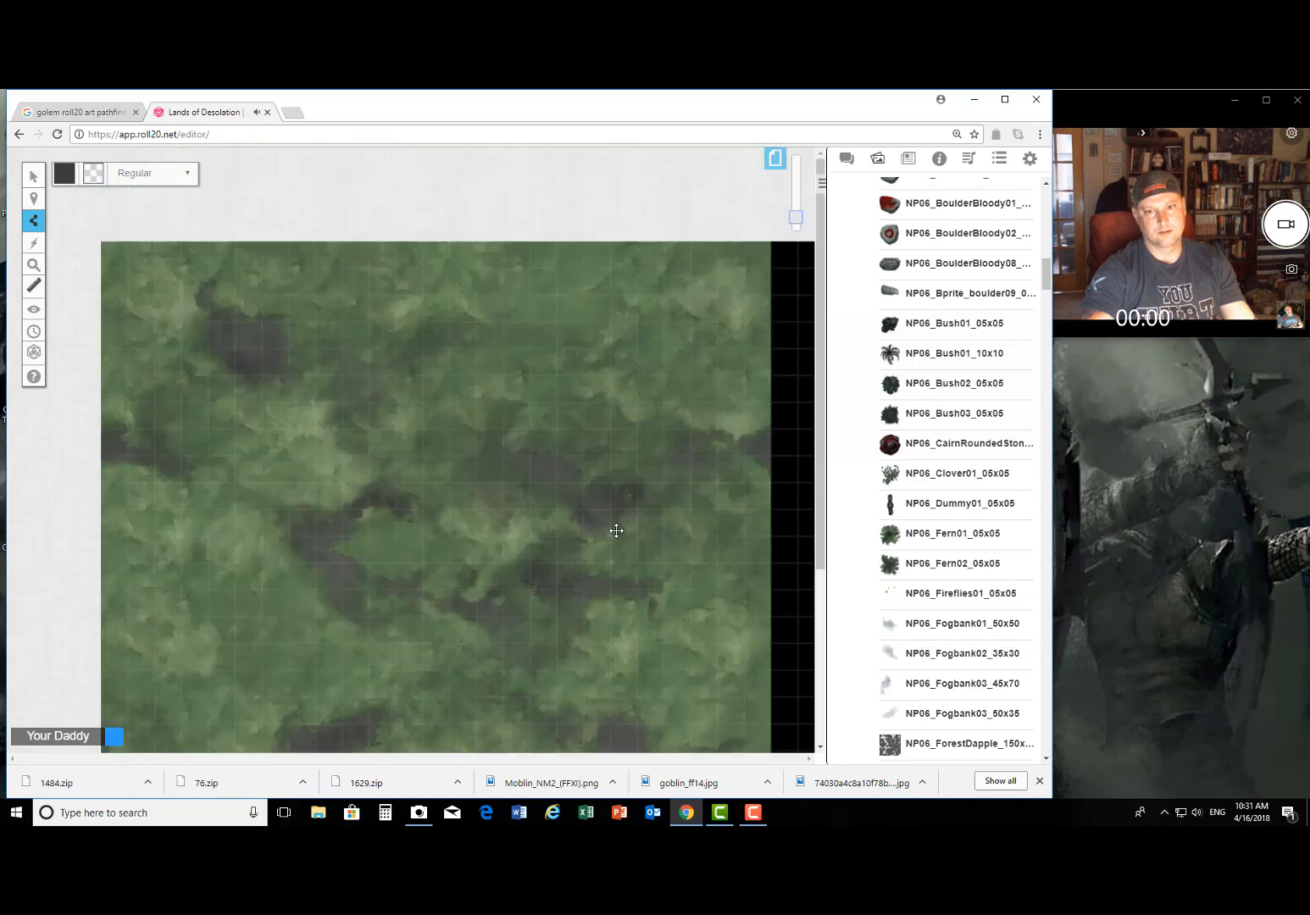
scroll(339, 479, down, 2)
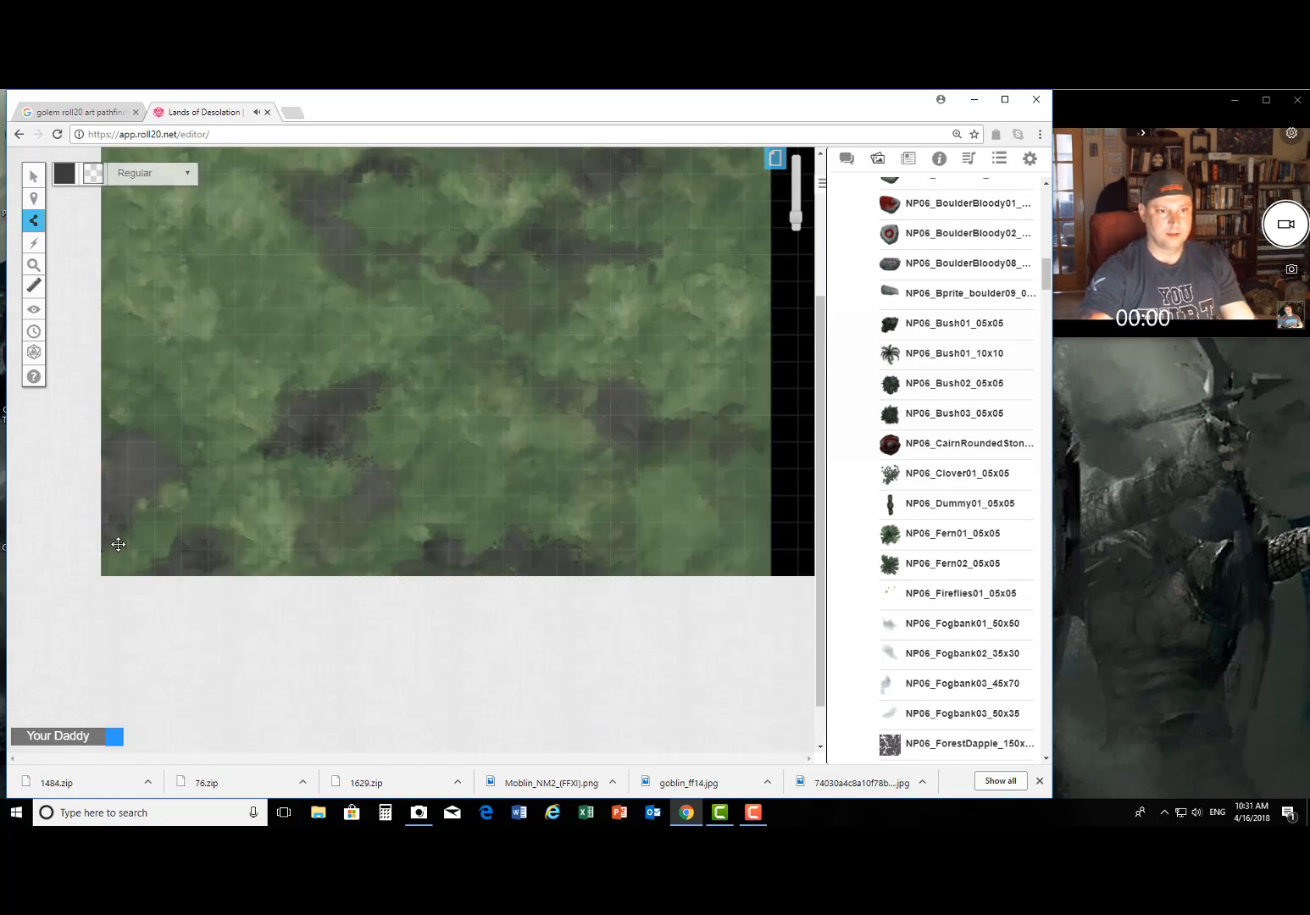
mouse_move(132, 535)
mouse_down()
mouse_move(166, 501)
mouse_move(272, 465)
mouse_move(289, 435)
mouse_move(278, 401)
mouse_move(230, 383)
mouse_move(146, 386)
mouse_move(95, 354)
mouse_up()
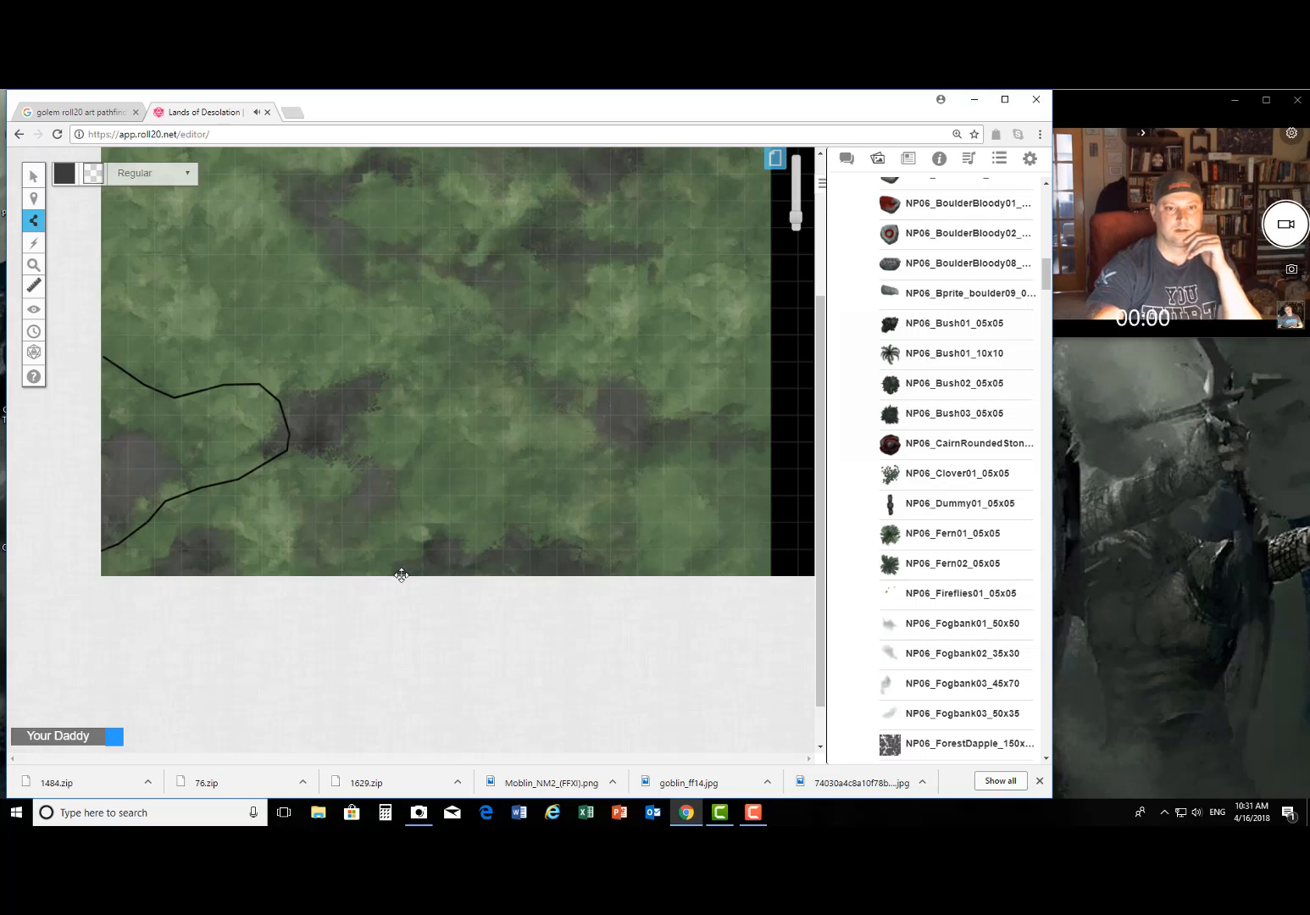
Step: Draw an outline bulging up from the map's bottom edge, ending in a straight segment to the background's right edge
mouse_move(401, 575)
mouse_down()
mouse_move(398, 532)
mouse_move(434, 493)
mouse_move(427, 428)
mouse_move(464, 413)
mouse_move(502, 426)
mouse_move(568, 552)
mouse_move(589, 564)
mouse_up()
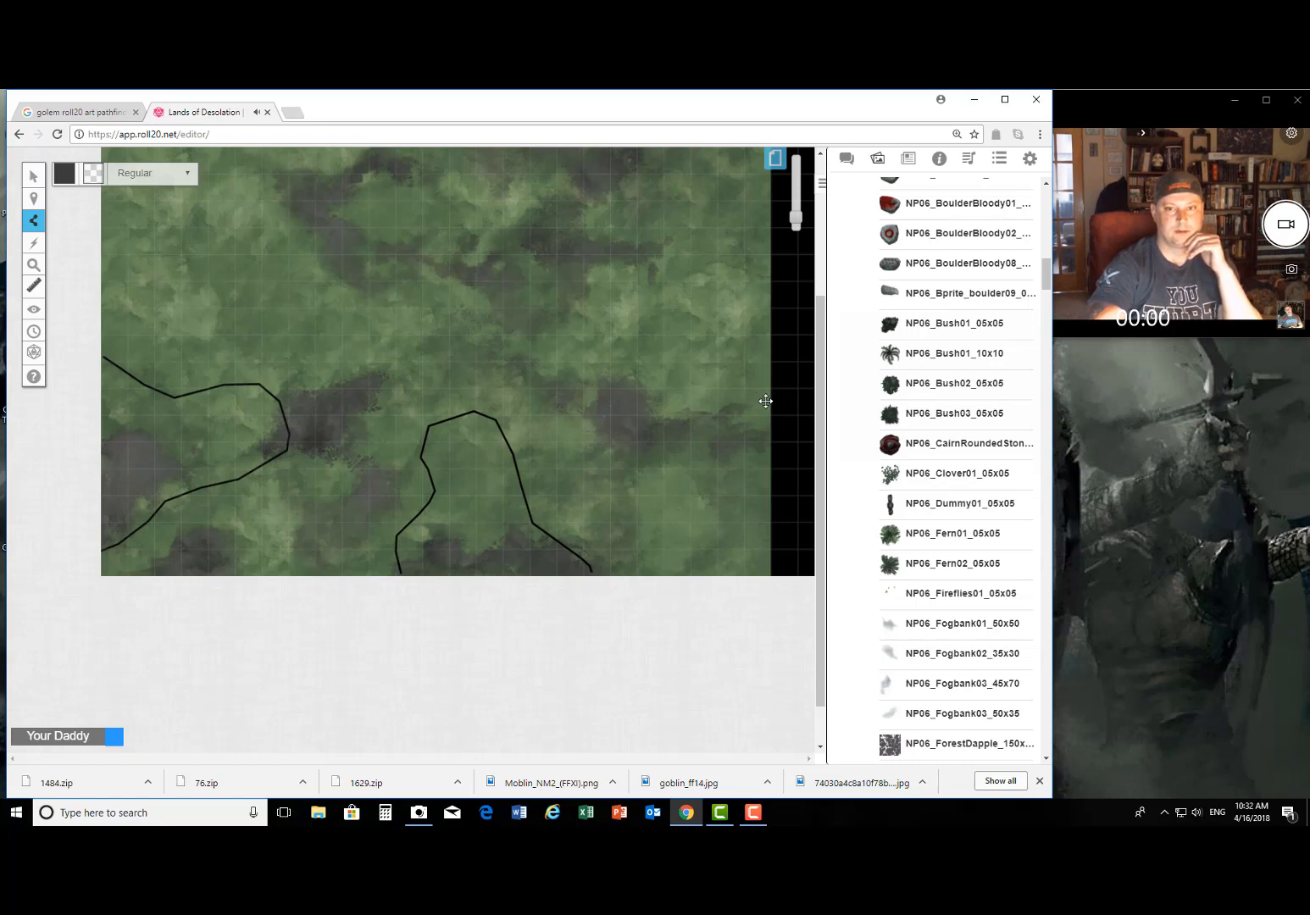
click(769, 402)
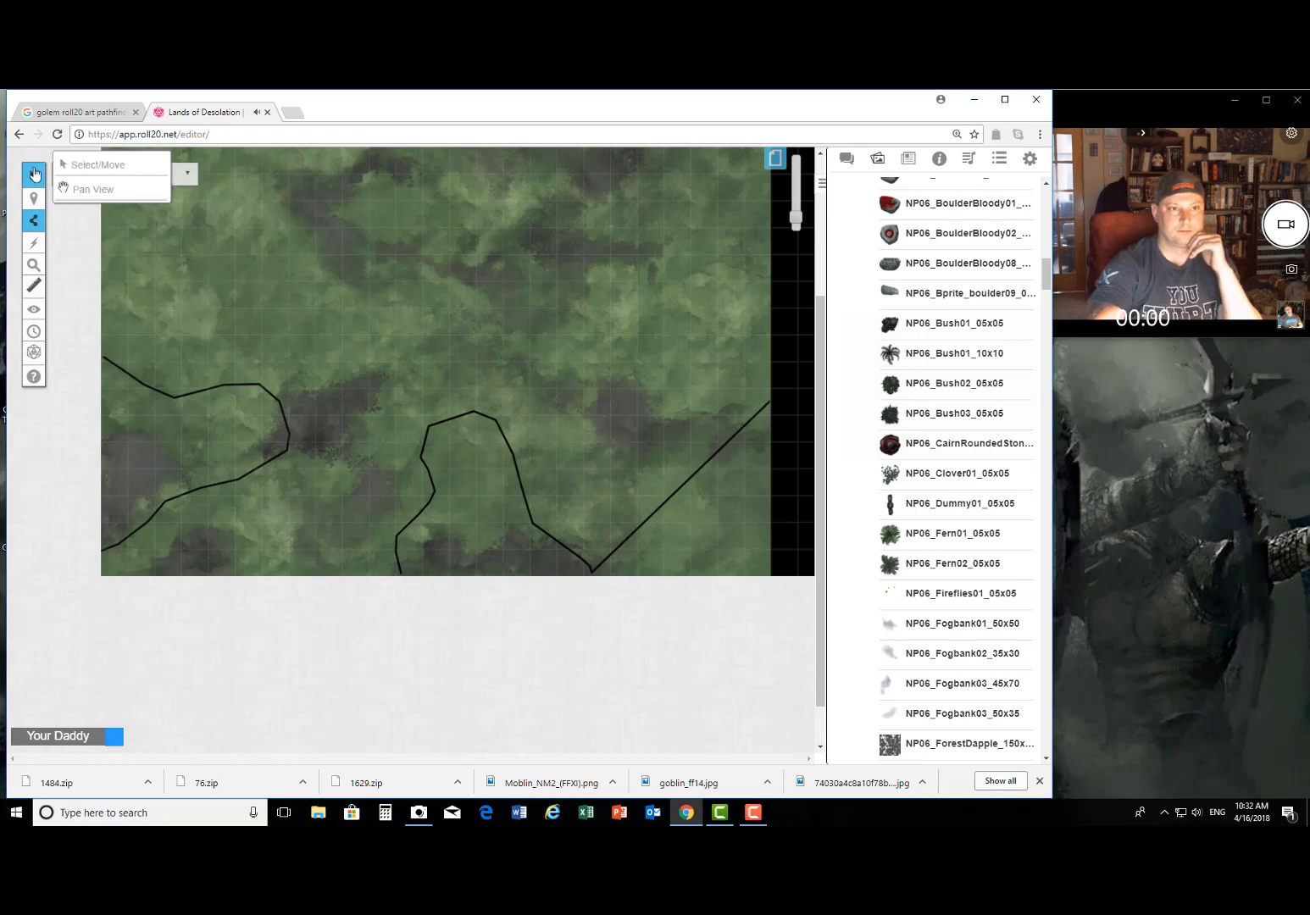
Step: Delete the misdrawn outline at the map's bottom edge, shifting the forest-floor background aside to reach it
click(67, 167)
mouse_move(514, 397)
mouse_down()
mouse_move(491, 407)
mouse_move(532, 424)
mouse_move(507, 417)
mouse_up()
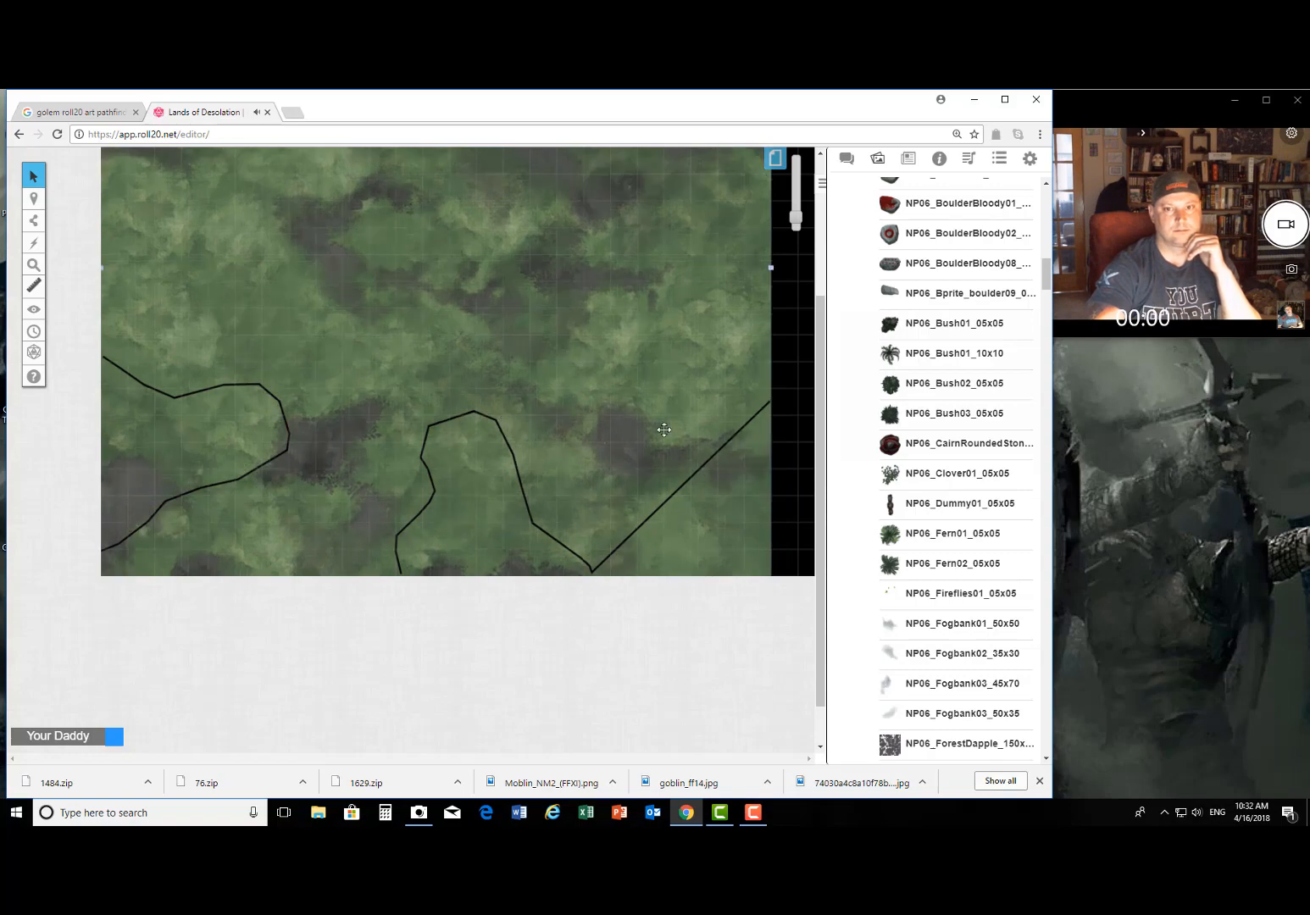
scroll(624, 428, up, 4)
mouse_move(614, 444)
mouse_down()
mouse_move(623, 462)
mouse_move(614, 454)
mouse_up()
scroll(627, 453, down, 4)
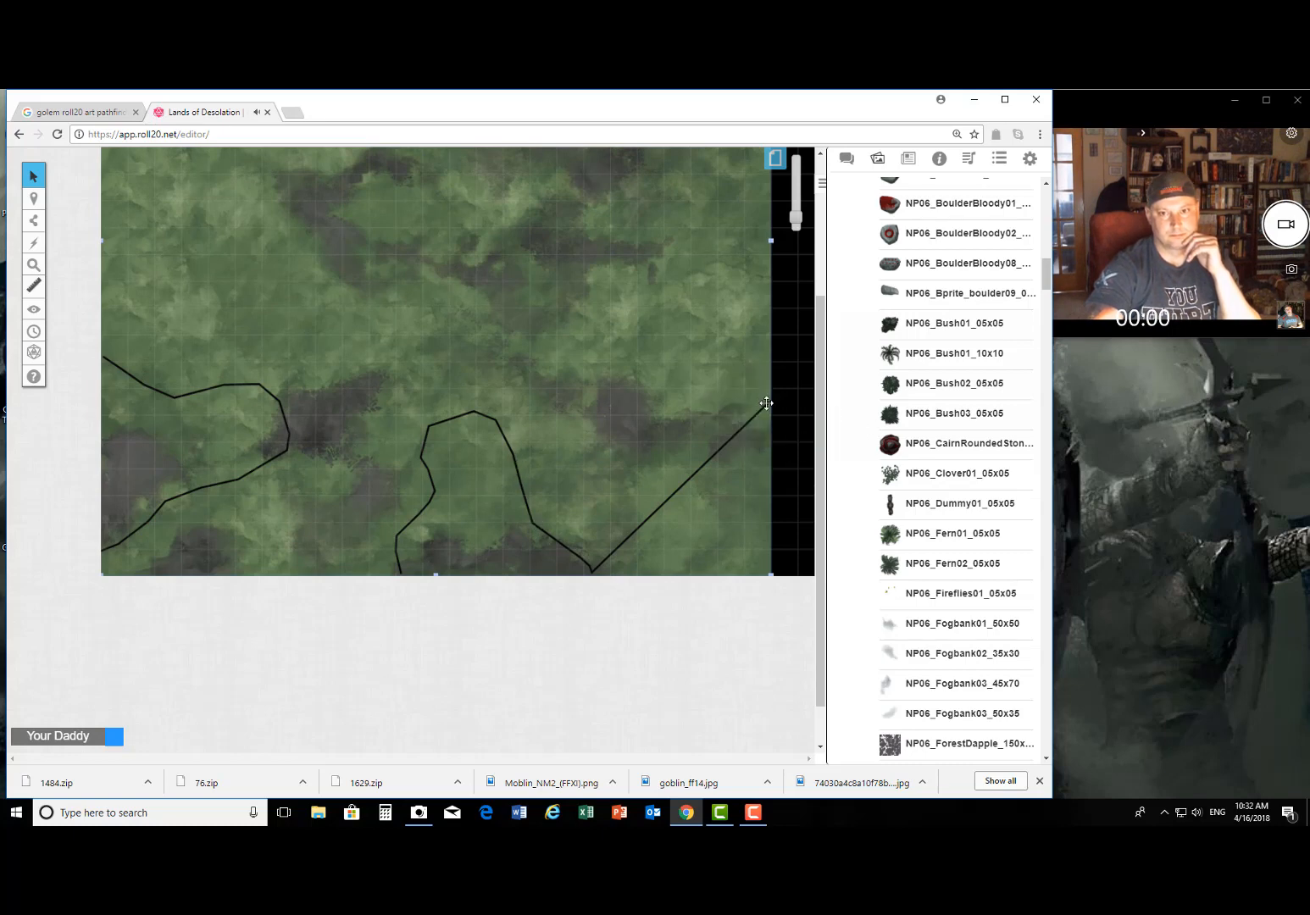
drag(719, 357, 559, 358)
drag(719, 407, 776, 543)
right_click(705, 471)
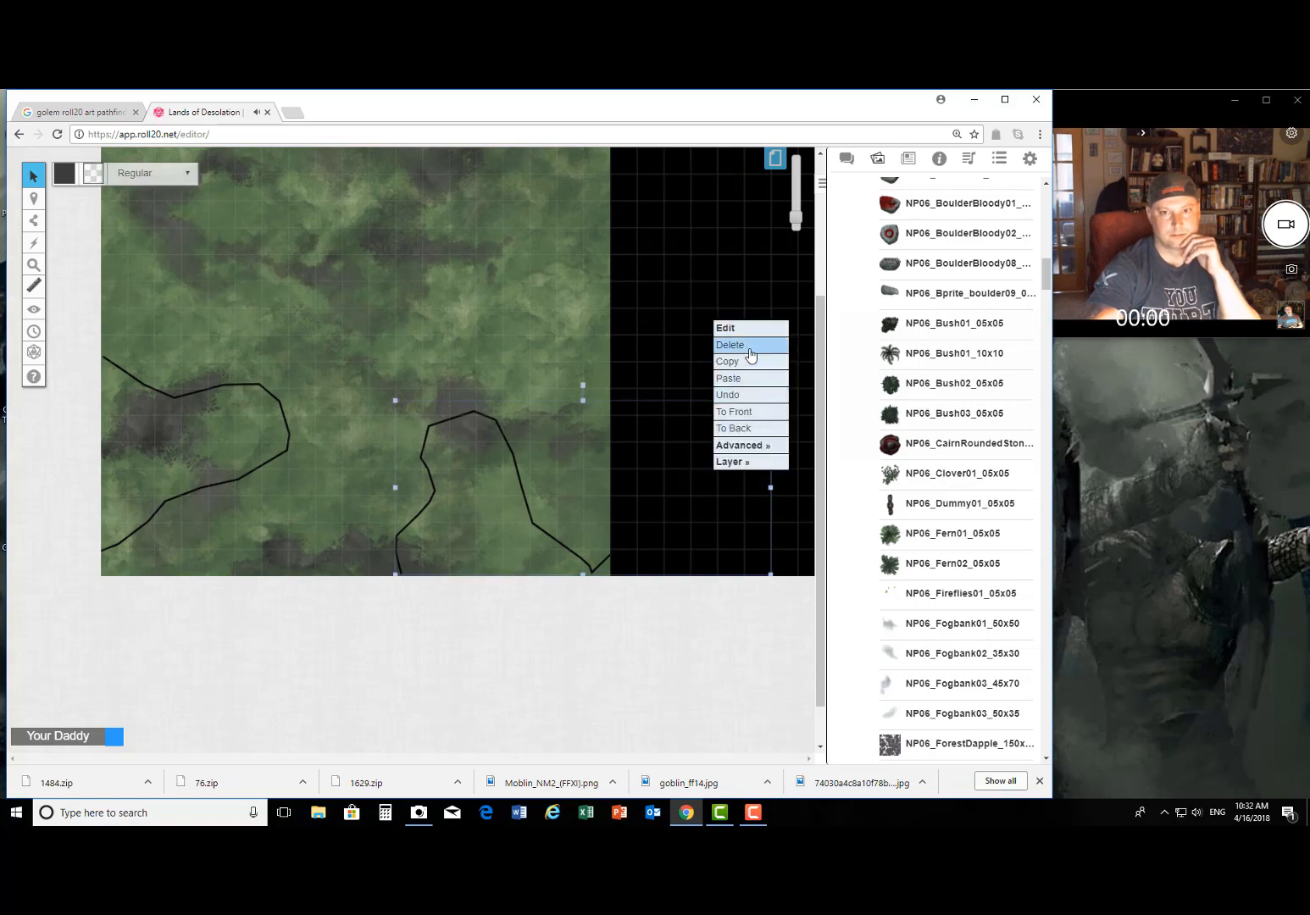
click(749, 348)
Step: Move the forest-floor background back into alignment with the page's upper-left corner
mouse_move(501, 373)
mouse_down()
mouse_move(741, 331)
mouse_move(650, 386)
mouse_move(650, 400)
mouse_up()
scroll(675, 425, up, 4)
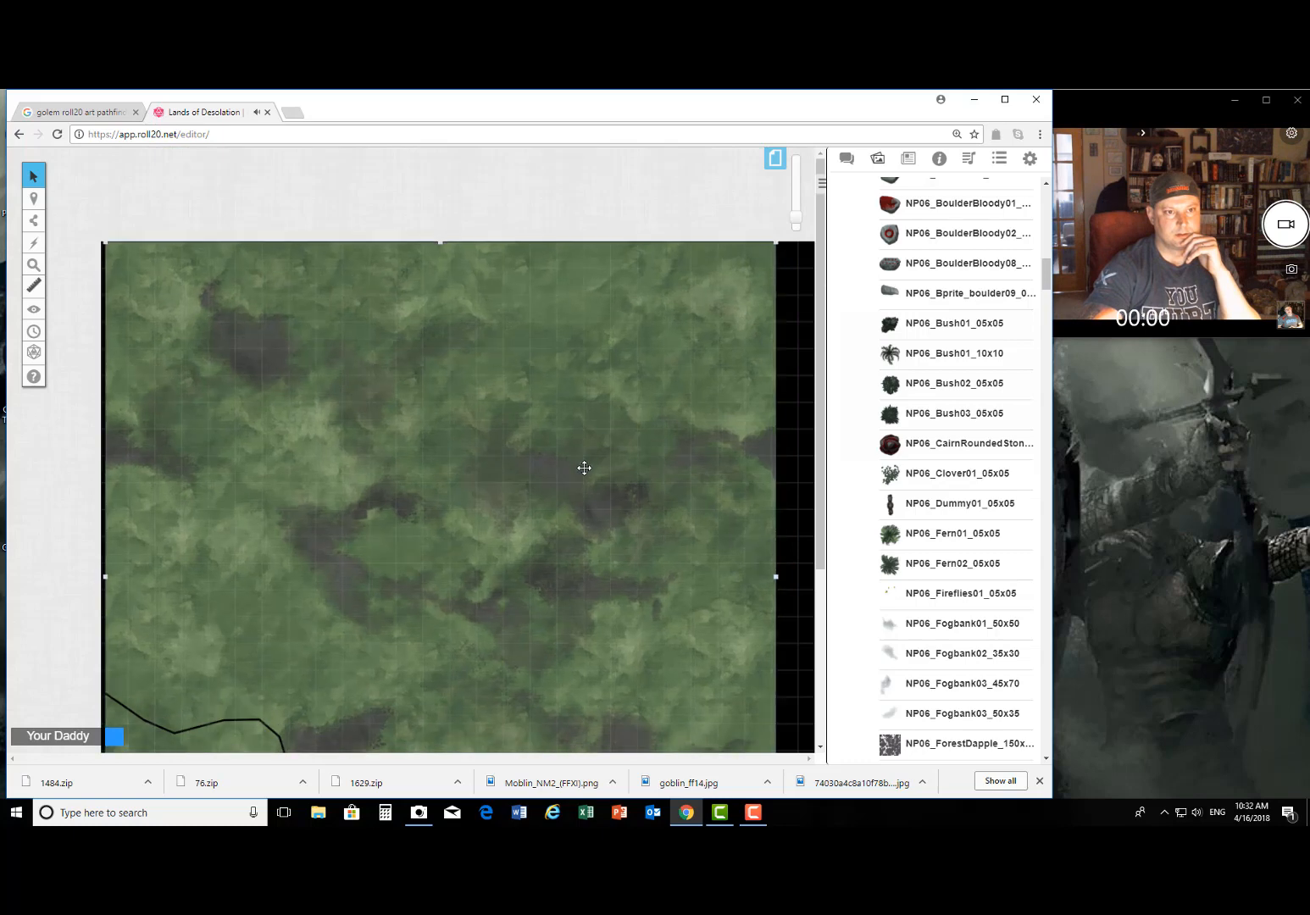
drag(584, 468, 578, 477)
scroll(578, 475, down, 5)
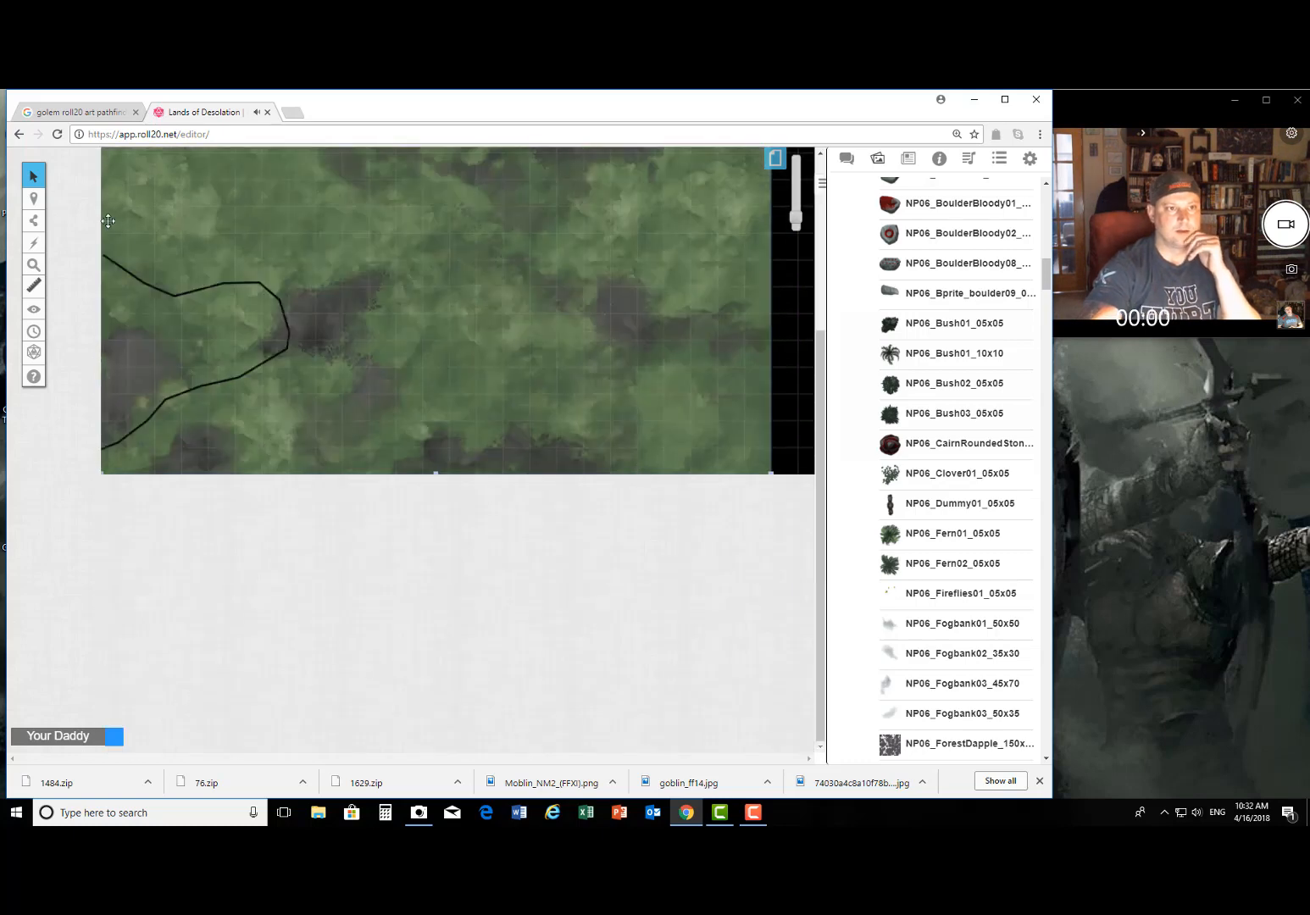
Step: Draw a Polygon/Line outline again that bulges up from the middle of the map's bottom edge and returns to it
click(34, 220)
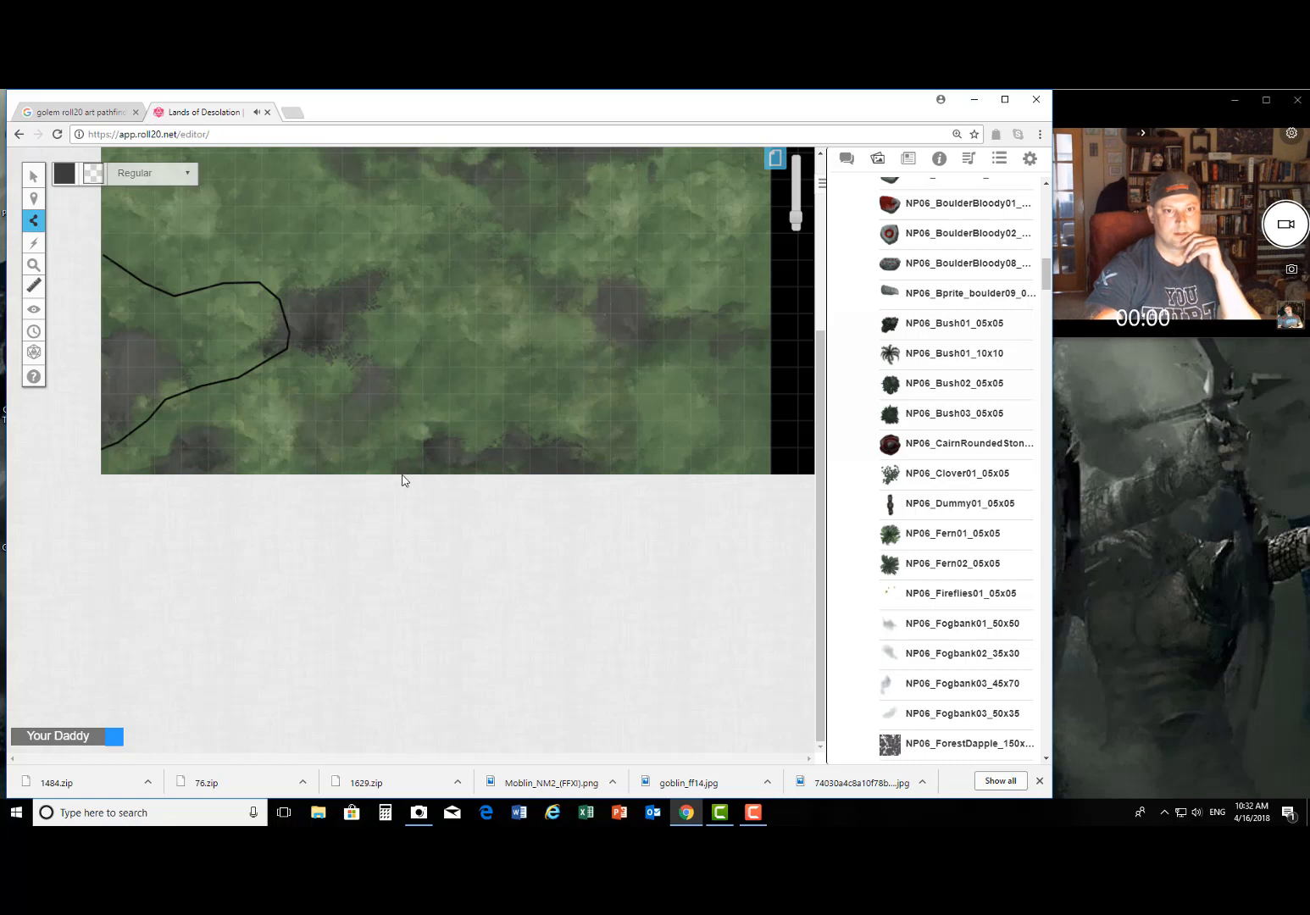
mouse_move(402, 473)
mouse_down()
mouse_move(418, 433)
mouse_move(448, 410)
mouse_move(477, 313)
mouse_move(514, 316)
mouse_move(544, 410)
mouse_move(599, 468)
mouse_move(598, 486)
mouse_up()
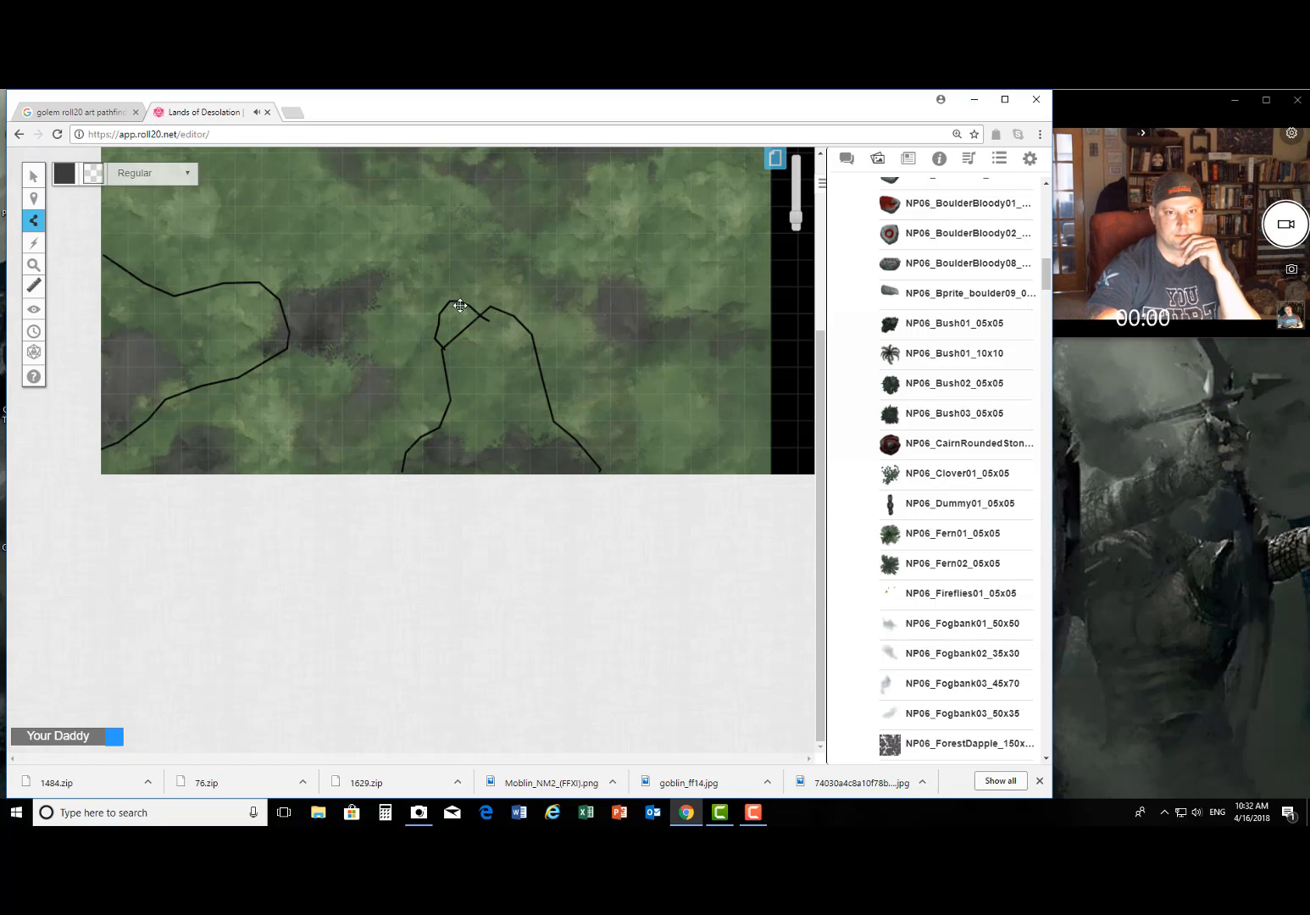
click(462, 309)
Step: Draw a winding outline around the map's upper-left area, running from the left edge to the top edge
scroll(512, 335, up, 5)
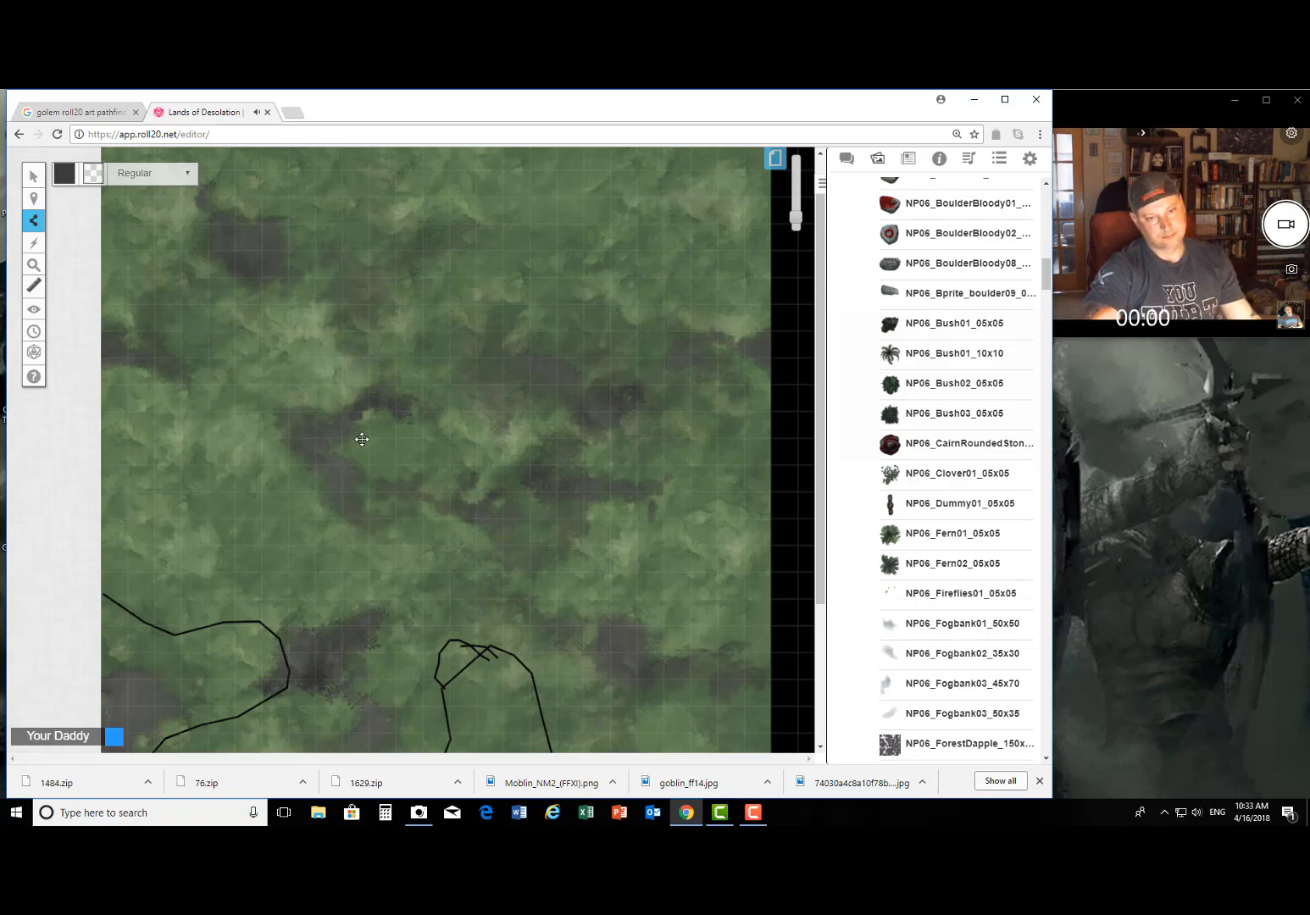
scroll(531, 445, down, 3)
scroll(541, 447, up, 3)
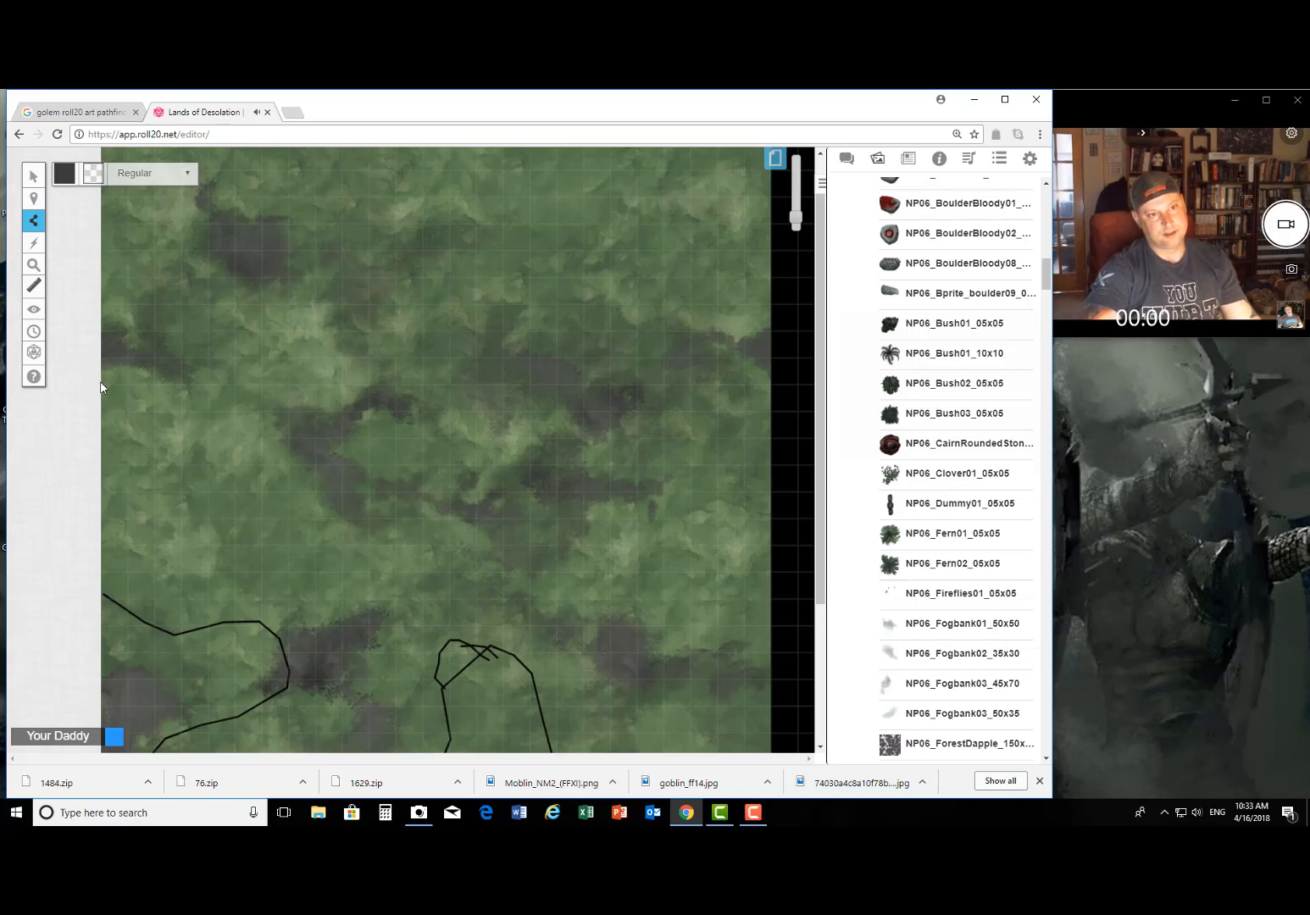
mouse_move(102, 386)
mouse_down()
mouse_move(214, 382)
mouse_move(264, 414)
mouse_move(297, 405)
mouse_move(306, 359)
mouse_move(247, 298)
mouse_move(253, 268)
mouse_move(296, 269)
mouse_move(307, 225)
mouse_move(267, 184)
mouse_up()
scroll(263, 177, up, 2)
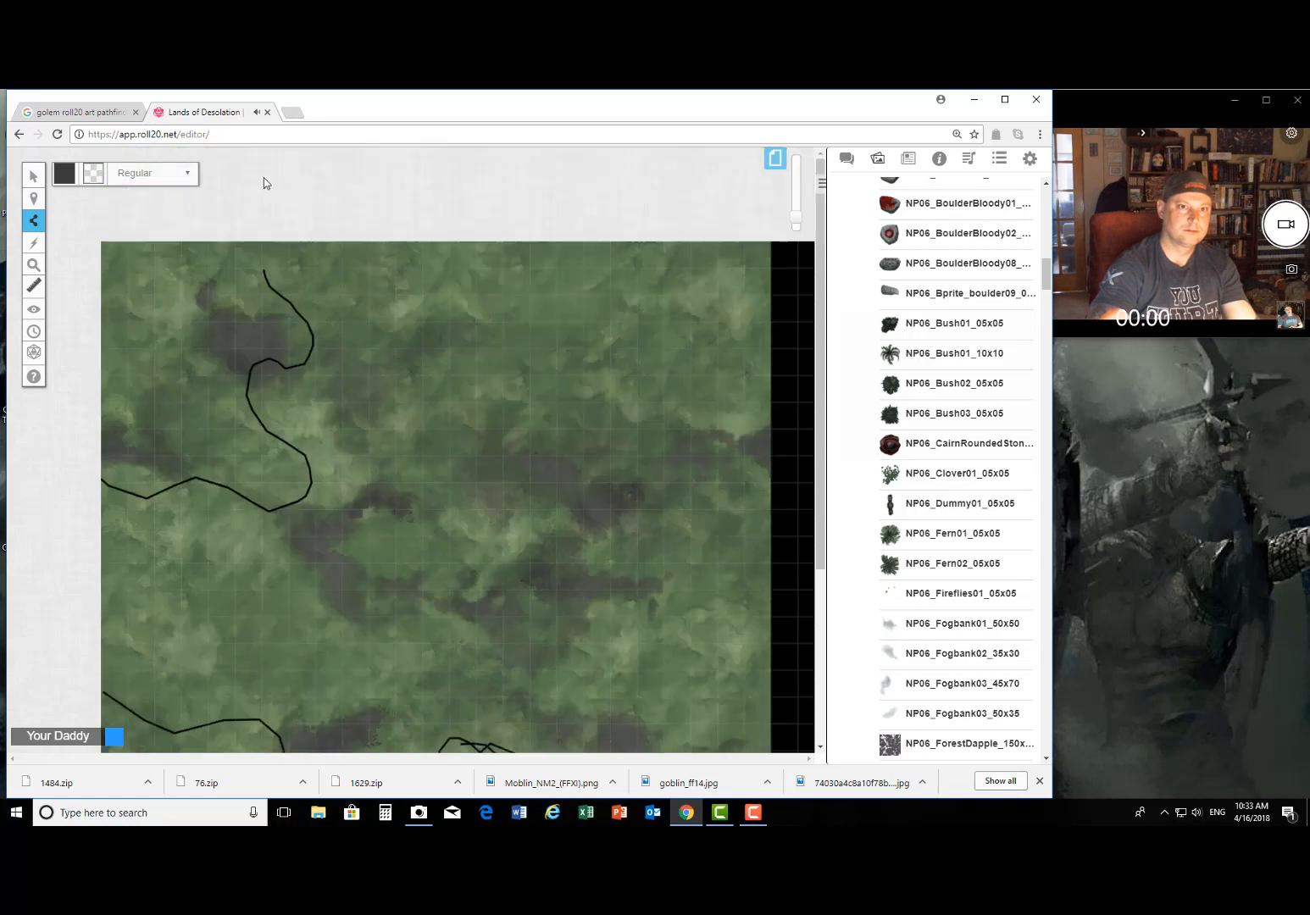
click(264, 259)
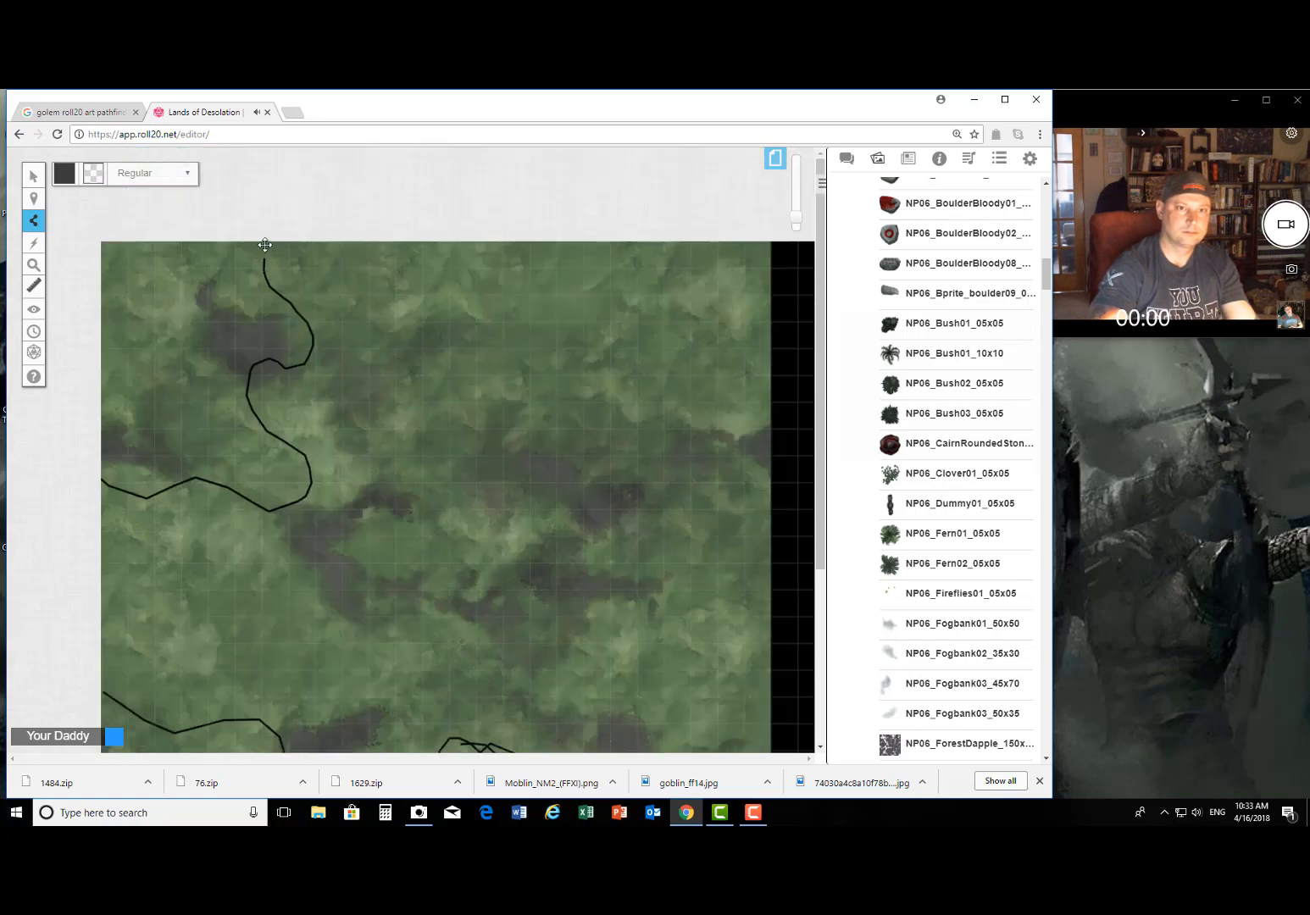
right_click(265, 243)
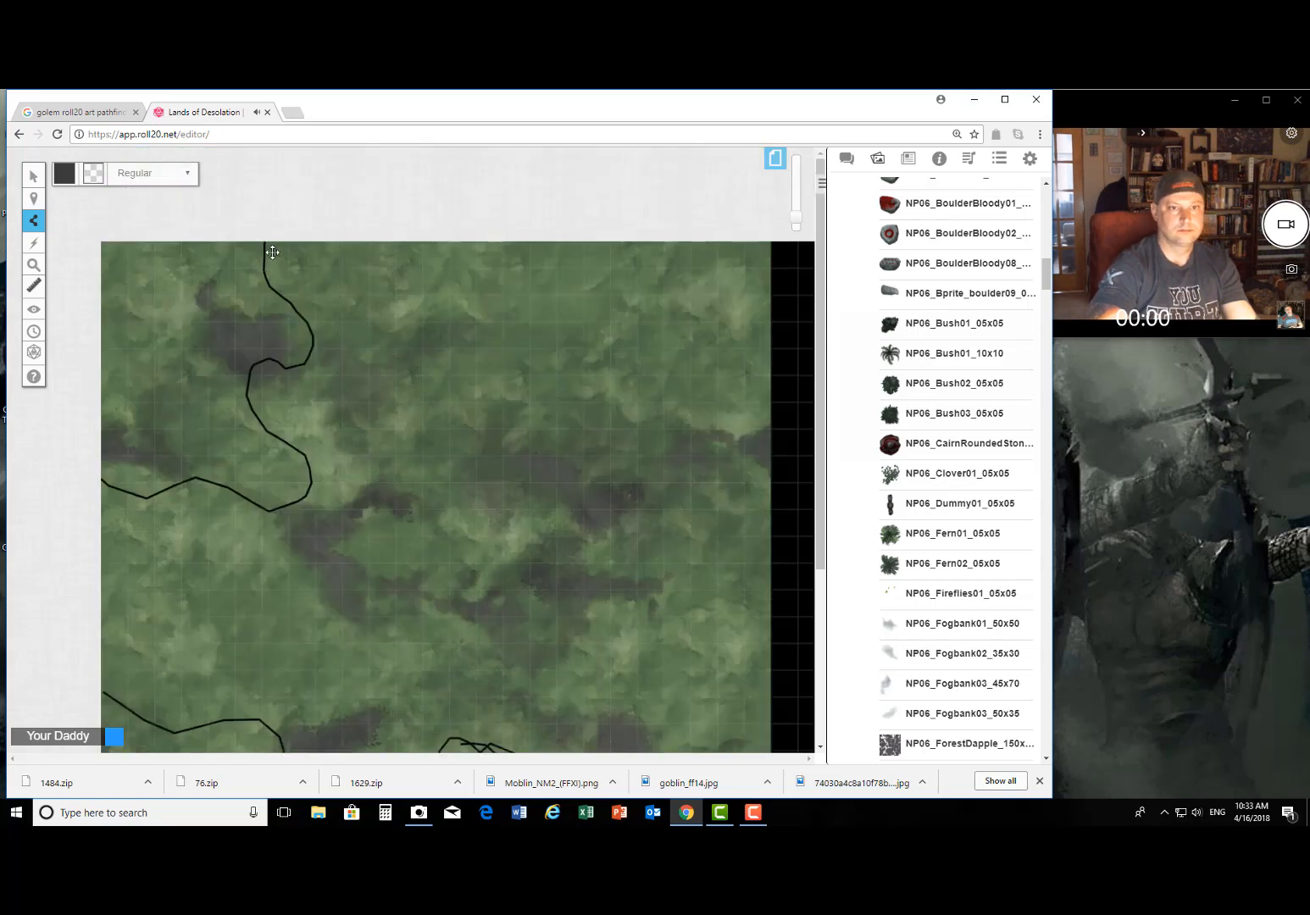
Step: Draw a half-round outline that juts in from the middle of the background's right edge
scroll(532, 381, down, 5)
scroll(543, 399, up, 5)
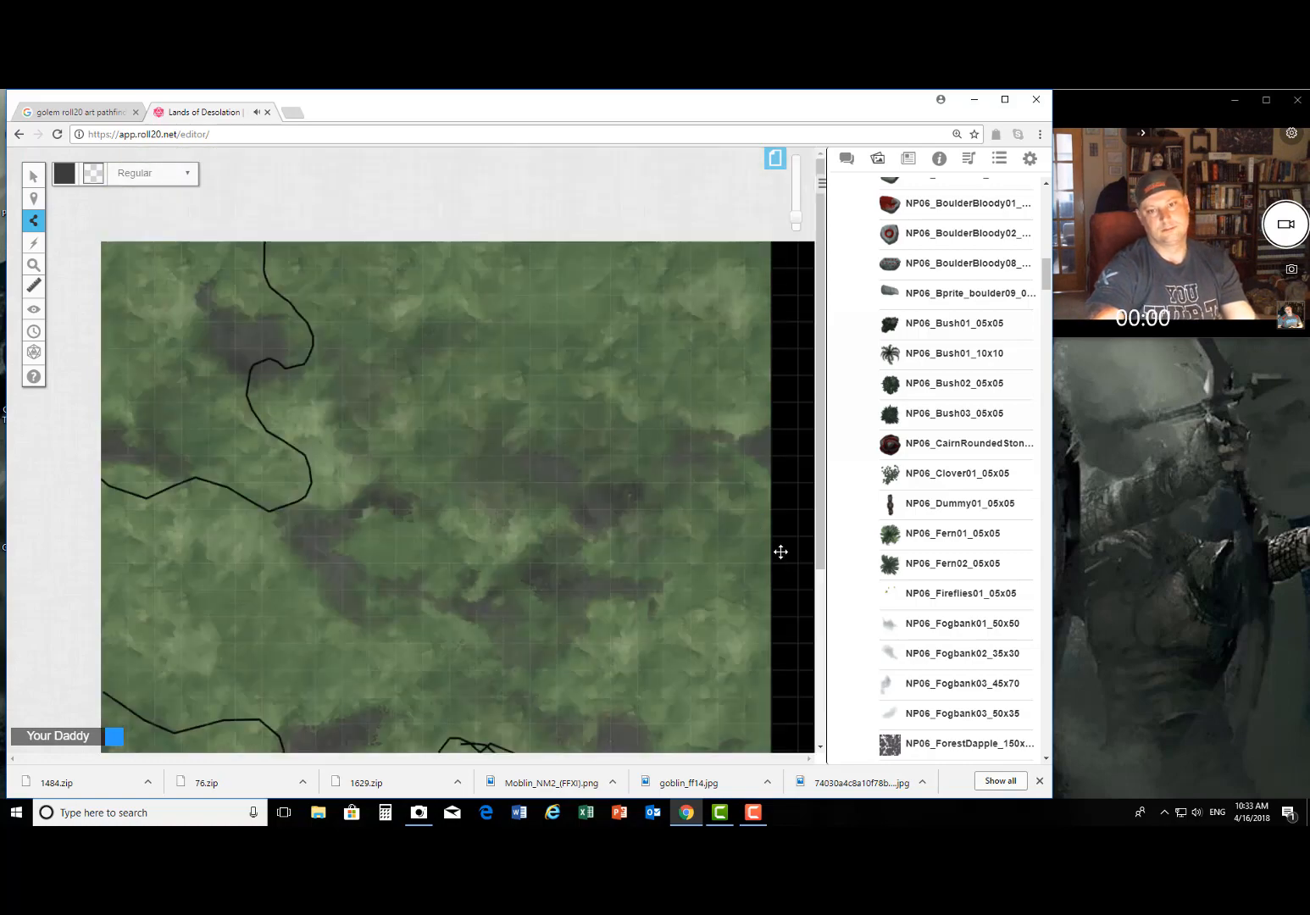
mouse_move(769, 512)
mouse_down()
mouse_move(680, 543)
mouse_move(666, 569)
mouse_move(672, 619)
mouse_move(774, 653)
mouse_up()
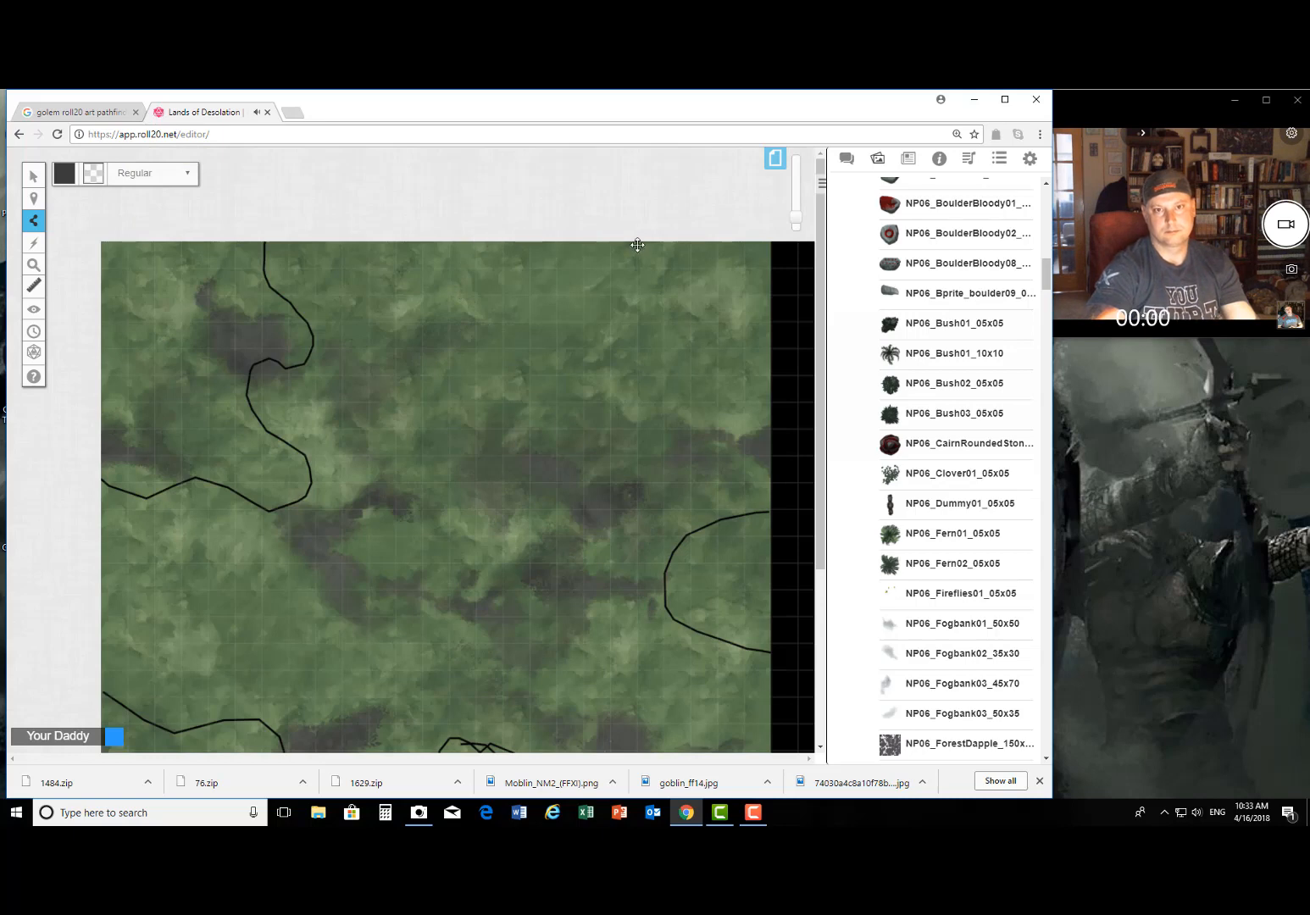
Step: Draw a curved outline across the map's upper-right corner and a line along the top edge linking both upper corner outlines
mouse_move(625, 243)
mouse_down()
mouse_move(628, 307)
mouse_move(692, 365)
mouse_move(770, 405)
mouse_up()
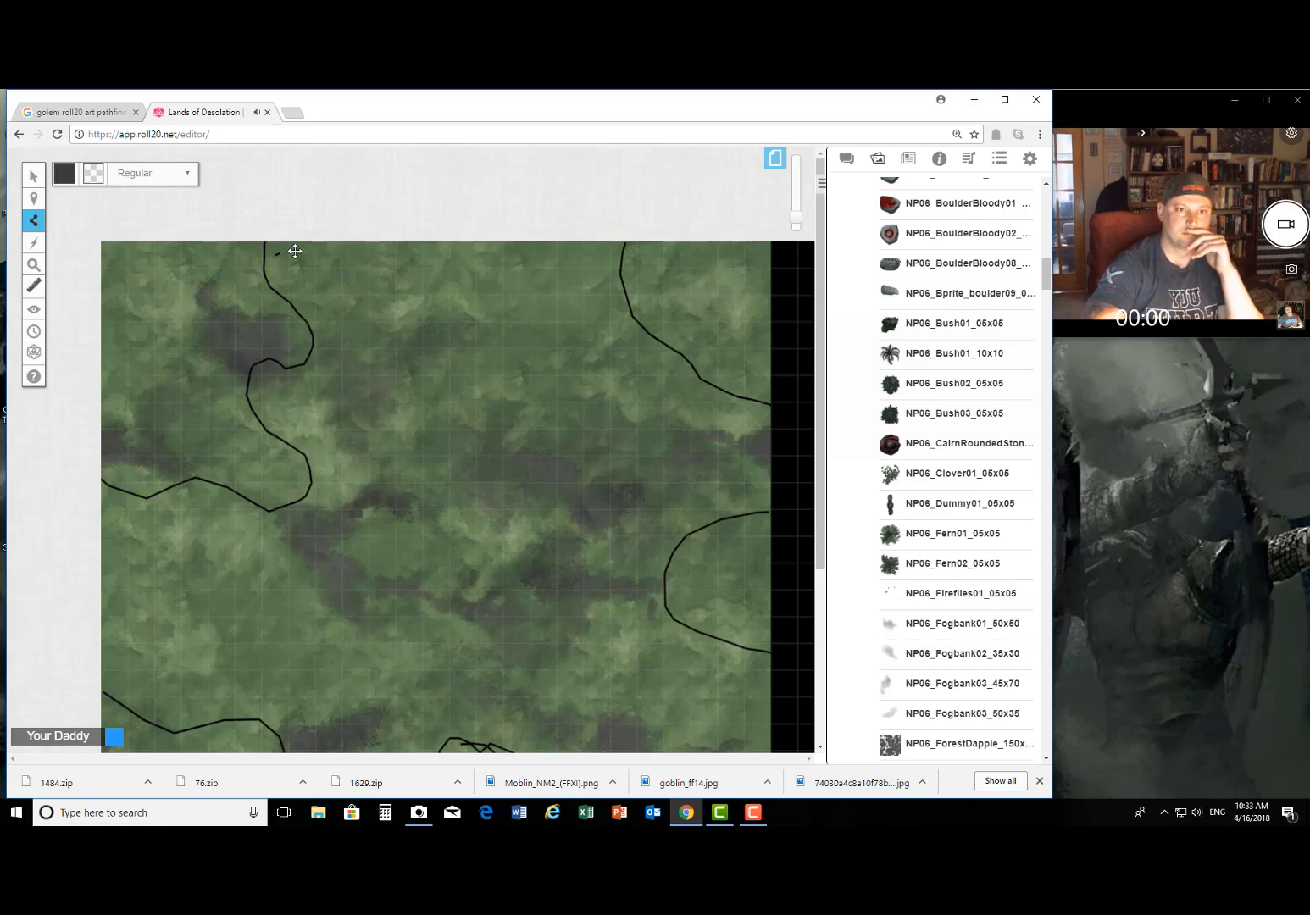
drag(342, 251, 648, 265)
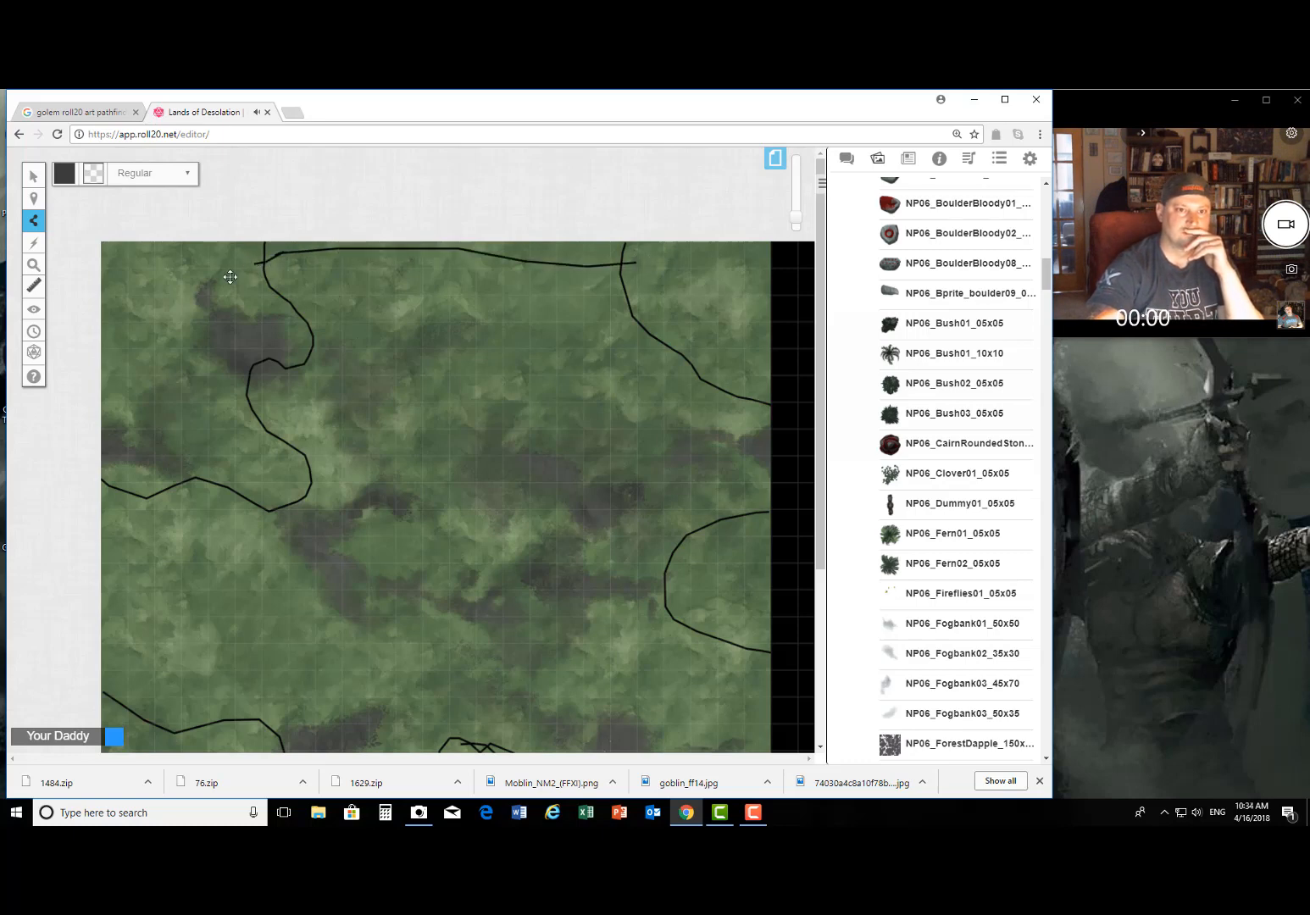
scroll(220, 284, down, 5)
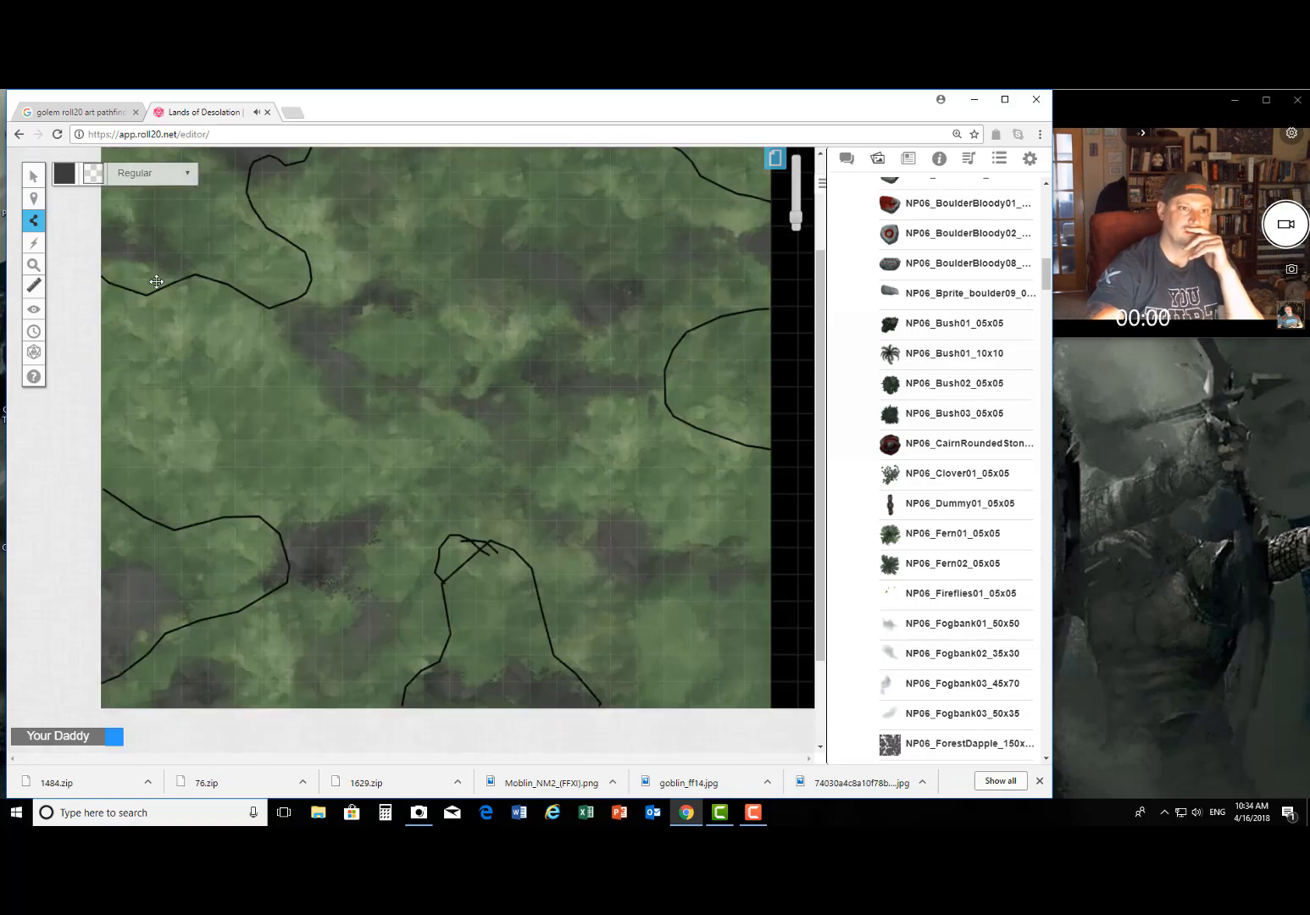
Step: Draw boundary lines along the map's left edge and along the bottom edge, linking the left-side outlines to the bottom-middle bulge
drag(105, 358, 124, 547)
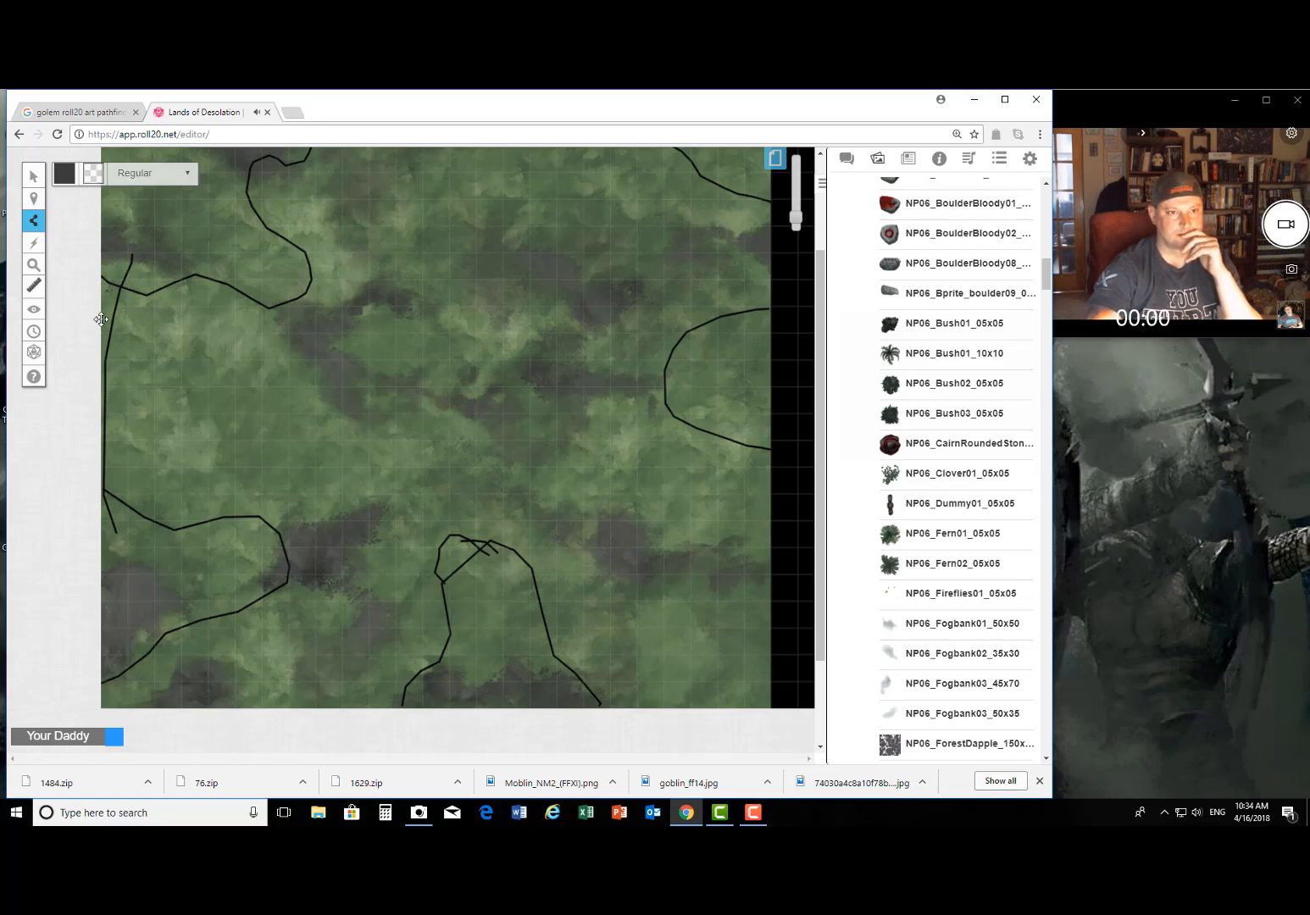
drag(114, 366, 125, 501)
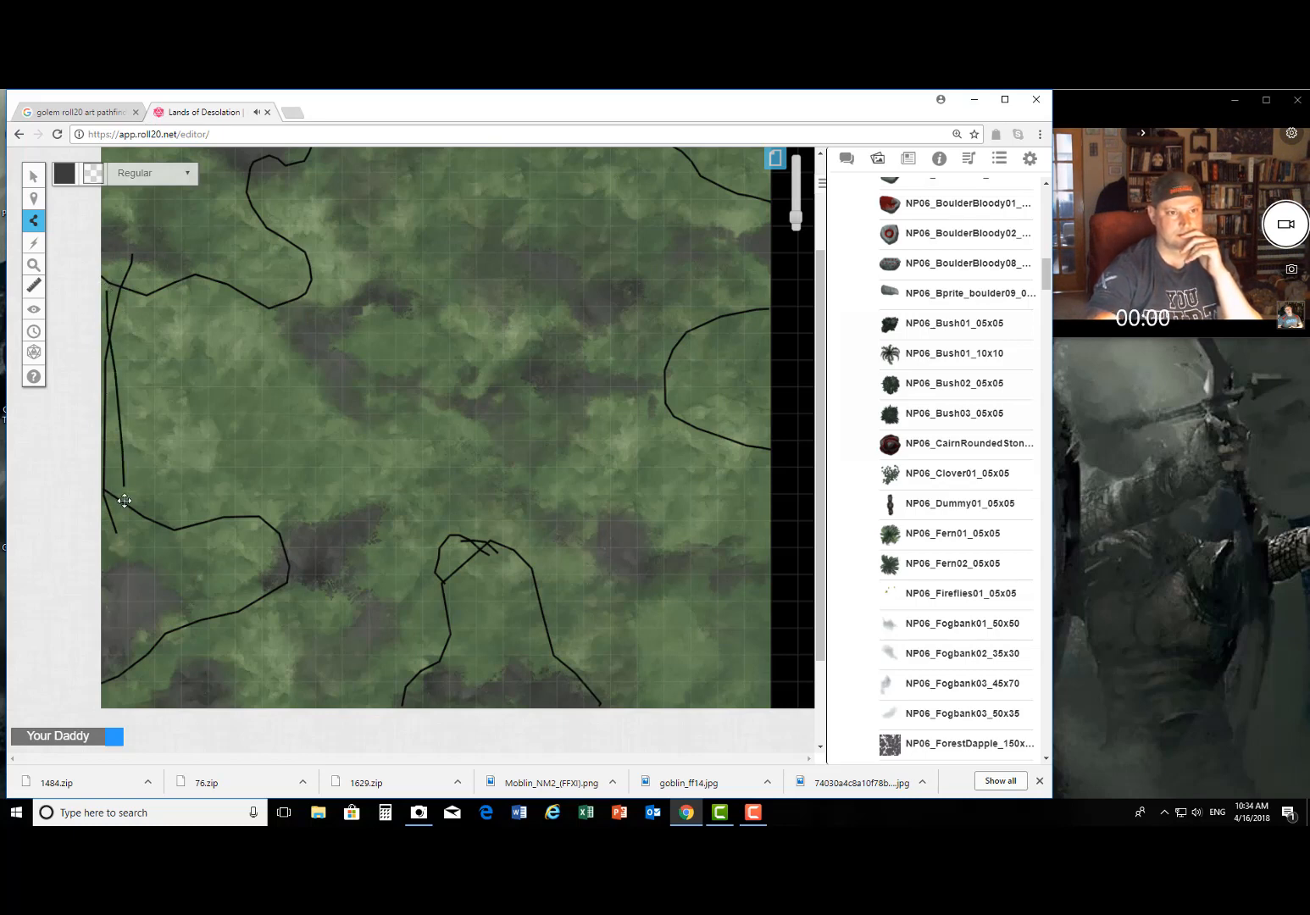
scroll(166, 553, down, 3)
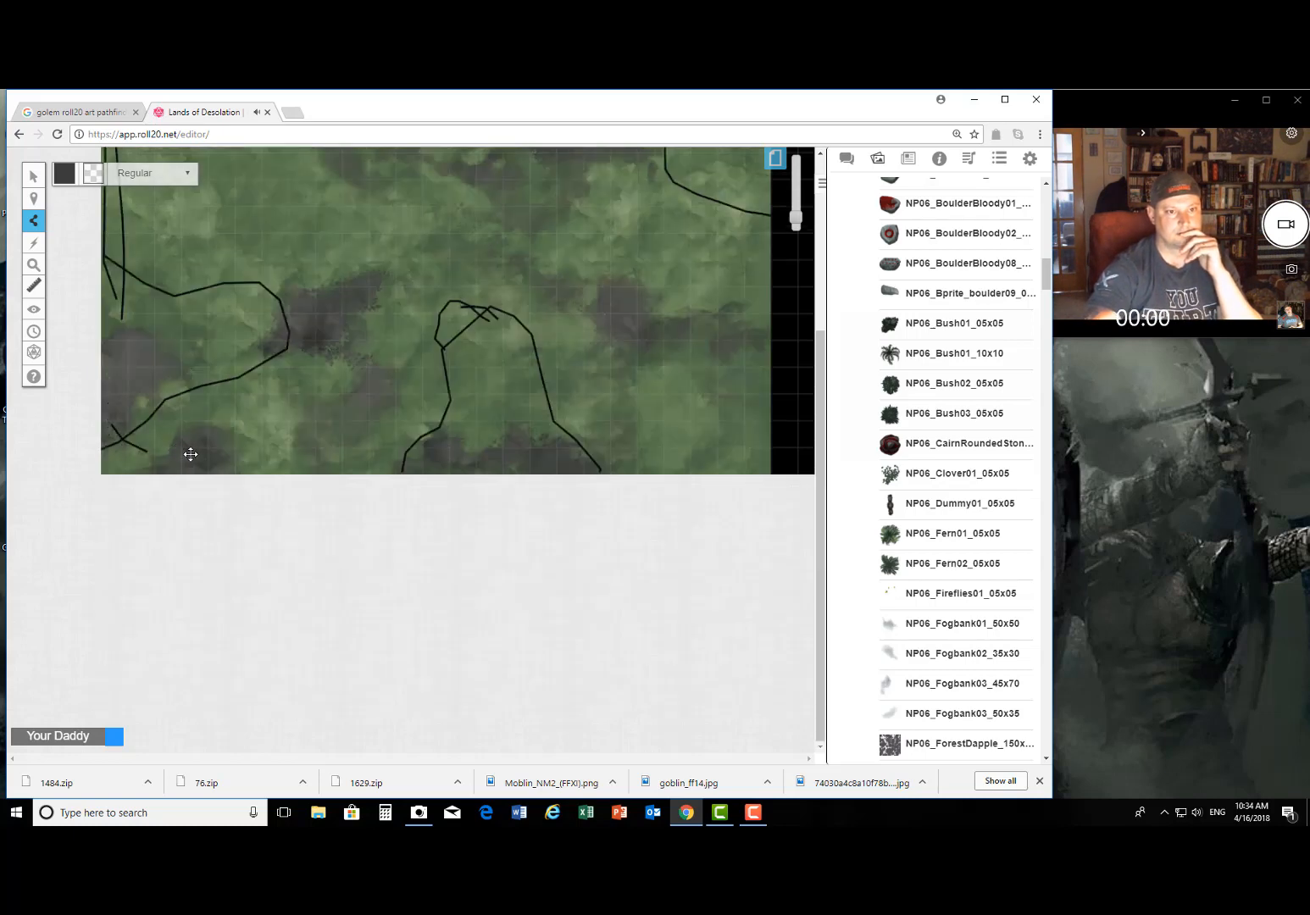
drag(191, 455, 439, 458)
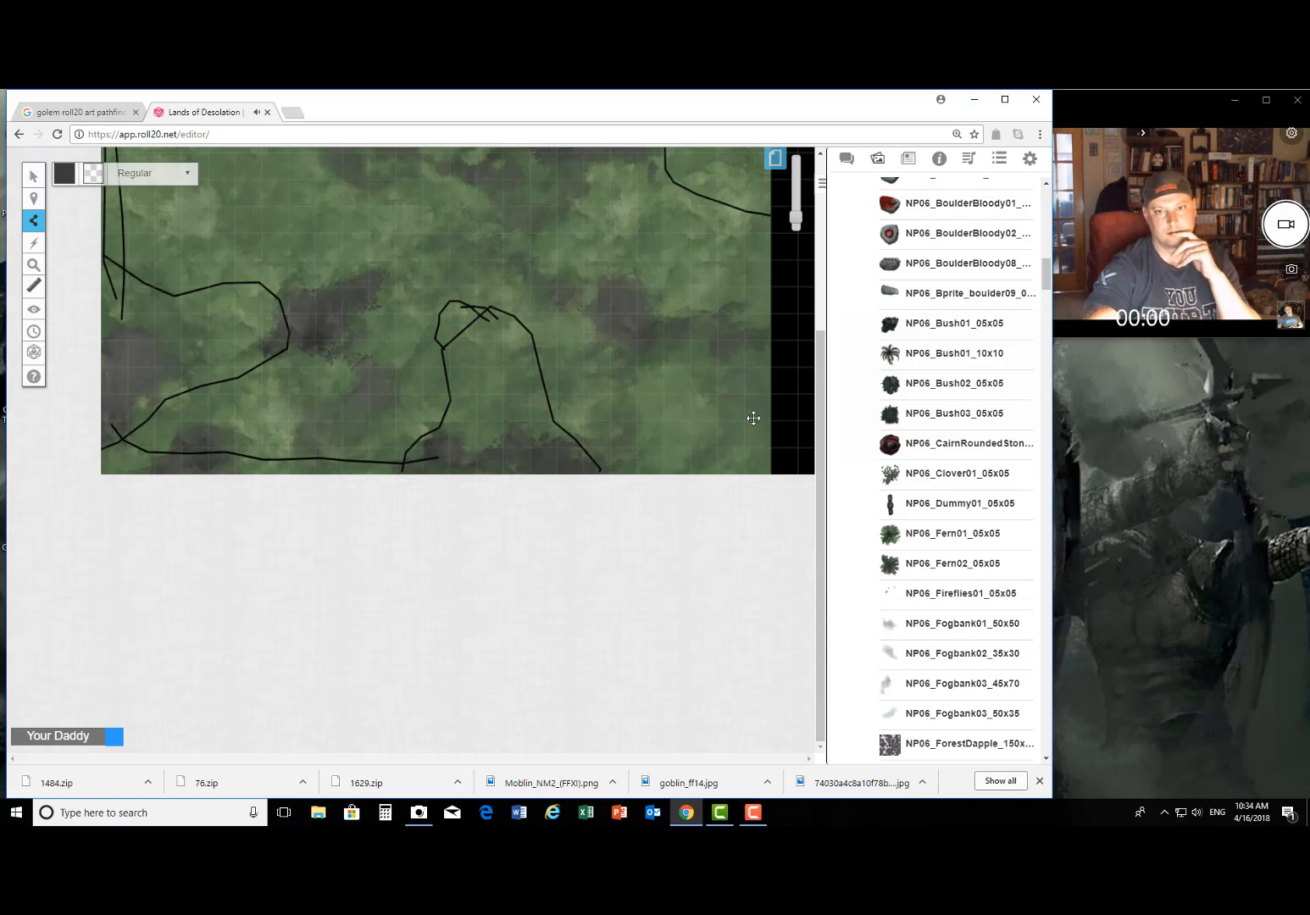
Step: Draw a line from the bottom-middle bulge around the map's lower-right corner up to the half-round outline on the right edge
scroll(751, 419, up, 3)
scroll(716, 472, down, 3)
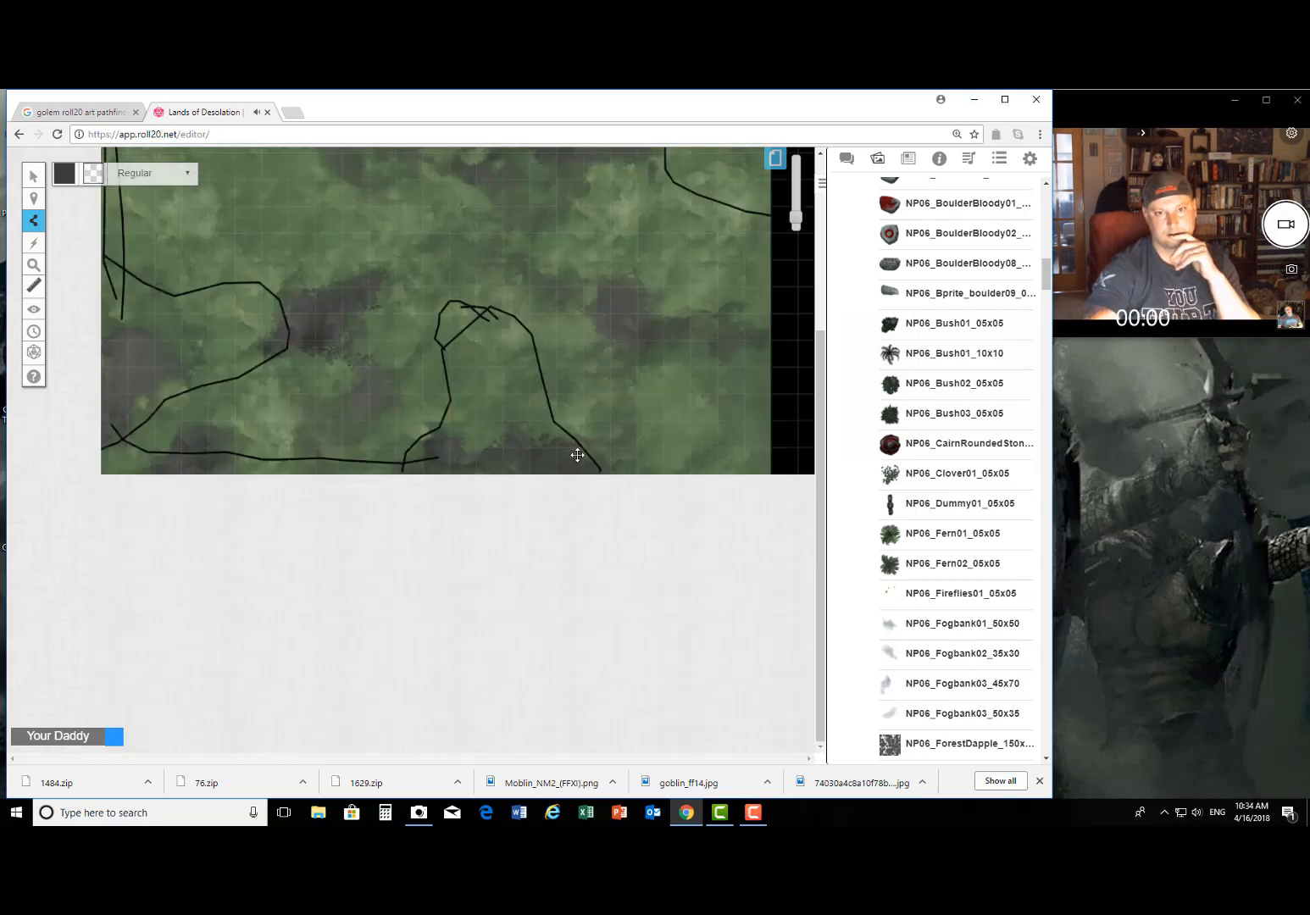
mouse_move(579, 456)
mouse_down()
mouse_move(711, 456)
mouse_move(734, 433)
mouse_move(759, 395)
mouse_move(738, 278)
mouse_up()
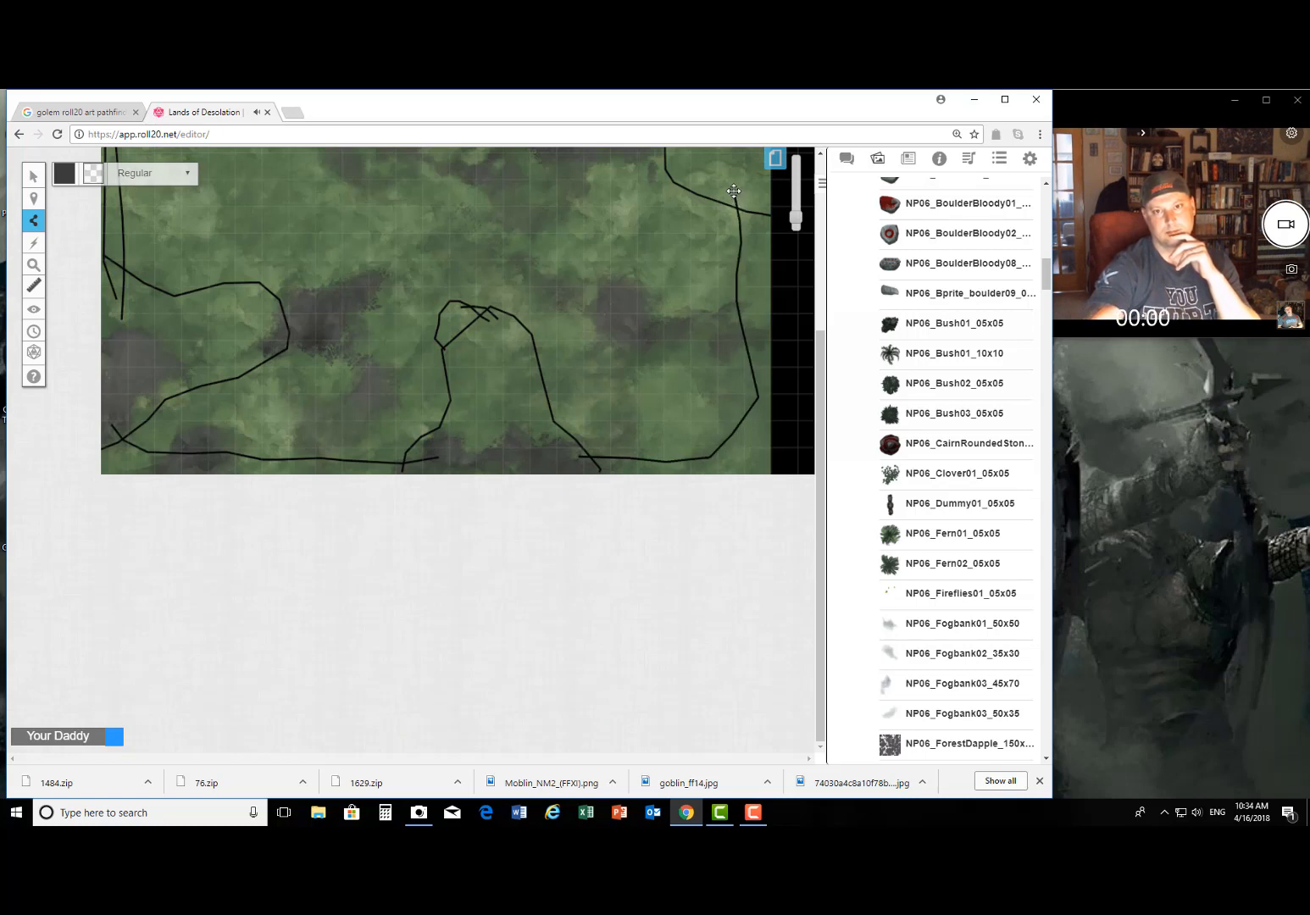
scroll(668, 359, up, 5)
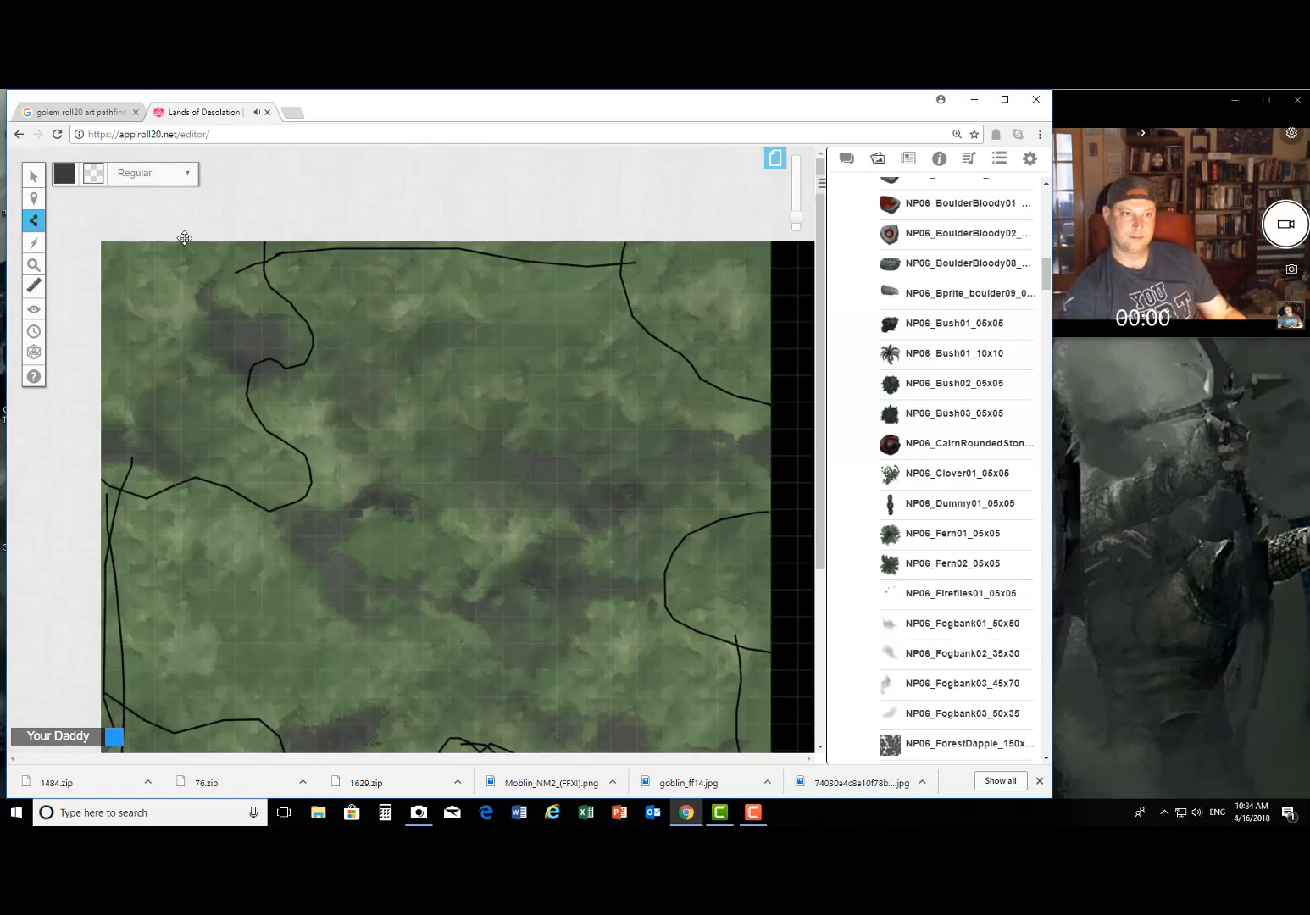
mouse_move(35, 199)
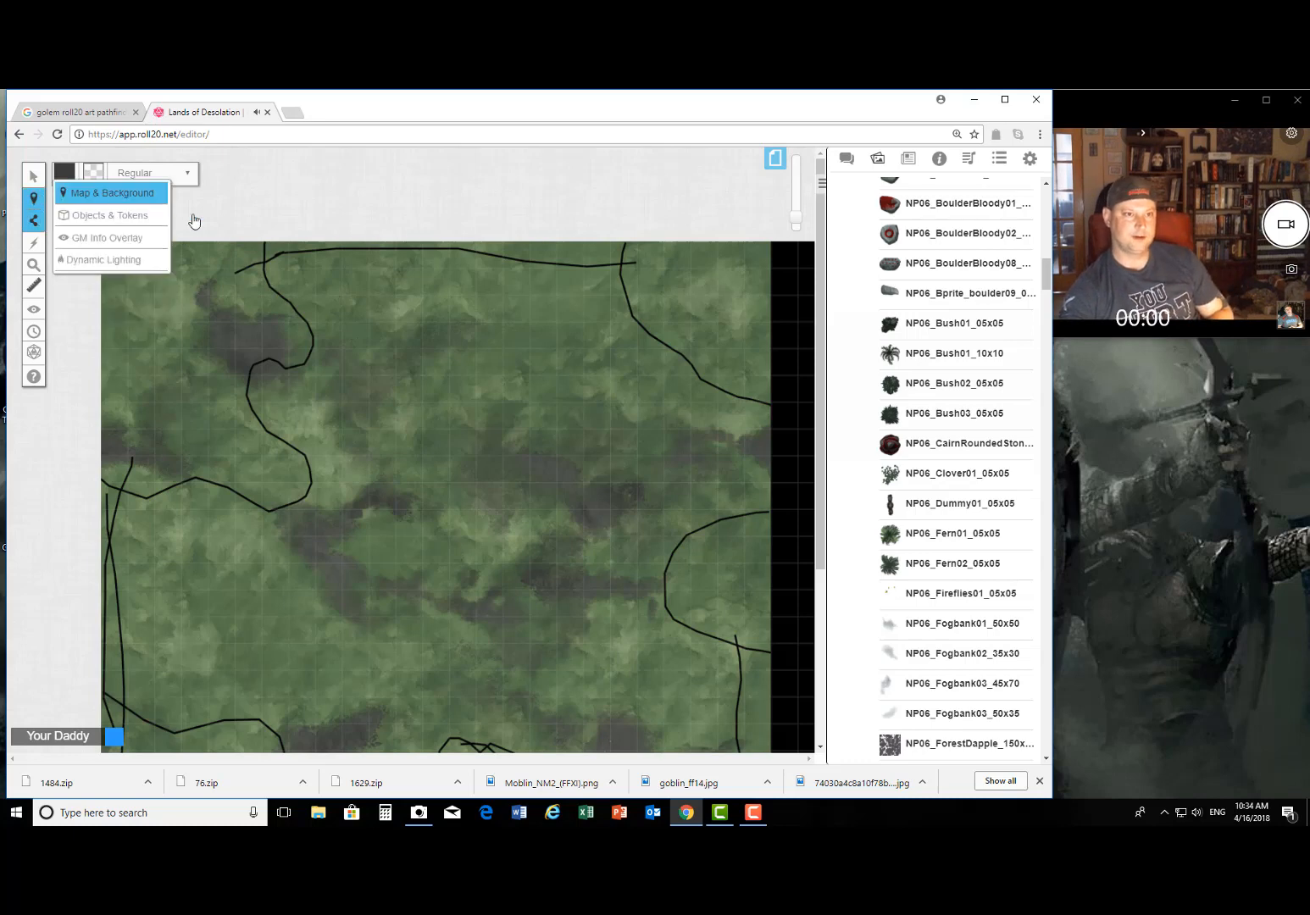
scroll(948, 390, up, 3)
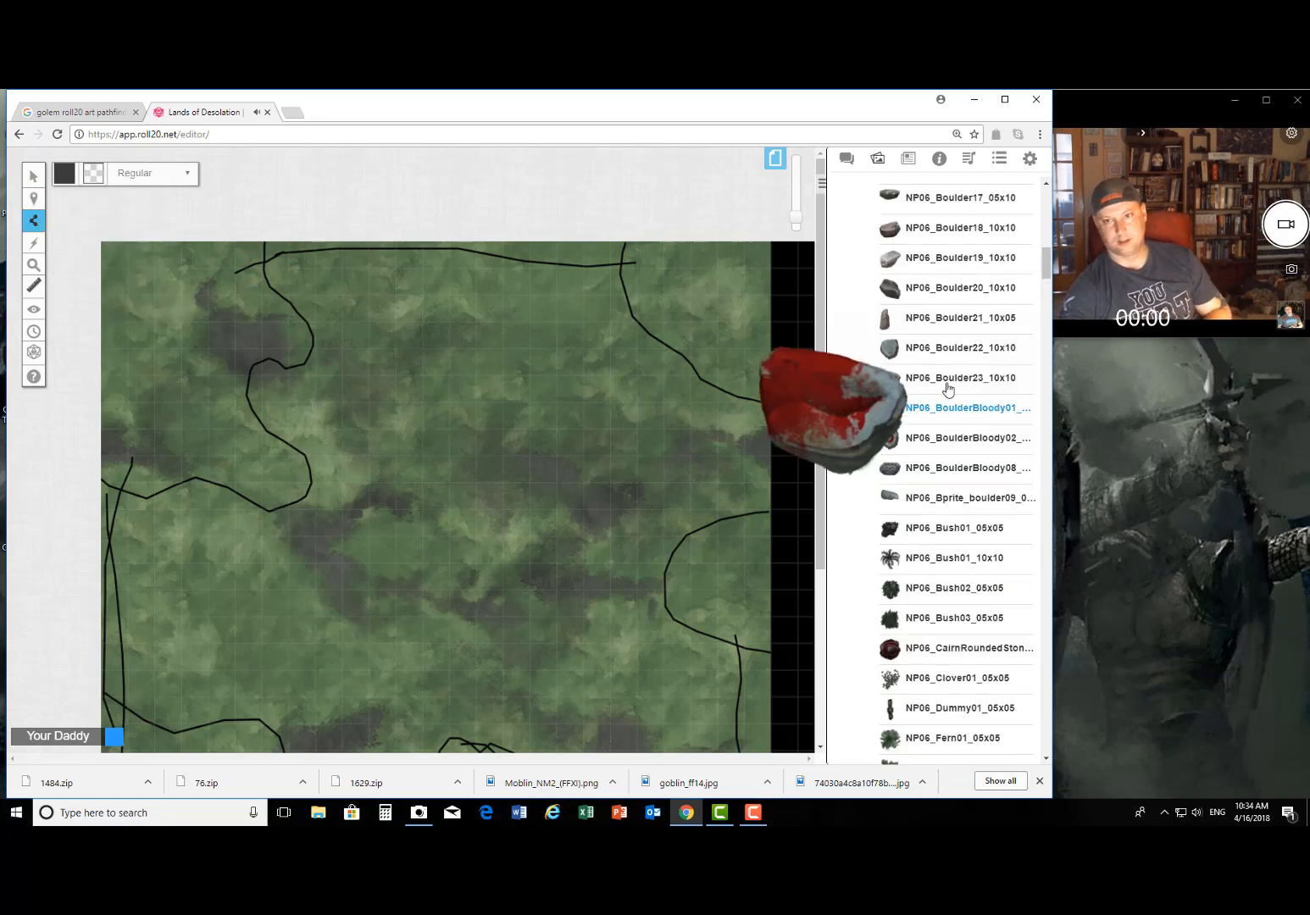
scroll(941, 356, up, 2)
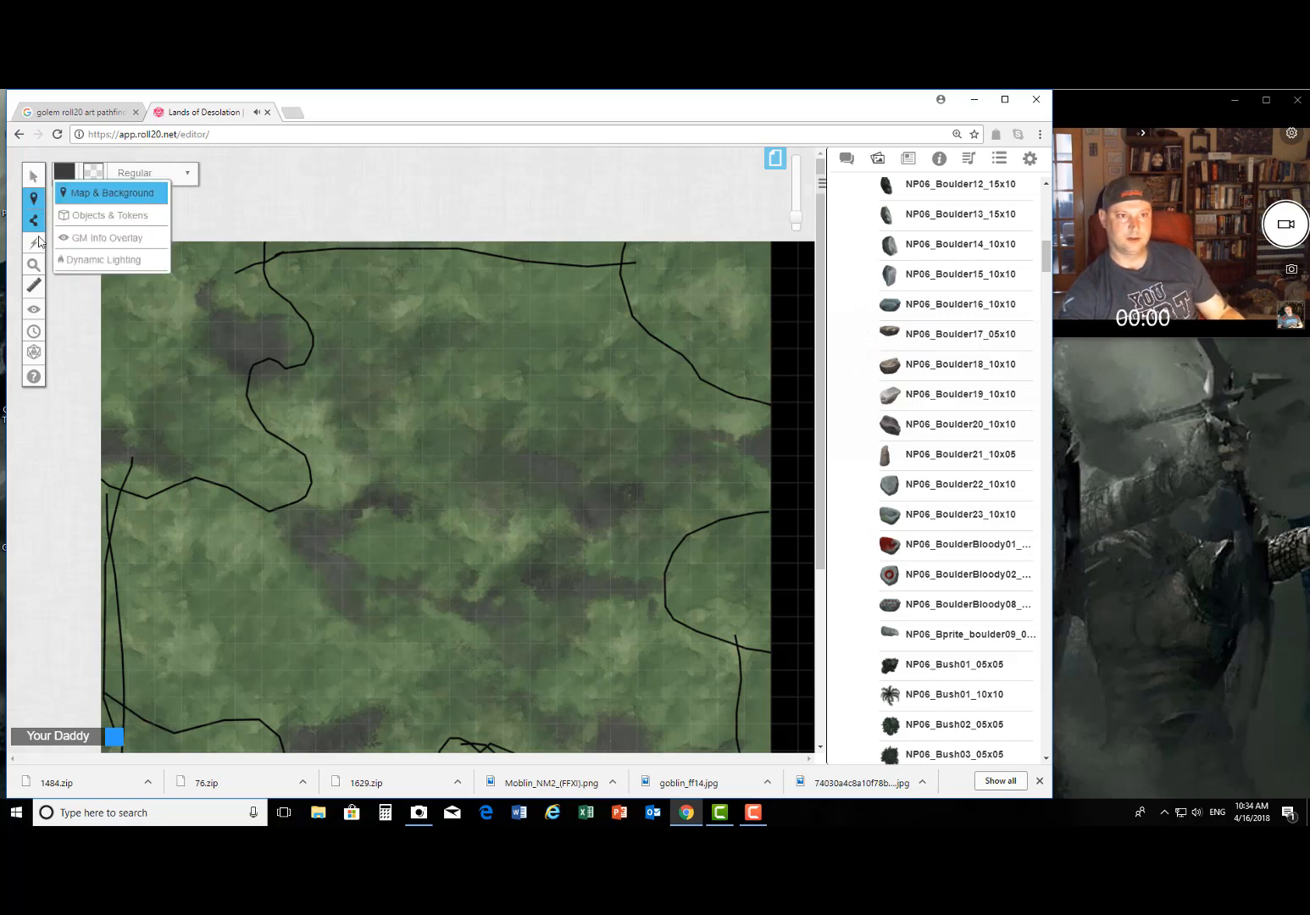
Step: Draw overlapping rectangles and ovals inside the map's upper-left outlined area with the Draw Shape tool
mouse_move(39, 227)
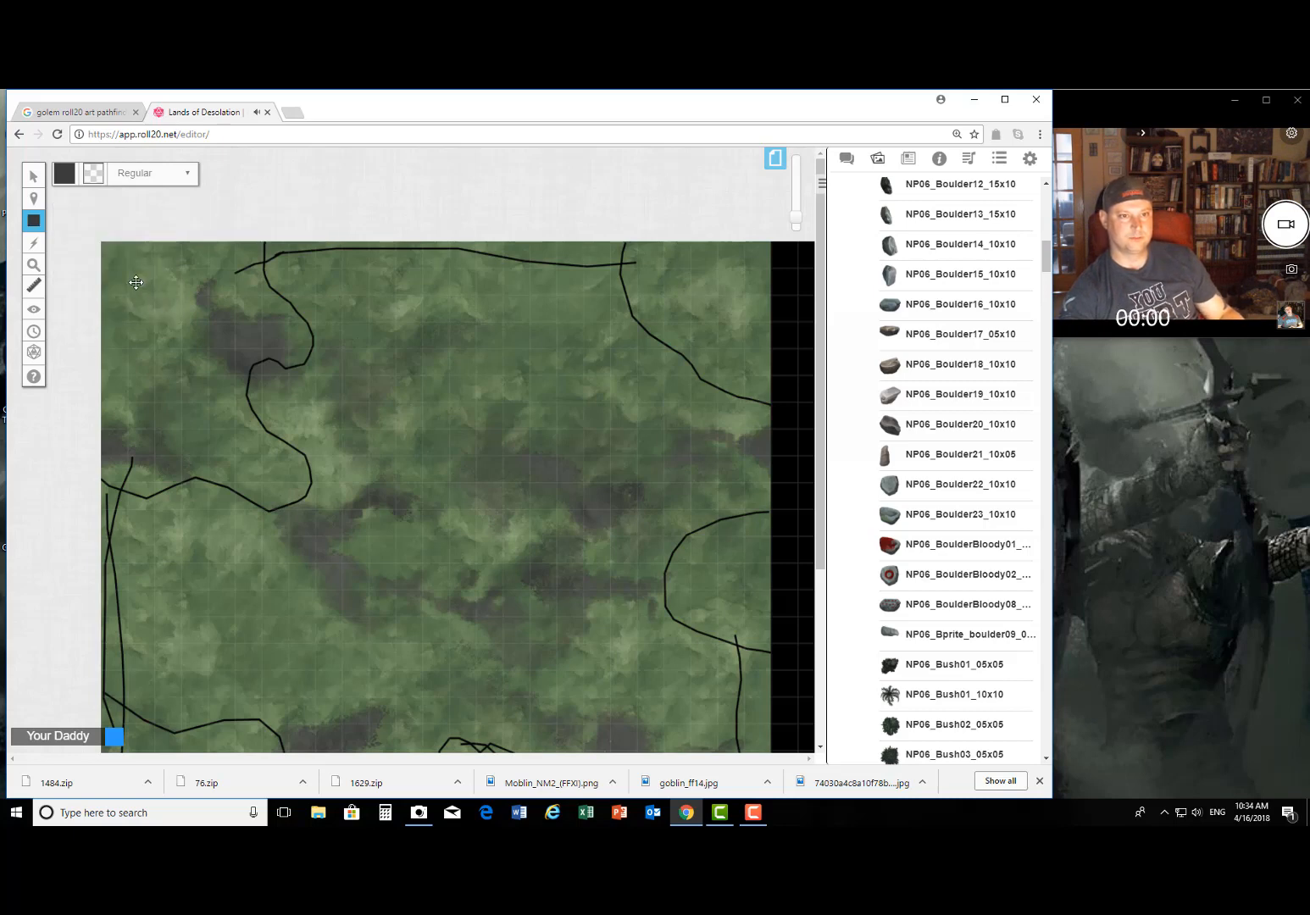
mouse_move(135, 282)
mouse_down()
mouse_move(157, 346)
mouse_move(214, 381)
mouse_up()
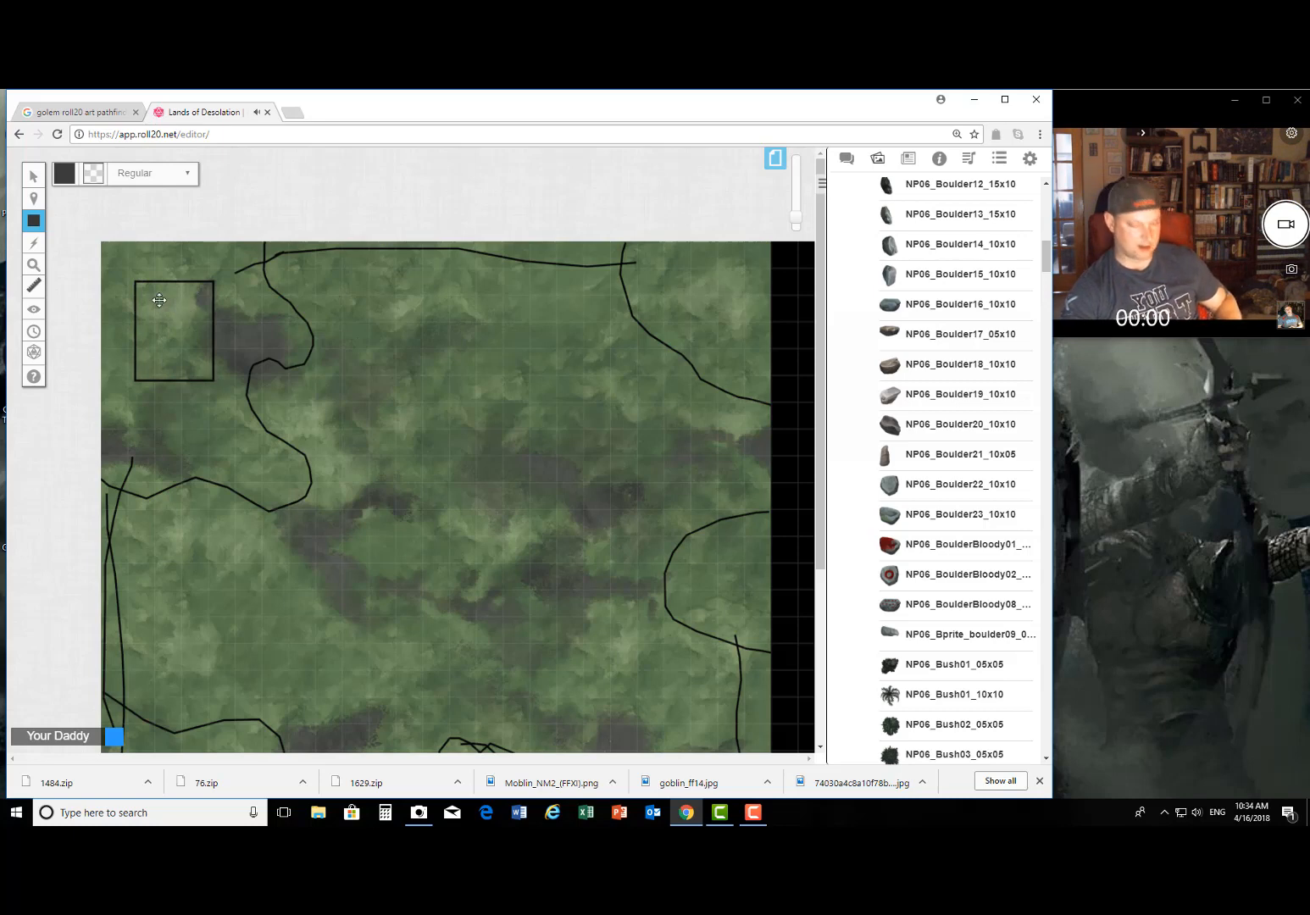
drag(144, 292, 227, 378)
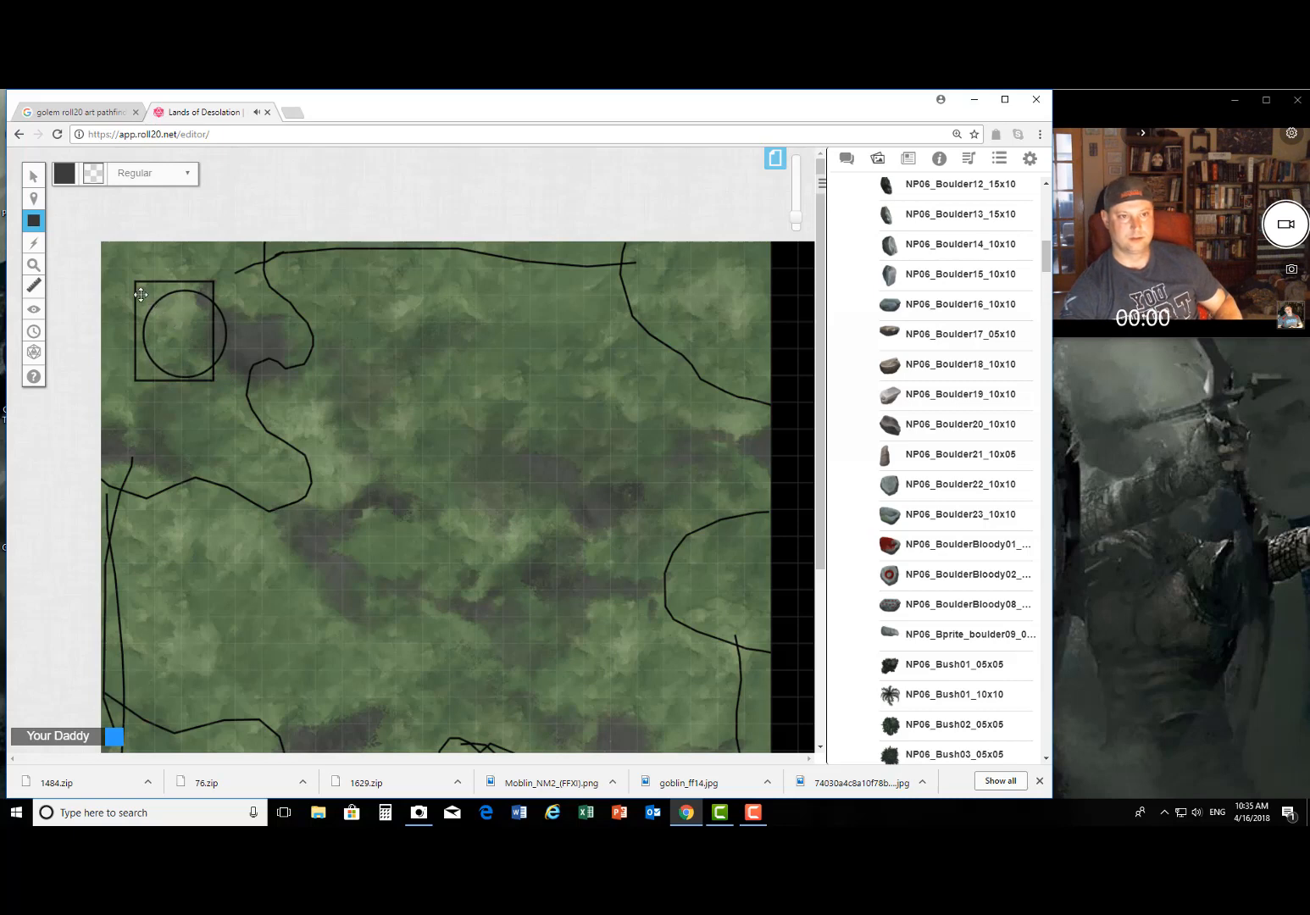
drag(141, 294, 247, 404)
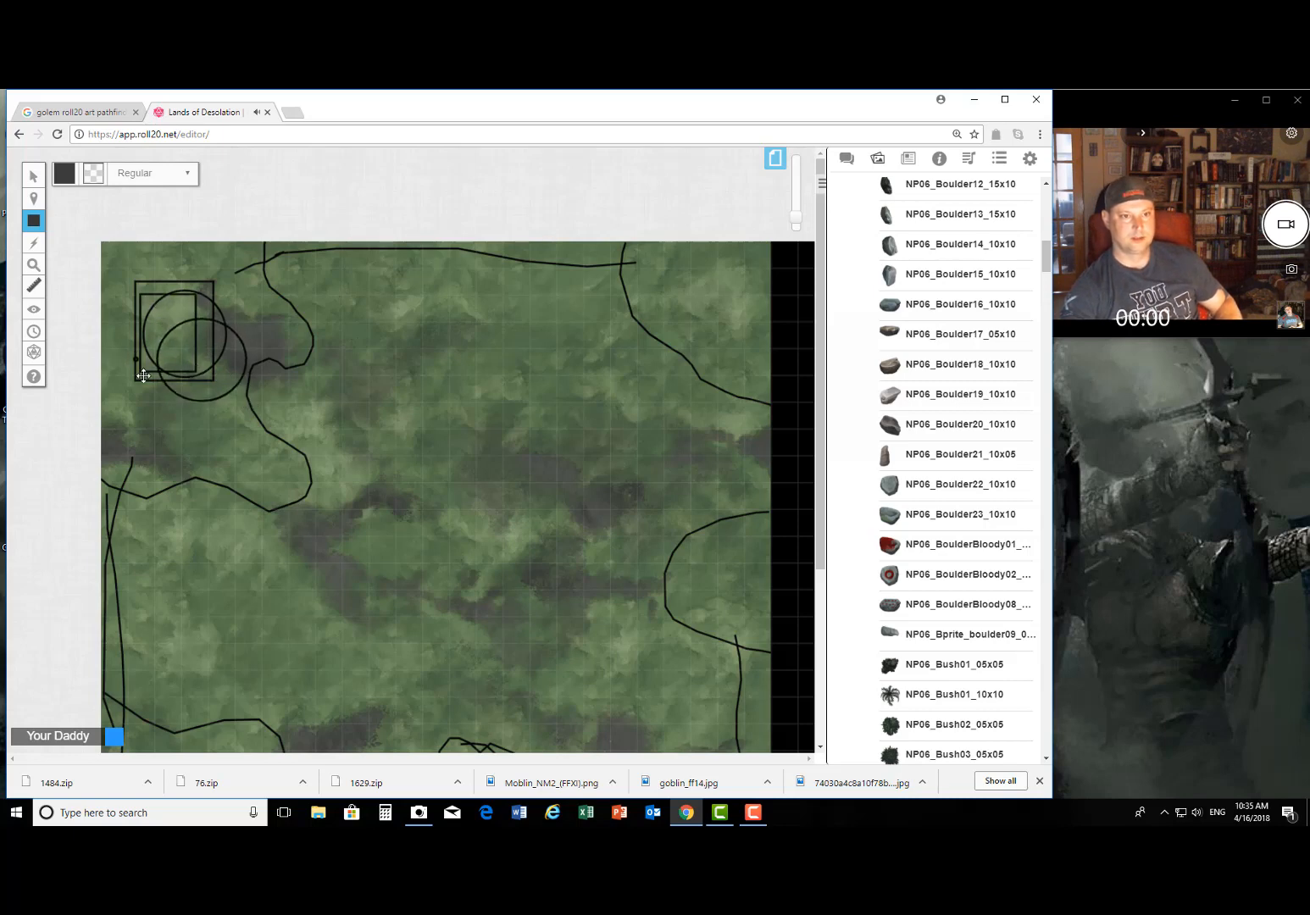
drag(141, 365, 185, 372)
Step: Draw a circle over the rounded top of the bottom-middle bulge outline
scroll(244, 380, down, 5)
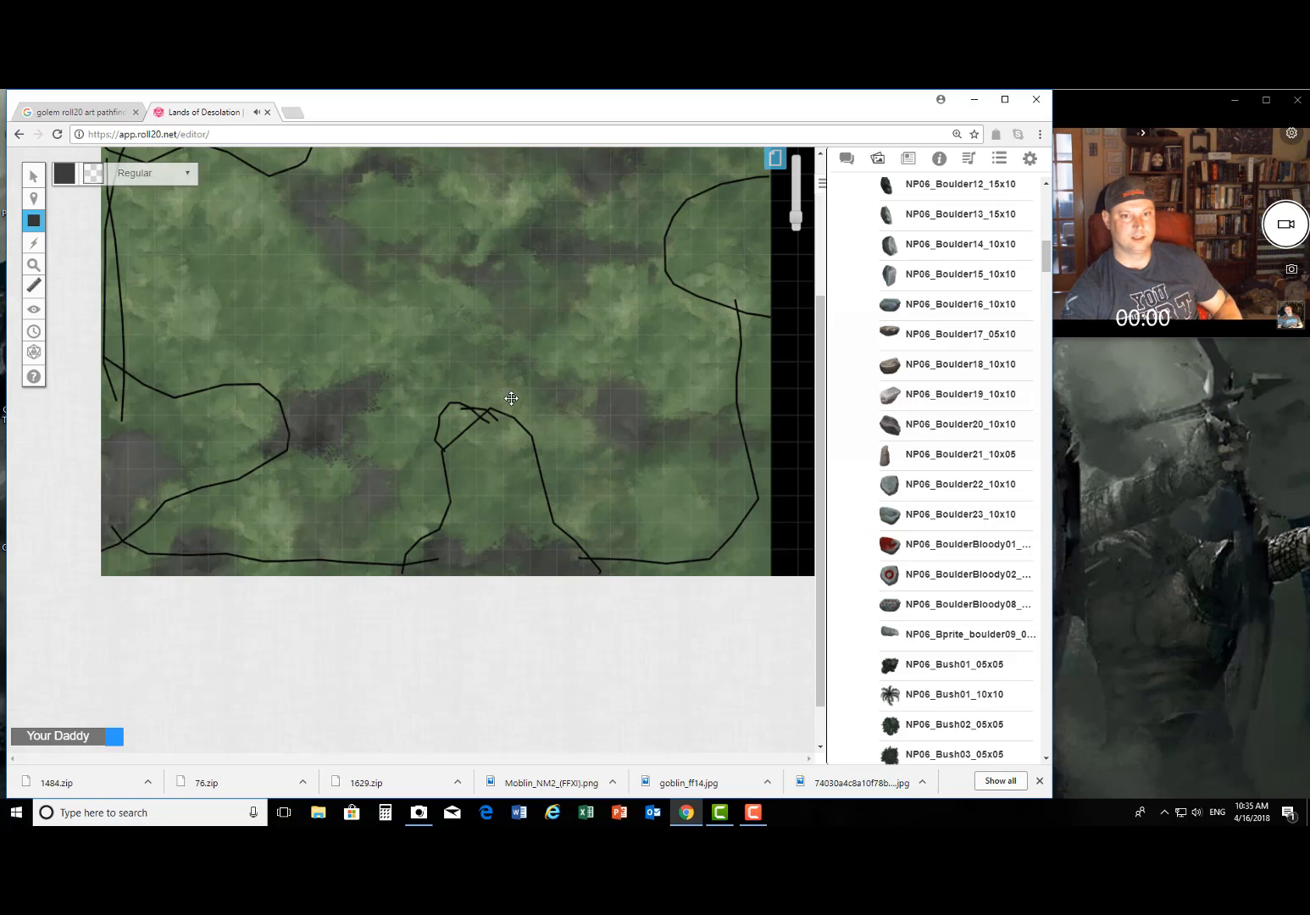
mouse_move(534, 388)
mouse_down()
mouse_move(477, 398)
mouse_move(436, 477)
mouse_up()
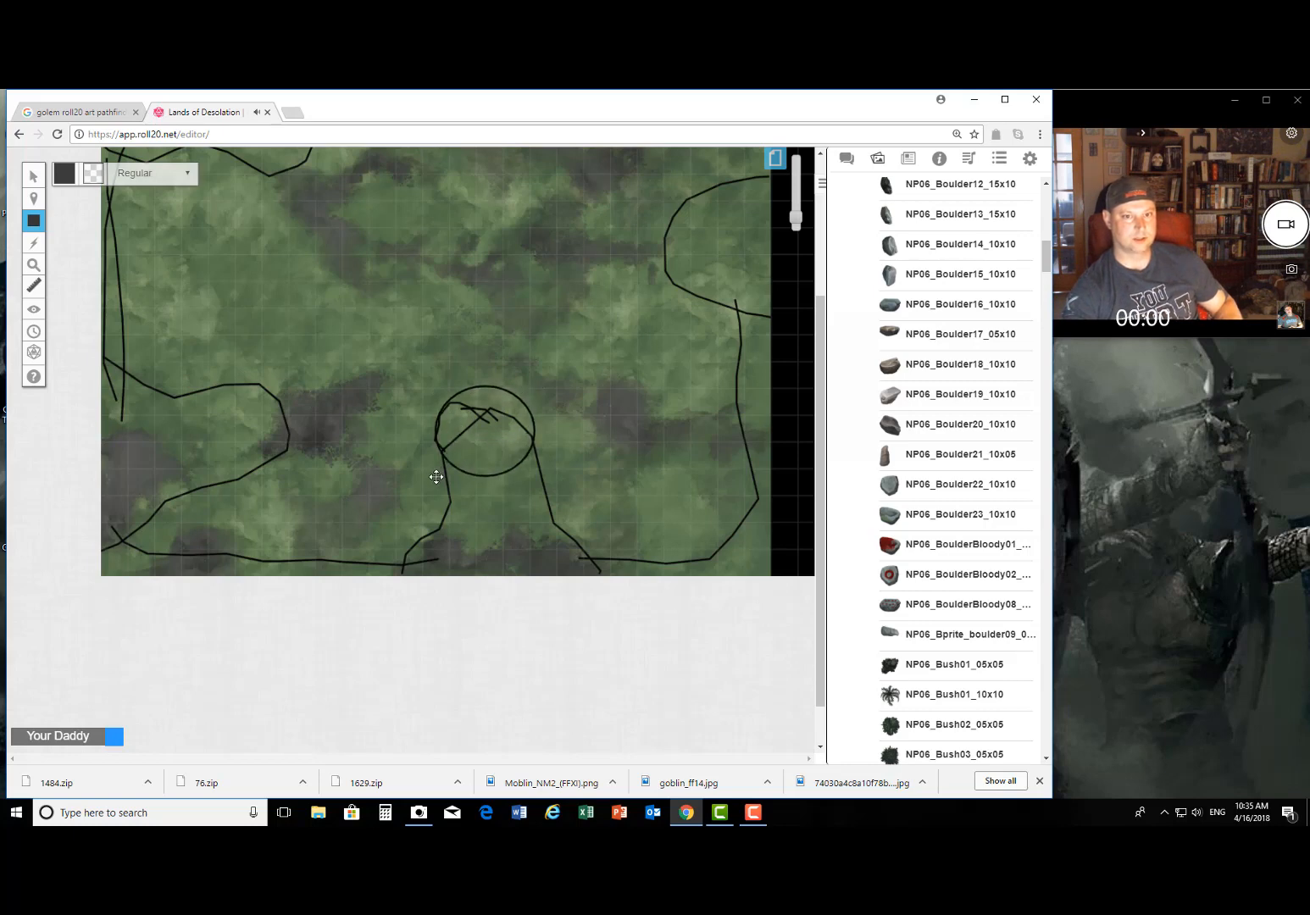
scroll(524, 487, up, 4)
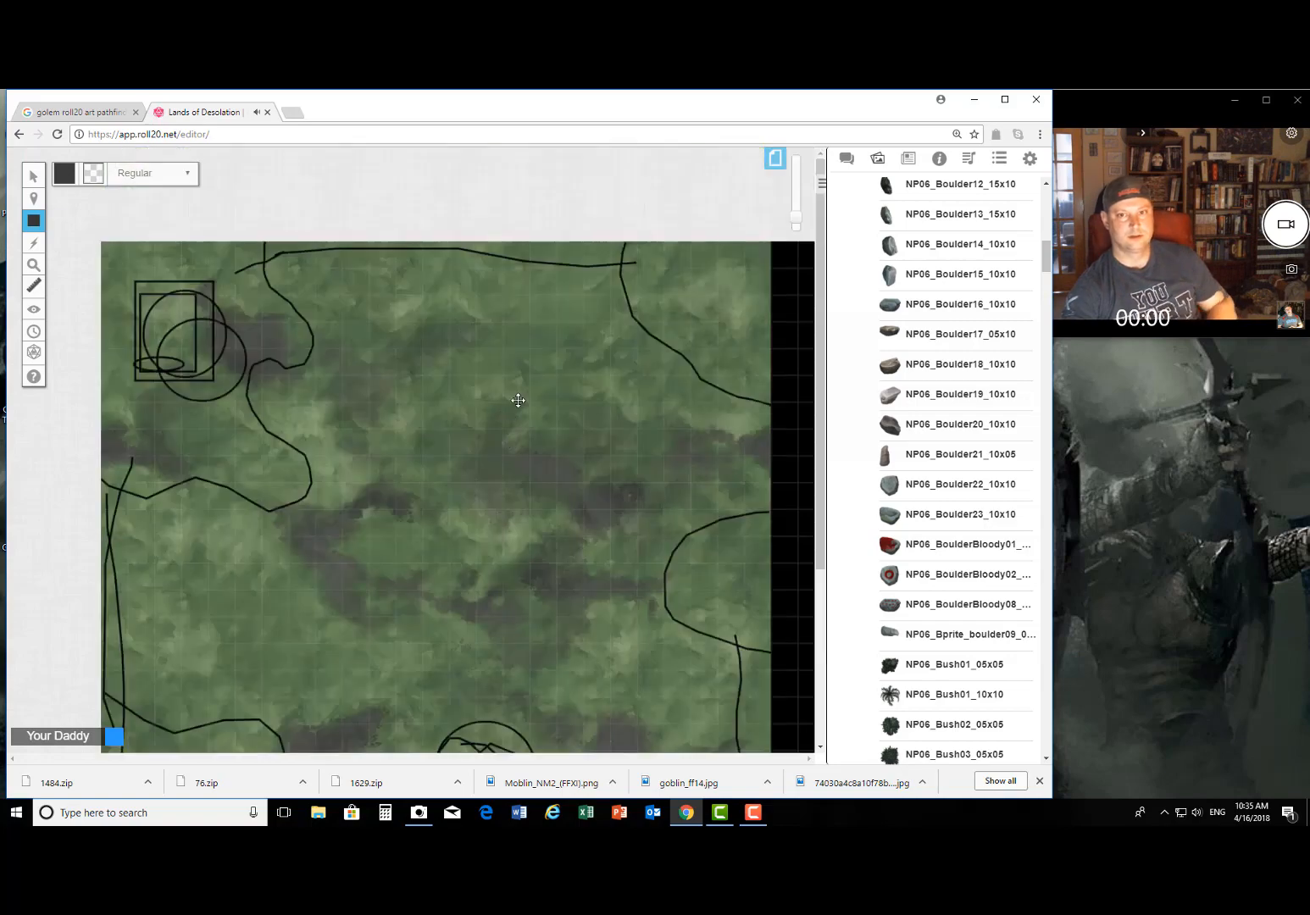
scroll(579, 349, down, 4)
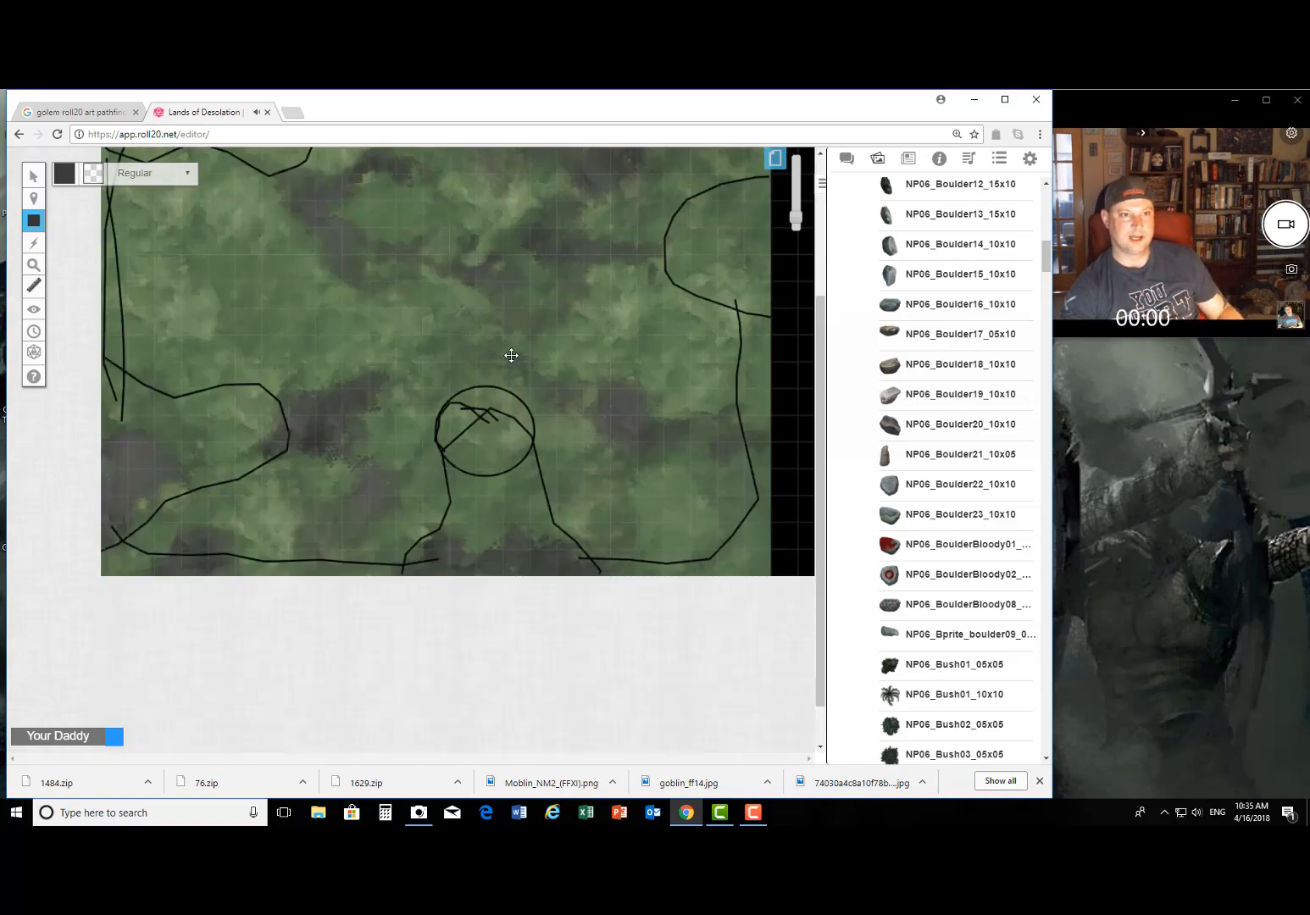
scroll(507, 337, up, 4)
Step: Browse the Nature Pack VI - The Witchwood assets, from the boulders and ground tiles through to the sapling trees
click(34, 176)
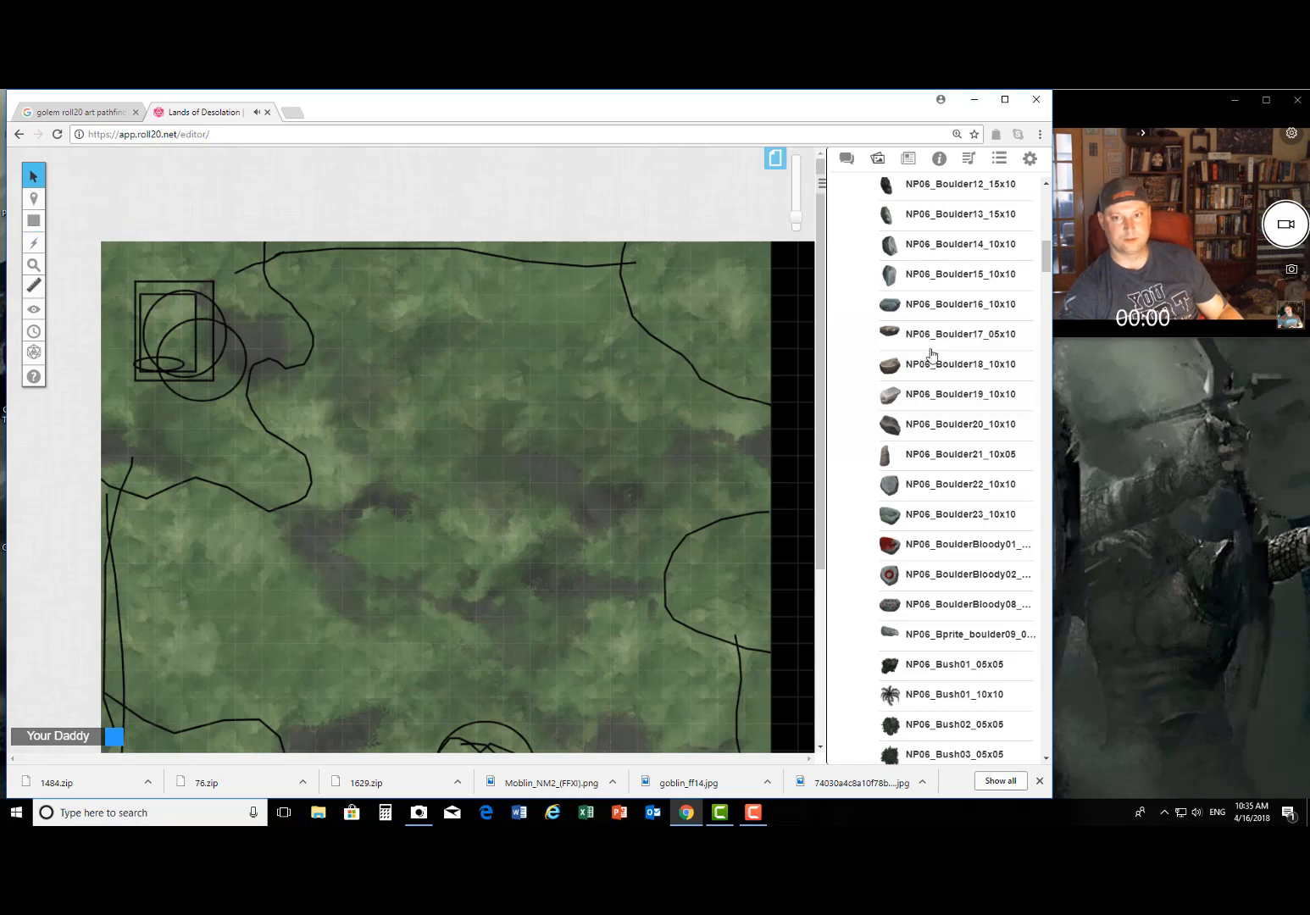
scroll(936, 374, down, 2)
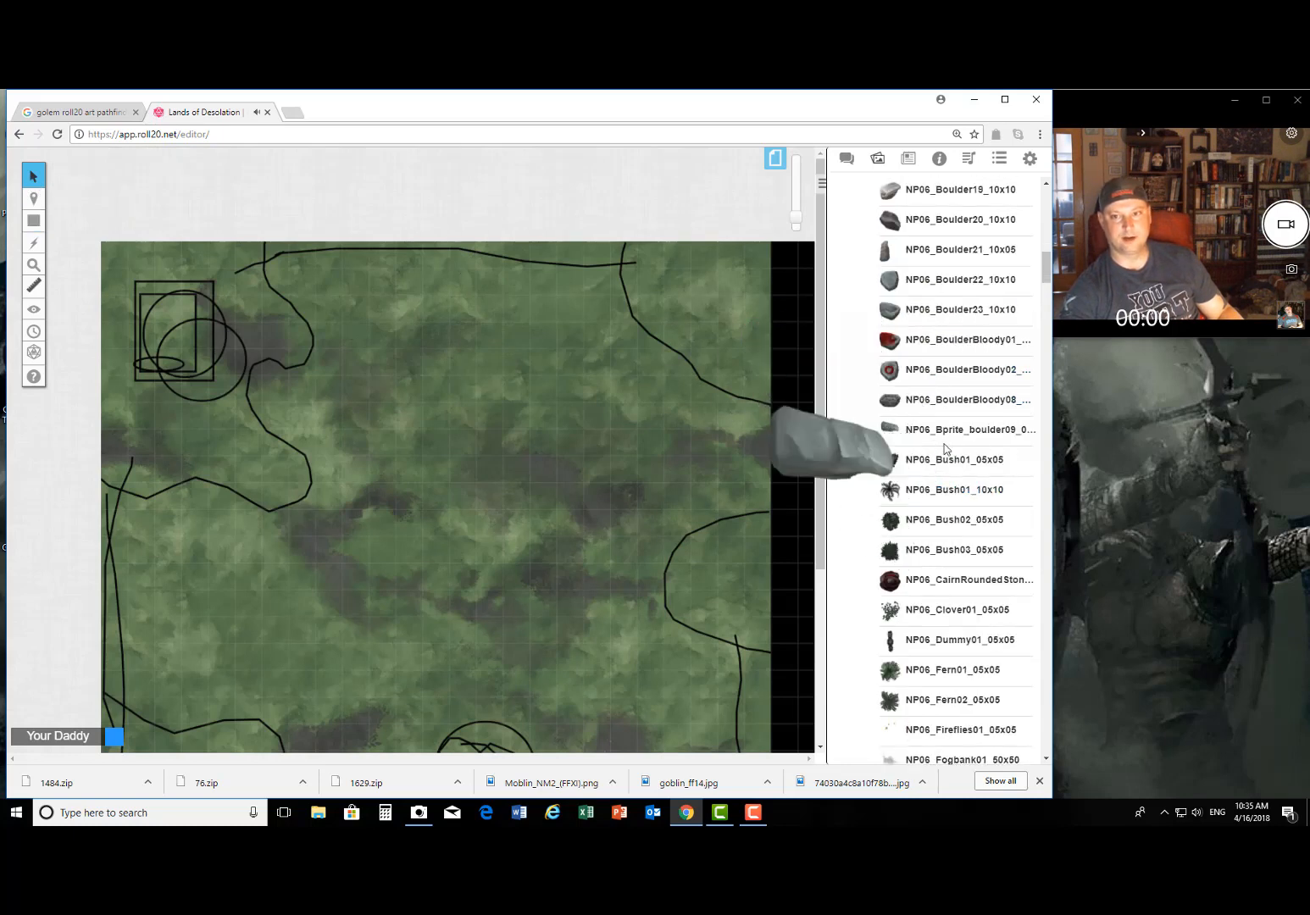
scroll(944, 449, up, 2)
scroll(942, 457, down, 7)
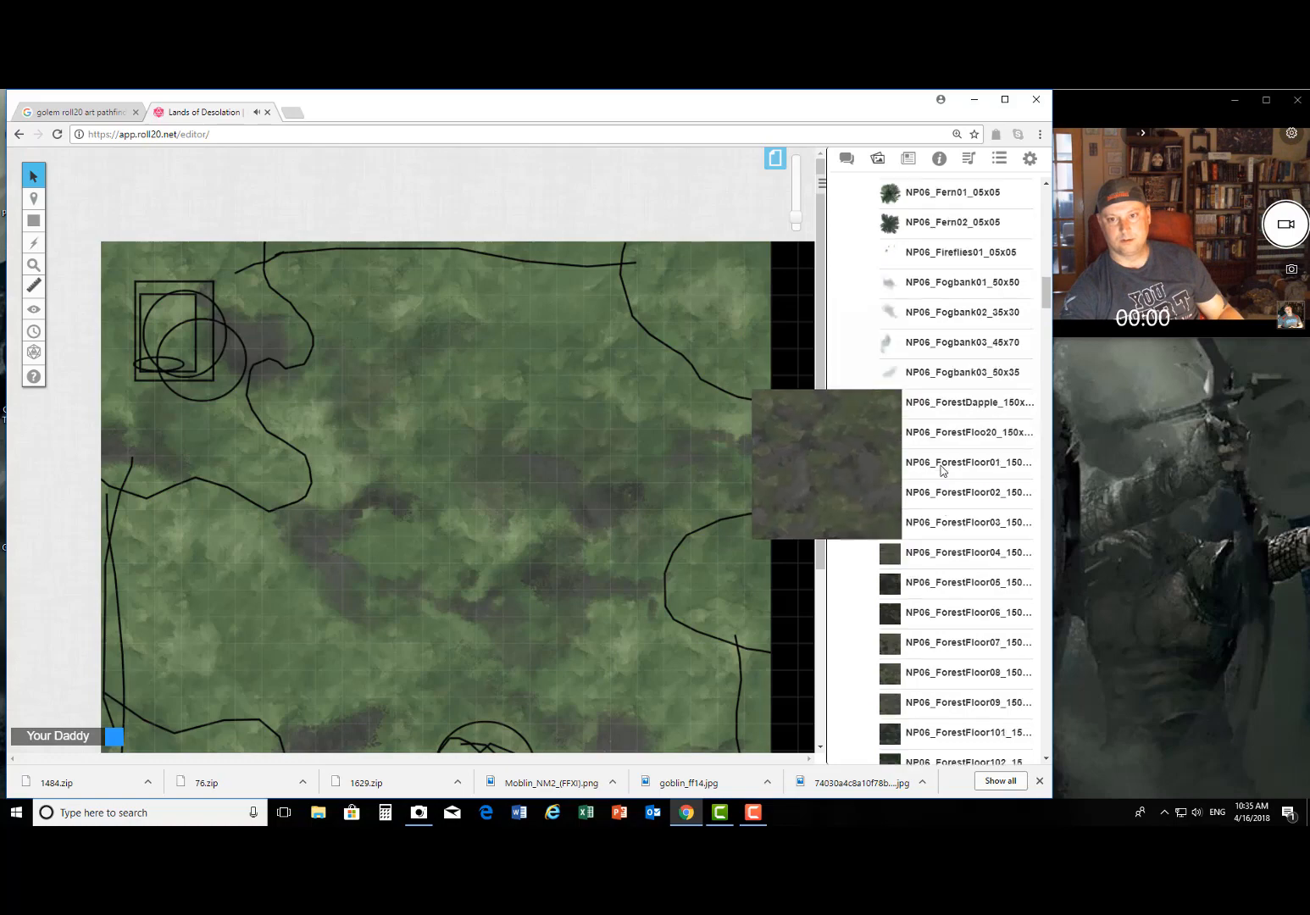
scroll(941, 470, up, 10)
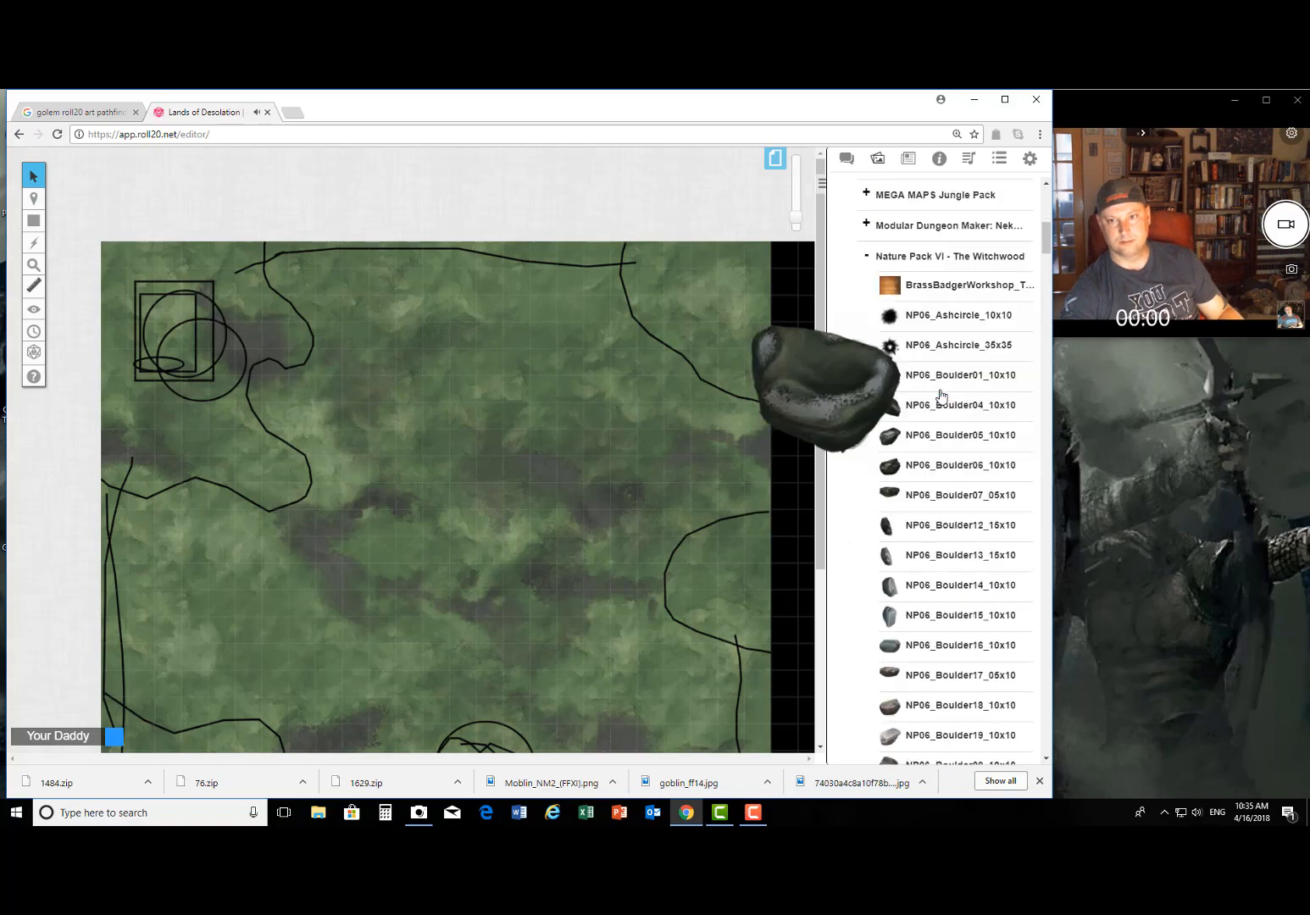
scroll(941, 395, down, 10)
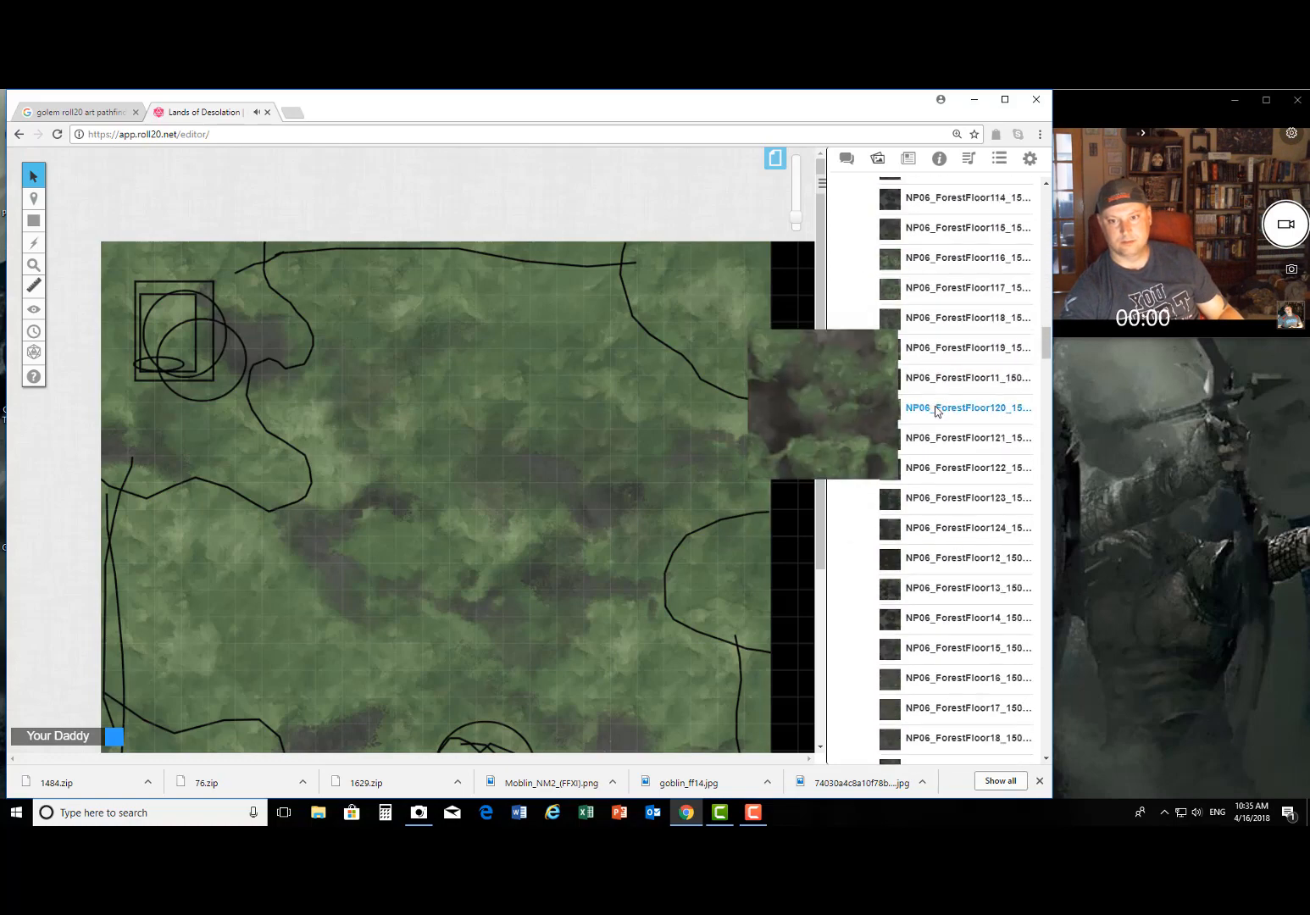
scroll(937, 424, down, 12)
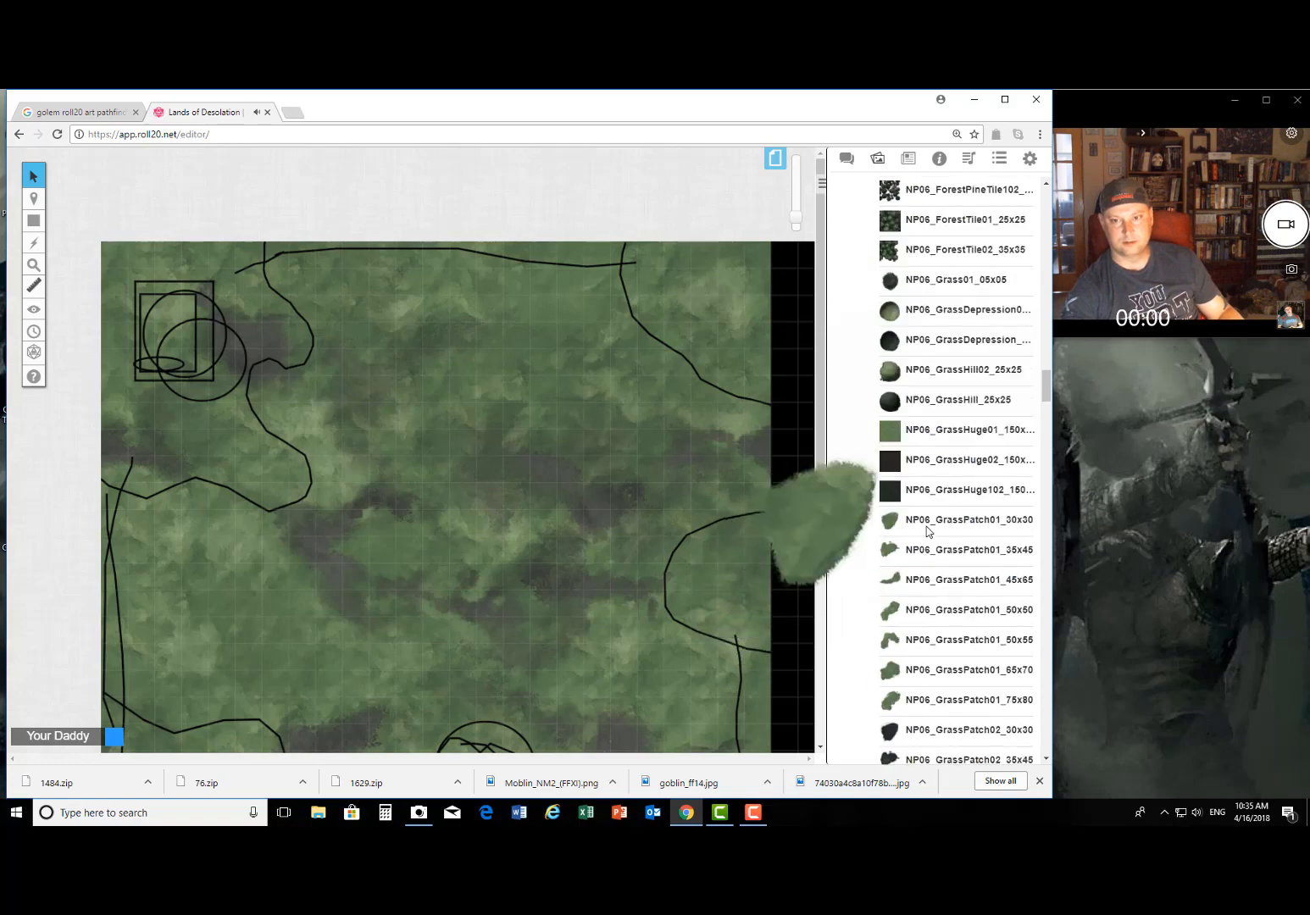
scroll(928, 531, down, 10)
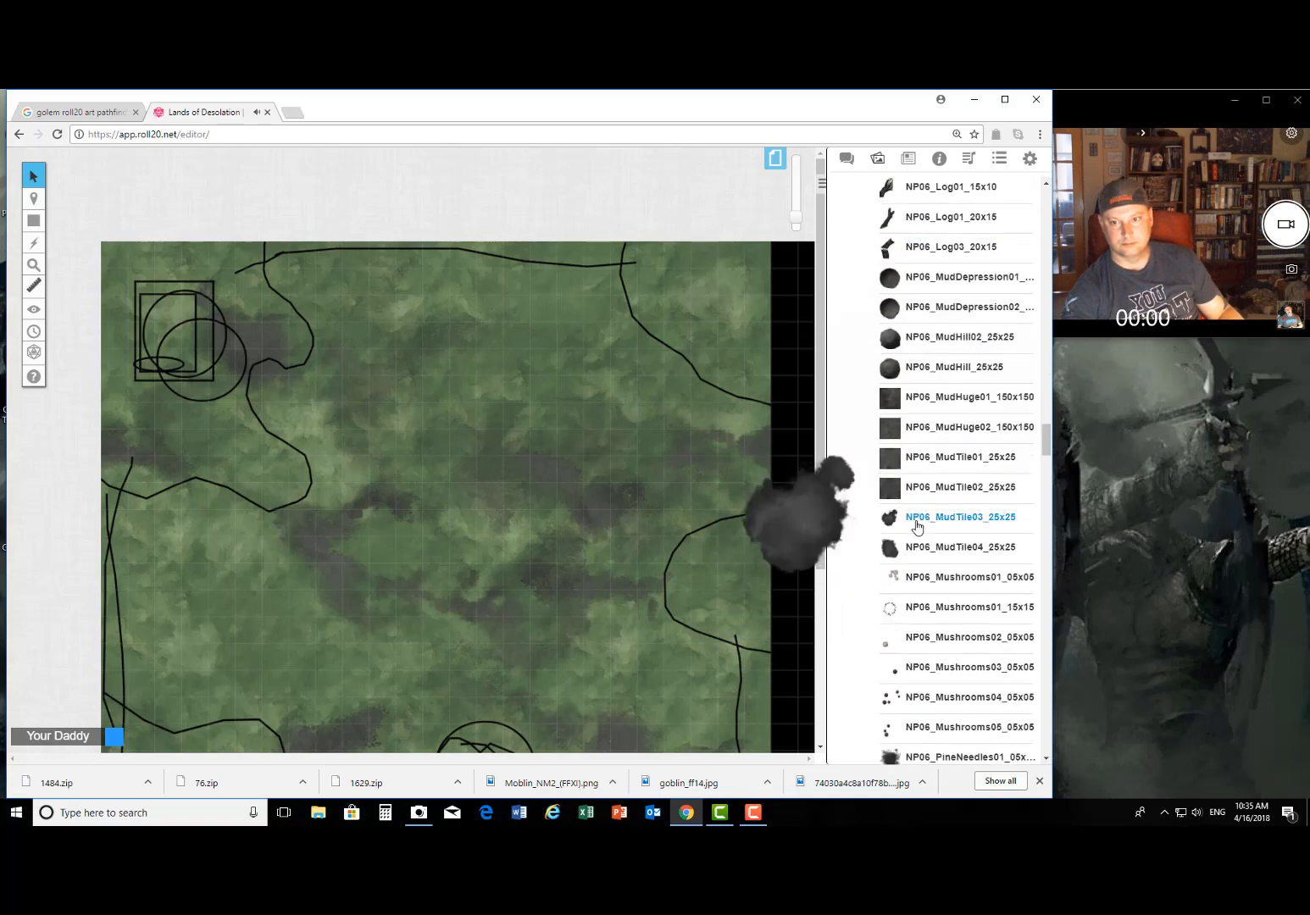
scroll(915, 528, down, 15)
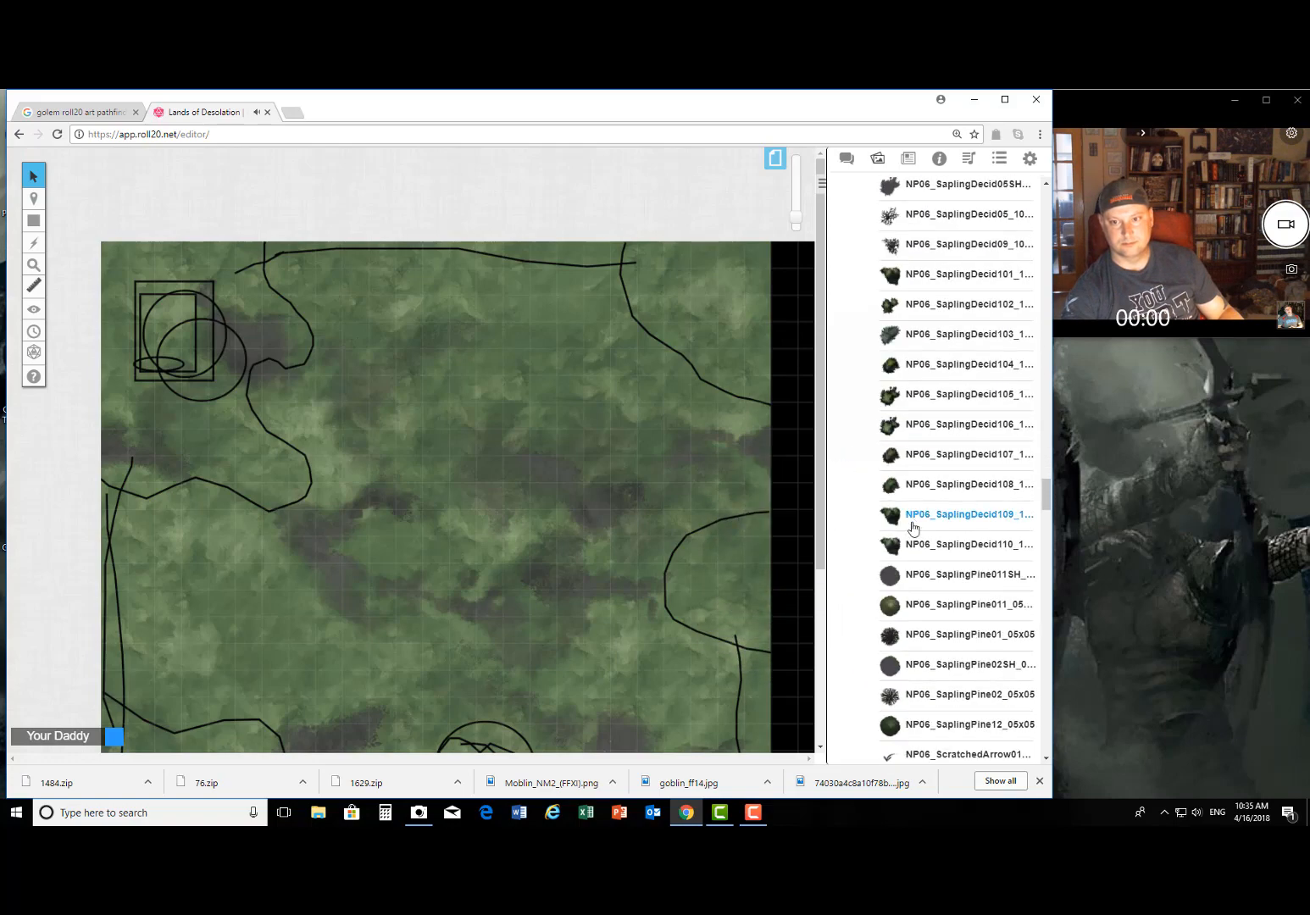
mouse_move(903, 428)
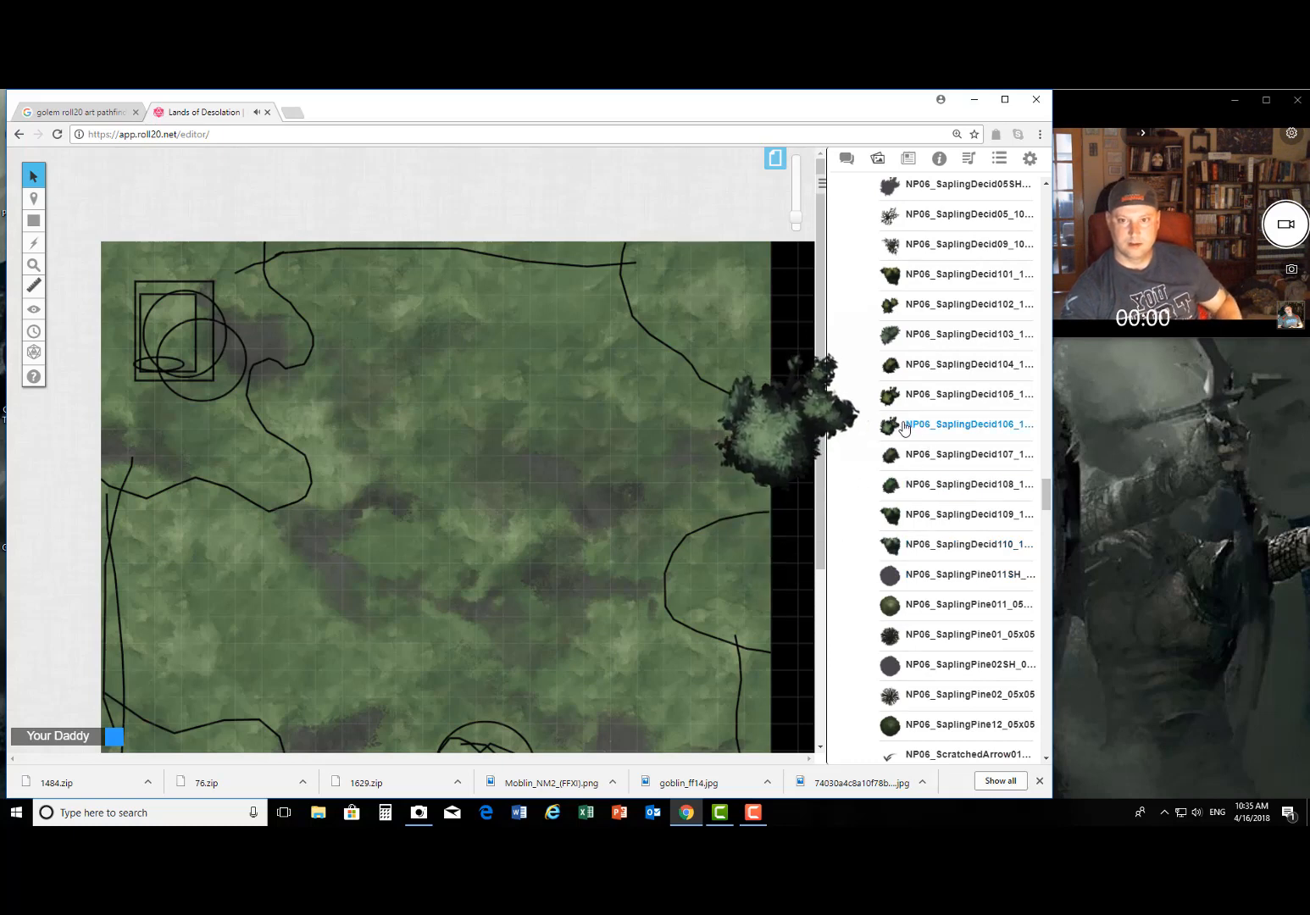
mouse_move(945, 428)
mouse_down()
mouse_move(752, 526)
mouse_move(722, 527)
mouse_move(1043, 391)
mouse_up()
Step: Draw a Polygon/Line segment along the map's right edge linking the upper-right corner outline to the half-round outline
mouse_move(33, 221)
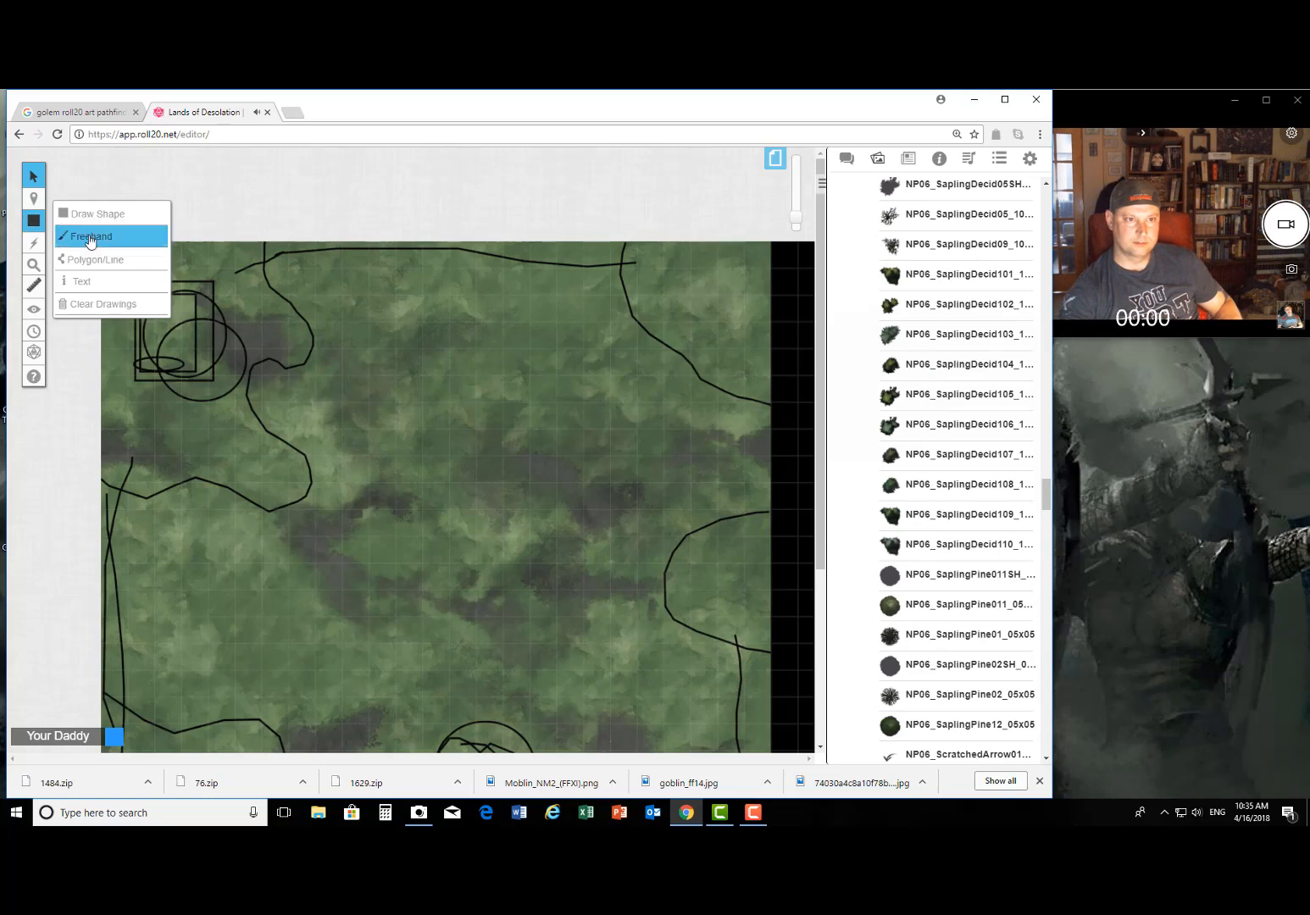
click(116, 268)
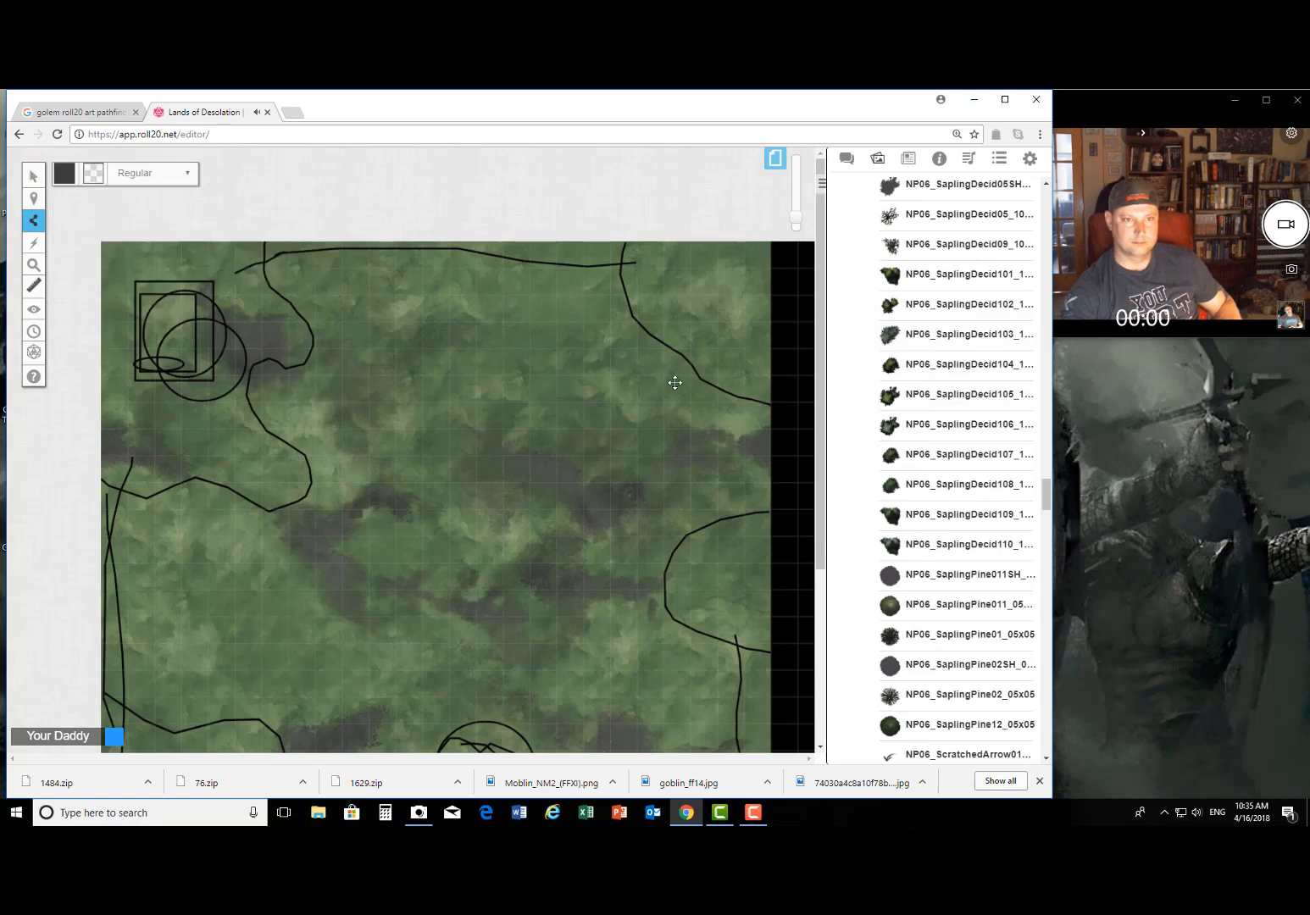
click(736, 379)
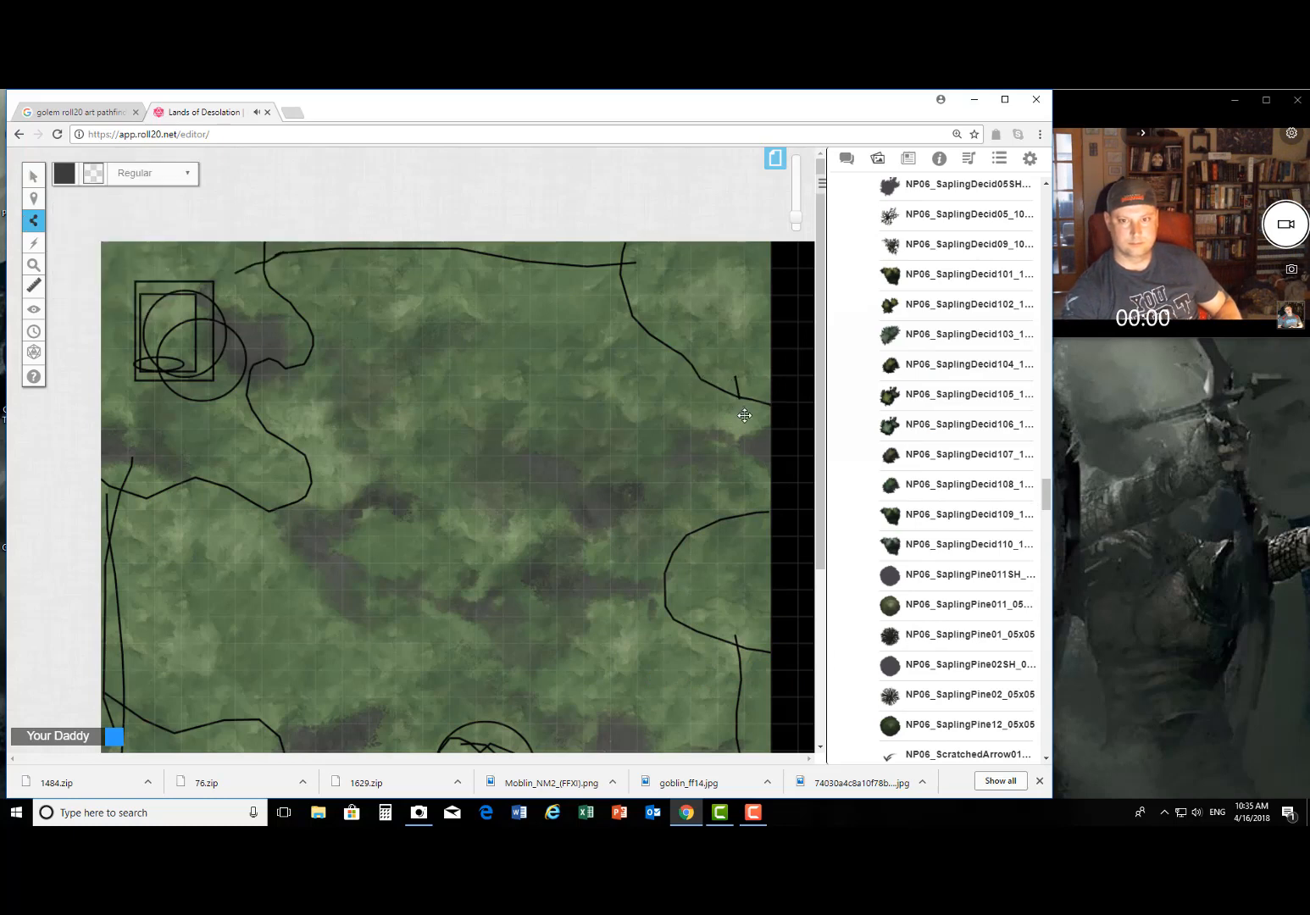
click(764, 518)
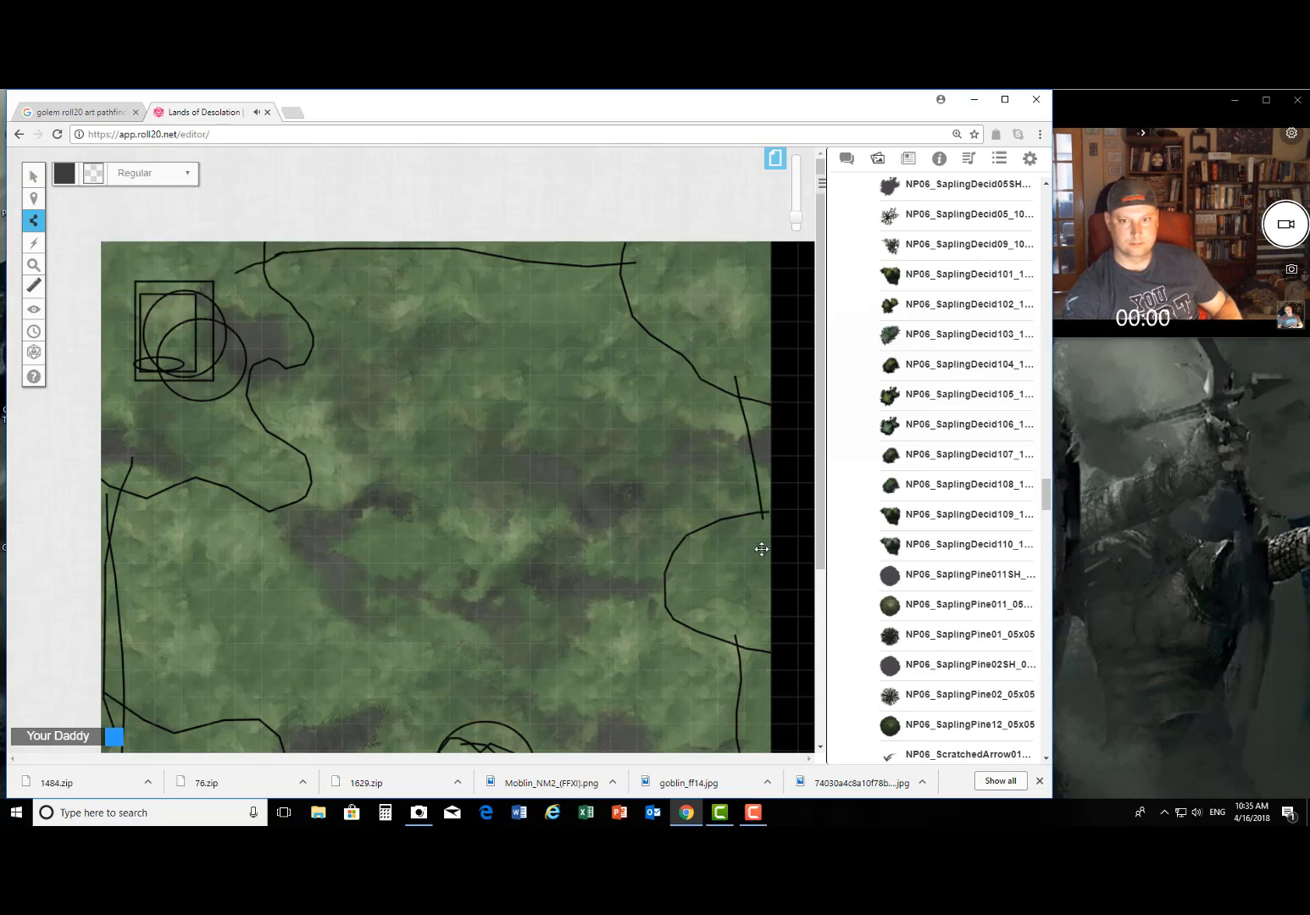
click(32, 178)
Step: Place the NP06_SaplingDecid109 tree on the right edge's half-round outline and enlarge it to about 5 by 5 grid squares
mouse_move(944, 519)
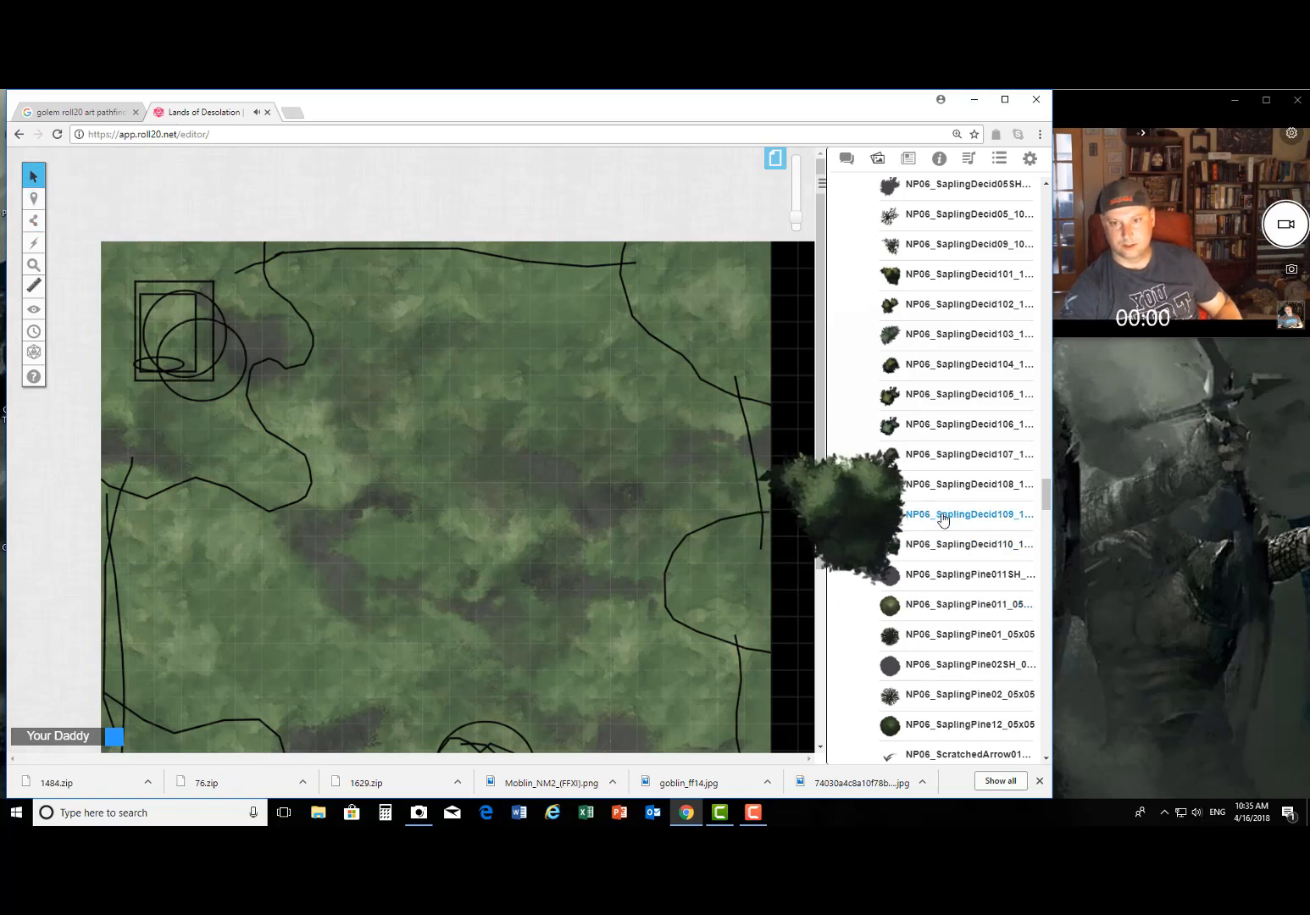
drag(943, 519, 697, 518)
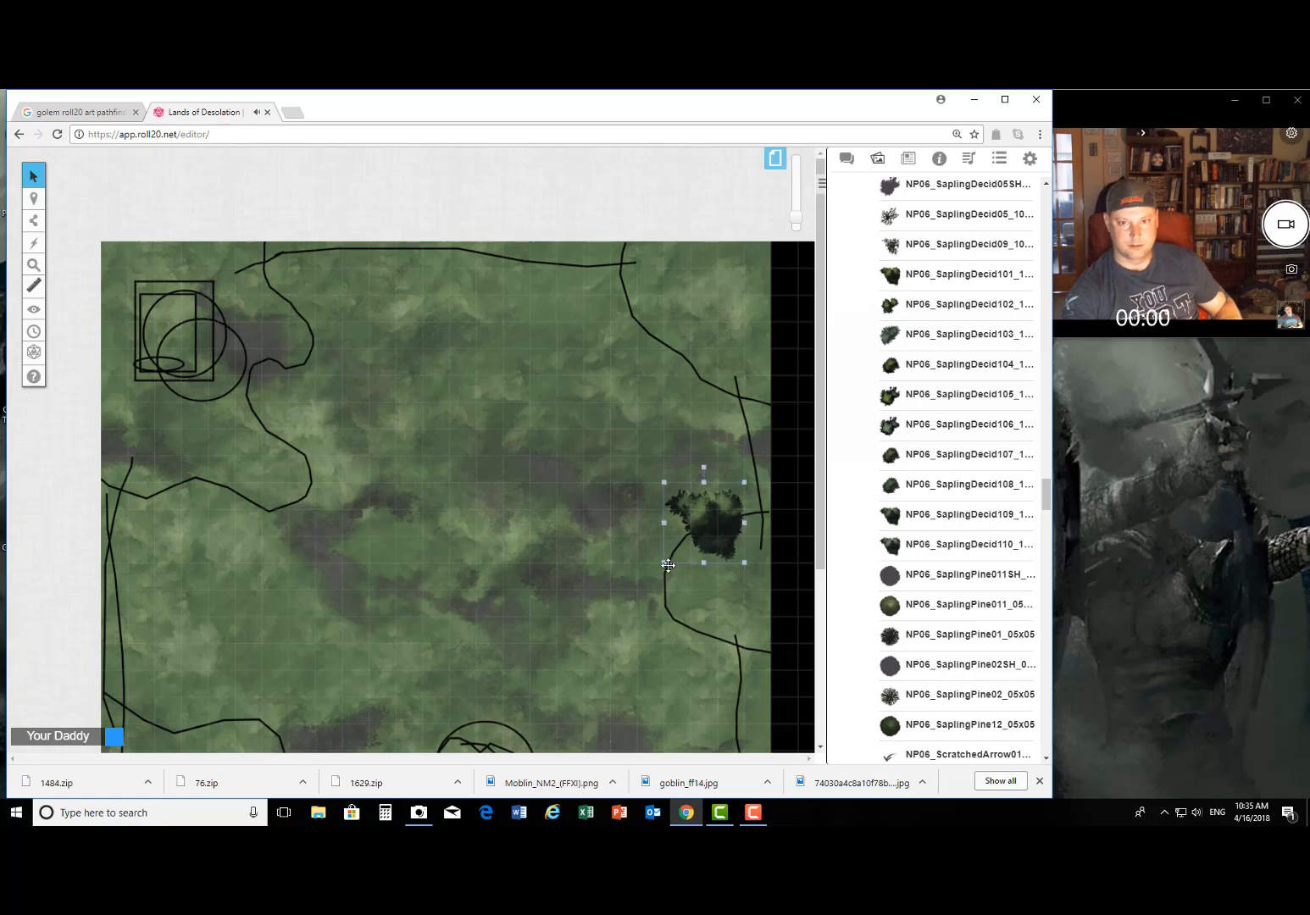
drag(705, 531, 610, 616)
mouse_move(949, 523)
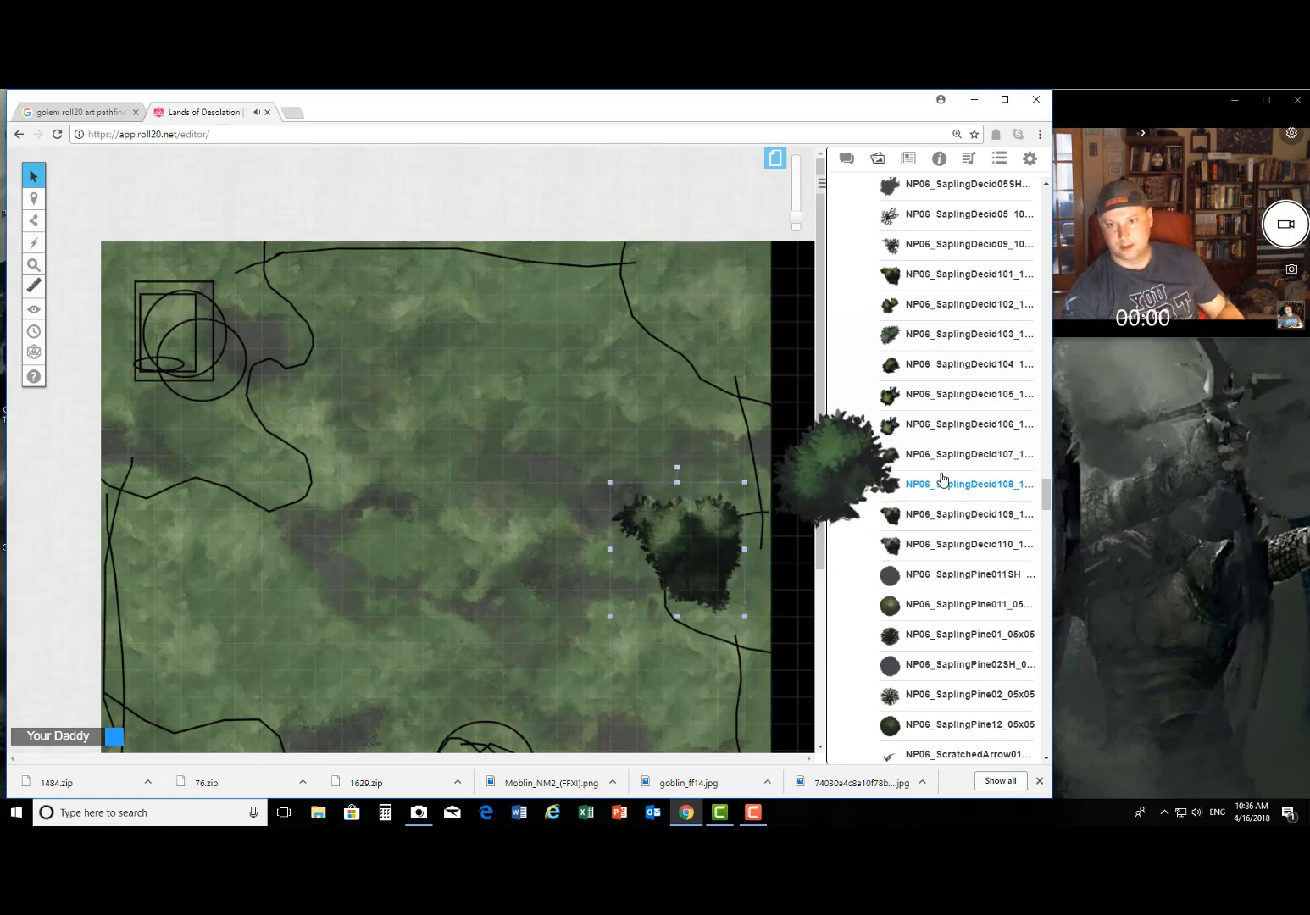
mouse_move(910, 511)
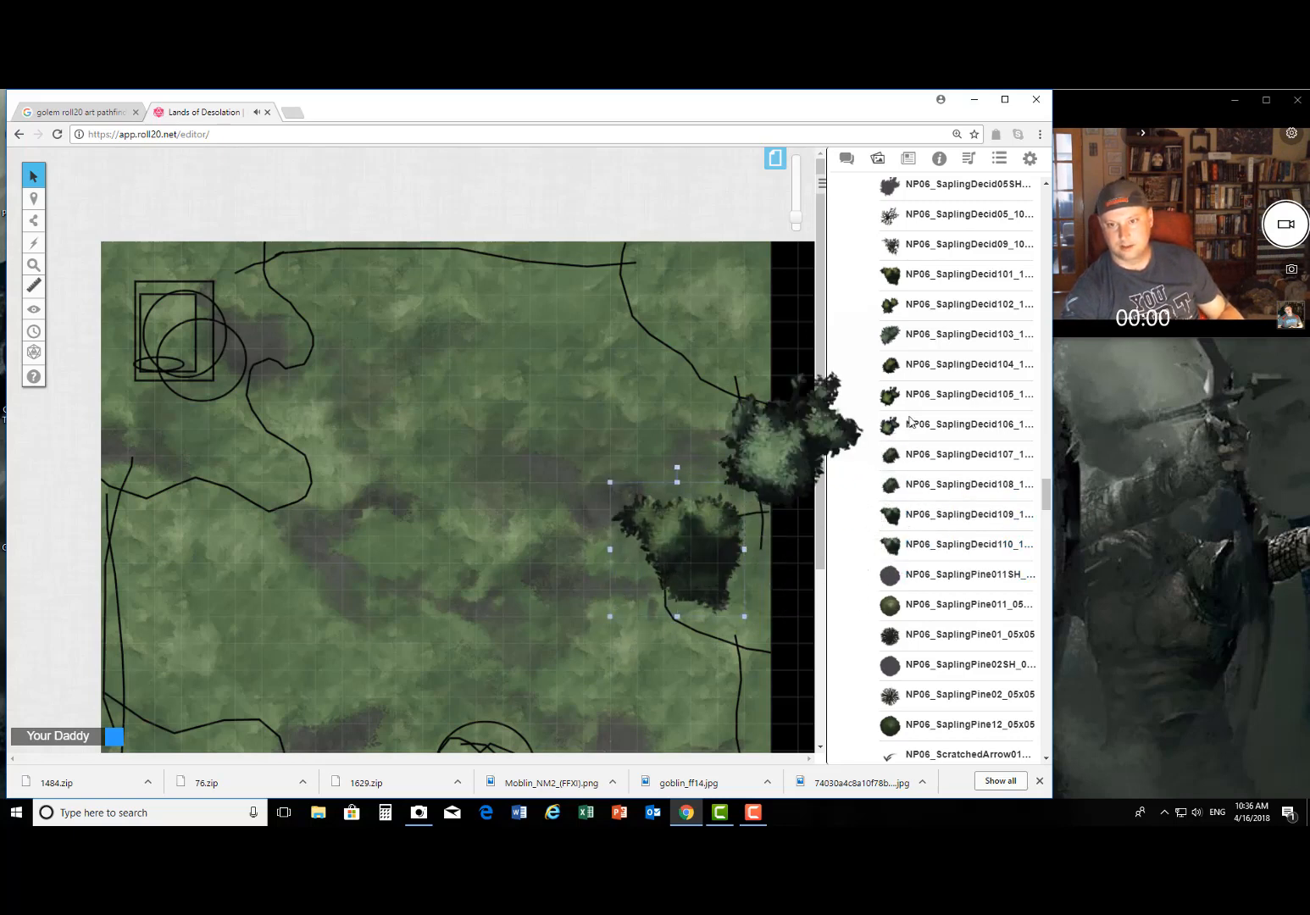
Step: Place the NP06_SaplingDecid105 tree on the right edge's half-round outline and enlarge it to about 6 by 6 grid squares
mouse_move(912, 404)
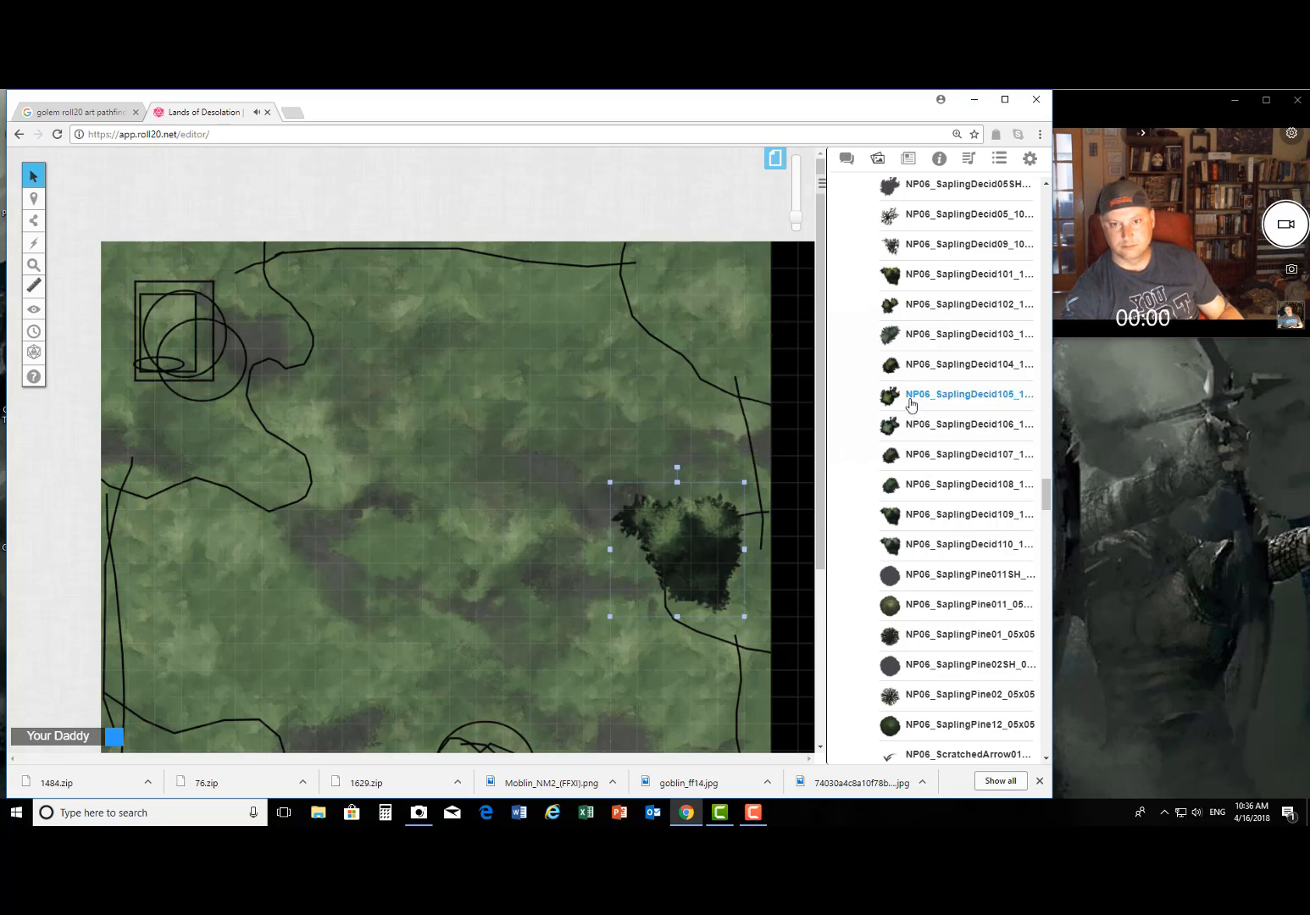
drag(912, 403, 687, 547)
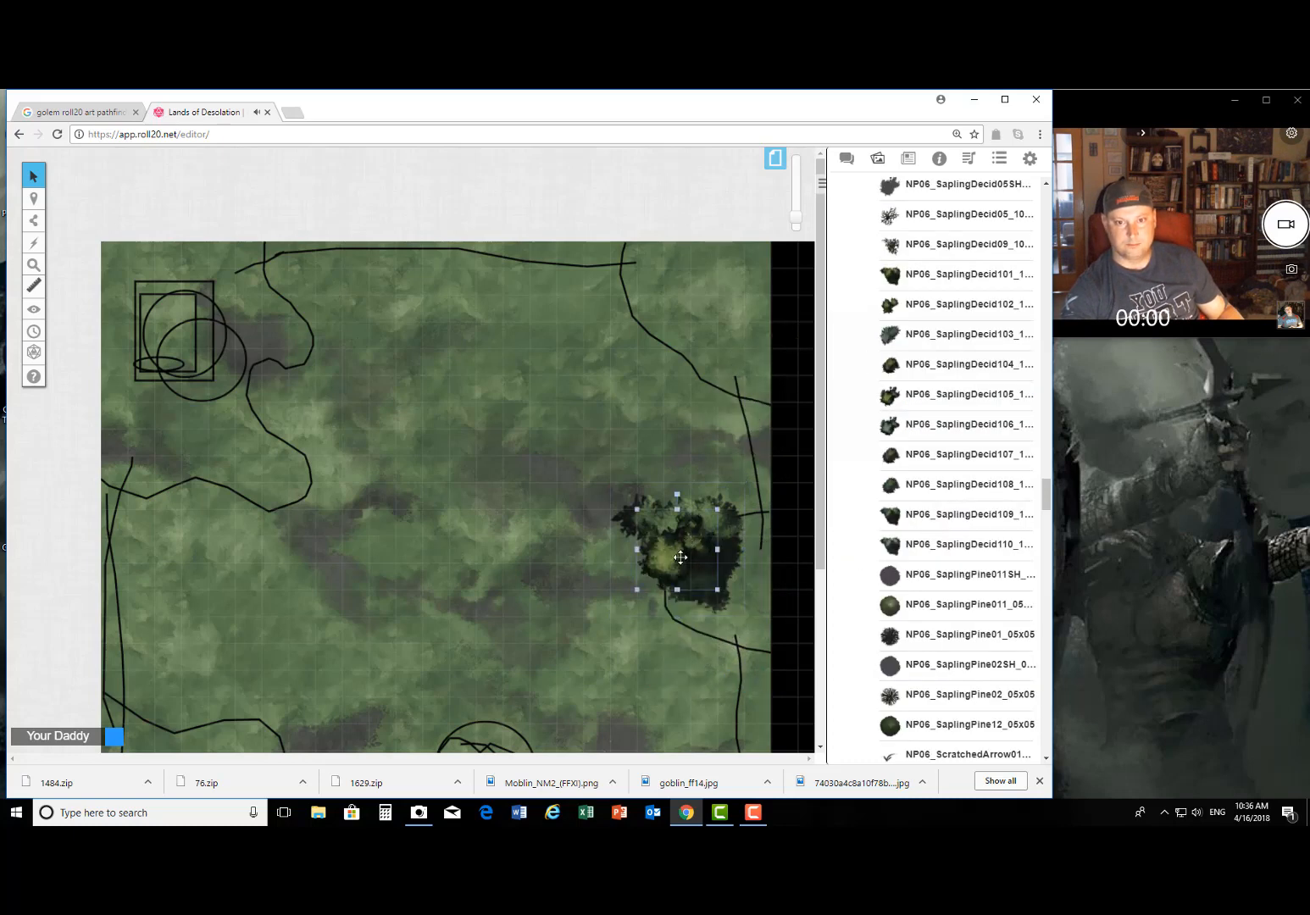
drag(717, 590, 795, 674)
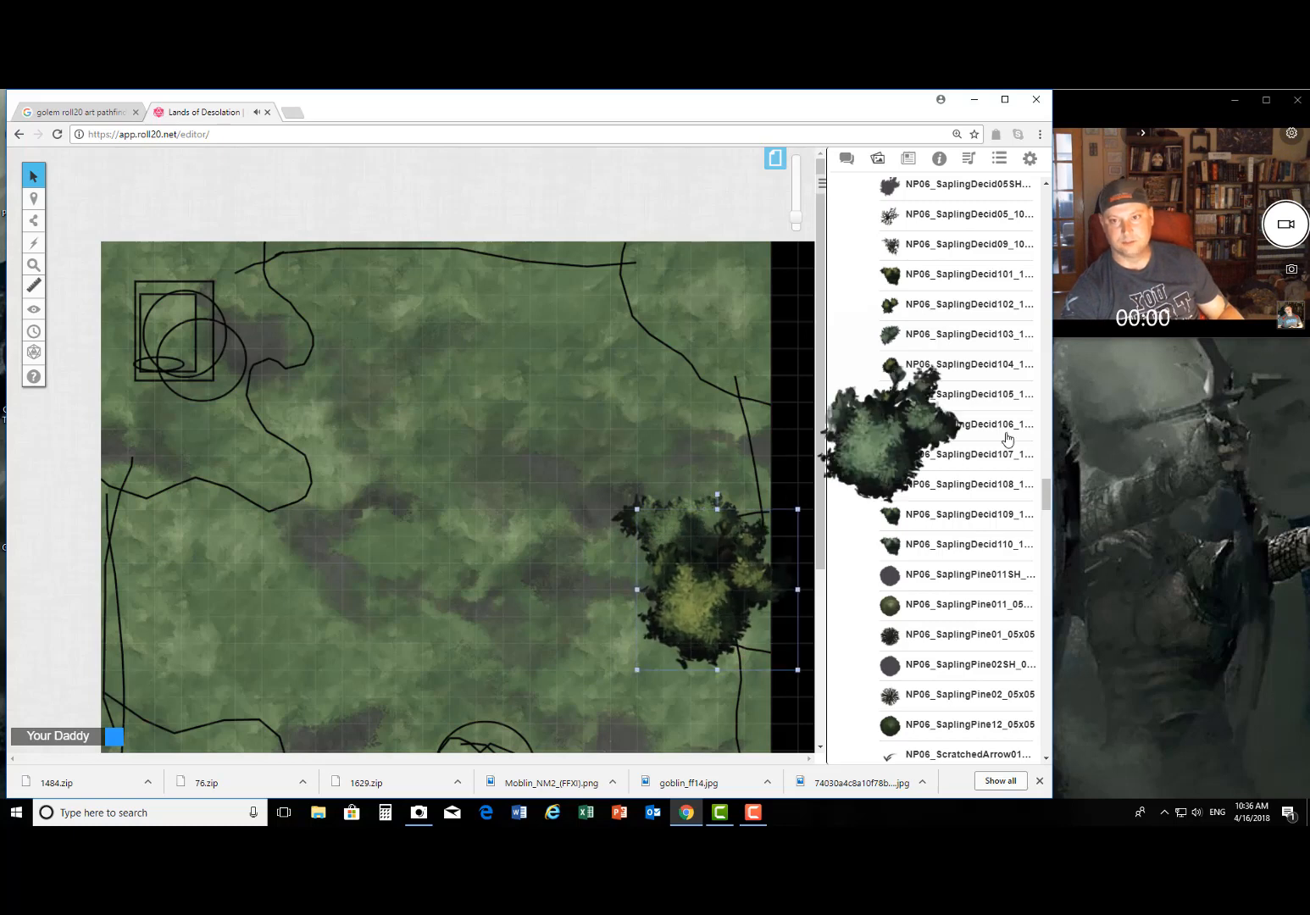
Step: Add the NP06_TreeDecid012_20x20 tree at about 6 by 6 grid squares over the half-round outline, overlapping the map's right edge
scroll(975, 432, down, 2)
mouse_move(915, 470)
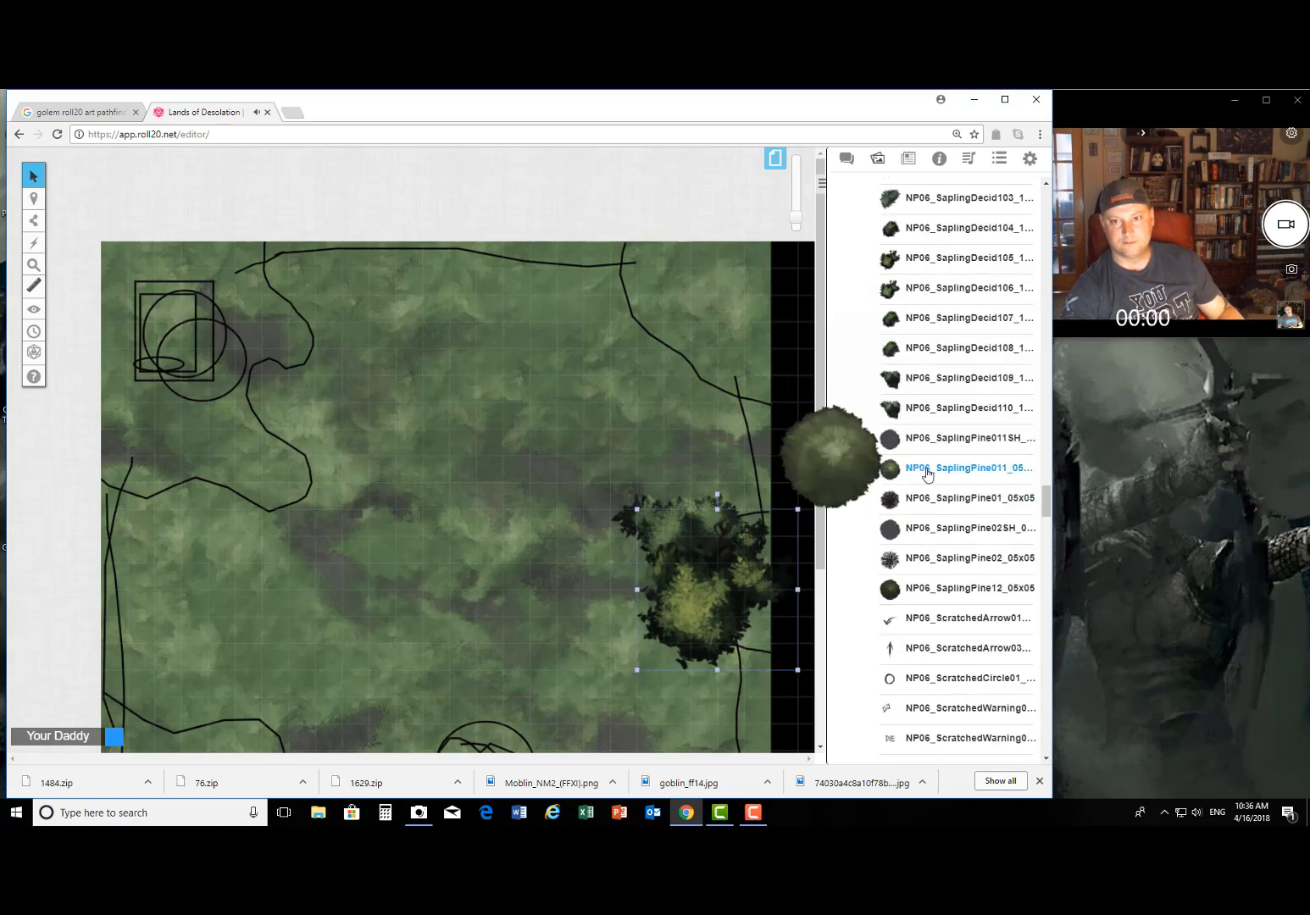
scroll(923, 466, up, 1)
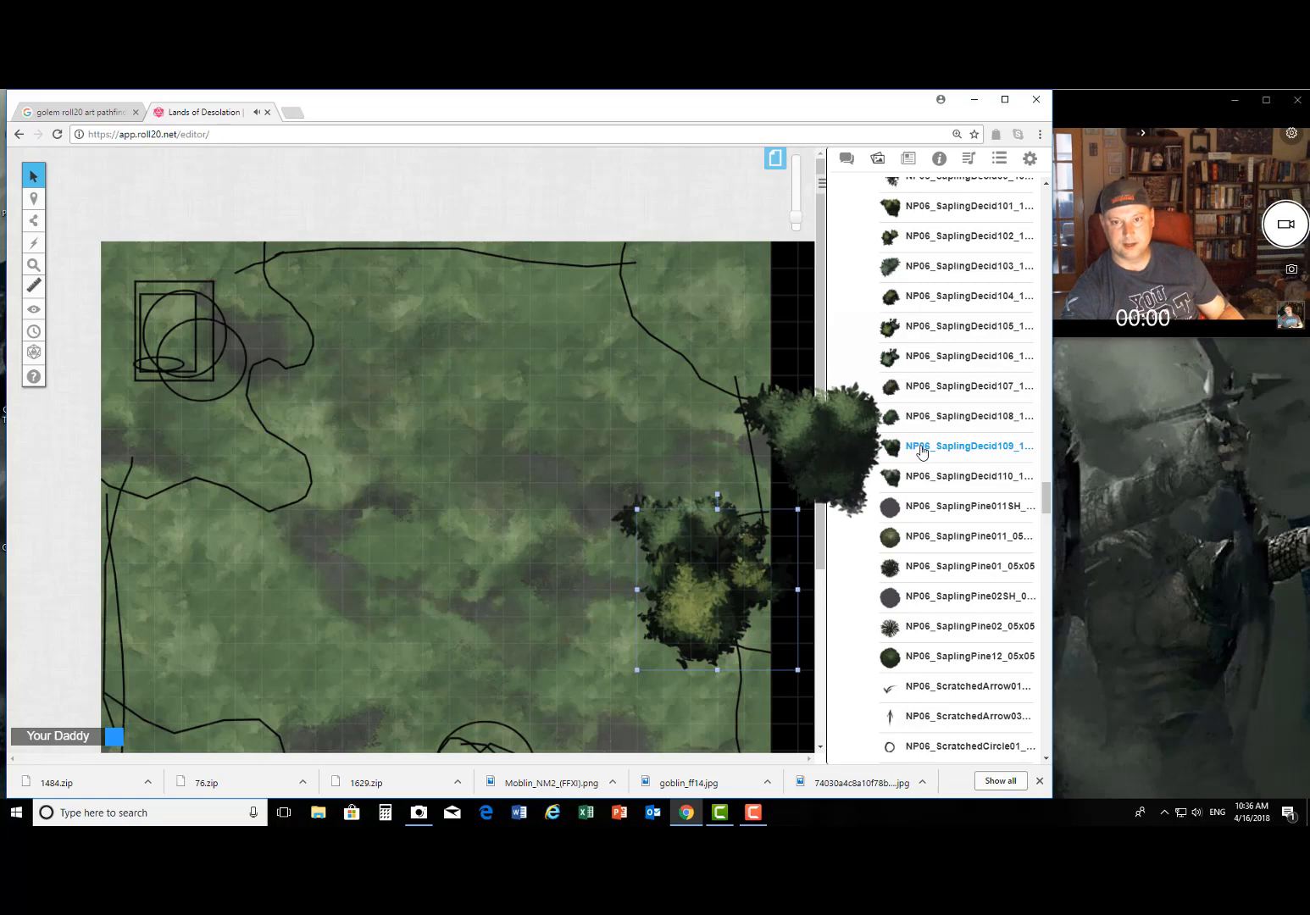
mouse_move(912, 357)
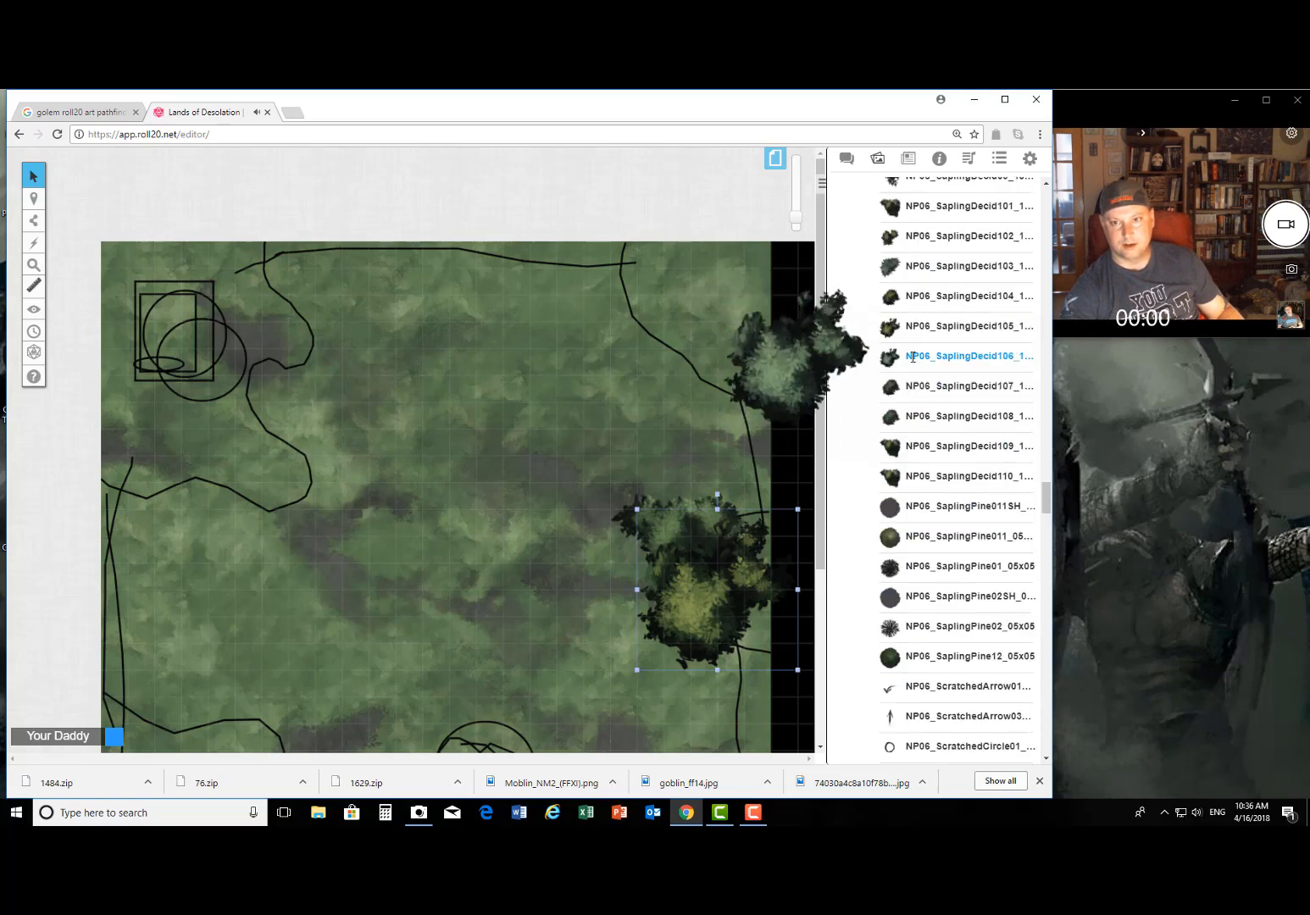
scroll(912, 356, down, 6)
mouse_move(928, 553)
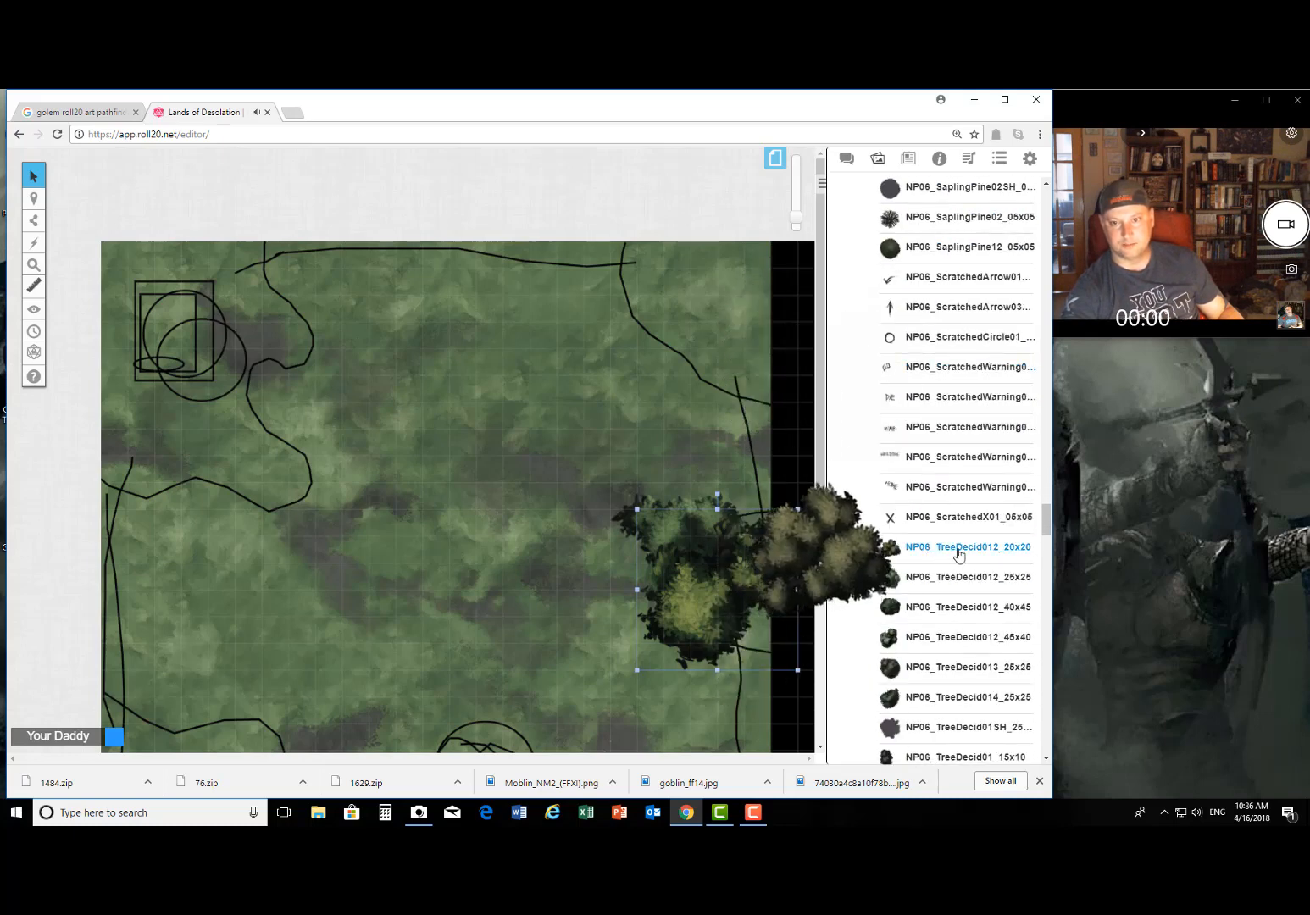
drag(958, 555, 634, 557)
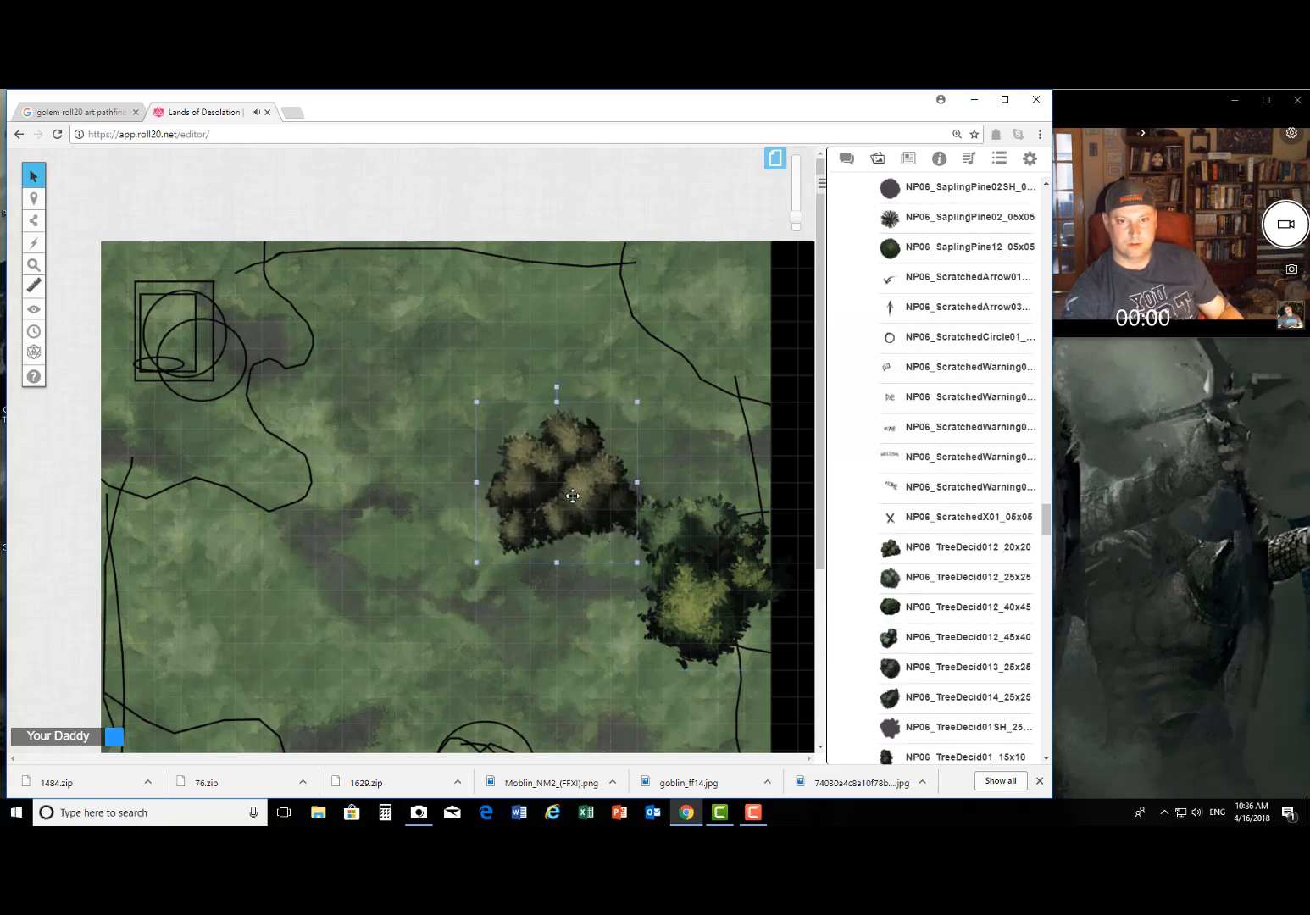
drag(574, 491, 762, 571)
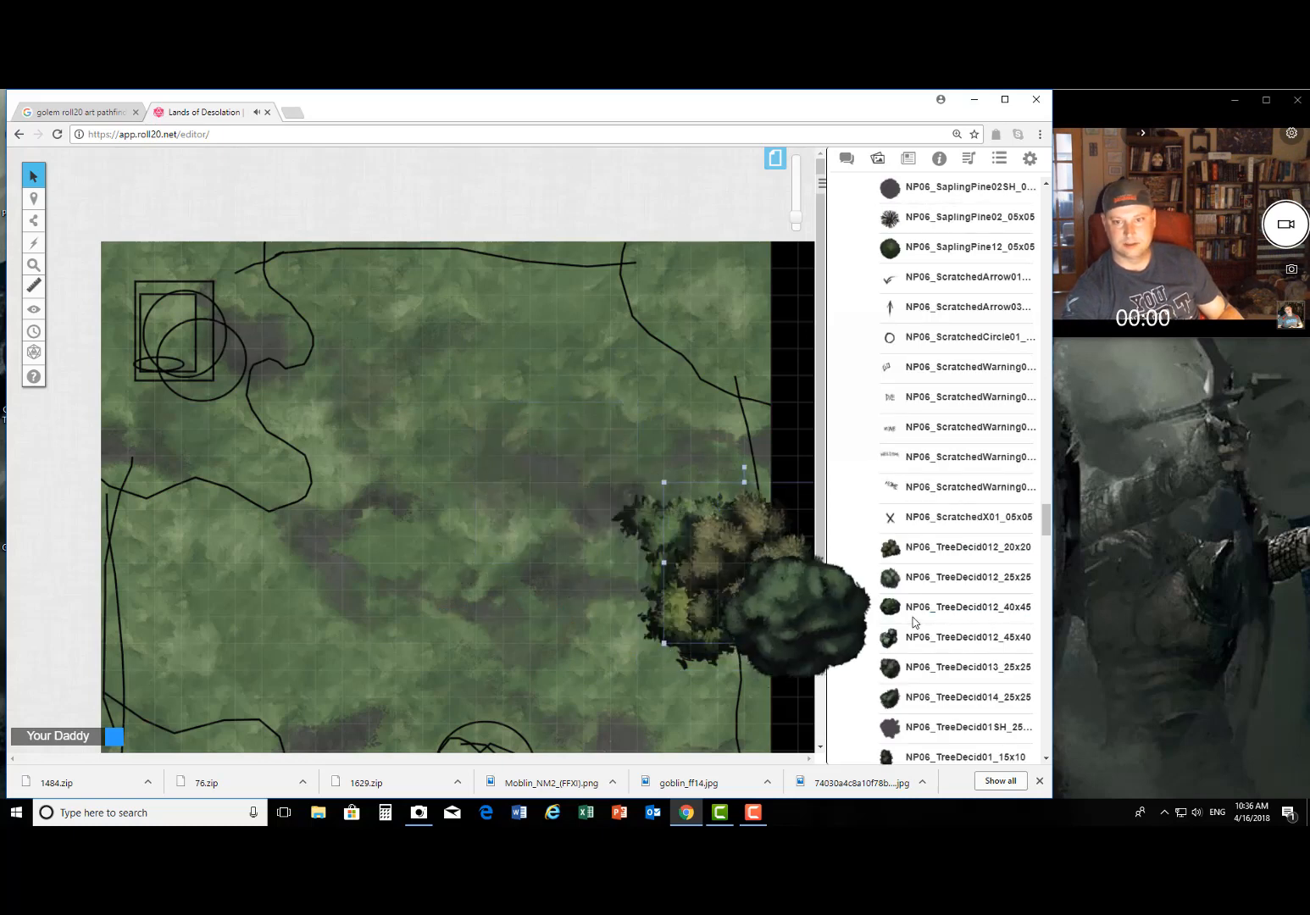
Step: Place the NP06_TreeDecid22_20x25 tree on the lower part of the half-round outline, enlarged to about 6 by 4 grid squares
mouse_move(954, 650)
scroll(916, 628, down, 5)
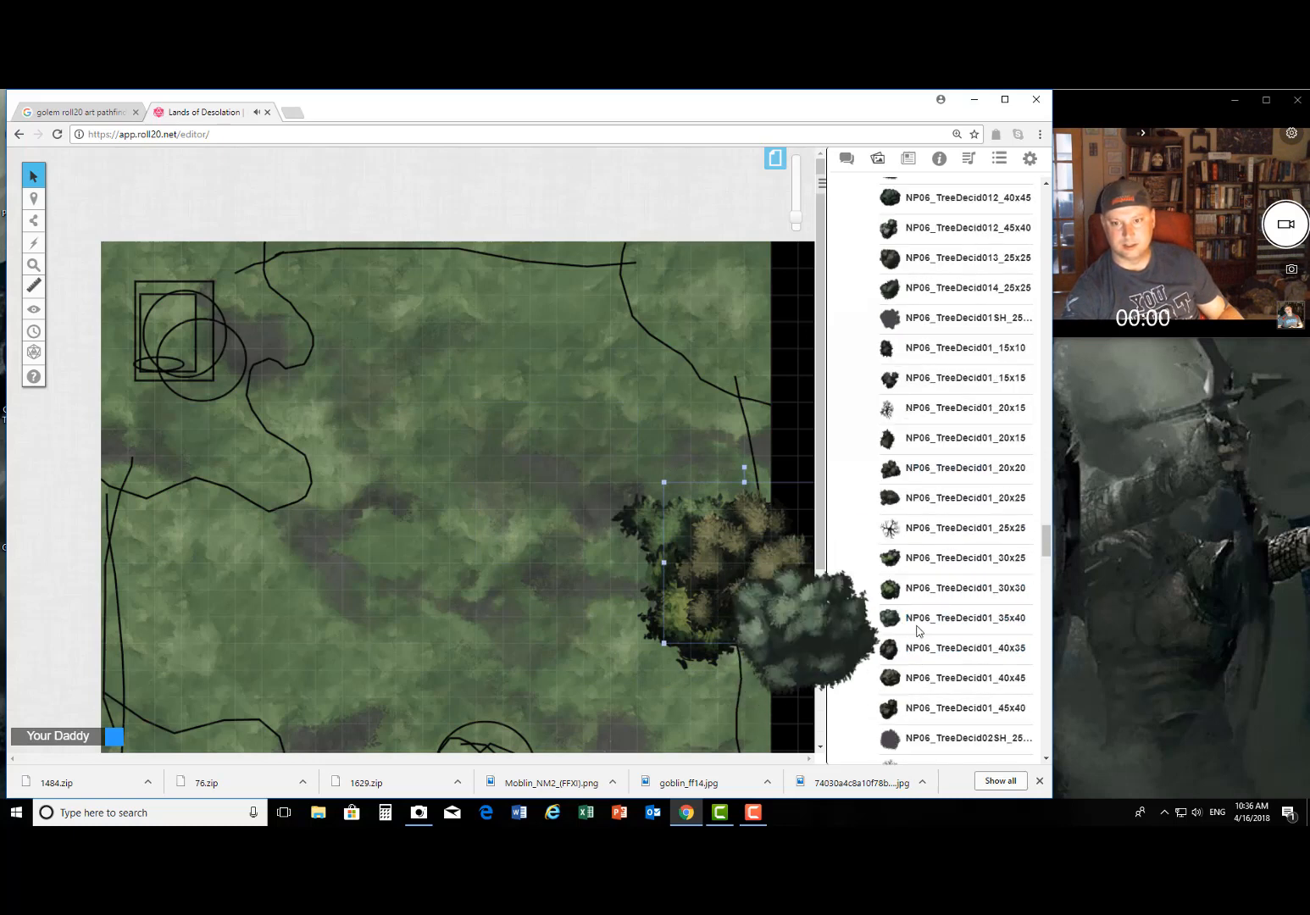
scroll(913, 619, down, 2)
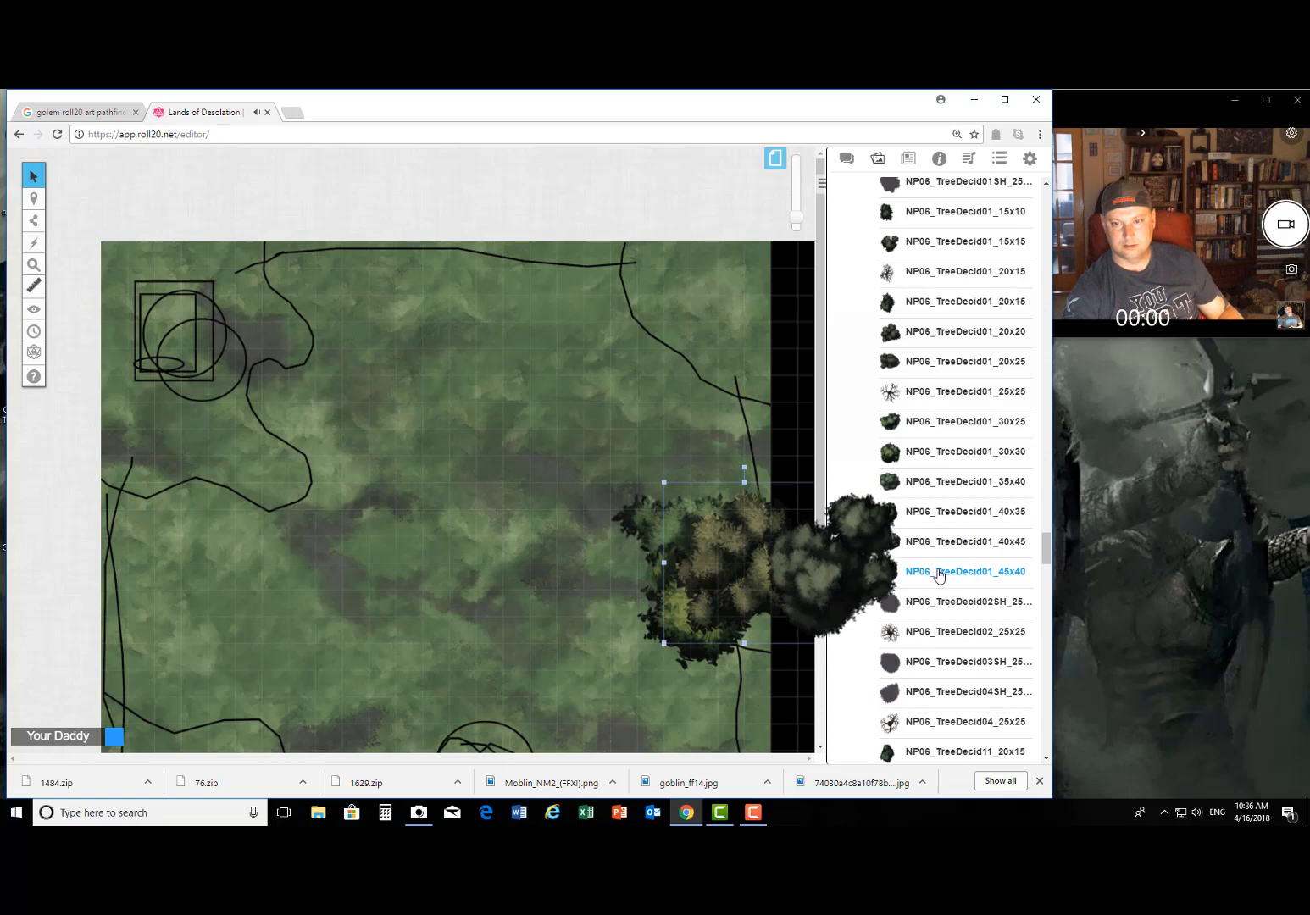
scroll(913, 623, down, 3)
drag(916, 659, 454, 526)
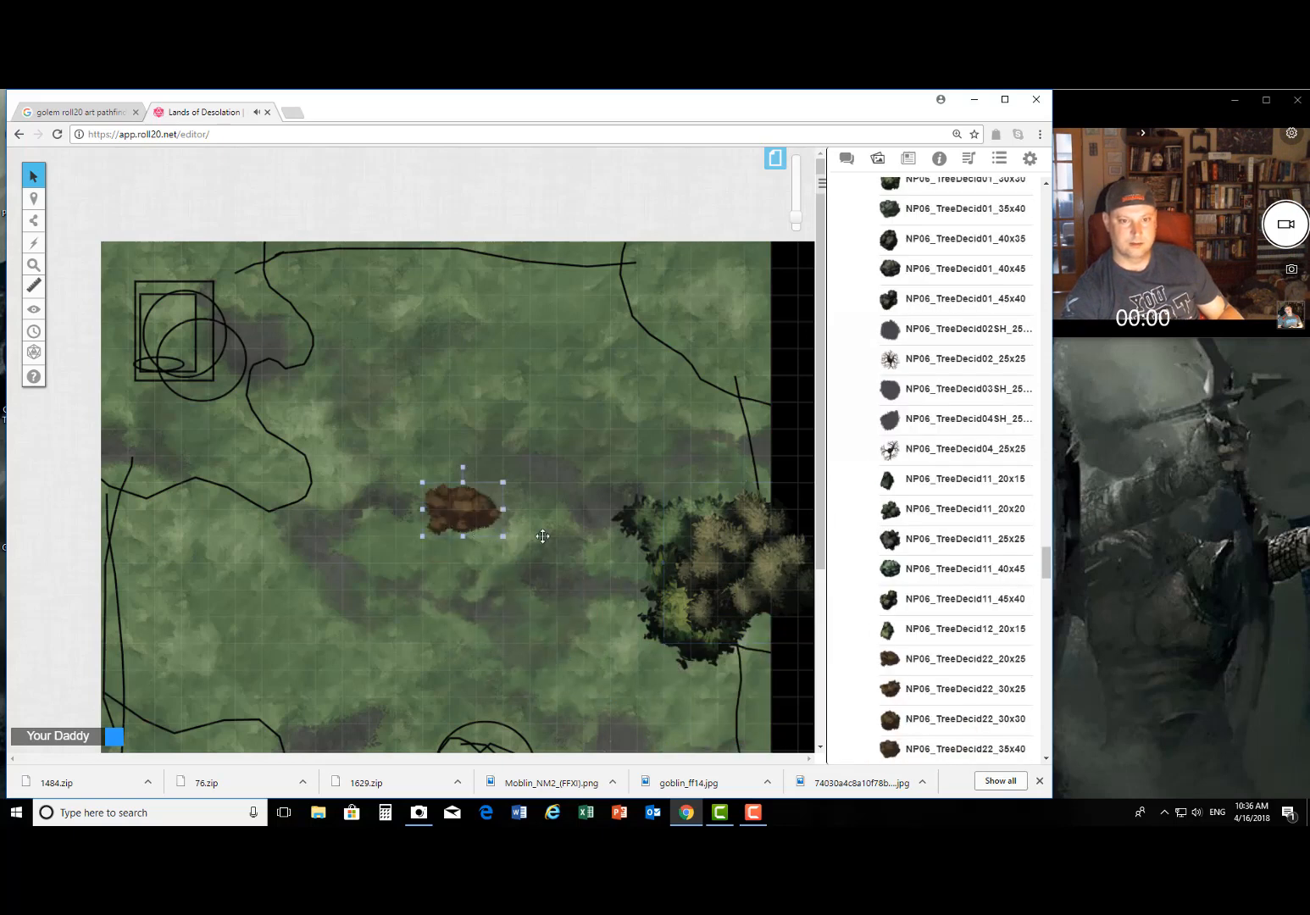
drag(504, 540, 754, 630)
Step: Place the NP06_TreeDecid11_25x25 tree over the top of the bottom-middle bulge and enlarge it to about 5 by 5 grid squares
scroll(781, 551, down, 4)
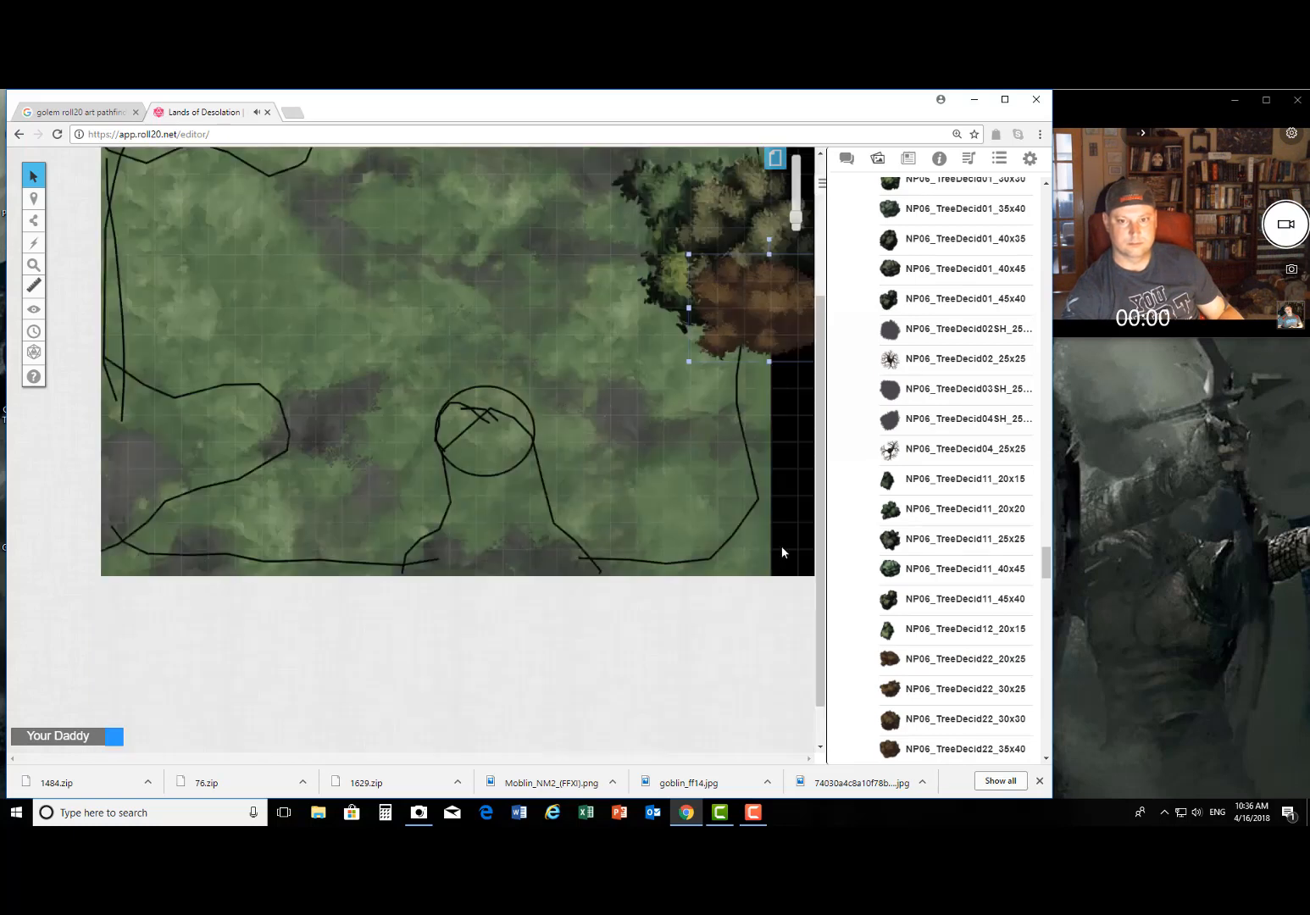
drag(932, 539, 657, 504)
drag(567, 385, 523, 371)
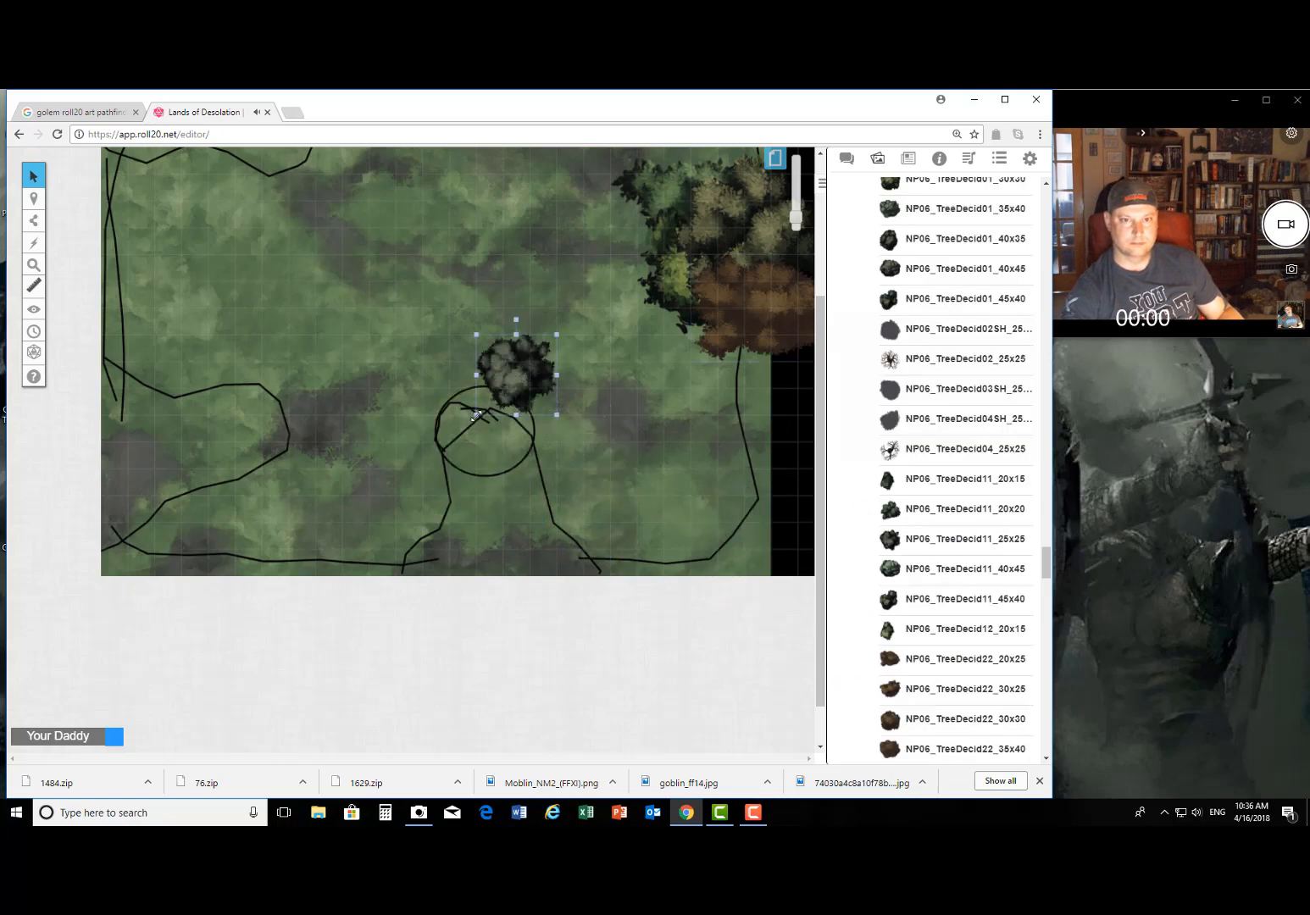
drag(476, 415, 422, 469)
Step: Cover the bottom-middle bulge's left side with NP06_TreeDecid11_40x45 and its right side with NP06_TreeDecid11_45x40, each about 5 by 5 grid squares
drag(904, 542, 541, 468)
drag(477, 386, 460, 448)
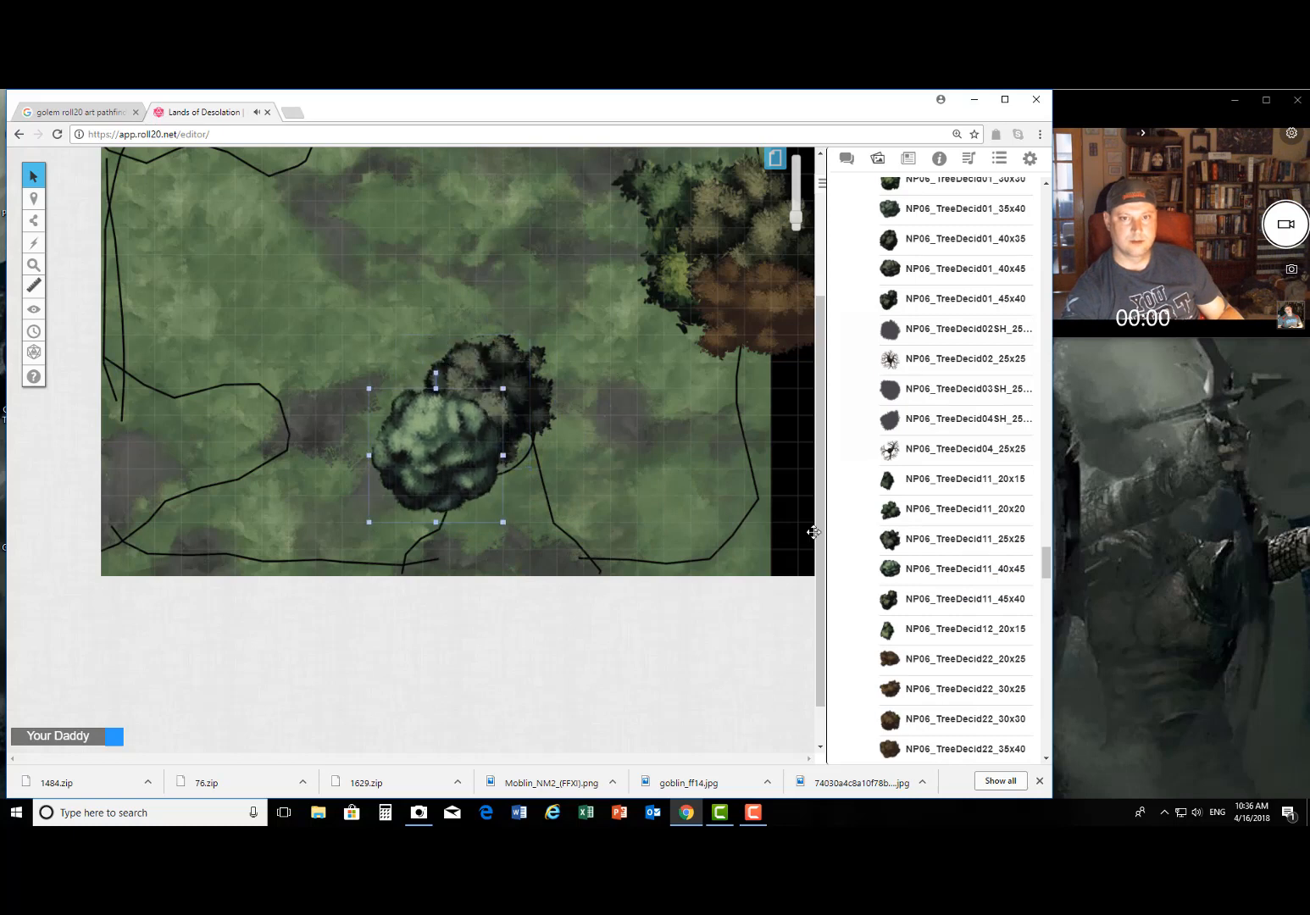
drag(945, 597, 601, 501)
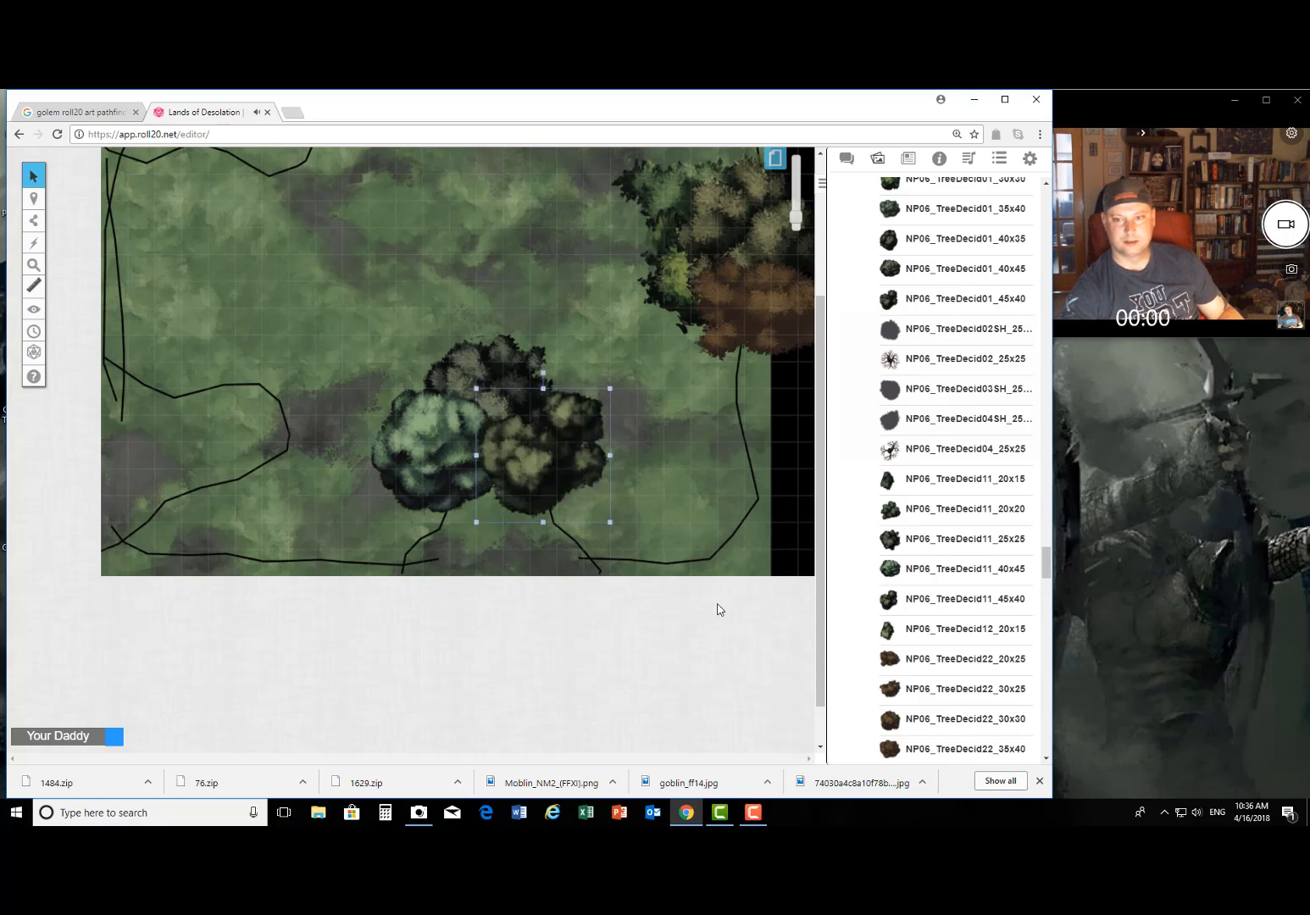
Step: Fill the bottom-middle bulge's base with NP06_TreeDecid22_30x25 at about 6 by 4 grid squares and NP06_TreeDecid23_30x30 at about 6 by 6
mouse_move(944, 690)
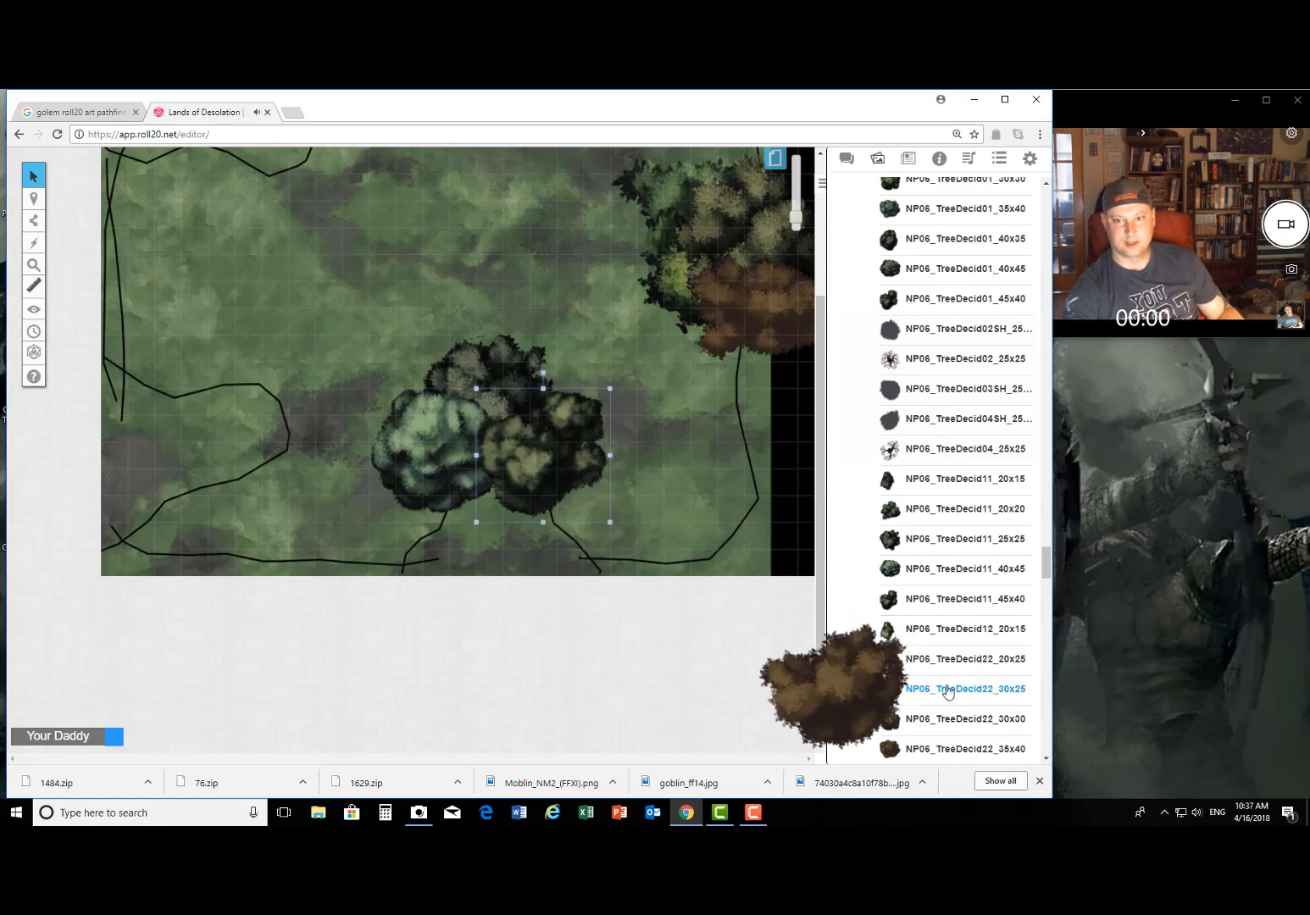
drag(948, 690, 621, 553)
drag(551, 505, 471, 529)
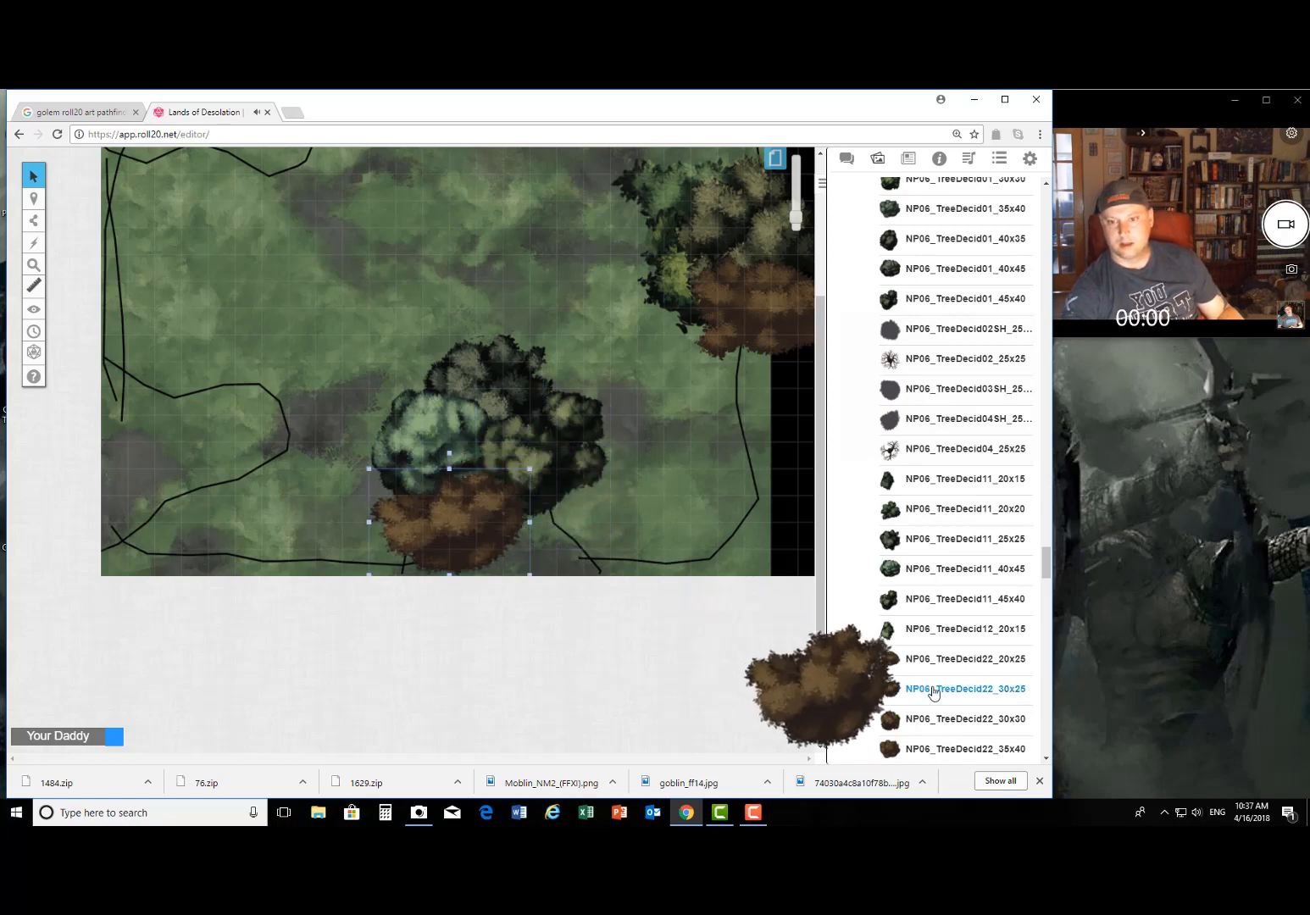
scroll(974, 643, down, 3)
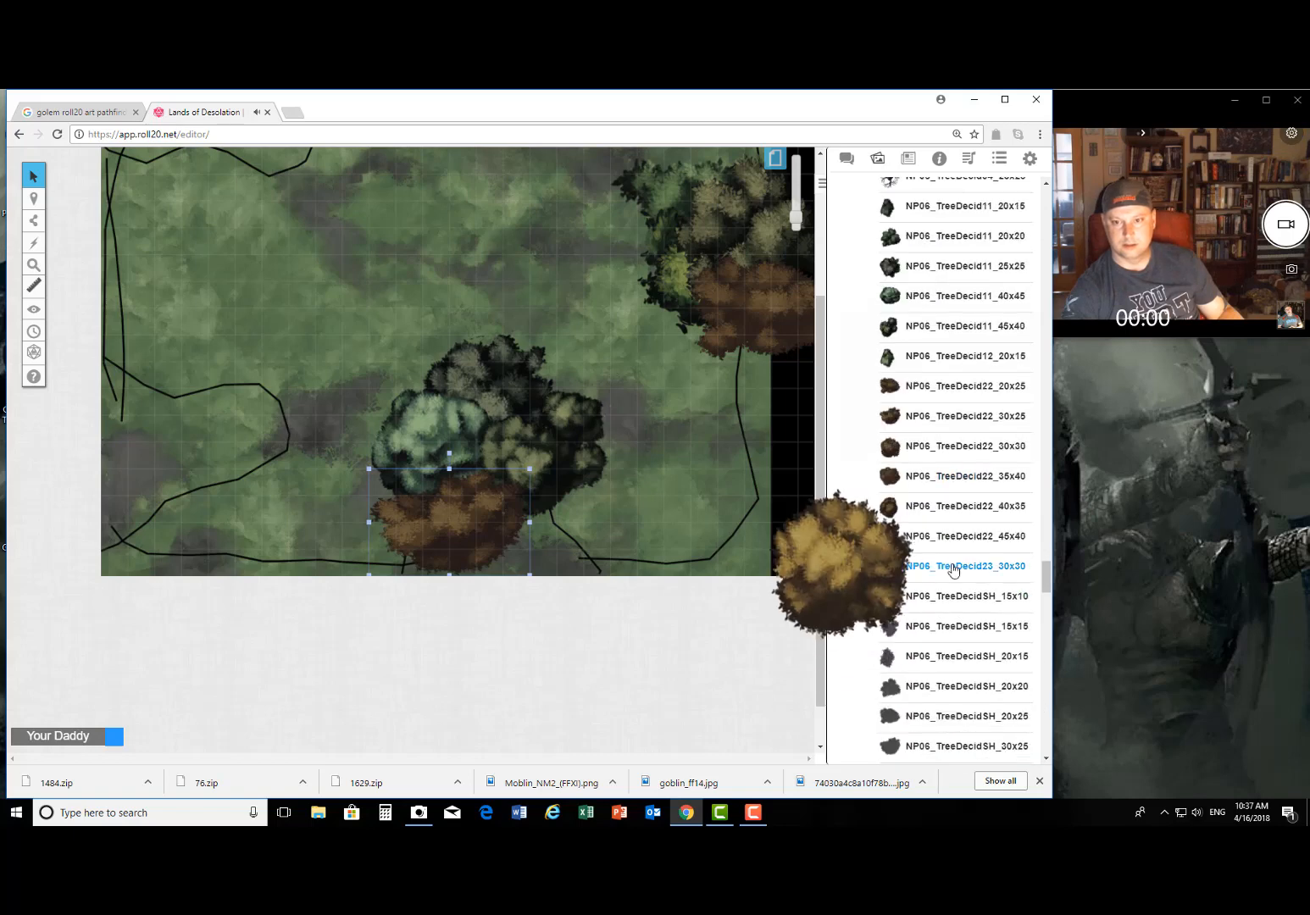
drag(954, 566, 546, 421)
drag(546, 422, 664, 523)
drag(583, 442, 533, 521)
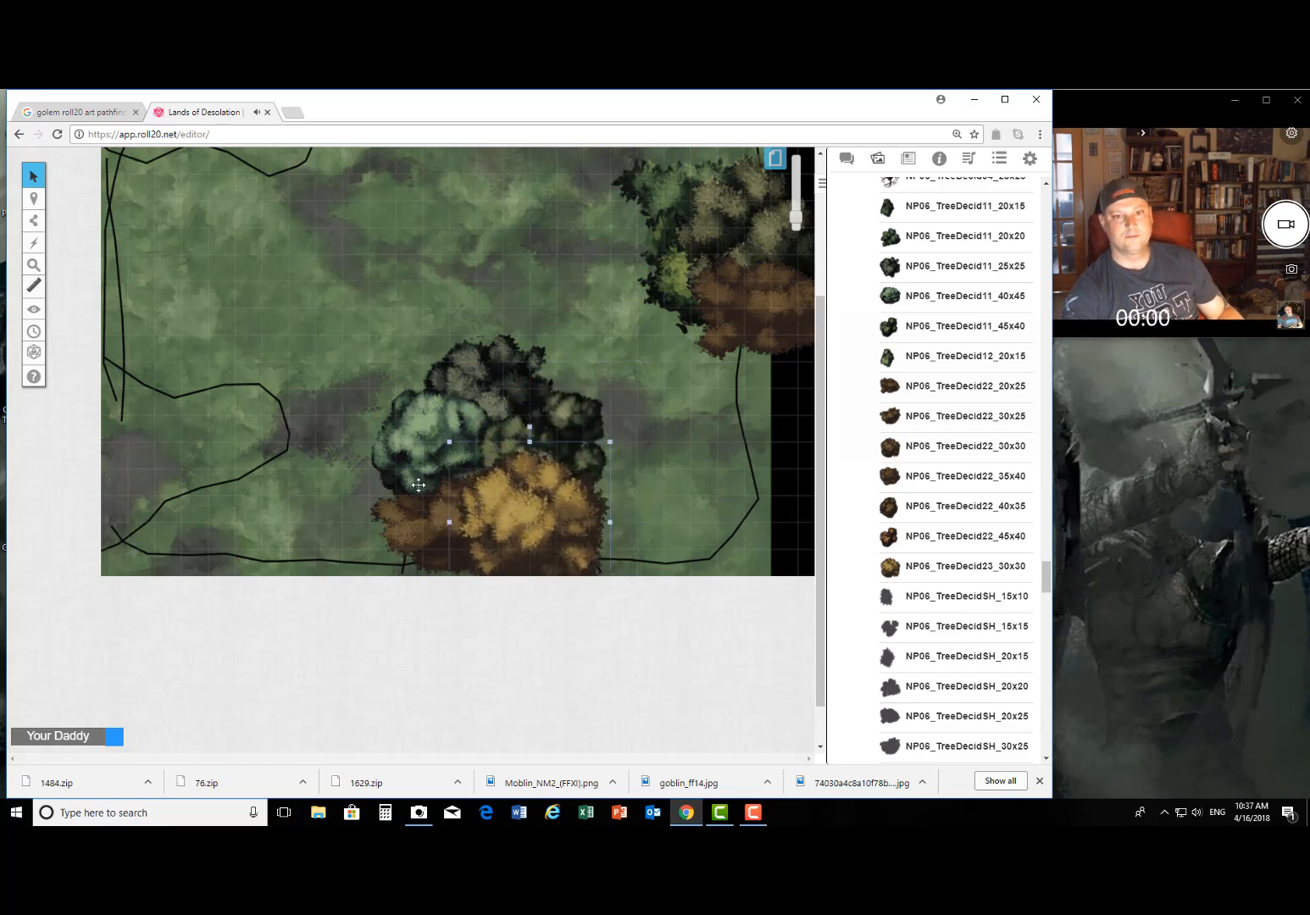
Step: Place NP06_TreeDecid23_30x30 and NP06_TreeDecid22_45x40 trees, each about 5 by 5 grid squares, over the rounded end of the lower-left outline
drag(890, 566, 210, 378)
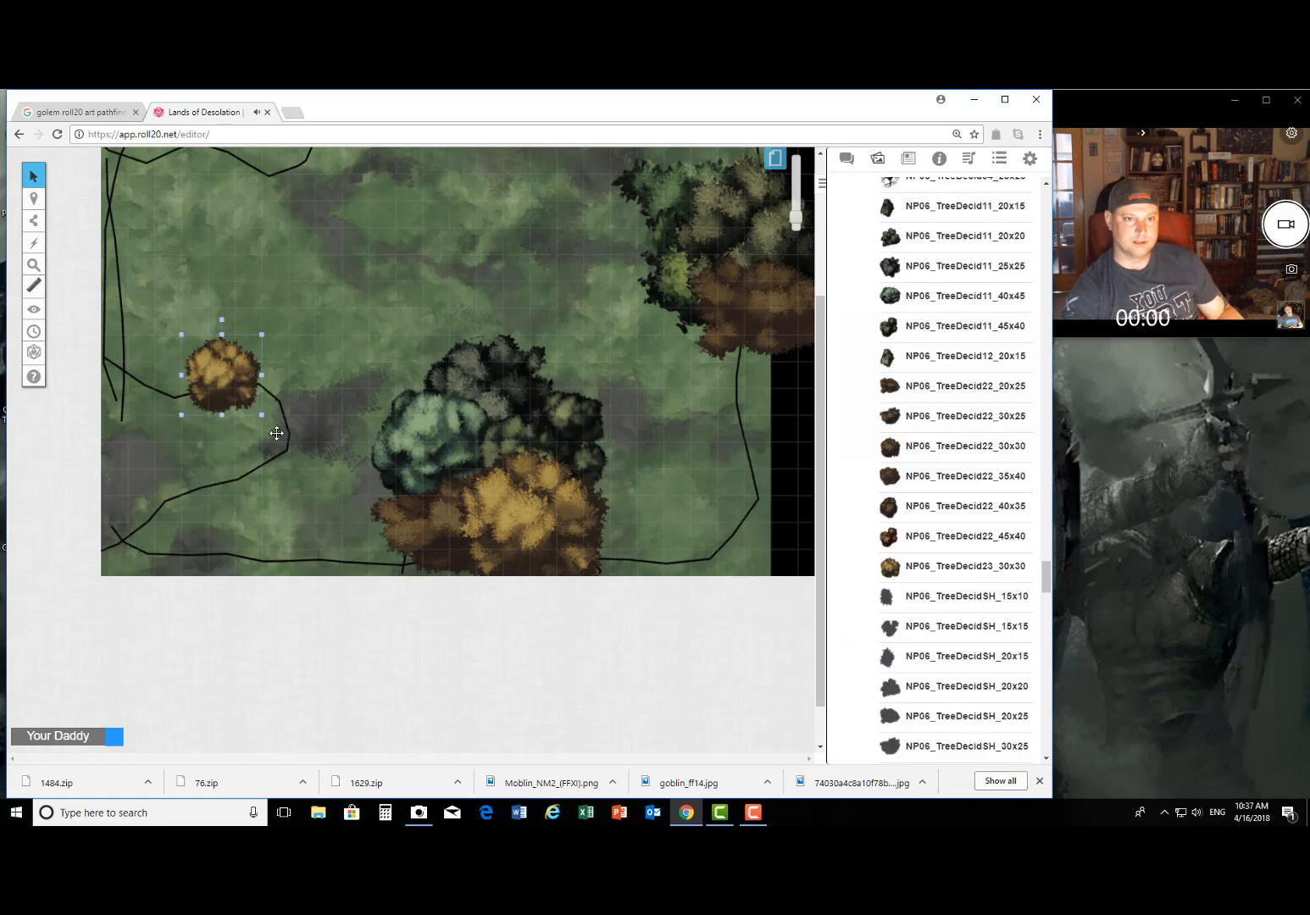
drag(259, 416, 303, 457)
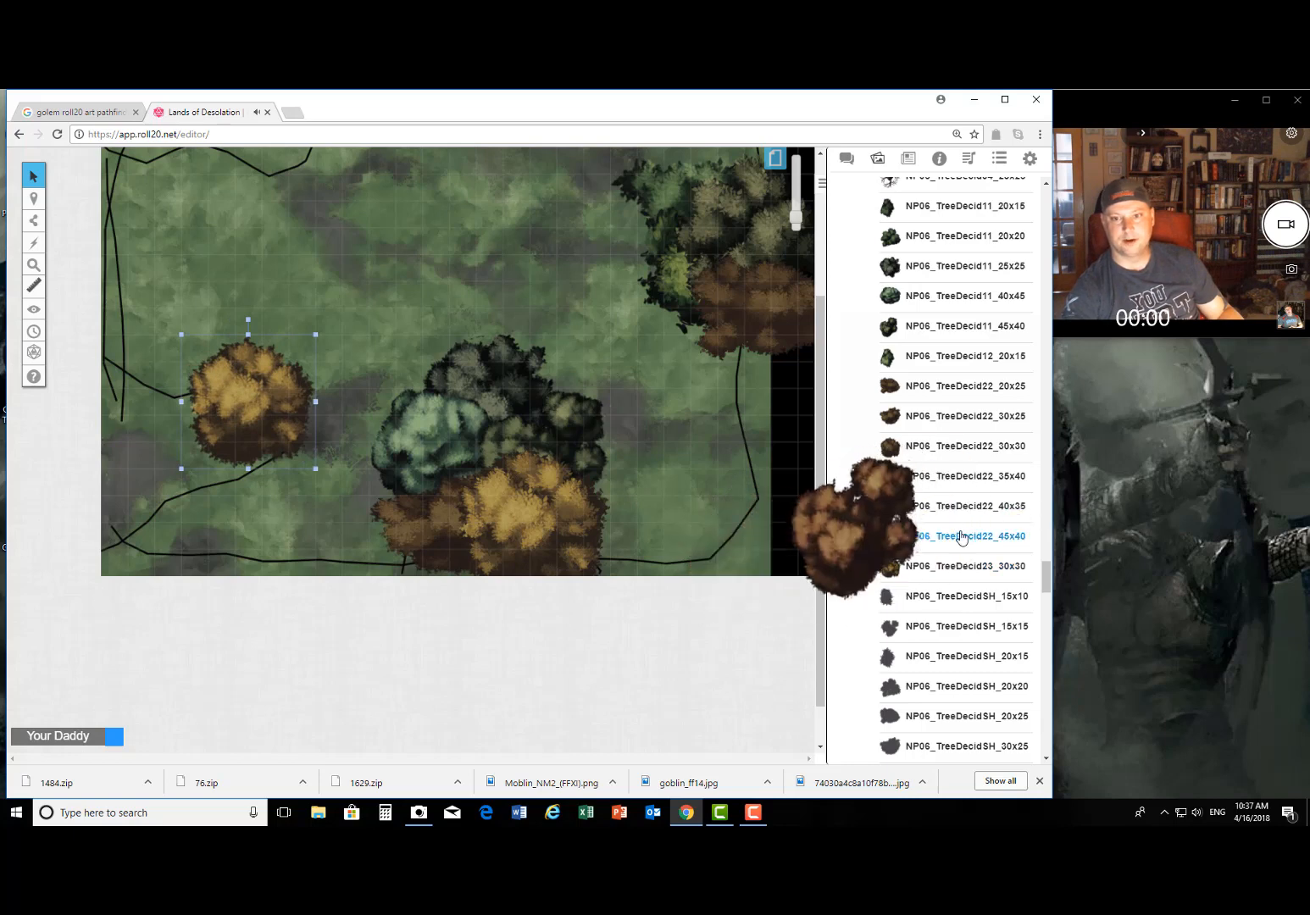
drag(965, 535, 289, 523)
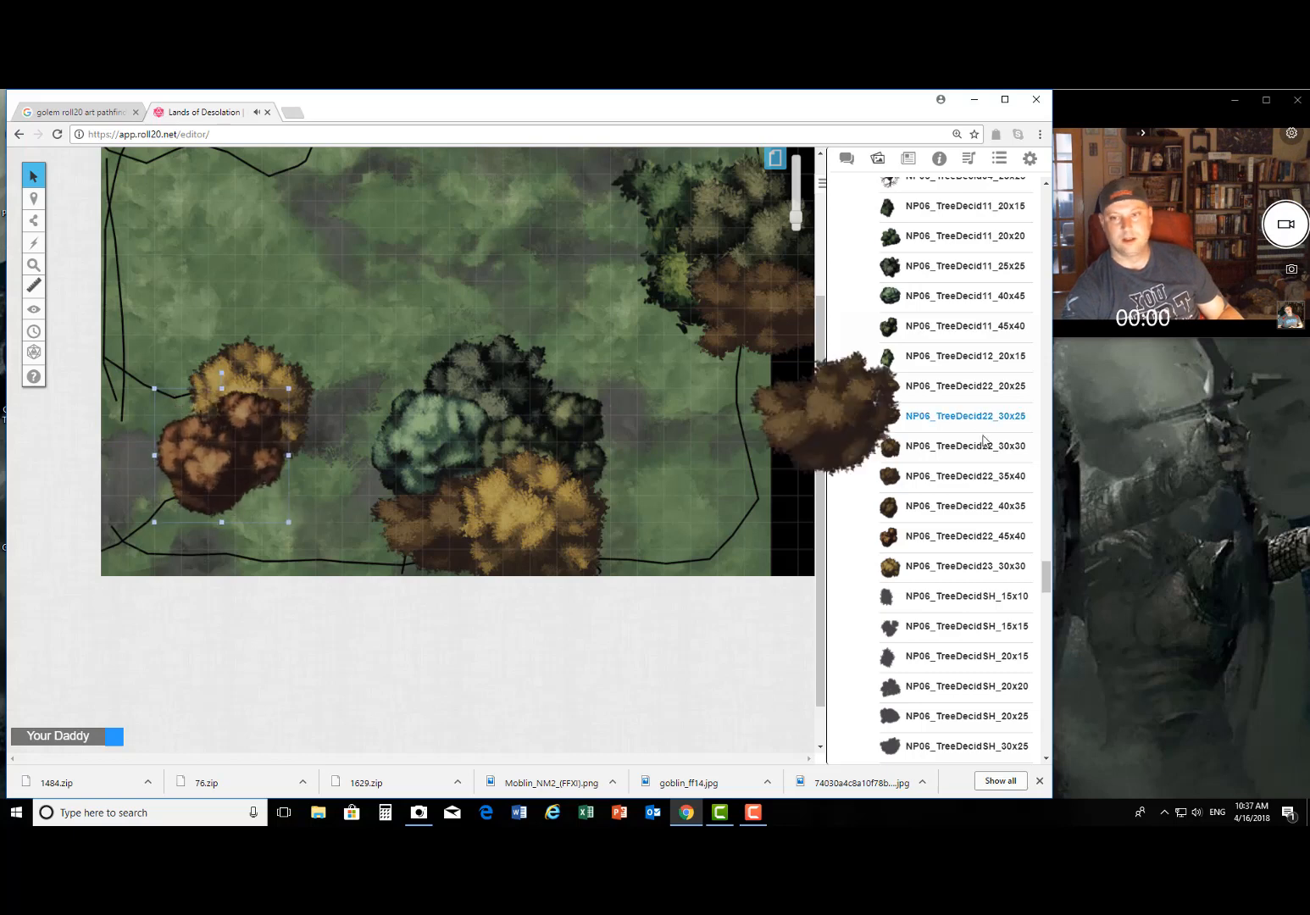
Step: Extend the lower-left cluster to the map edge with NP06_TreeDecid22_30x30 and NP06_TreeDecid11_45x40, each about 5 by 5 grid squares
drag(927, 447, 144, 364)
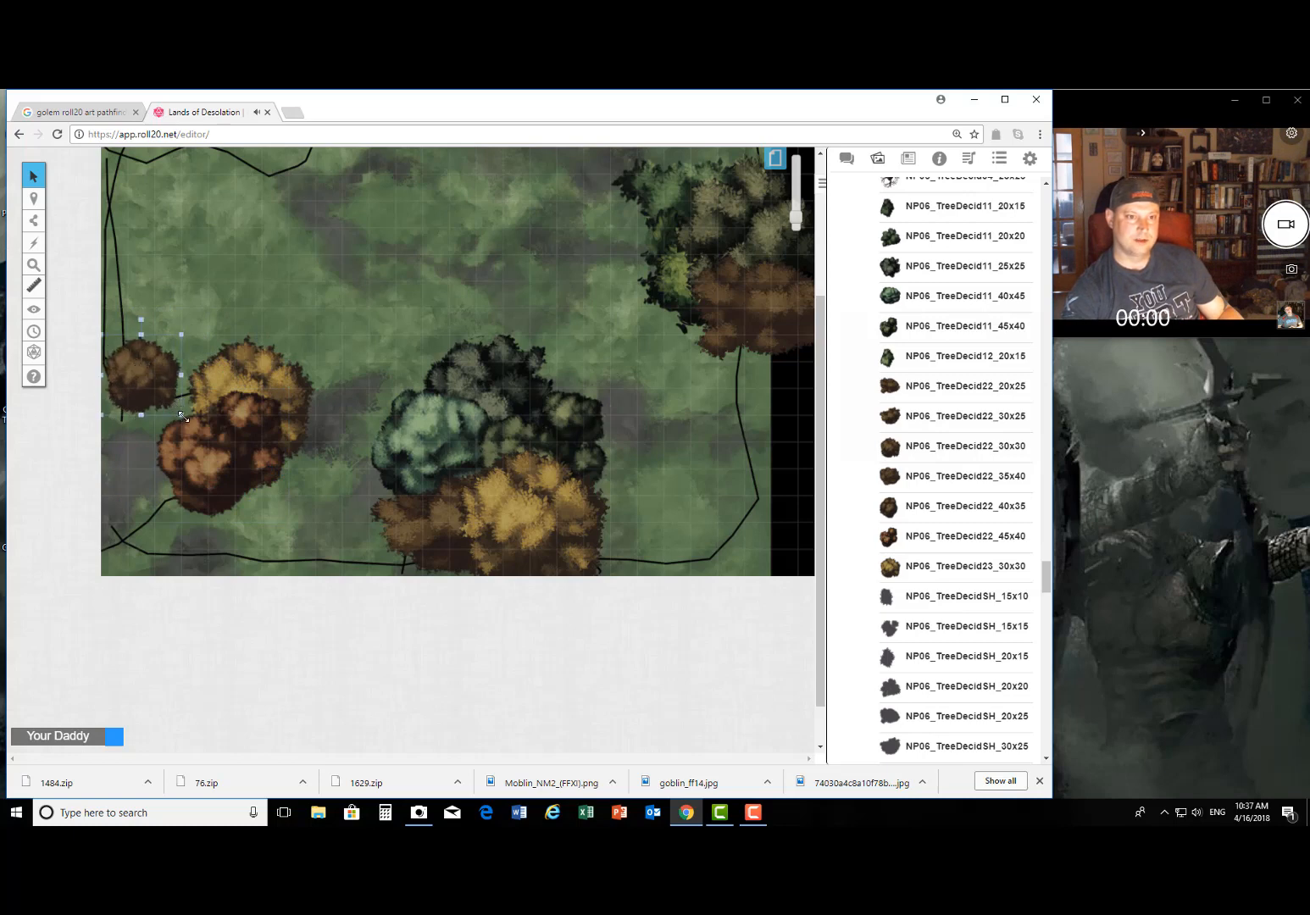
drag(183, 415, 232, 458)
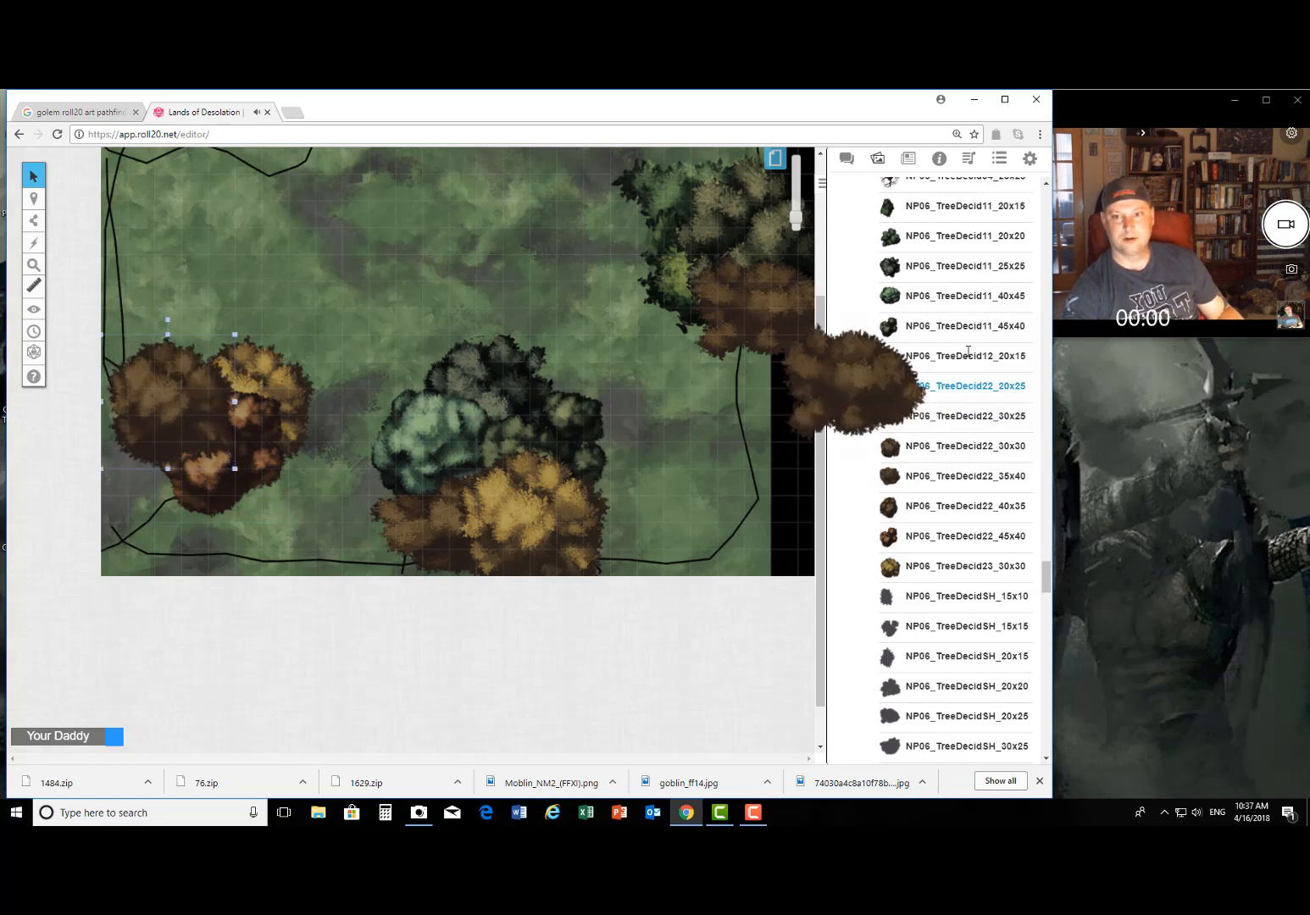
drag(954, 329, 194, 413)
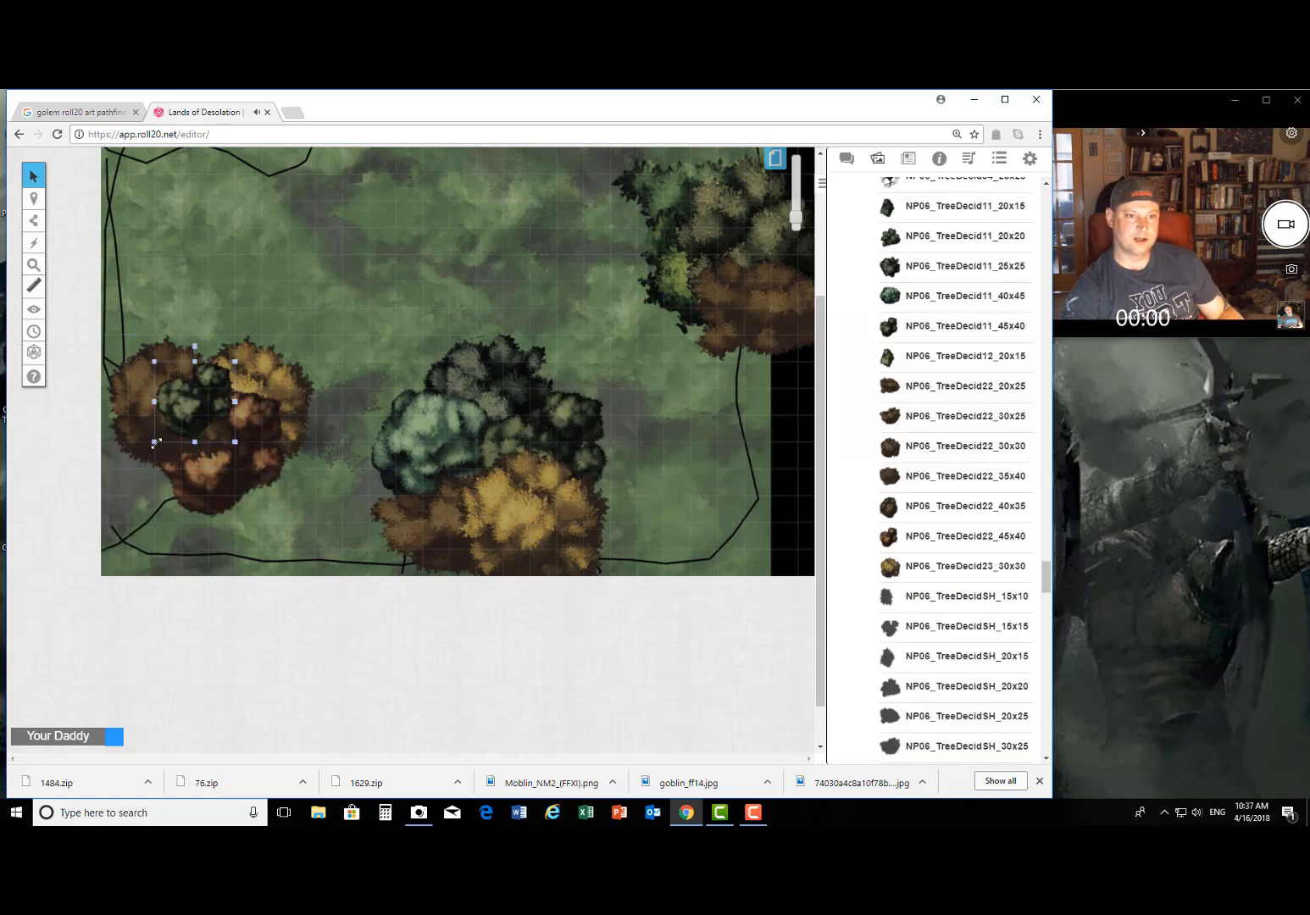
drag(154, 441, 147, 507)
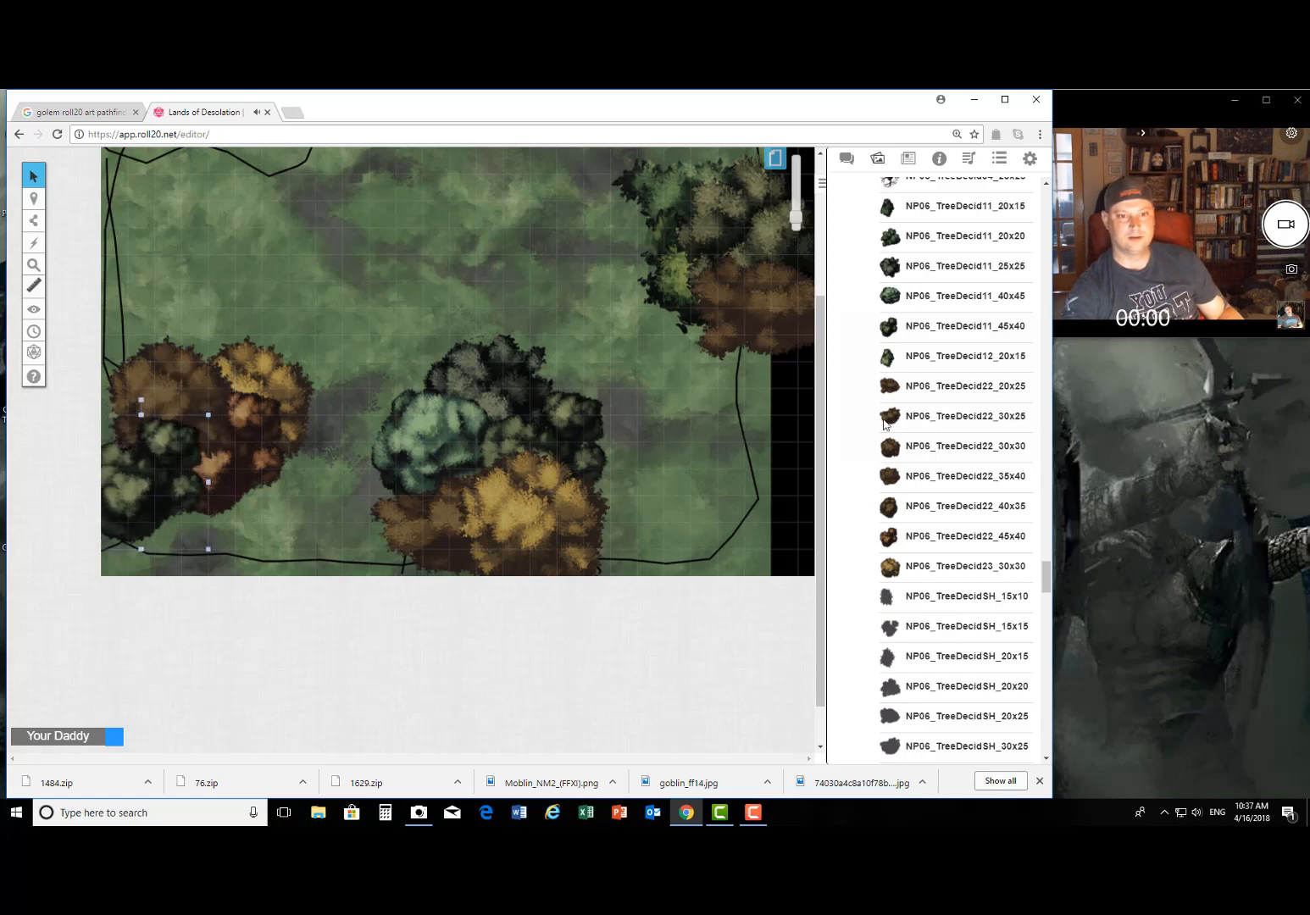
Step: Add an enlarged NP06_TreeDecid11_20x20 tree to the lower-left cluster, moved against the map's left edge
mouse_move(939, 332)
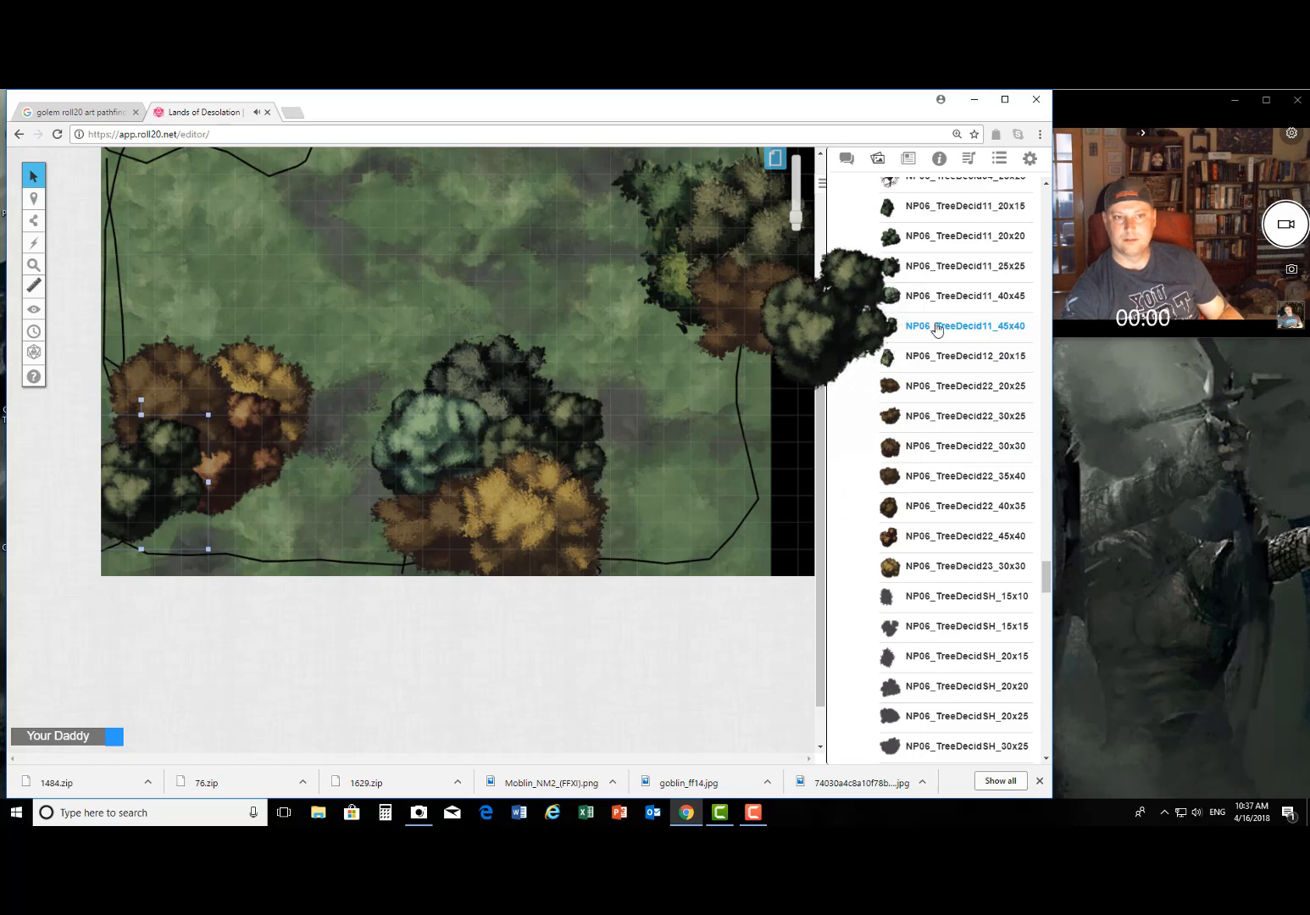
drag(932, 238, 329, 418)
drag(272, 359, 135, 407)
Step: Place NP06_TreeDecid22_35x40 on the upper-left corner outline and overlap it with NP06_TreeDecid12_20x15 at about 4 by 7 grid squares
scroll(432, 446, up, 4)
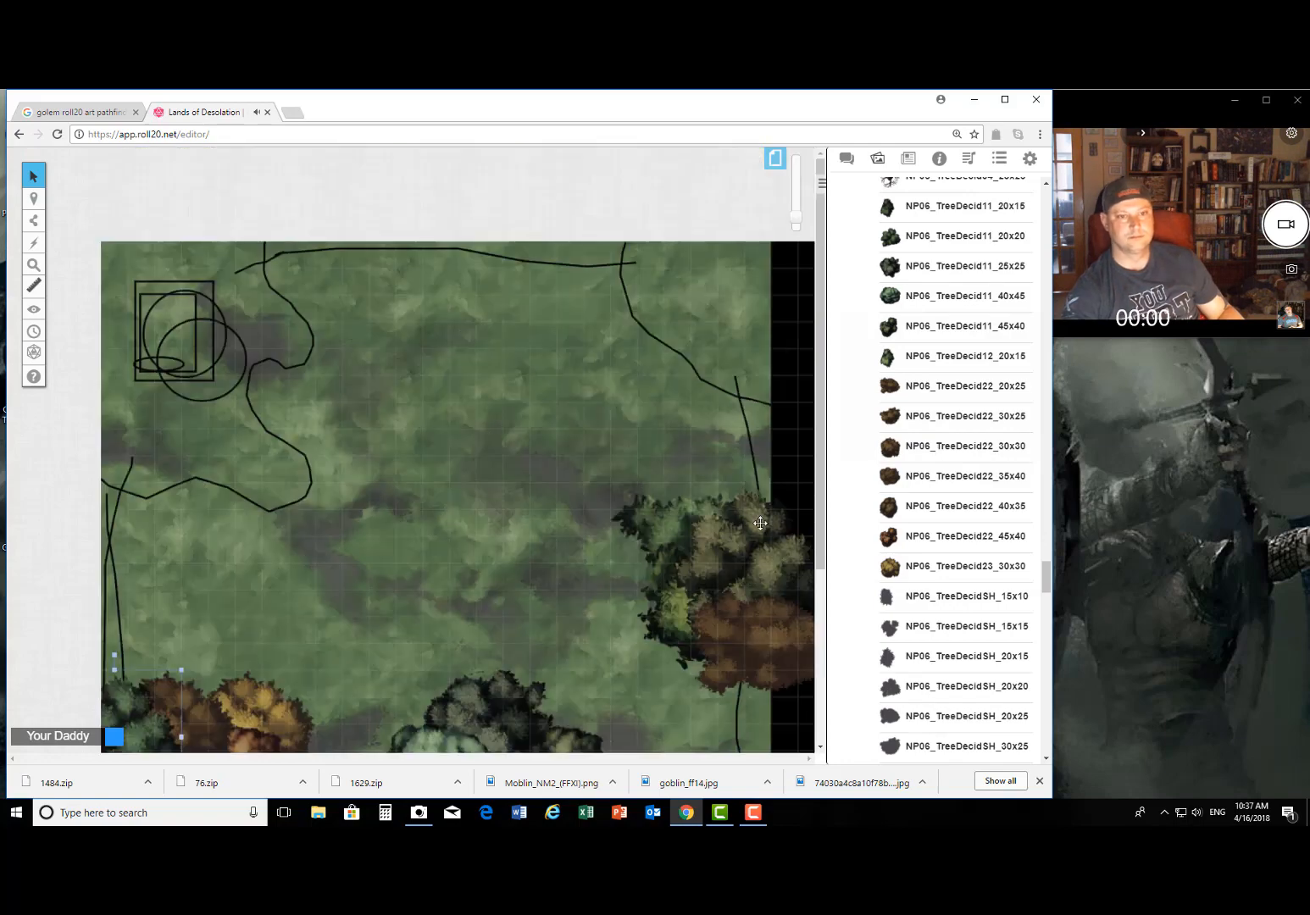
drag(951, 475, 345, 415)
drag(928, 356, 335, 481)
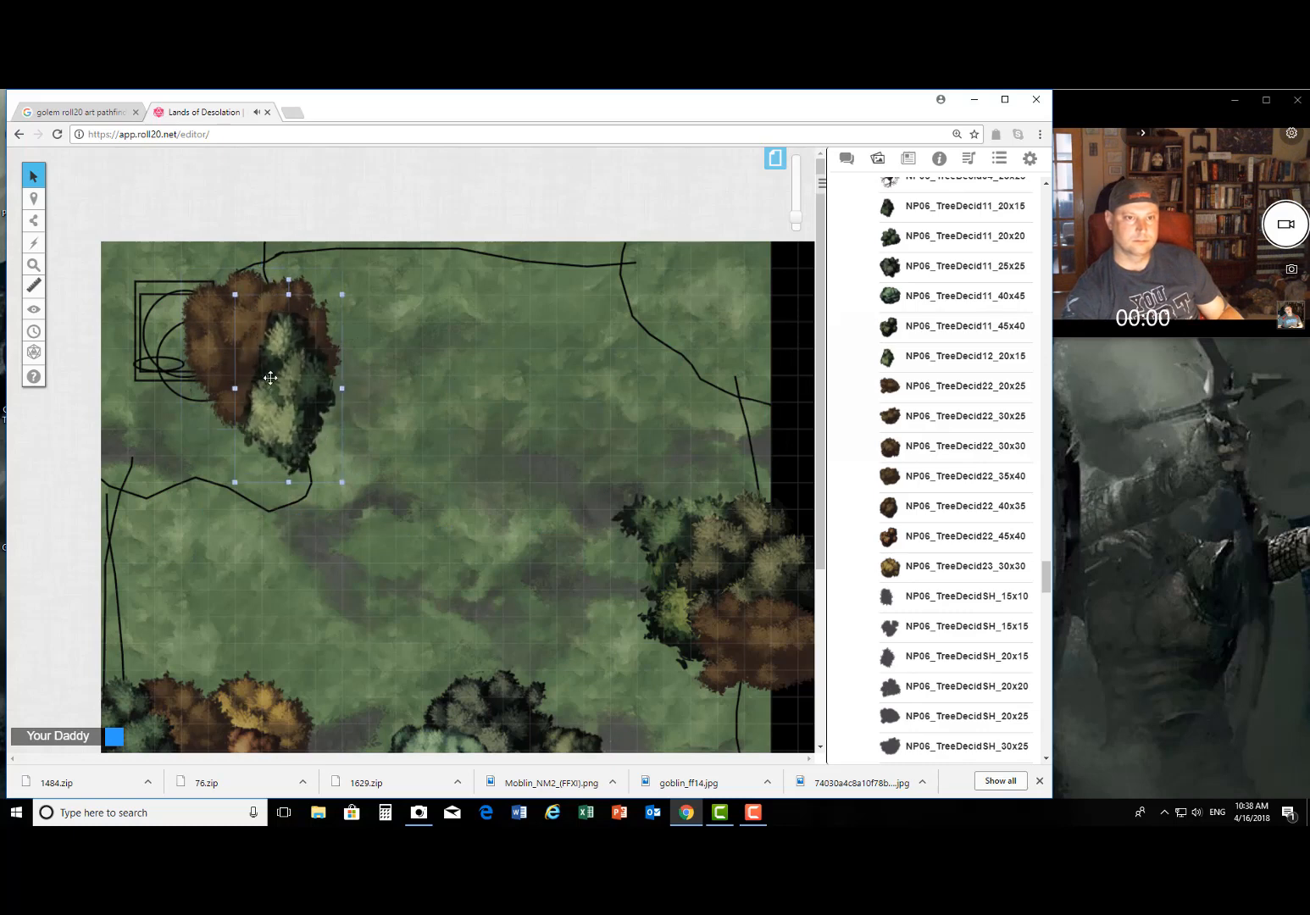
drag(268, 377, 227, 385)
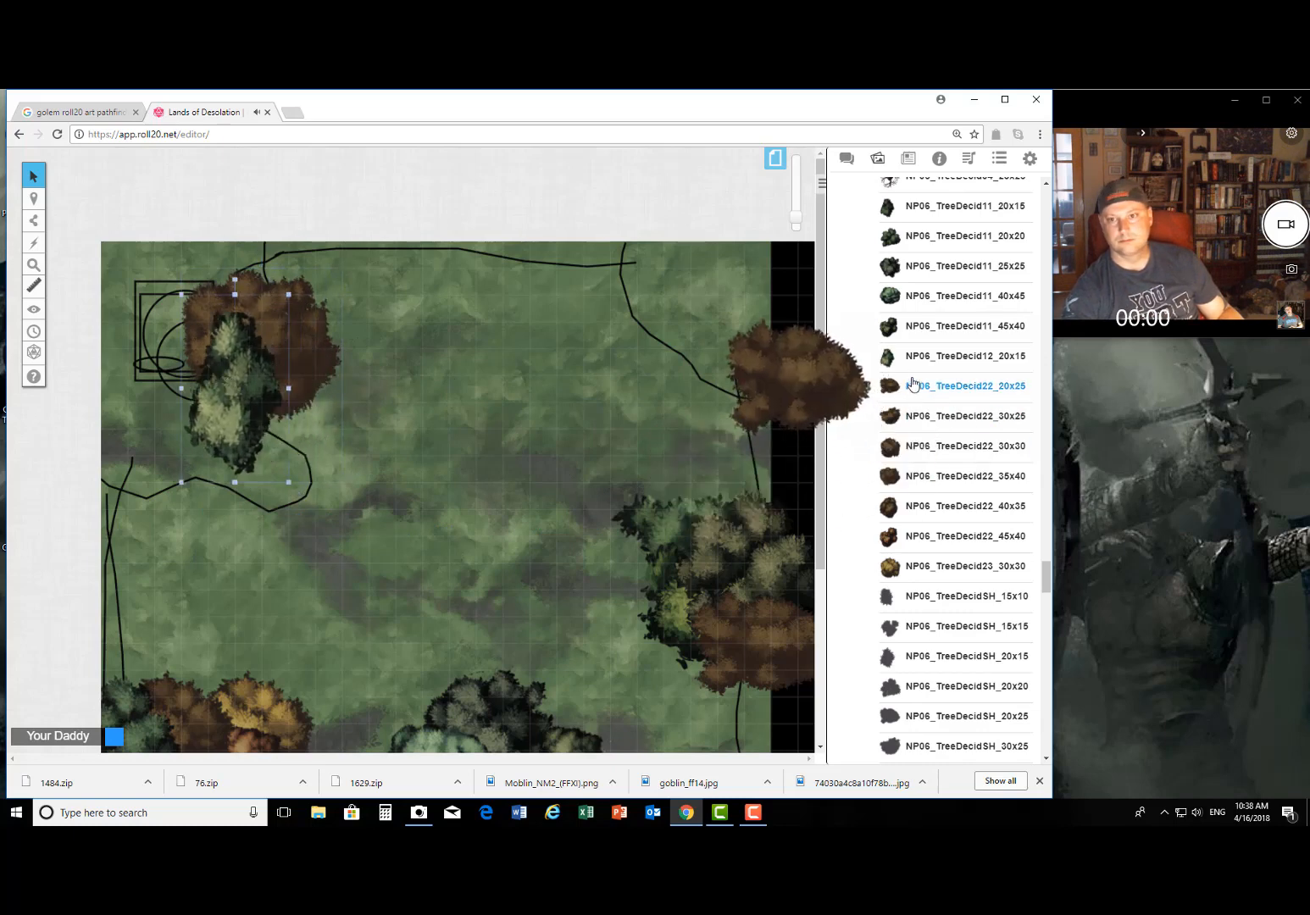
Step: Add the NP06_TreeDecid01_30x30 tree on the left side of the upper-left cluster at about 5 by 5 grid squares
scroll(940, 462, down, 3)
scroll(938, 457, up, 4)
scroll(937, 455, up, 5)
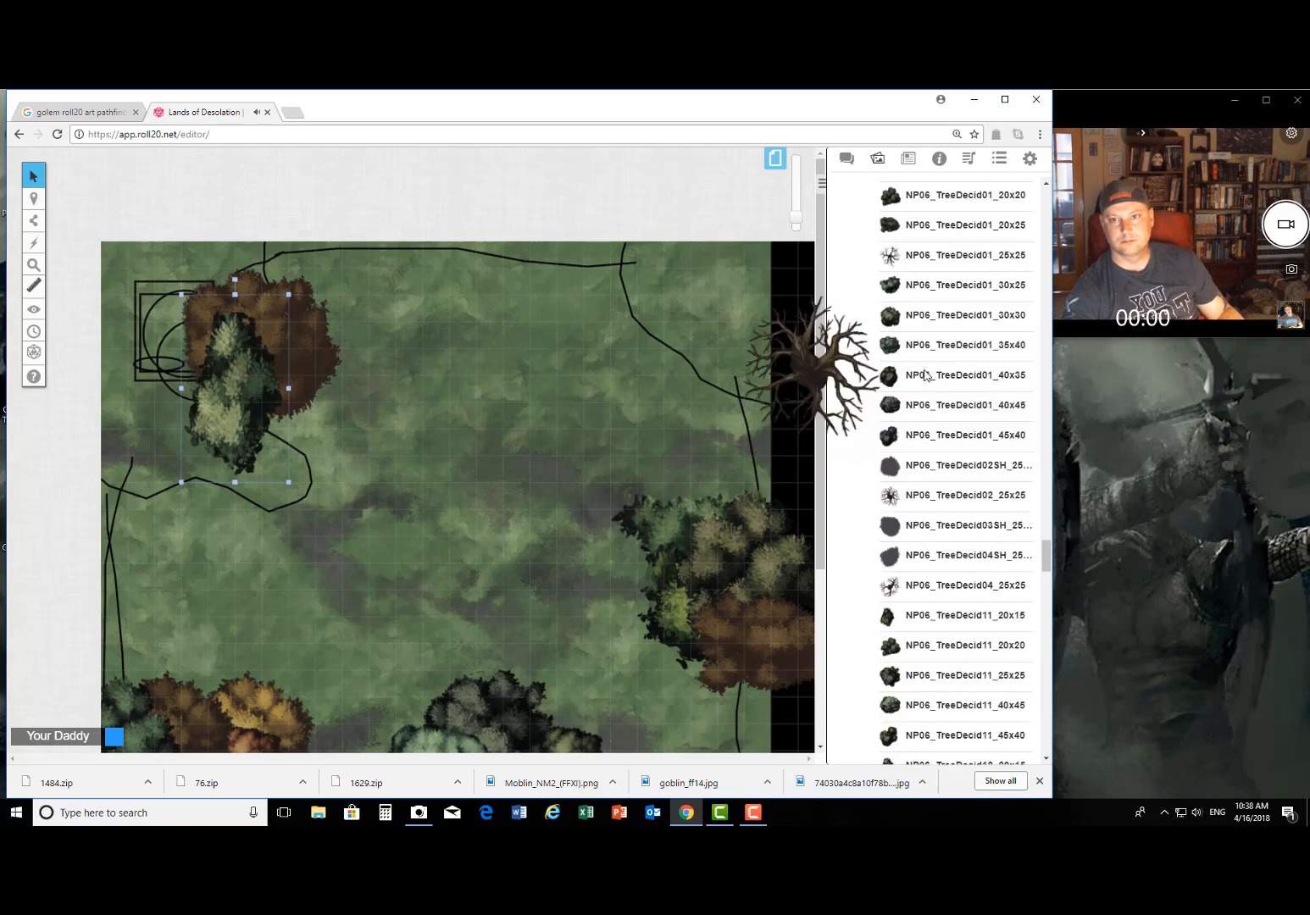
drag(936, 315, 263, 453)
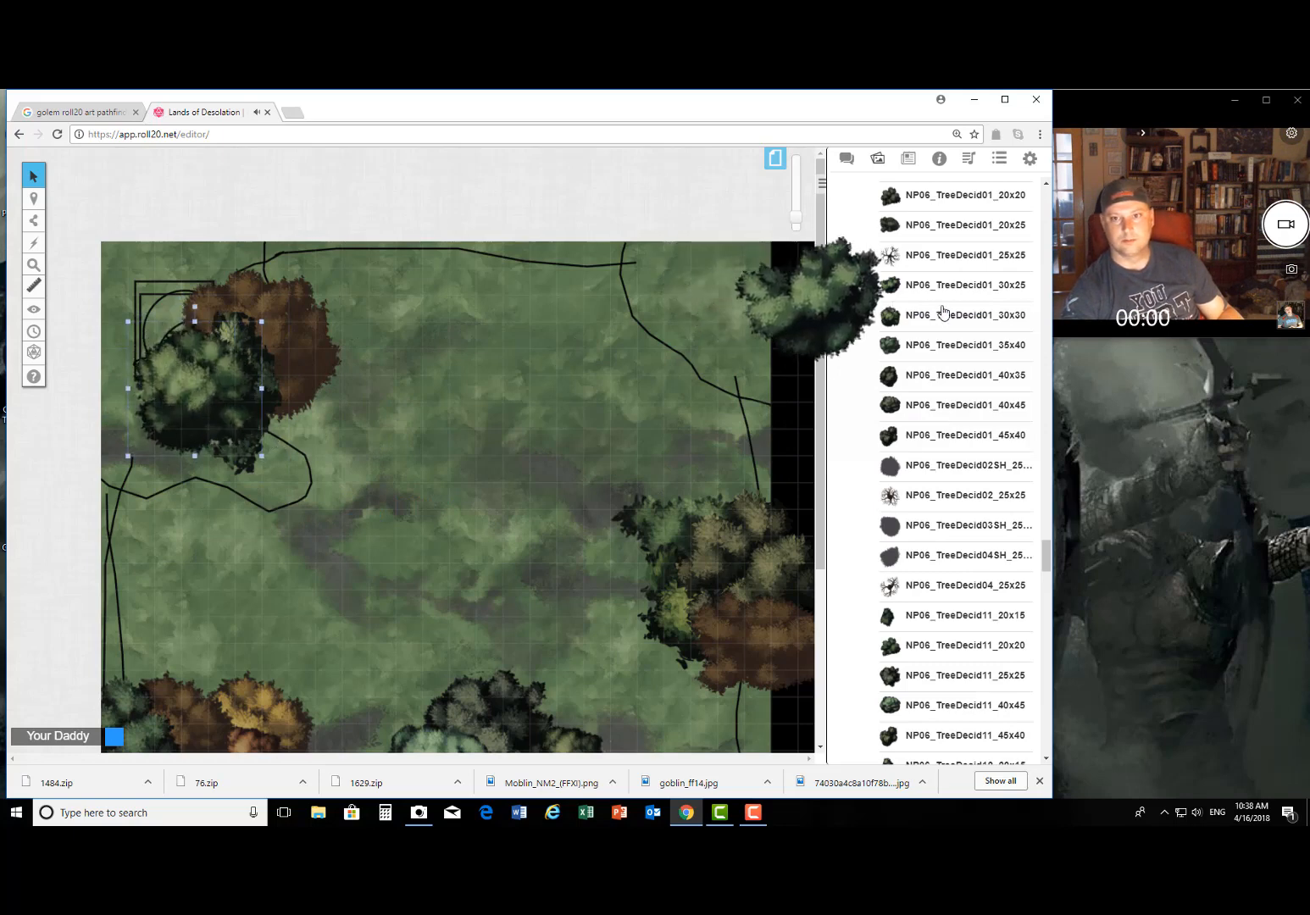
Step: Cover the upper-left outline's lower curve with a wide dark tree and its top with NP06_TreeDecid01_20x20 at about 7 by 7 grid squares
drag(953, 314, 342, 510)
drag(954, 195, 167, 409)
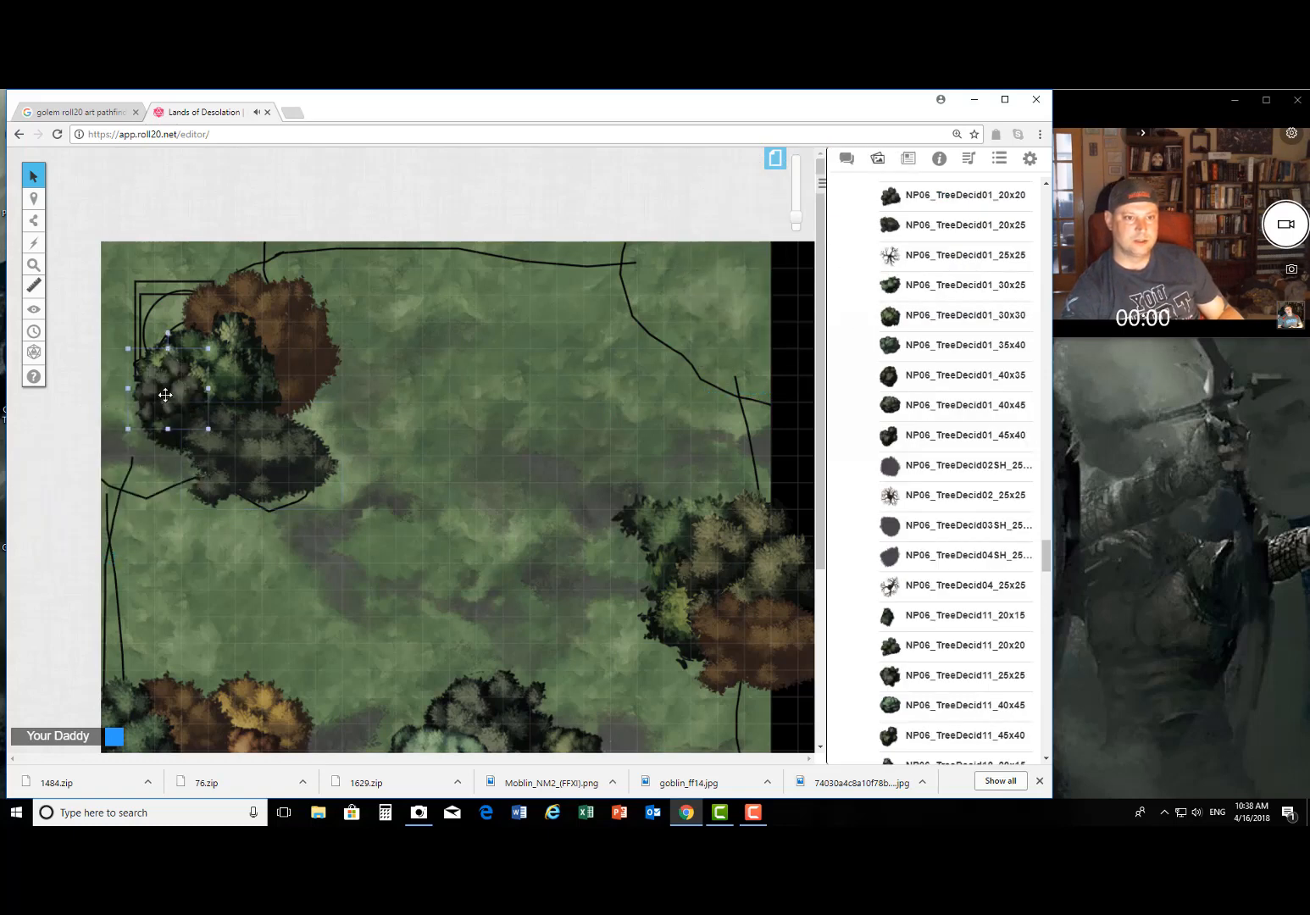
drag(208, 430, 234, 286)
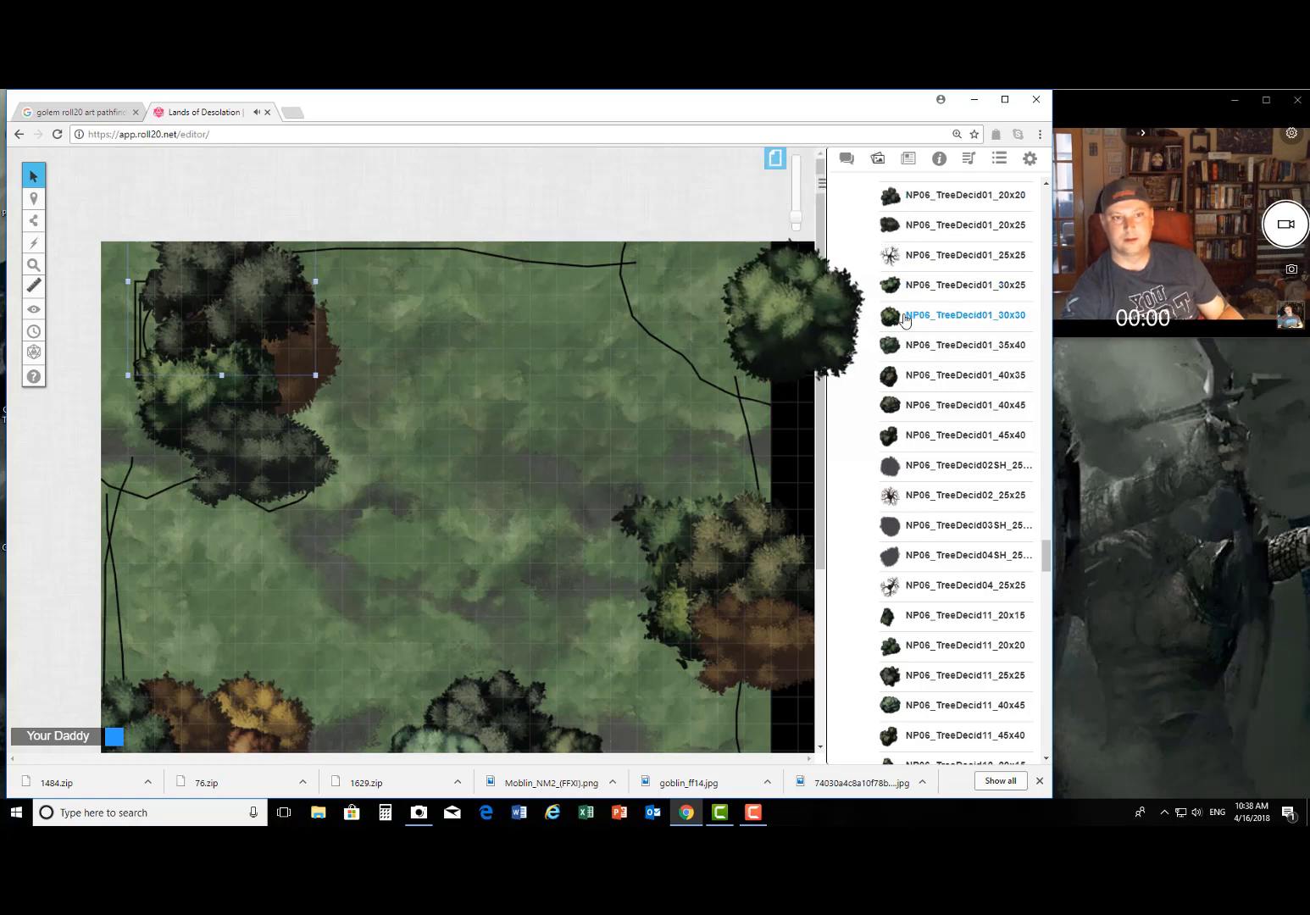
Step: Place the NP06_TreeDecid012_45x40 tree over the upper-left cluster at about 6 by 6 grid squares, moved against the map's left edge
scroll(916, 254, up, 3)
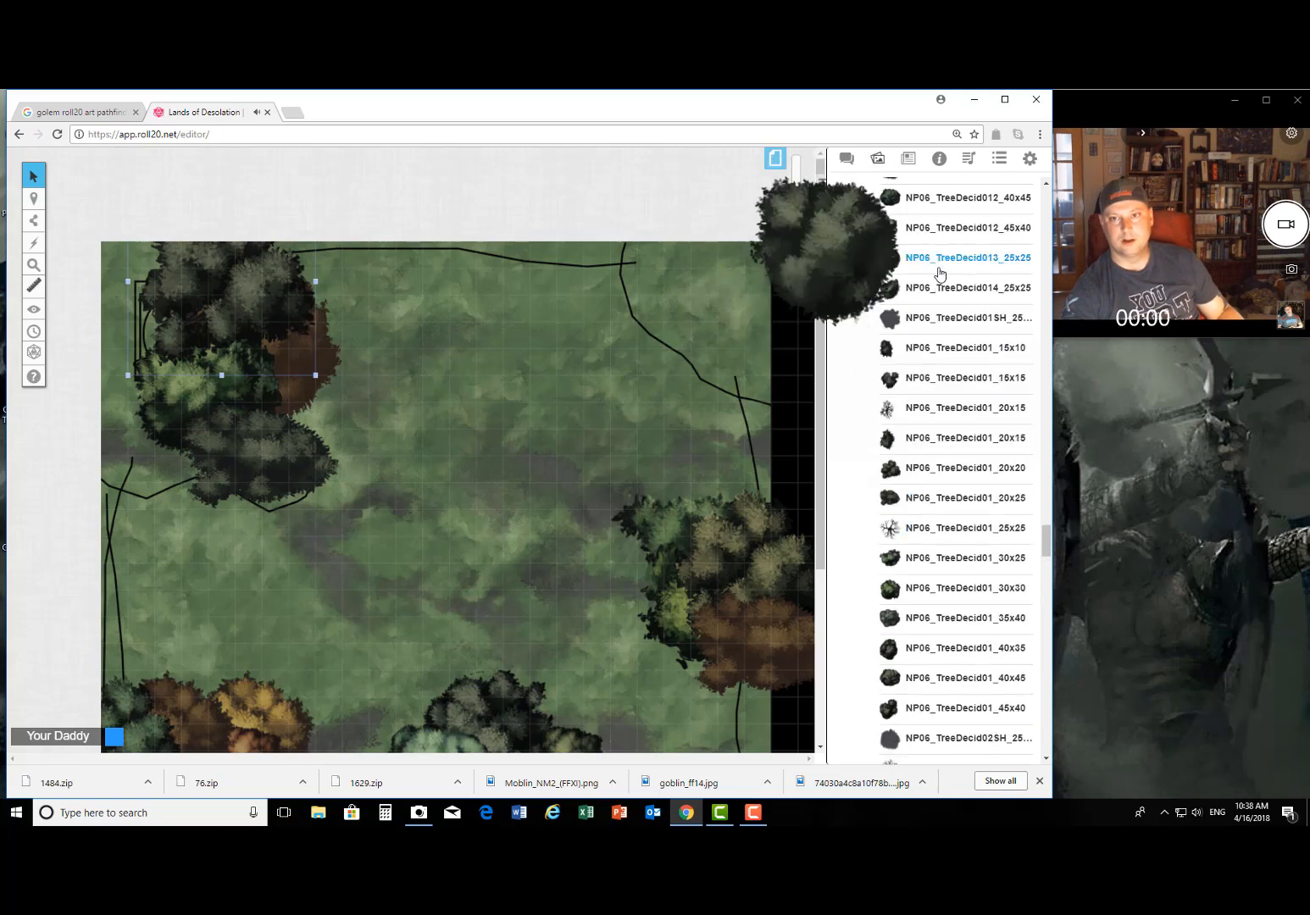
drag(915, 231, 249, 527)
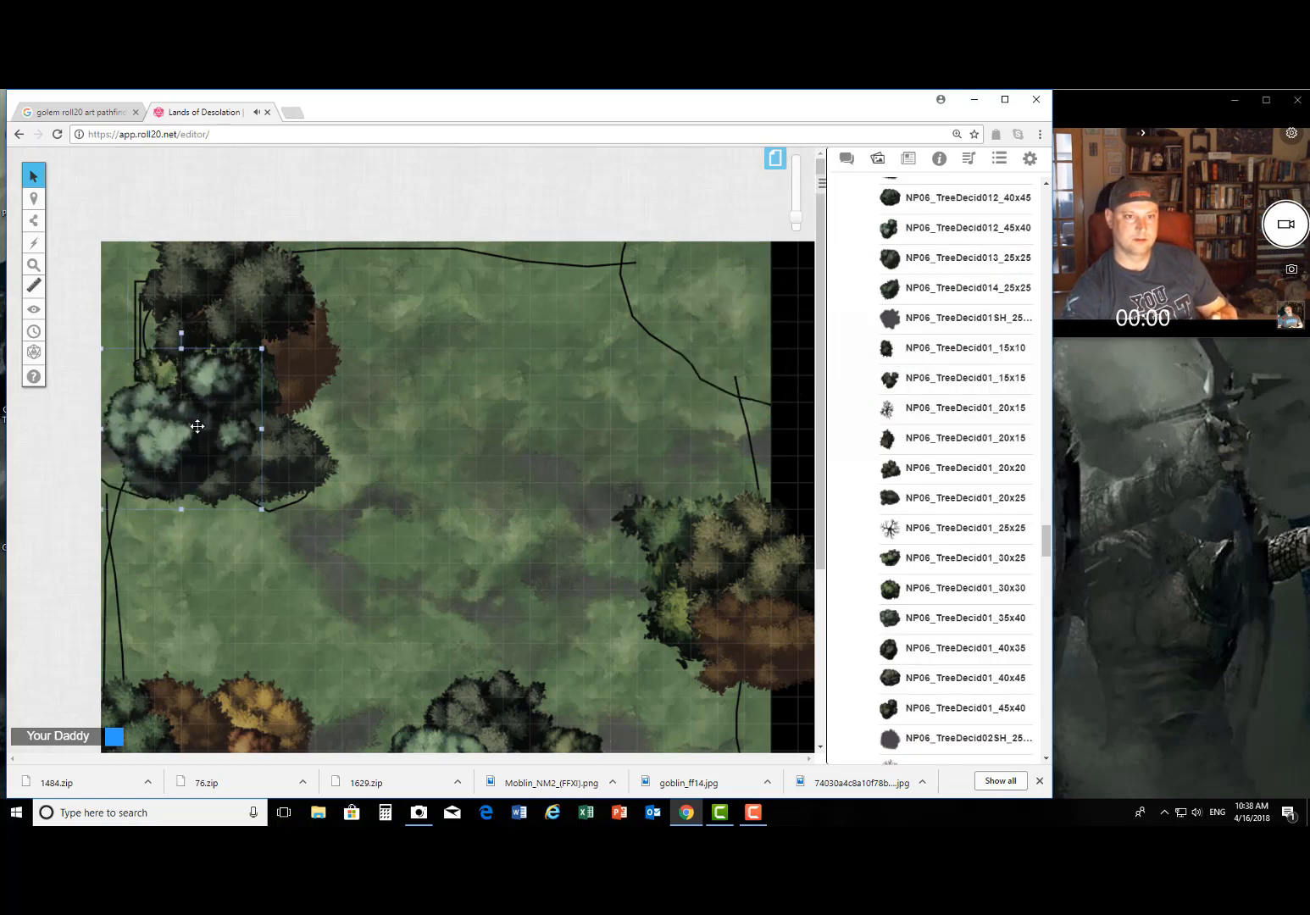
drag(198, 427, 160, 452)
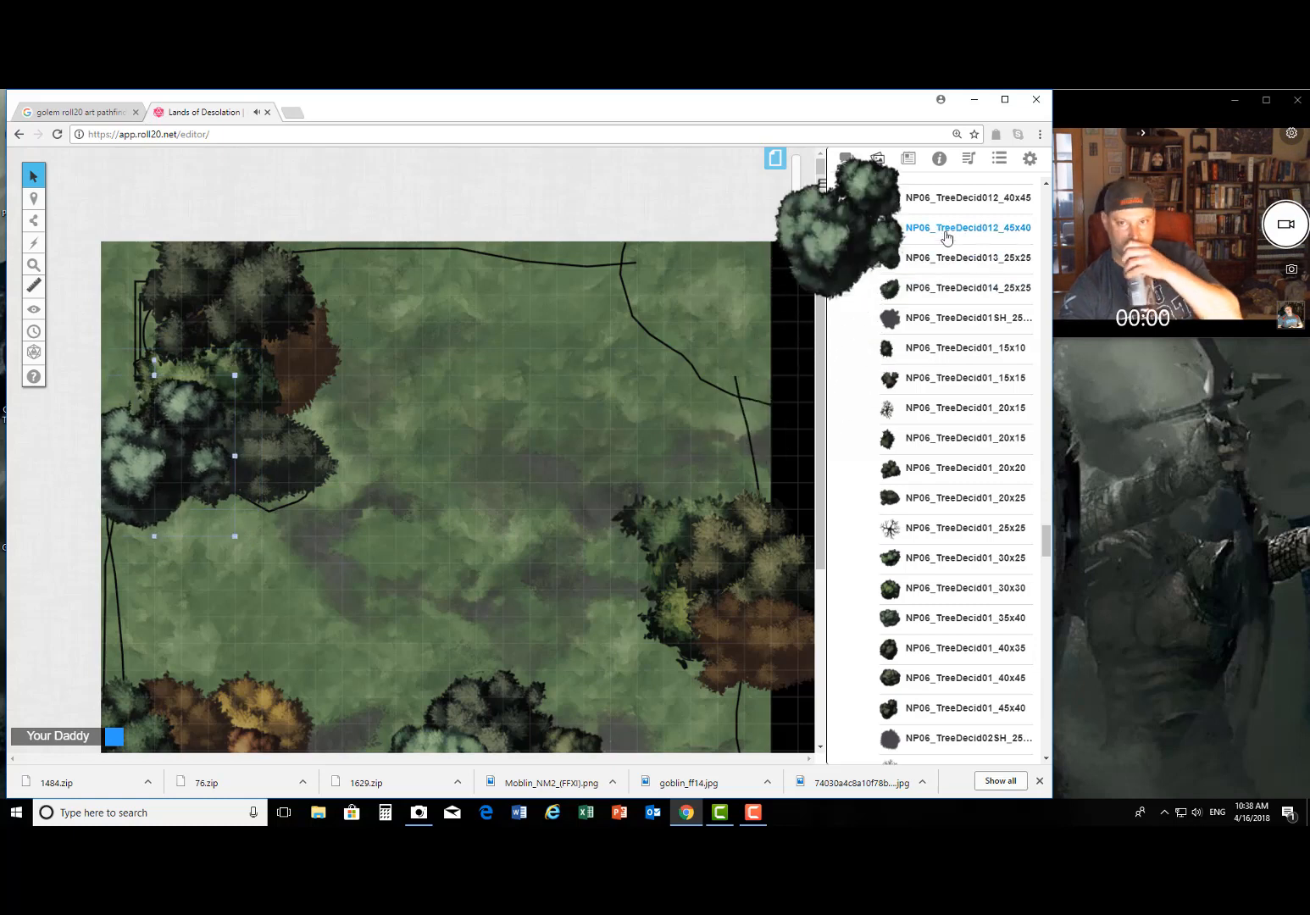
Step: Add NP06_TreeDecid012_20x20 at about 6 by 6 grid squares over the lower curve of the upper-left outline
scroll(945, 246, up, 3)
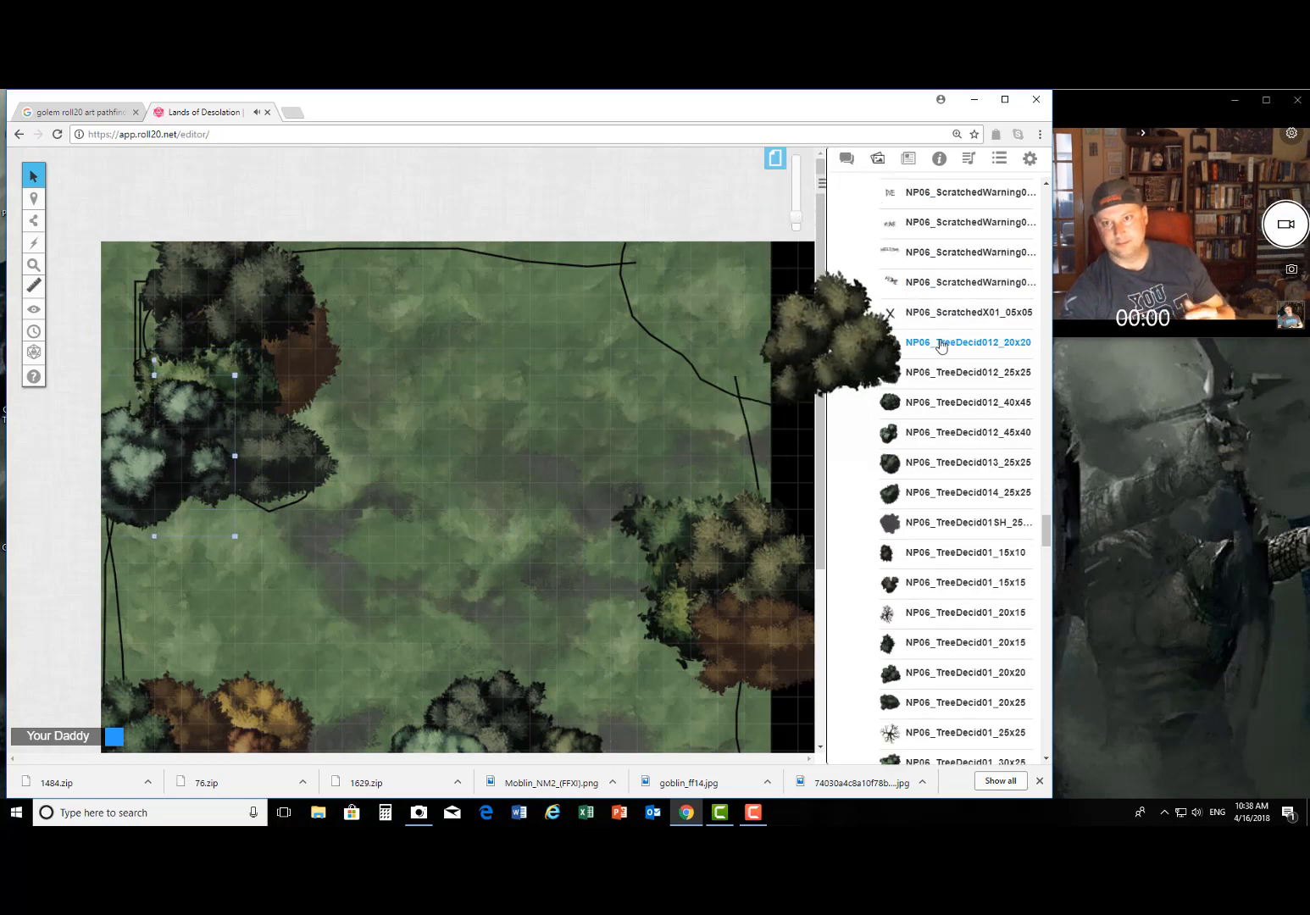
drag(939, 349, 415, 528)
drag(348, 477, 284, 485)
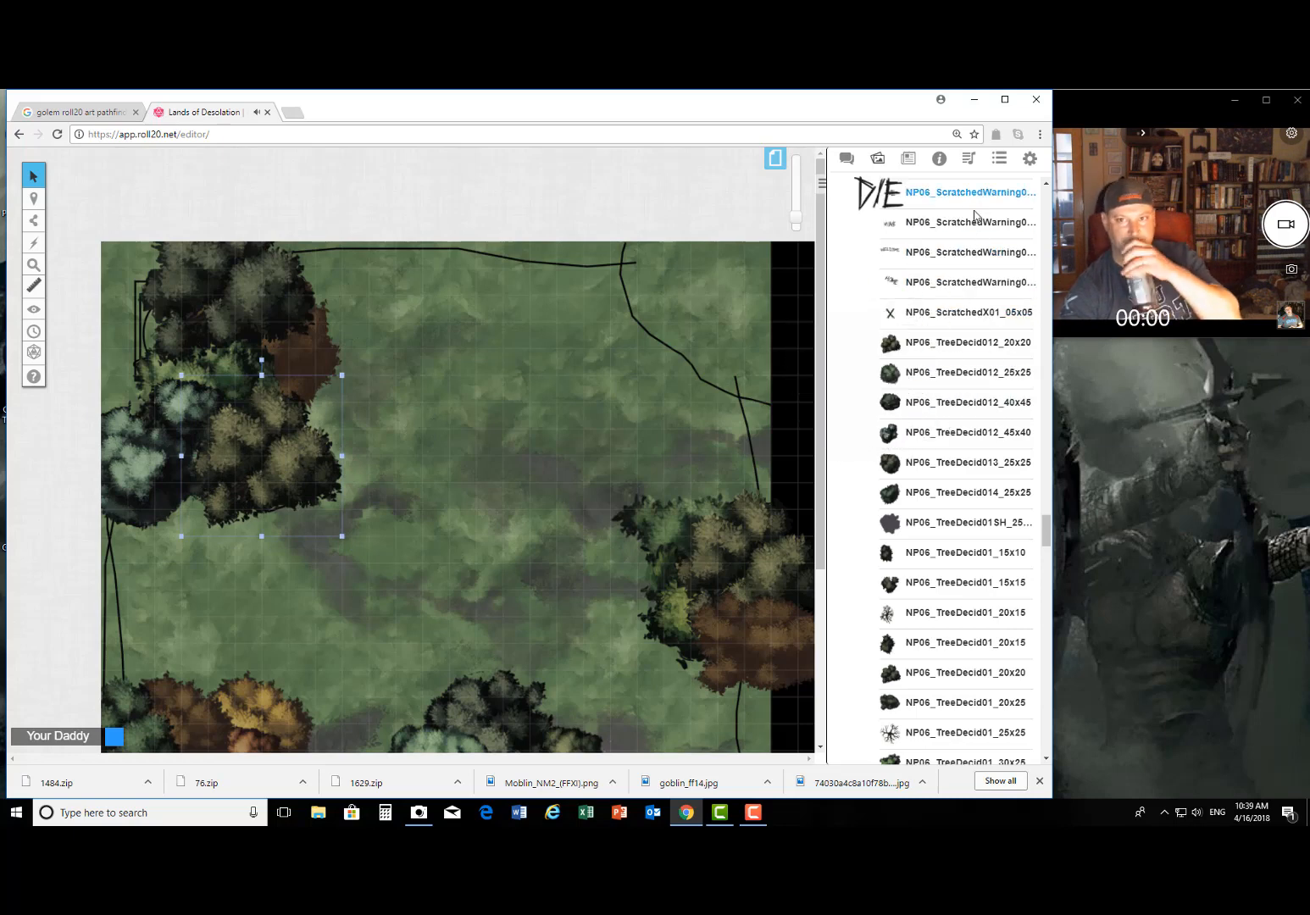
Step: Place NP06_TreeDecid01_20x20 on the start of the upper-right outline, against the top edge, at about 6 by 6 grid squares
scroll(958, 339, down, 4)
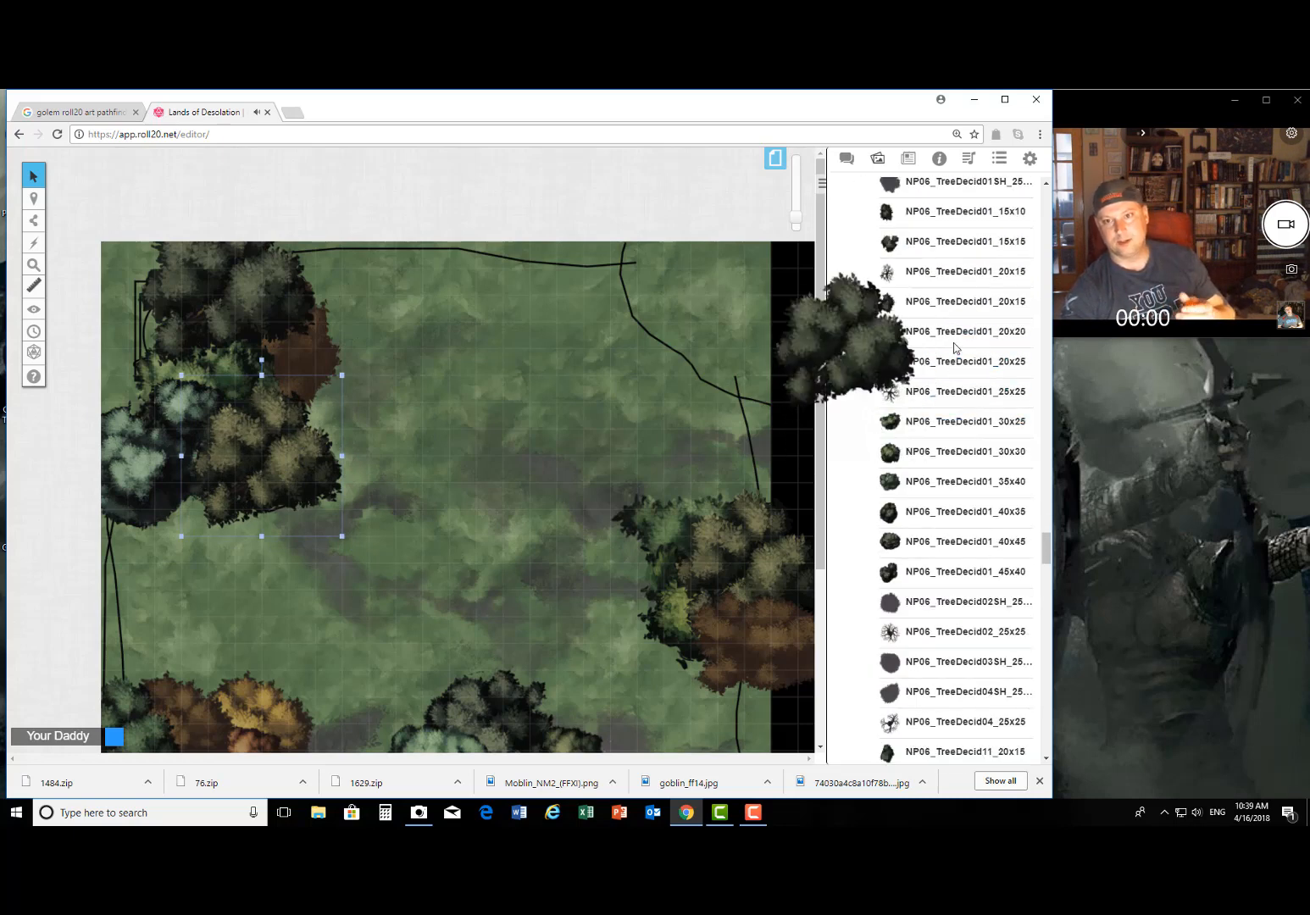
drag(956, 335, 584, 375)
drag(628, 311, 631, 295)
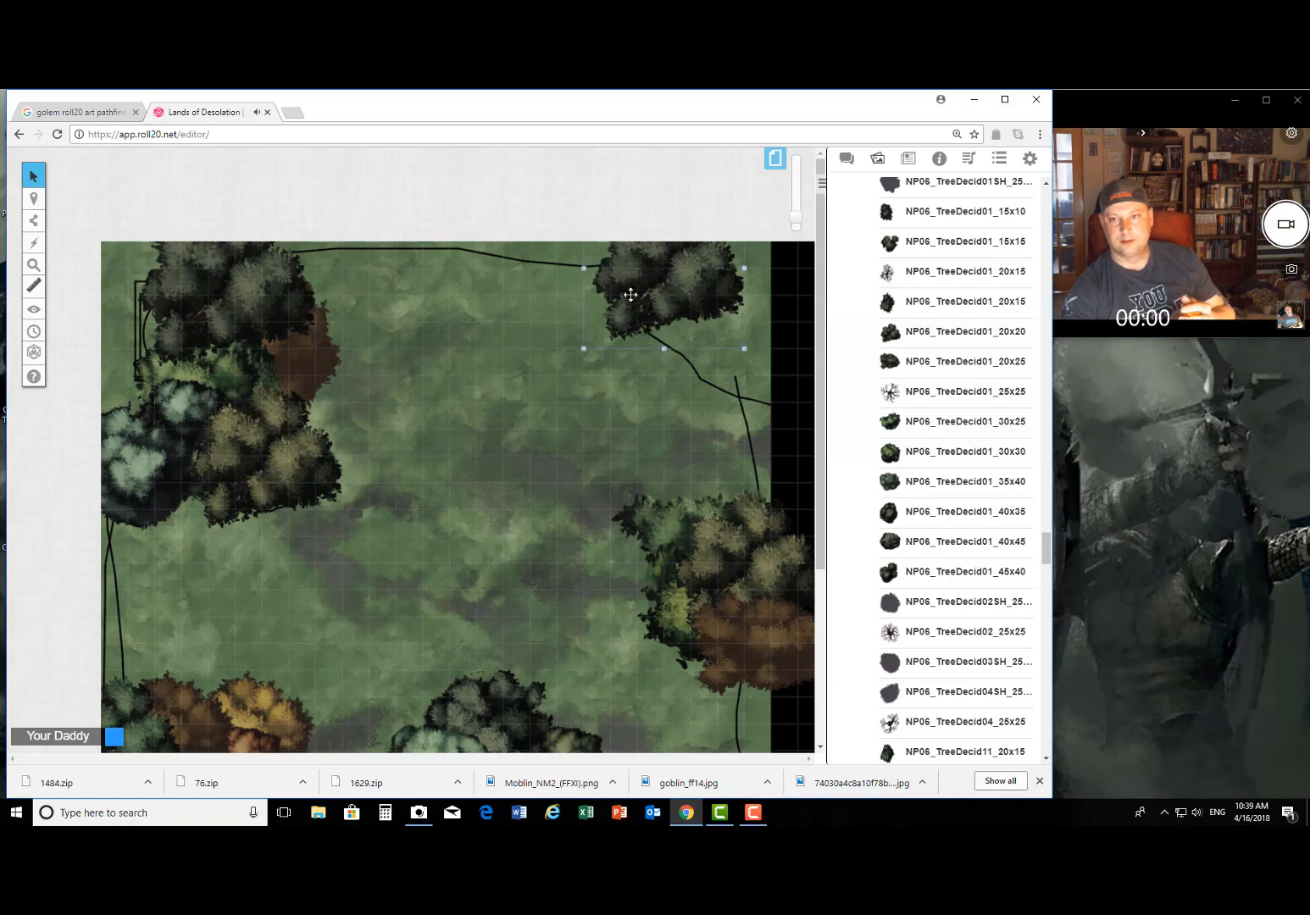
Step: Add NP06_TreeDecid22_30x30 to the upper-right cluster, enlarged to about 5 by 5 grid squares and moved down over the outline's left curve
scroll(924, 397, down, 2)
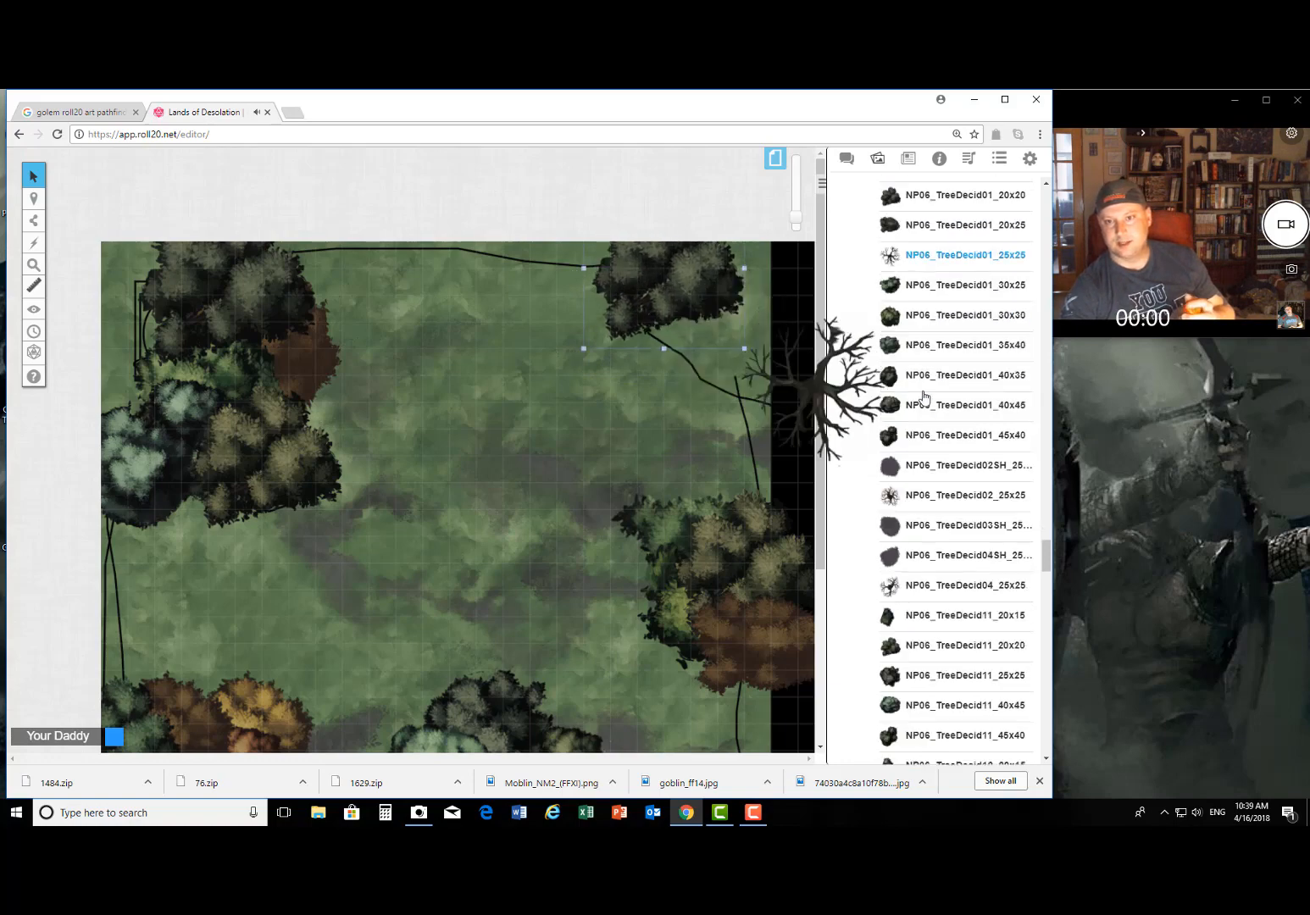
scroll(923, 397, down, 4)
drag(950, 583, 712, 298)
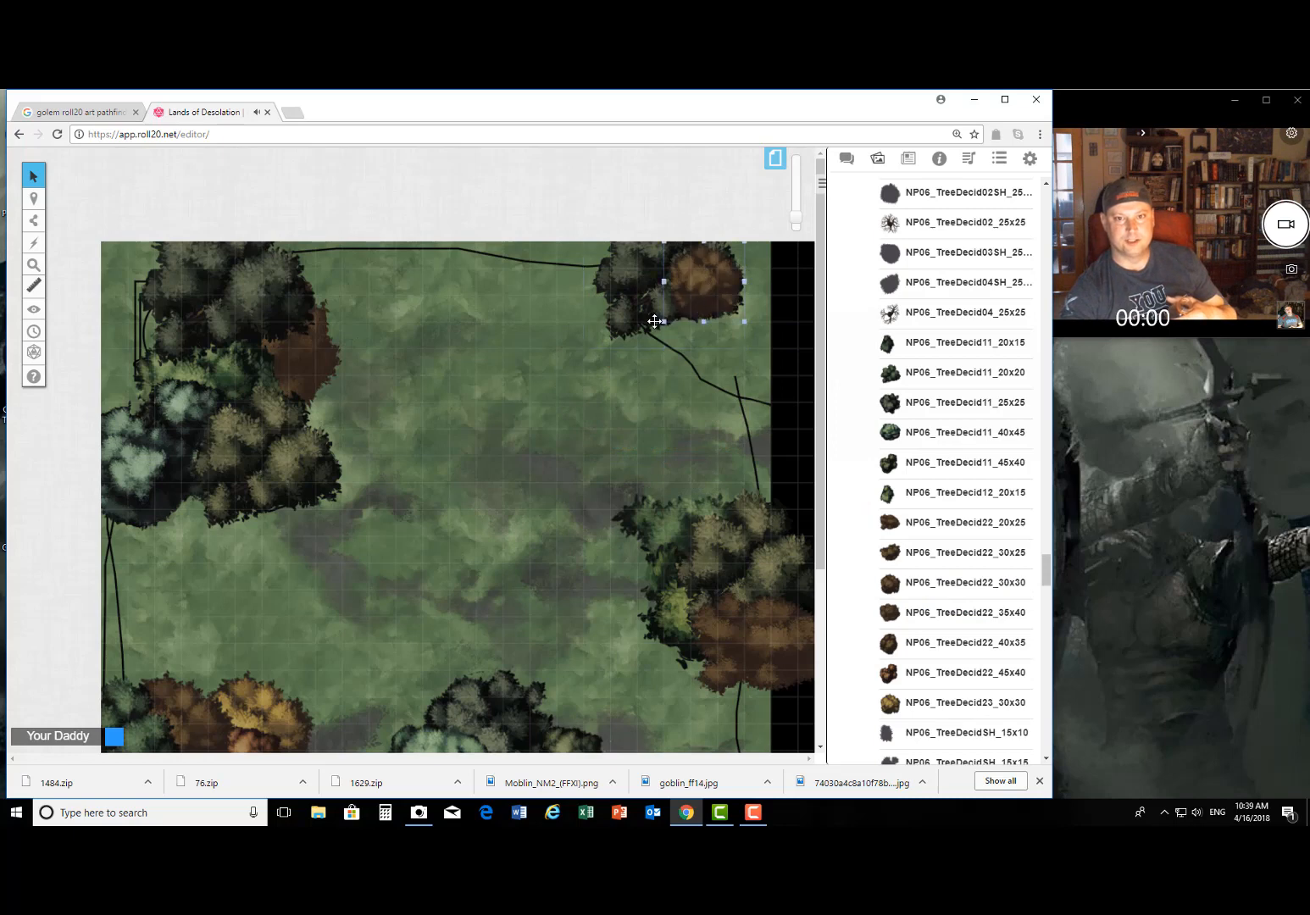
drag(665, 323, 610, 374)
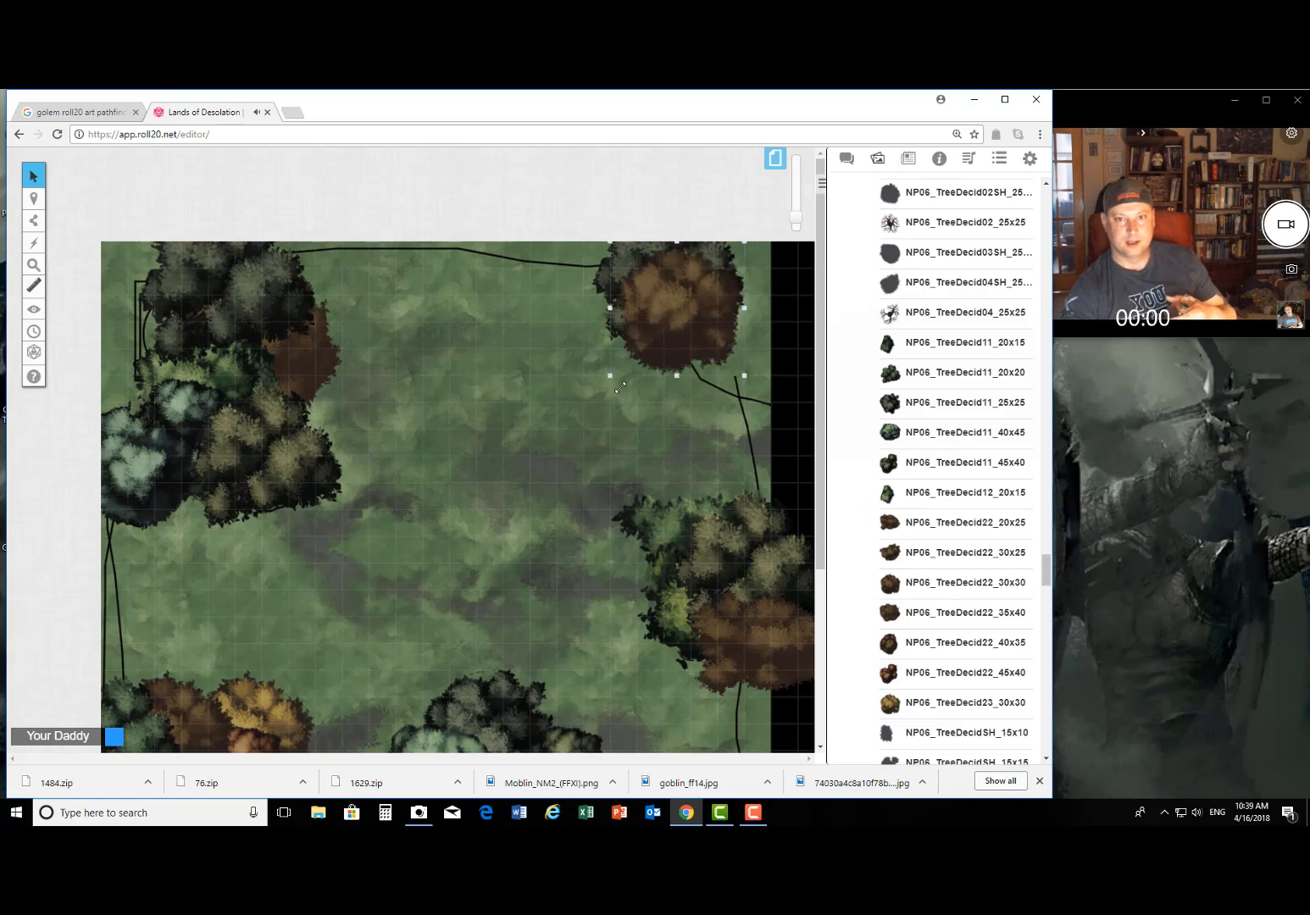
drag(715, 289, 688, 315)
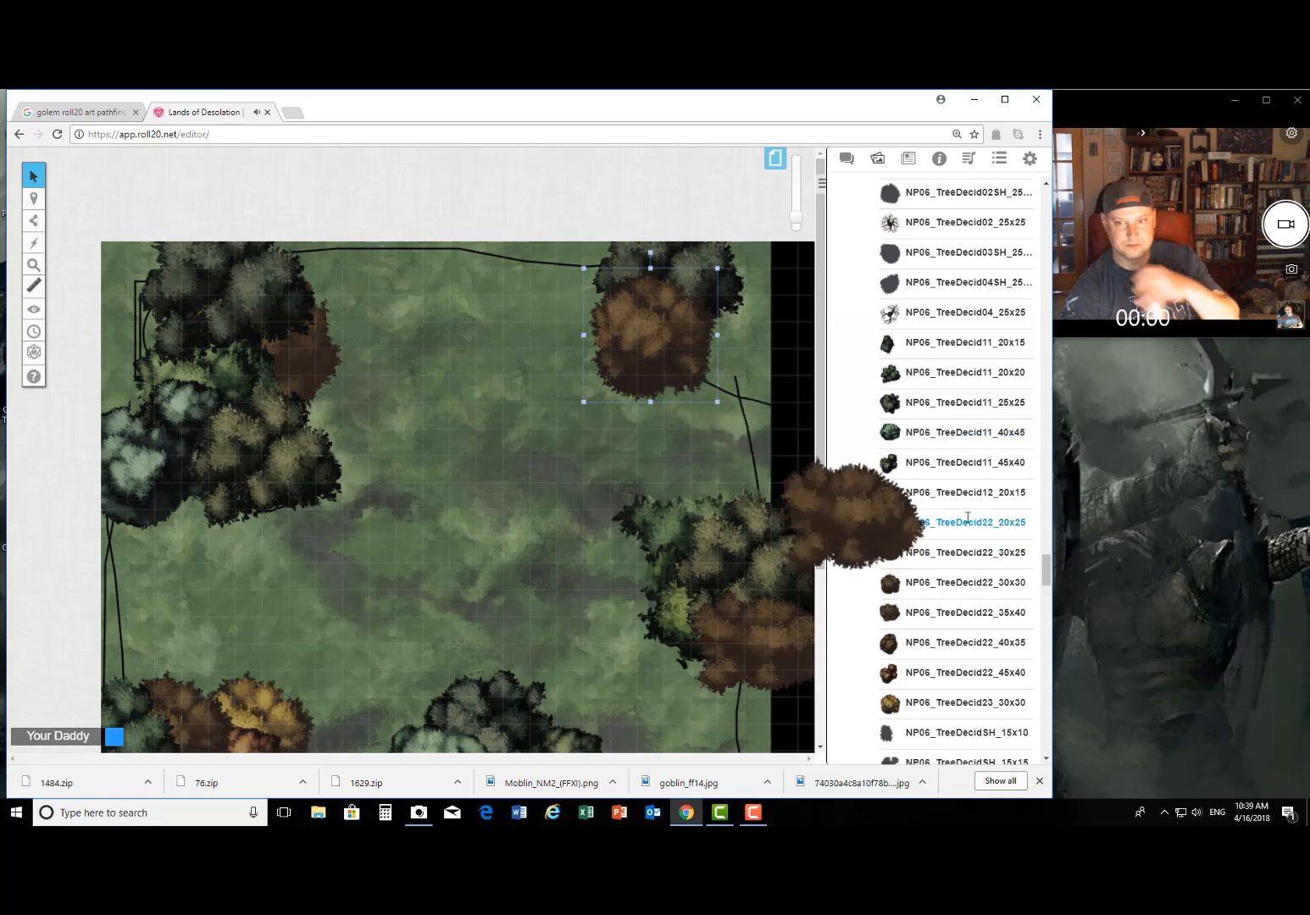
Step: Add NP06_TreeDecid12_20x15 on the right side of the upper-right cluster, enlarged to about 4 by 7 grid squares
drag(963, 496, 756, 320)
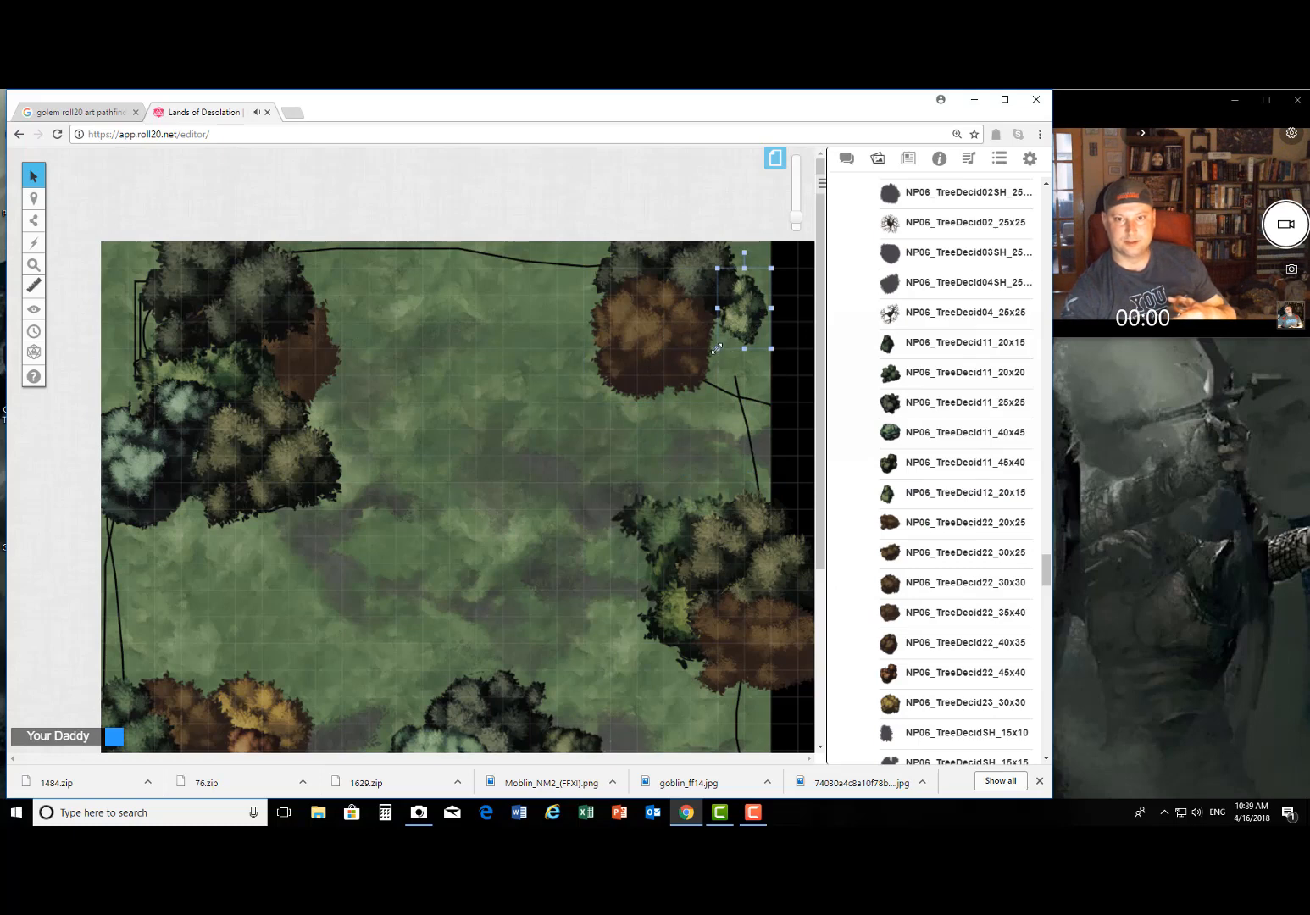
drag(717, 348, 664, 456)
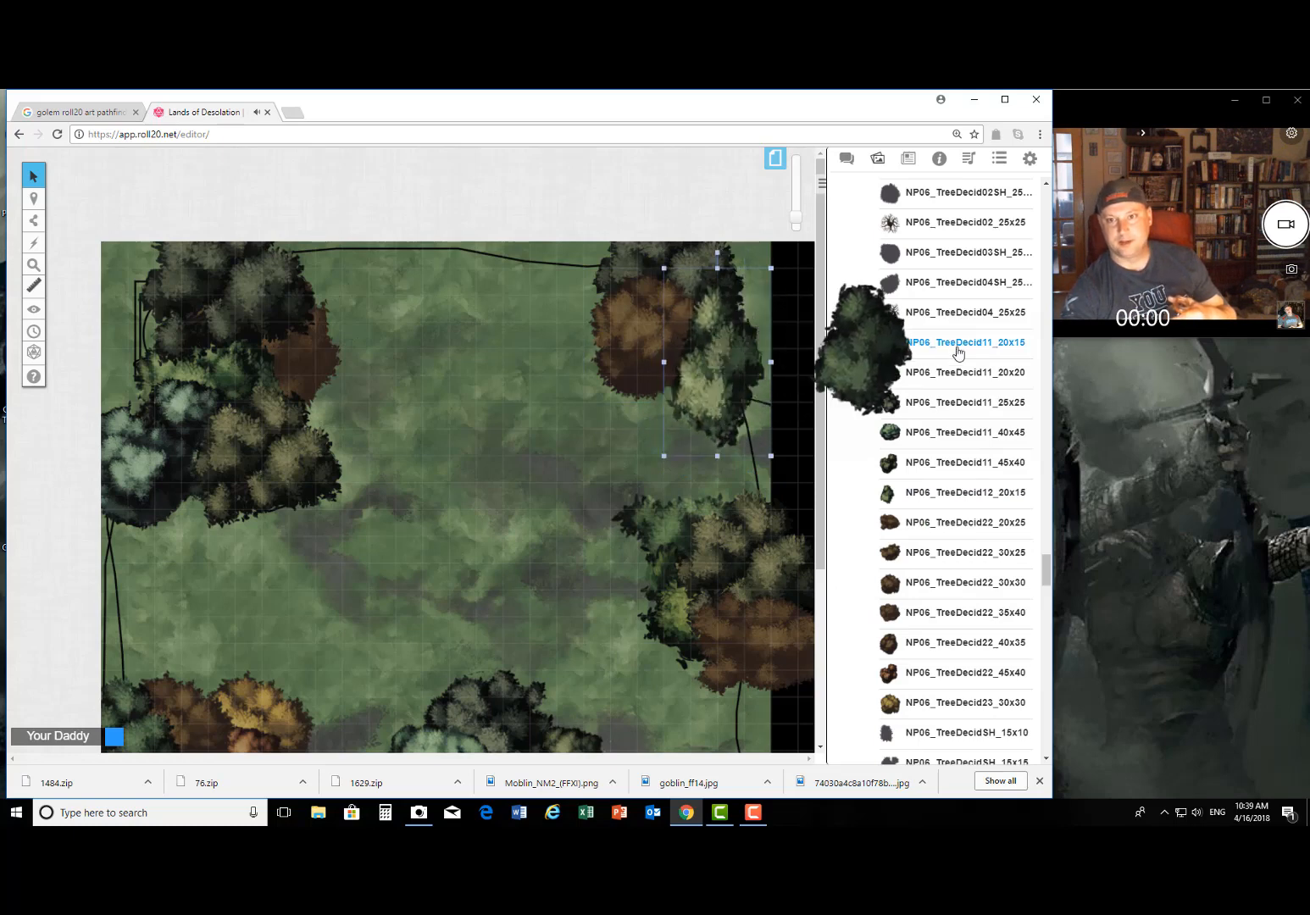
Step: Fill the upper-right corner with NP06_TreeDecid01_20x20 at about 5 by 5 grid squares and NP06_TreeDecid01_30x25 below it at about 5 by 4
scroll(940, 279, up, 5)
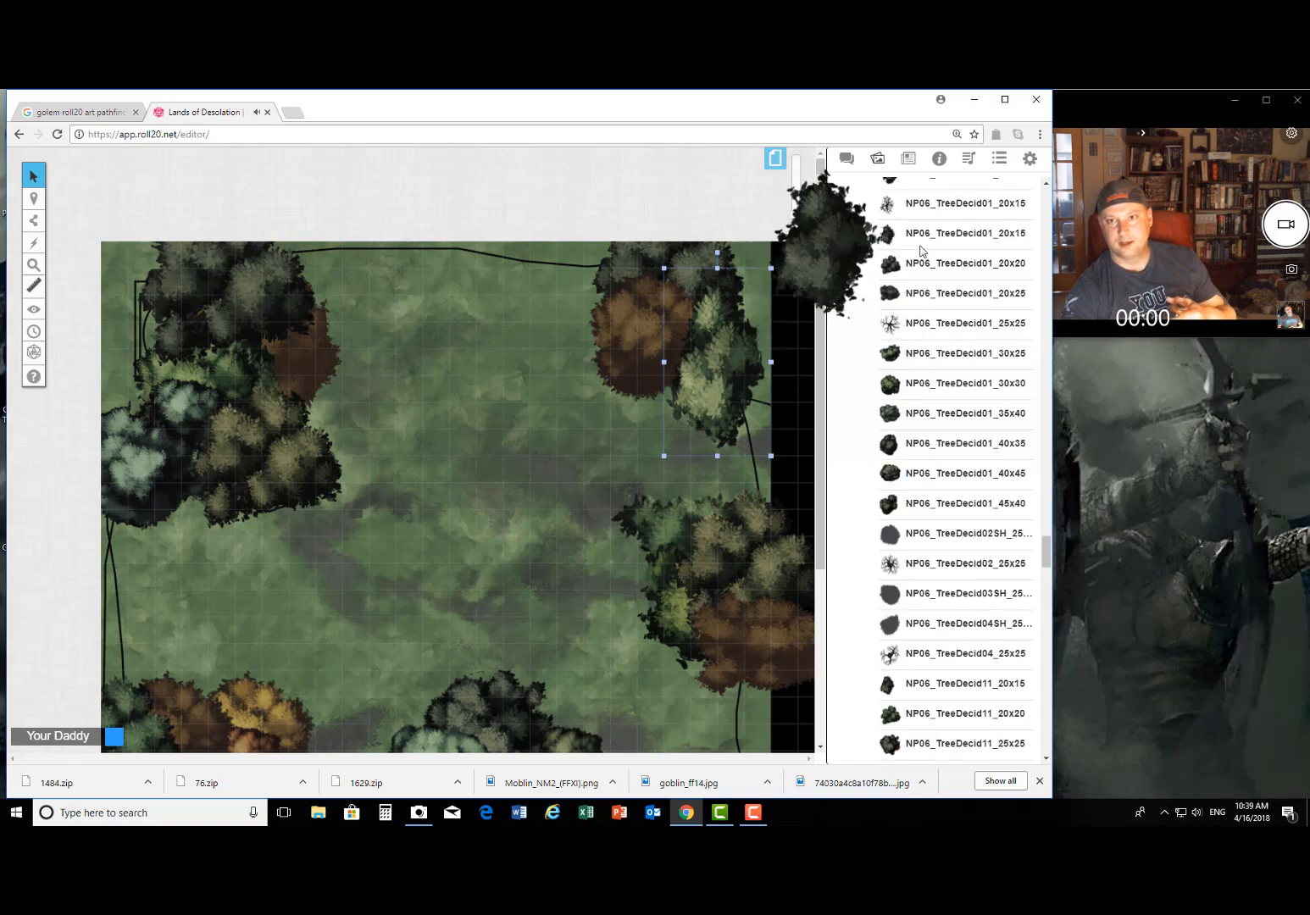
drag(930, 263, 819, 345)
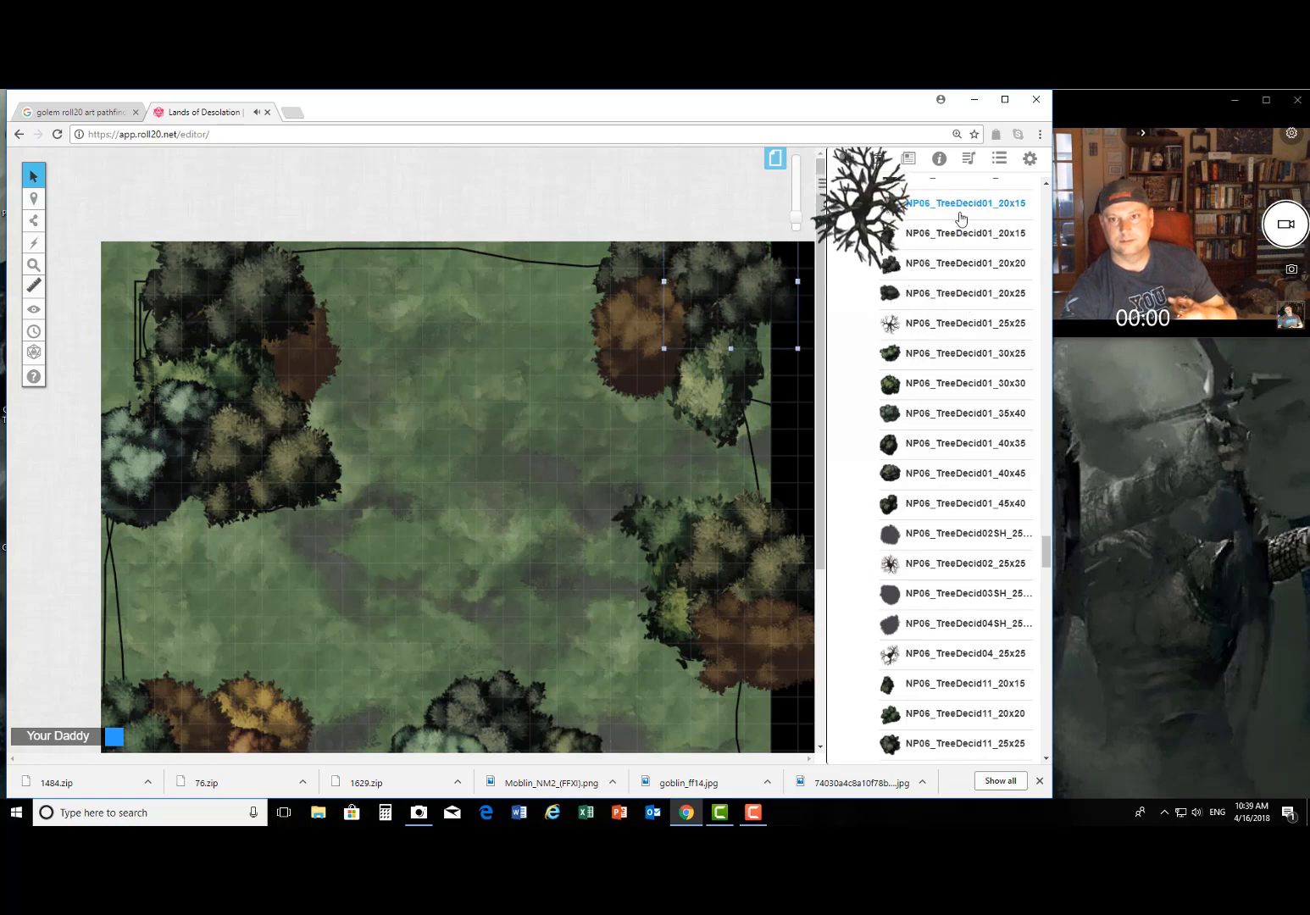
drag(944, 242, 744, 325)
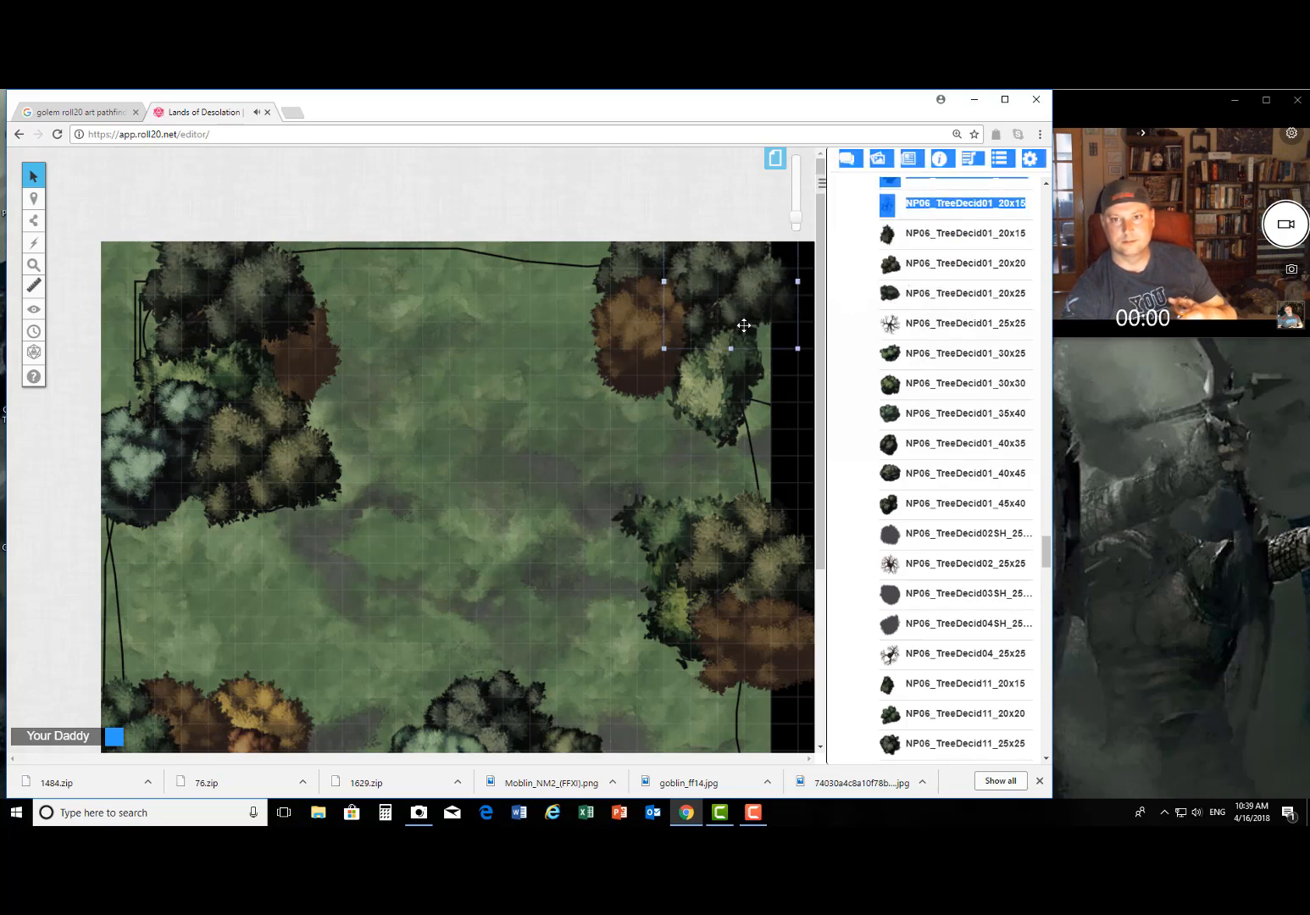
click(852, 345)
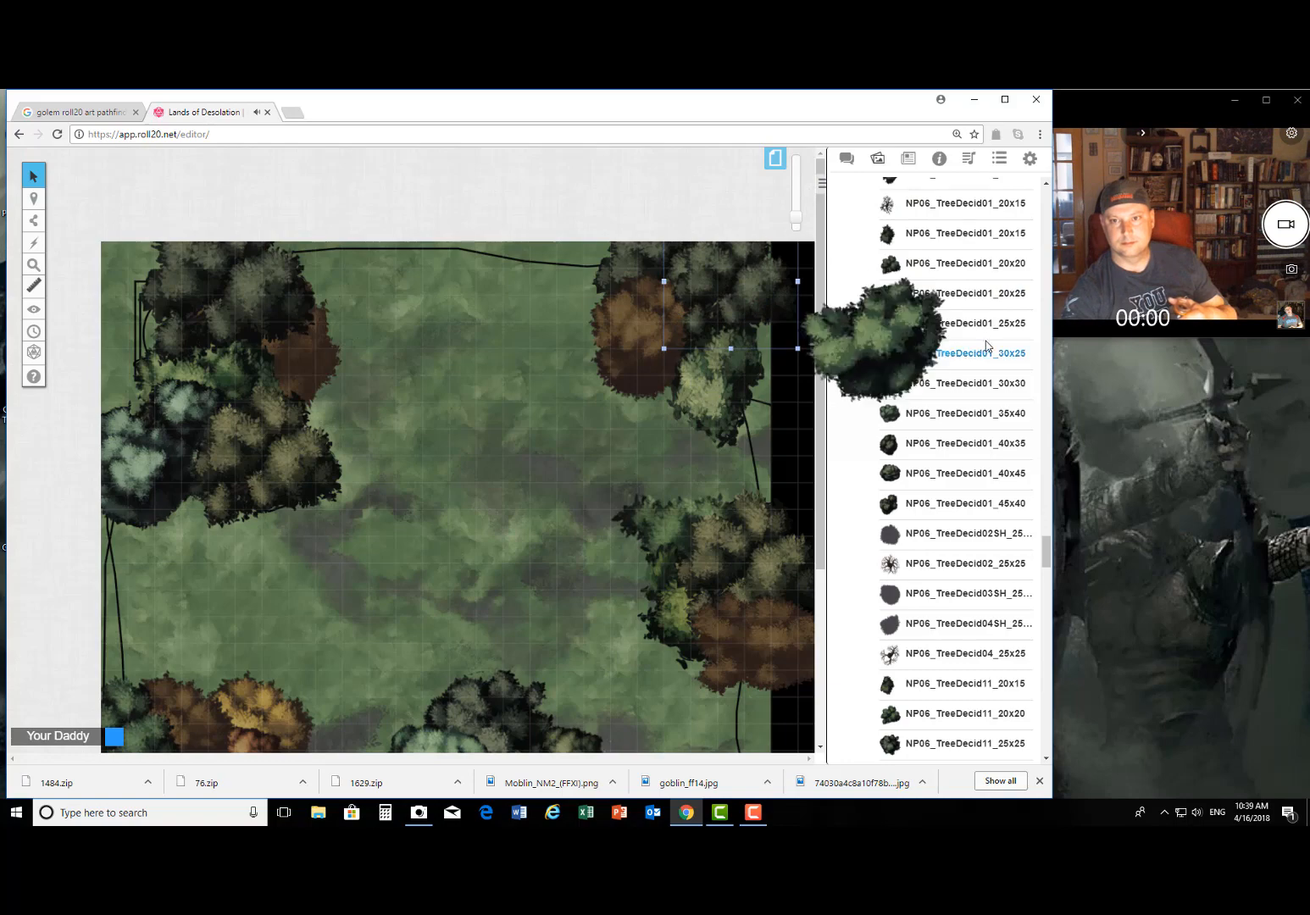
drag(963, 357, 682, 437)
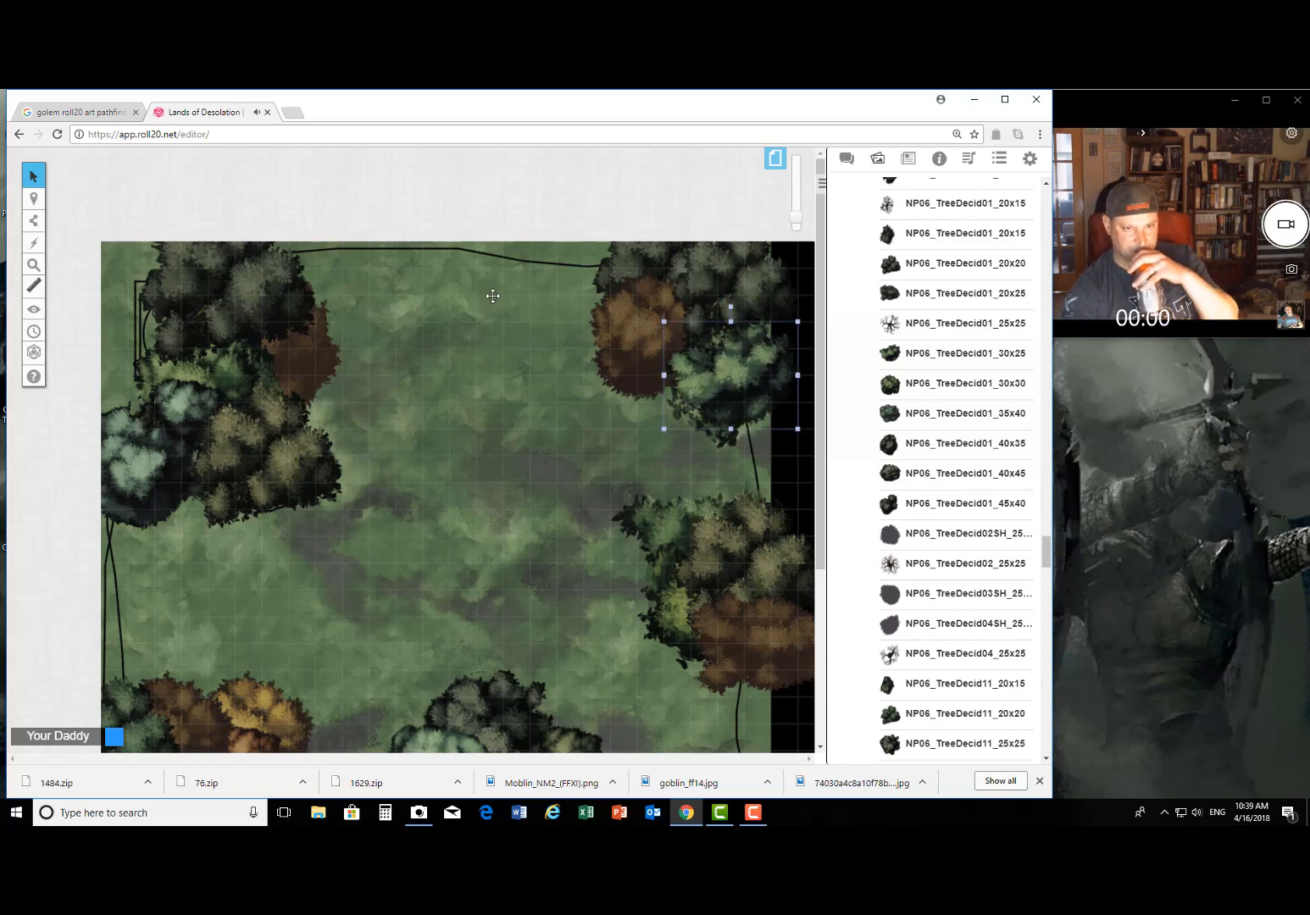
Step: Check the whole map for outlines that are still uncovered and browse the tree images
scroll(493, 296, down, 5)
scroll(518, 340, up, 4)
scroll(613, 343, down, 3)
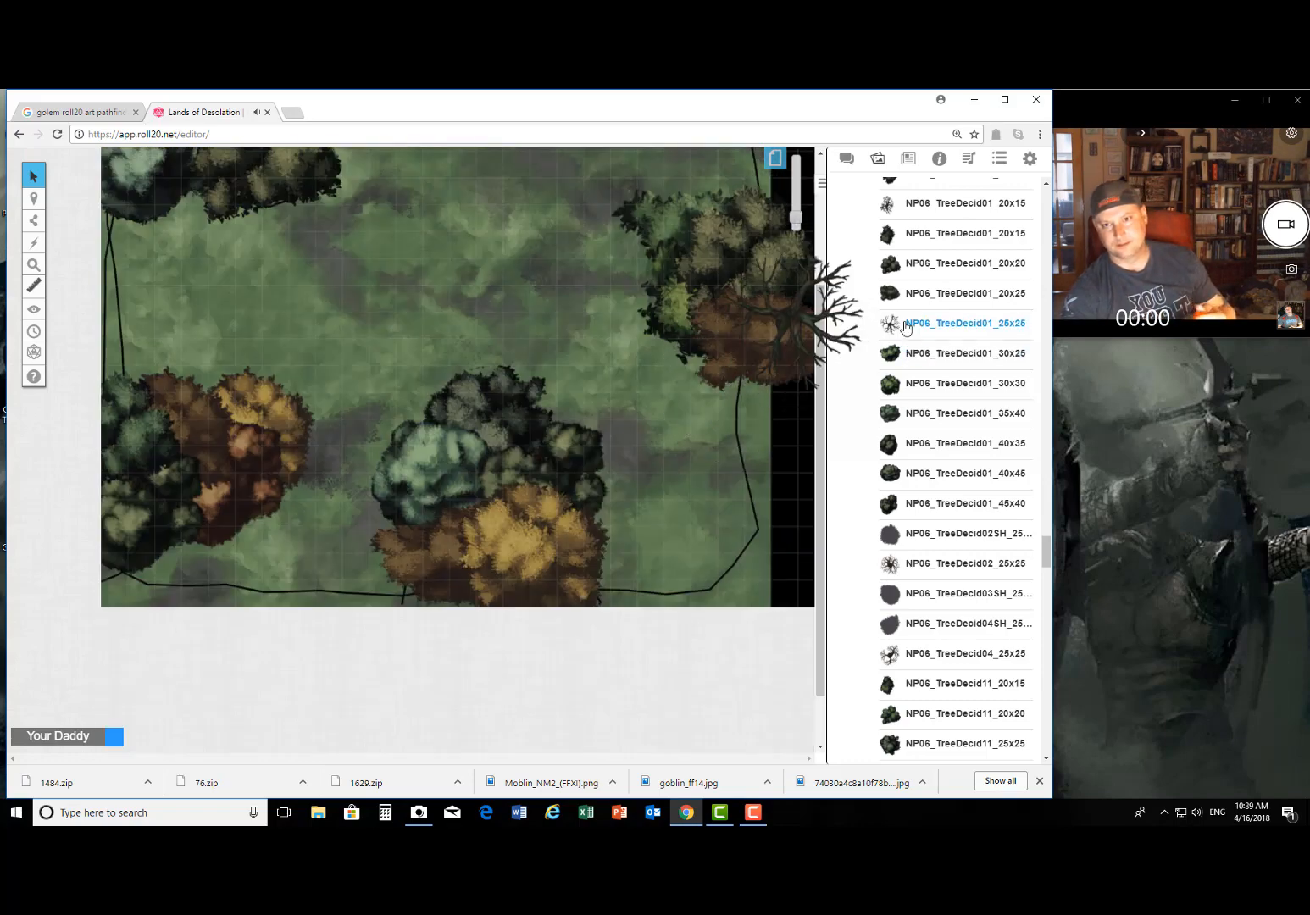
mouse_move(888, 353)
mouse_move(900, 264)
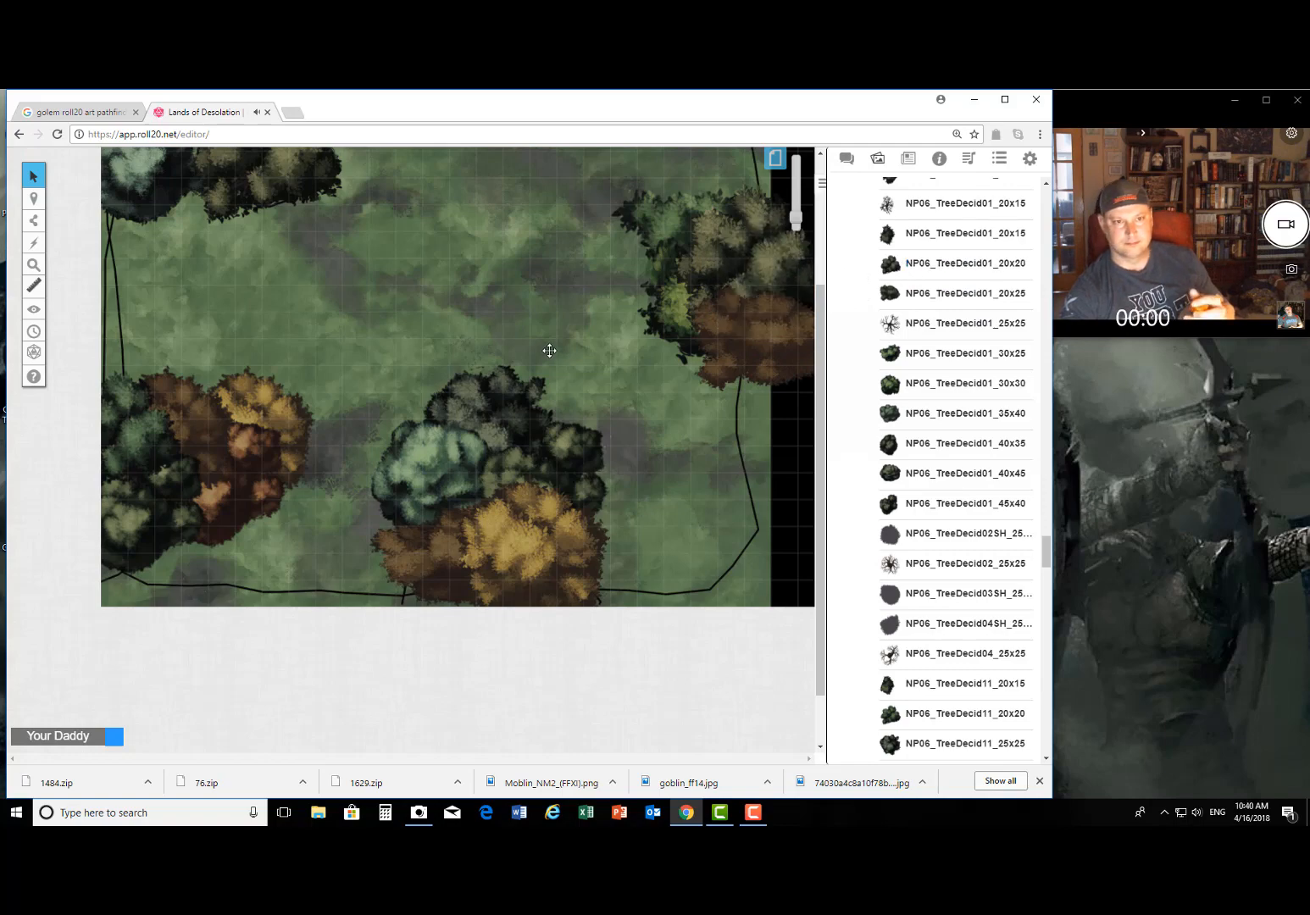
scroll(549, 350, up, 3)
mouse_move(963, 284)
scroll(949, 289, up, 3)
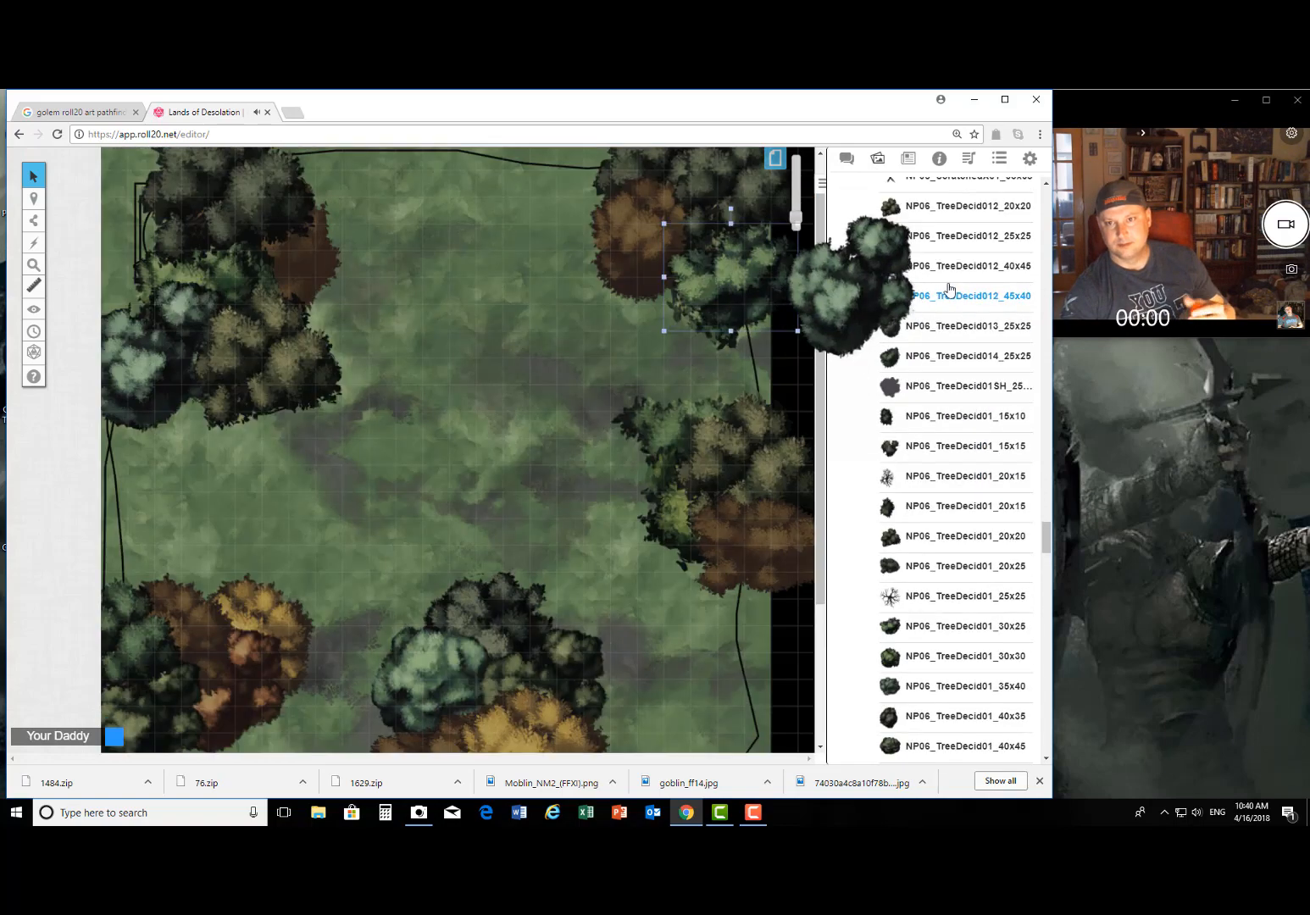
Step: Try to add the NP06_TreeDecid012_20x20 tree beside the upper-right cluster at the map's top edge
scroll(949, 290, up, 2)
mouse_move(938, 348)
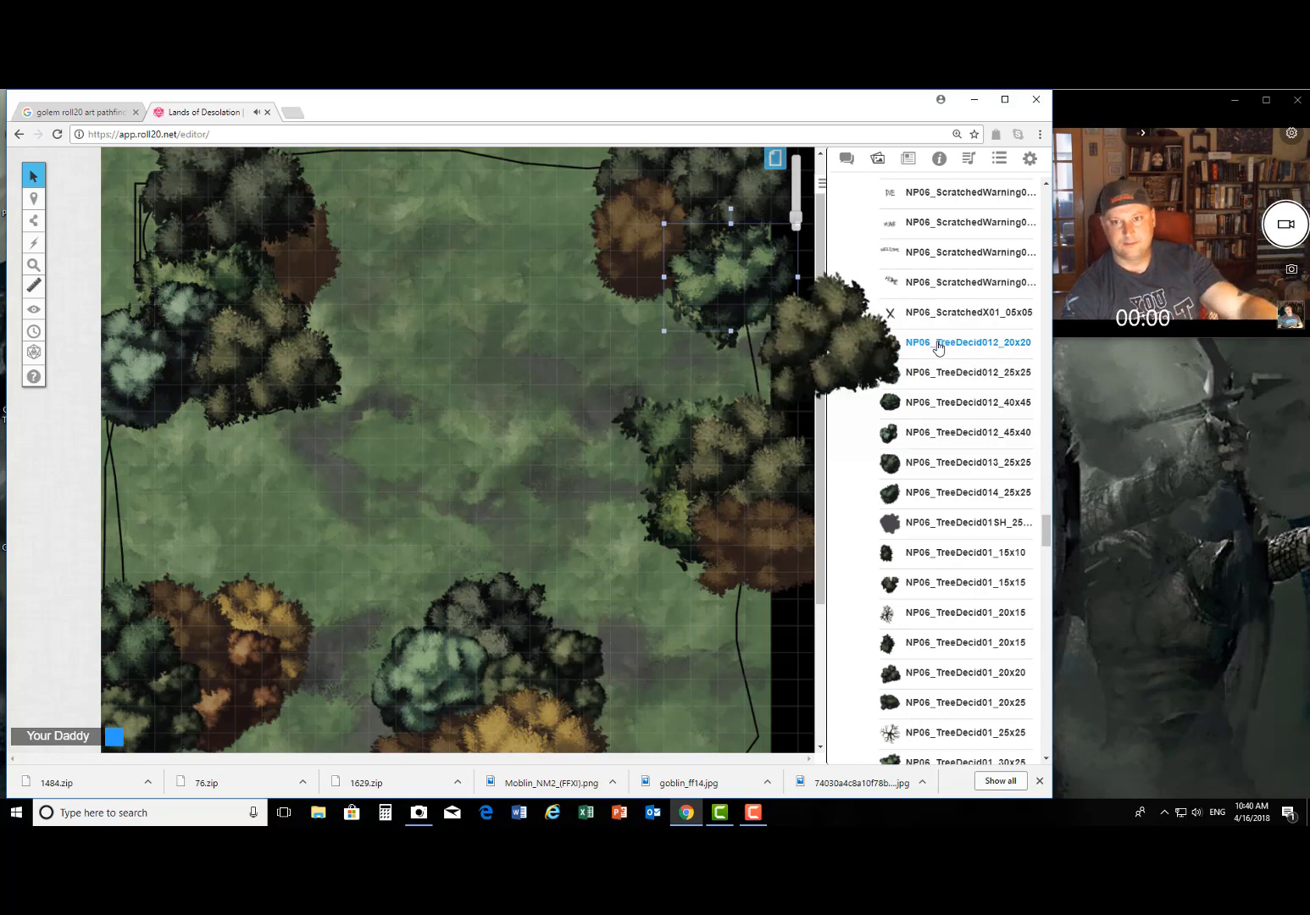
drag(939, 348, 605, 149)
scroll(594, 305, up, 1)
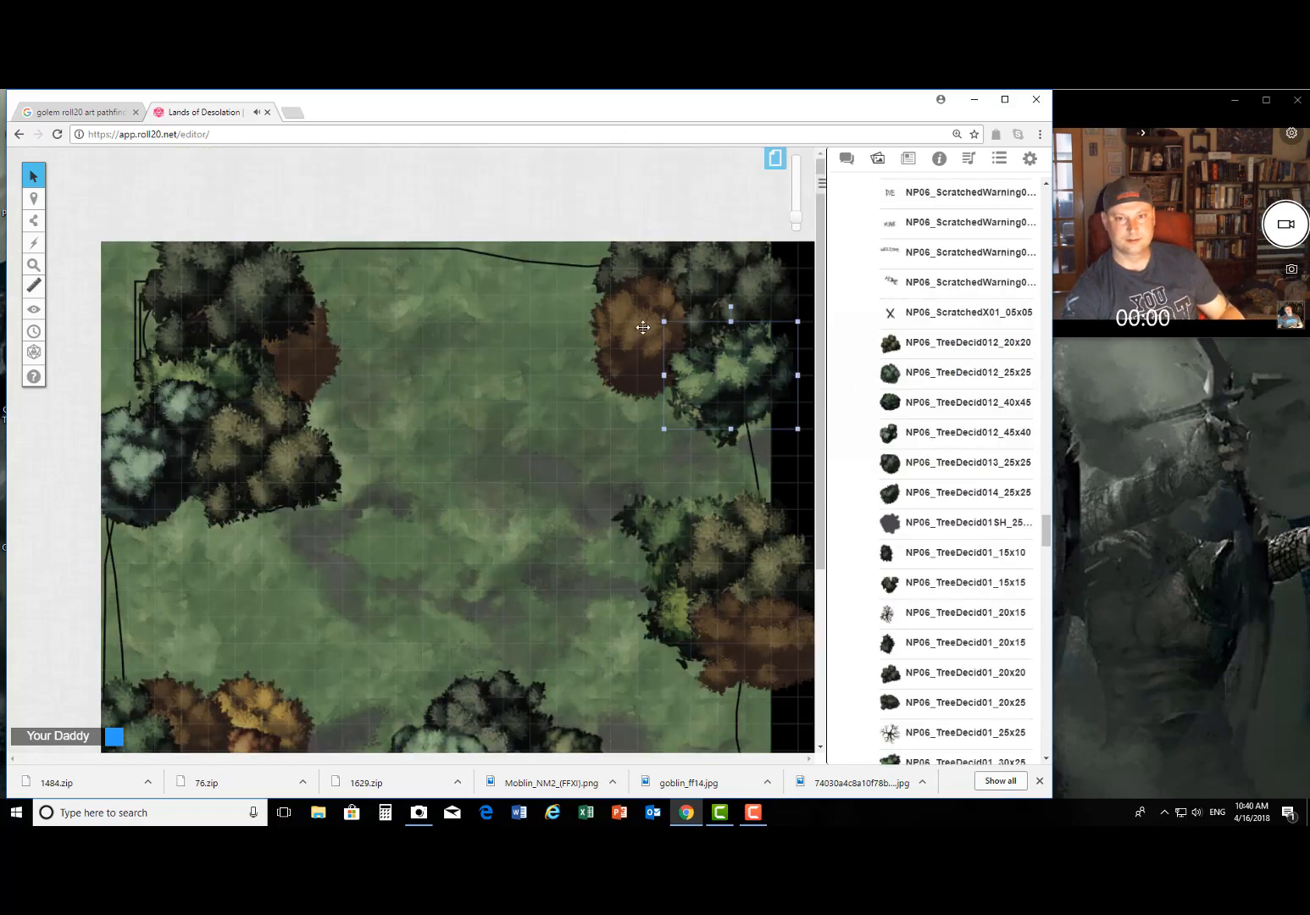
mouse_move(729, 362)
mouse_down()
mouse_move(688, 340)
mouse_move(735, 352)
mouse_up()
Step: Copy the brown tree of the upper-right cluster and paste it on the top-edge outline beside it and on the left-edge outline
right_click(624, 317)
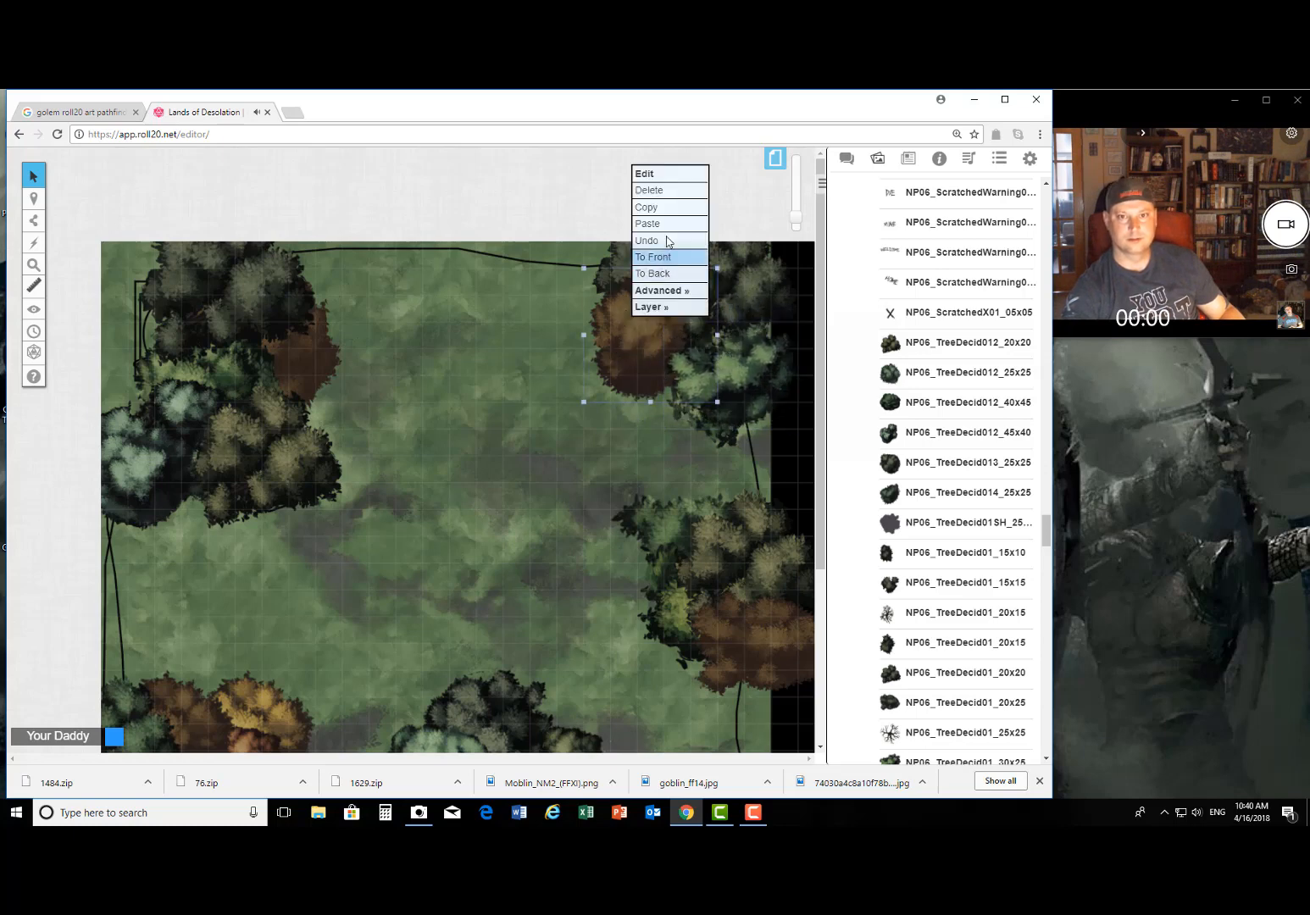
click(665, 209)
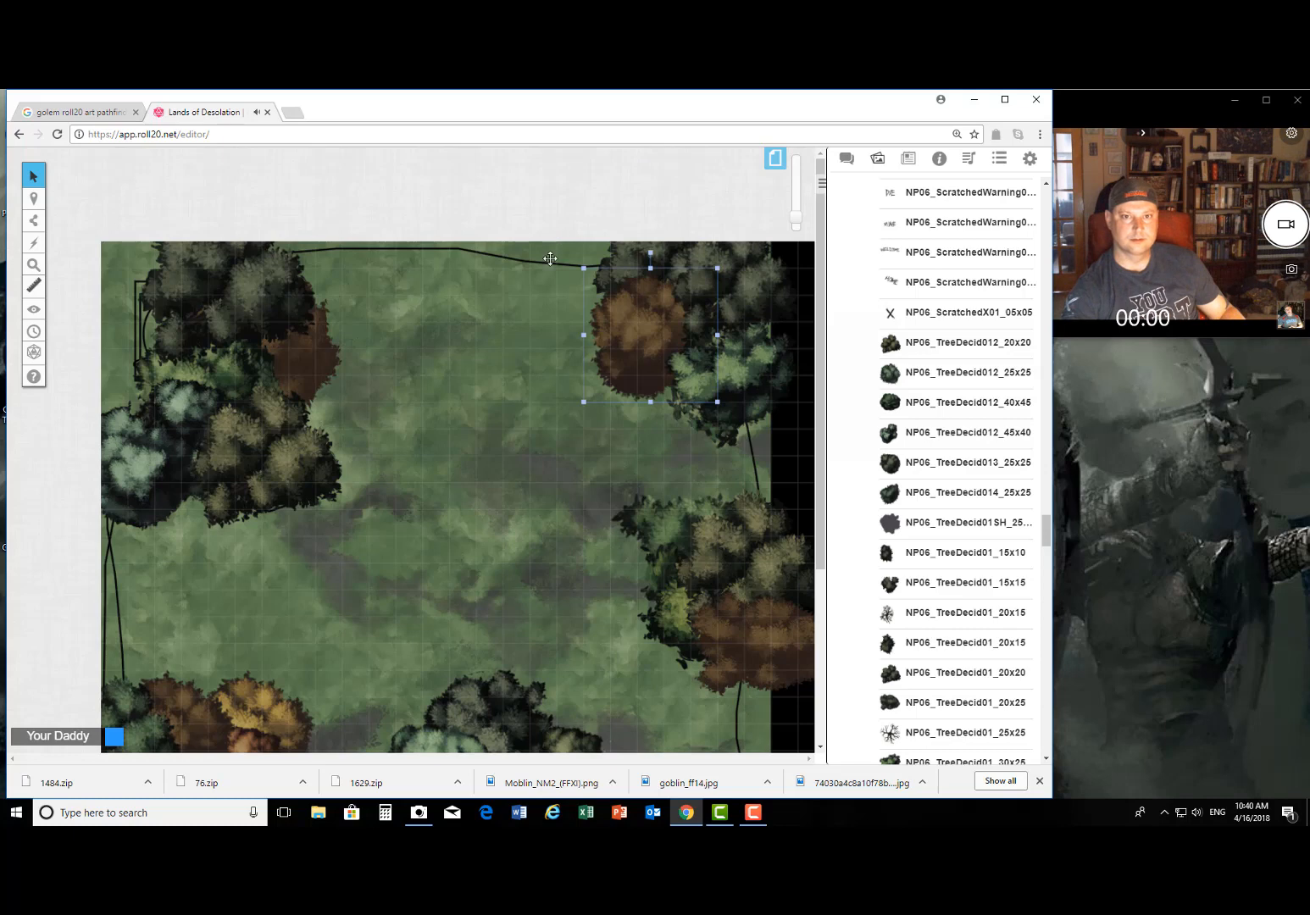
right_click(551, 257)
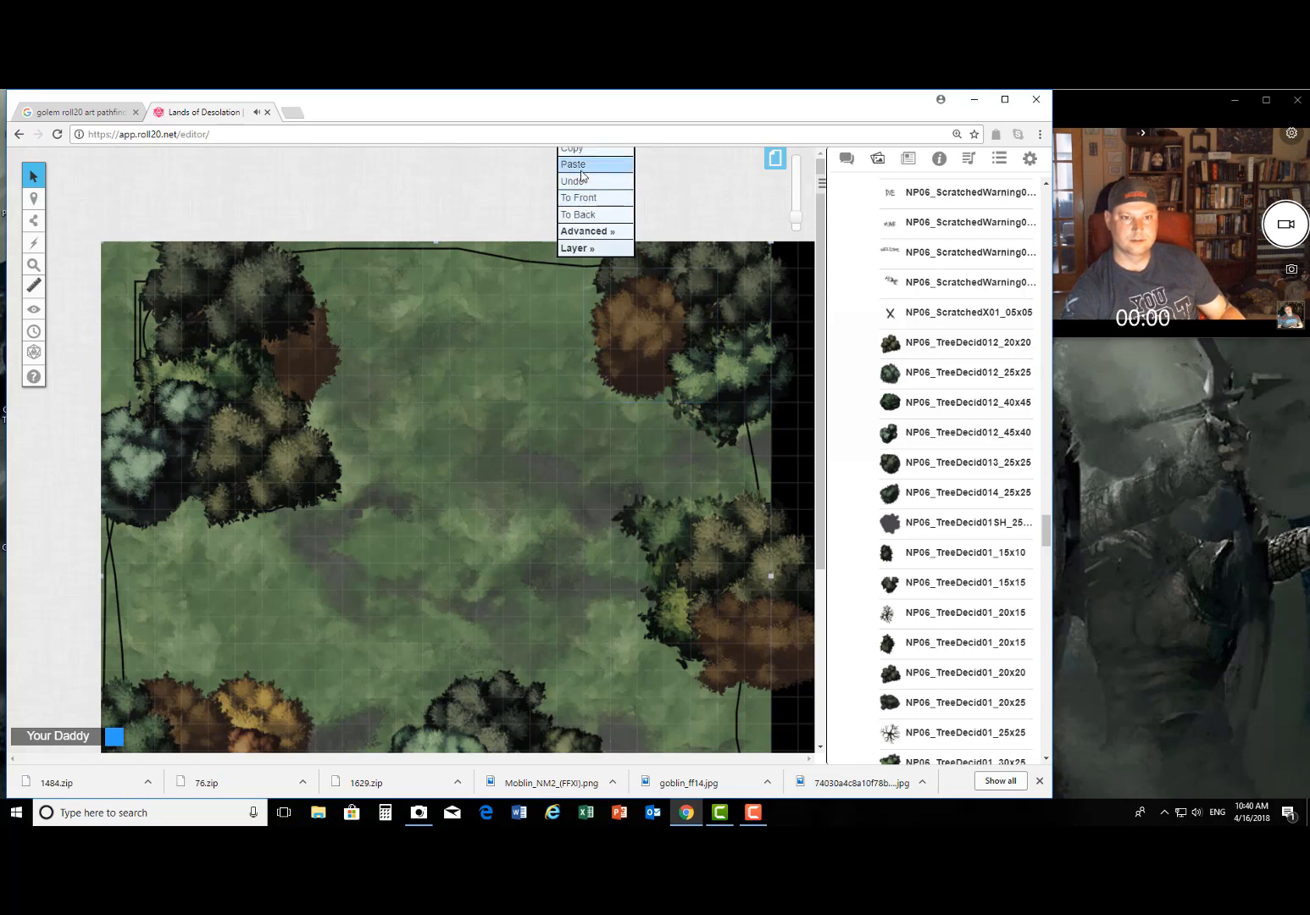
click(582, 164)
right_click(108, 559)
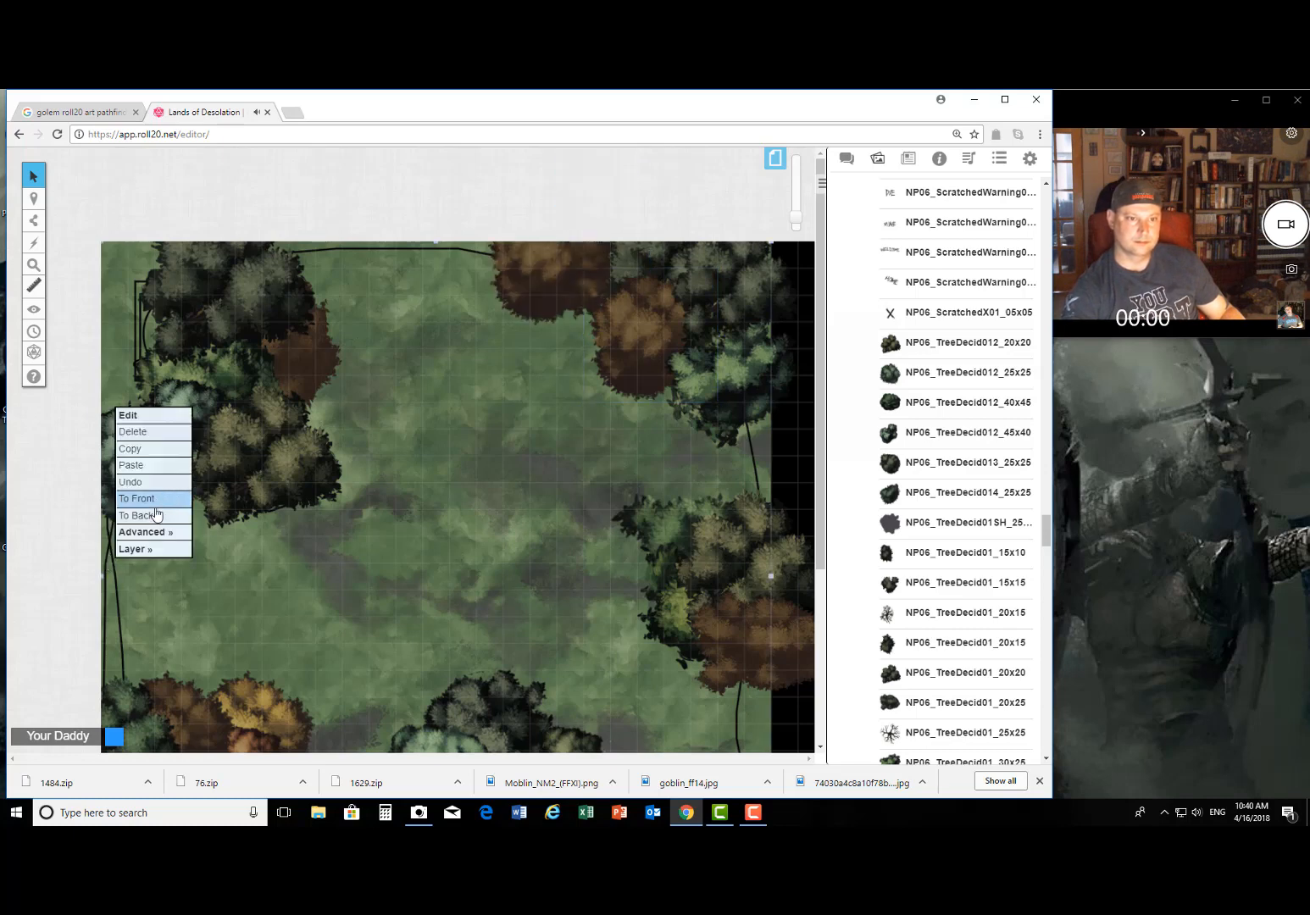
click(148, 468)
Step: Paste the copied brown tree on the bottom outline between the two lower clusters and on the map's lower-right corner
scroll(314, 538, down, 4)
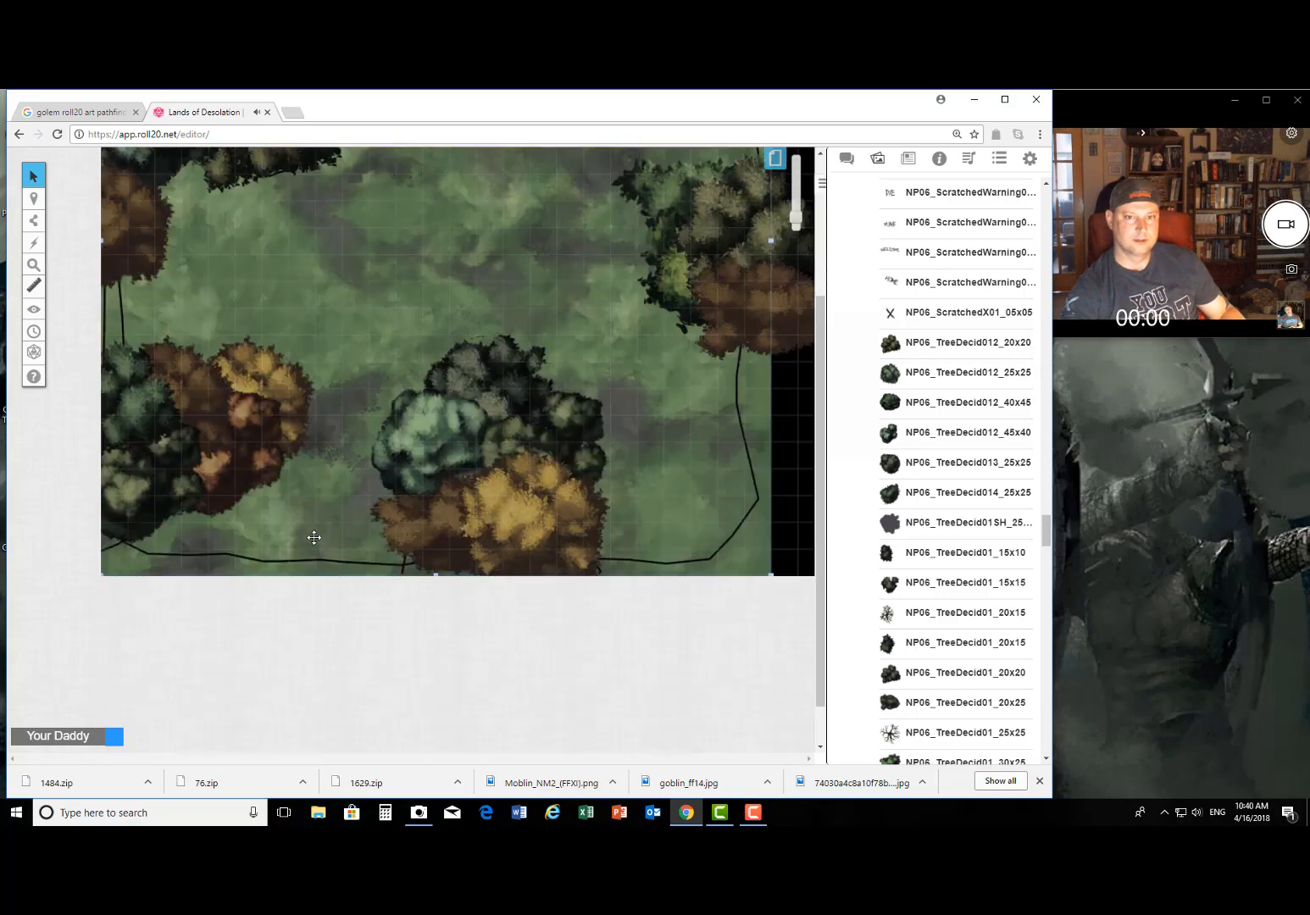
right_click(288, 559)
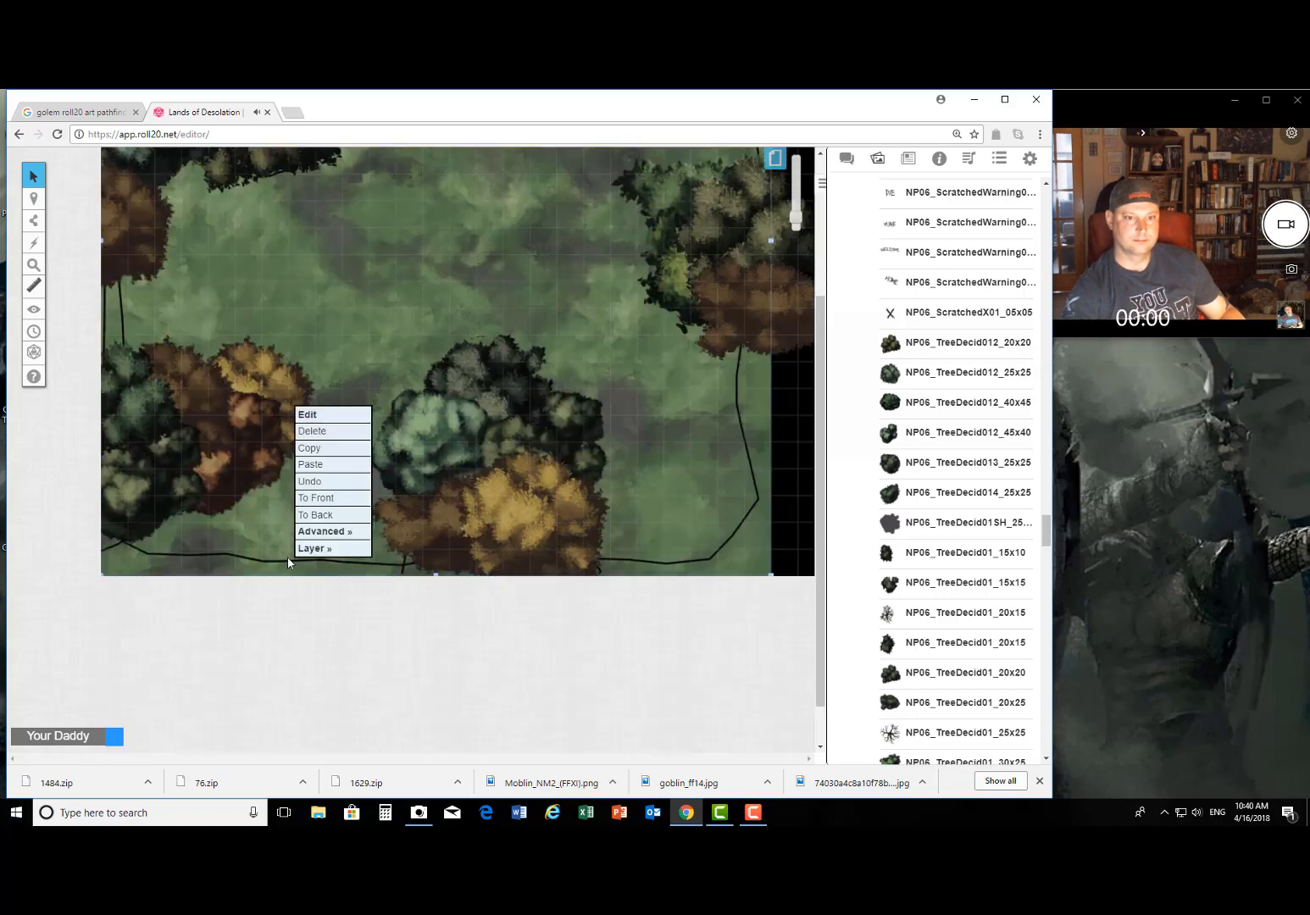
click(310, 466)
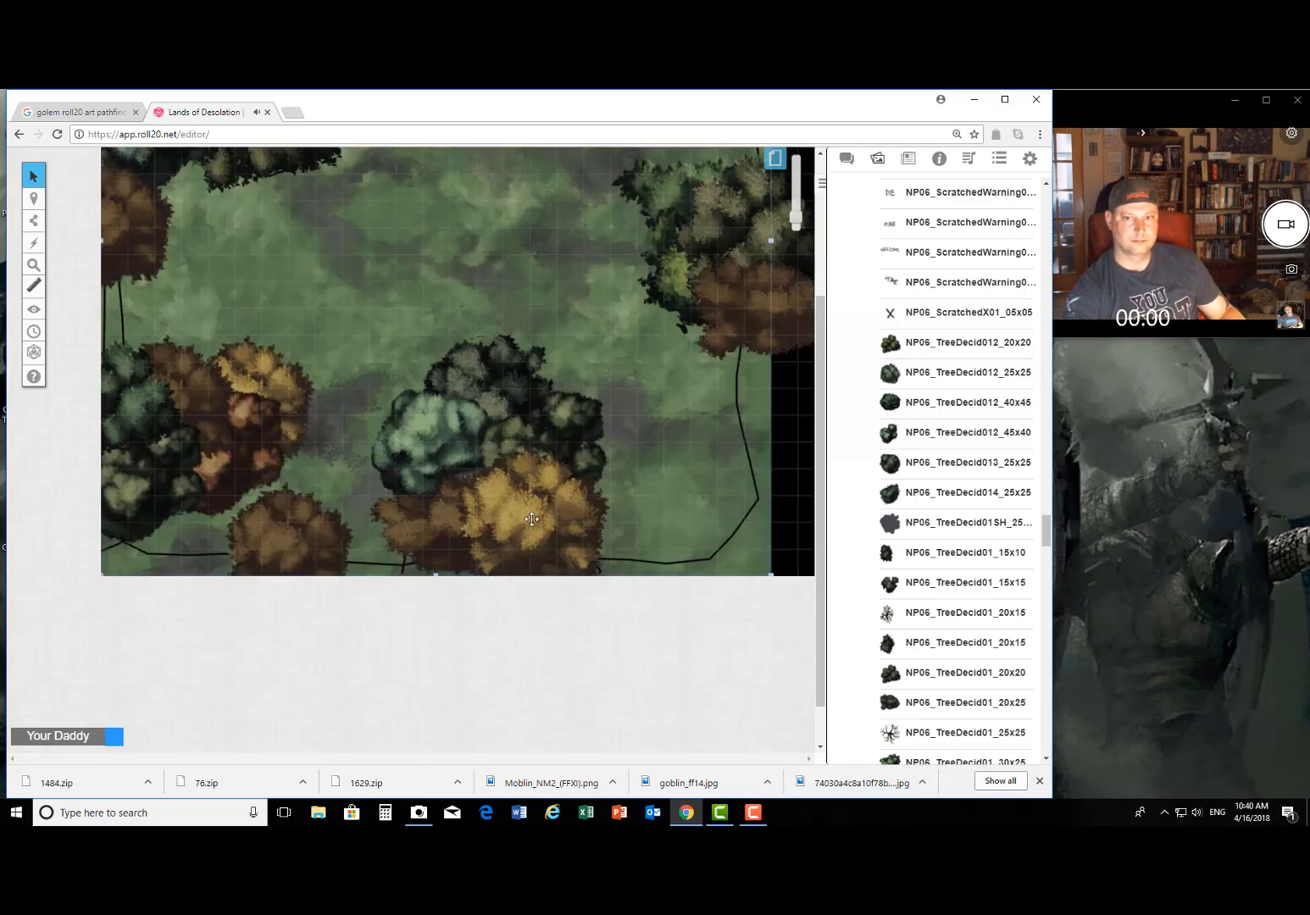
right_click(746, 547)
click(769, 453)
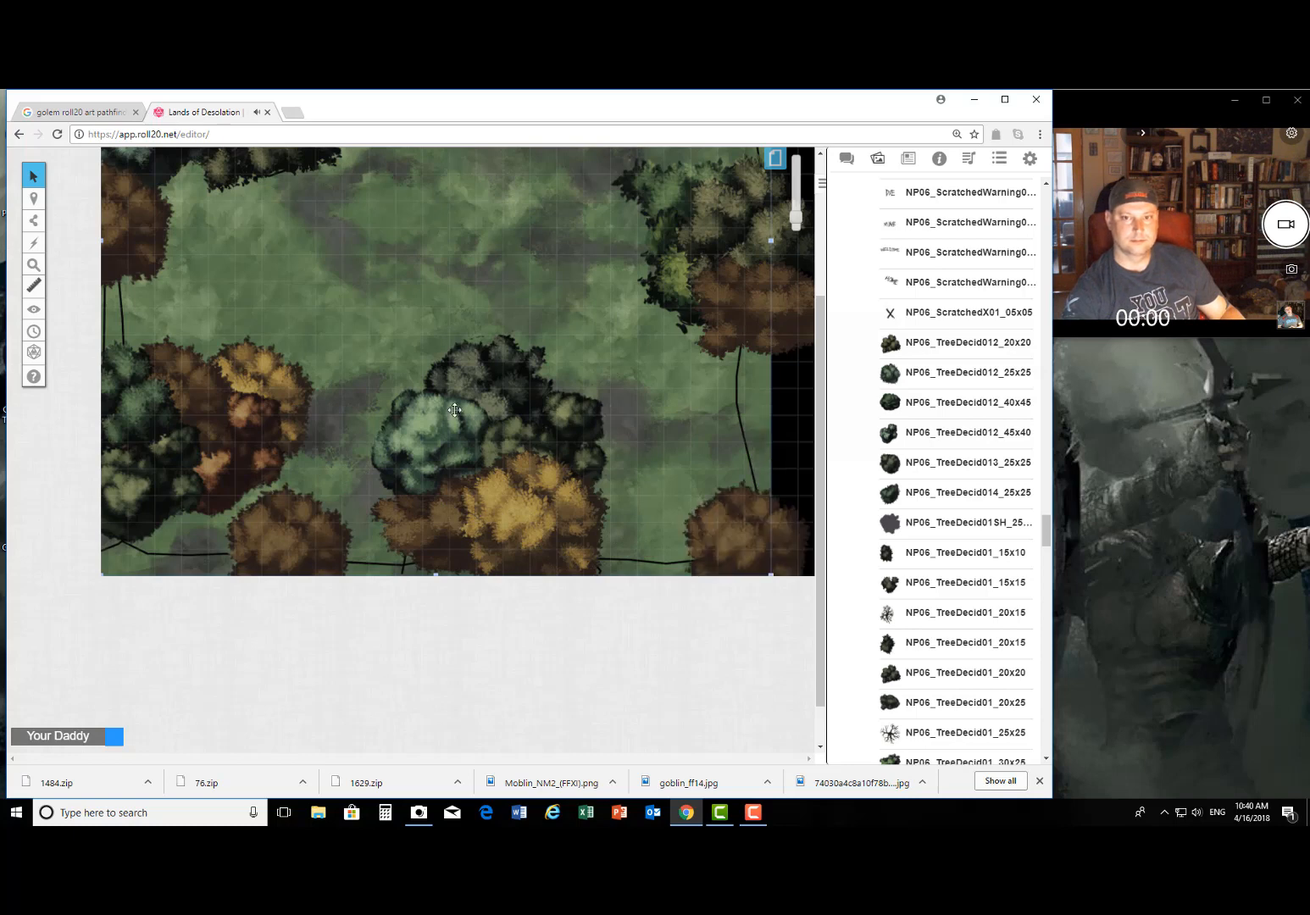
Step: Copy the dark grey tree atop the bottom-middle cluster and paste it on the right-edge outline above the lower-right corner tree
right_click(473, 375)
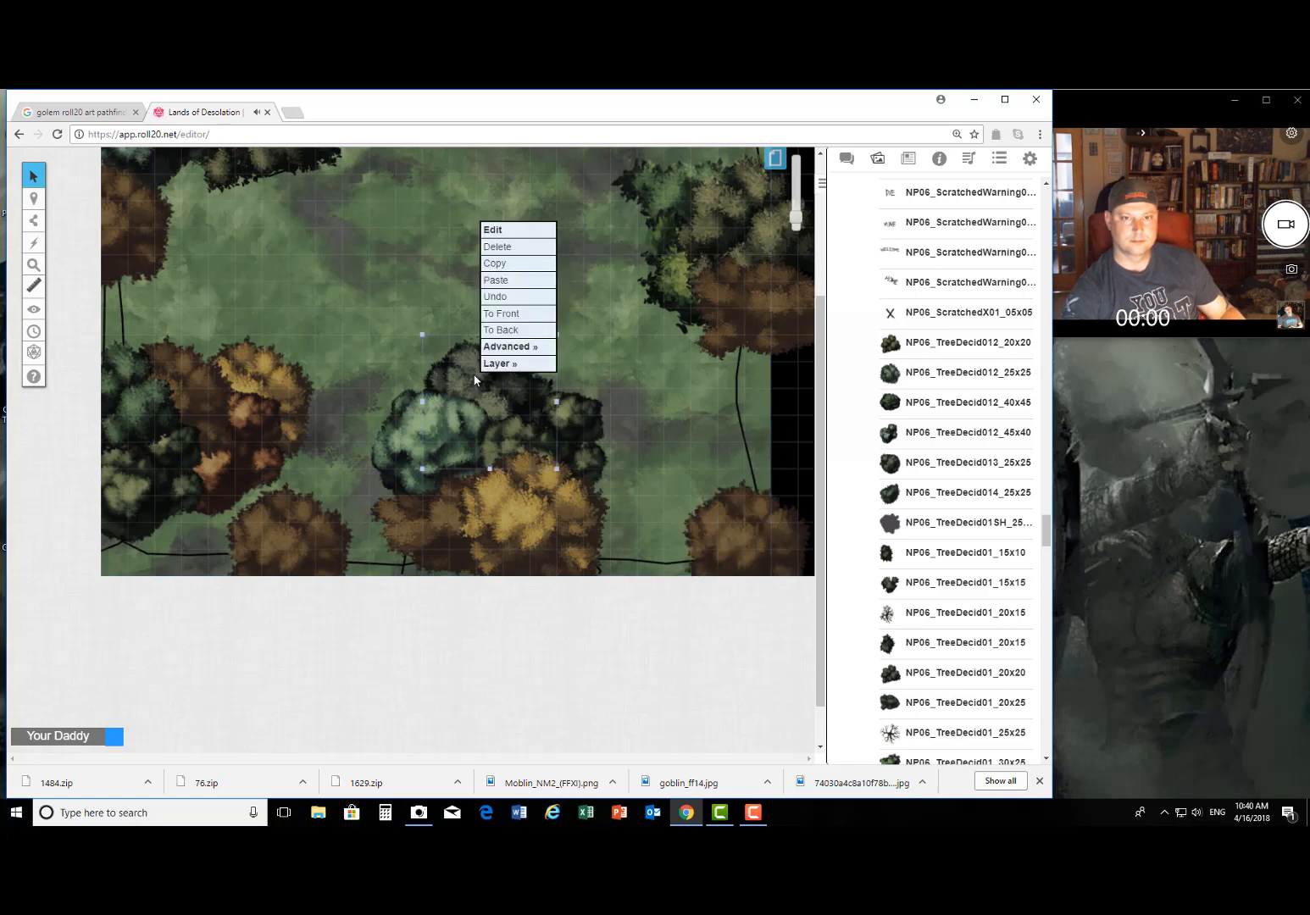
click(520, 272)
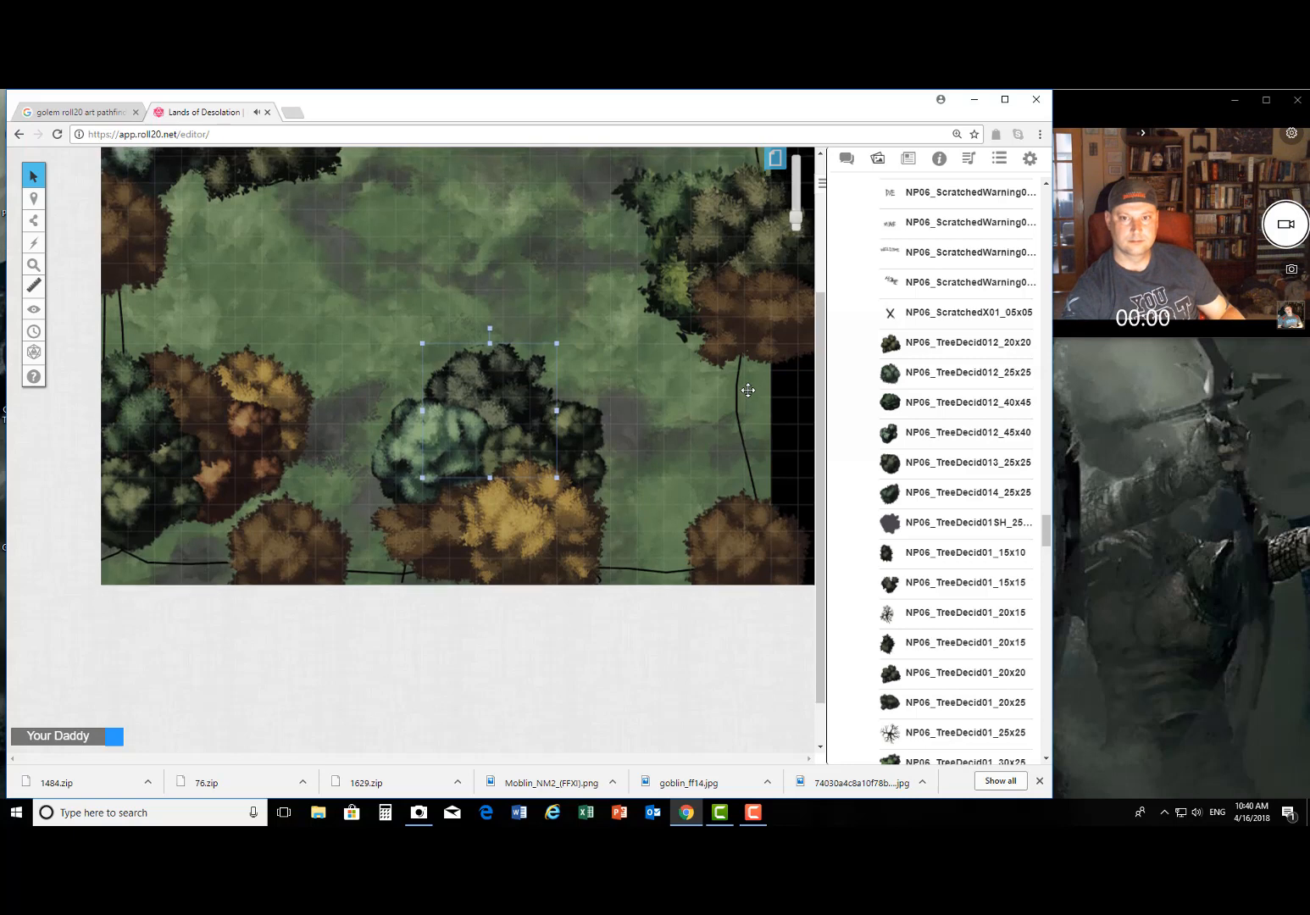
right_click(745, 348)
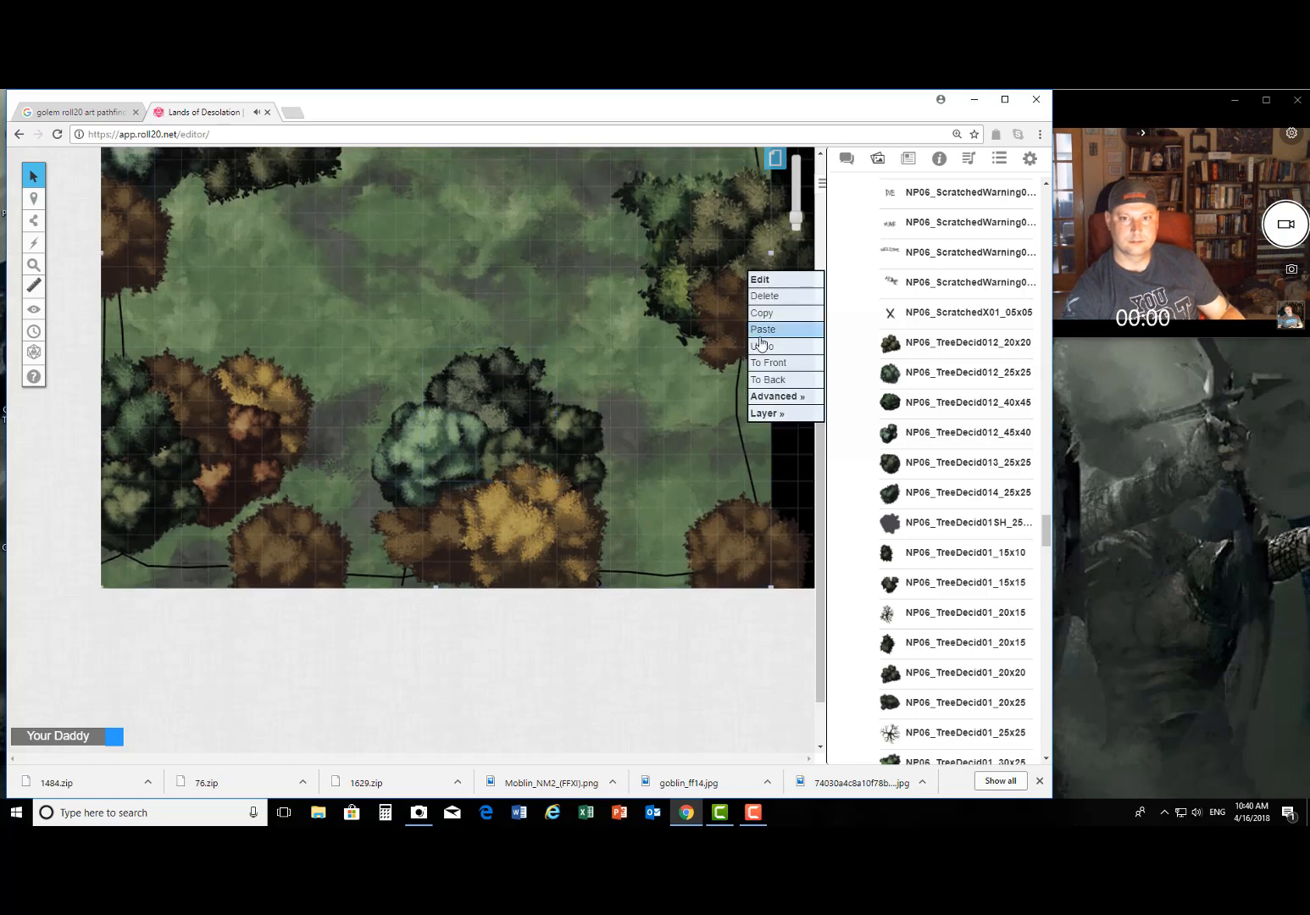
click(727, 431)
Step: Copy the dark grey tree again and paste it on the bottom outline between the brown tree and the middle cluster and on the top-edge outline beside the upper-left cluster
right_click(351, 561)
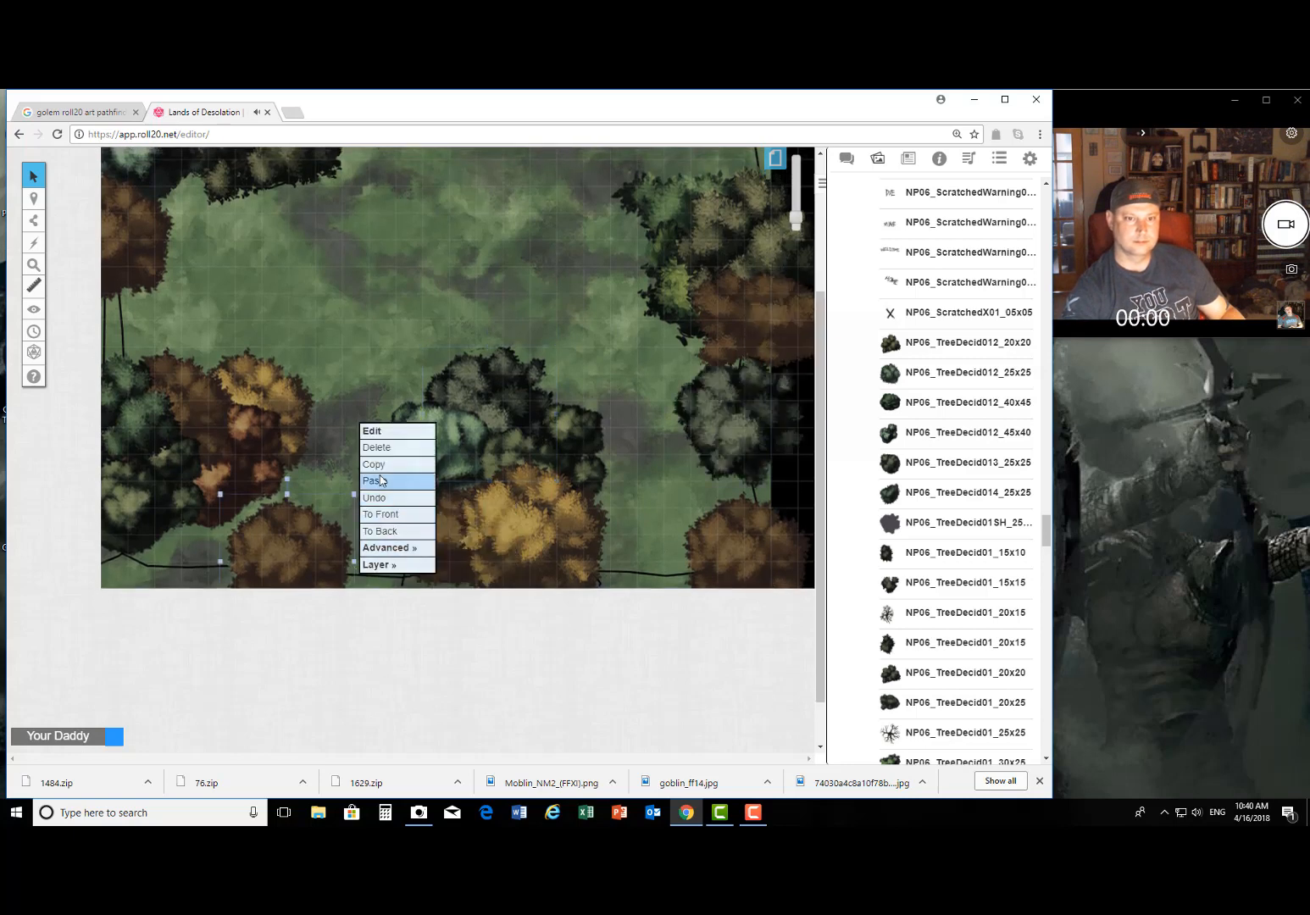
click(374, 464)
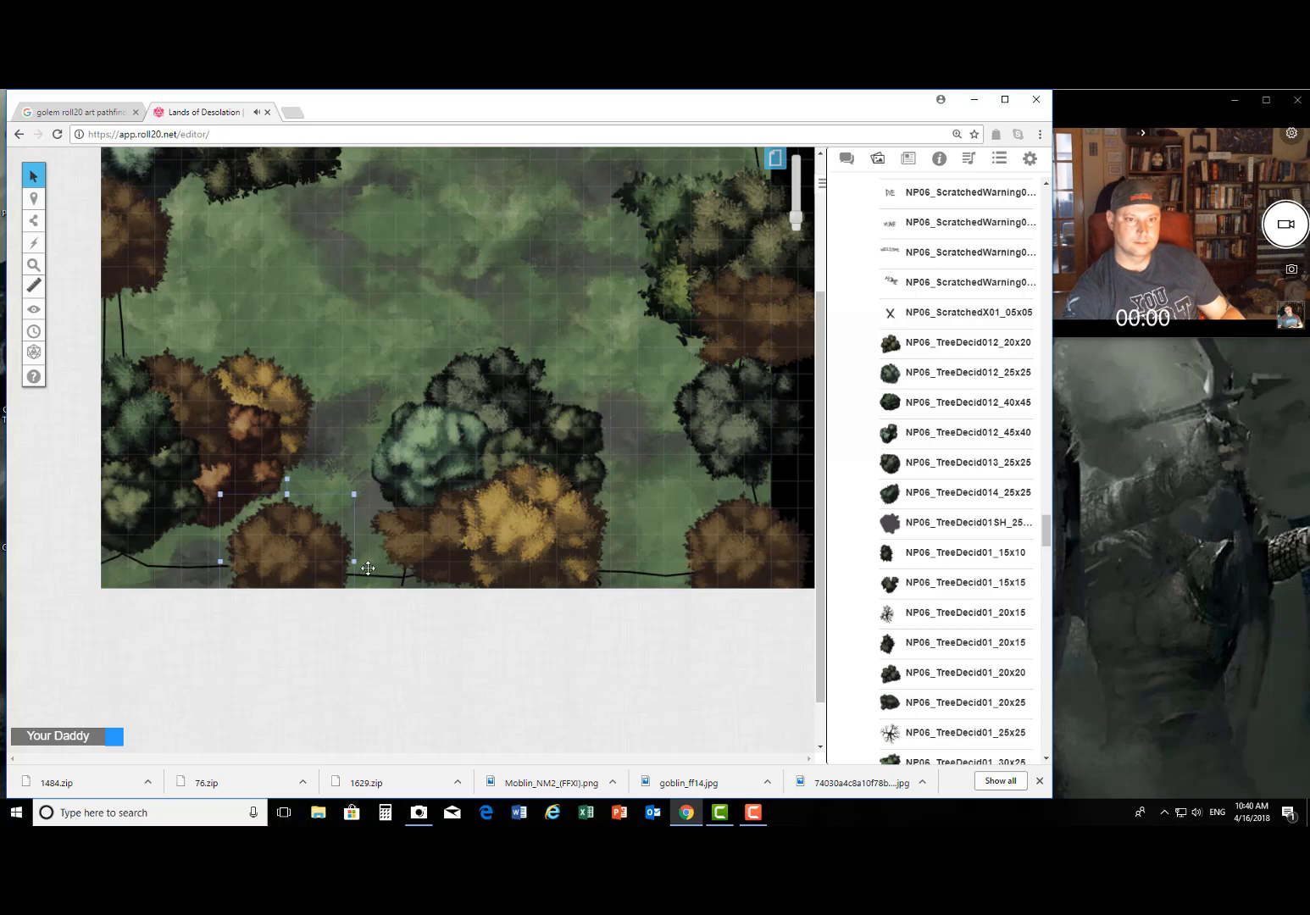
click(488, 408)
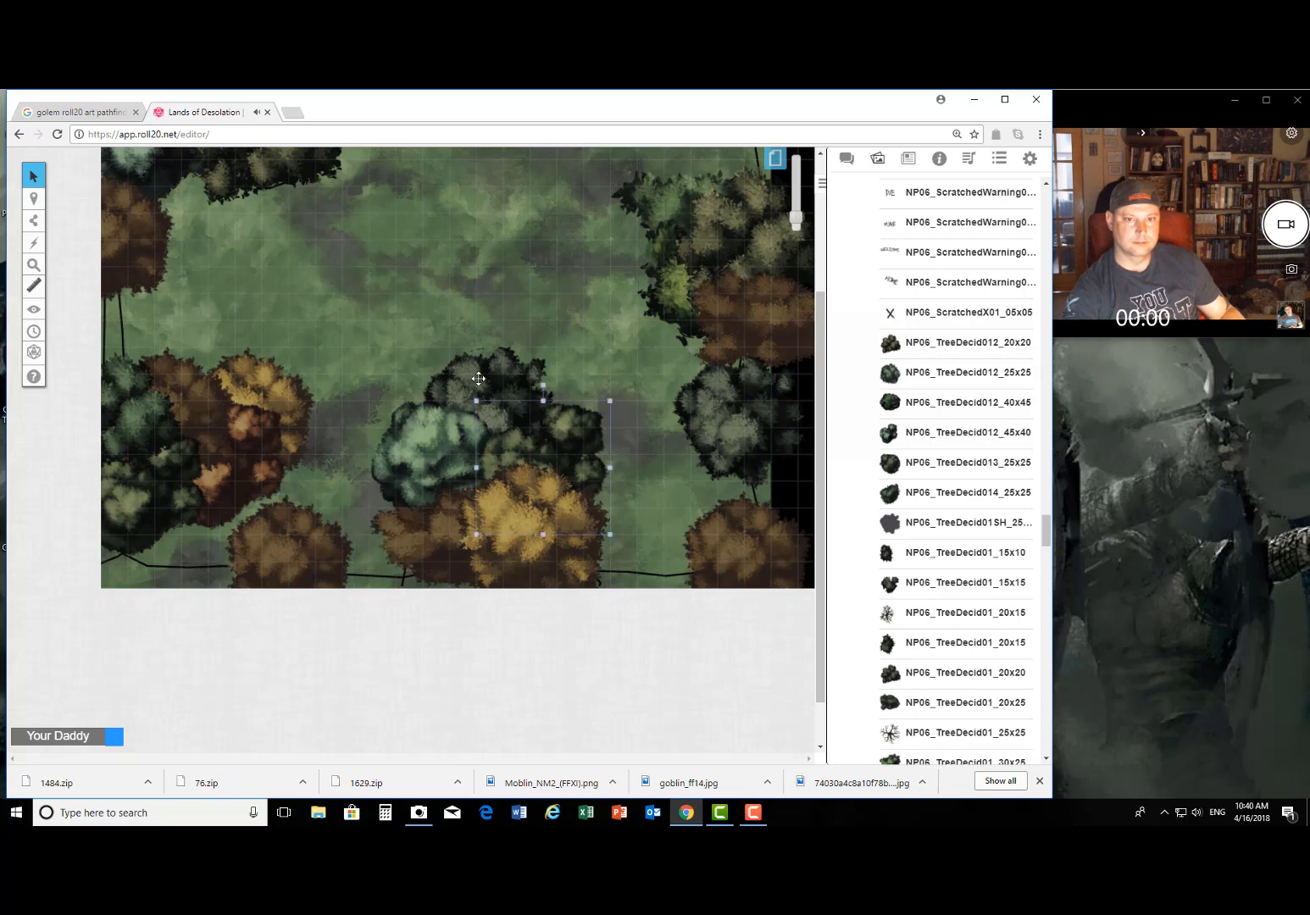
click(479, 379)
right_click(482, 375)
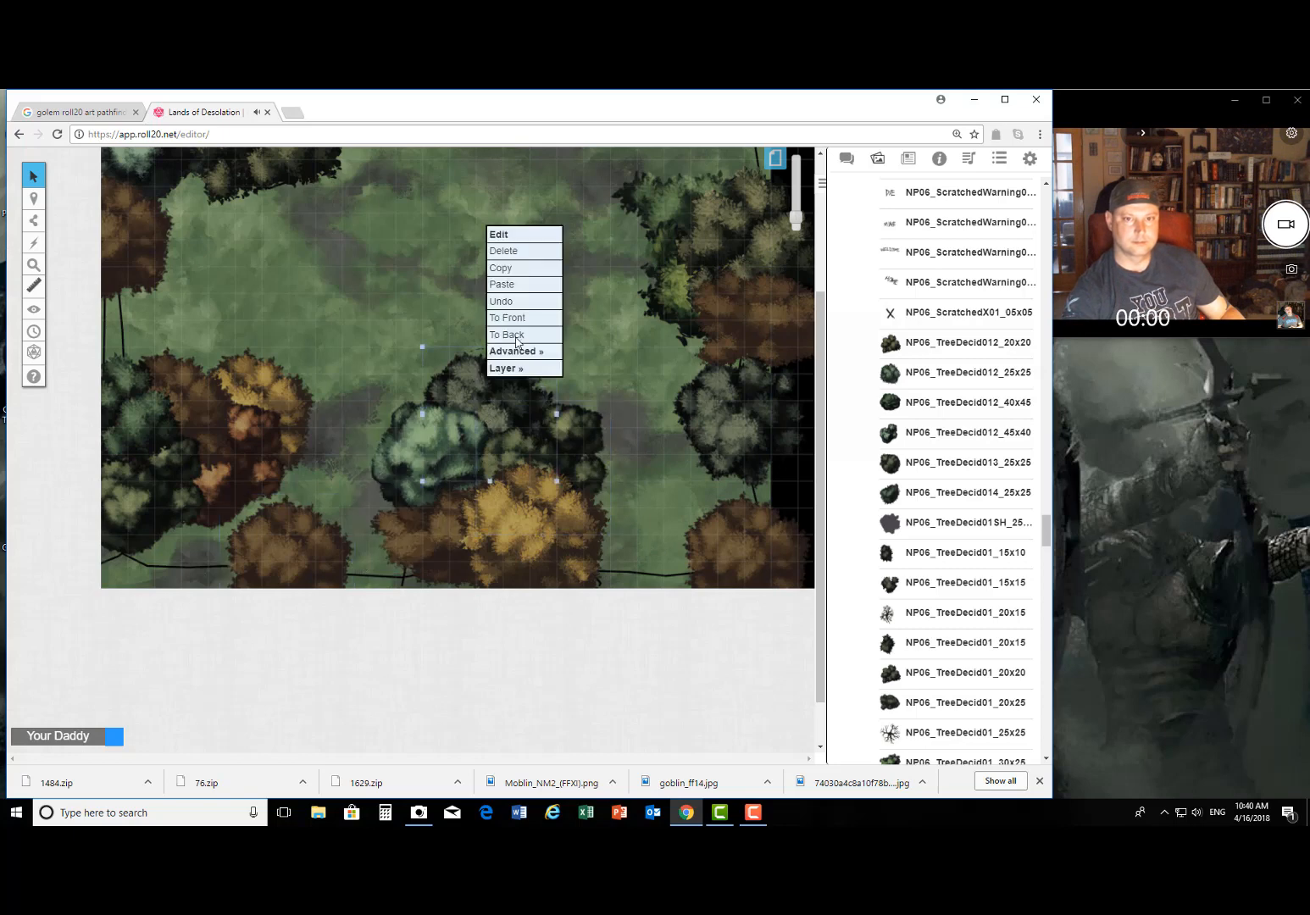
click(533, 269)
right_click(367, 568)
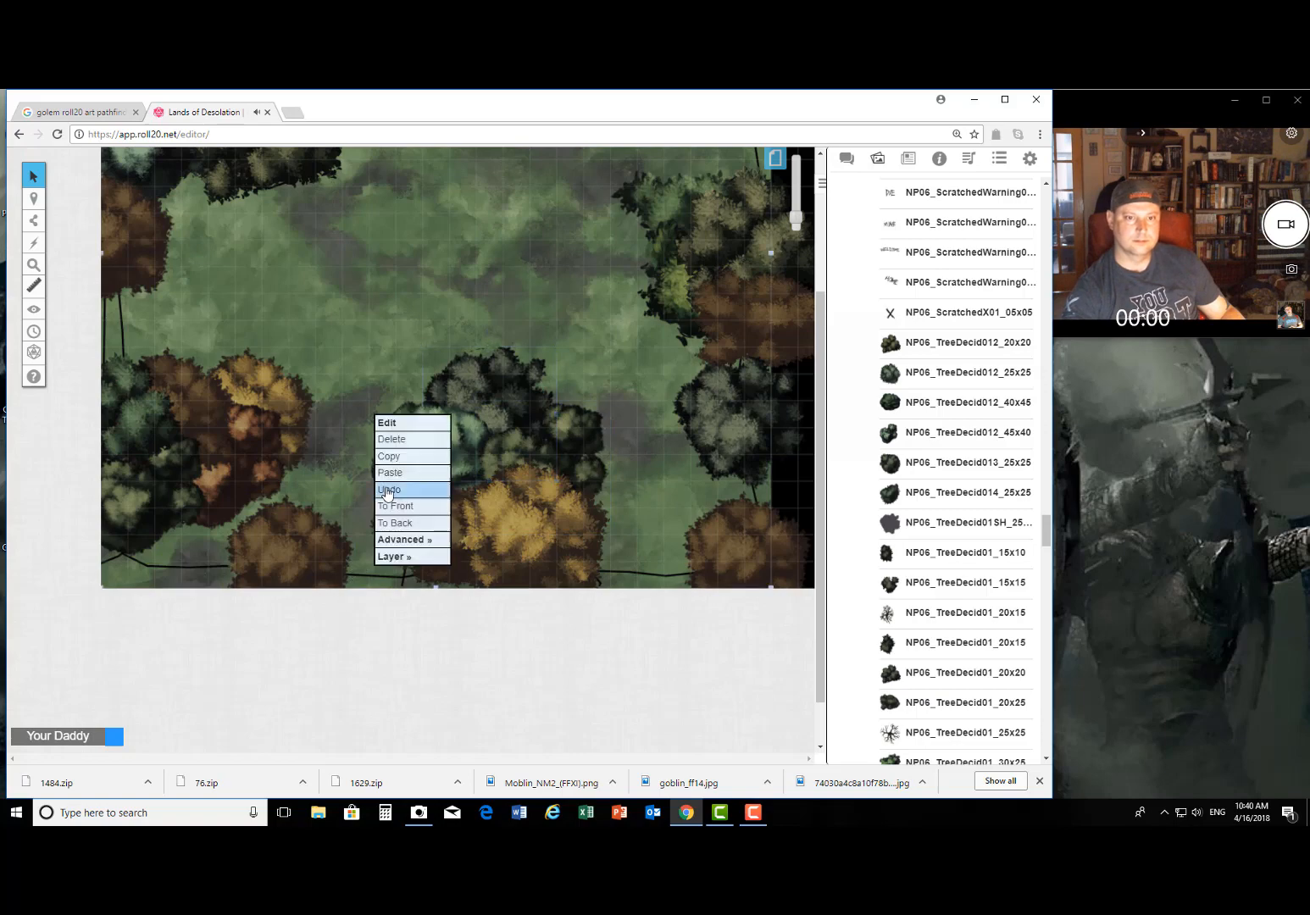
click(391, 485)
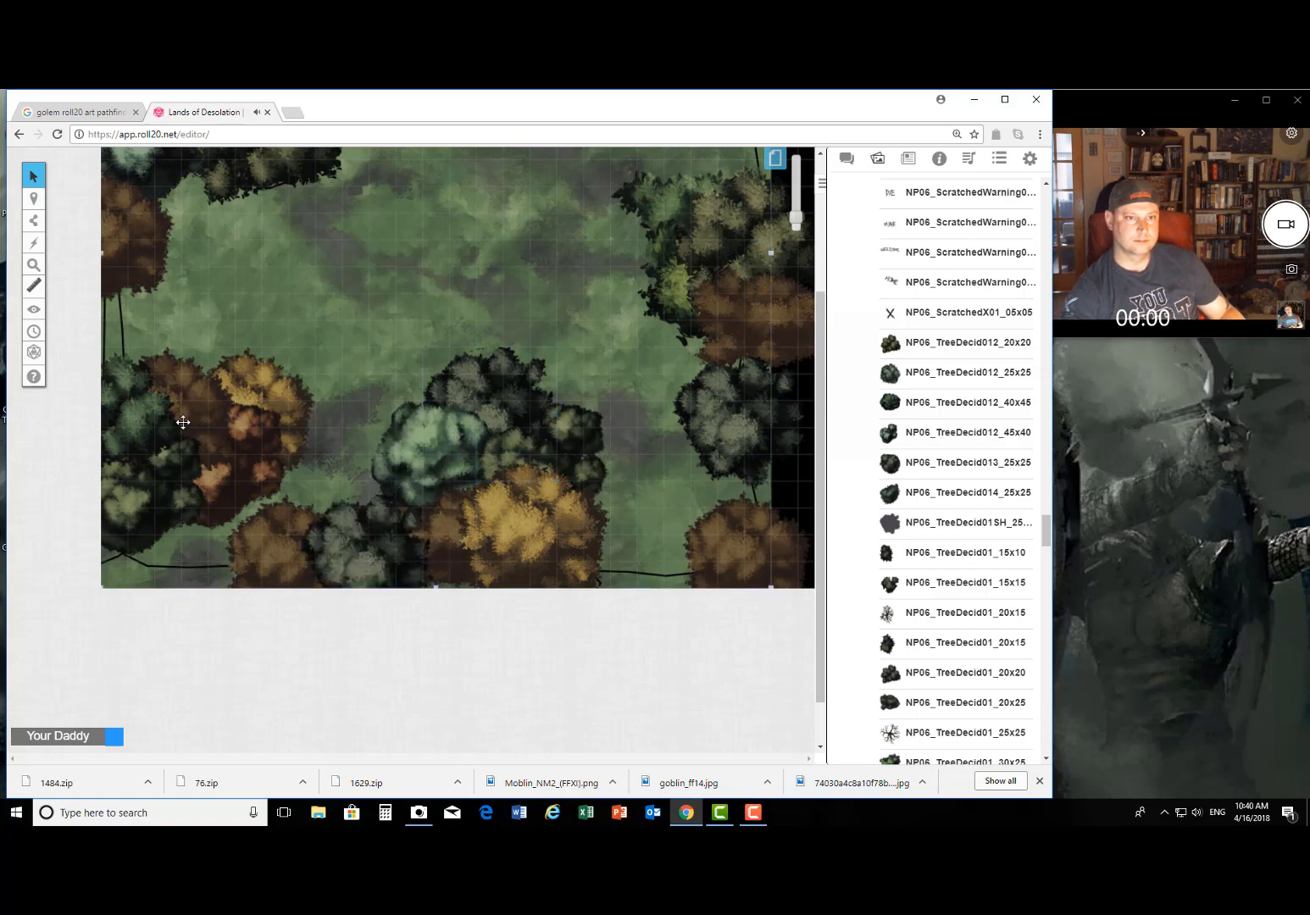
scroll(170, 428, up, 4)
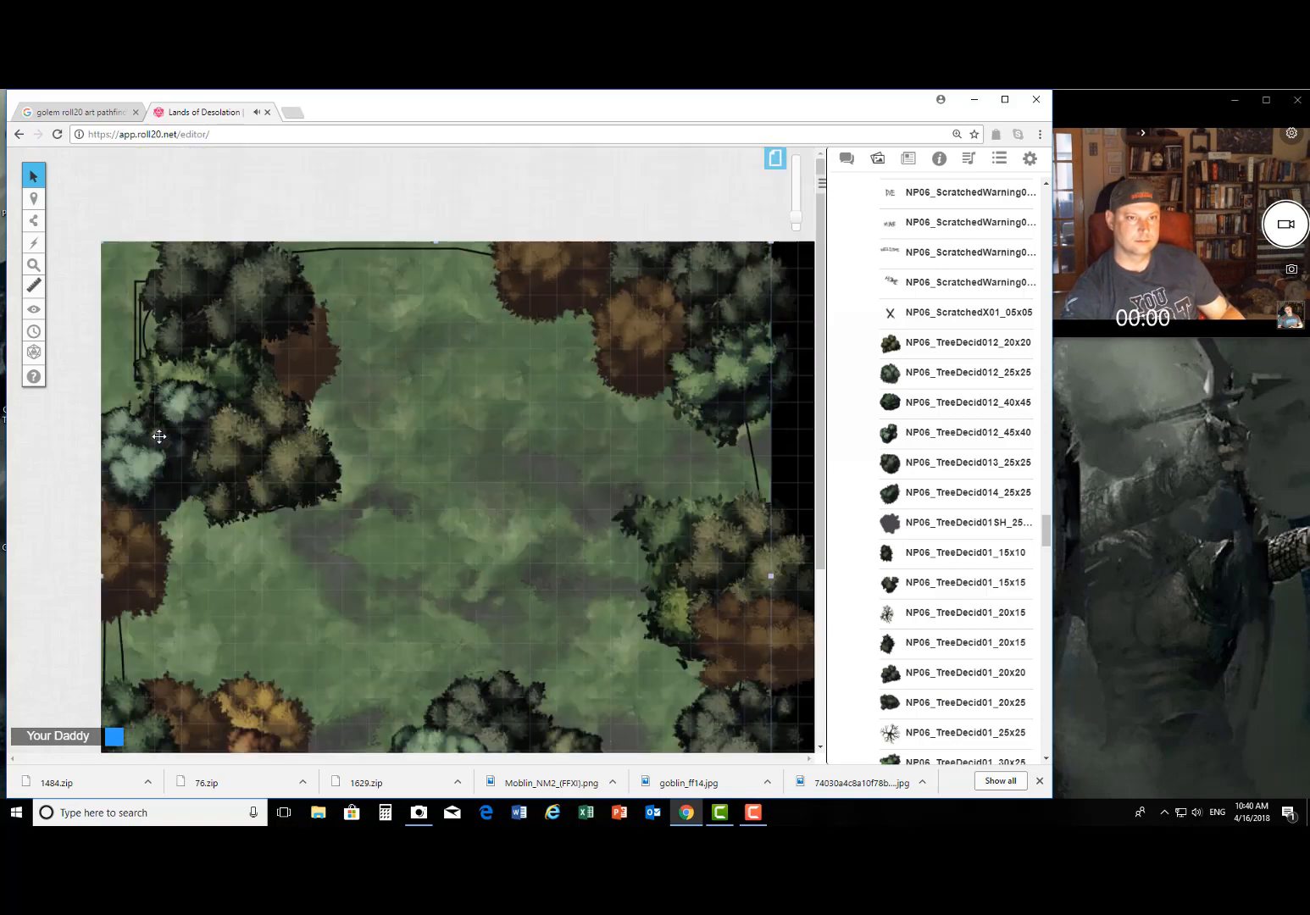
right_click(329, 264)
click(380, 188)
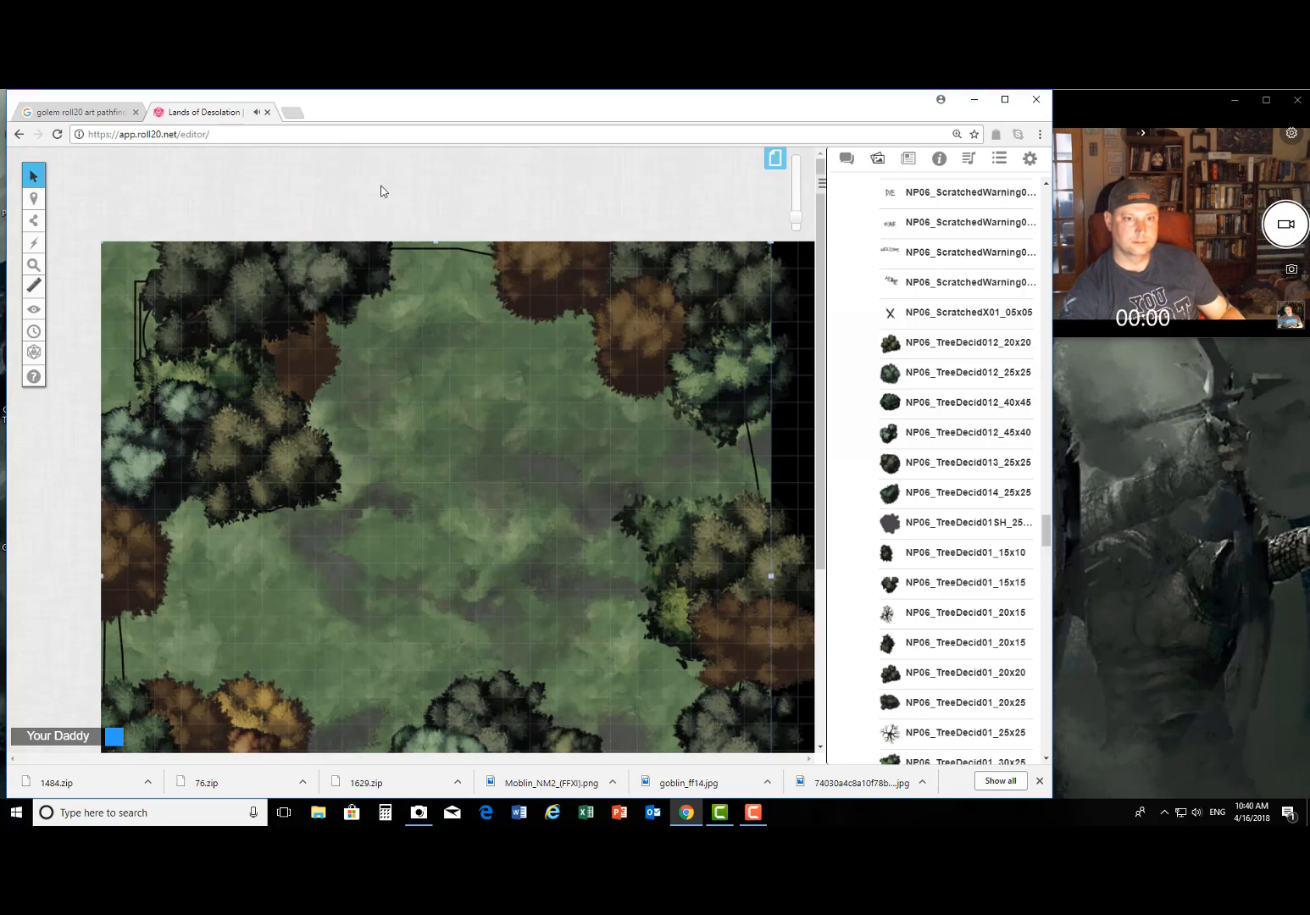
Step: Copy the olive tree of the upper-left cluster and paste it on the remaining top-edge outline and on the bottom outline beside the lower-right corner tree
click(252, 468)
right_click(251, 468)
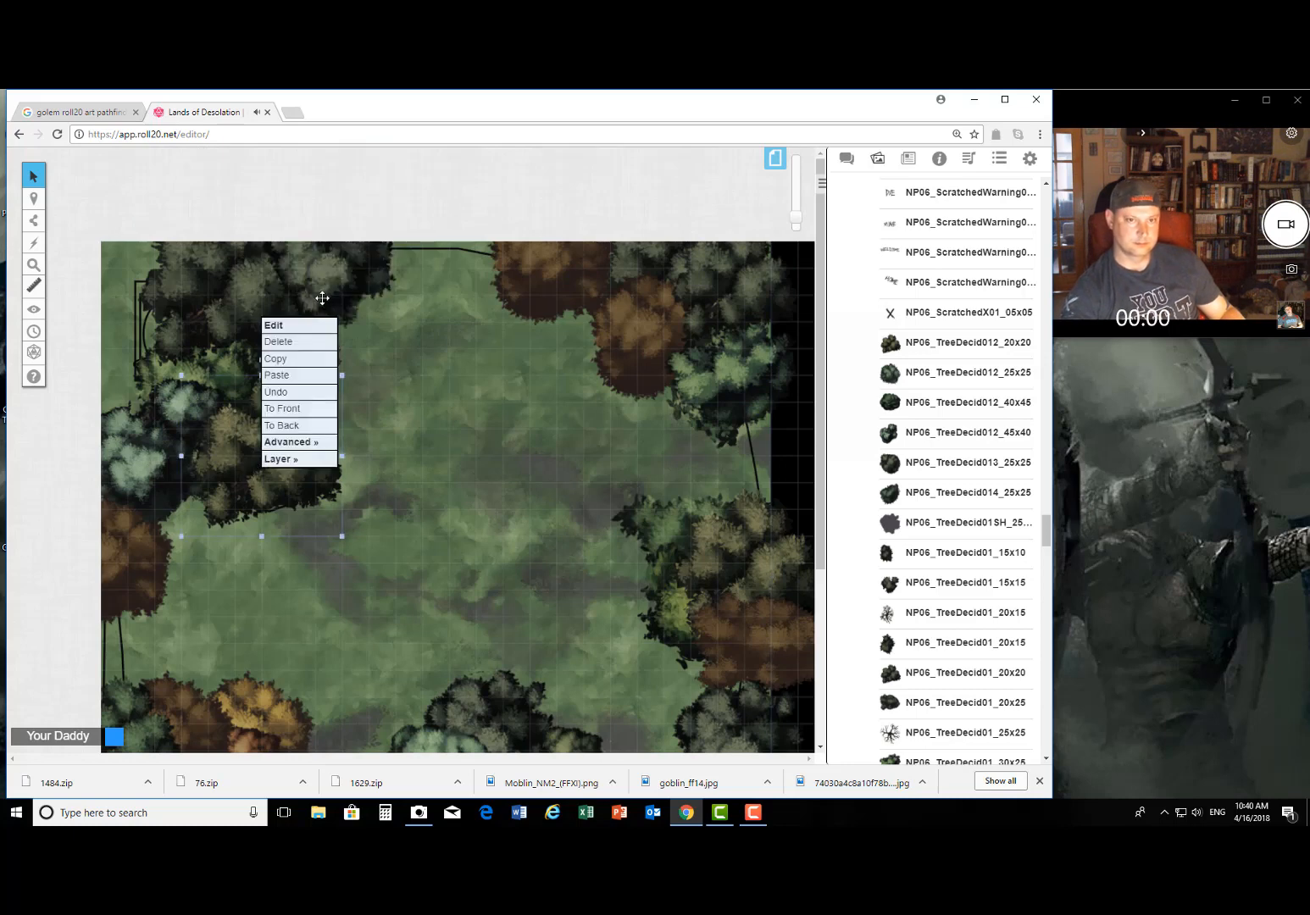
click(312, 374)
right_click(443, 257)
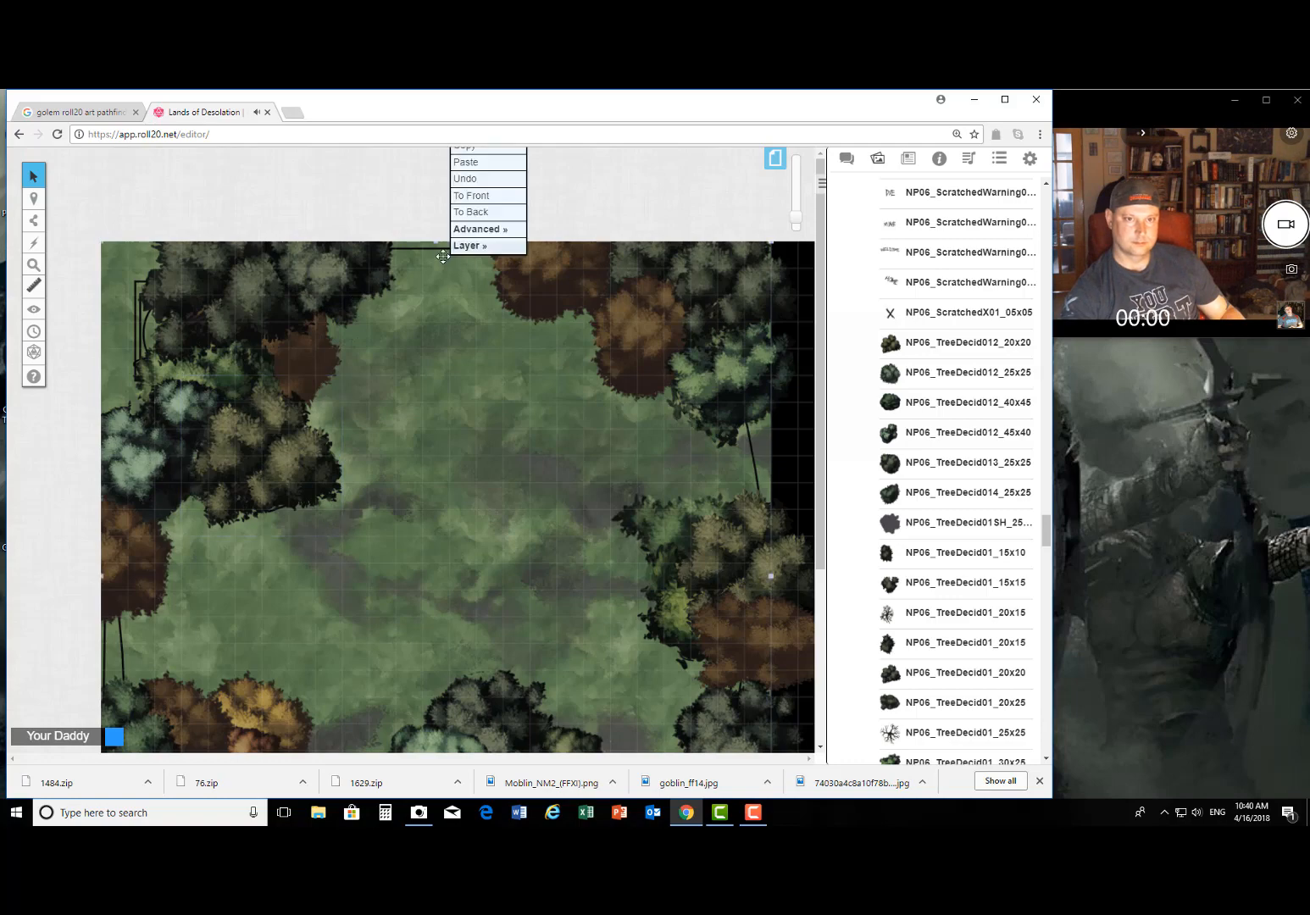
click(491, 162)
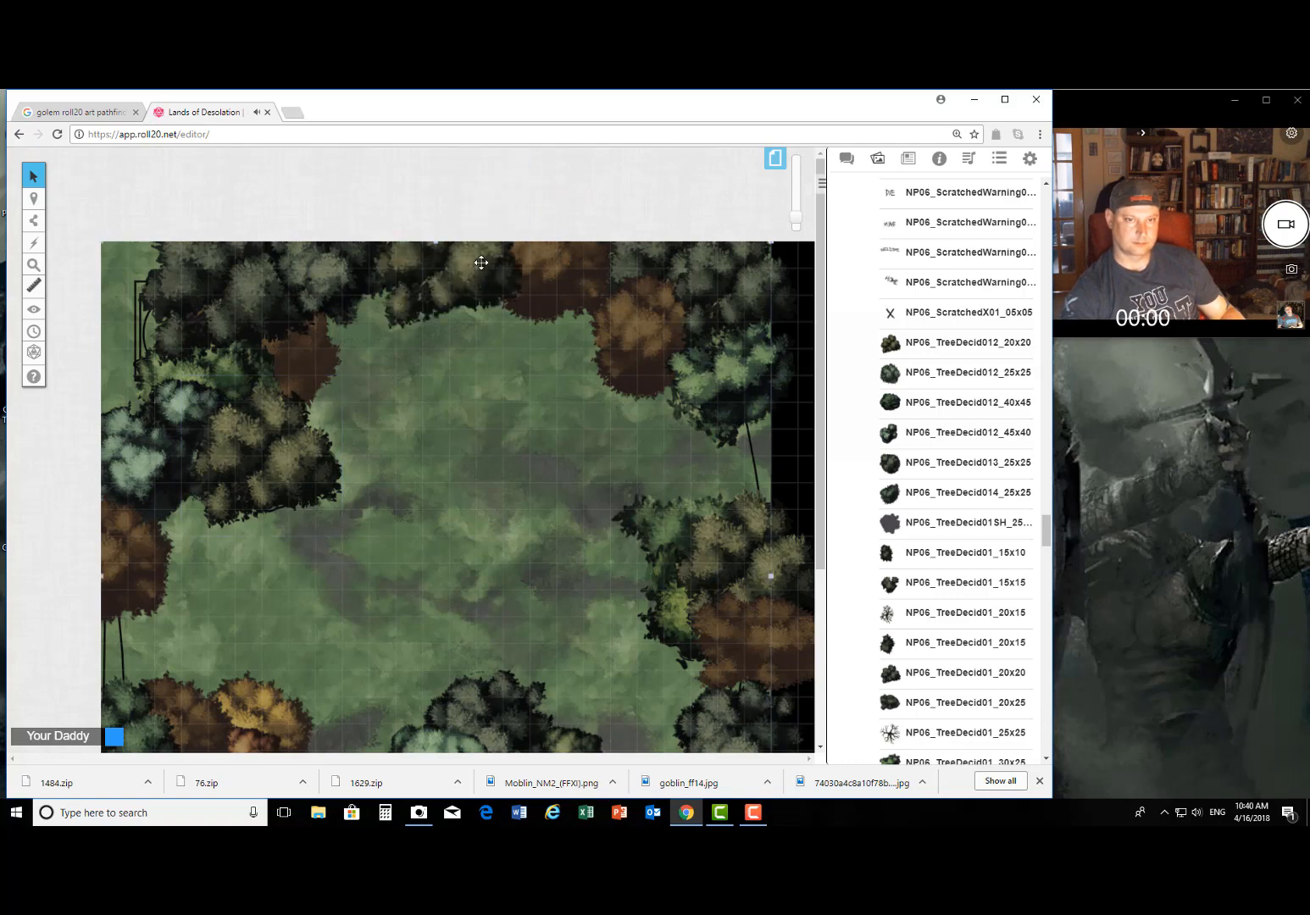
scroll(466, 388, down, 4)
right_click(644, 552)
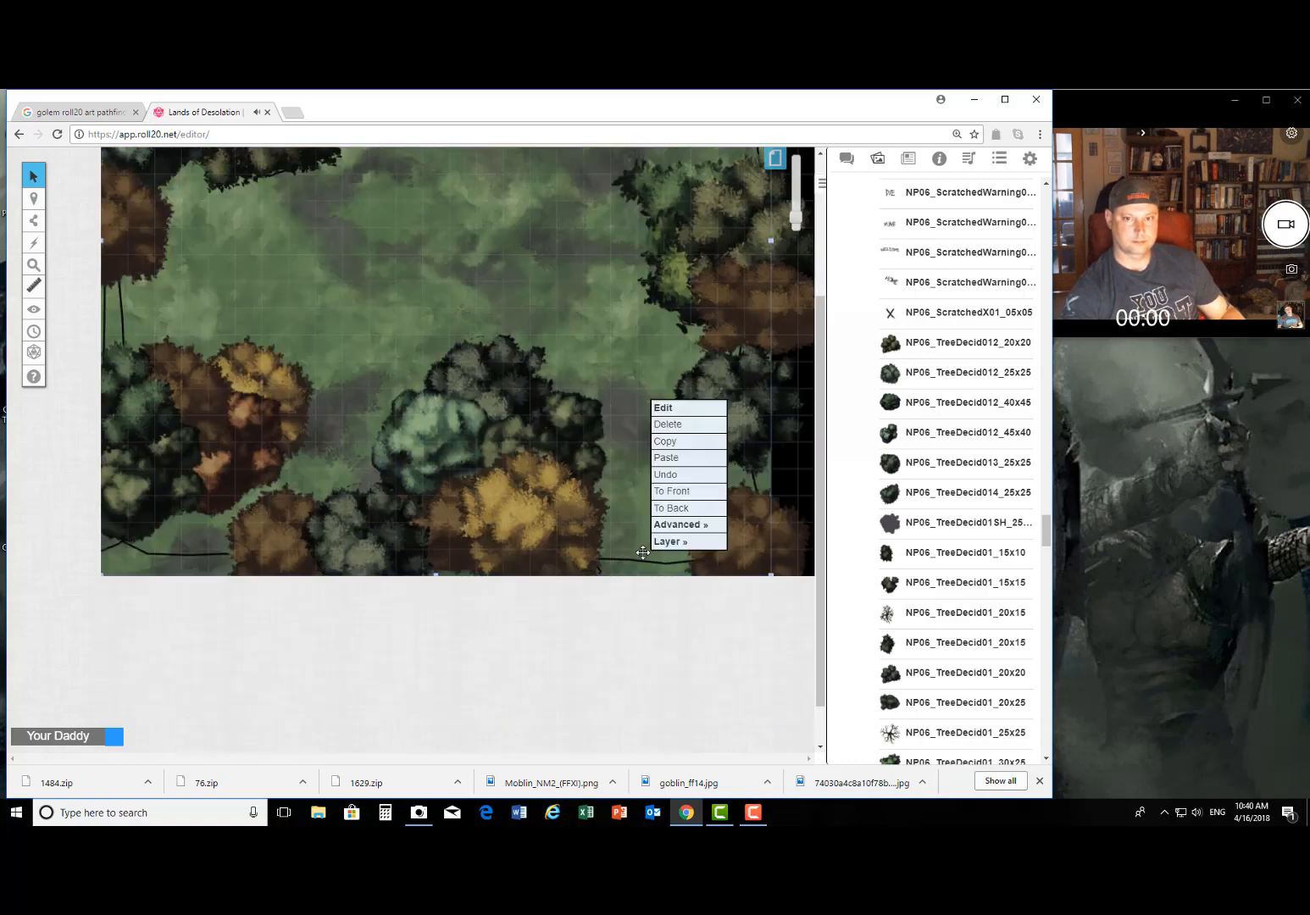
click(665, 459)
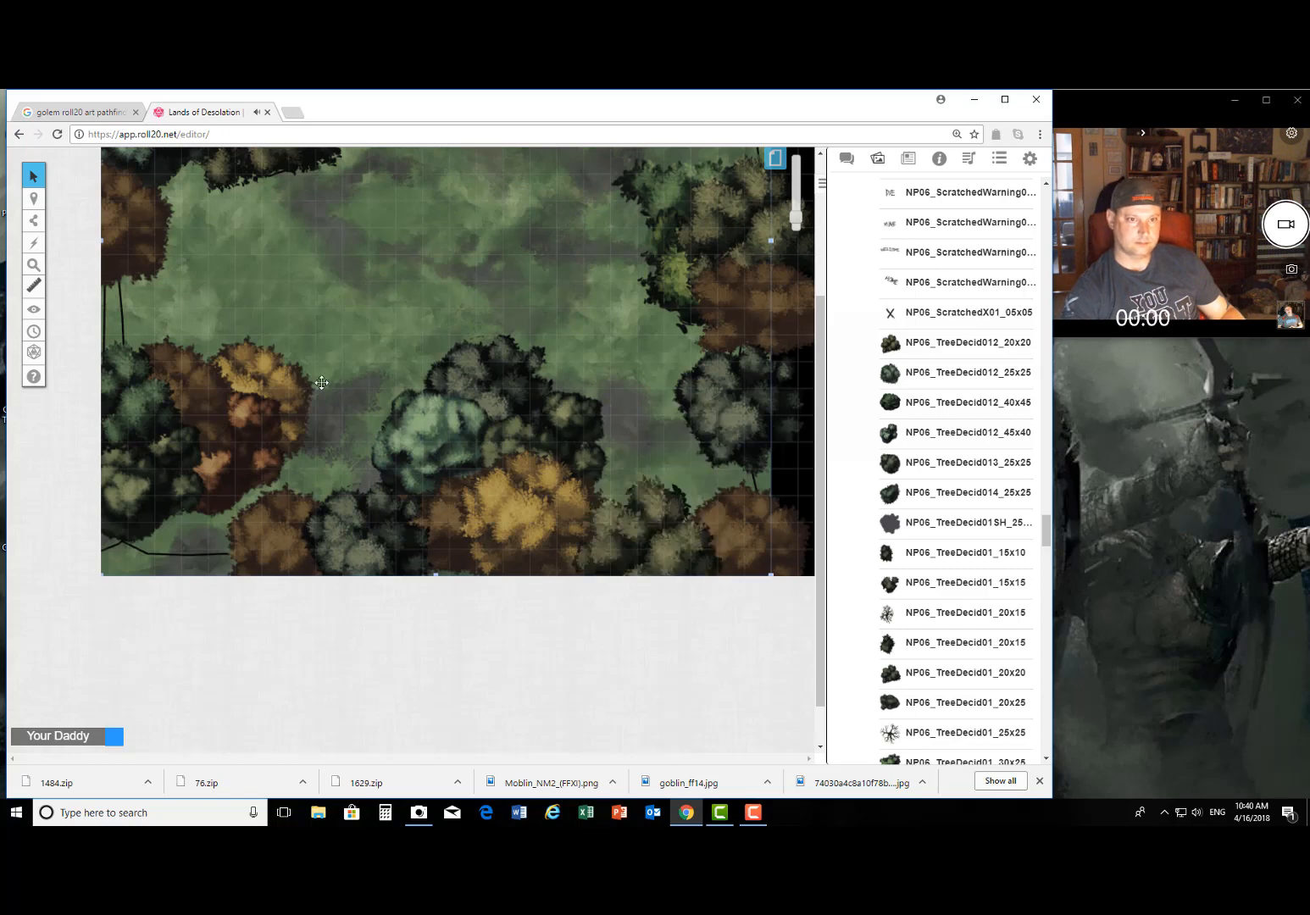
Step: Copy the yellow tree of the lower-left cluster and paste it on the bottom outline below that cluster and on the left-edge outline above it
right_click(284, 377)
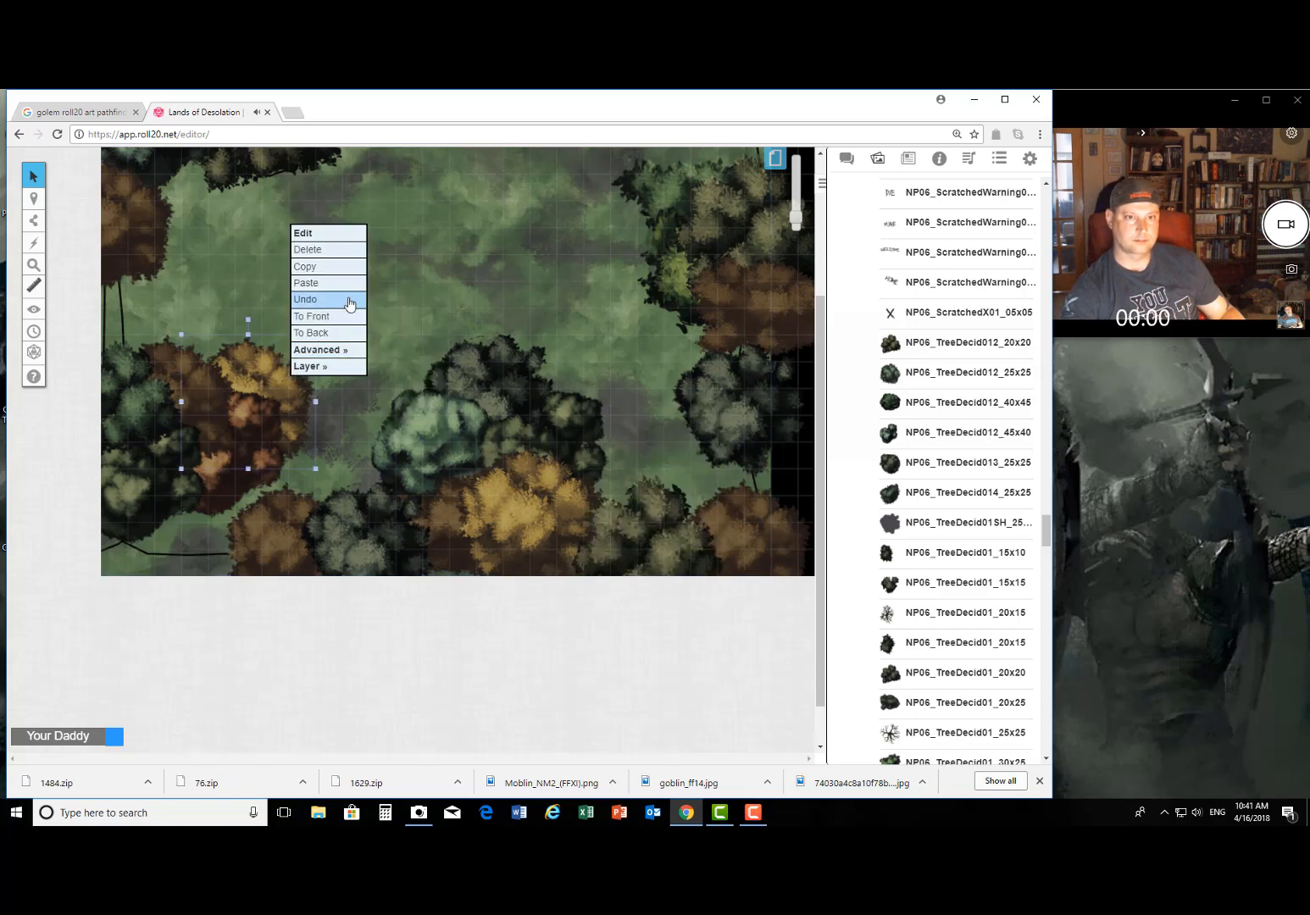
click(337, 271)
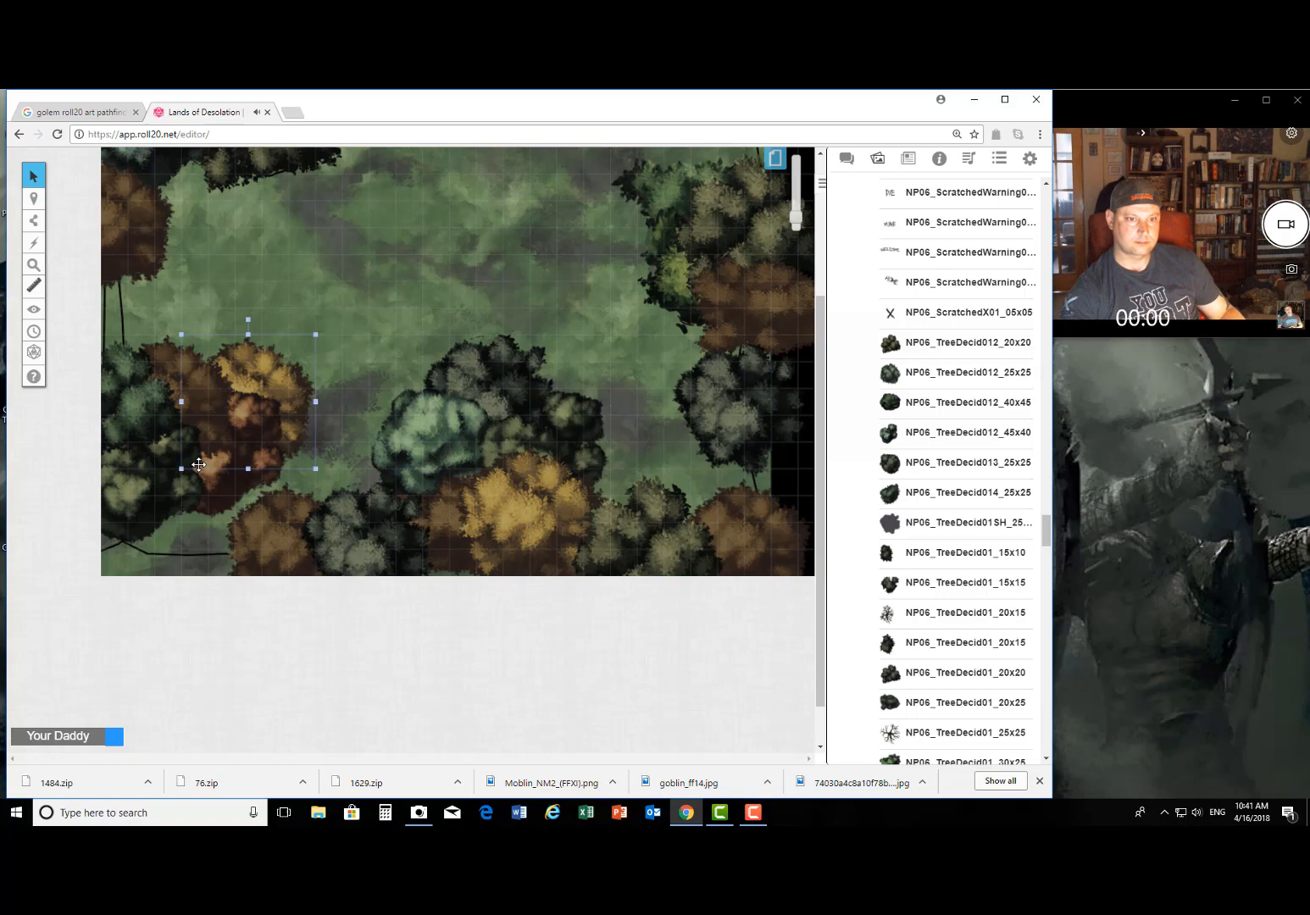
right_click(199, 552)
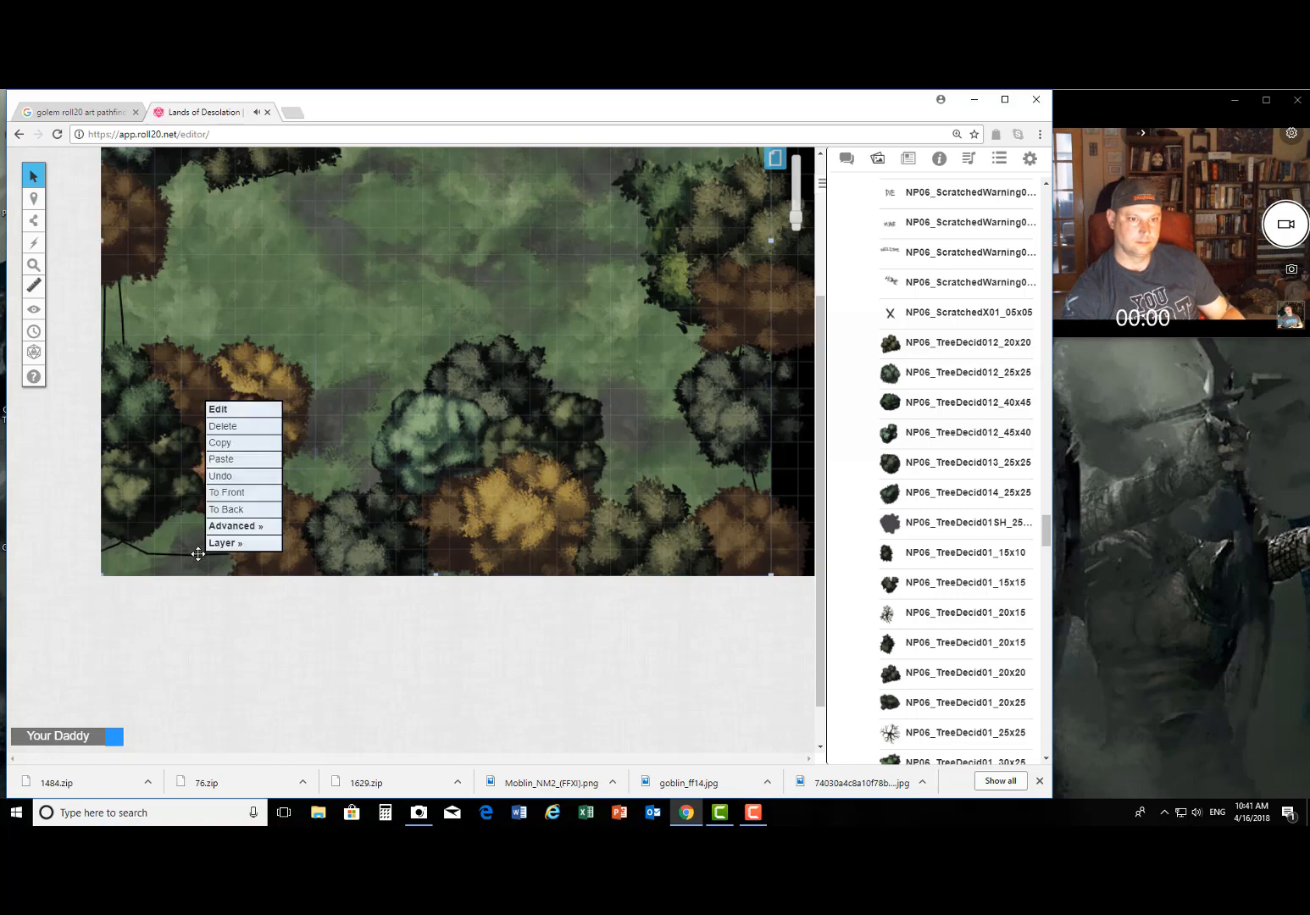
click(238, 462)
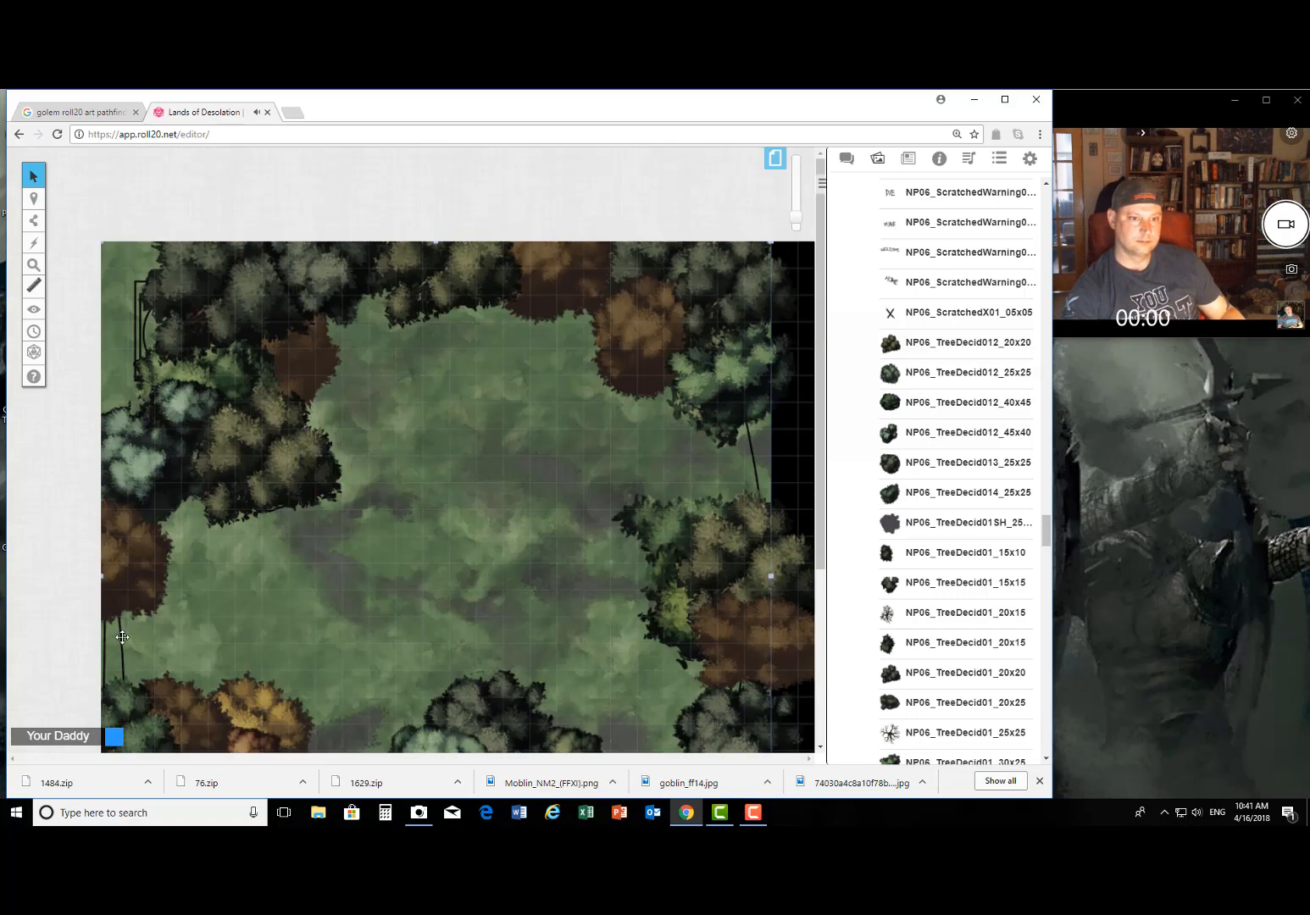
right_click(122, 637)
click(171, 545)
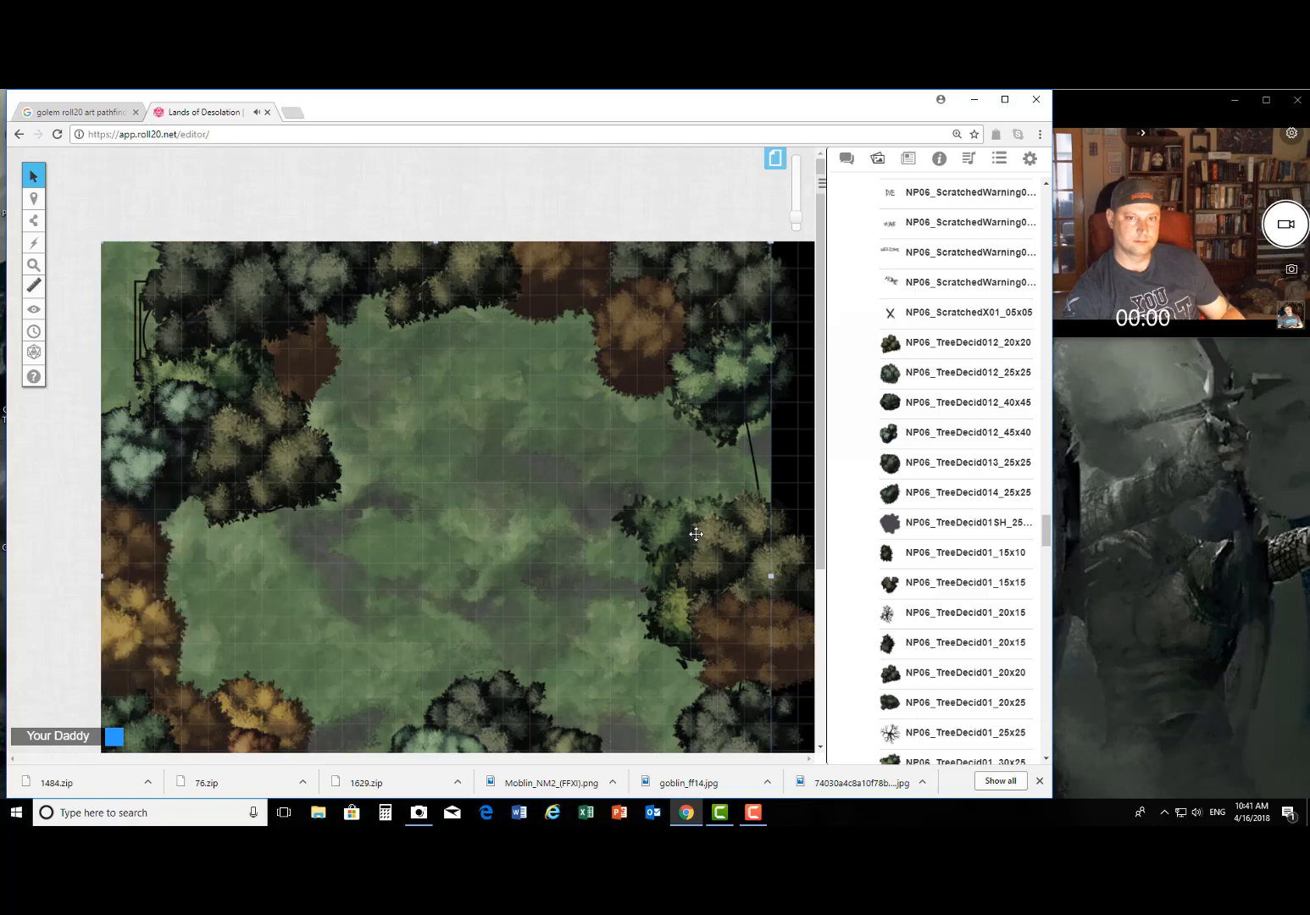
Step: Paste the copied yellow tree on the right-edge outline below the upper-right cluster and on the map's lower-left corner
right_click(752, 460)
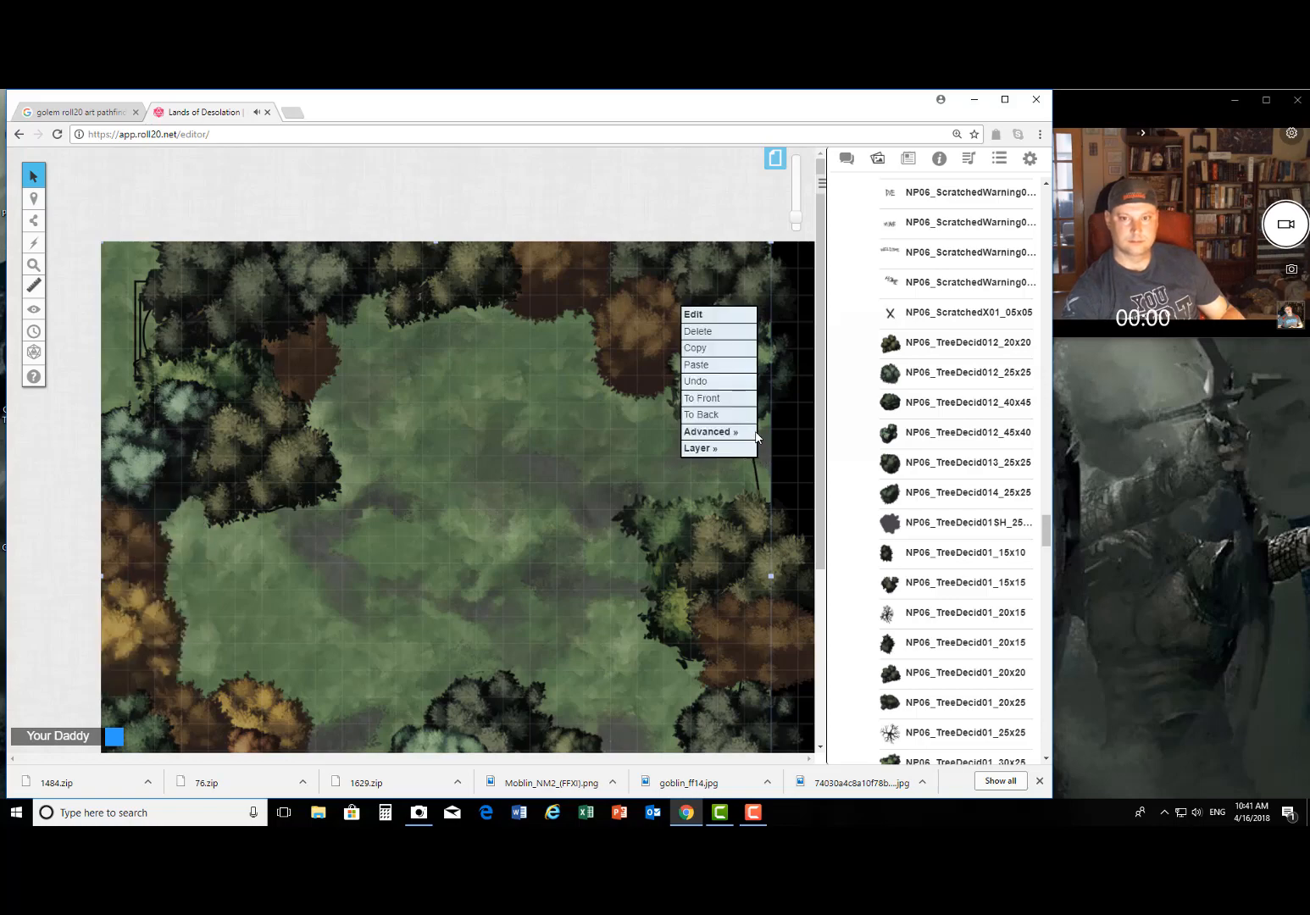
click(699, 366)
scroll(576, 426, down, 5)
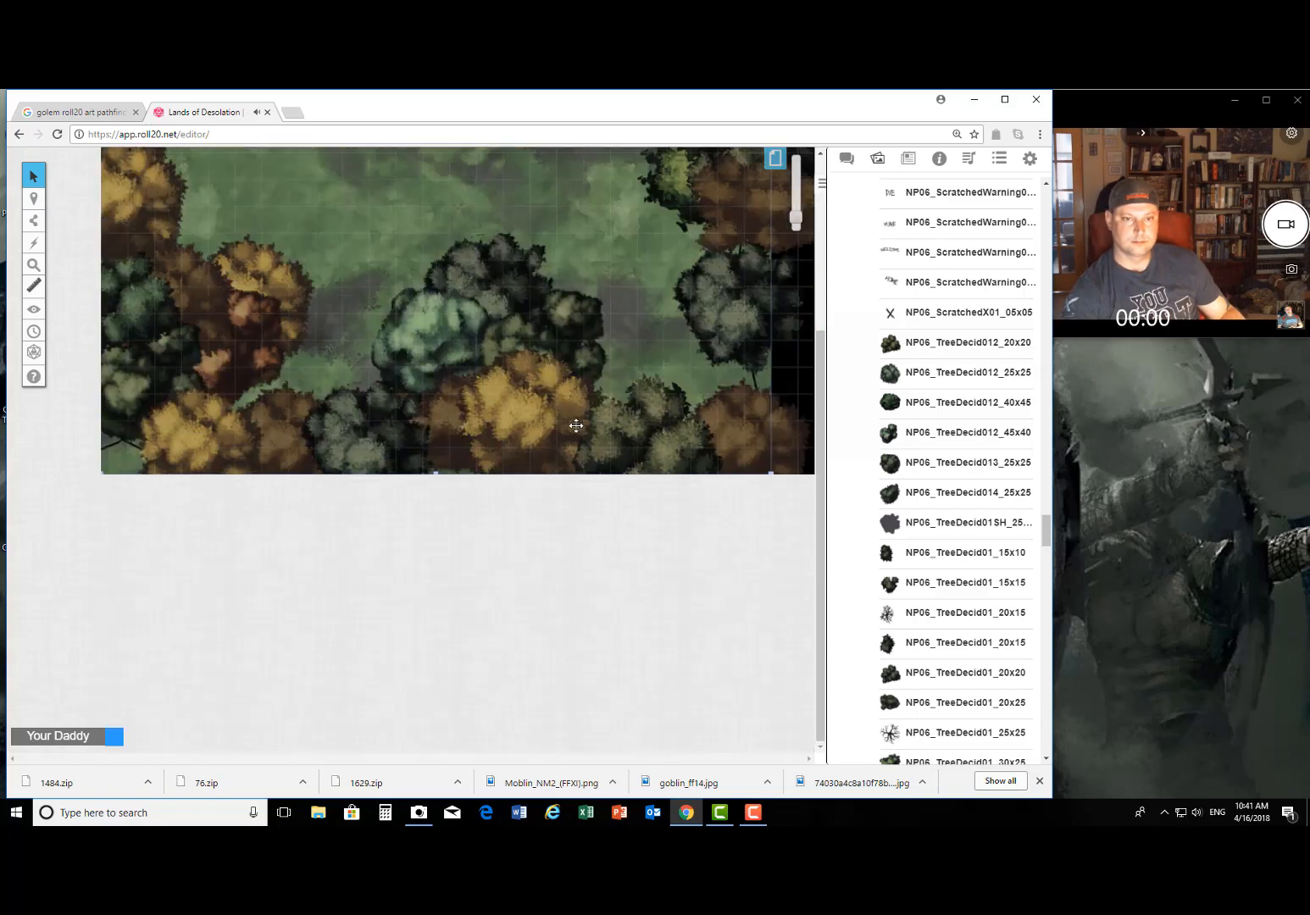
right_click(122, 452)
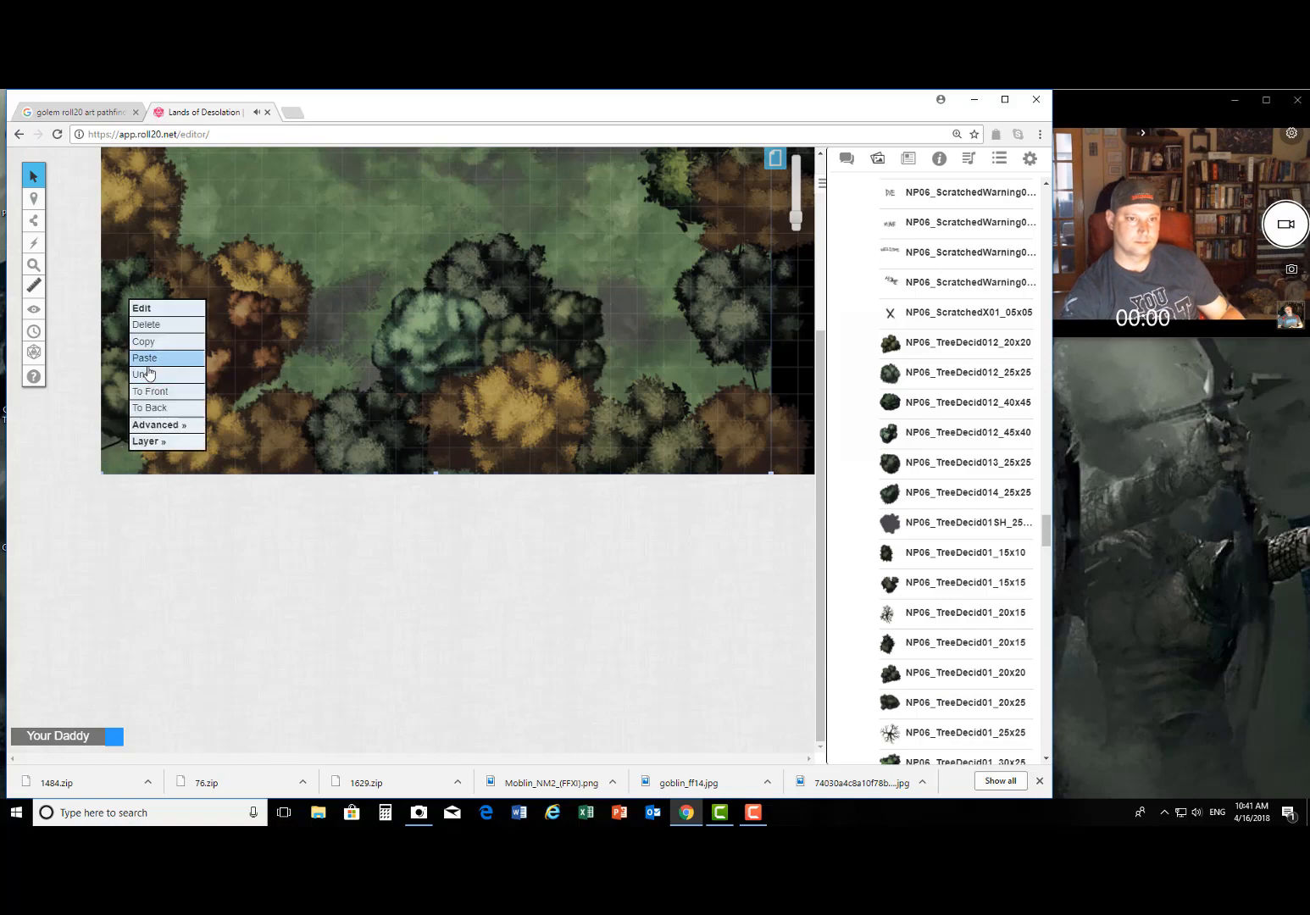
click(166, 404)
Step: Paste the copied yellow tree on the right-edge outline just above the lower-right corner tree and check the whole map for uncovered outlines
scroll(181, 453, up, 5)
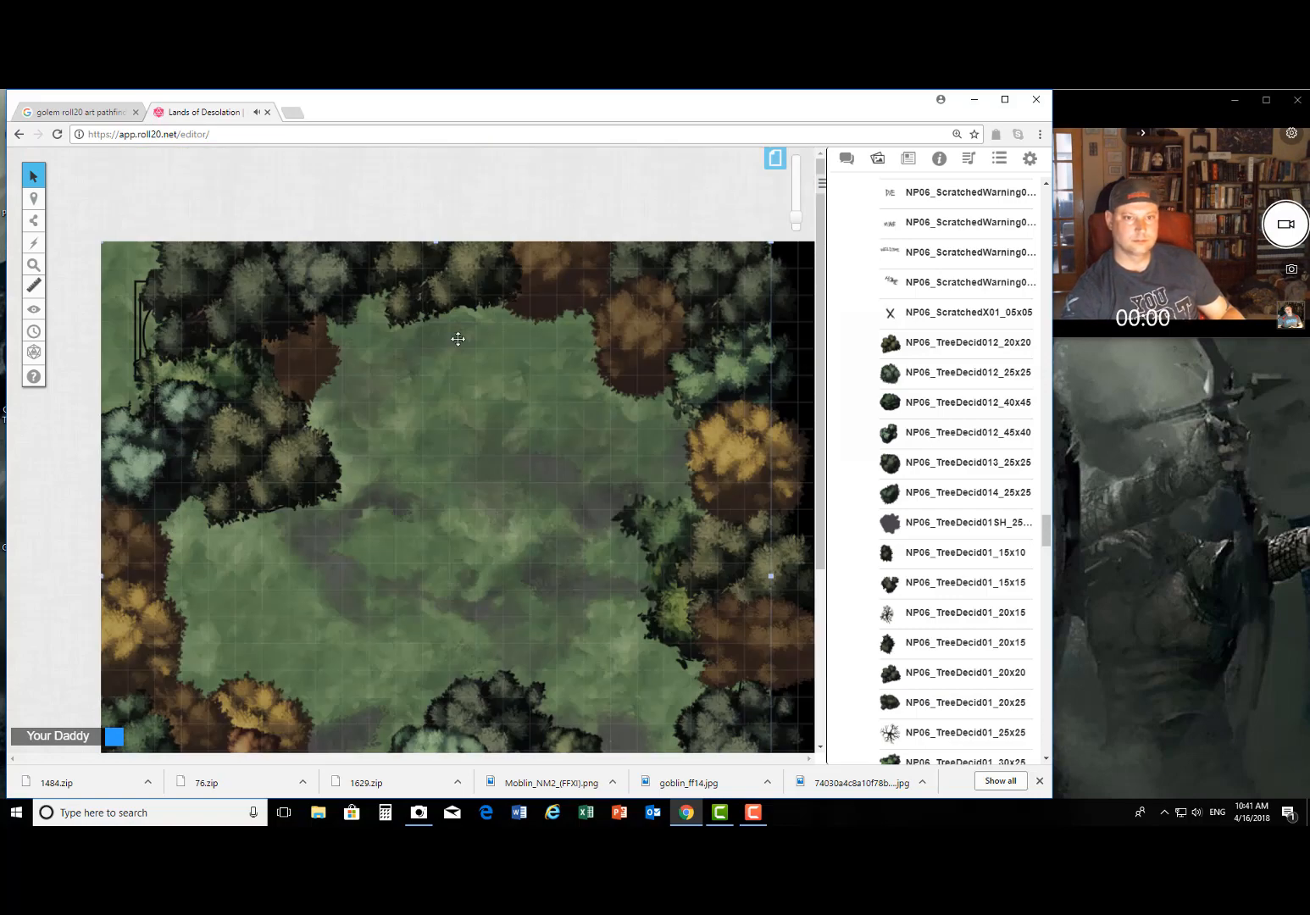
scroll(641, 367, down, 5)
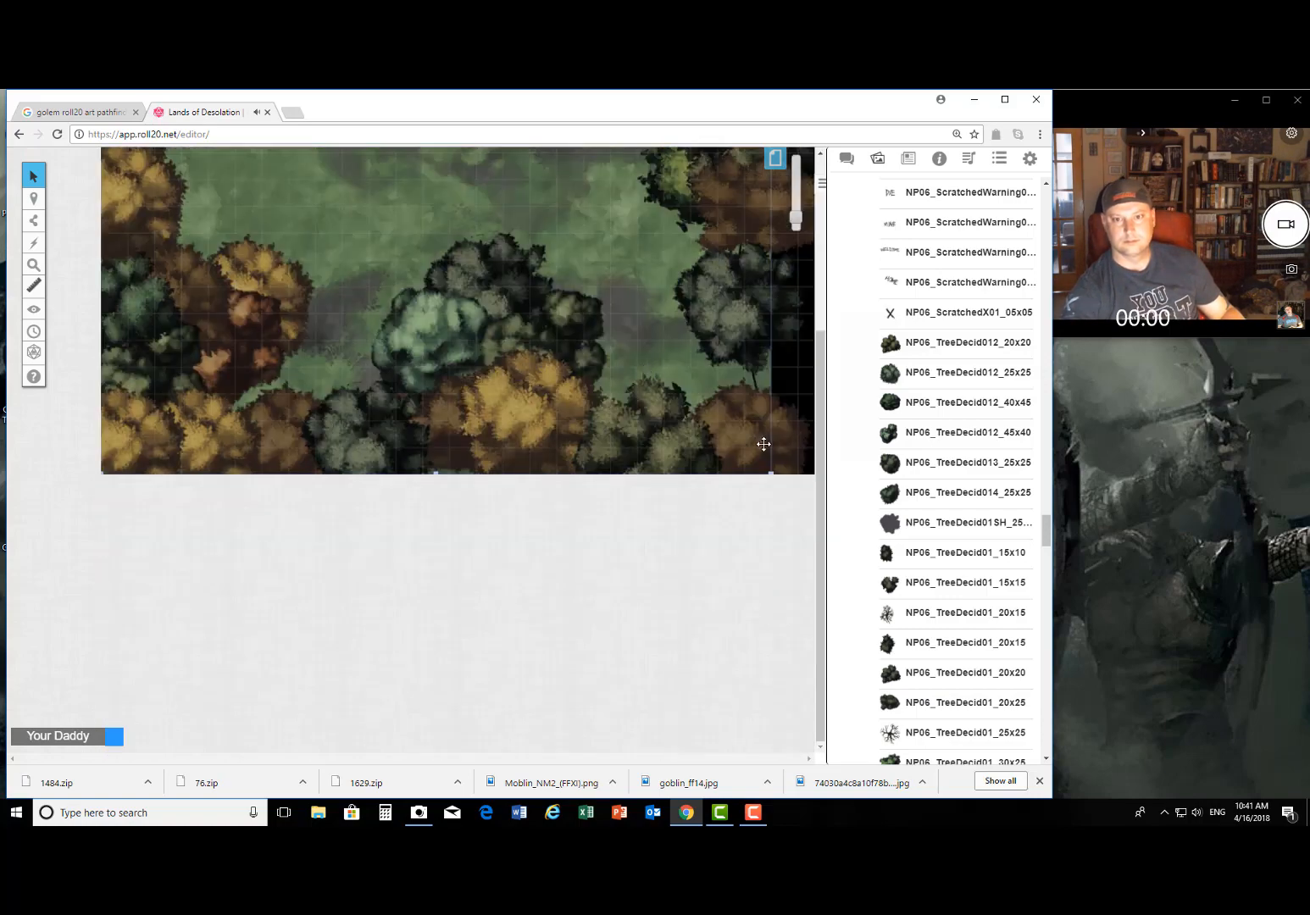
right_click(748, 384)
click(770, 293)
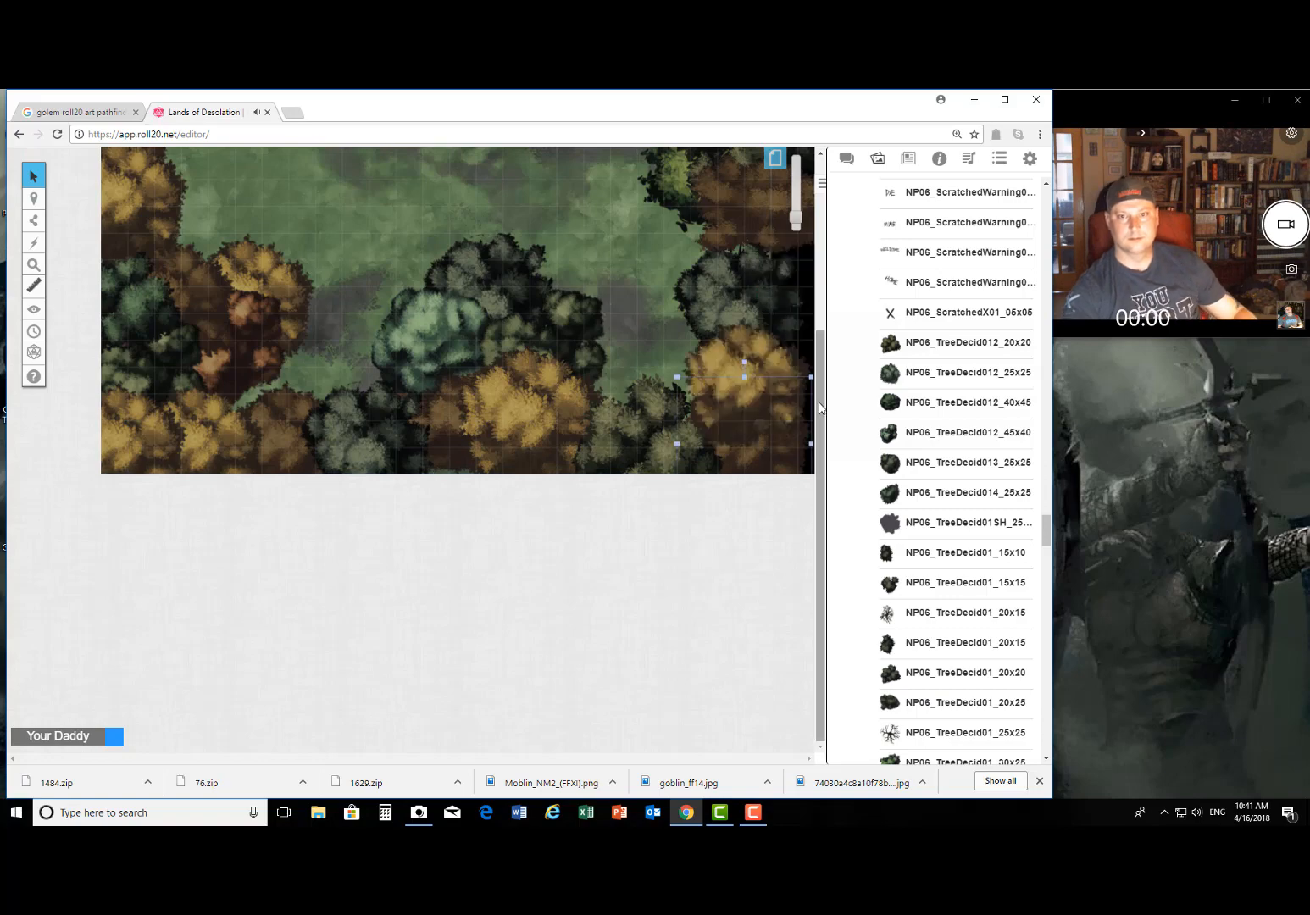
scroll(646, 339, up, 5)
scroll(623, 428, down, 5)
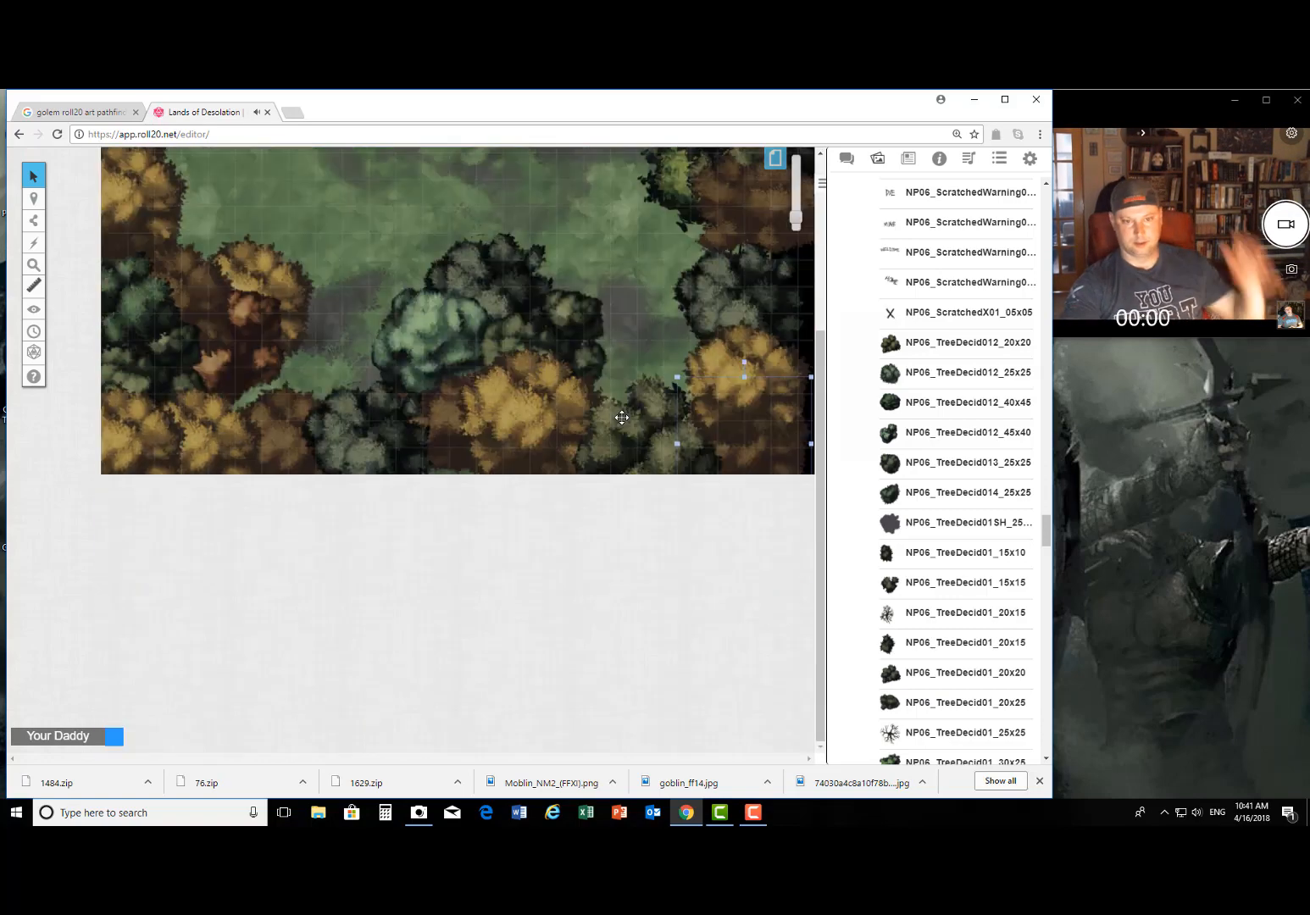
scroll(619, 416, up, 3)
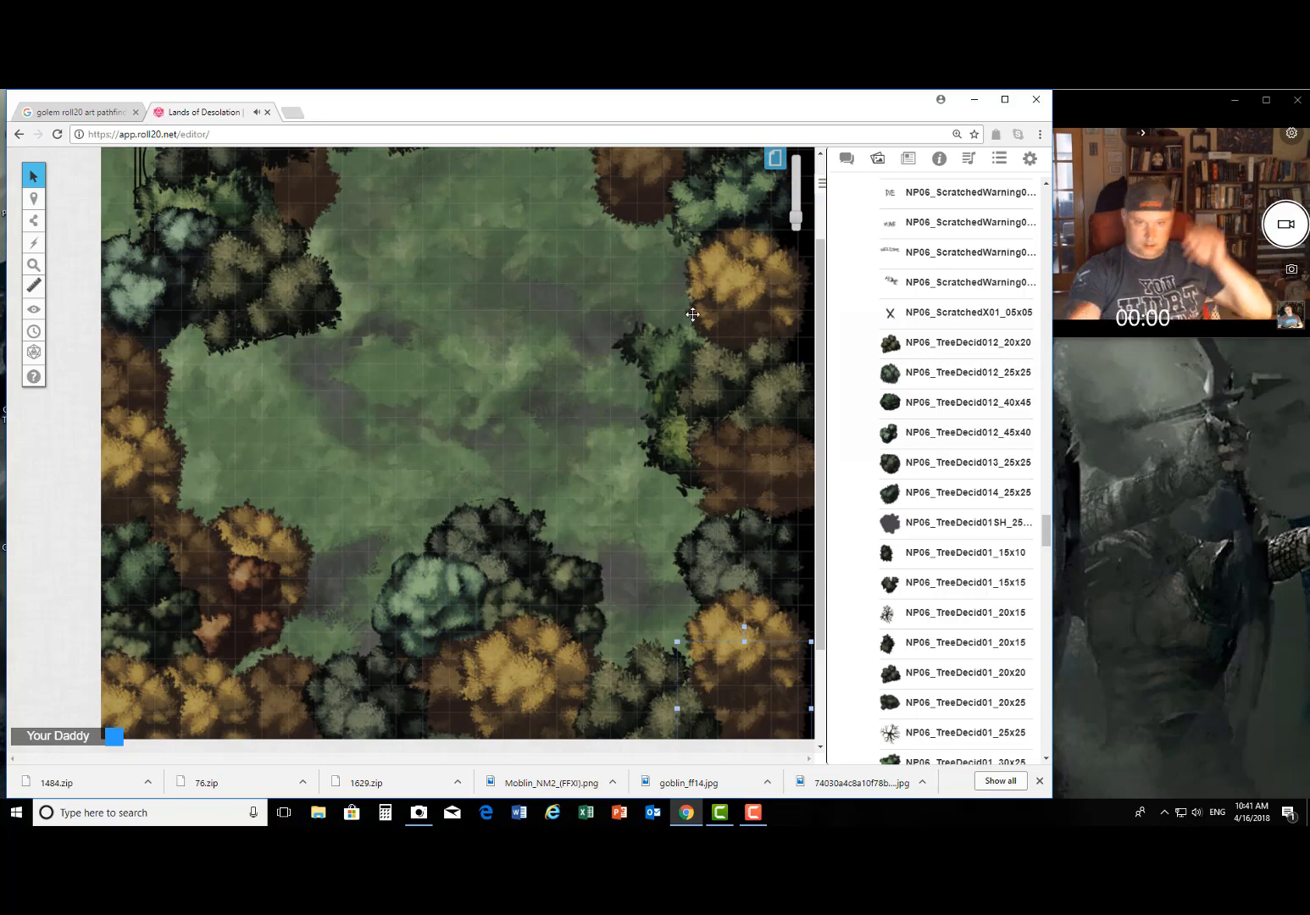
scroll(560, 373, up, 3)
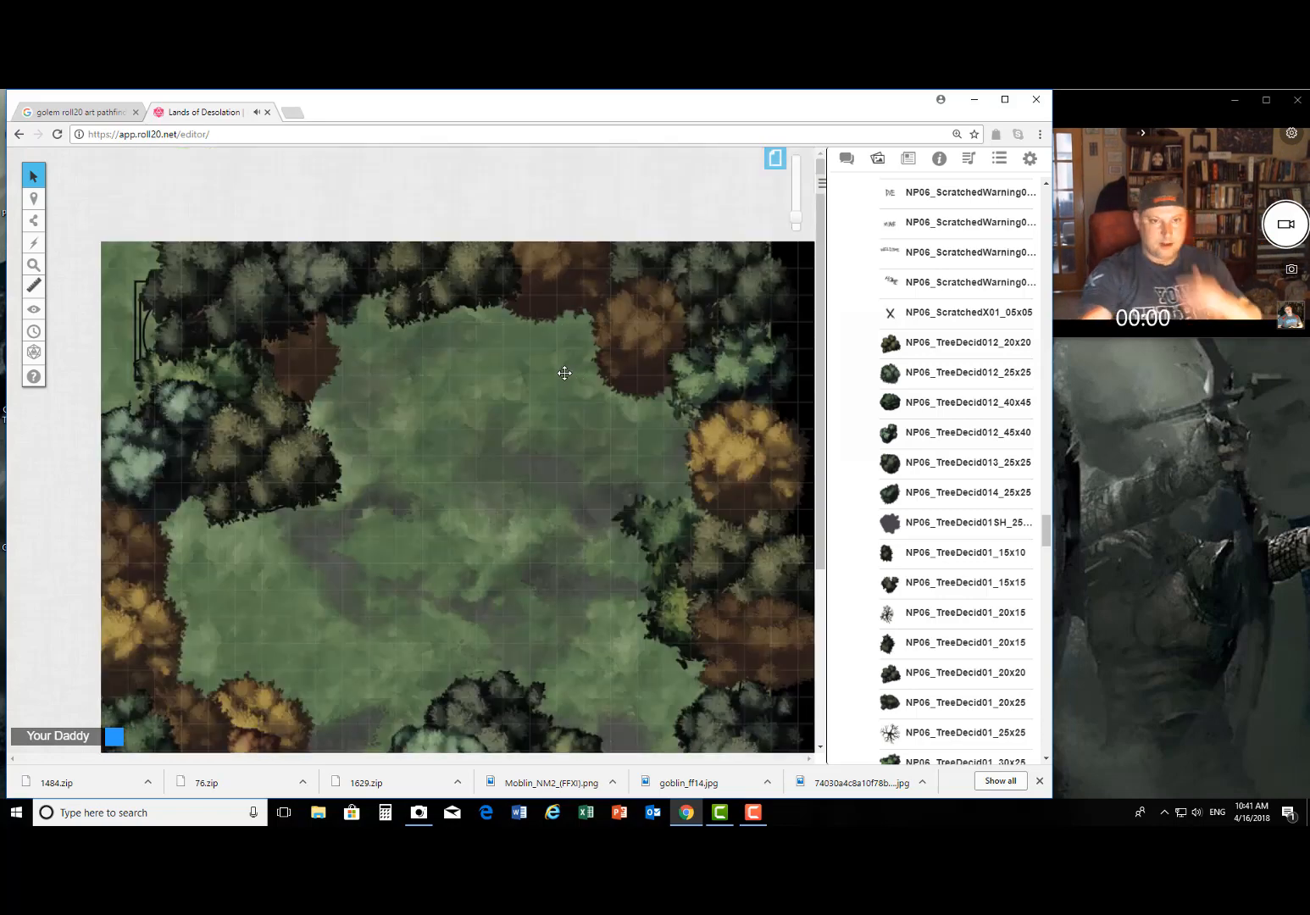
Step: Add a new character to the game's journal
click(919, 161)
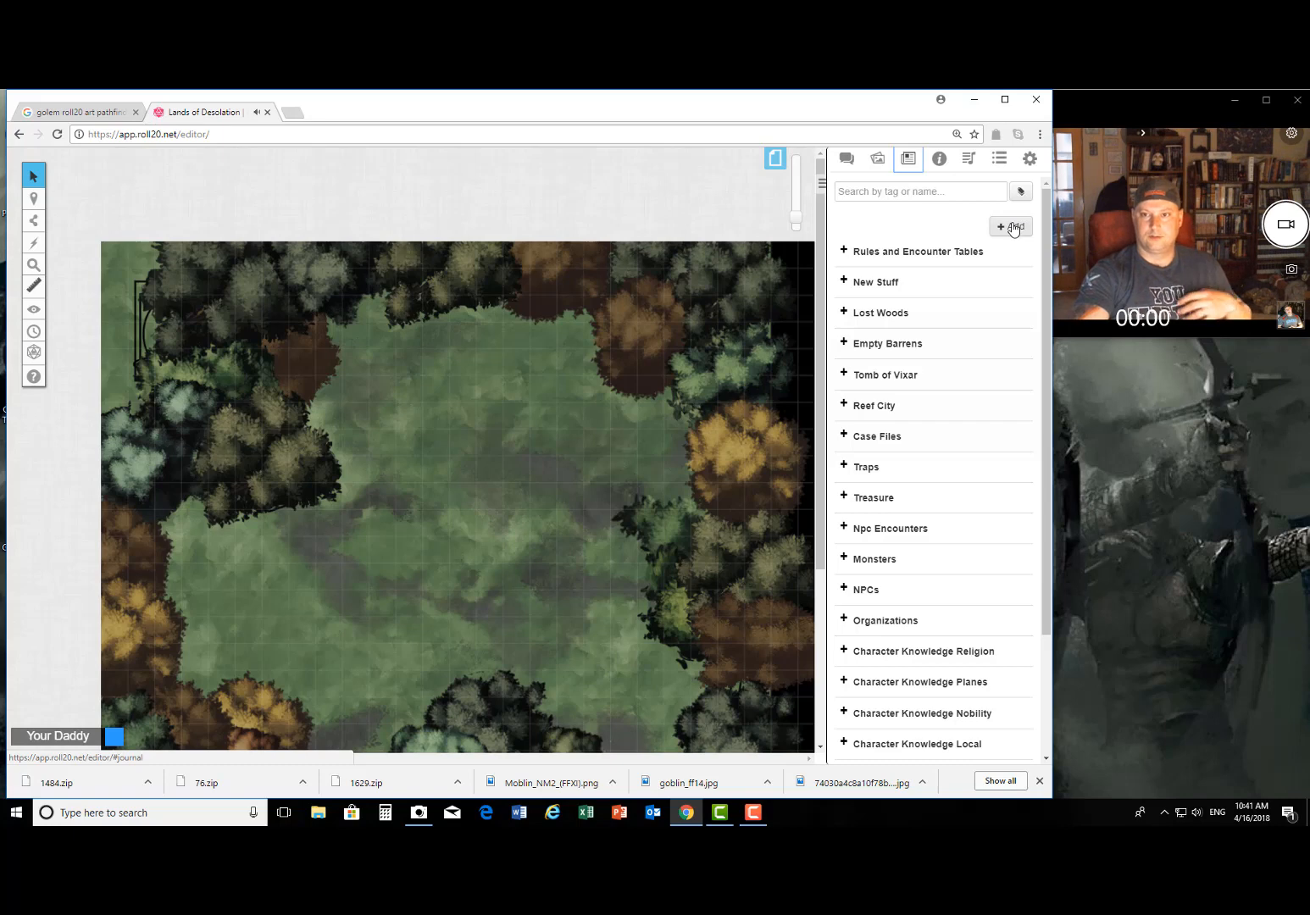
mouse_move(1012, 227)
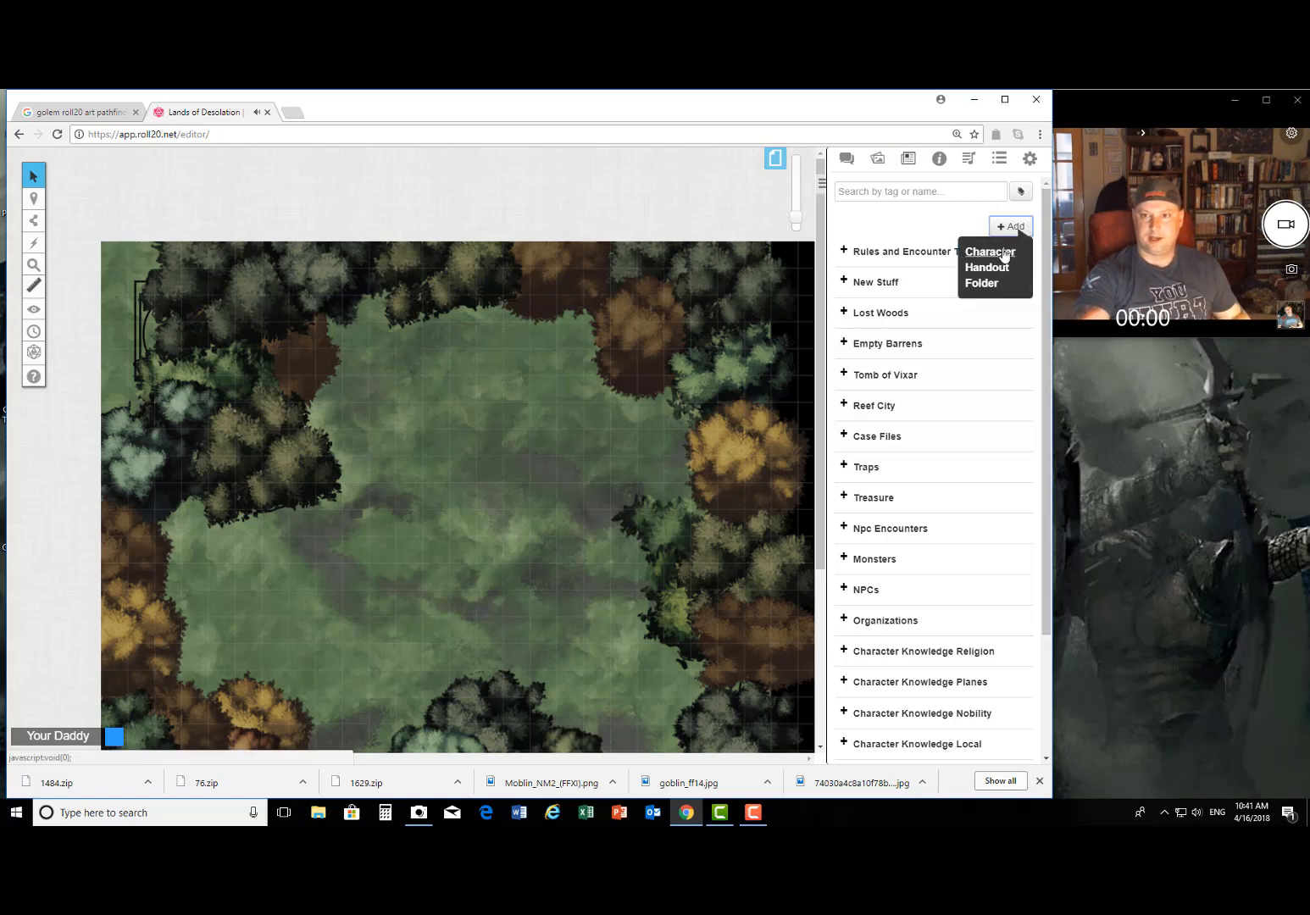
click(990, 252)
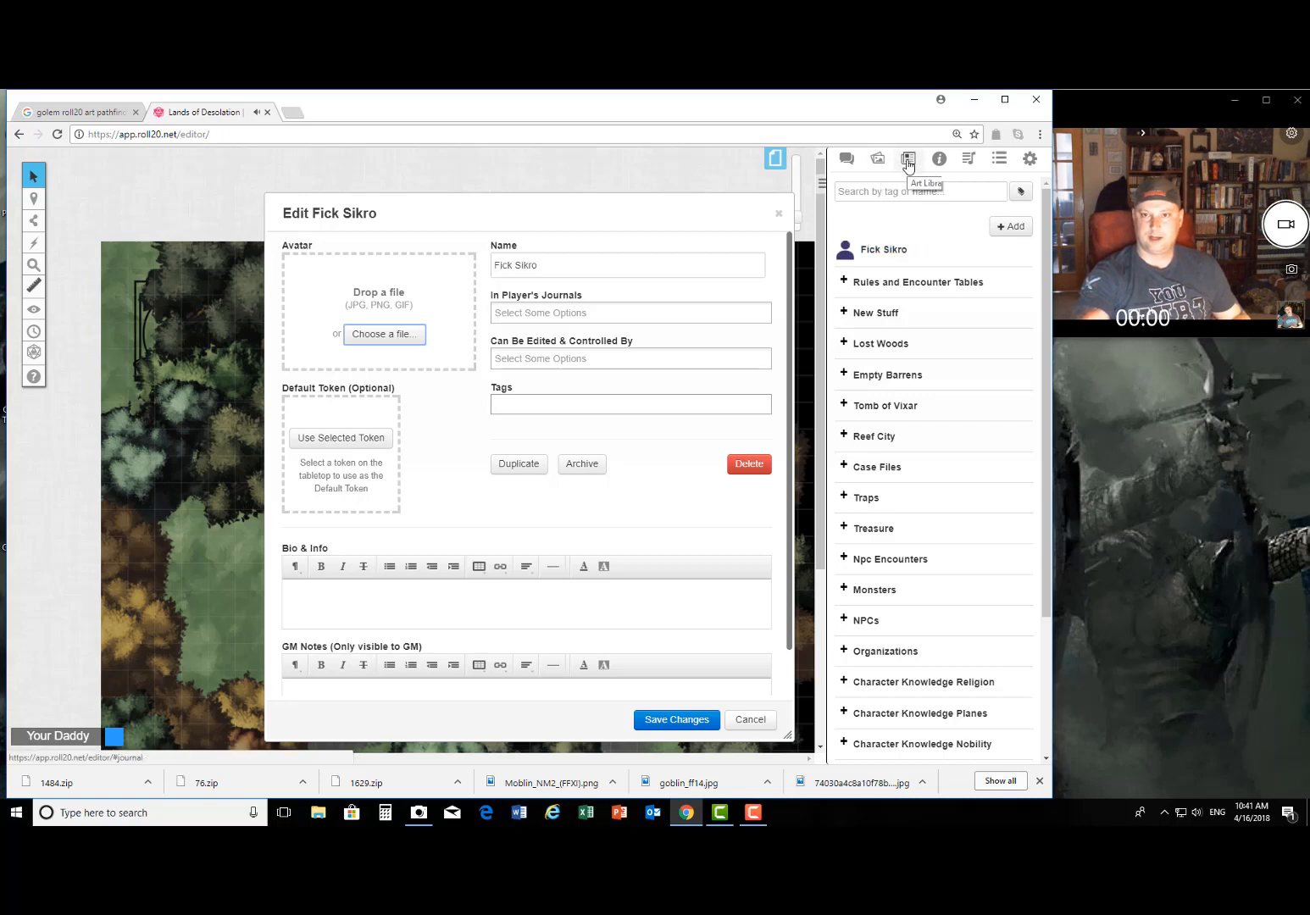
Step: Return to the art library's marketplace purchases and collapse the Nature Pack VI - The Witchwood set
click(881, 159)
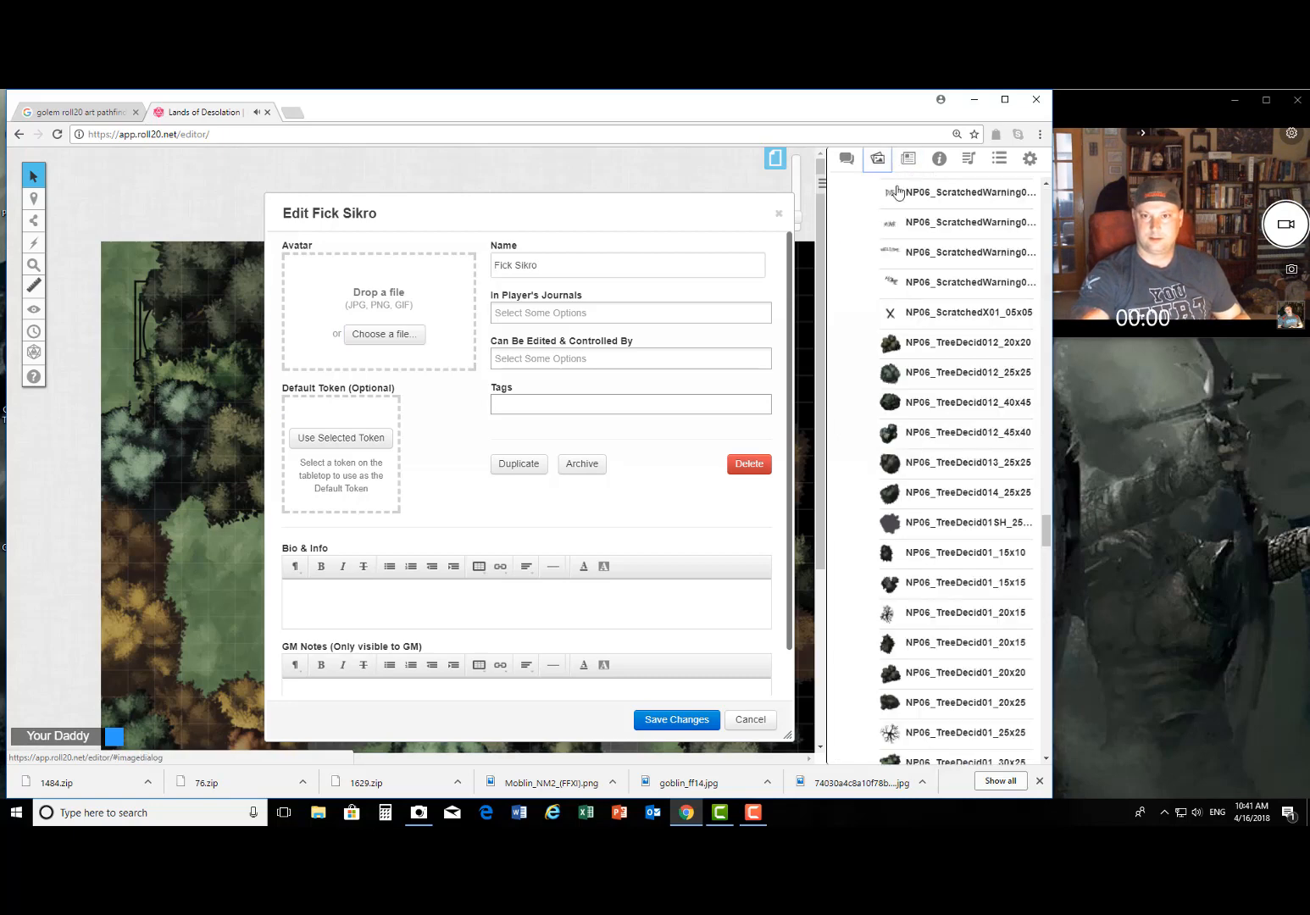
scroll(933, 330, up, 10)
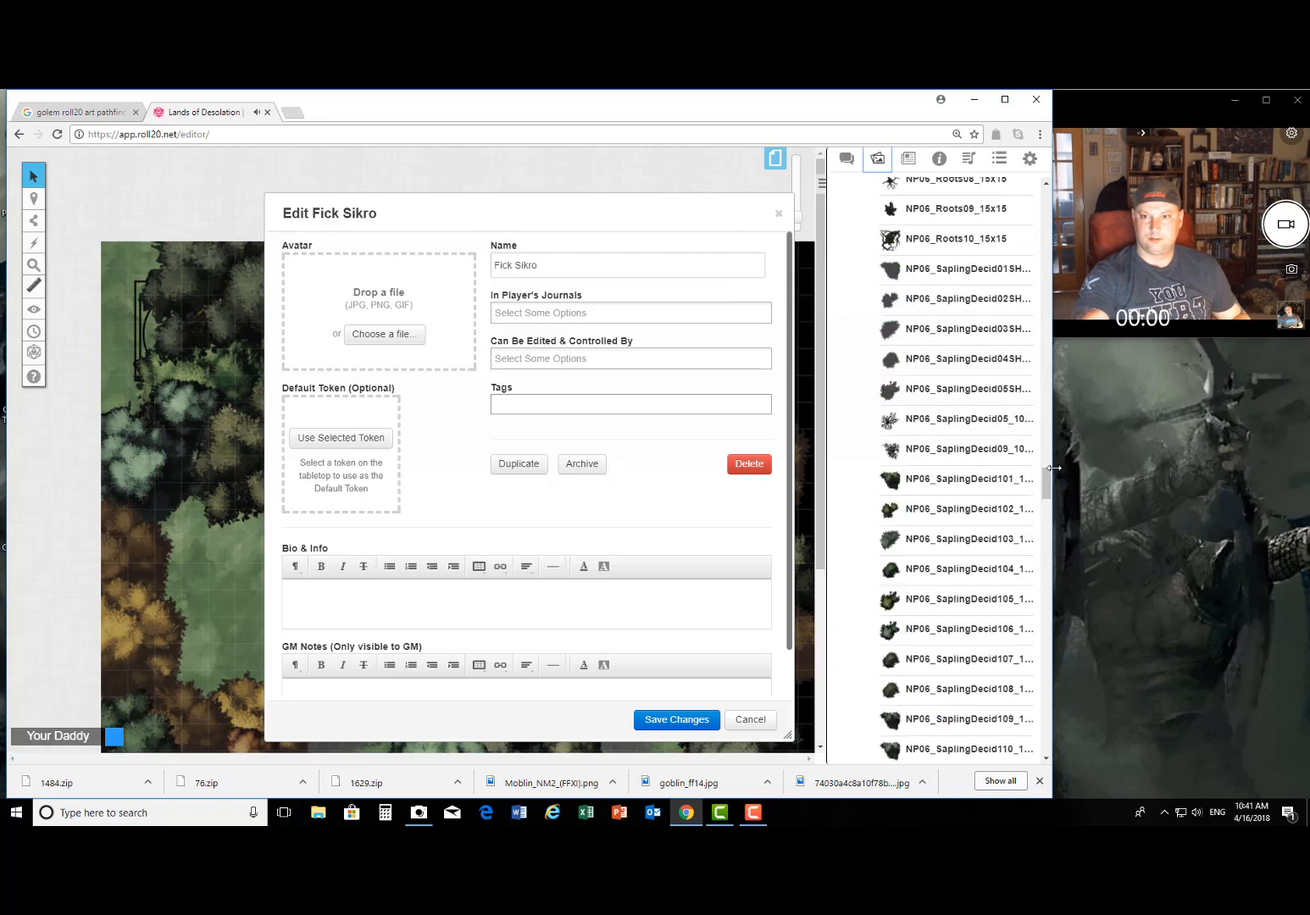
drag(1048, 482, 1049, 245)
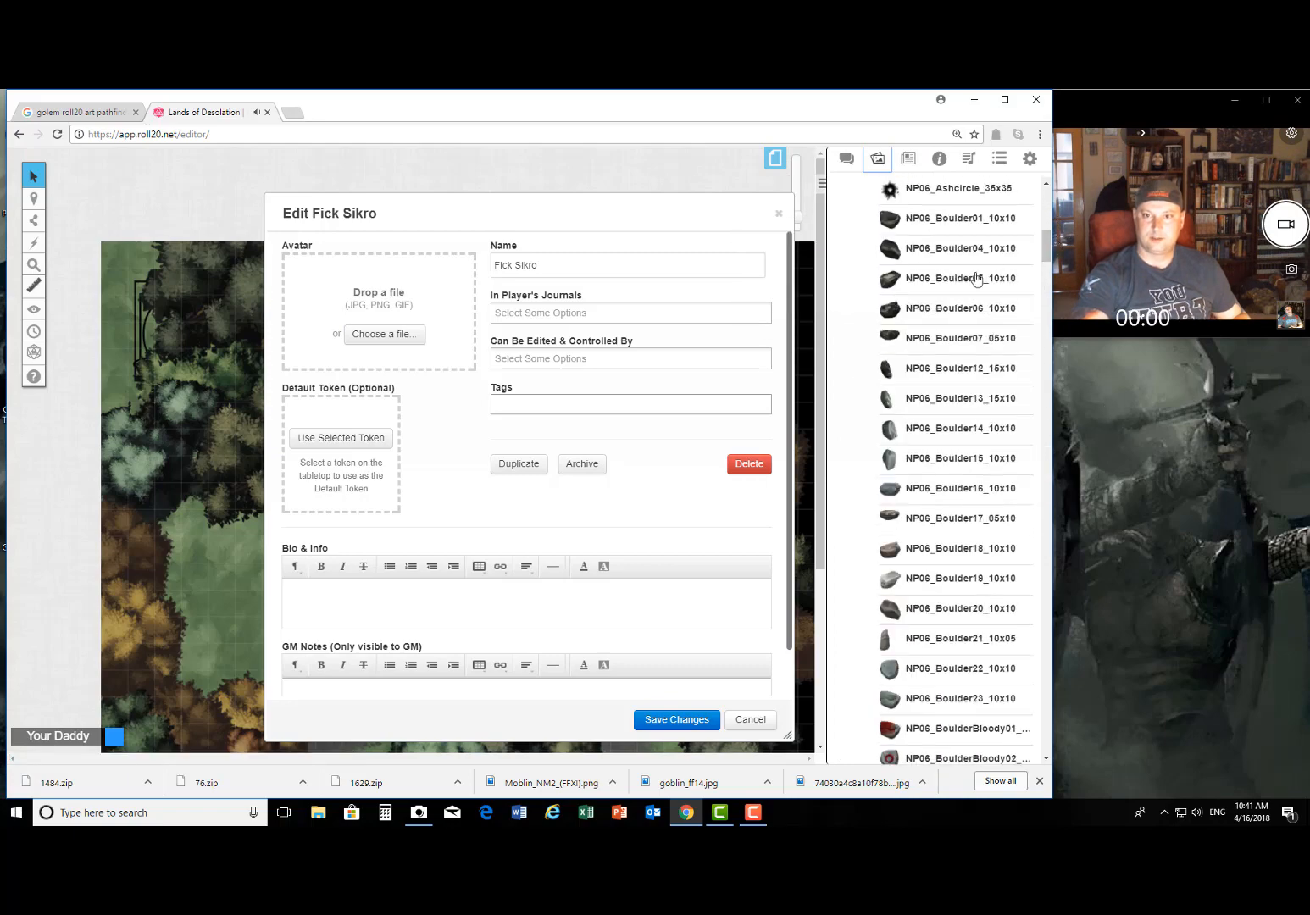
scroll(932, 280, up, 4)
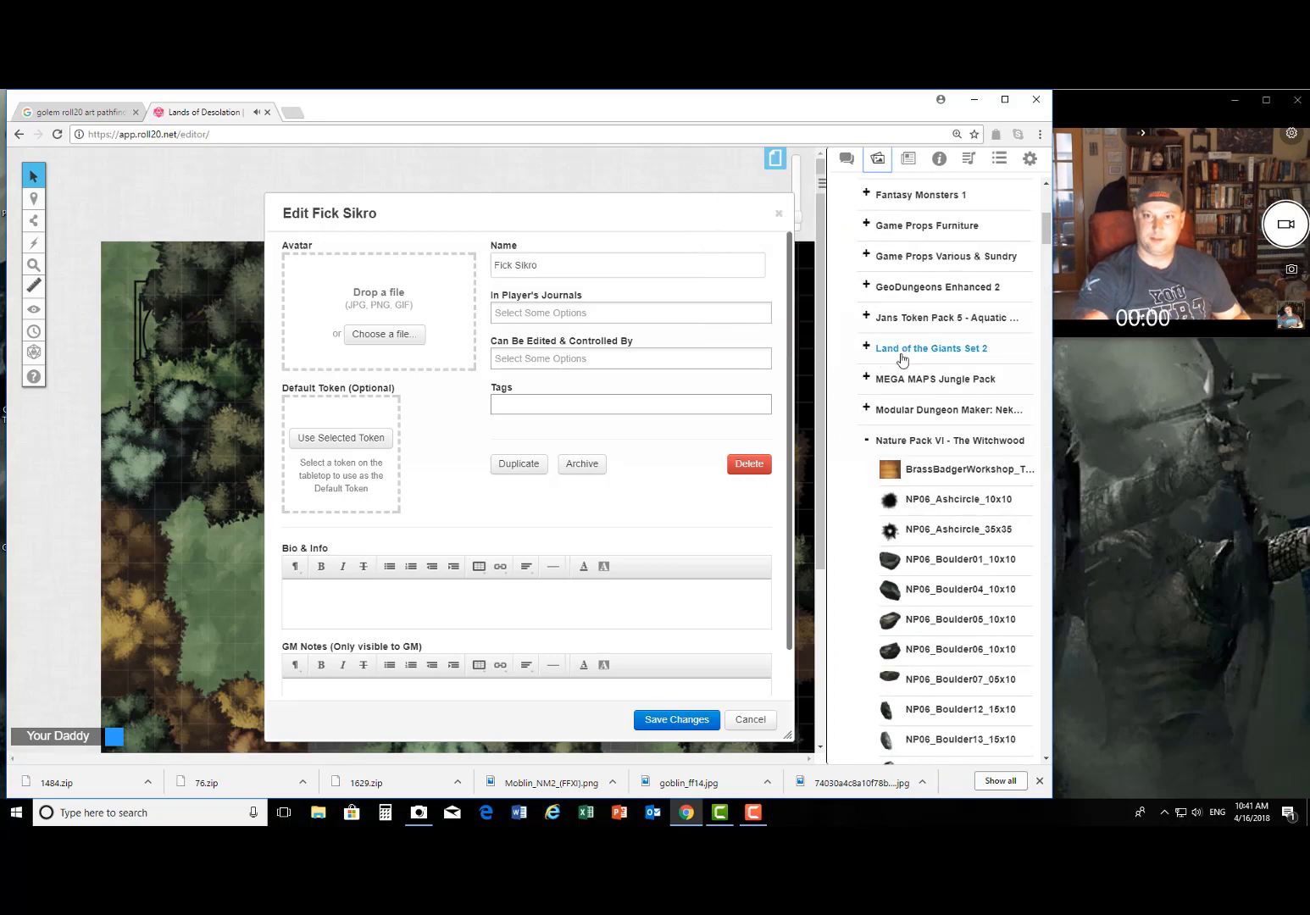
click(865, 443)
Step: Look through the purchased art sets and expand Land of the Giants Set 2
scroll(912, 467, down, 3)
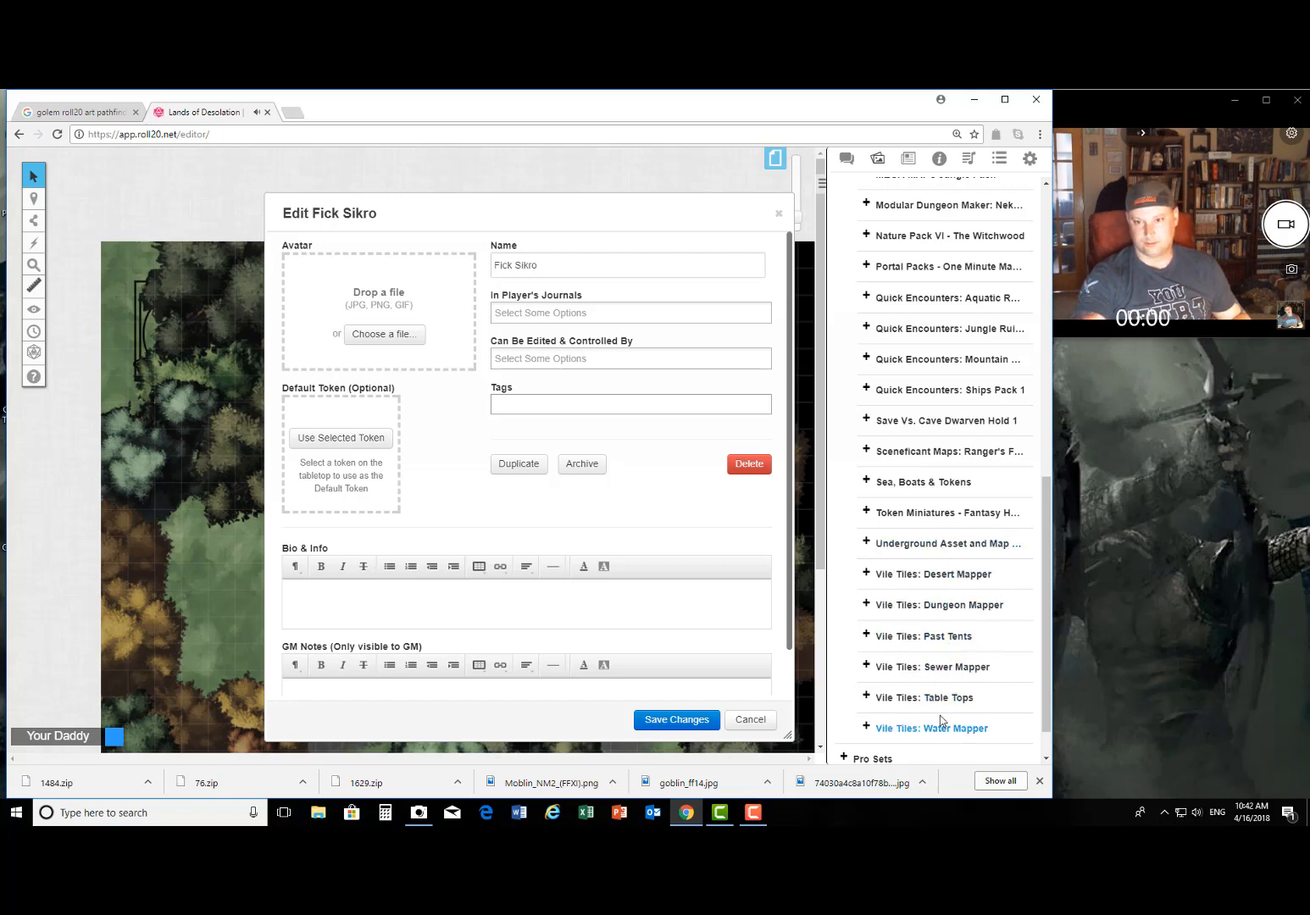
scroll(937, 678, up, 3)
scroll(924, 474, up, 2)
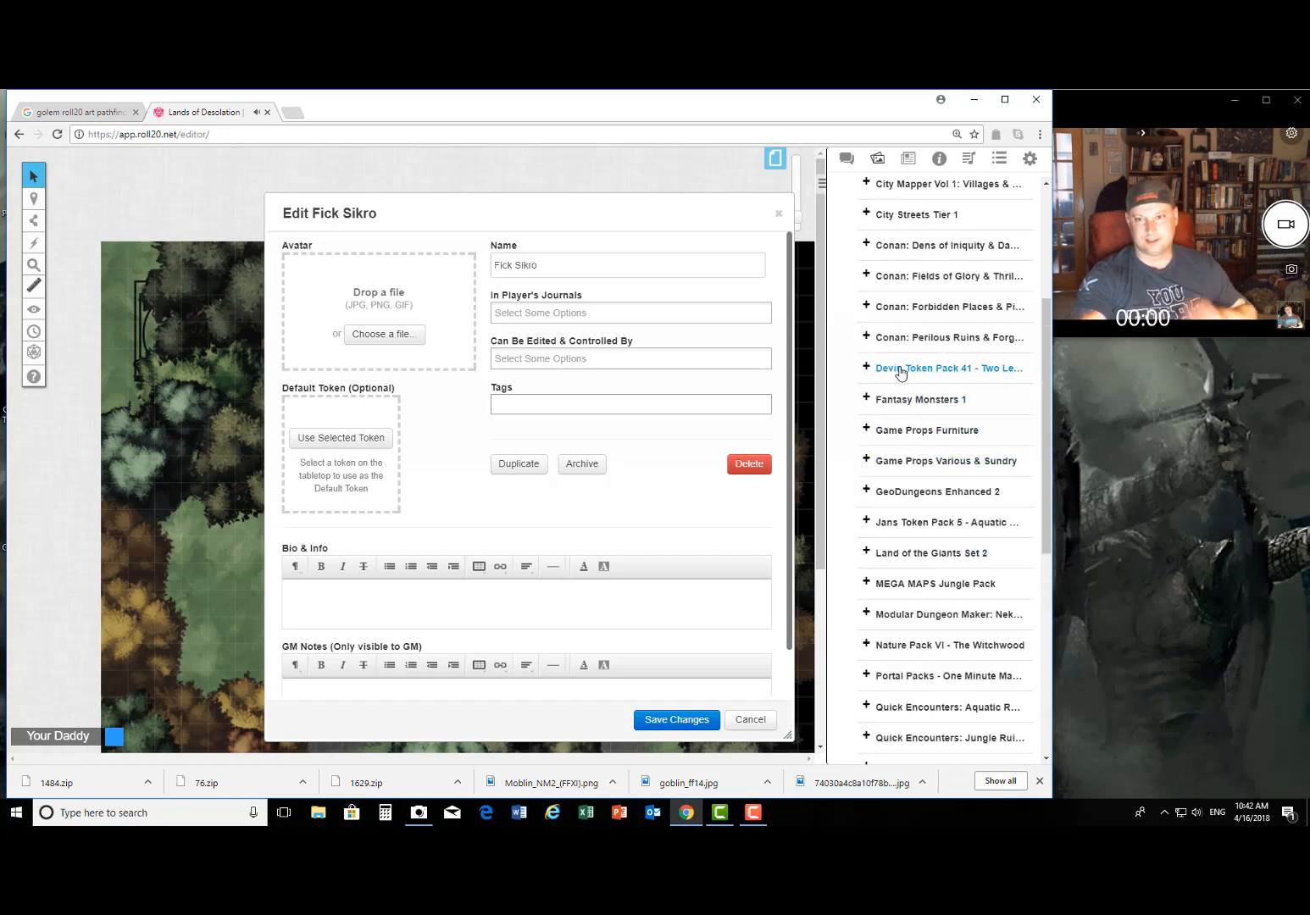
scroll(890, 398, up, 3)
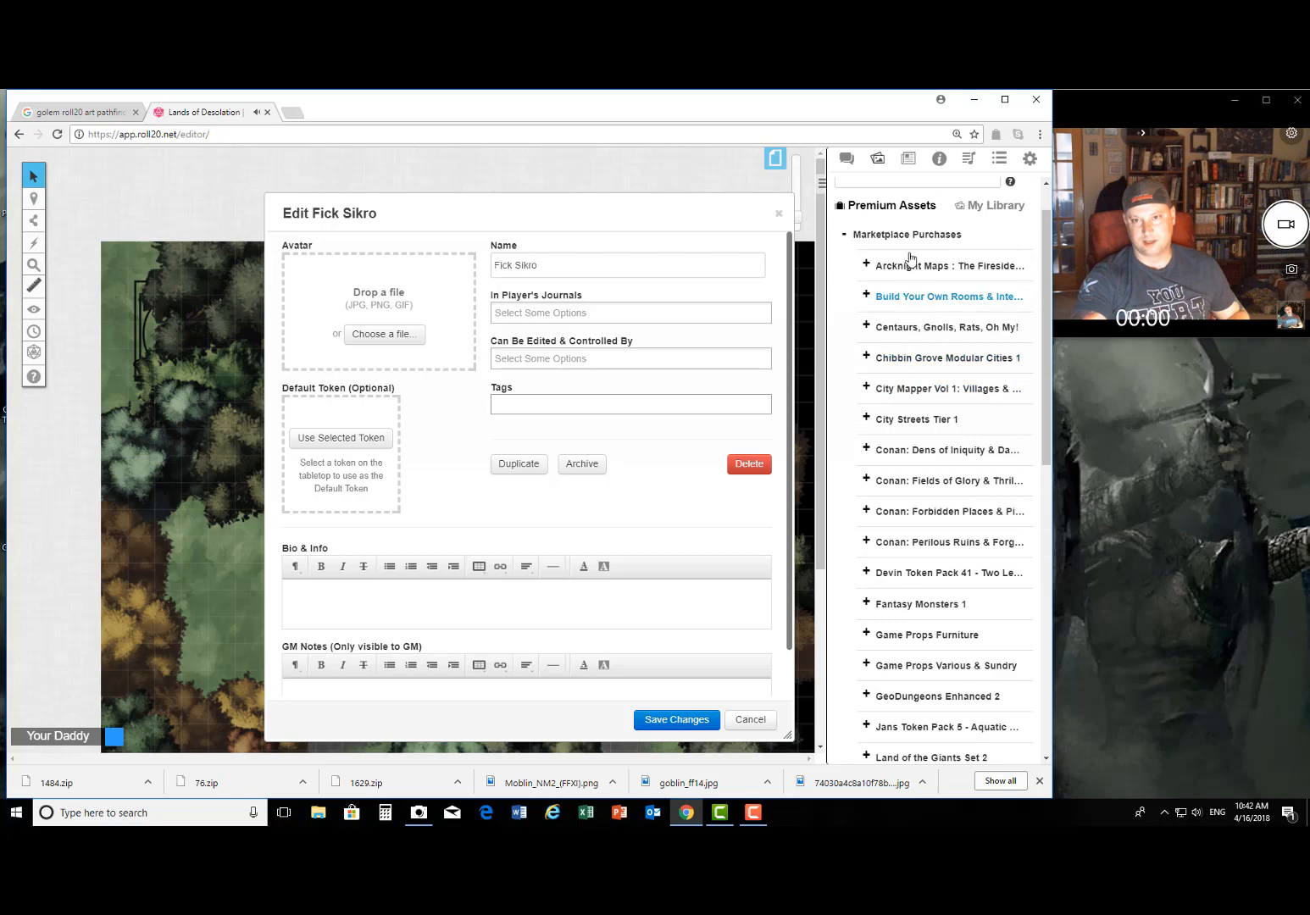
scroll(905, 292, down, 1)
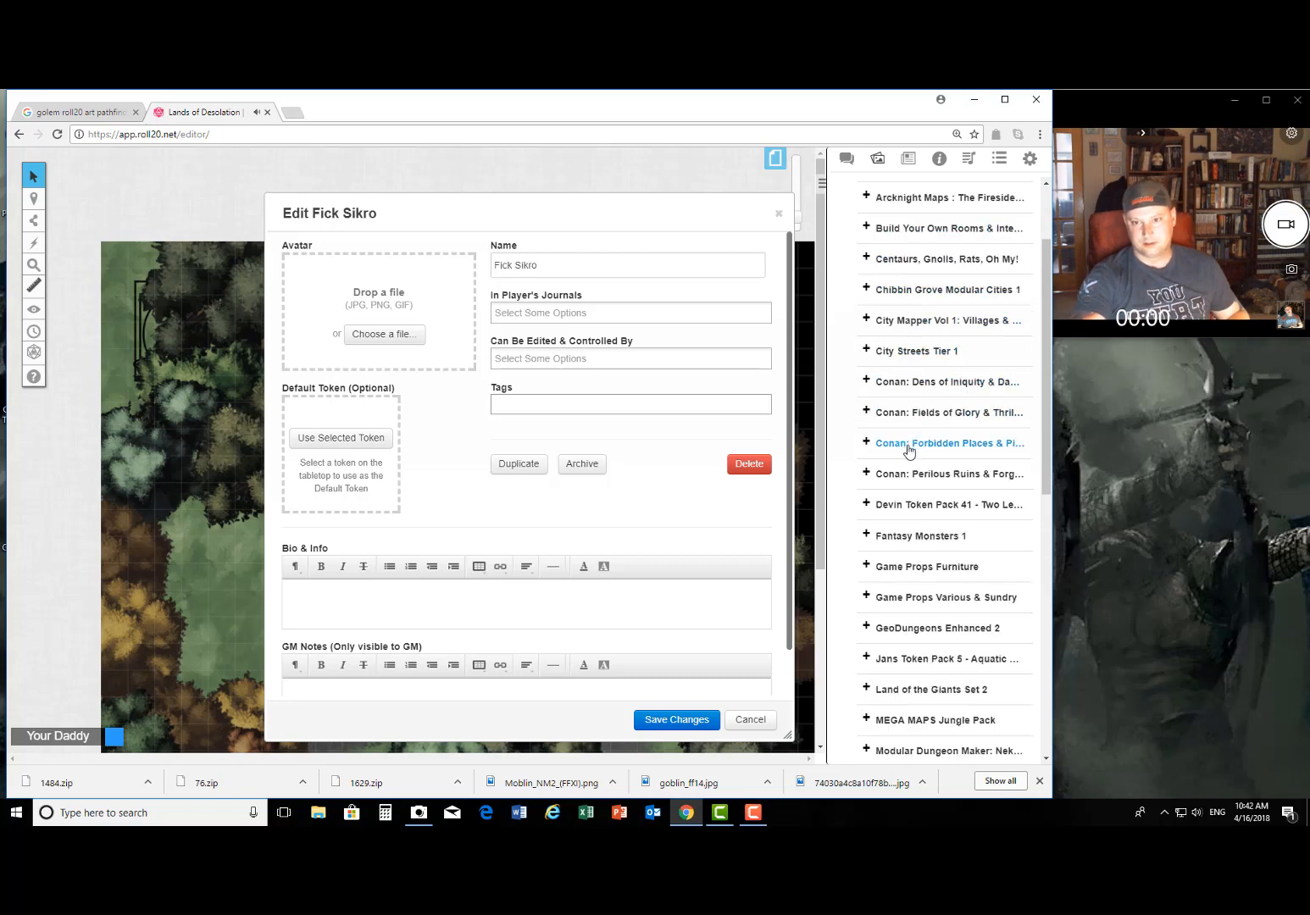
scroll(908, 450, down, 1)
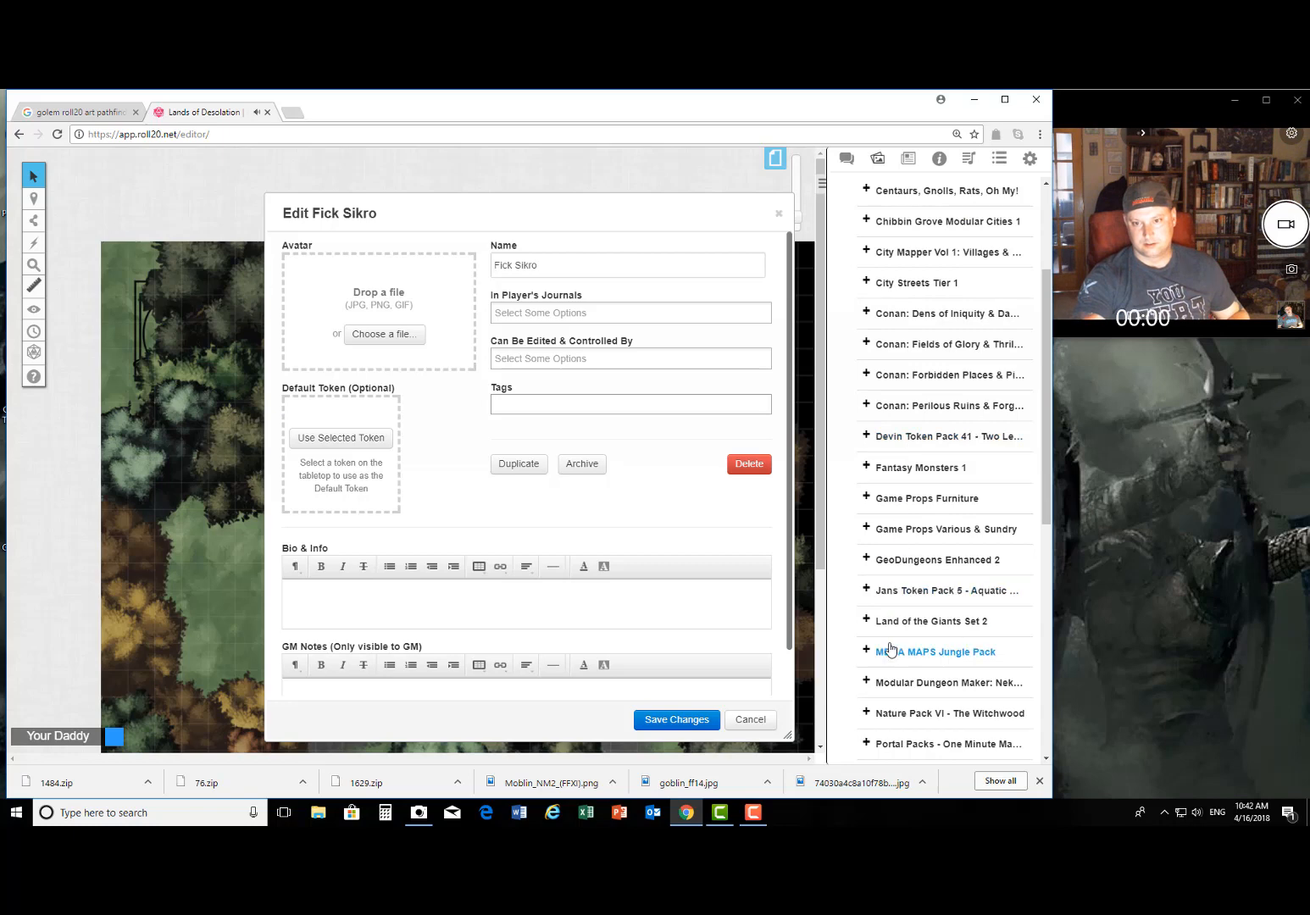
click(868, 626)
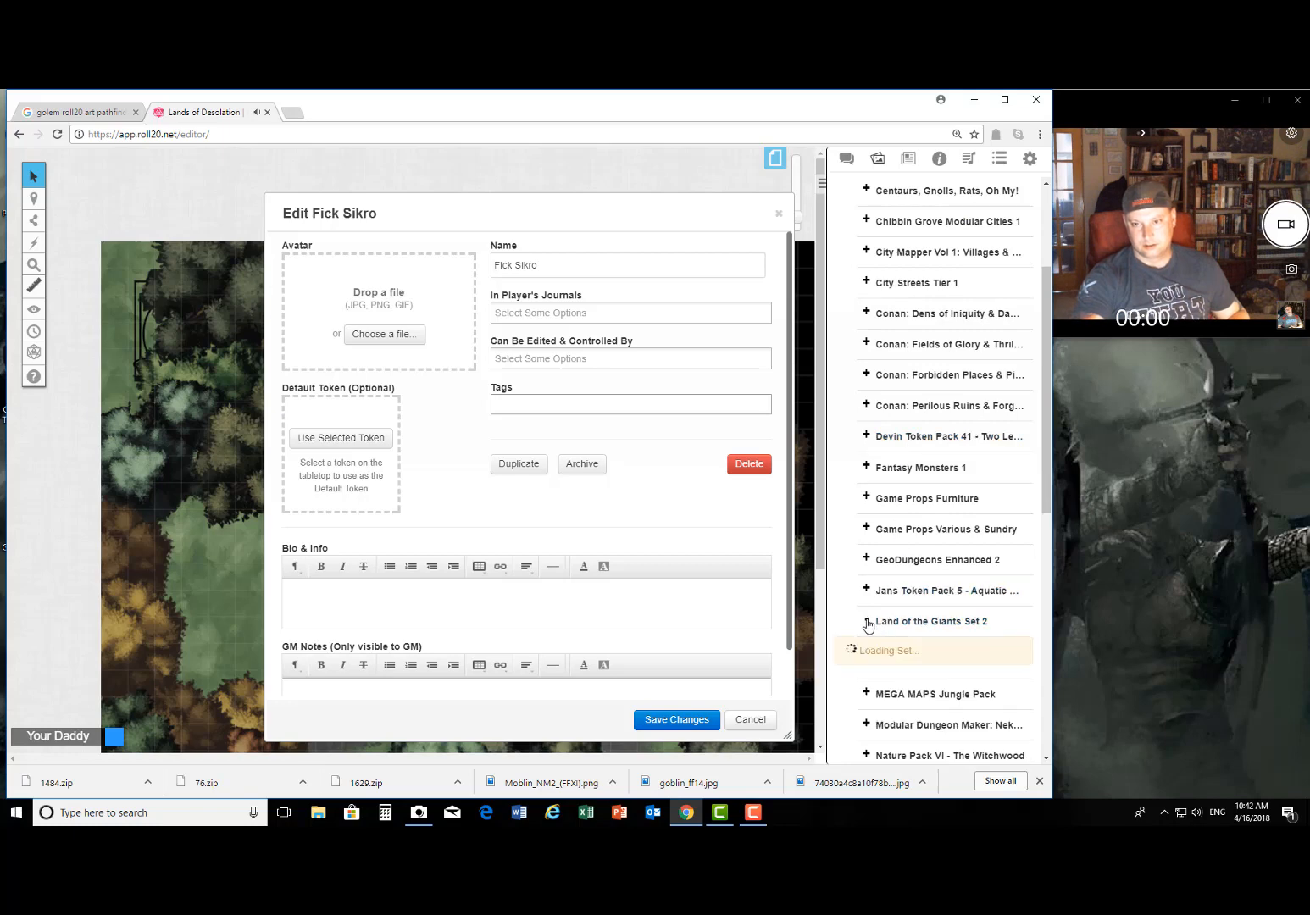
Step: Set the Hobgoblin image from Land of the Giants Set 2 as the new character's avatar and save the changes
scroll(945, 545, down, 3)
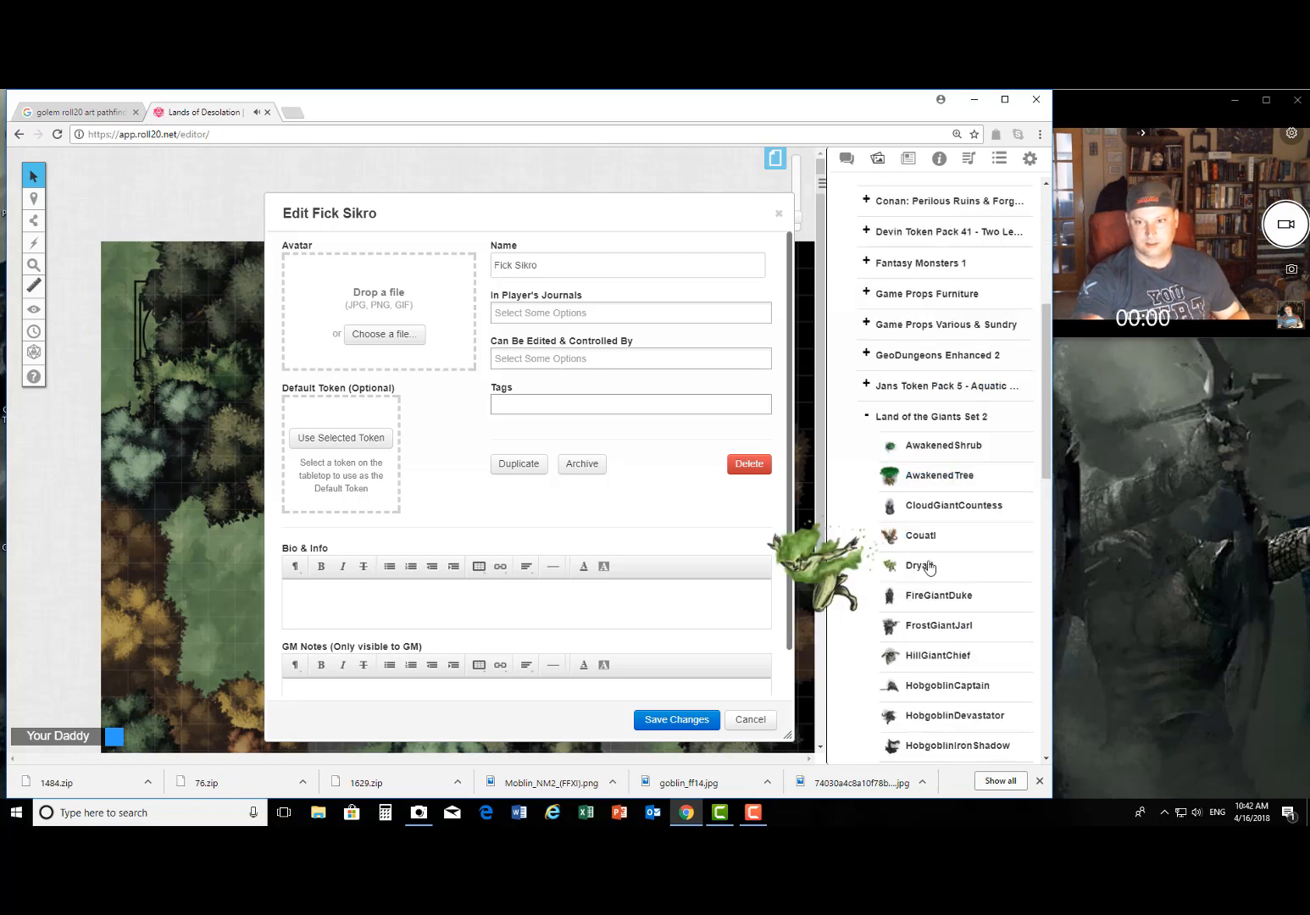
scroll(941, 551, down, 3)
scroll(932, 543, down, 1)
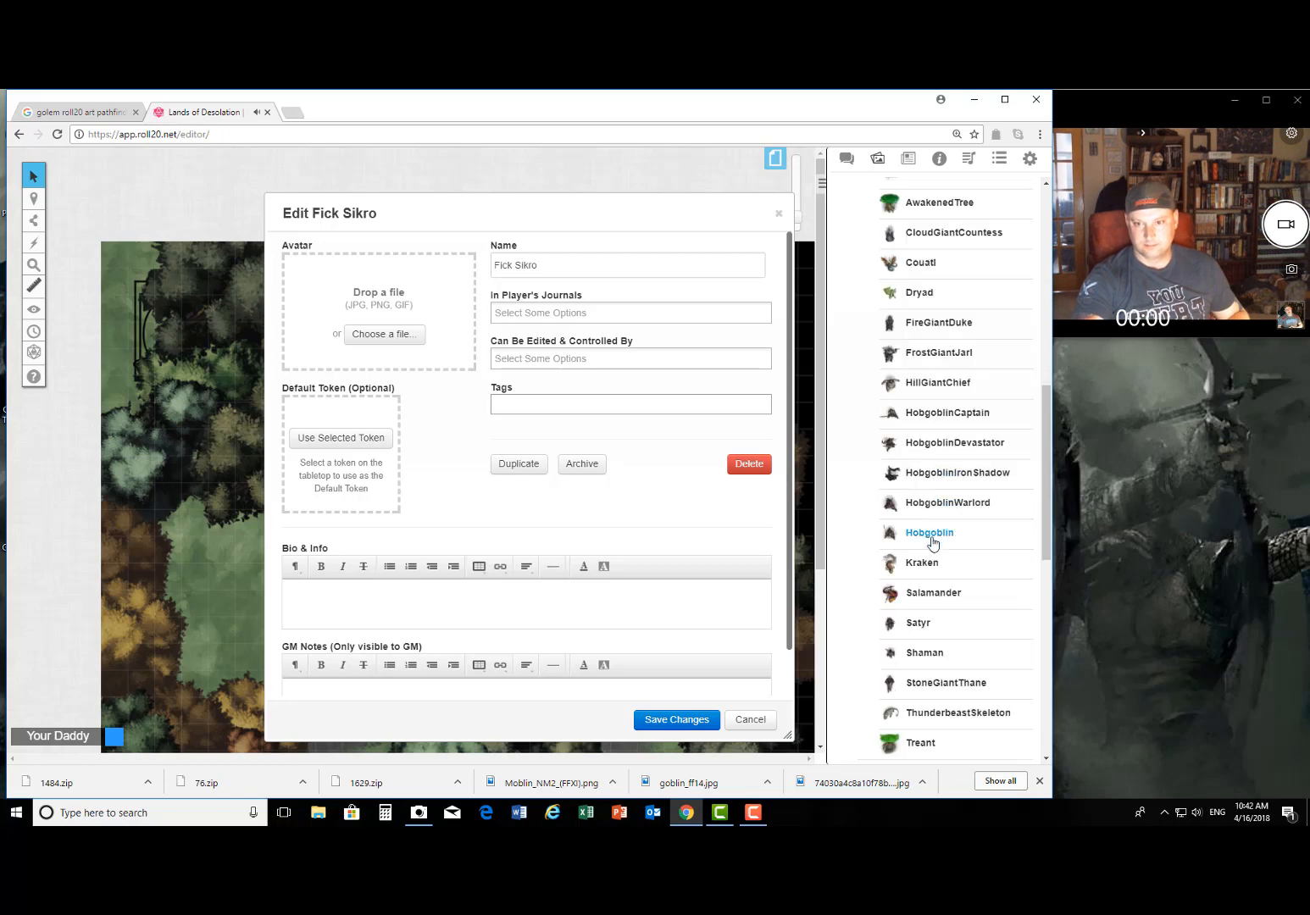
mouse_move(935, 484)
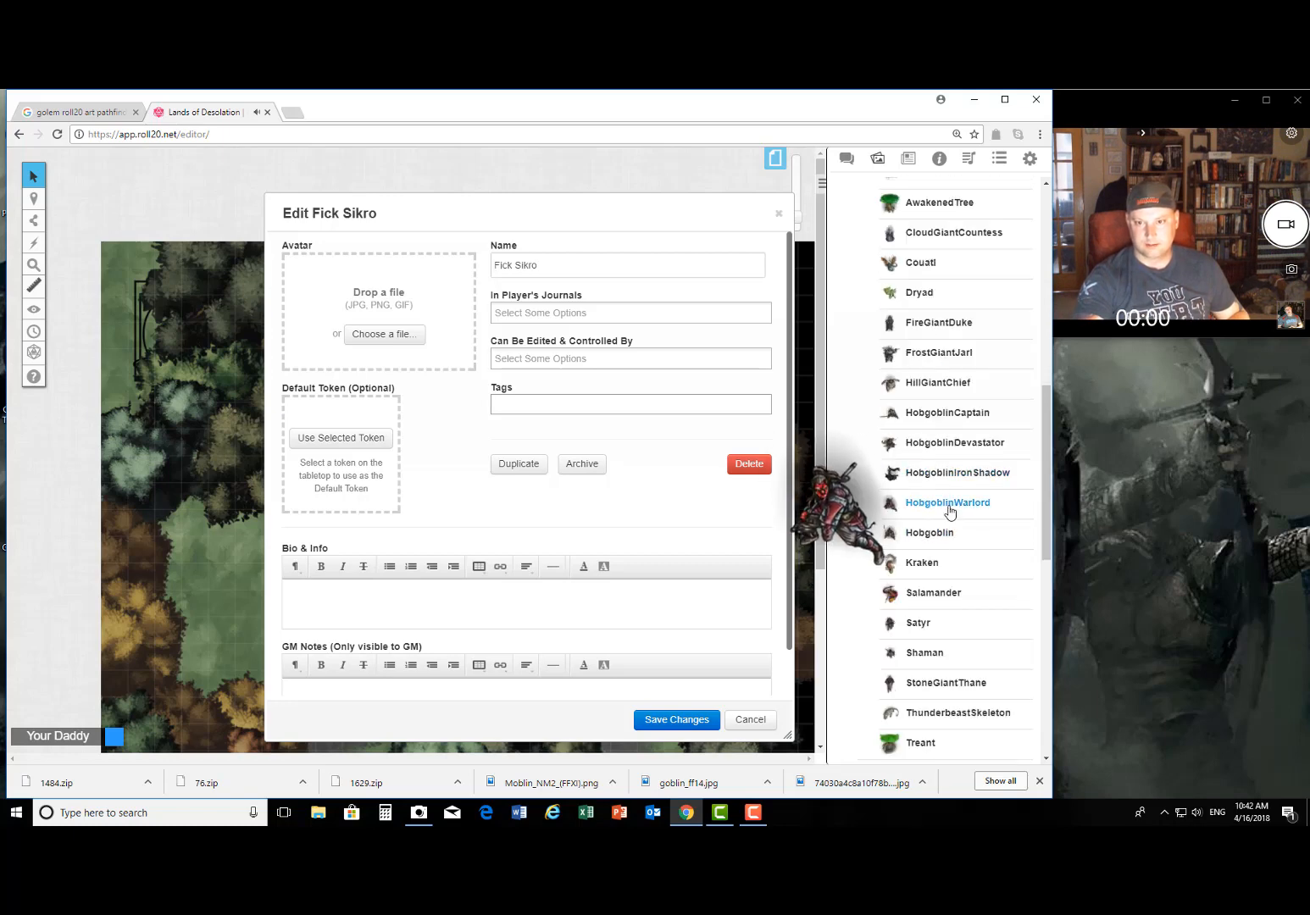
mouse_move(939, 539)
drag(939, 539, 446, 315)
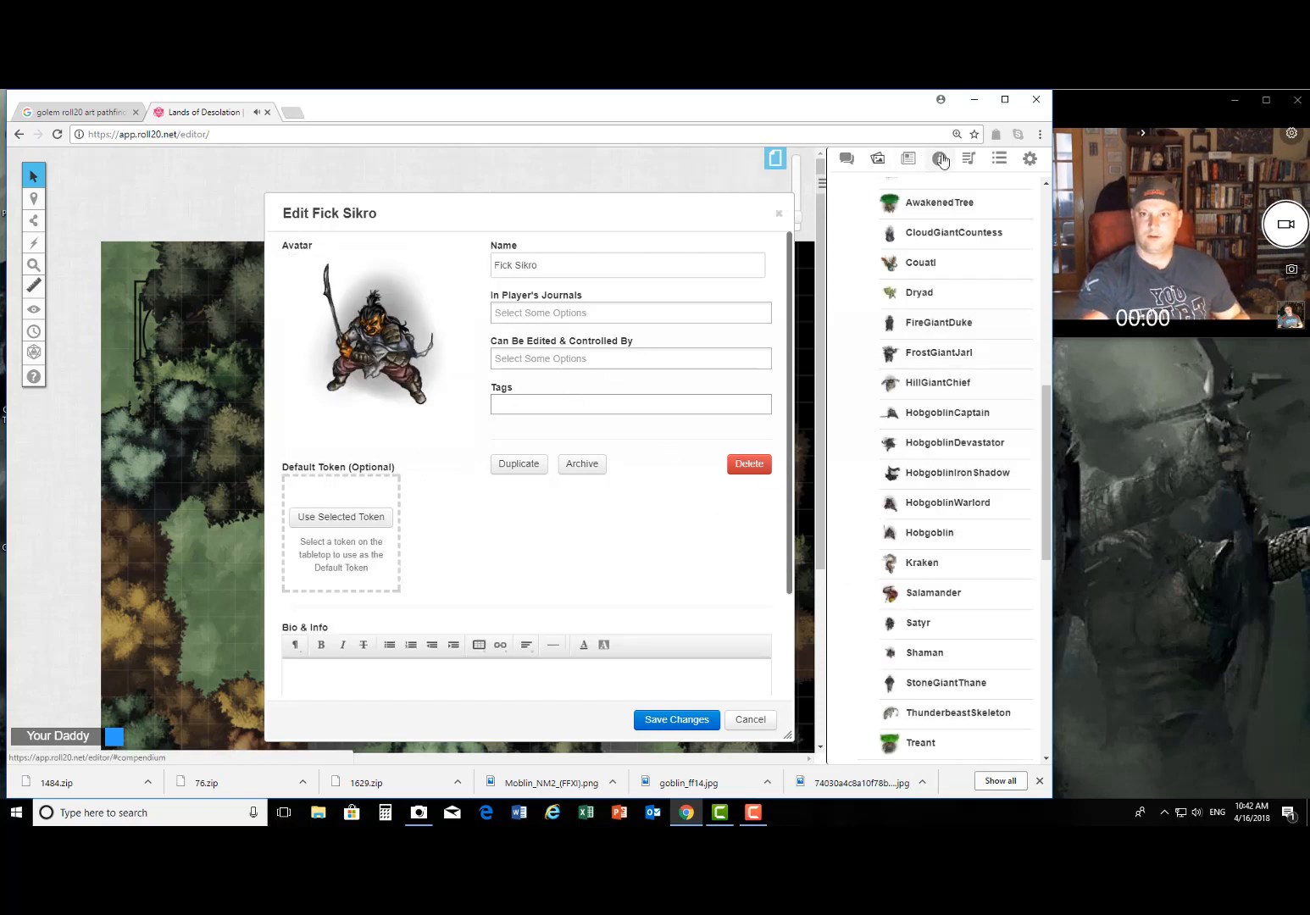
click(677, 720)
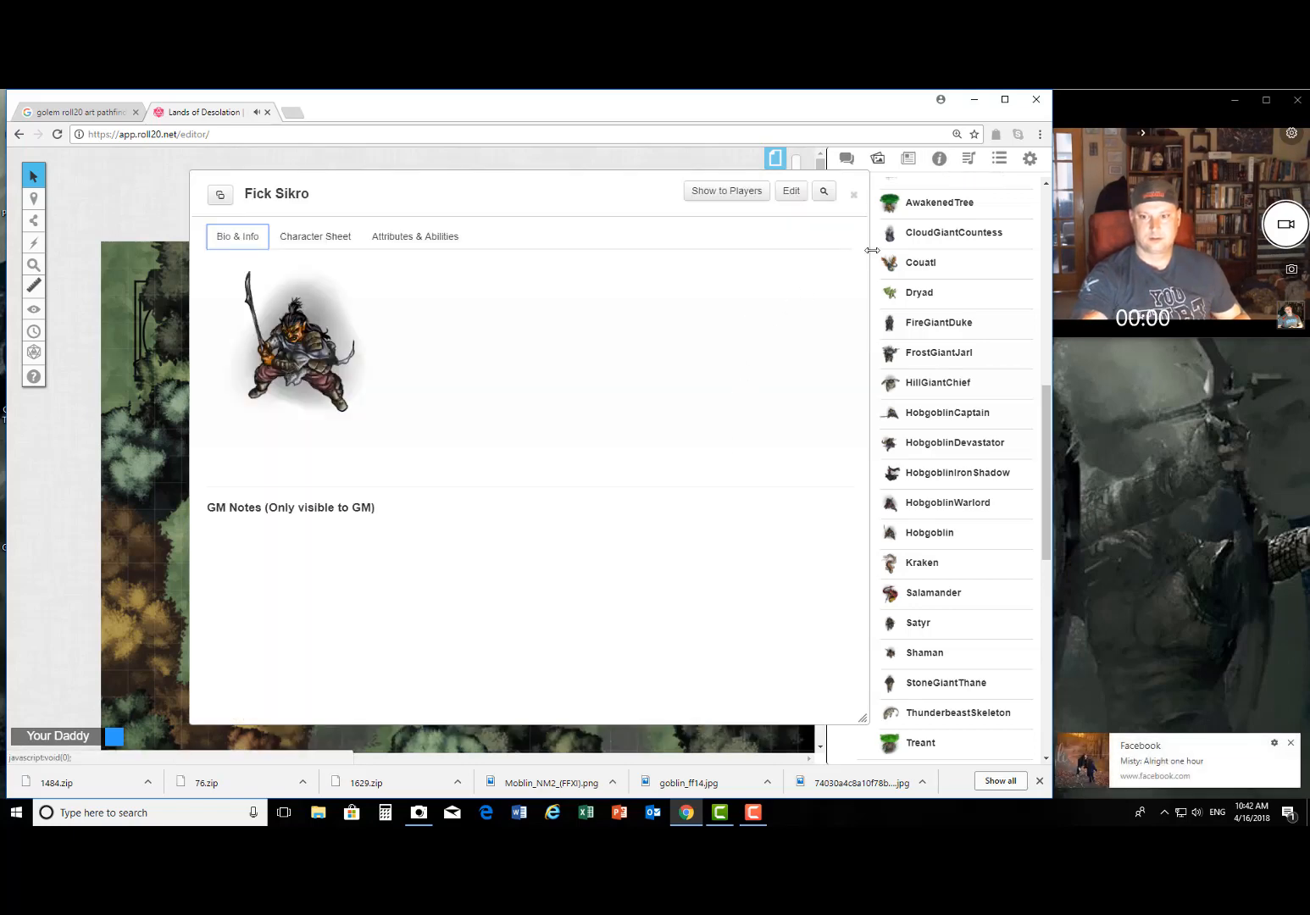
Step: Move the character window clear of the Pathfinder compendium and search the compendium for "hobgo"
click(938, 161)
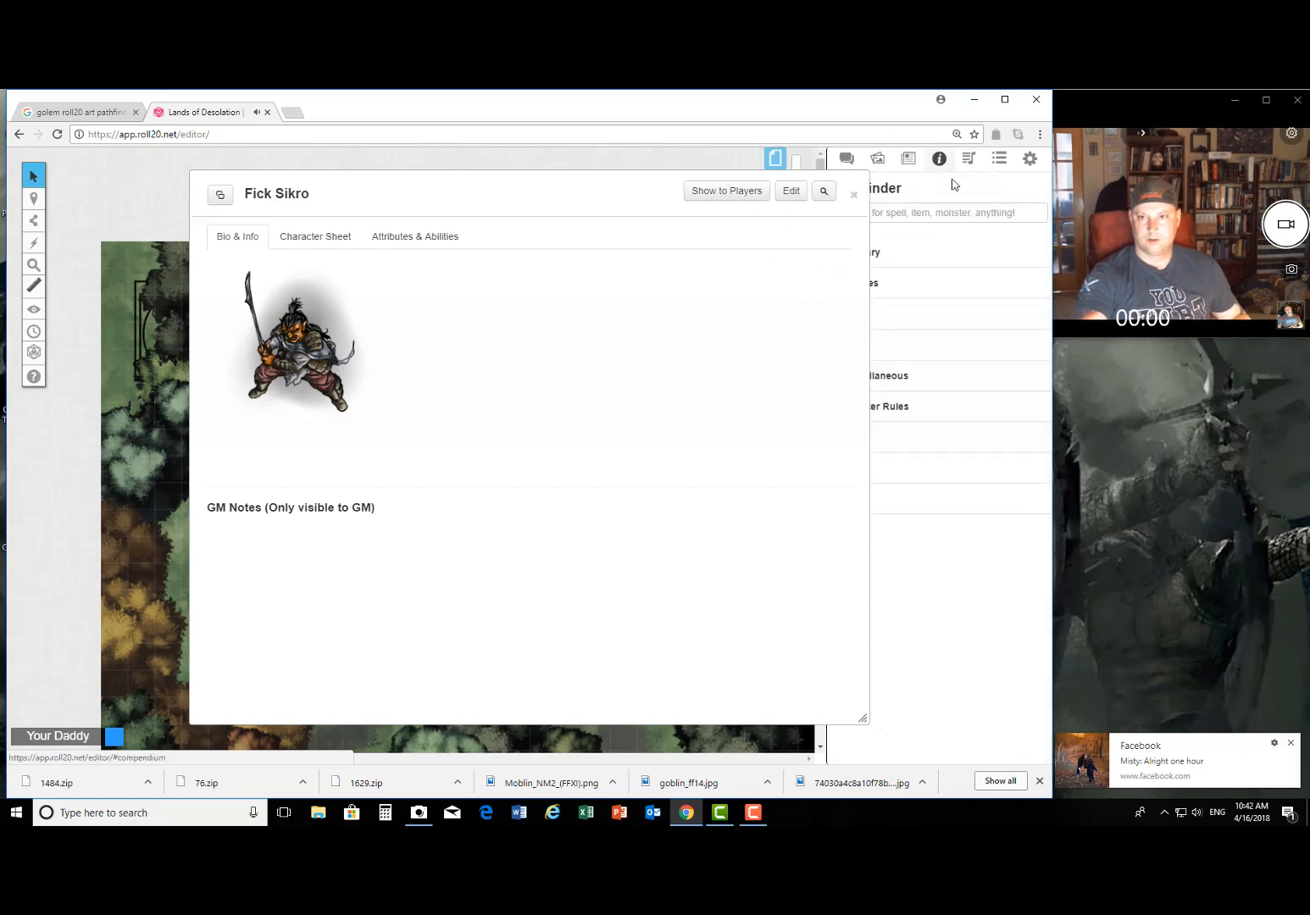
drag(587, 203, 463, 187)
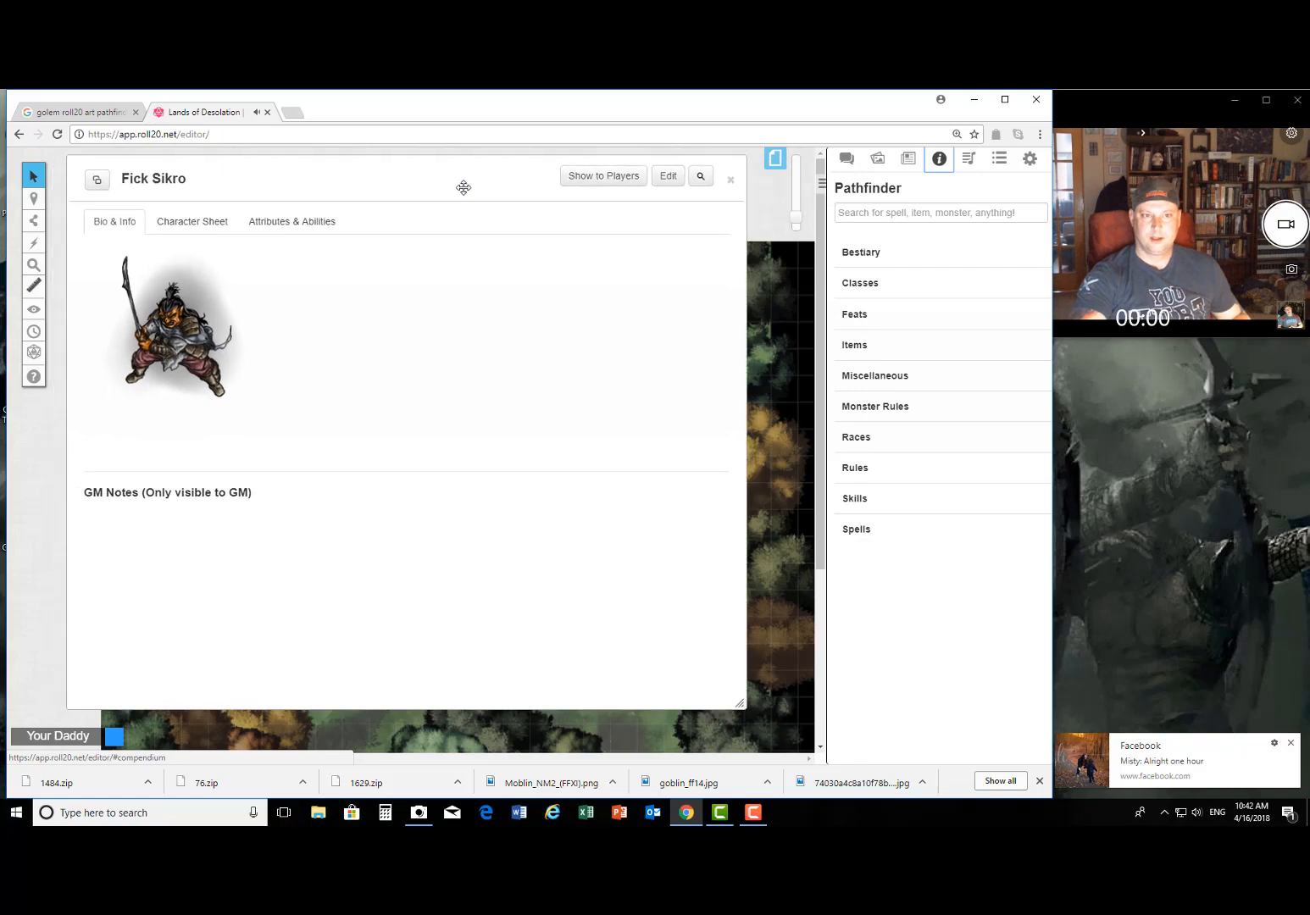
click(888, 218)
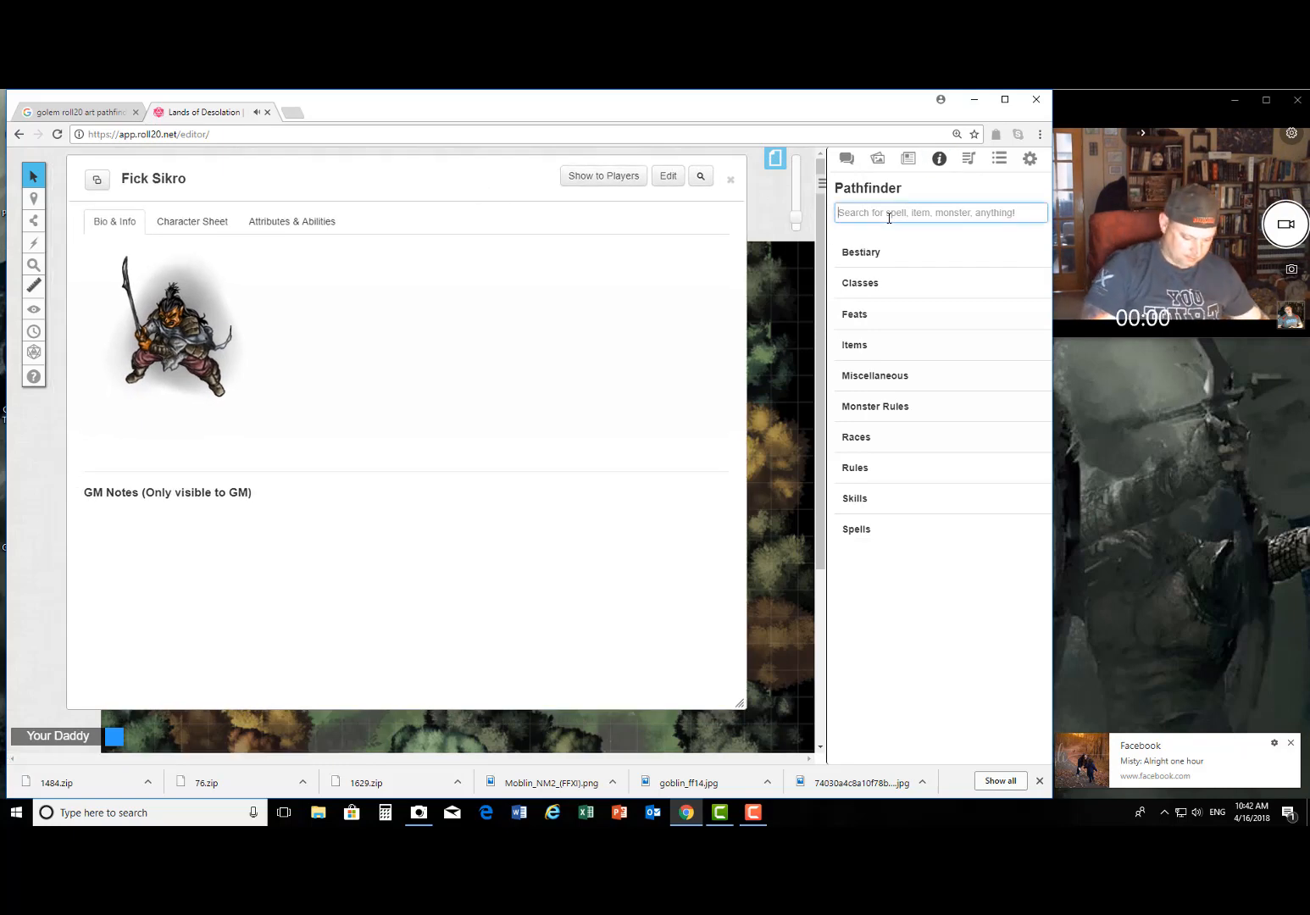
text(hobgo)
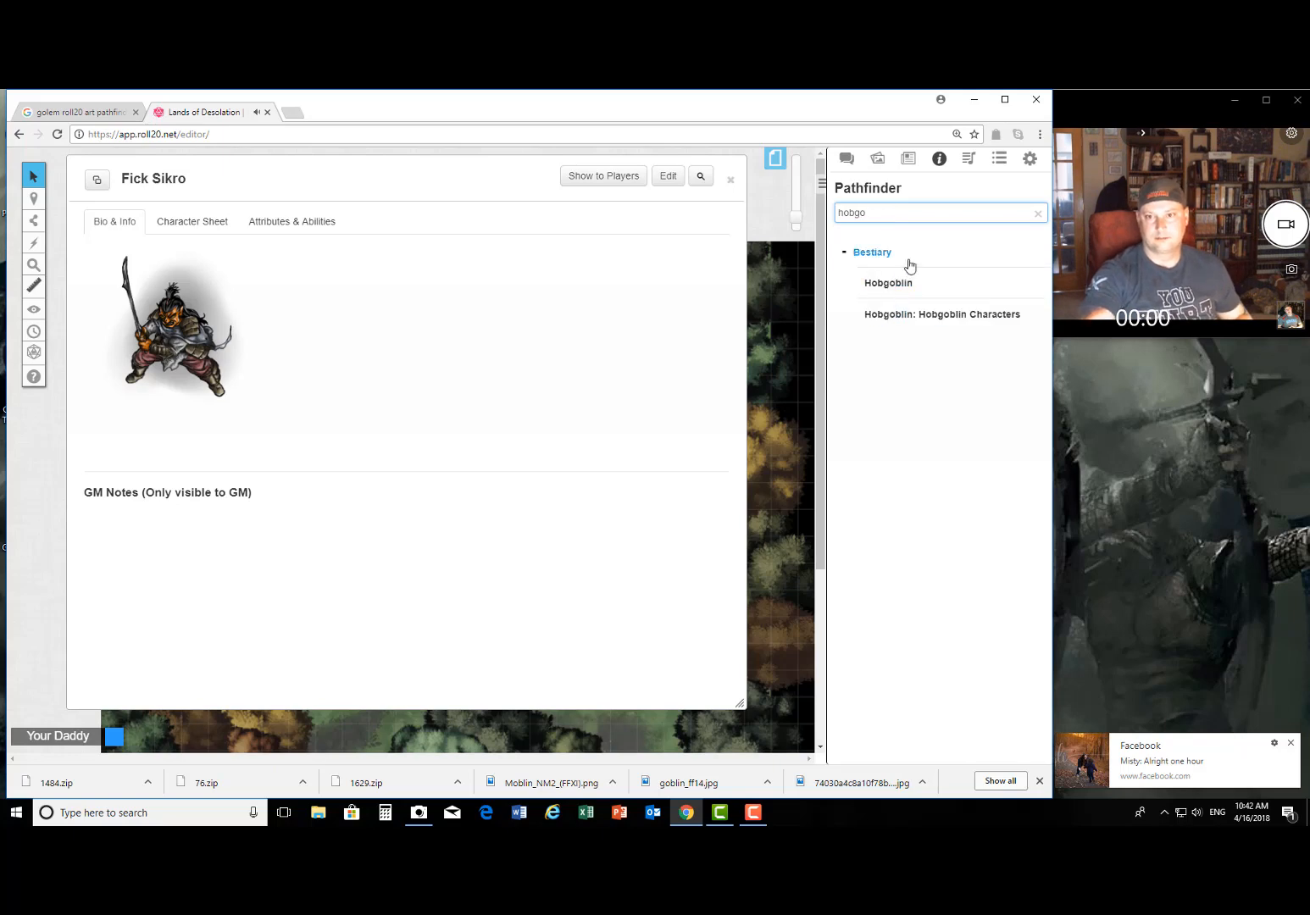
Step: Mark the character sheet as an NPC and import the compendium's Hobgoblin entry by parsing it in the monster statblock section
click(205, 227)
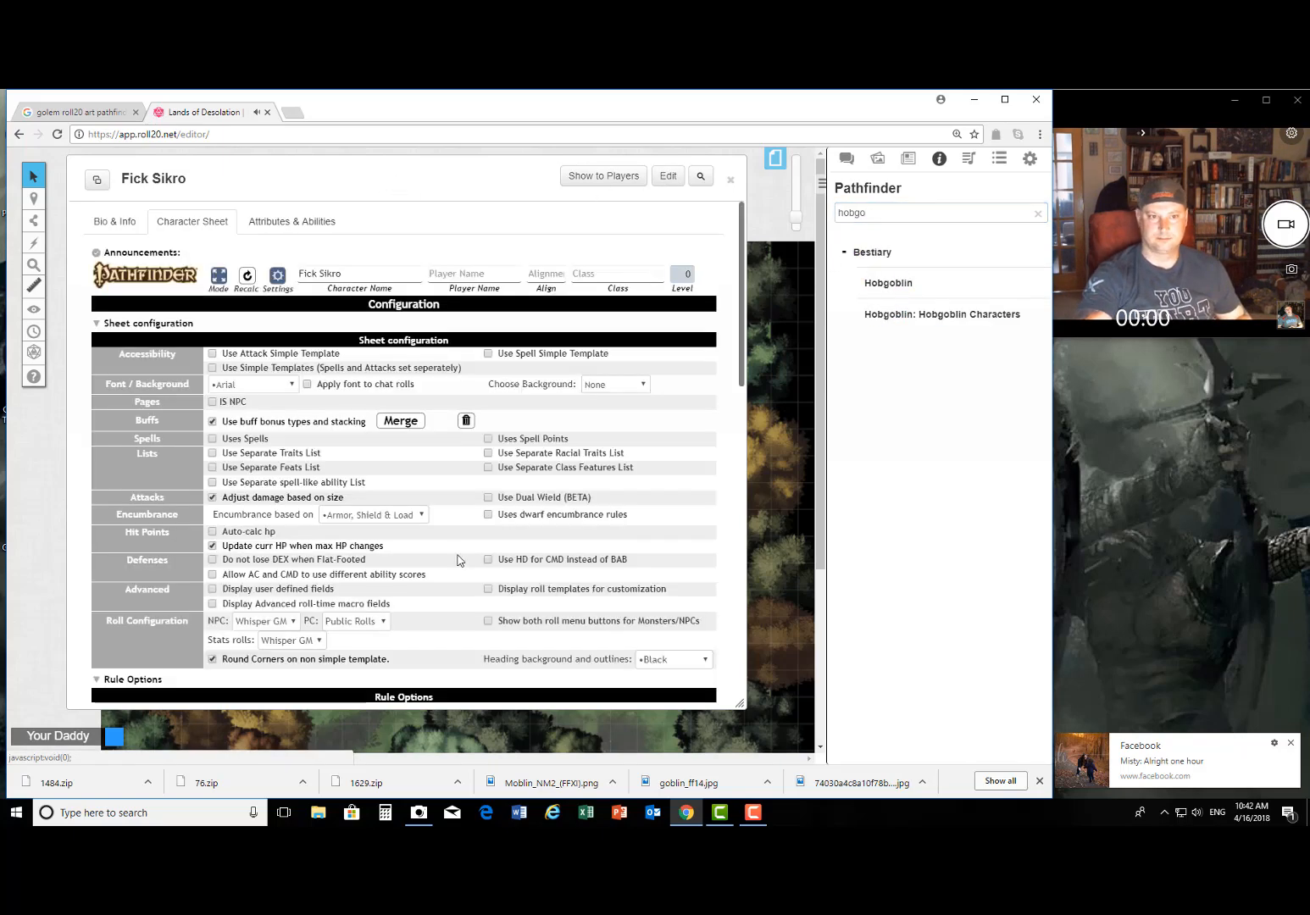
click(213, 402)
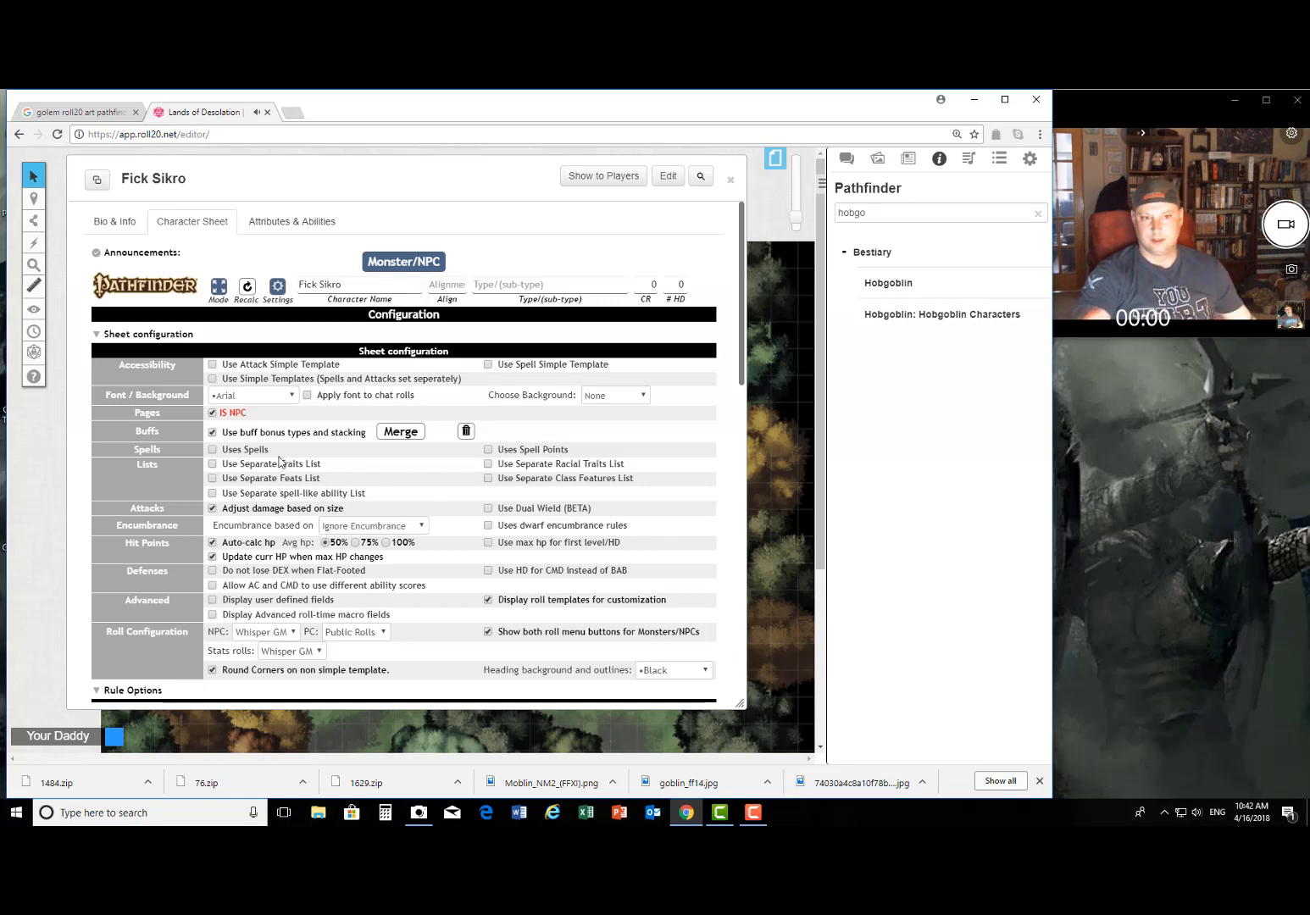
click(279, 287)
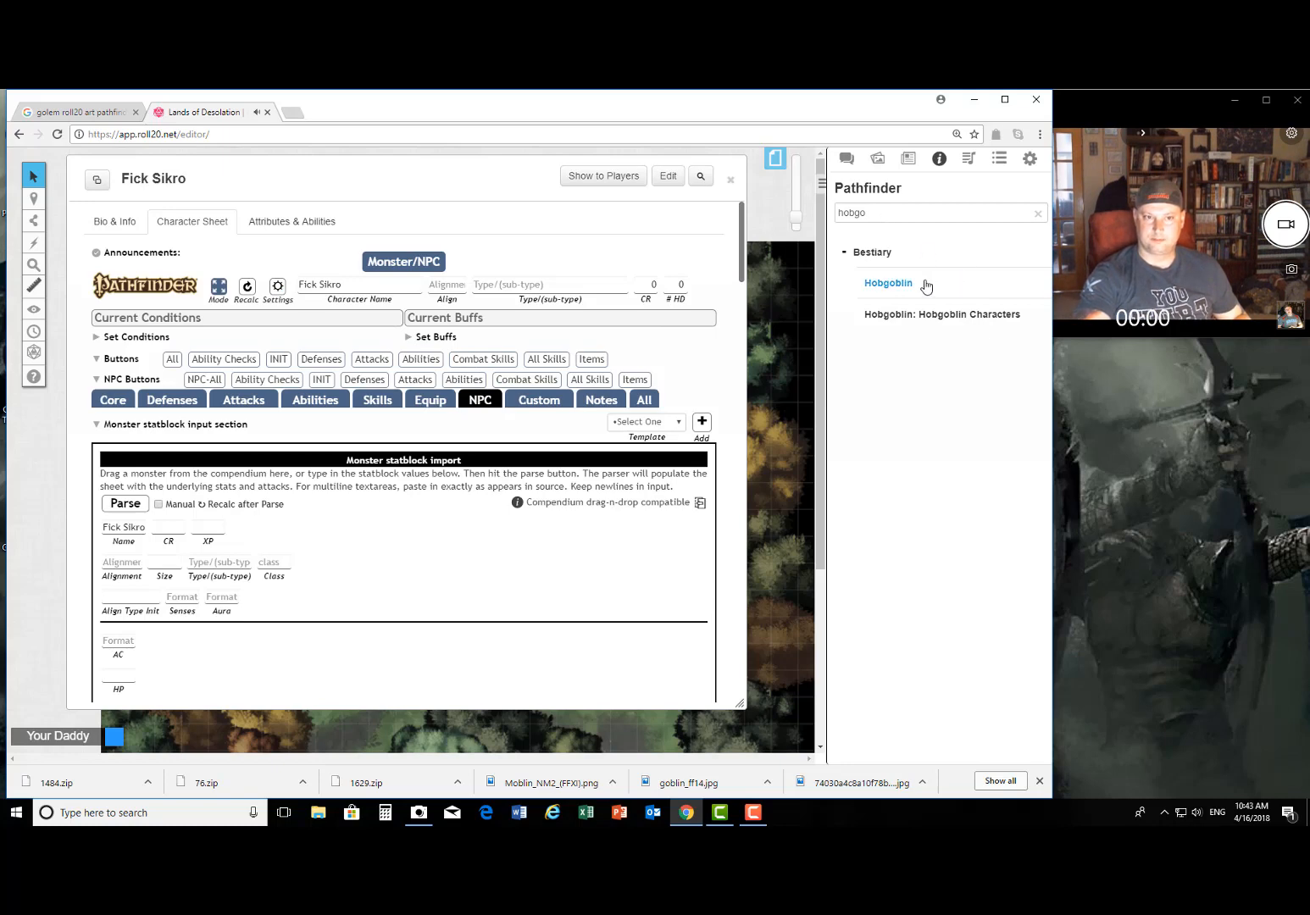
drag(926, 287, 349, 600)
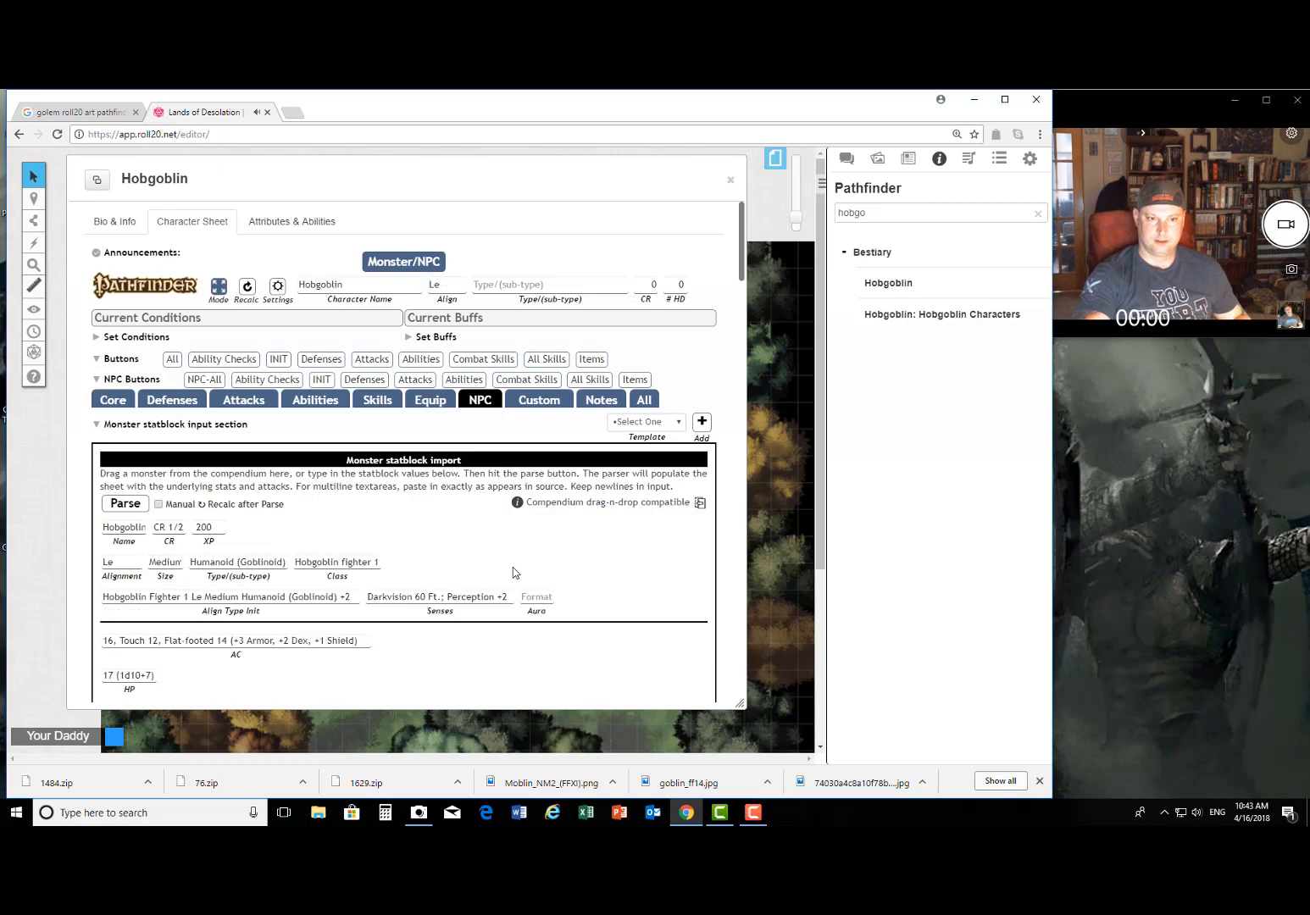
click(125, 504)
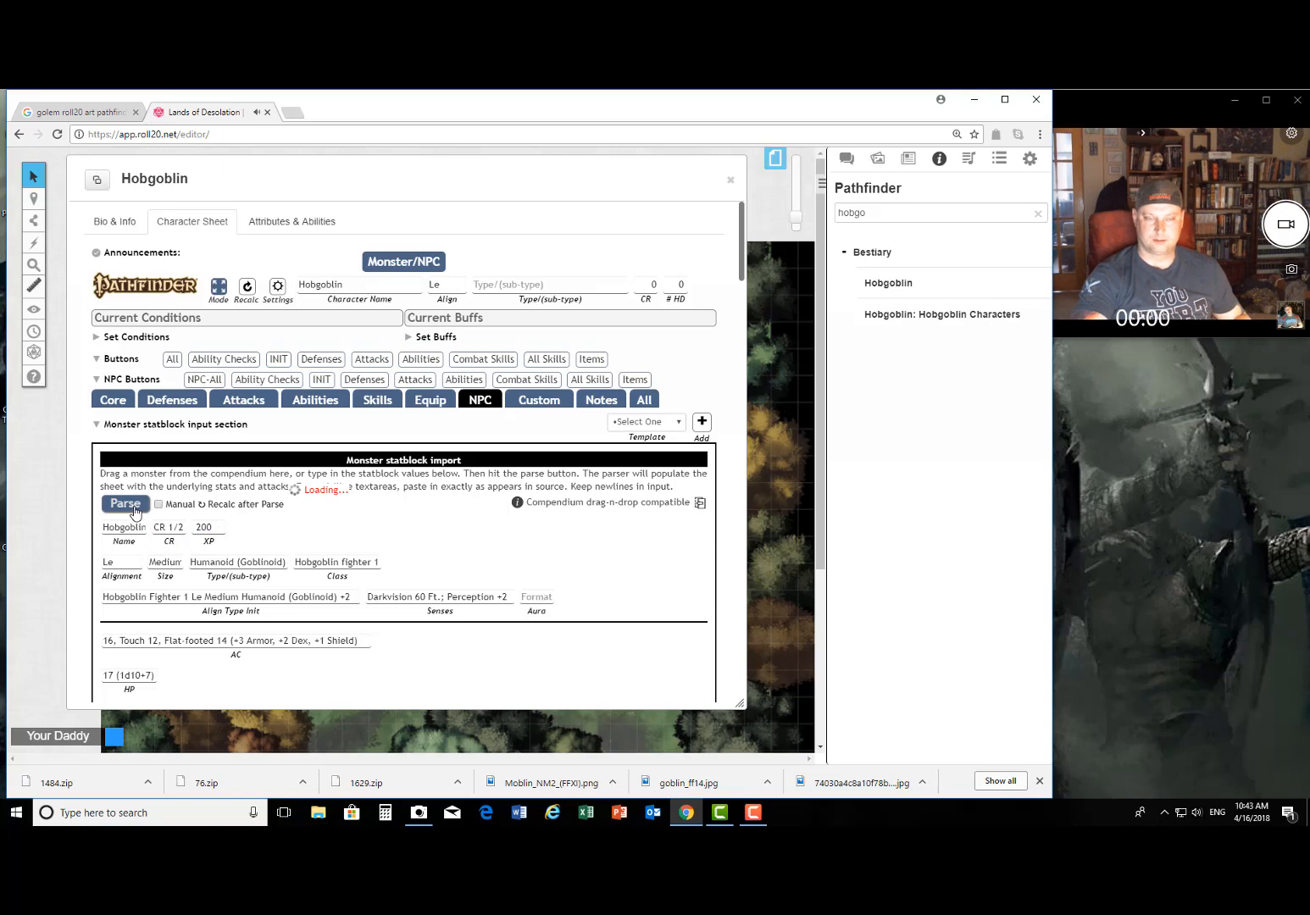
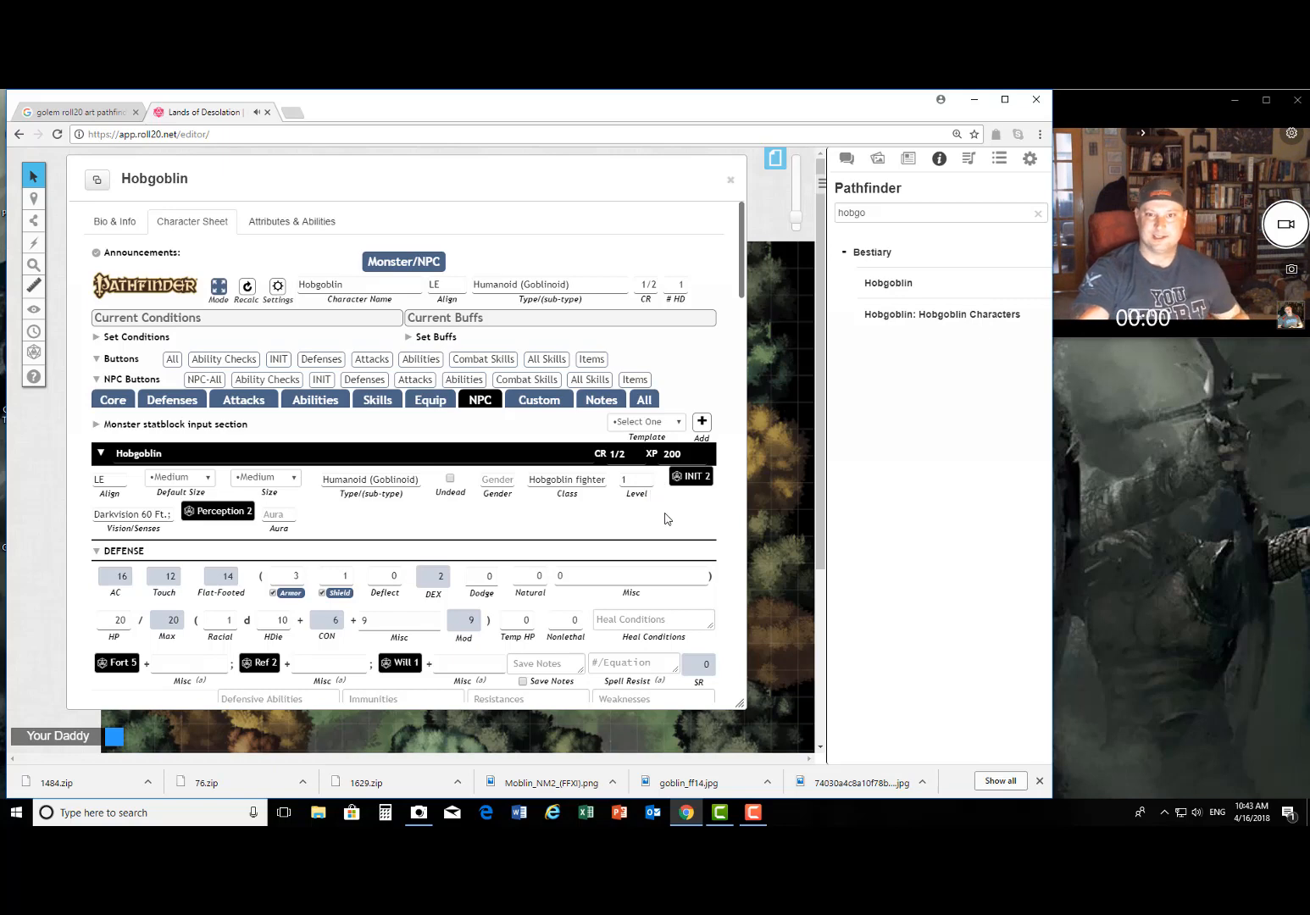
Step: Apply the Advanced template to the Hobgoblin's NPC sheet
click(678, 422)
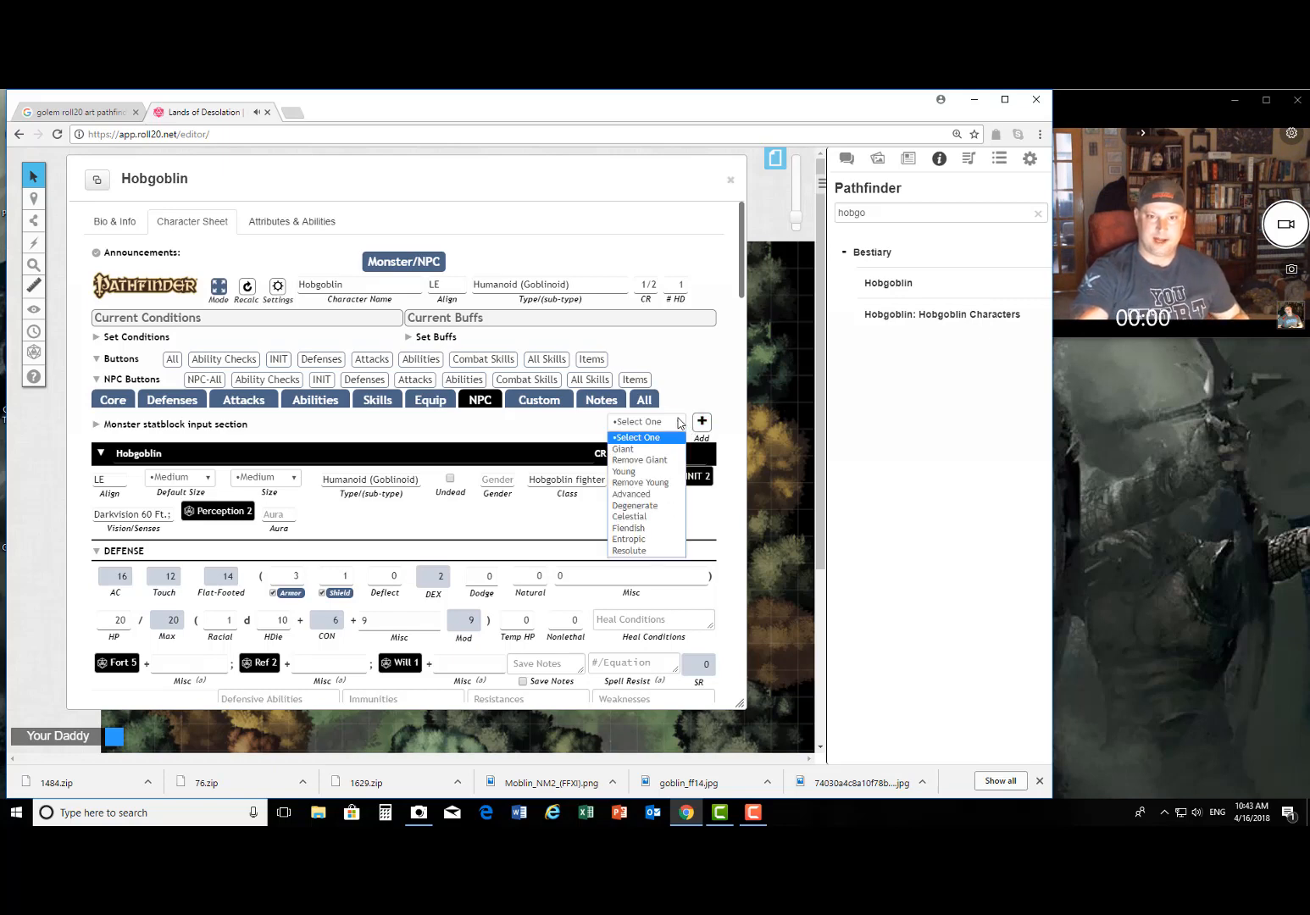
click(675, 495)
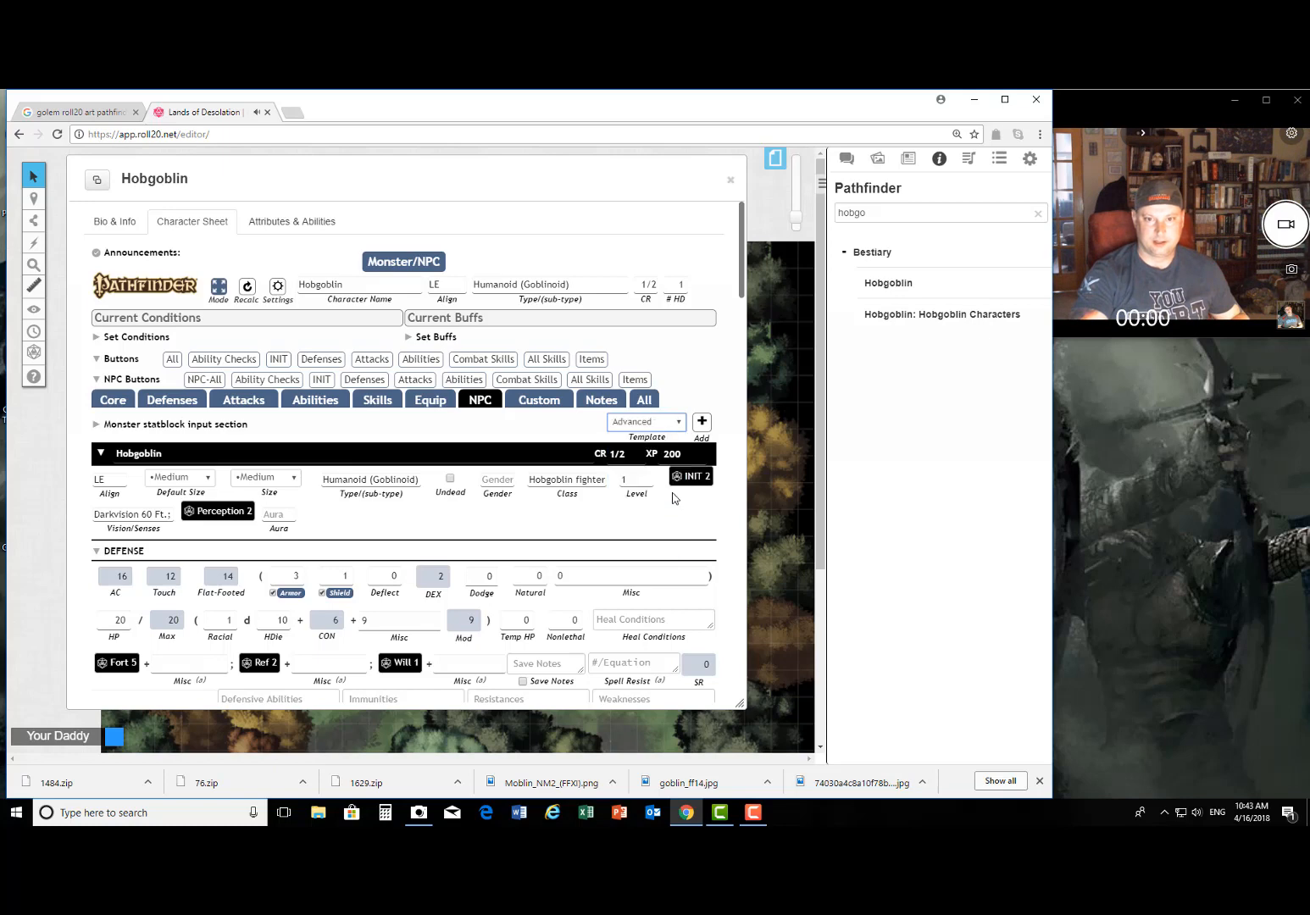
click(701, 423)
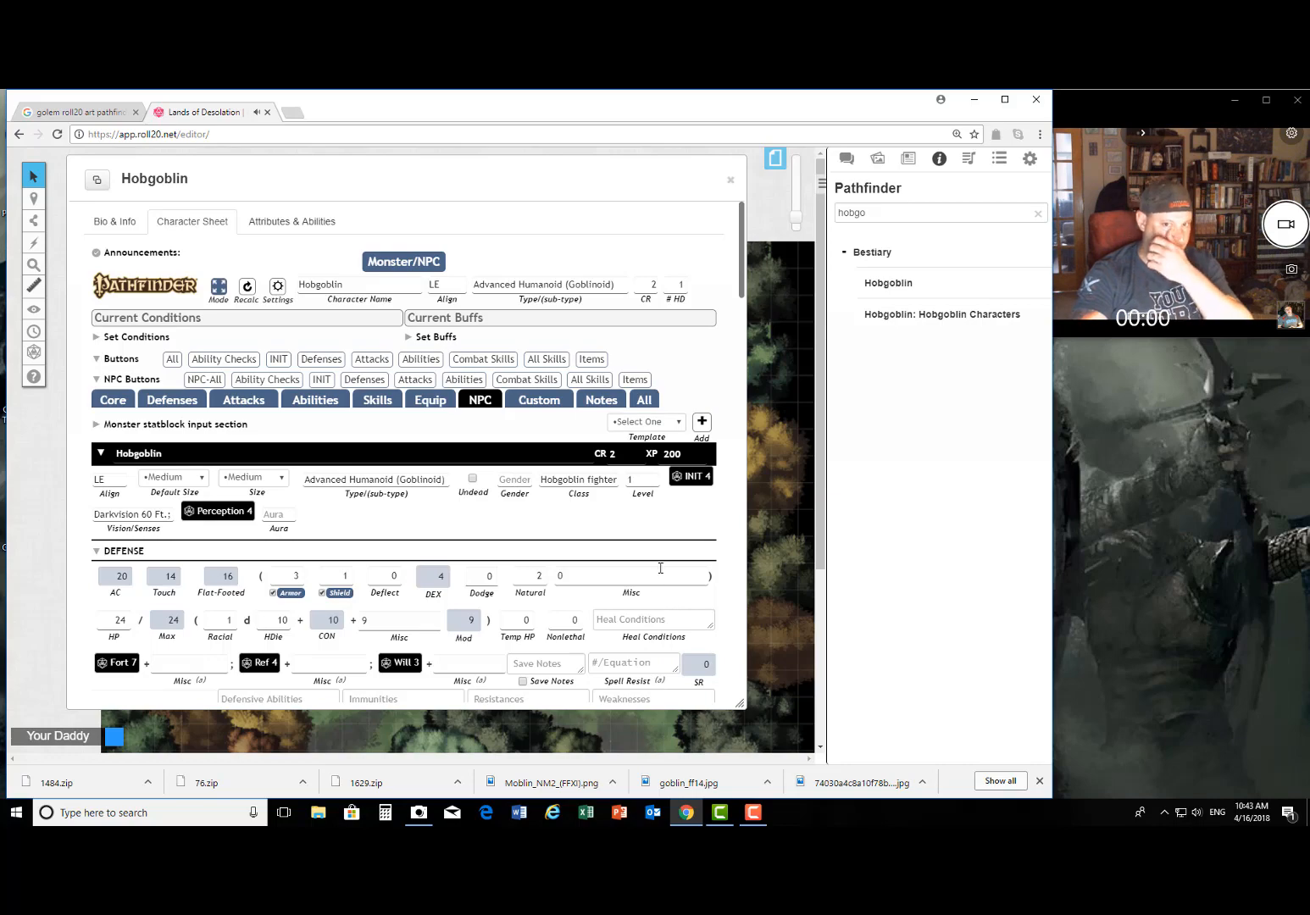
Step: Review the Hobgoblin's NPC sheet from the header and defense values down to the Longsword and Longbow attacks
scroll(394, 535, down, 3)
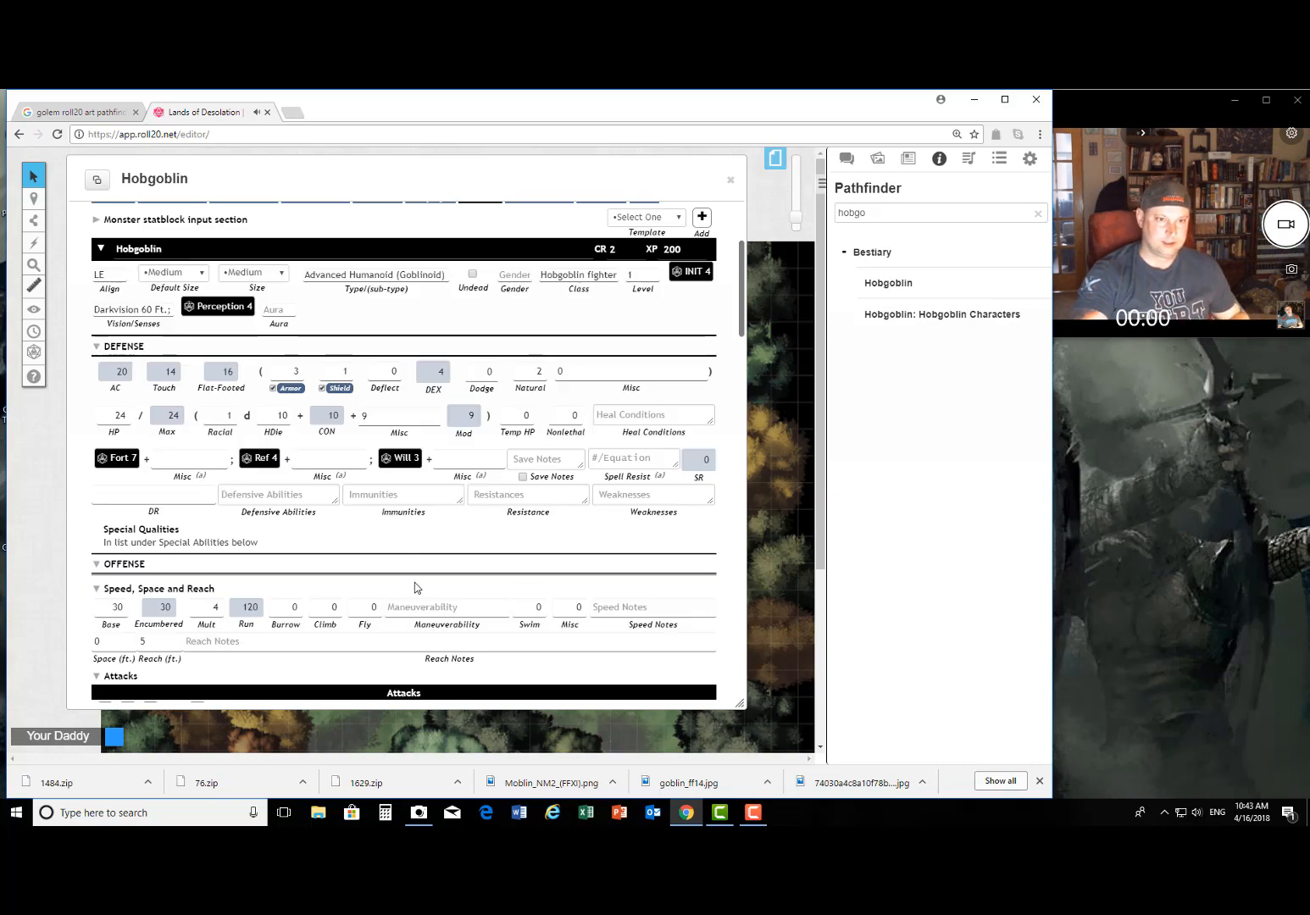
scroll(415, 580, down, 2)
scroll(451, 586, up, 5)
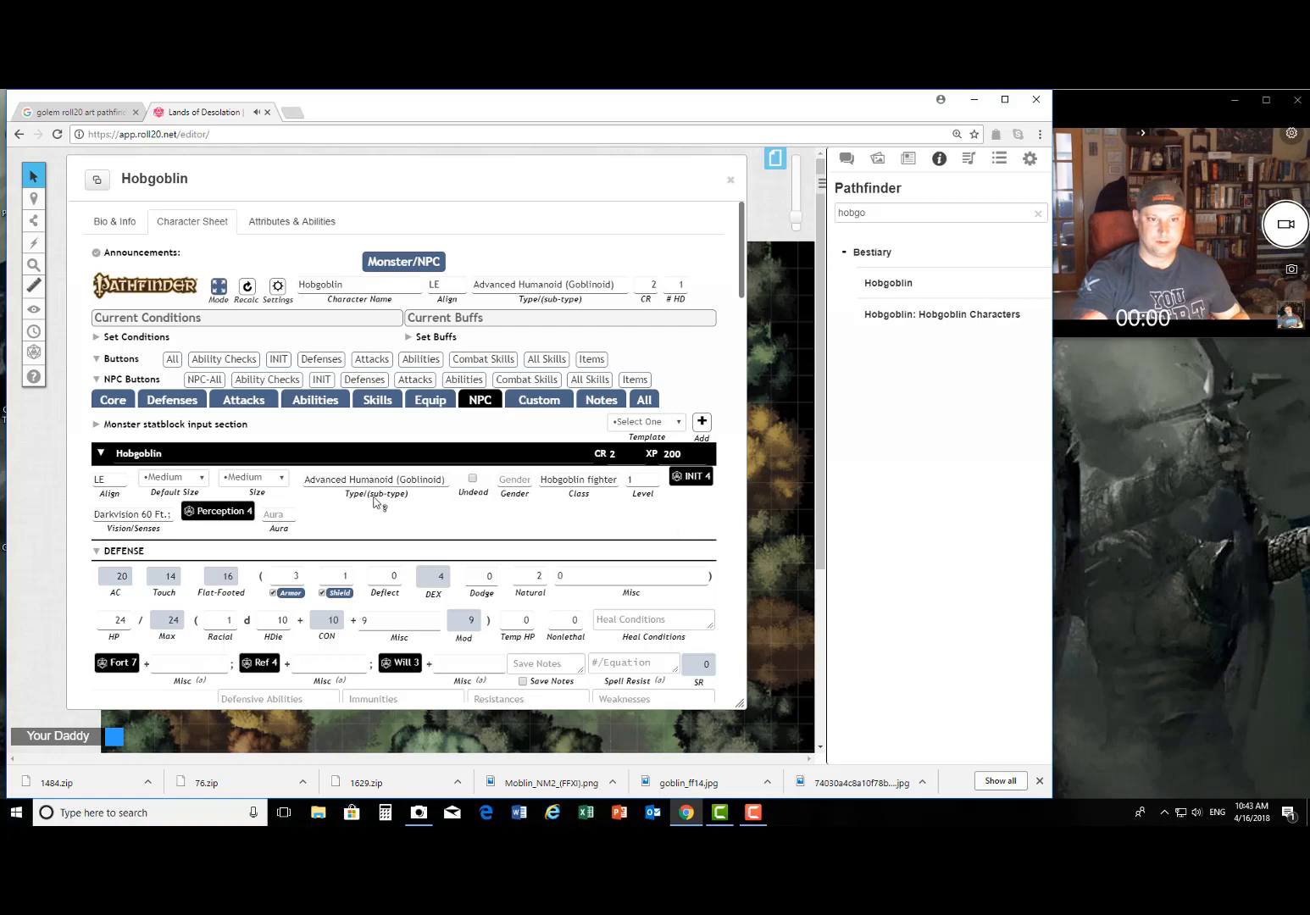
scroll(374, 501, down, 3)
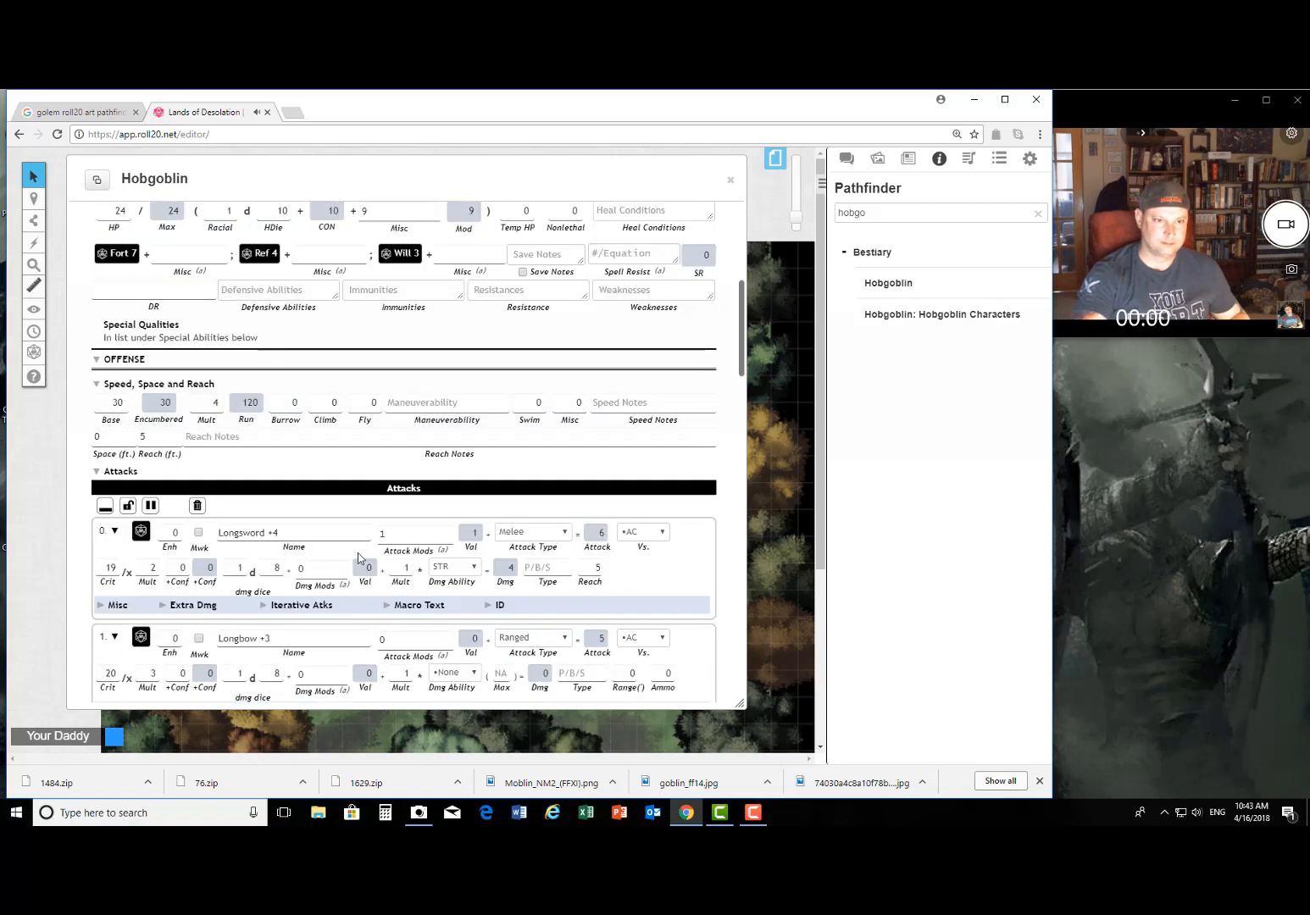
scroll(358, 553, down, 3)
scroll(358, 458, up, 1)
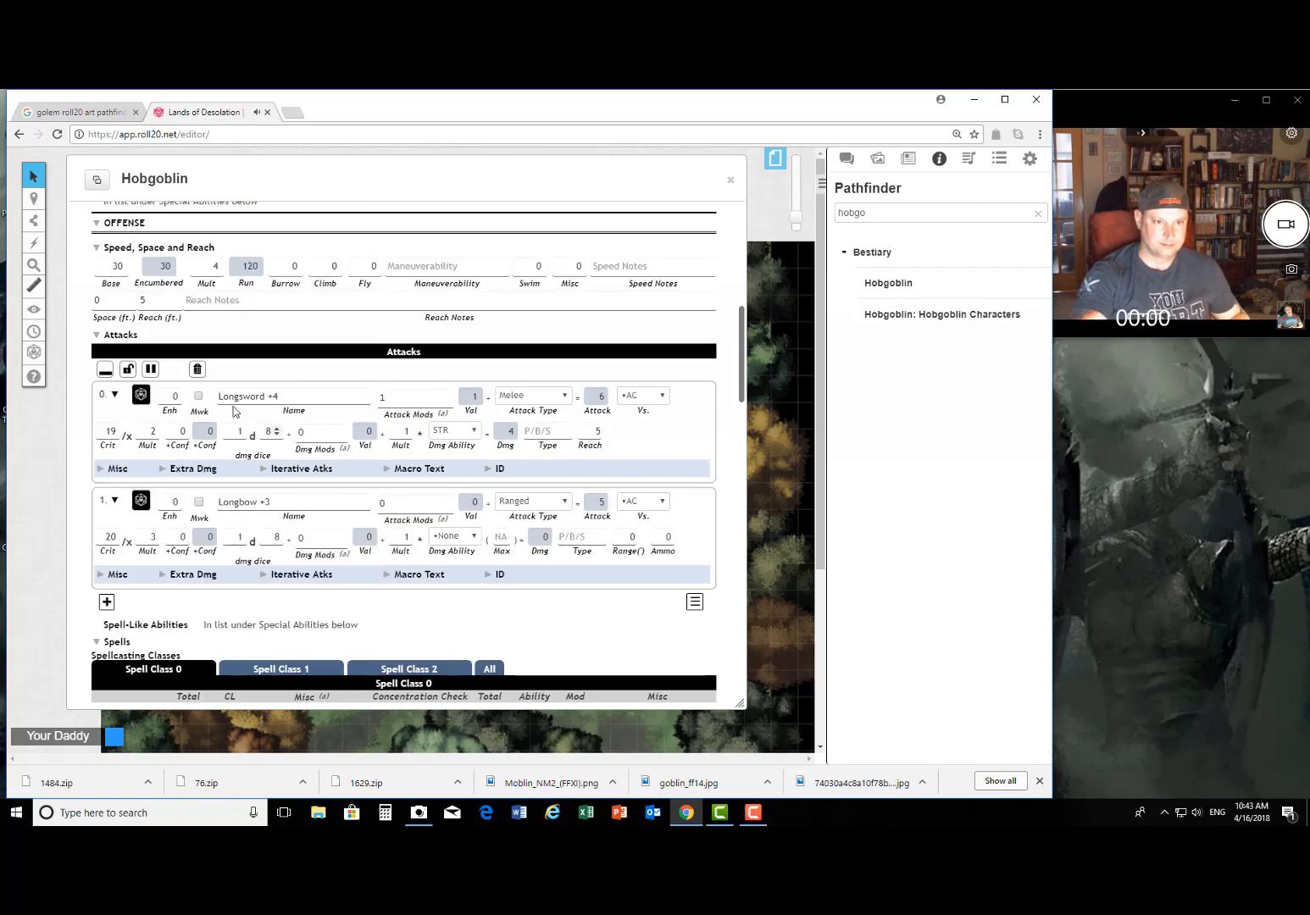
Step: Enable talking to yourself in the chat with /talktomyself and roll the Hobgoblin's Longsword attack
click(846, 157)
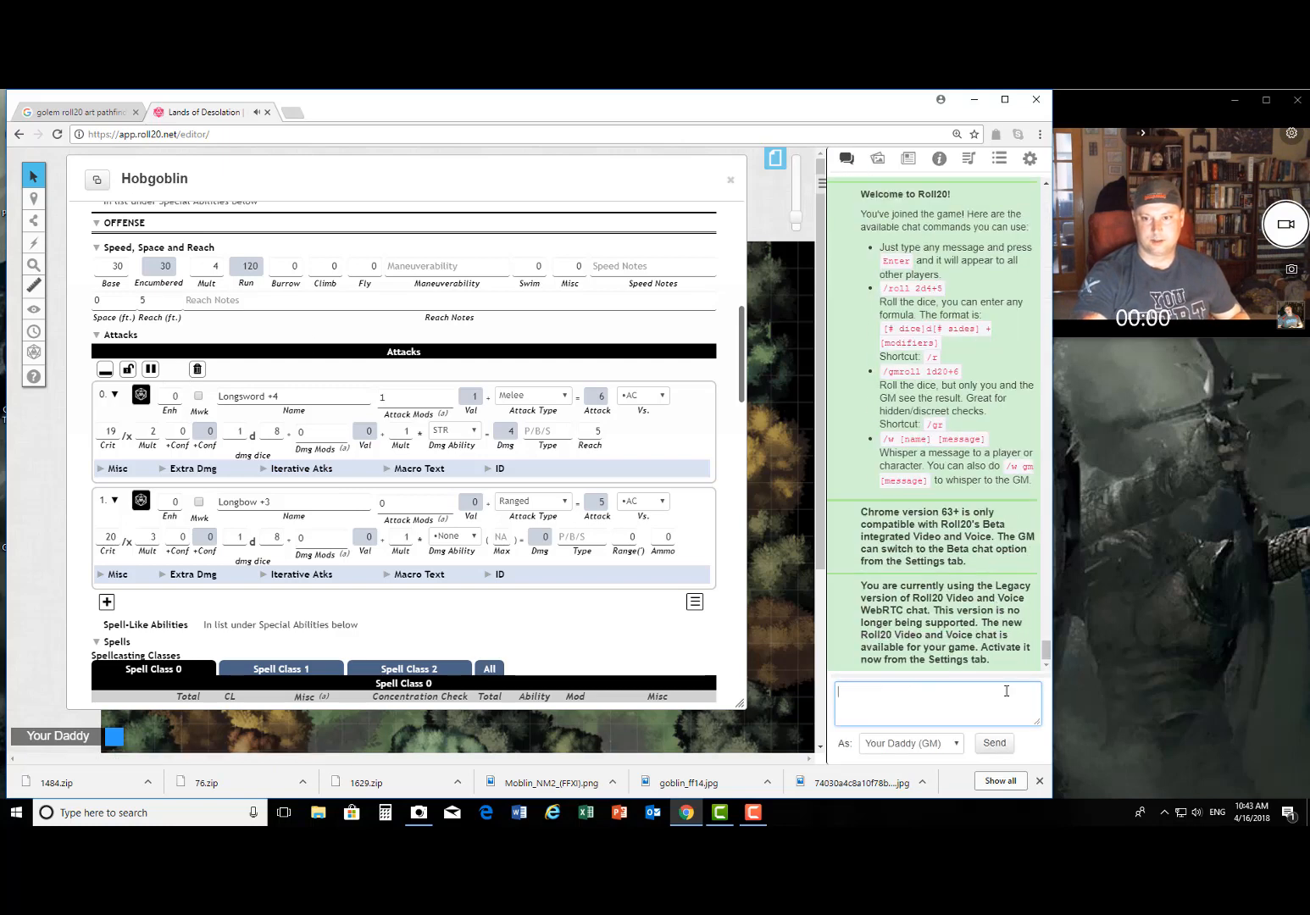
text(/)
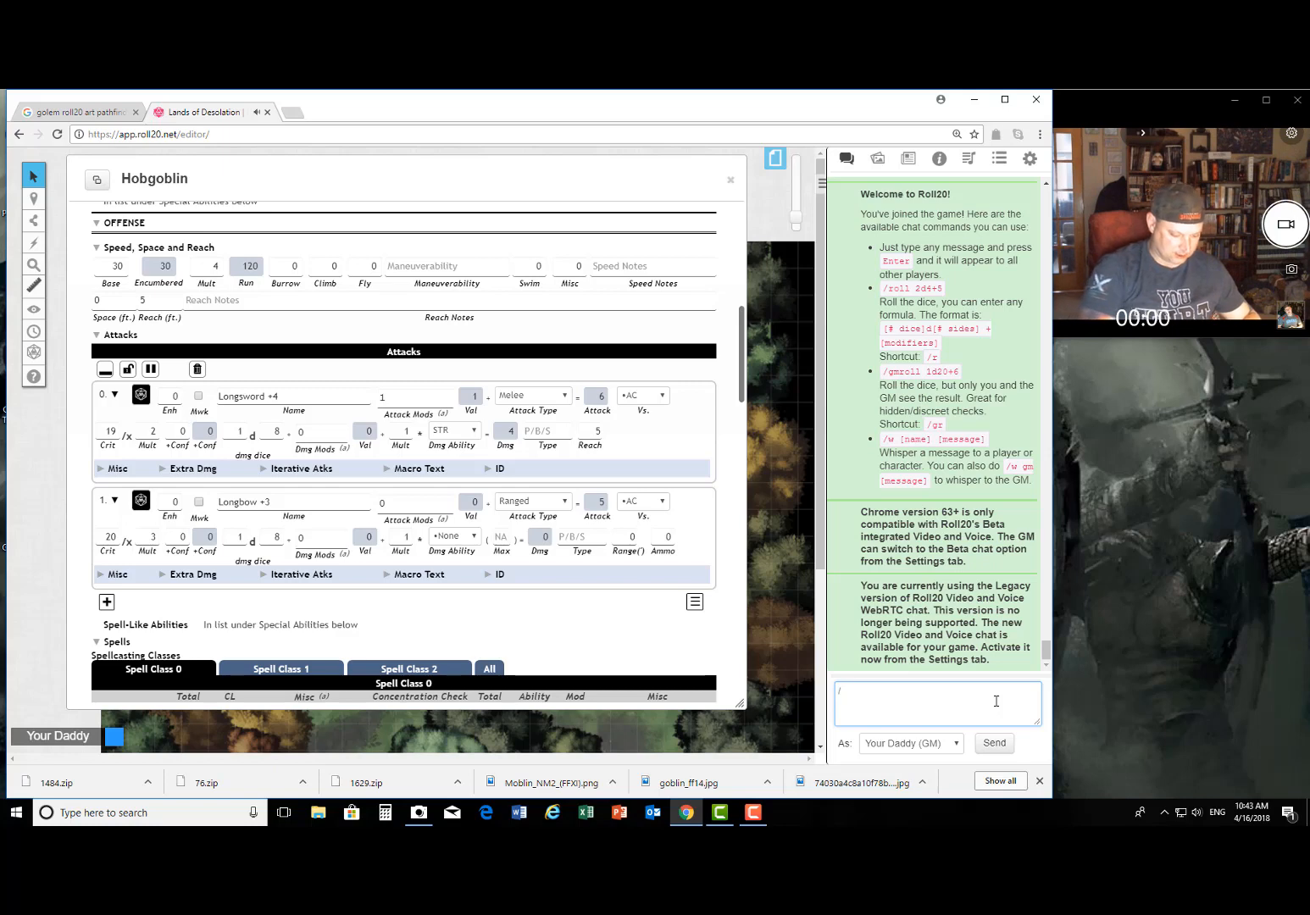
text(talktom)
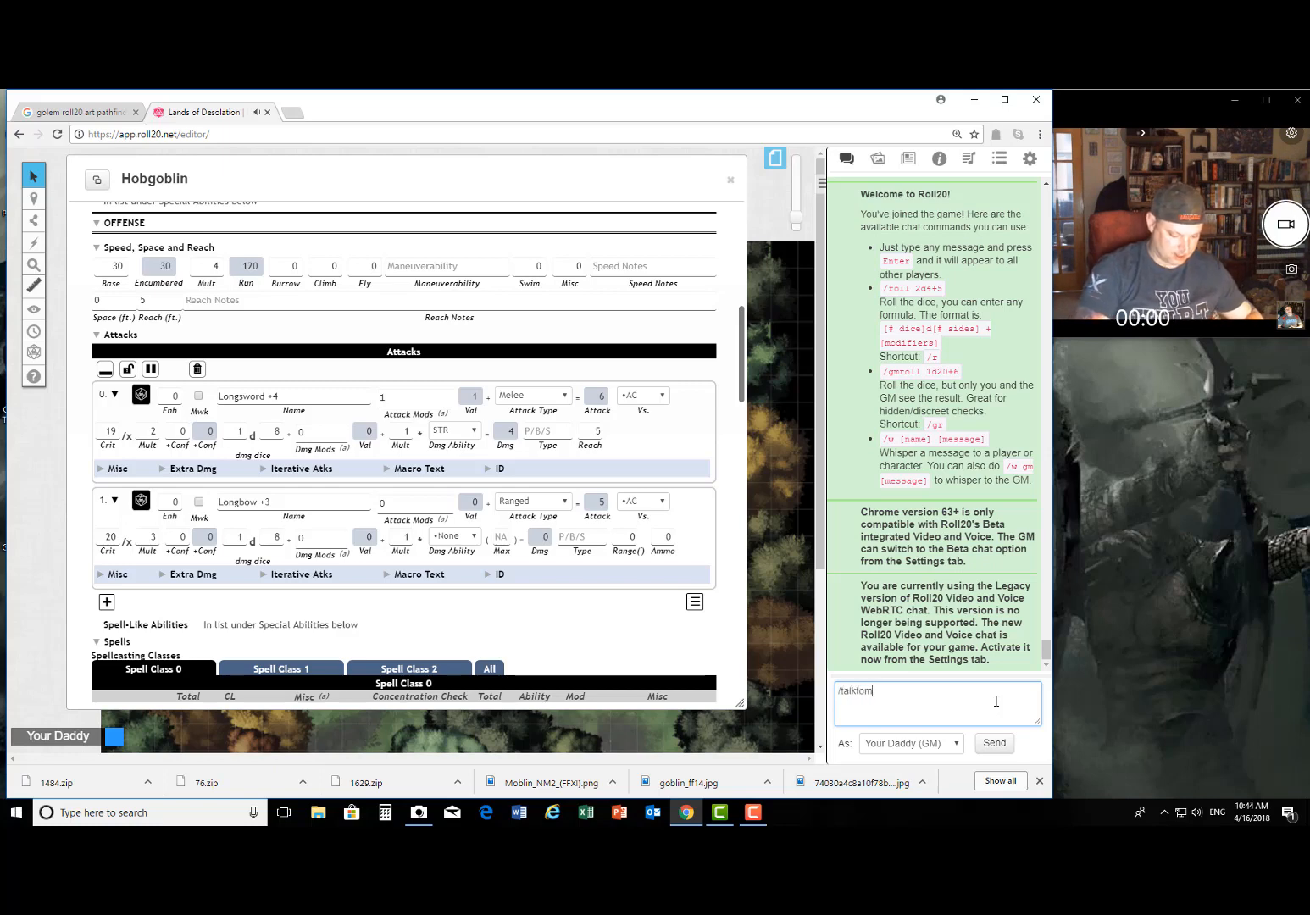
text(yself)
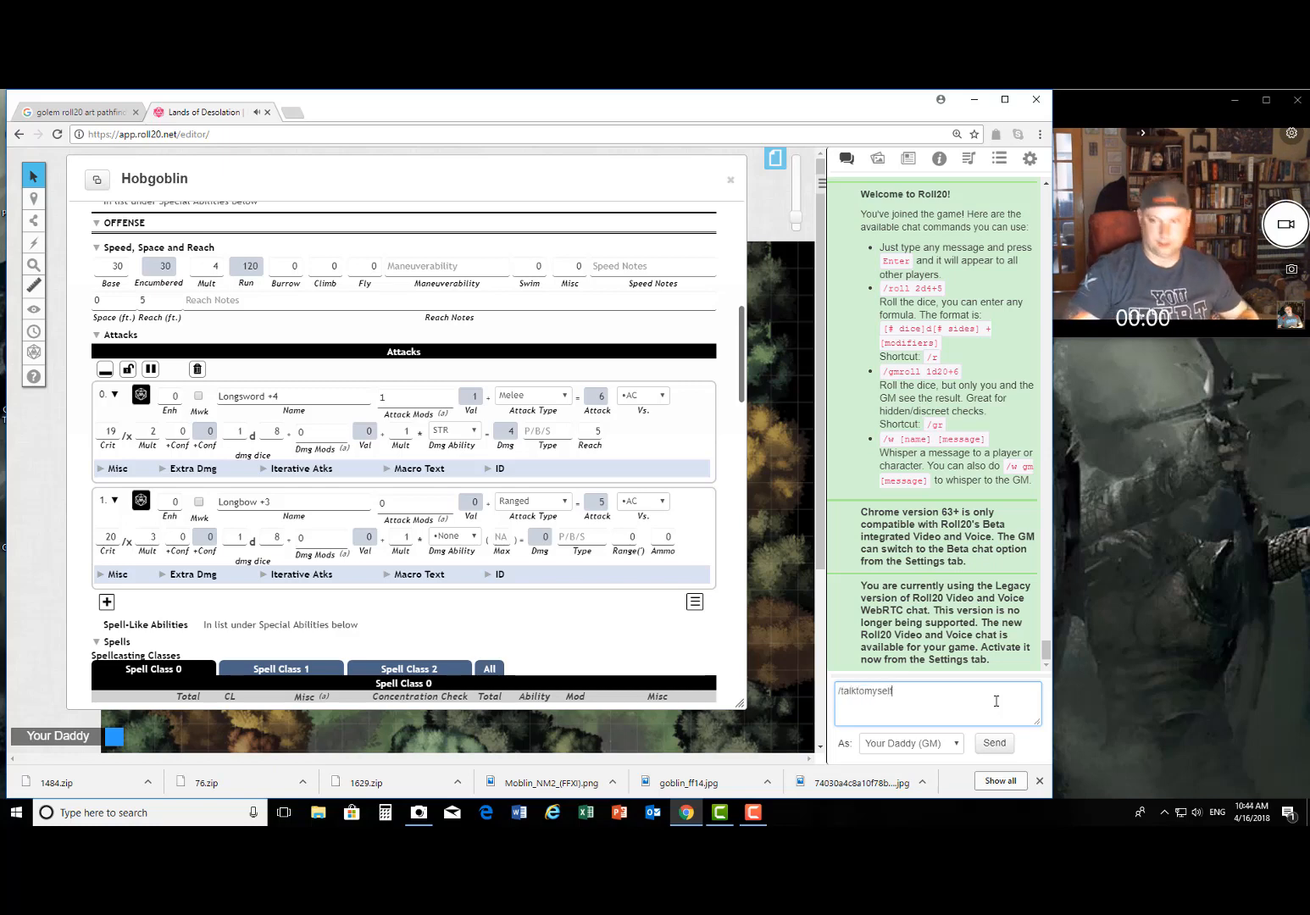
key(Return)
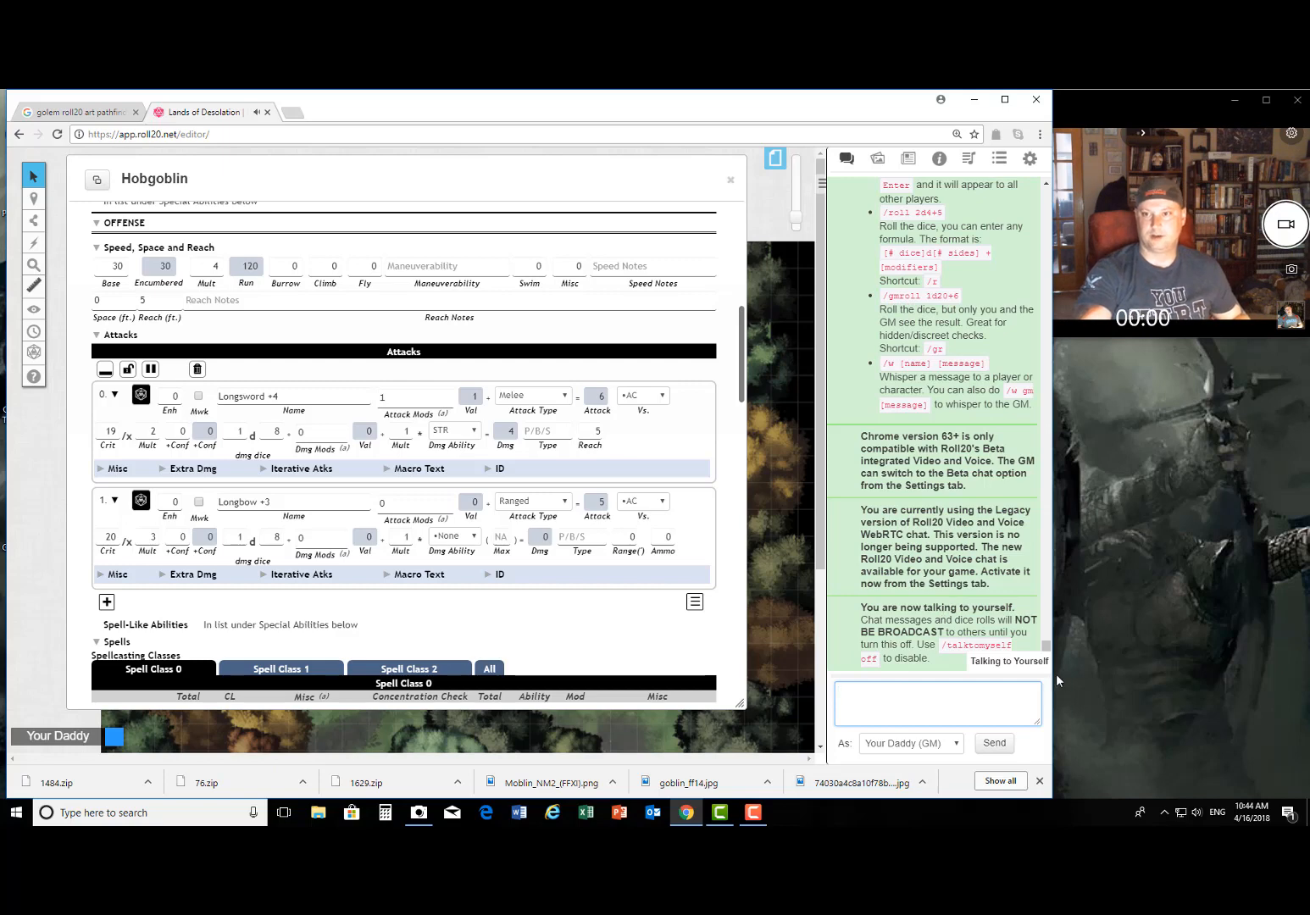
click(142, 396)
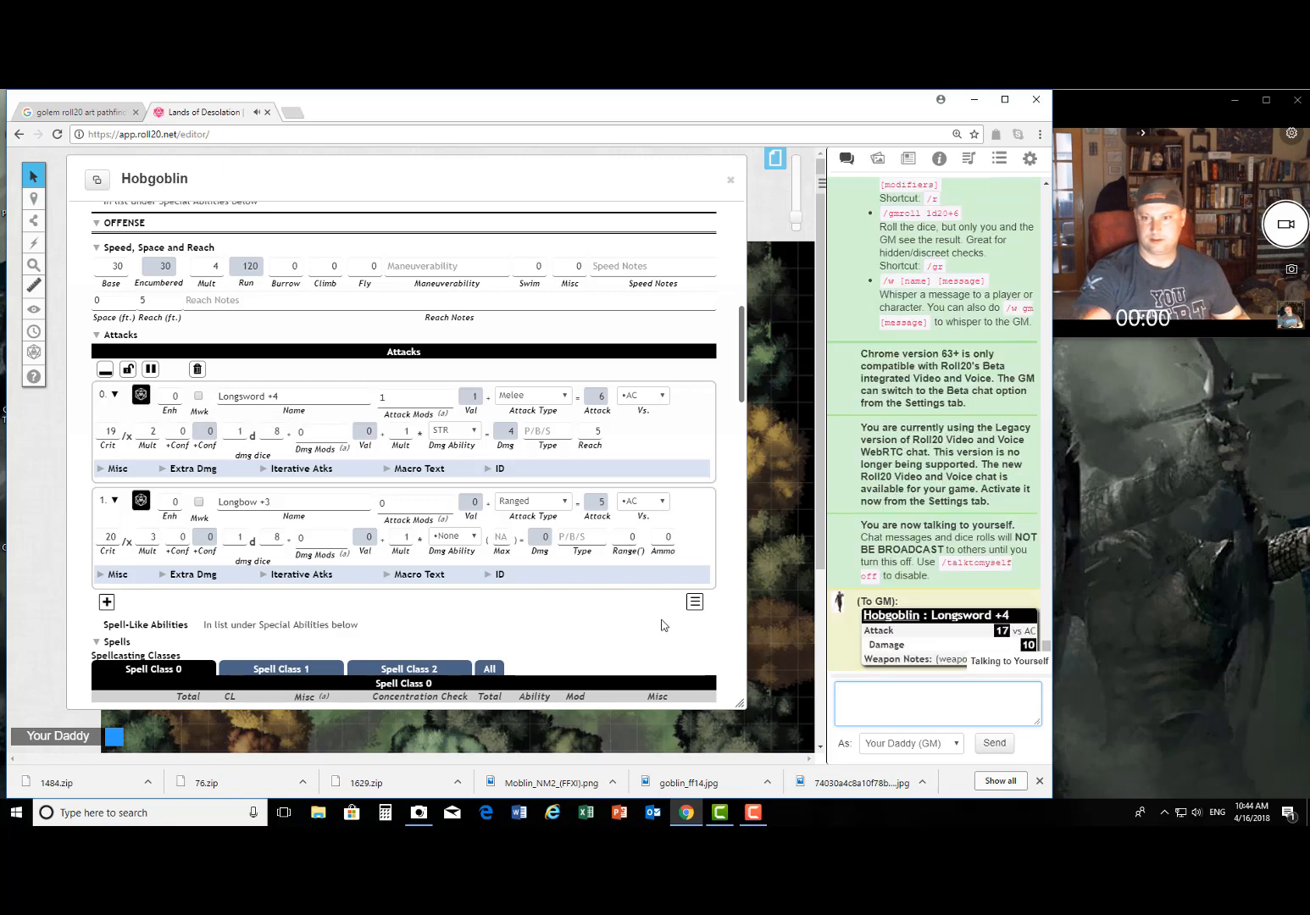
mouse_move(1003, 636)
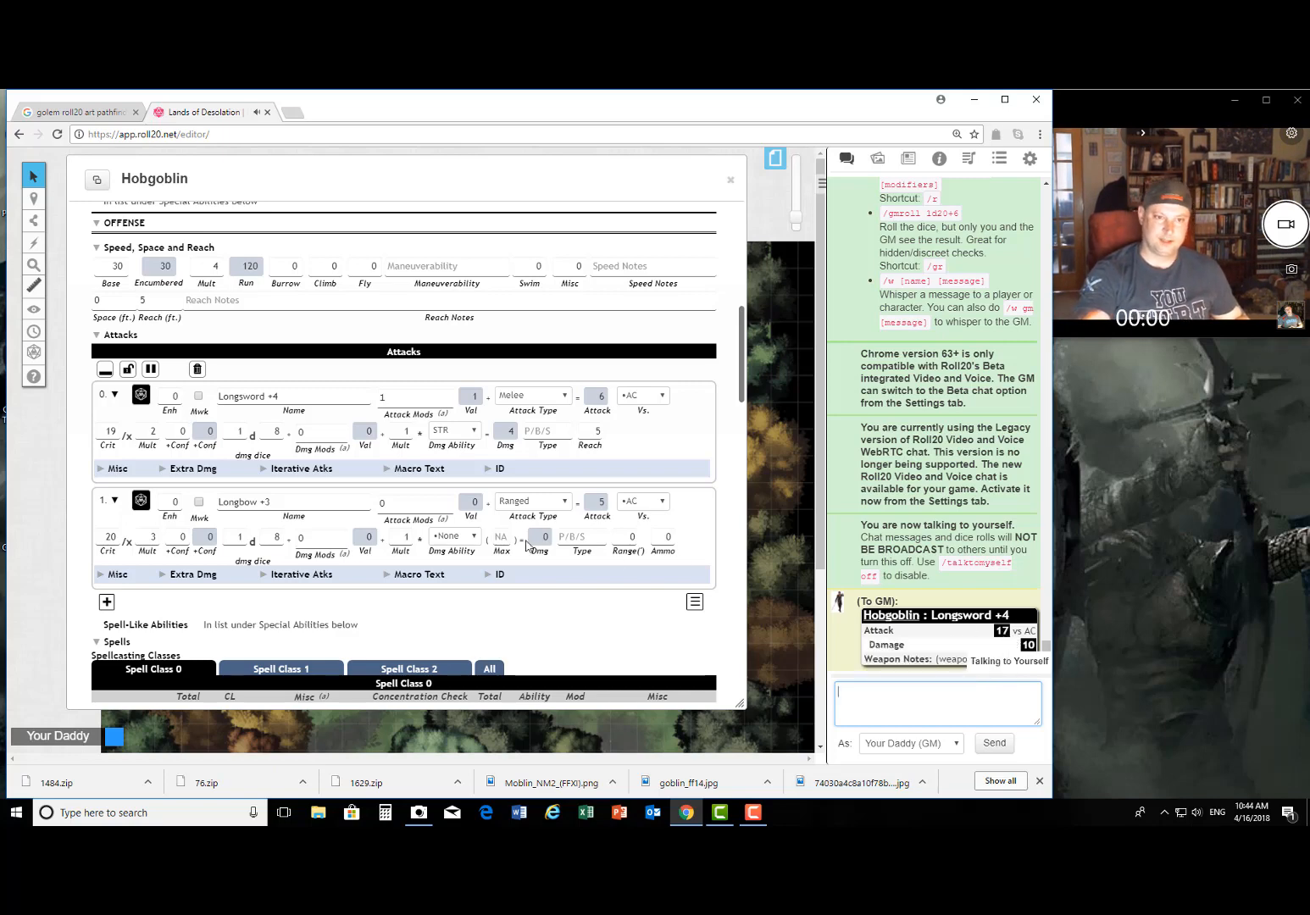
Step: Apply the Advanced template to the Hobgoblin a second time and roll its Longsword attack again
scroll(598, 595, up, 10)
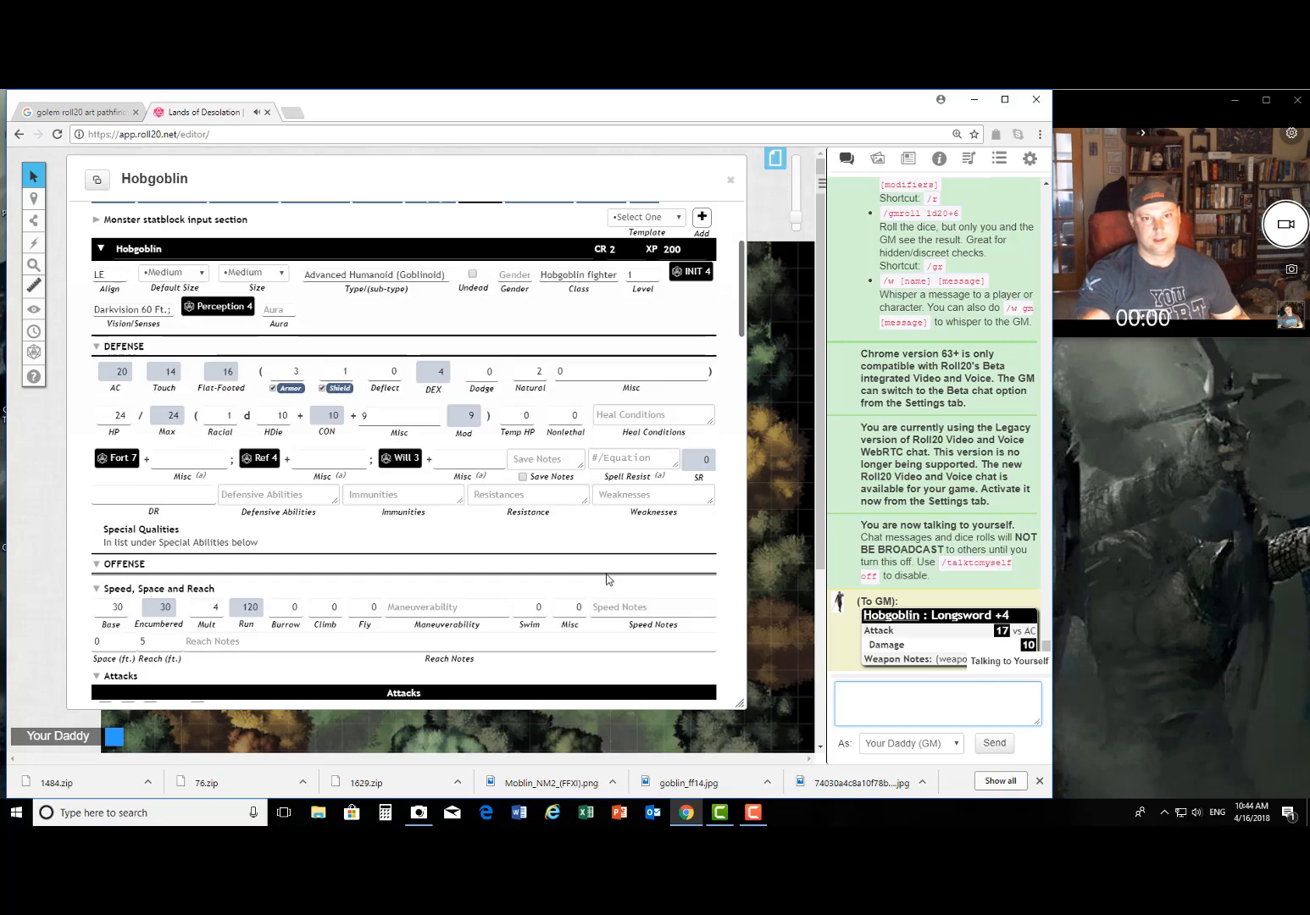
click(676, 424)
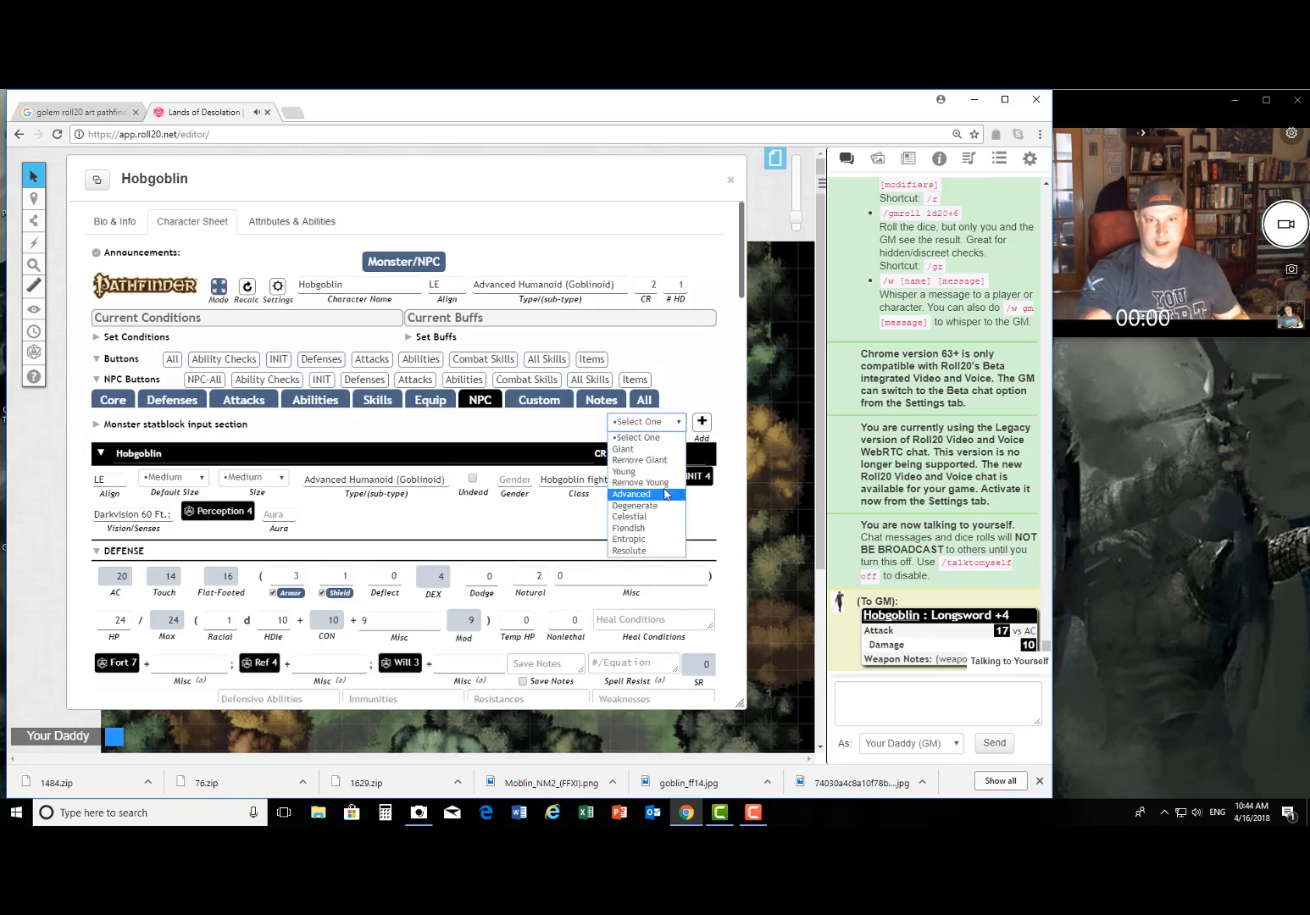
click(644, 494)
click(703, 422)
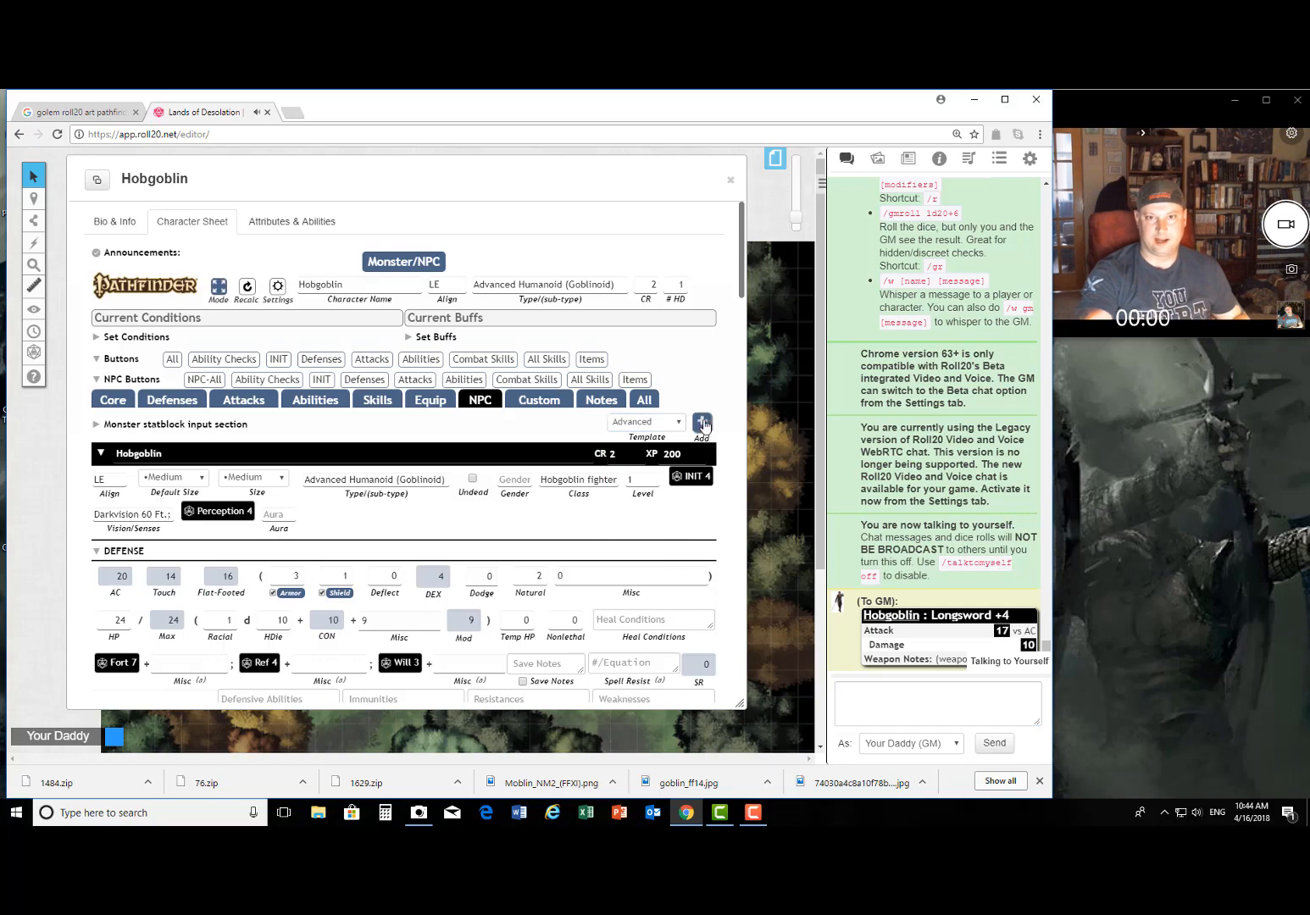
scroll(355, 509, down, 4)
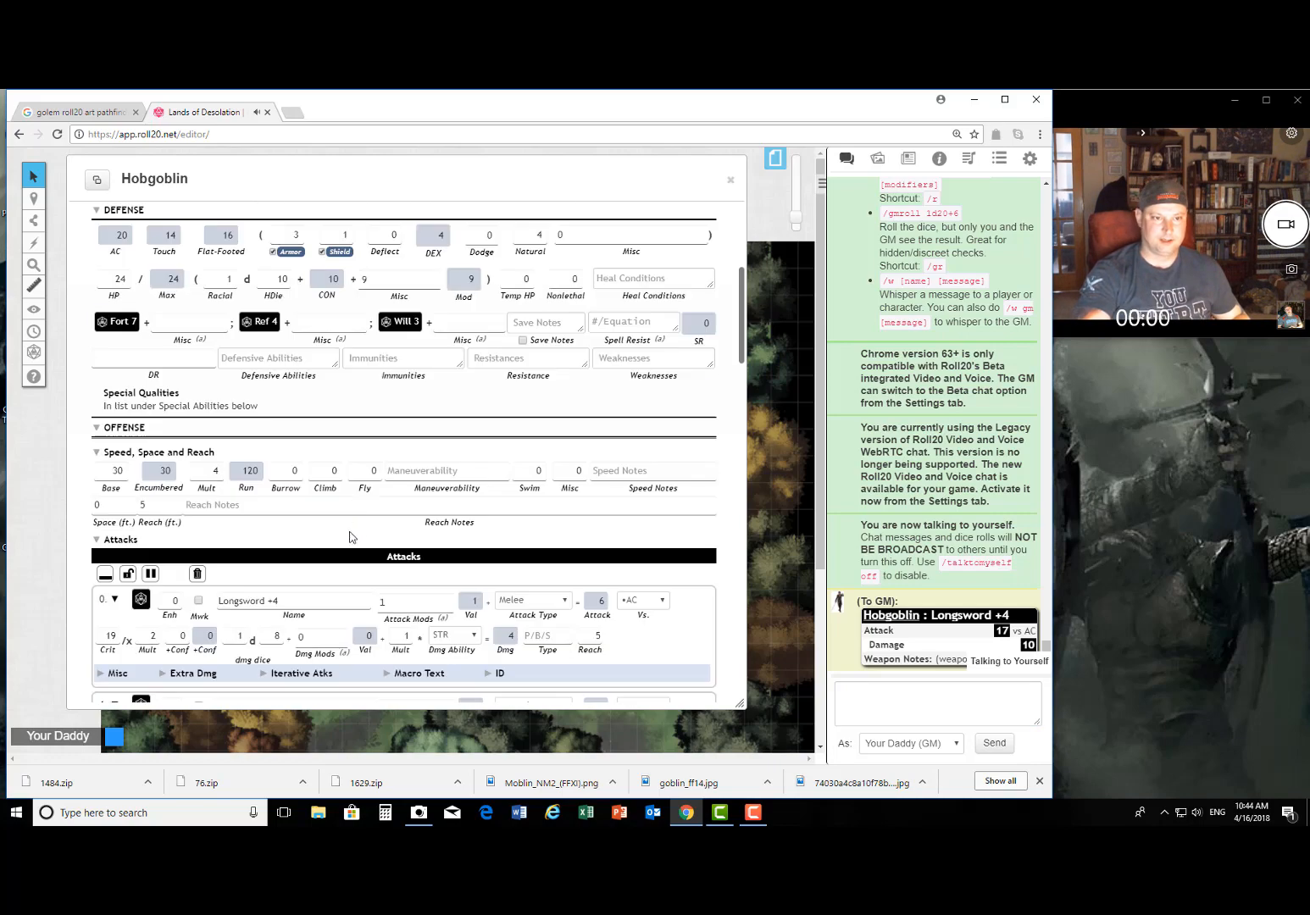
scroll(349, 535, down, 2)
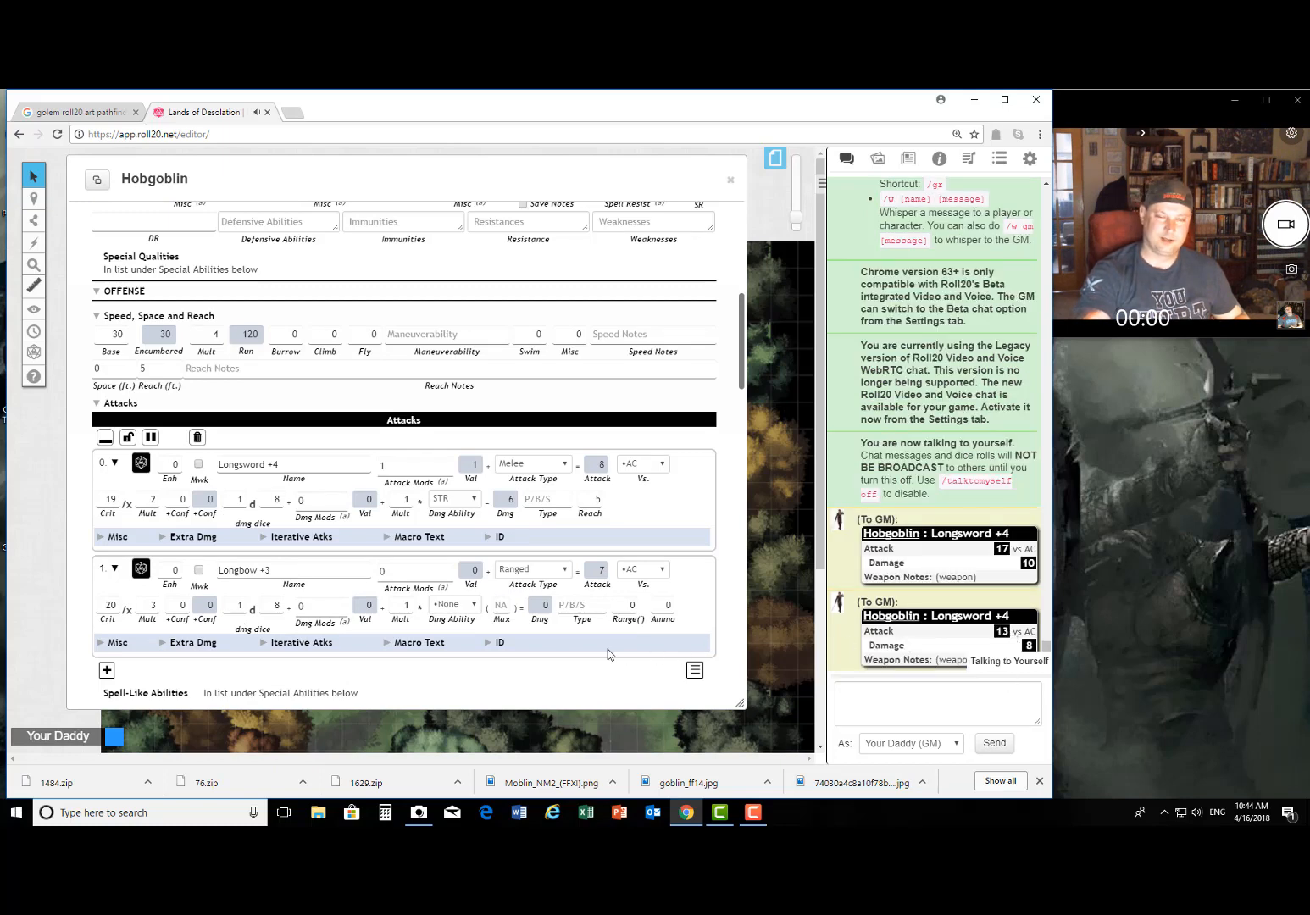
Step: Add the Advanced template to the Hobgoblin a third time and roll another Longsword attack
scroll(608, 649, up, 6)
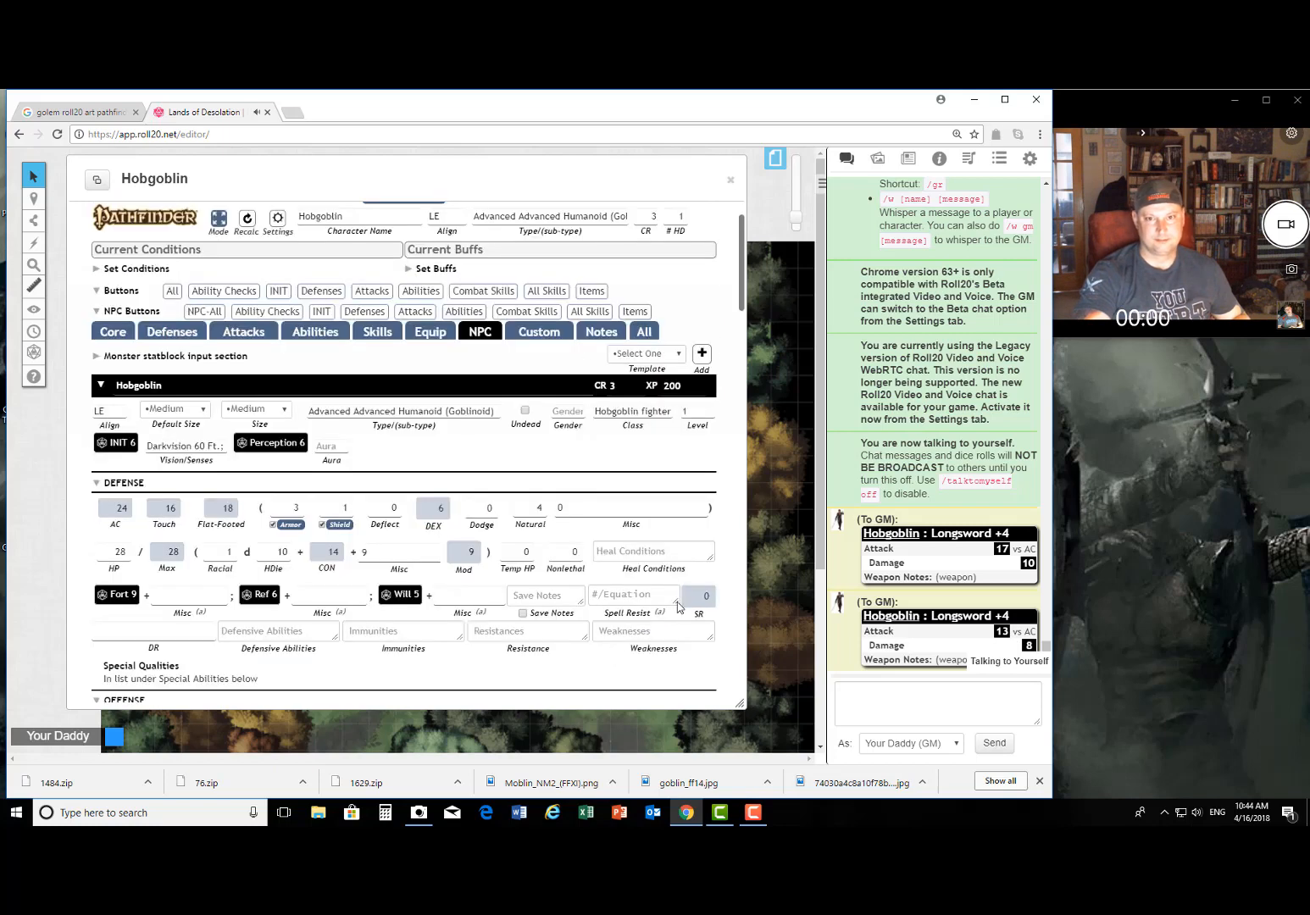
click(680, 354)
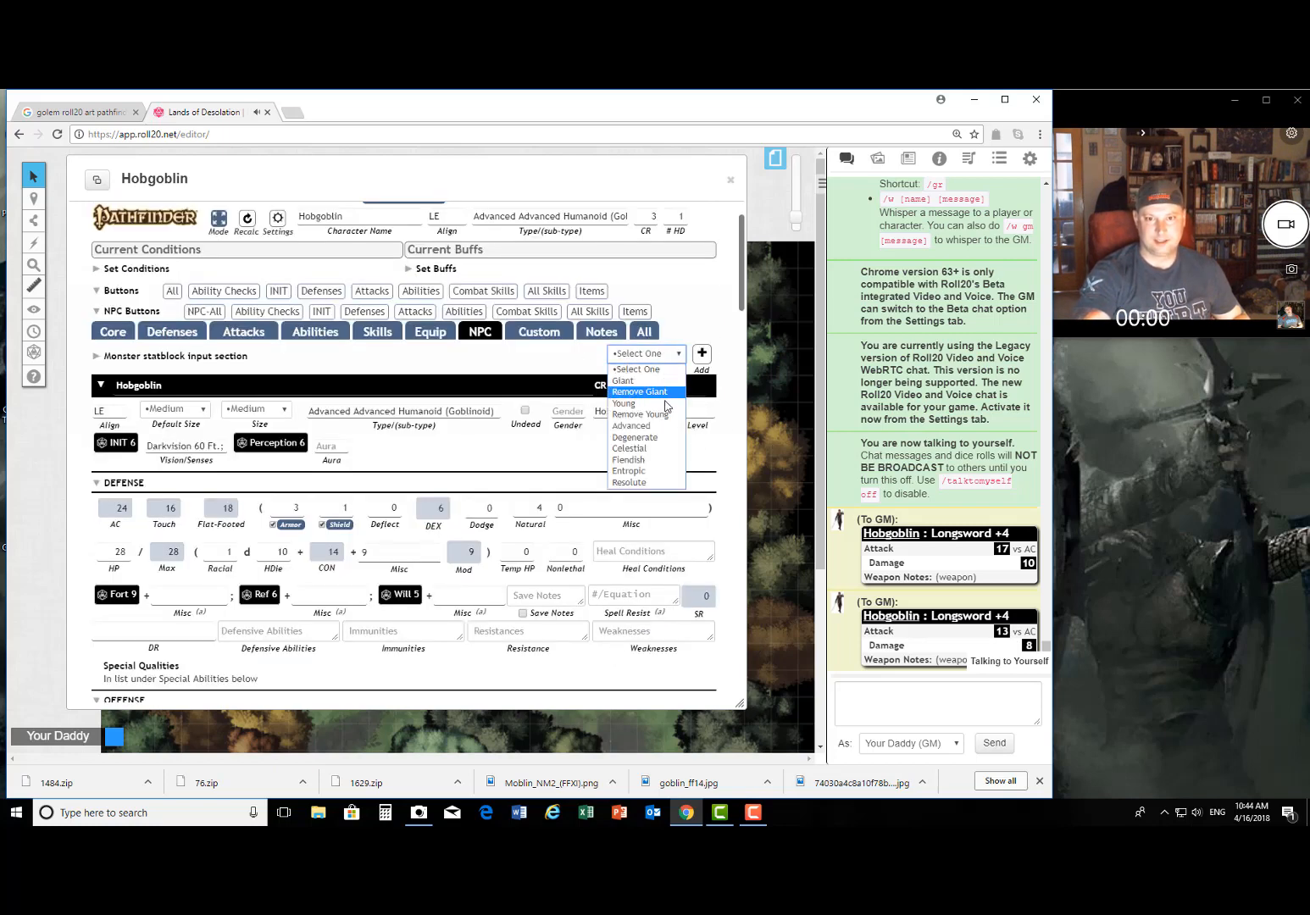
click(664, 426)
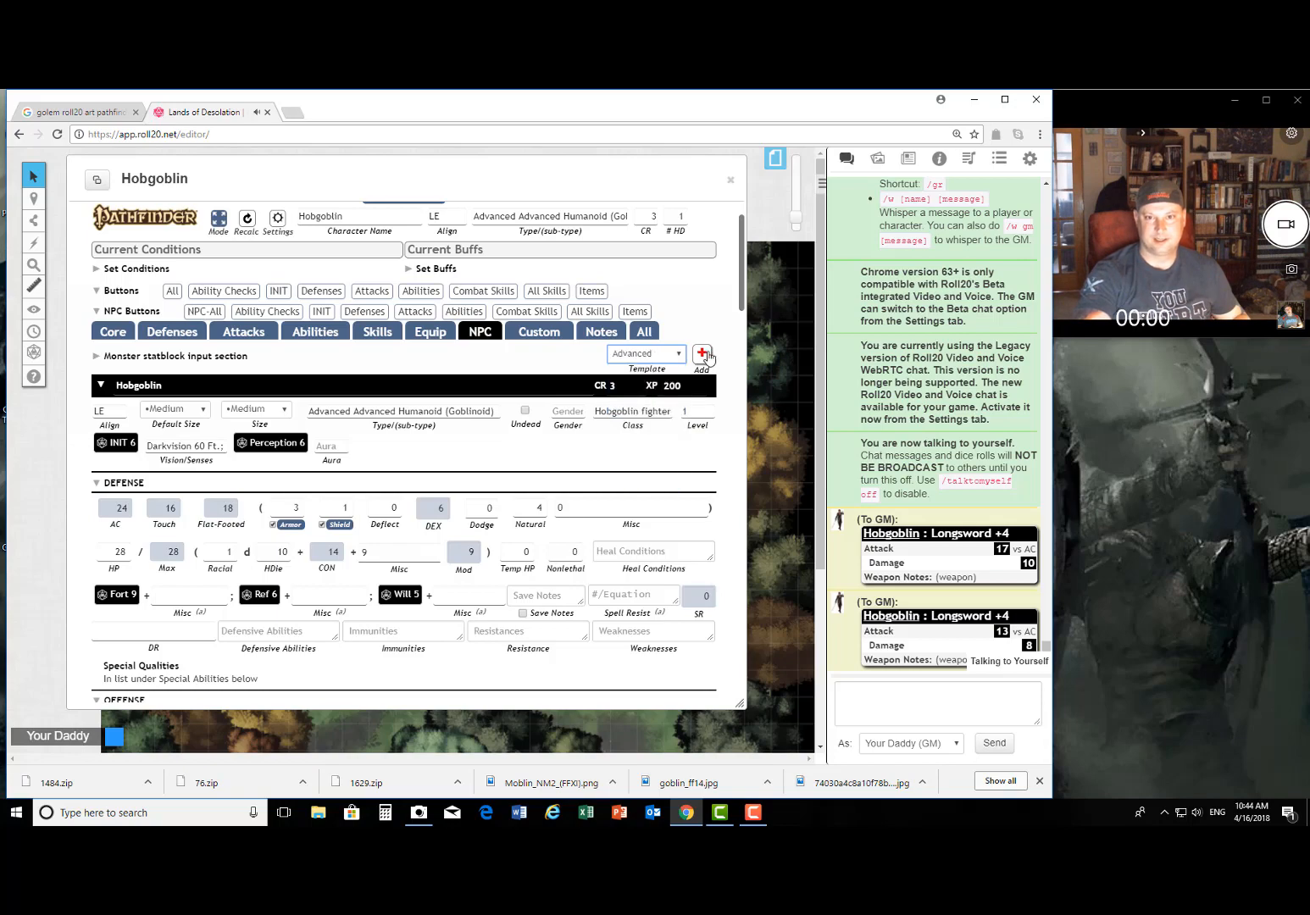
click(702, 354)
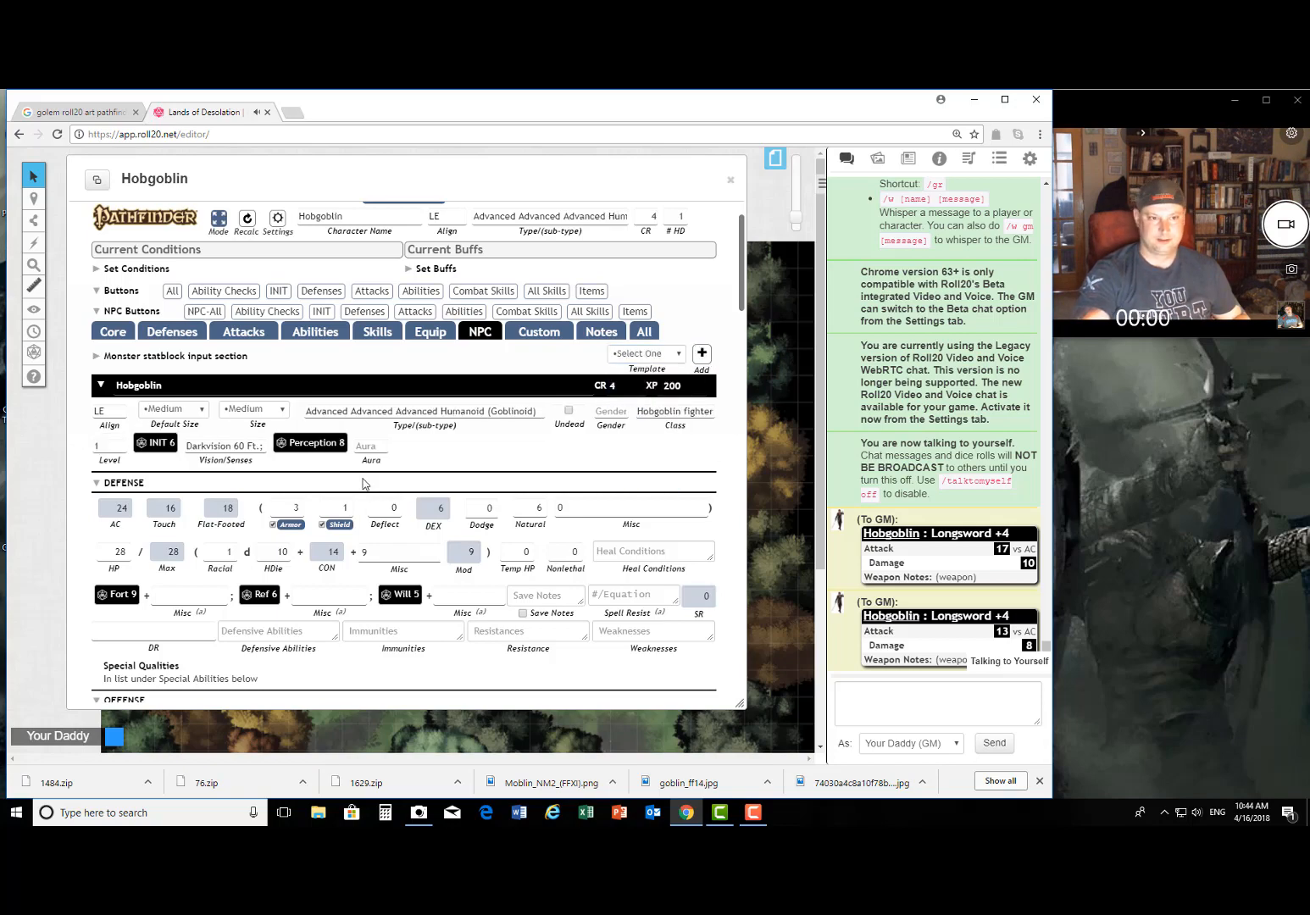
scroll(365, 483, down, 5)
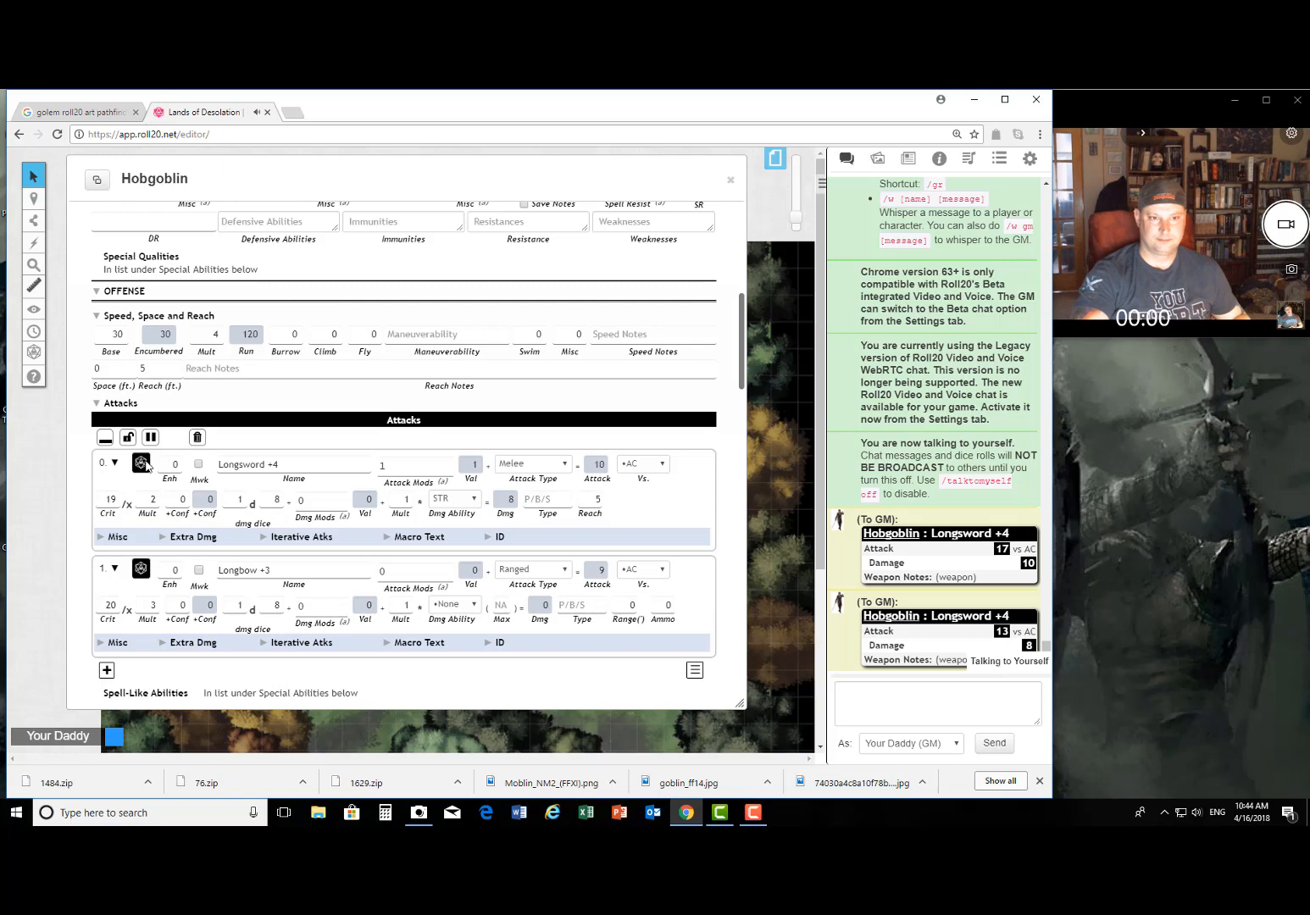
click(141, 463)
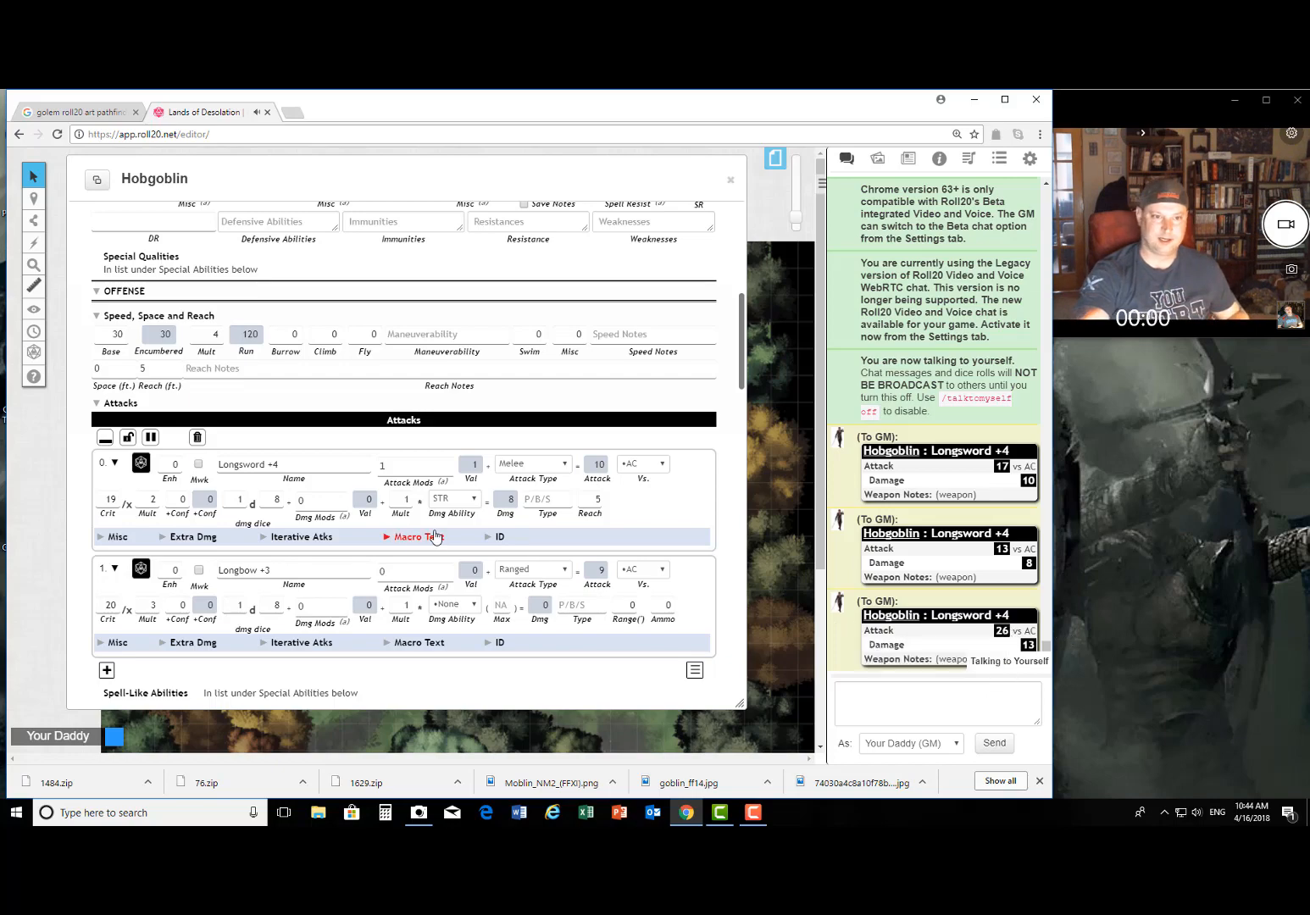
Step: Review the Hobgoblin's NPC defense values, saving throws, armor class breakdown and core ability scores
scroll(369, 519, up, 3)
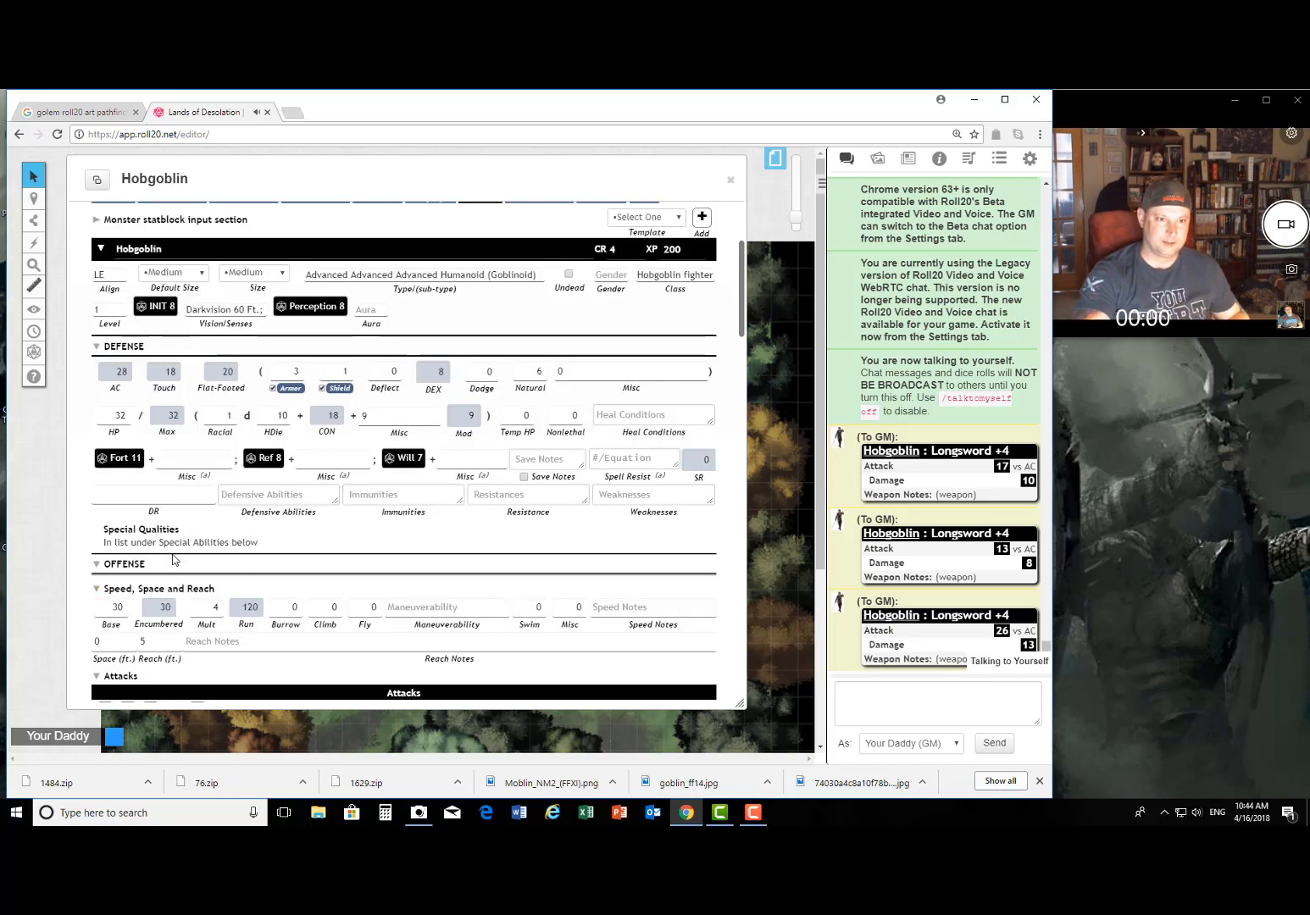
scroll(165, 522, up, 2)
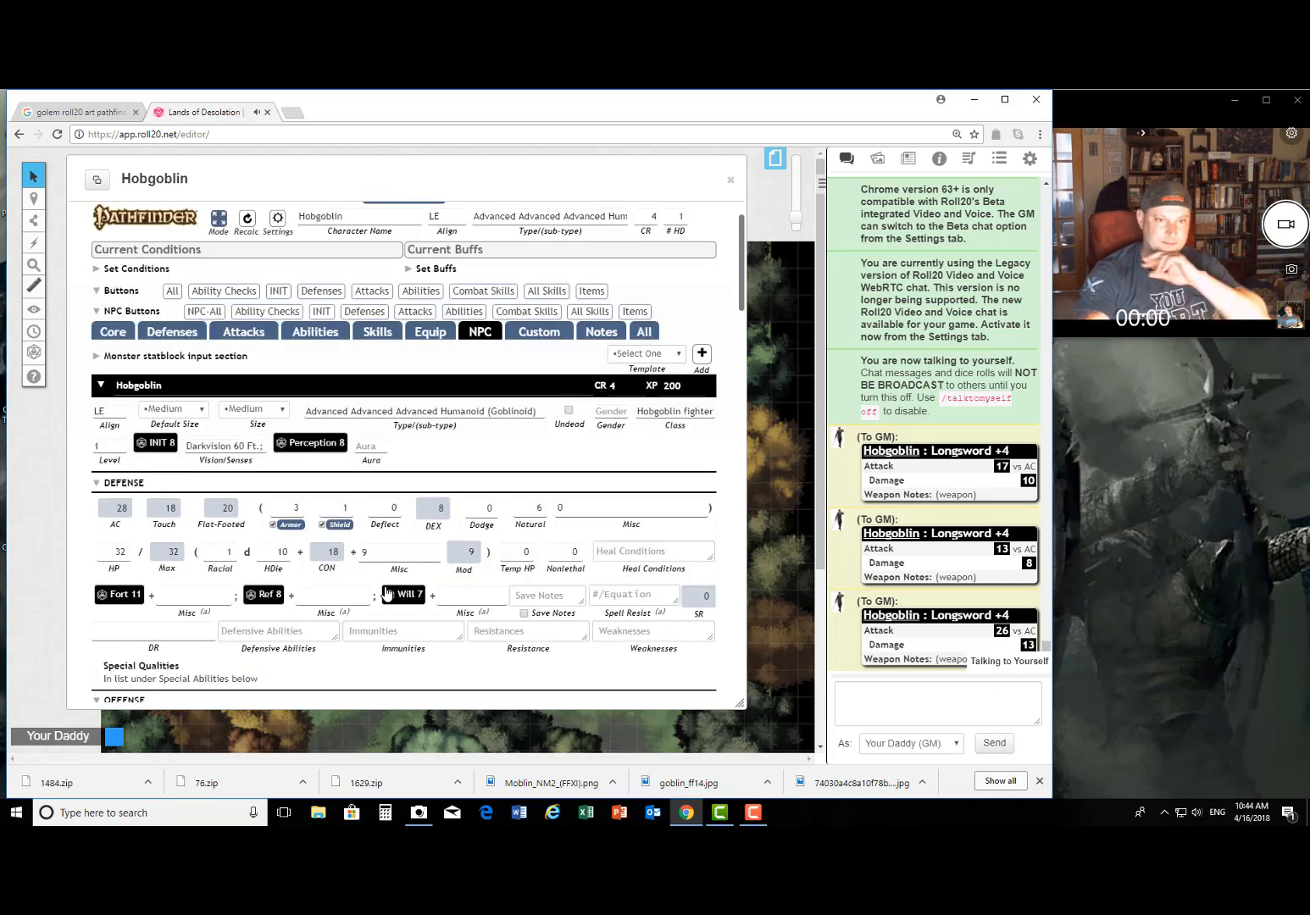
click(180, 335)
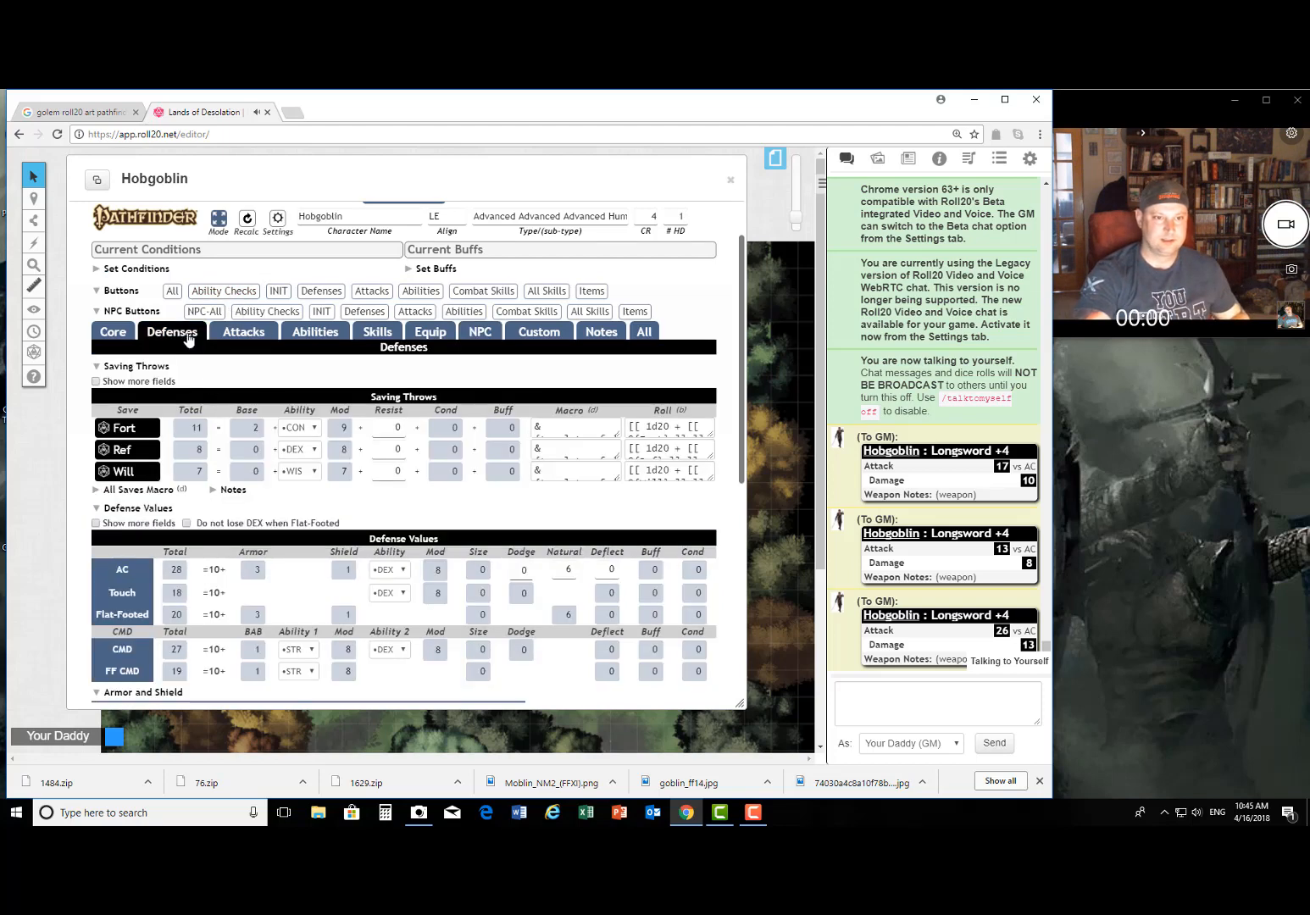
click(112, 332)
scroll(313, 508, down, 3)
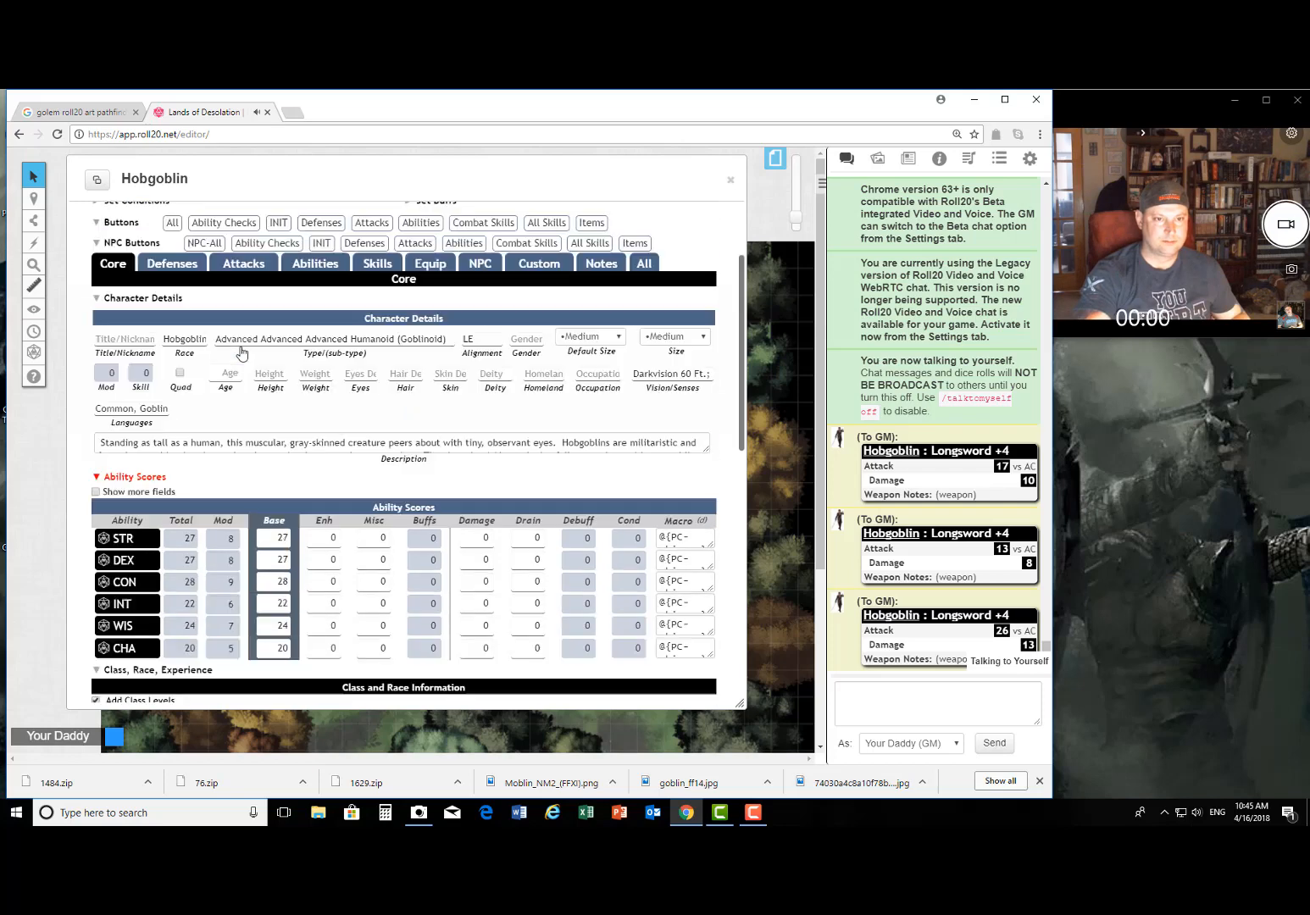
scroll(235, 339, up, 2)
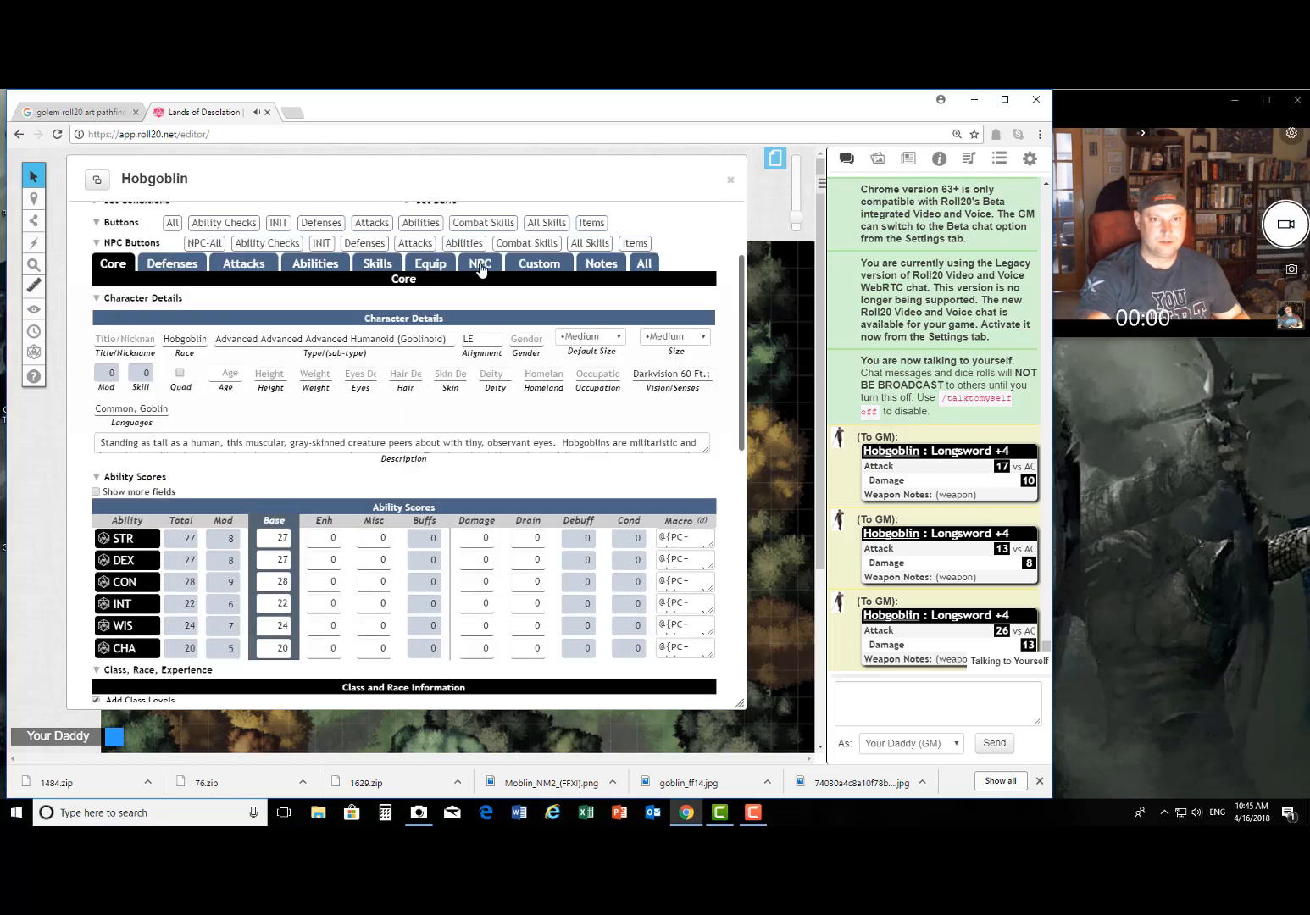
click(481, 266)
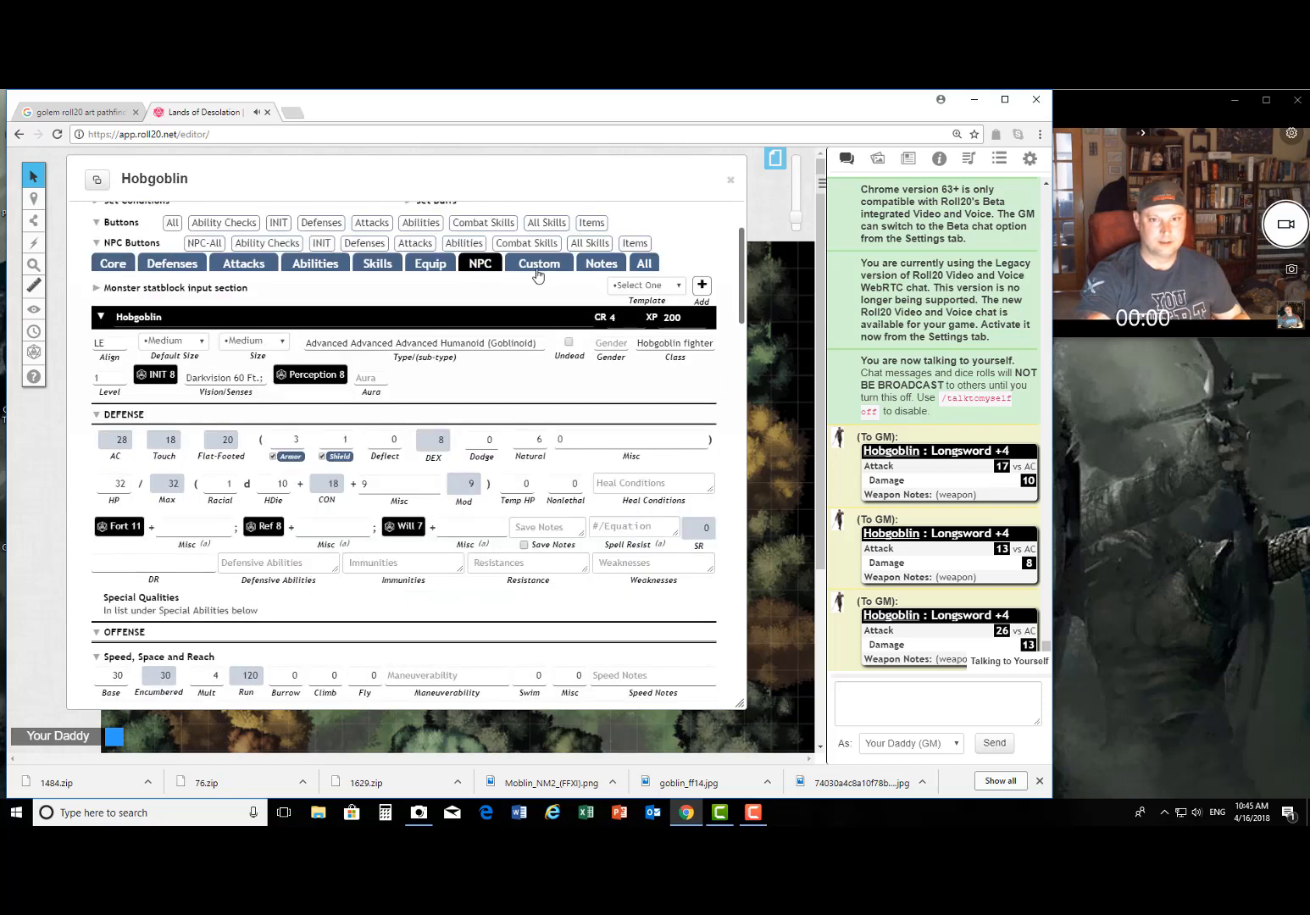
click(113, 265)
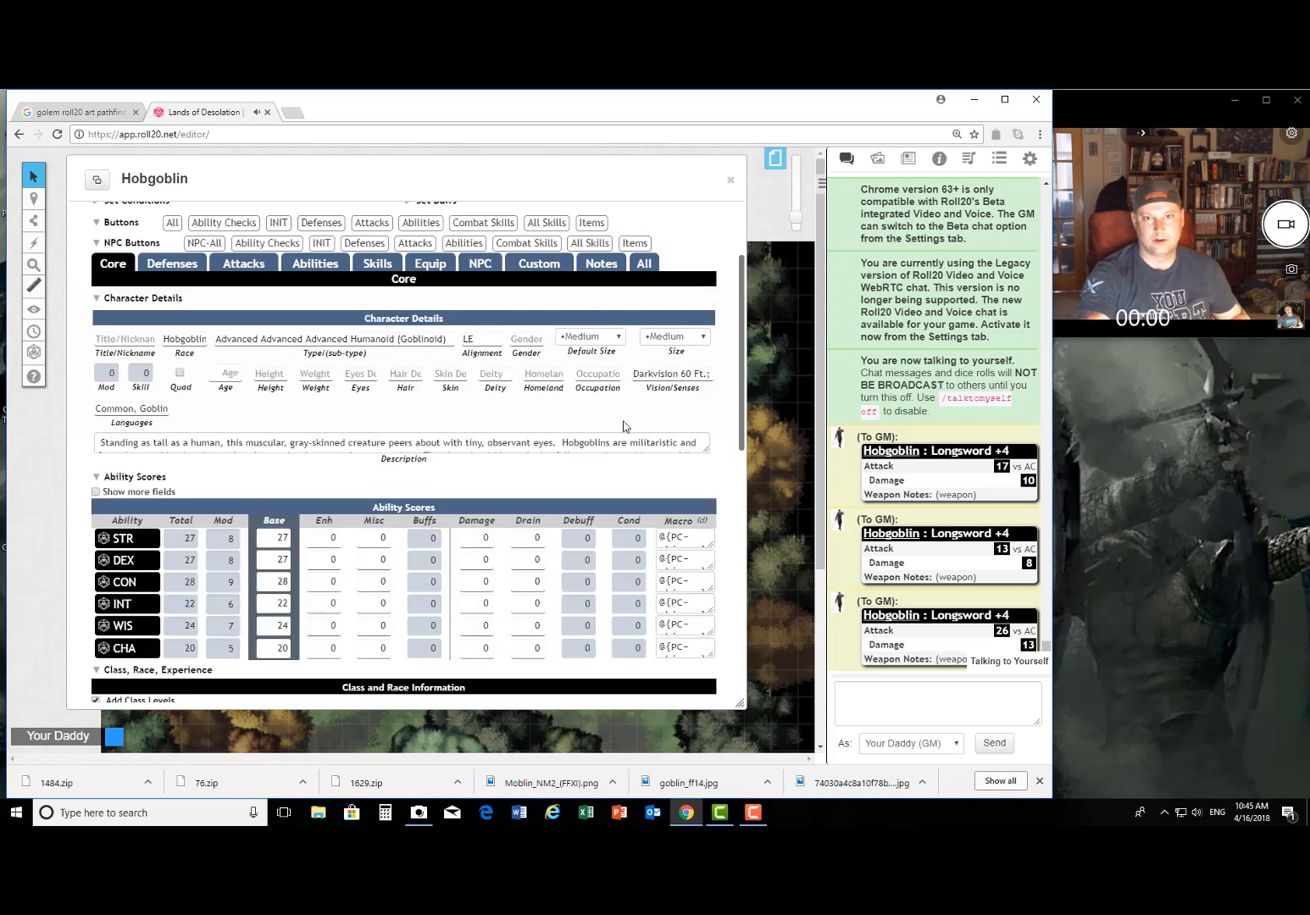
Step: Set the Hobgoblin's number of hit dice to 4 in the NPC sheet header and check its hit points
scroll(395, 326, up, 2)
click(480, 402)
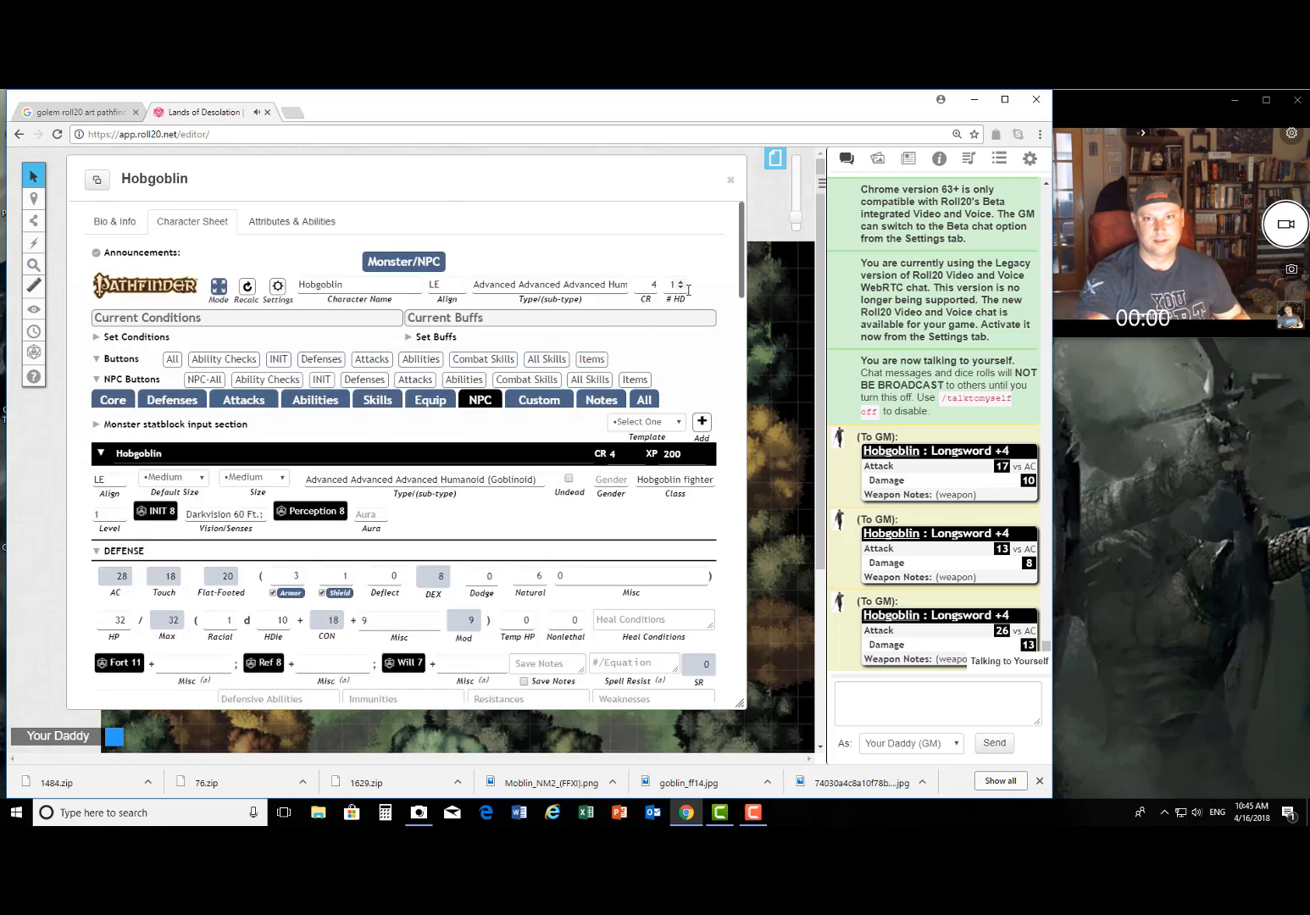
click(680, 283)
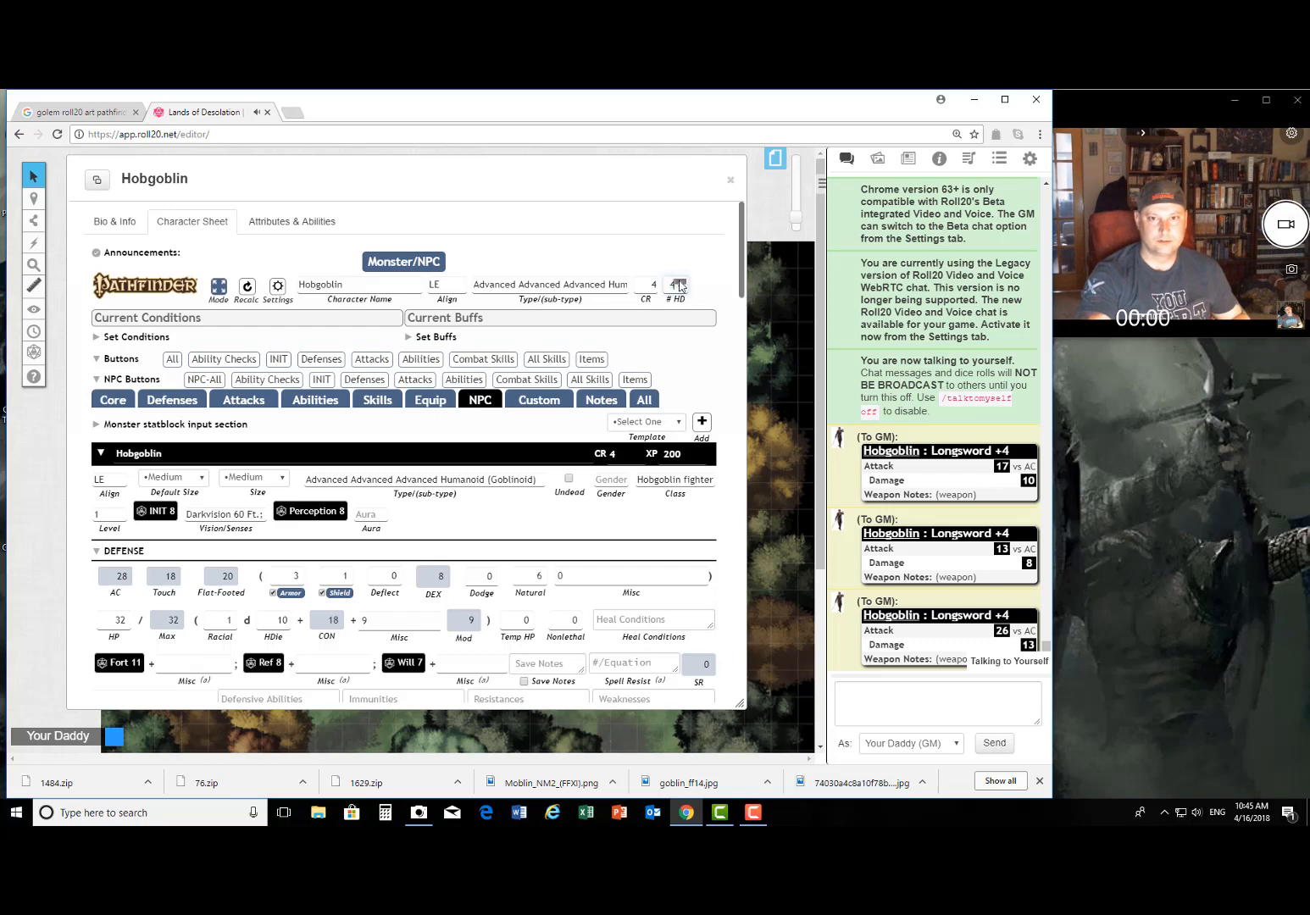
scroll(356, 413, down, 3)
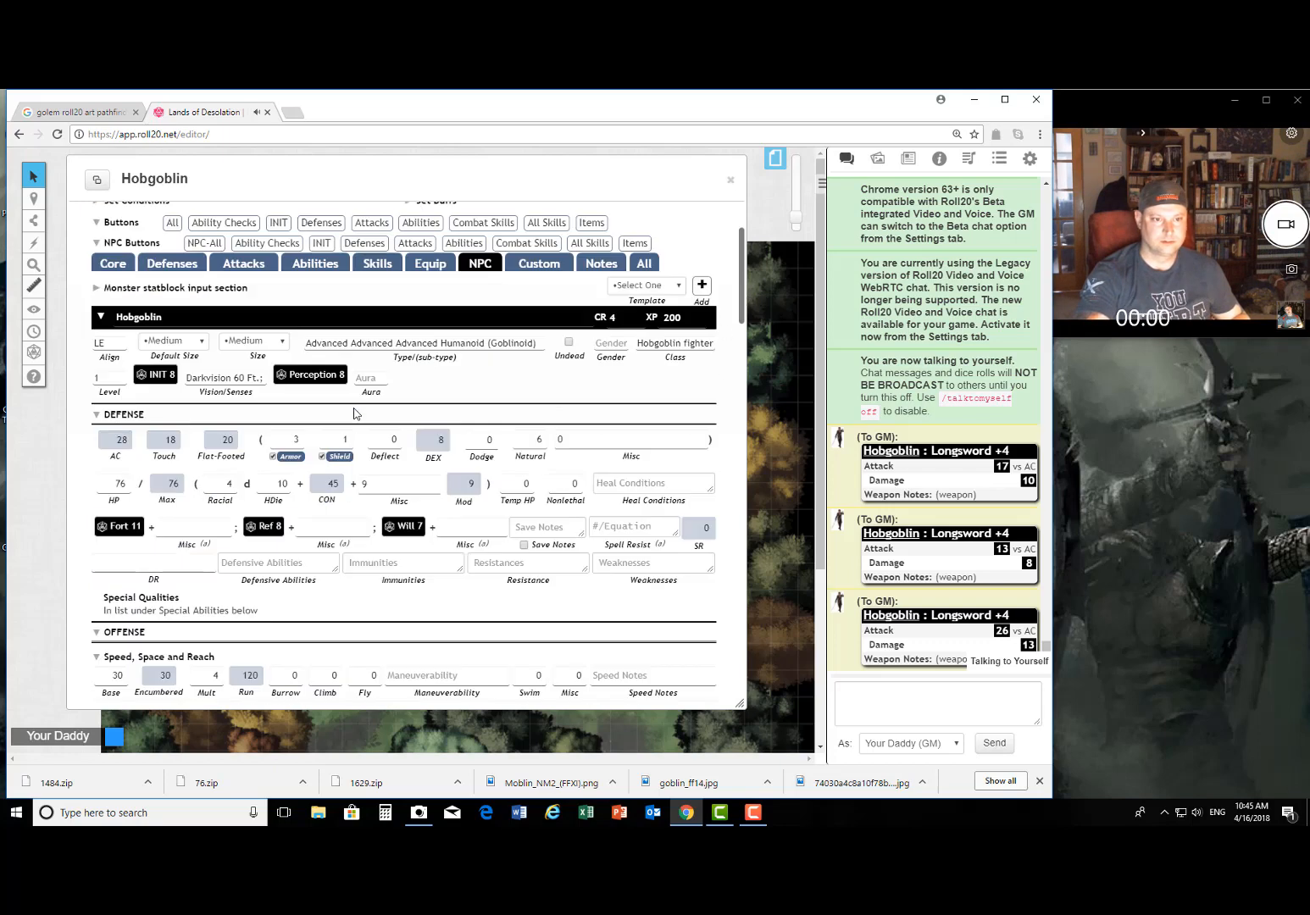
scroll(227, 462, up, 2)
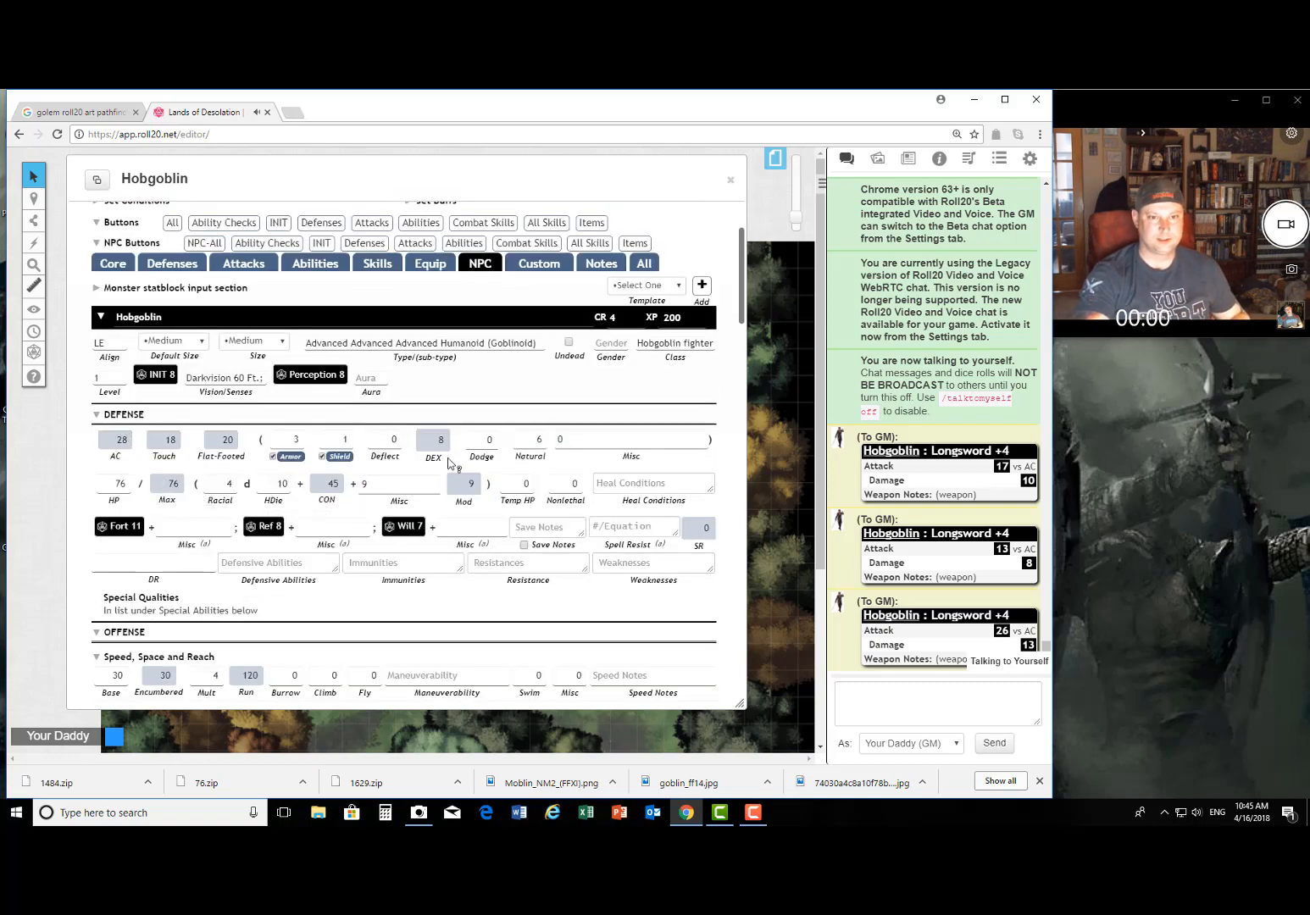
scroll(698, 396, up, 2)
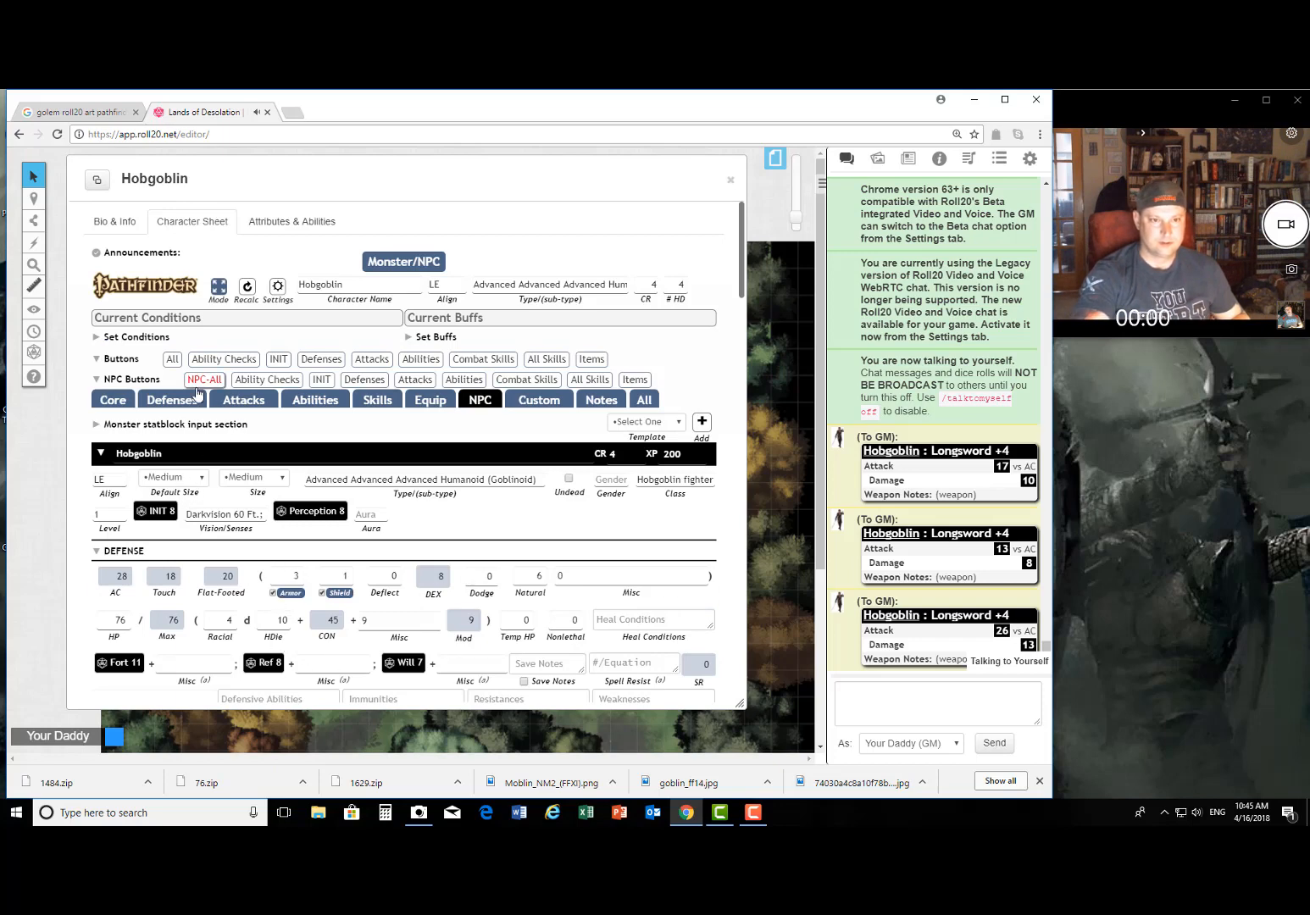
Step: Set the Hobgoblin's base DEX score to 20 in the core ability scores and check its initiative section
click(122, 402)
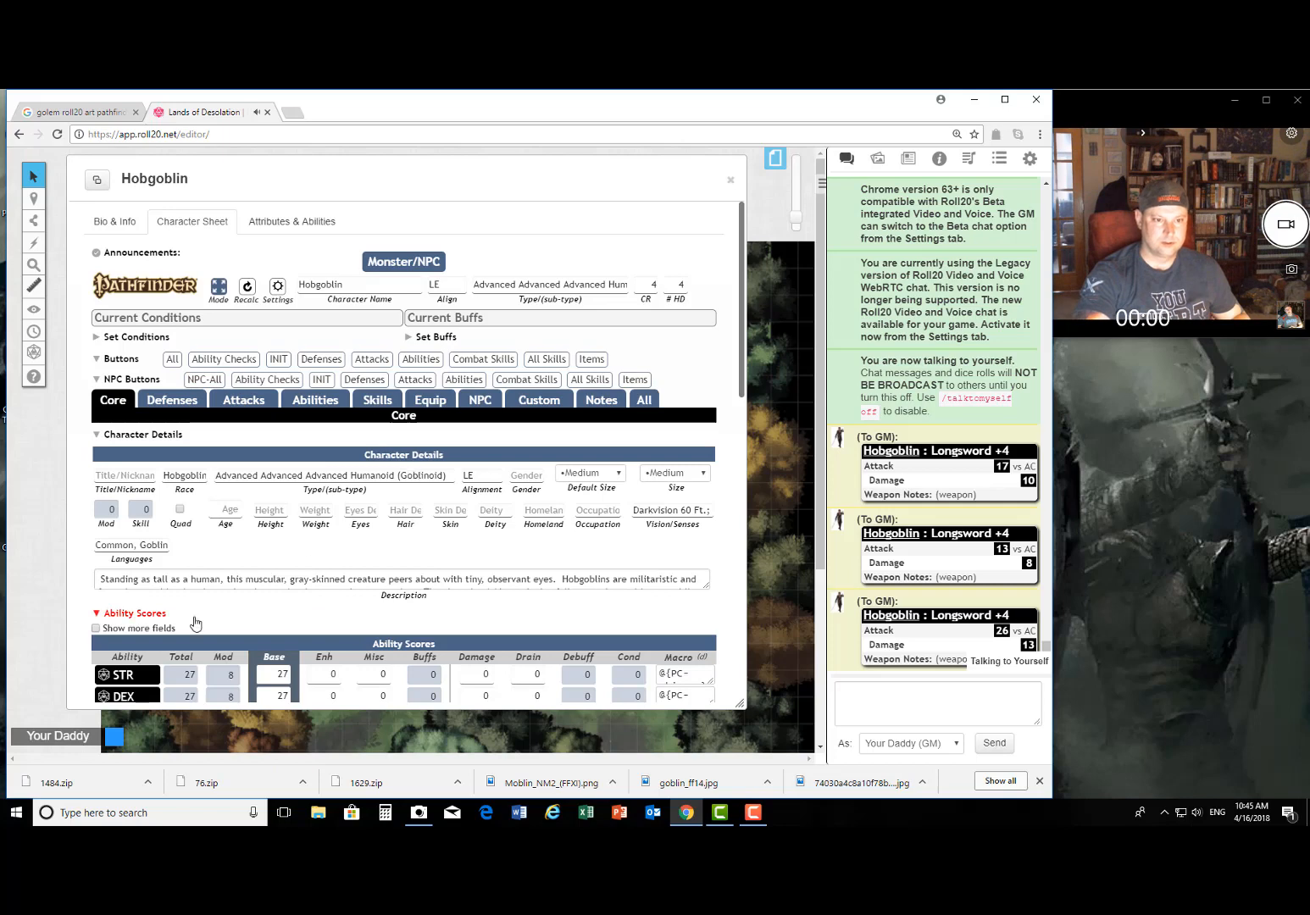
scroll(203, 619, down, 2)
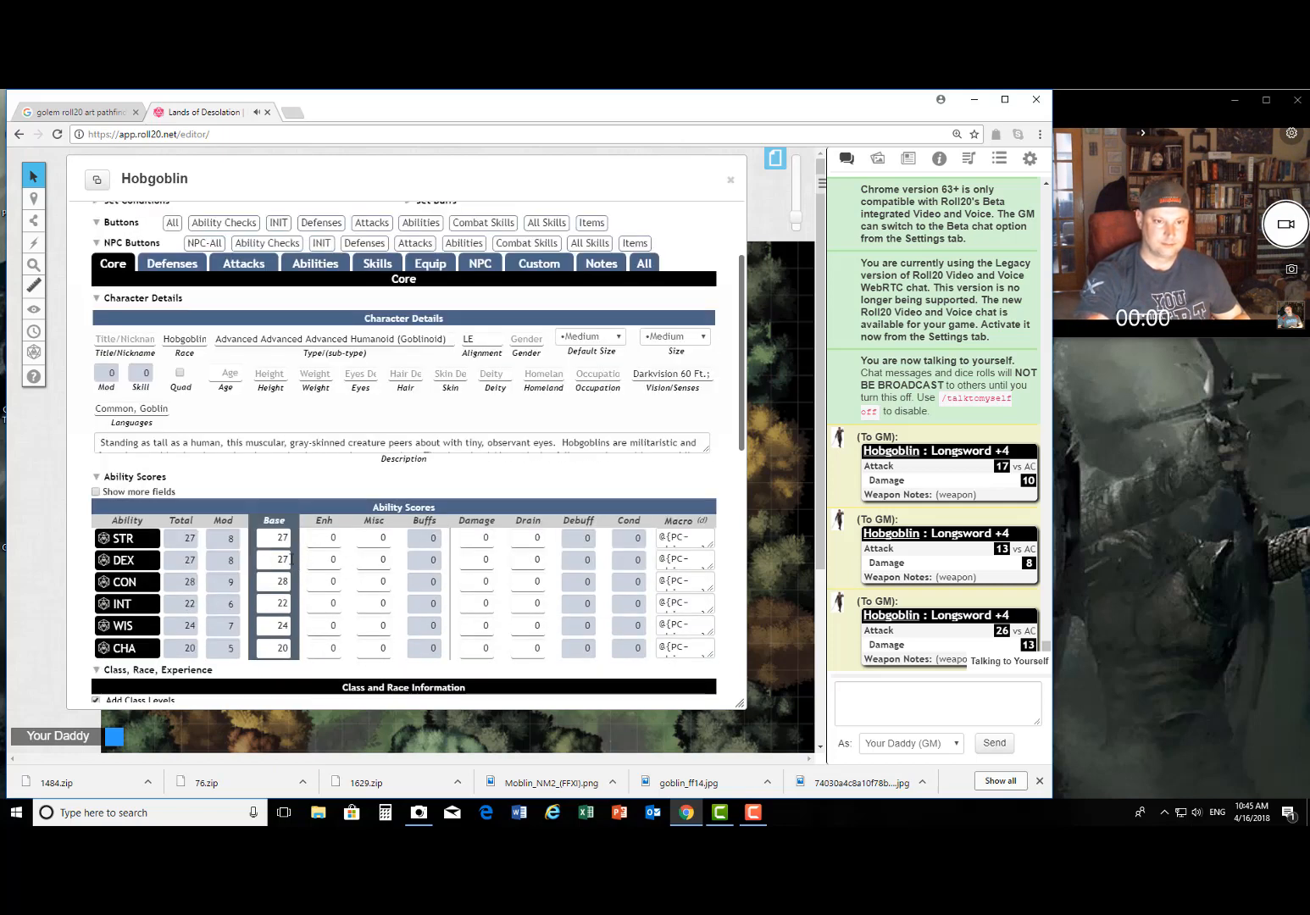
text(20)
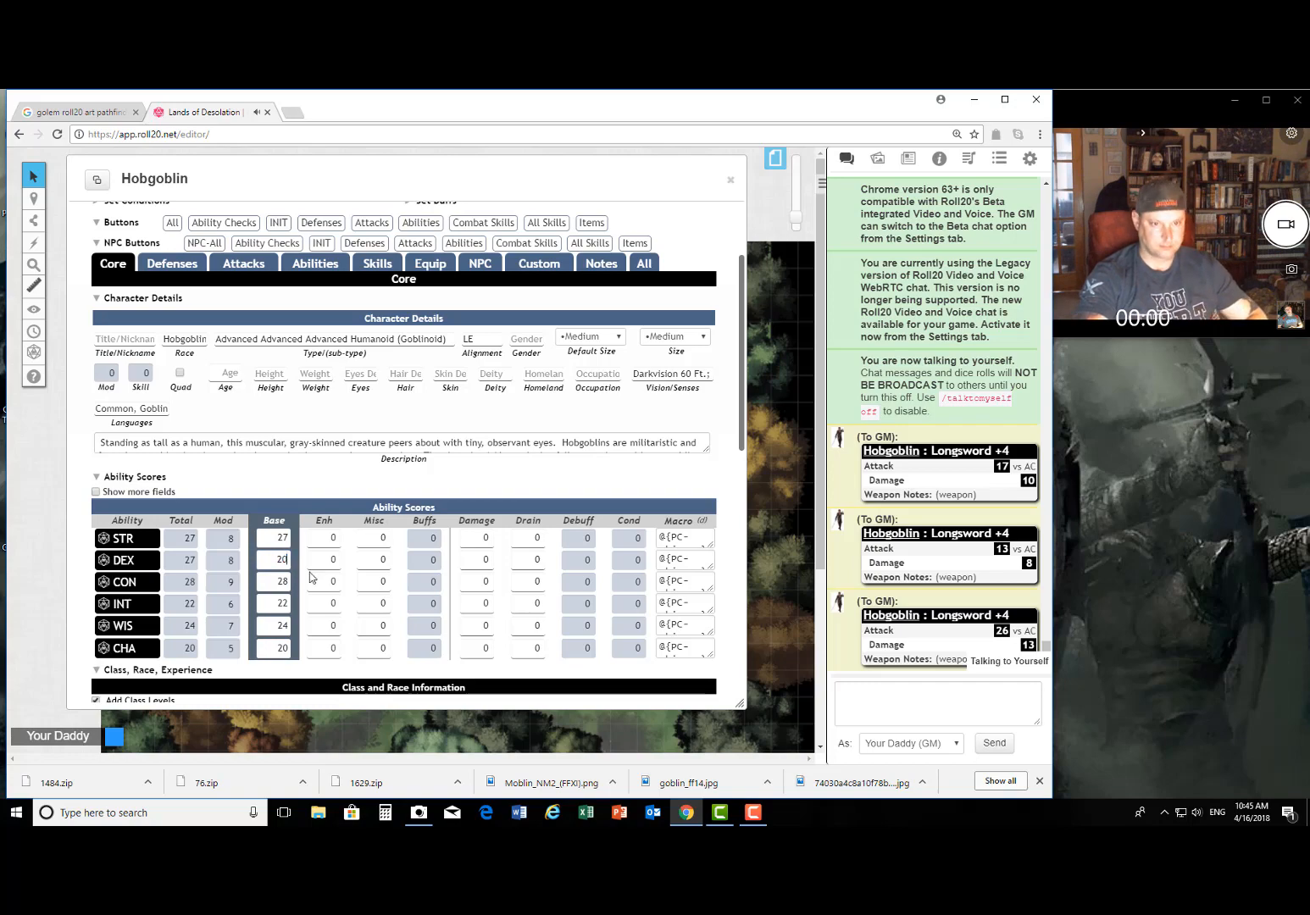
click(316, 580)
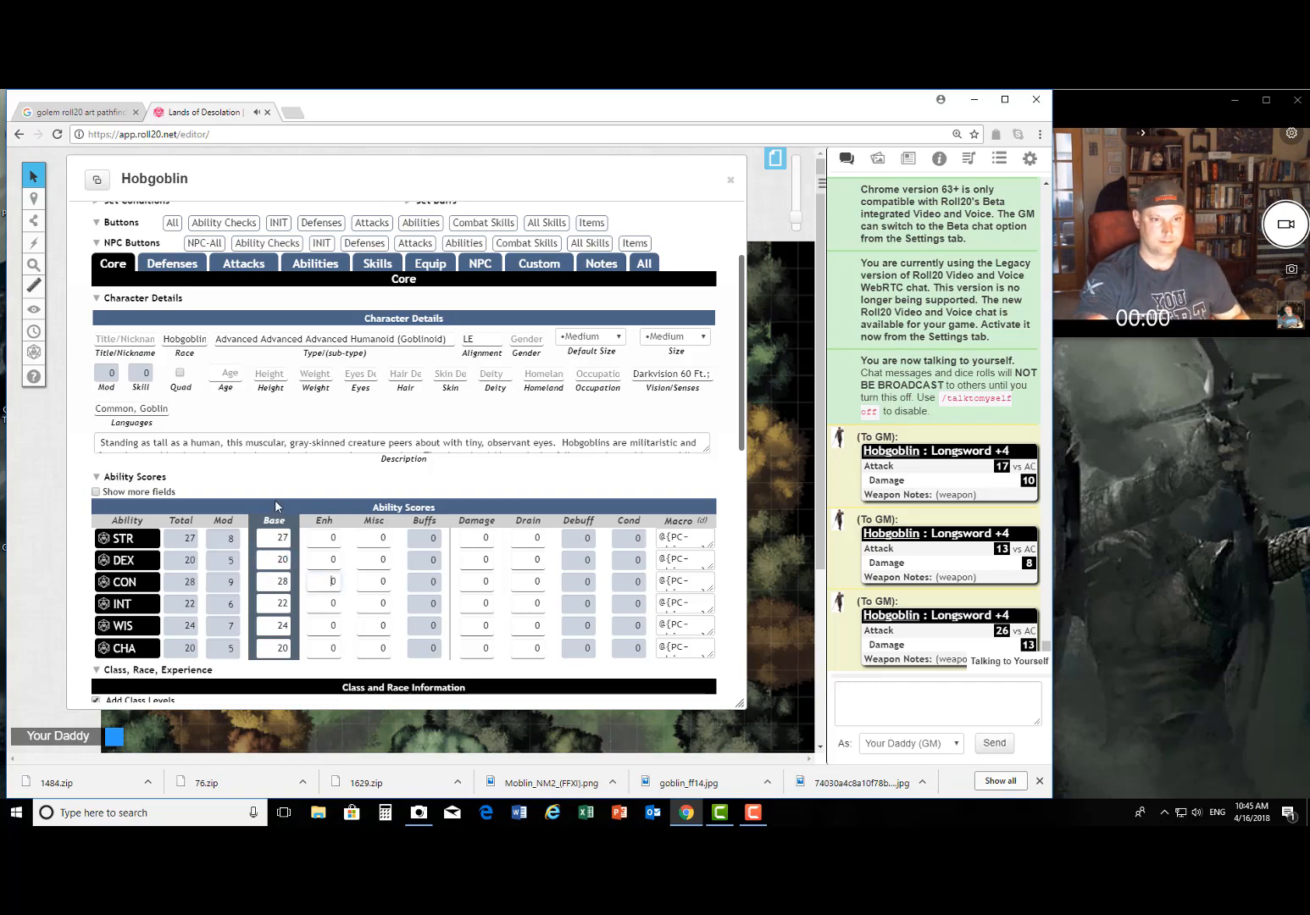
scroll(280, 582, down, 6)
scroll(280, 581, down, 2)
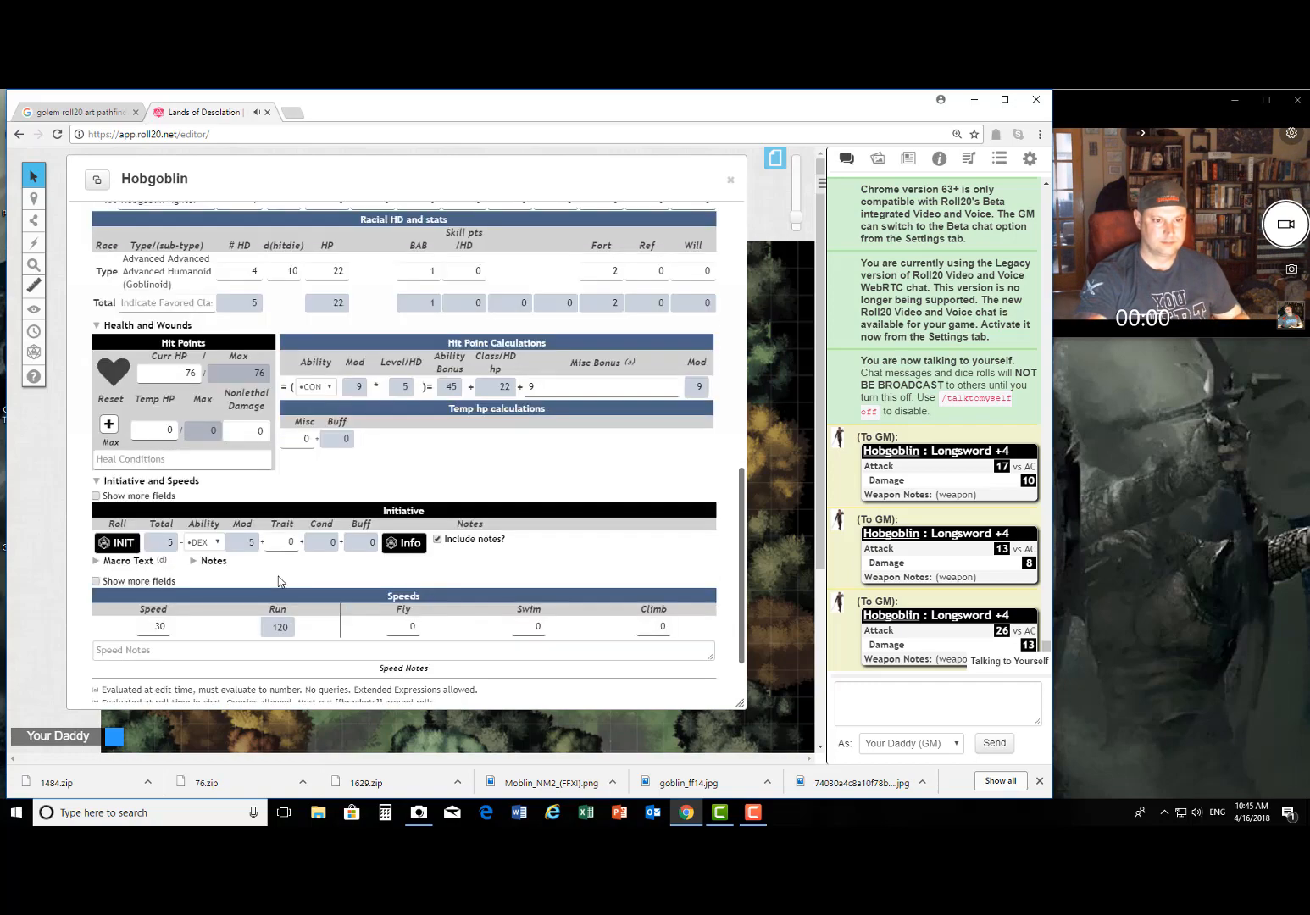
Step: Review the Hobgoblin's core ability scores, attack bonuses, saving throws and armor class breakdown on the character sheet
scroll(282, 593, up, 8)
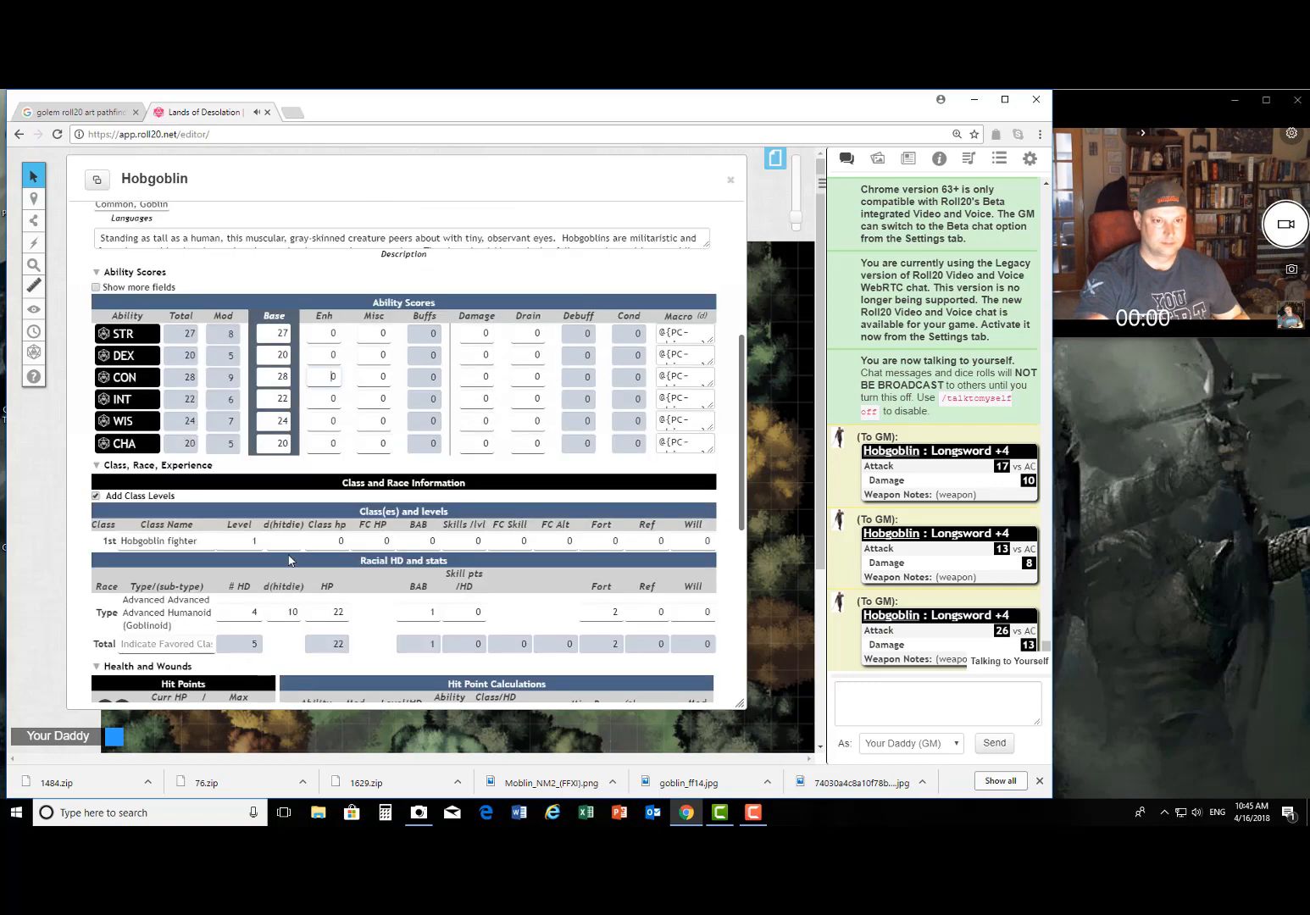
scroll(259, 490, up, 2)
scroll(259, 490, down, 3)
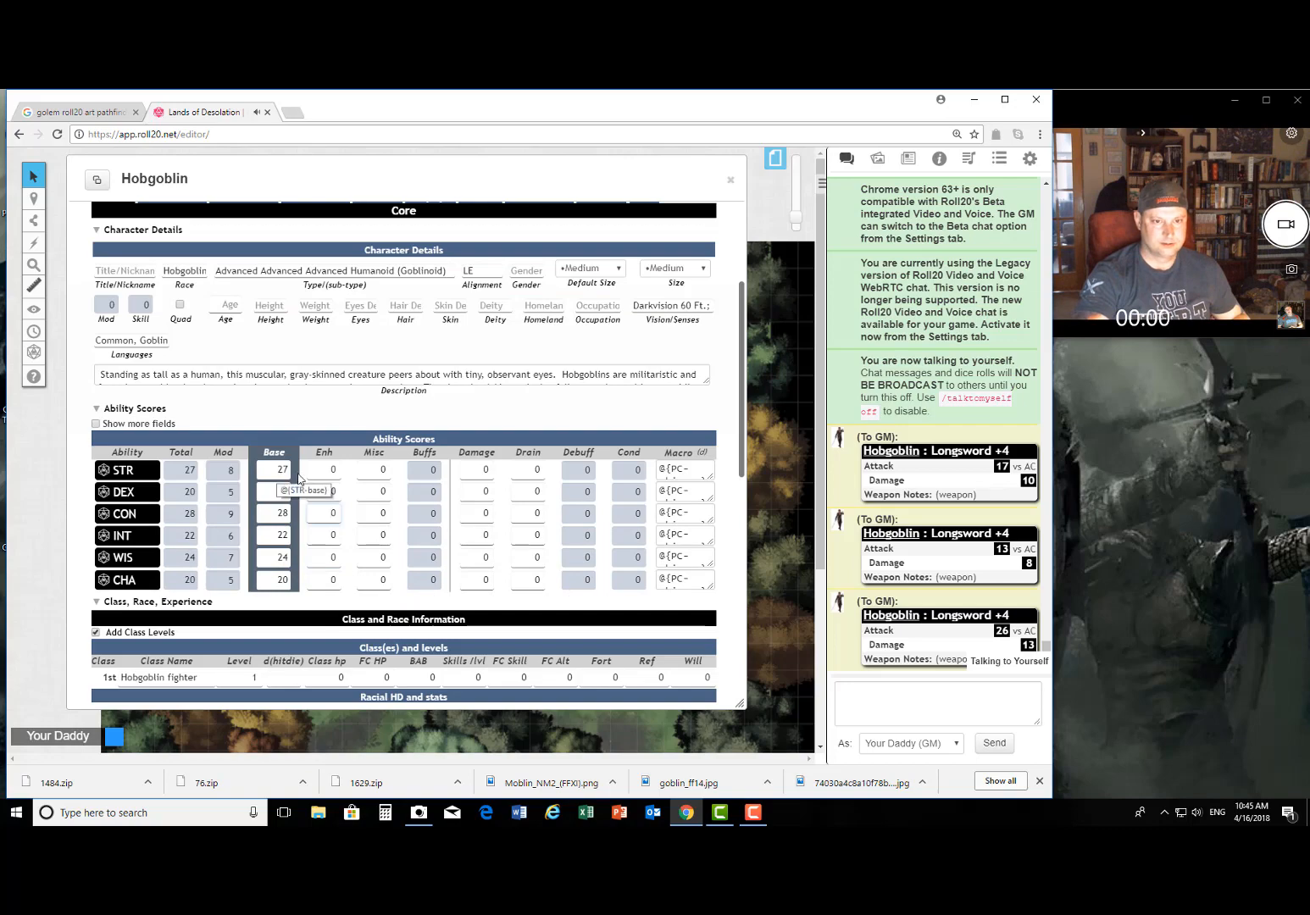
scroll(222, 438, up, 1)
scroll(222, 438, up, 2)
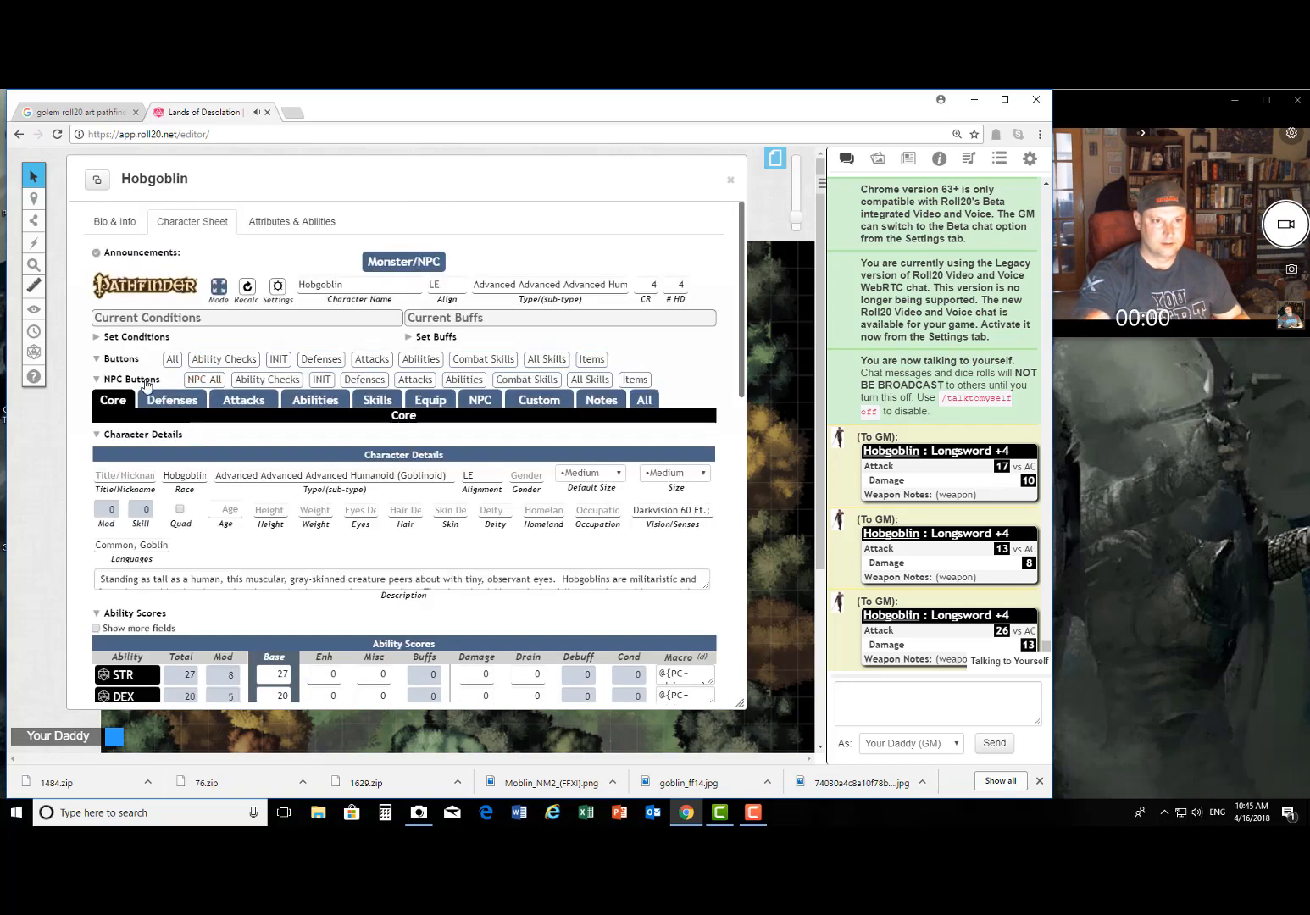
click(239, 400)
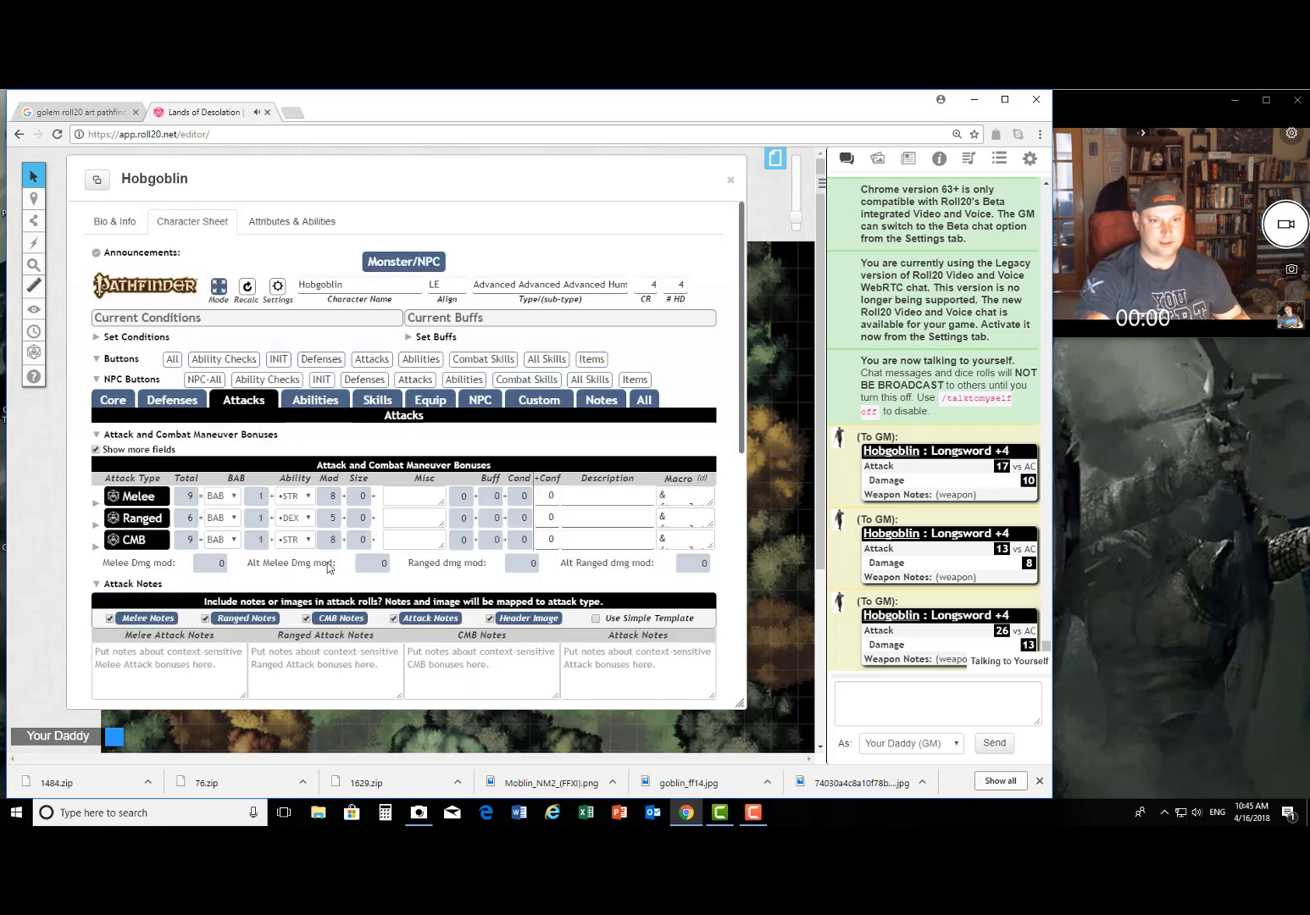
click(169, 405)
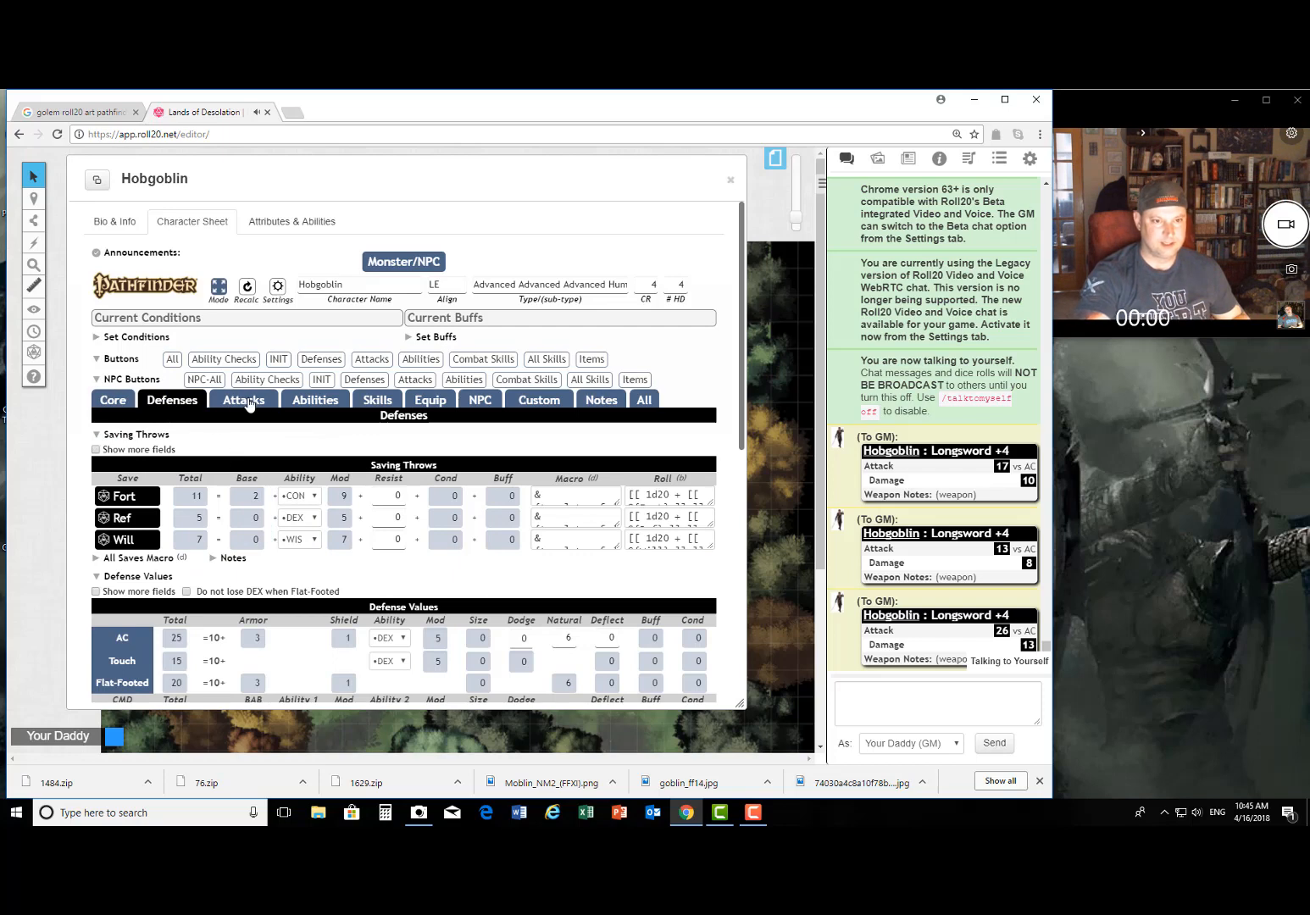
click(113, 400)
scroll(294, 574, down, 2)
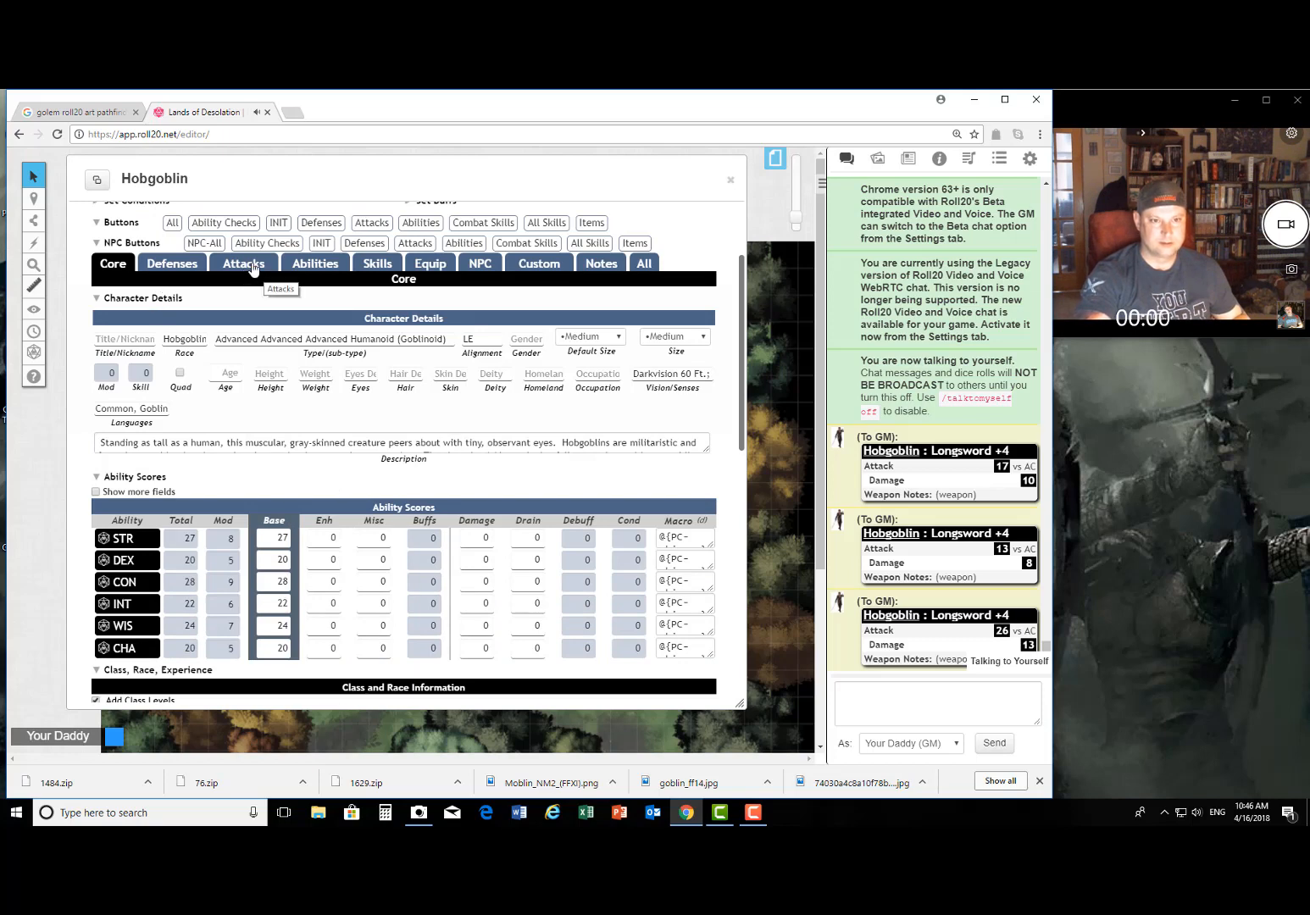
Step: Set the Hobgoblin's natural armor bonus to 1 in the NPC defense section
click(480, 262)
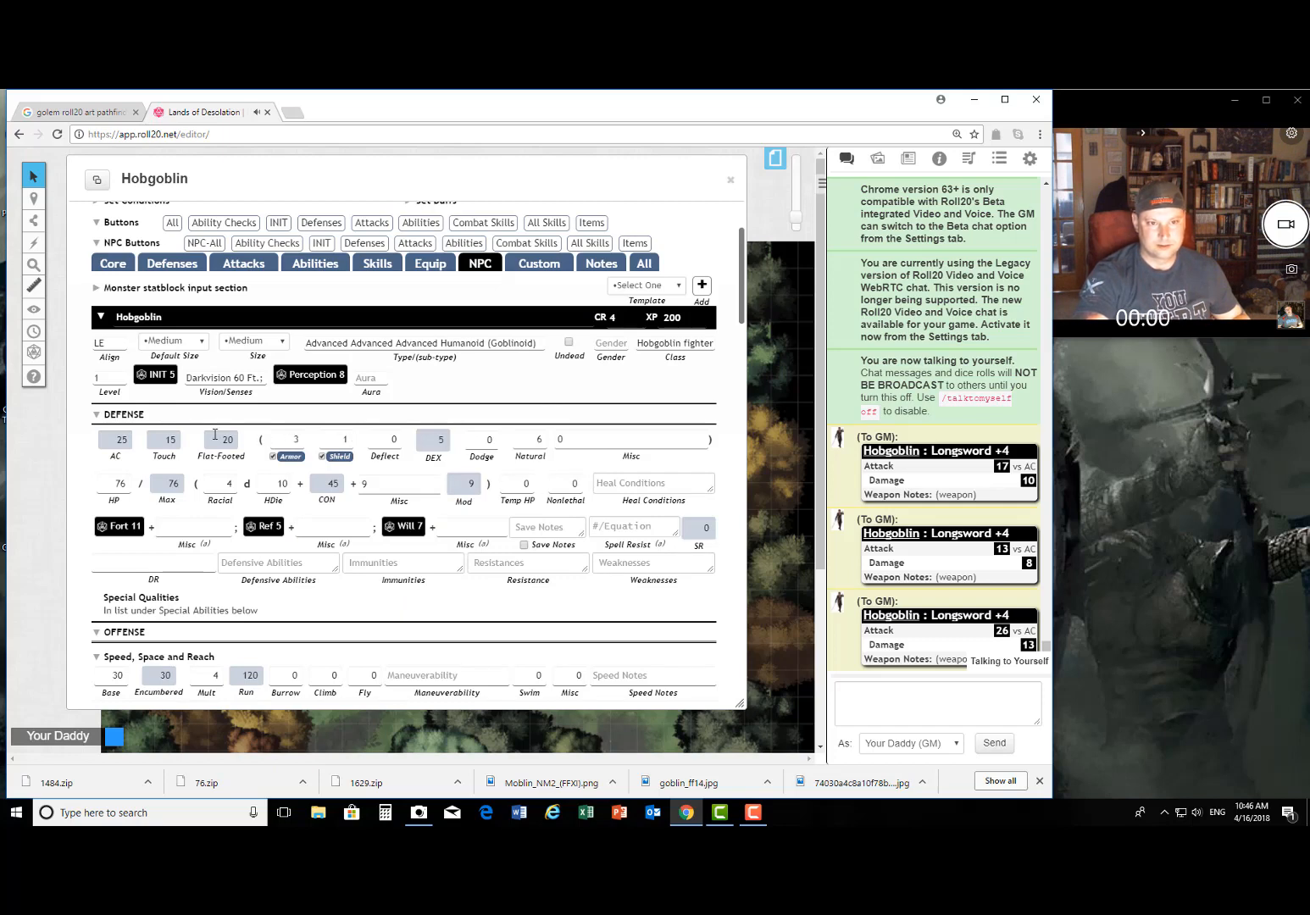
click(539, 443)
click(539, 443)
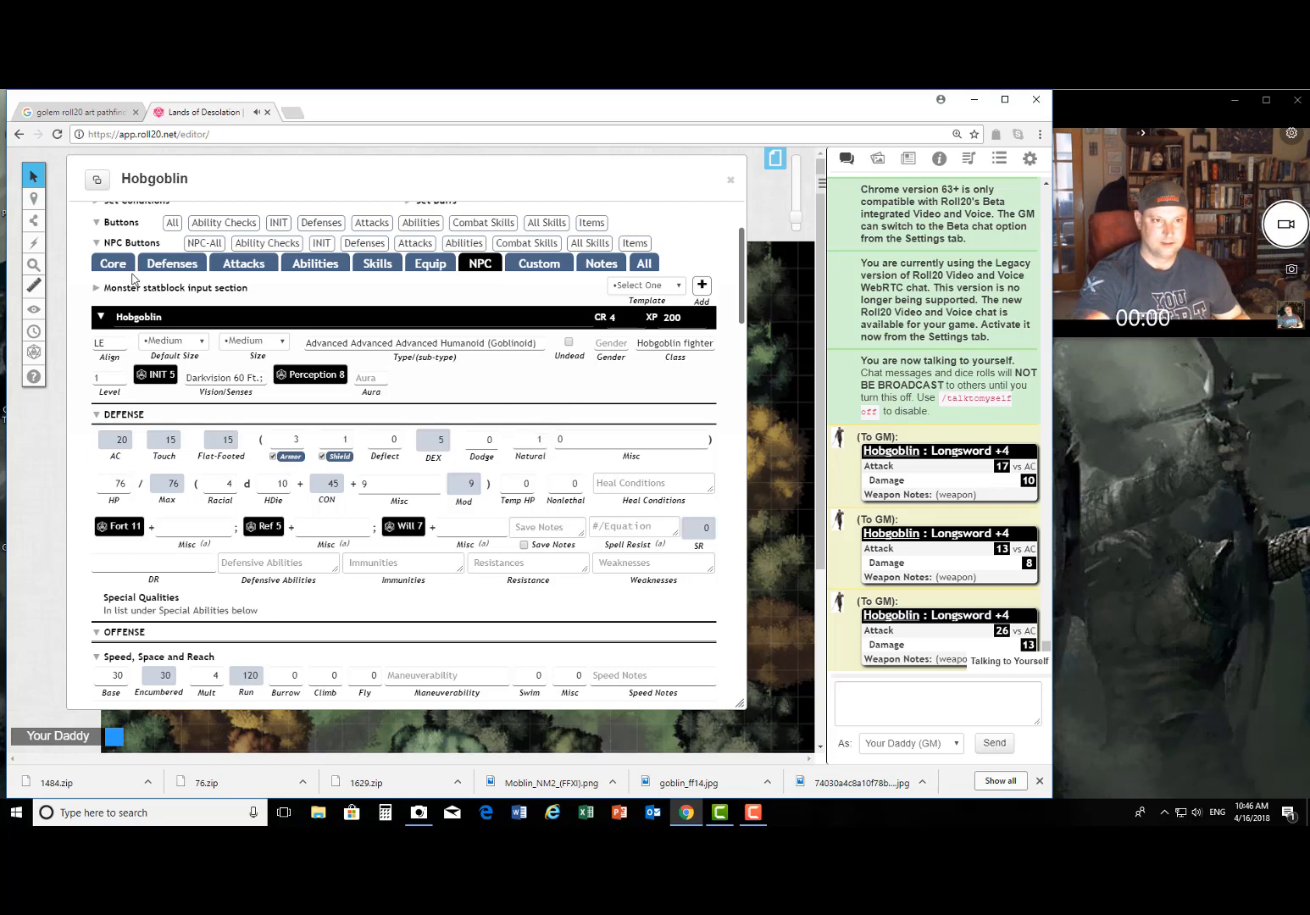
Step: Examine the Hobgoblin's defense values, armor and shield bonuses, and saving throws, and compare them with the core ability scores
click(172, 263)
scroll(245, 381, down, 10)
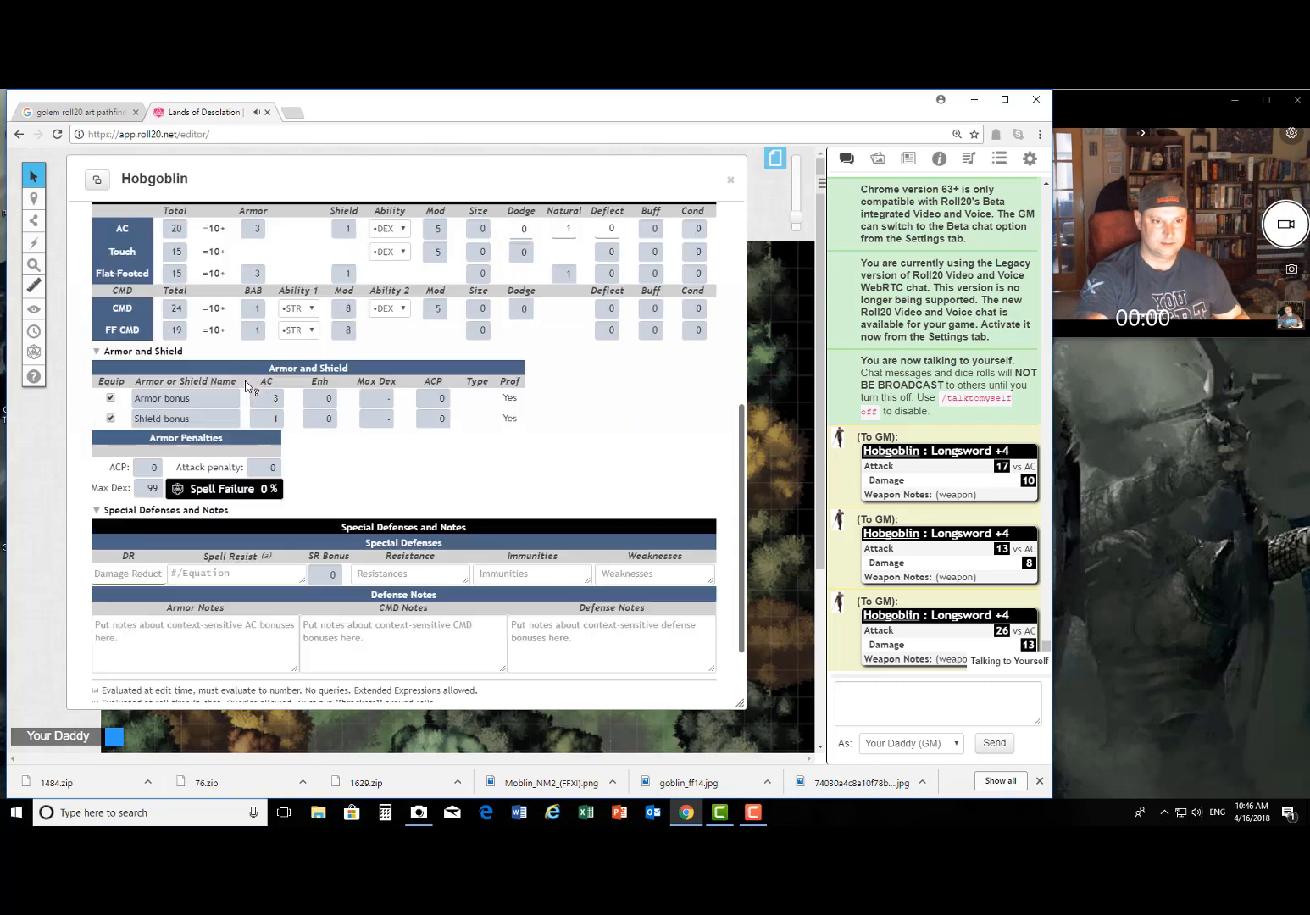
scroll(241, 439, up, 8)
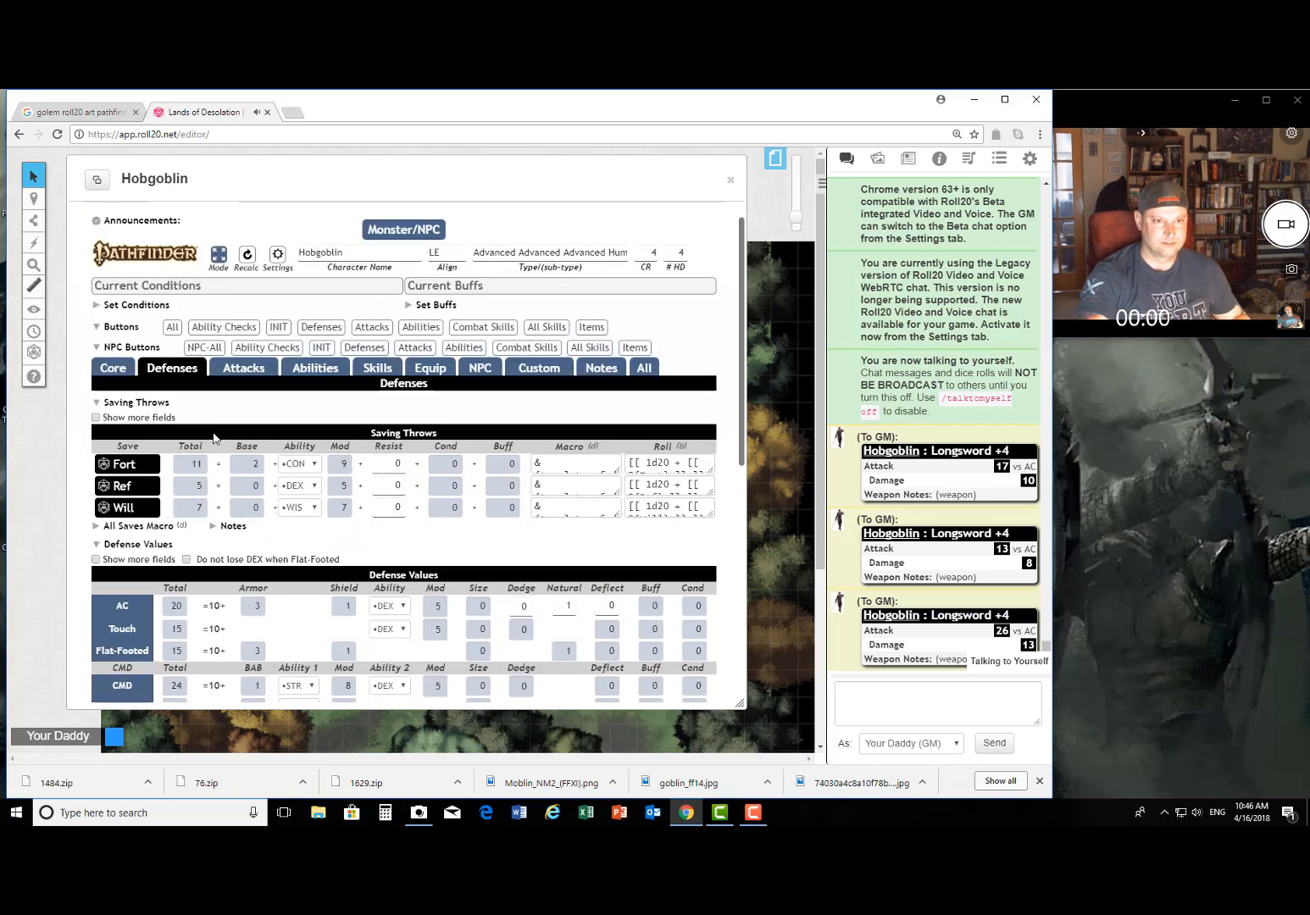
scroll(193, 449, up, 1)
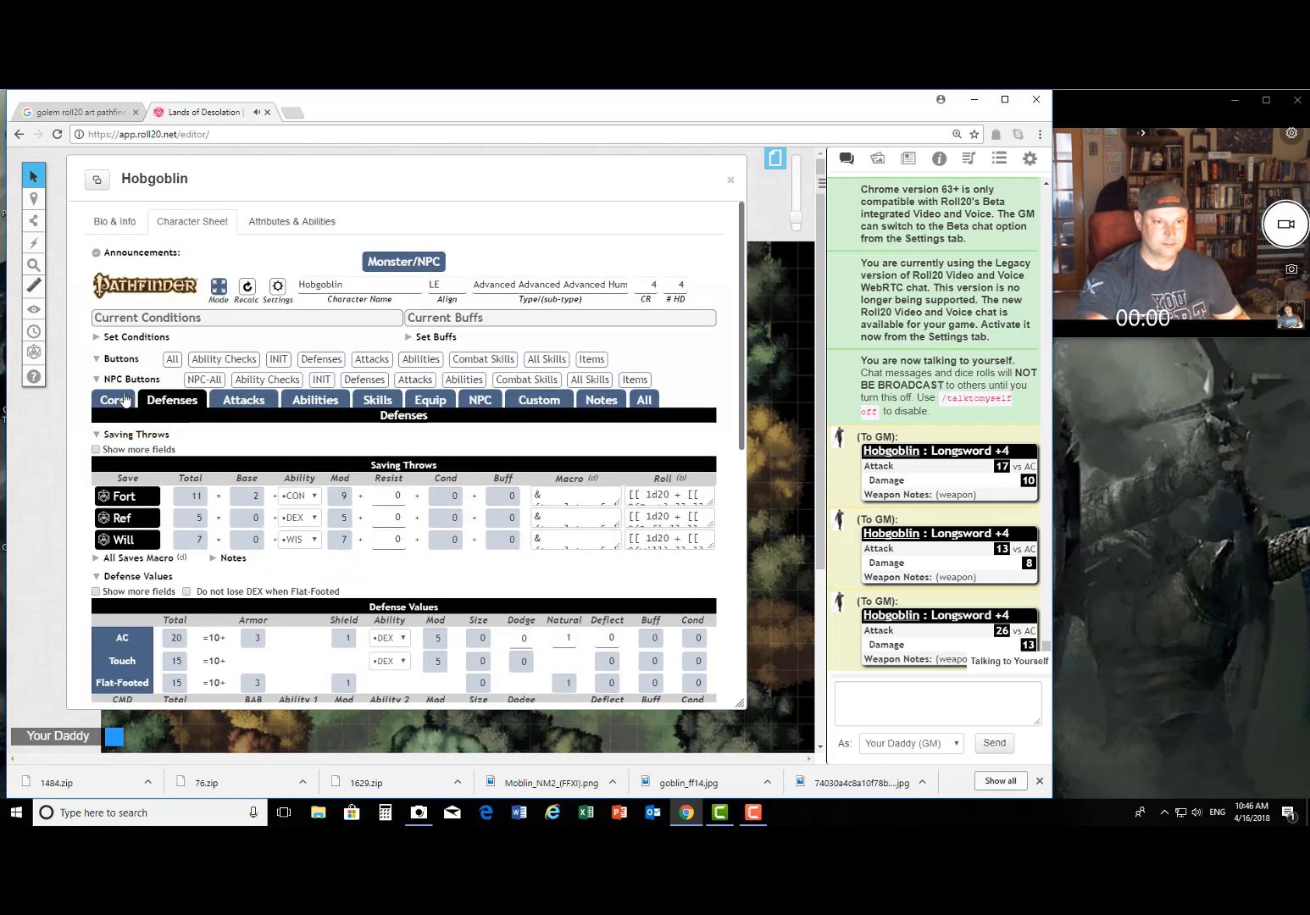
click(125, 400)
scroll(220, 421, down, 3)
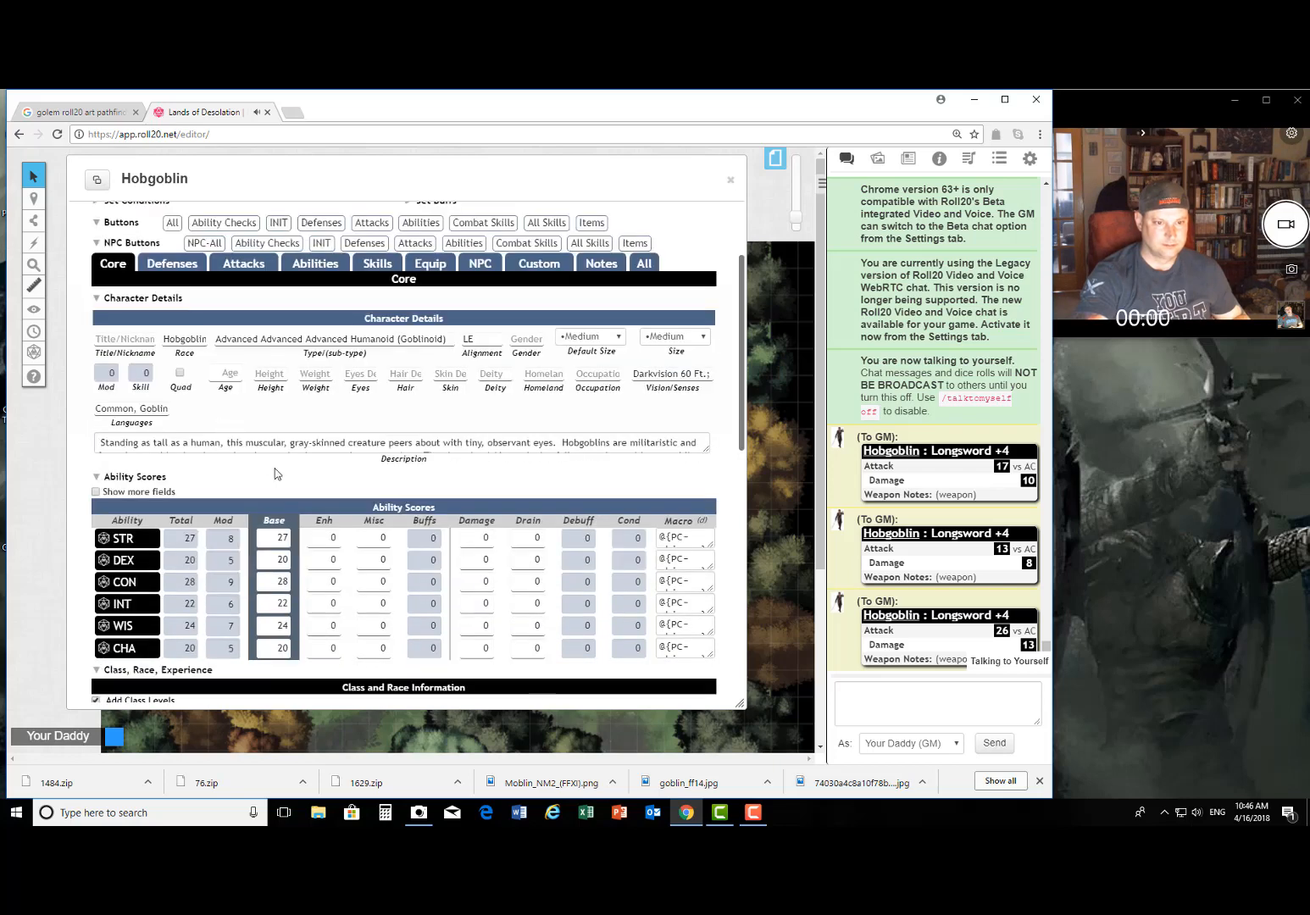
click(167, 264)
scroll(190, 440, down, 2)
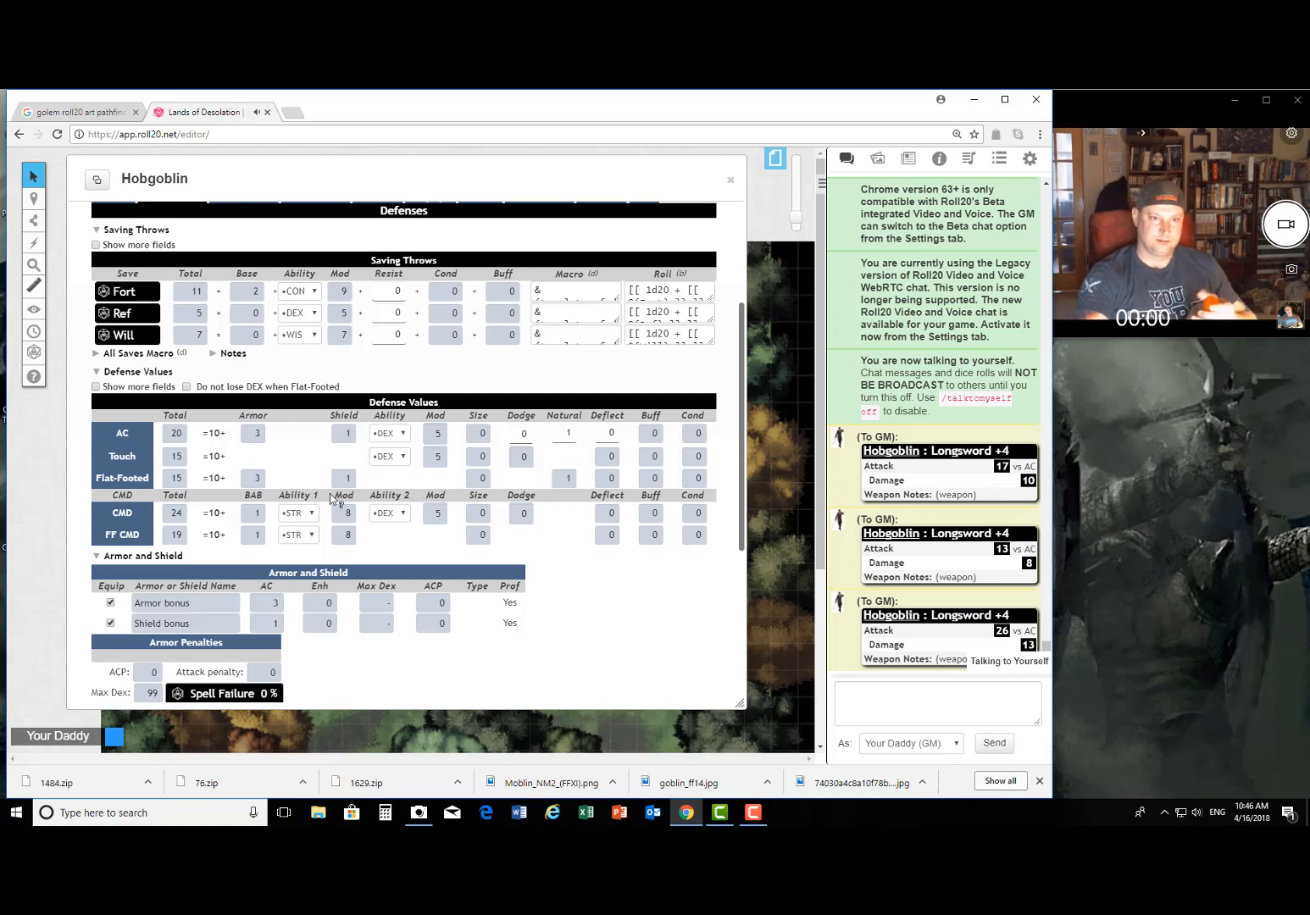
scroll(300, 463, up, 3)
click(111, 331)
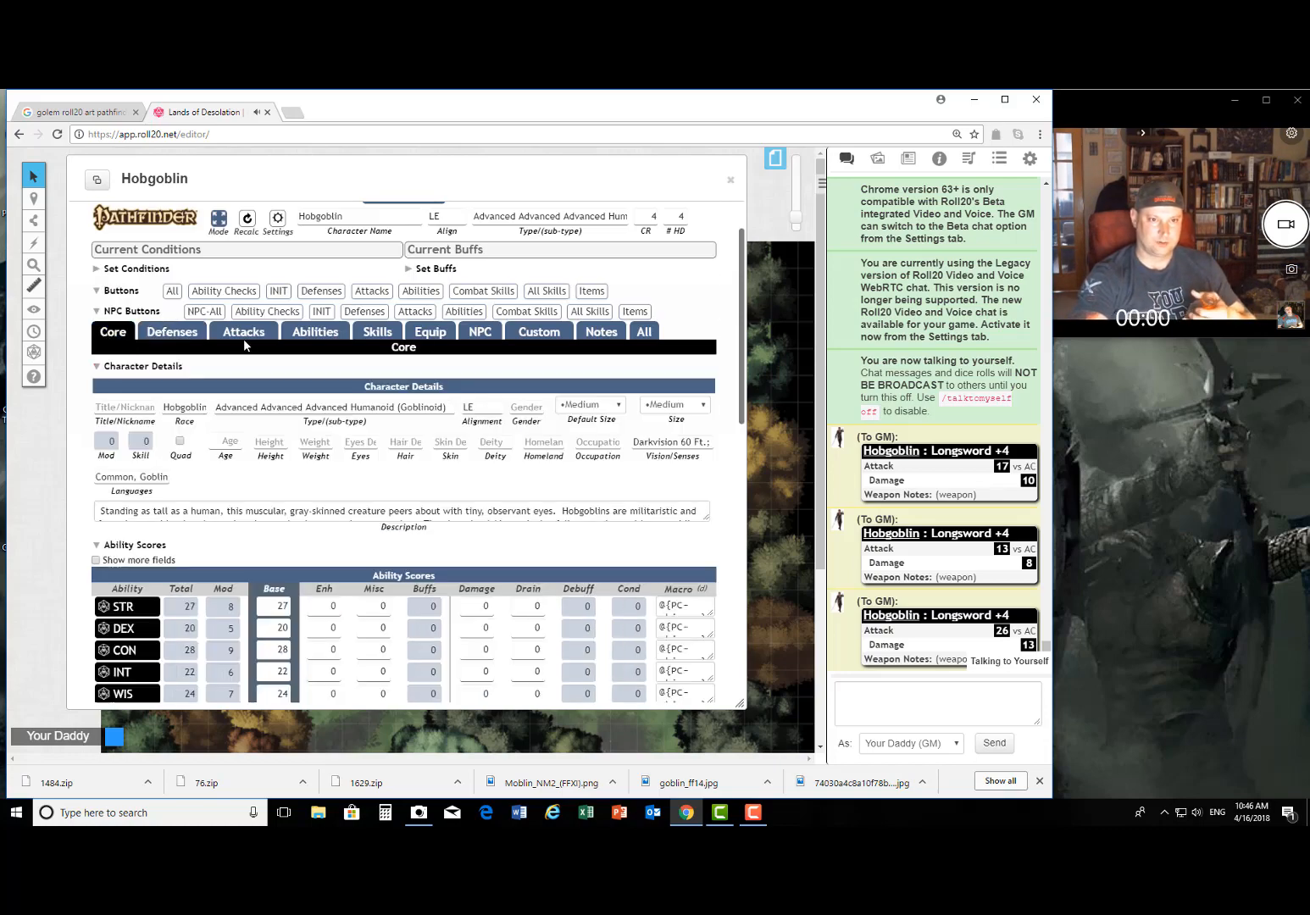
Step: Roll a Longsword attack from the Hobgoblin's attack list and check its damage result in the chat
click(244, 334)
scroll(149, 545, down, 5)
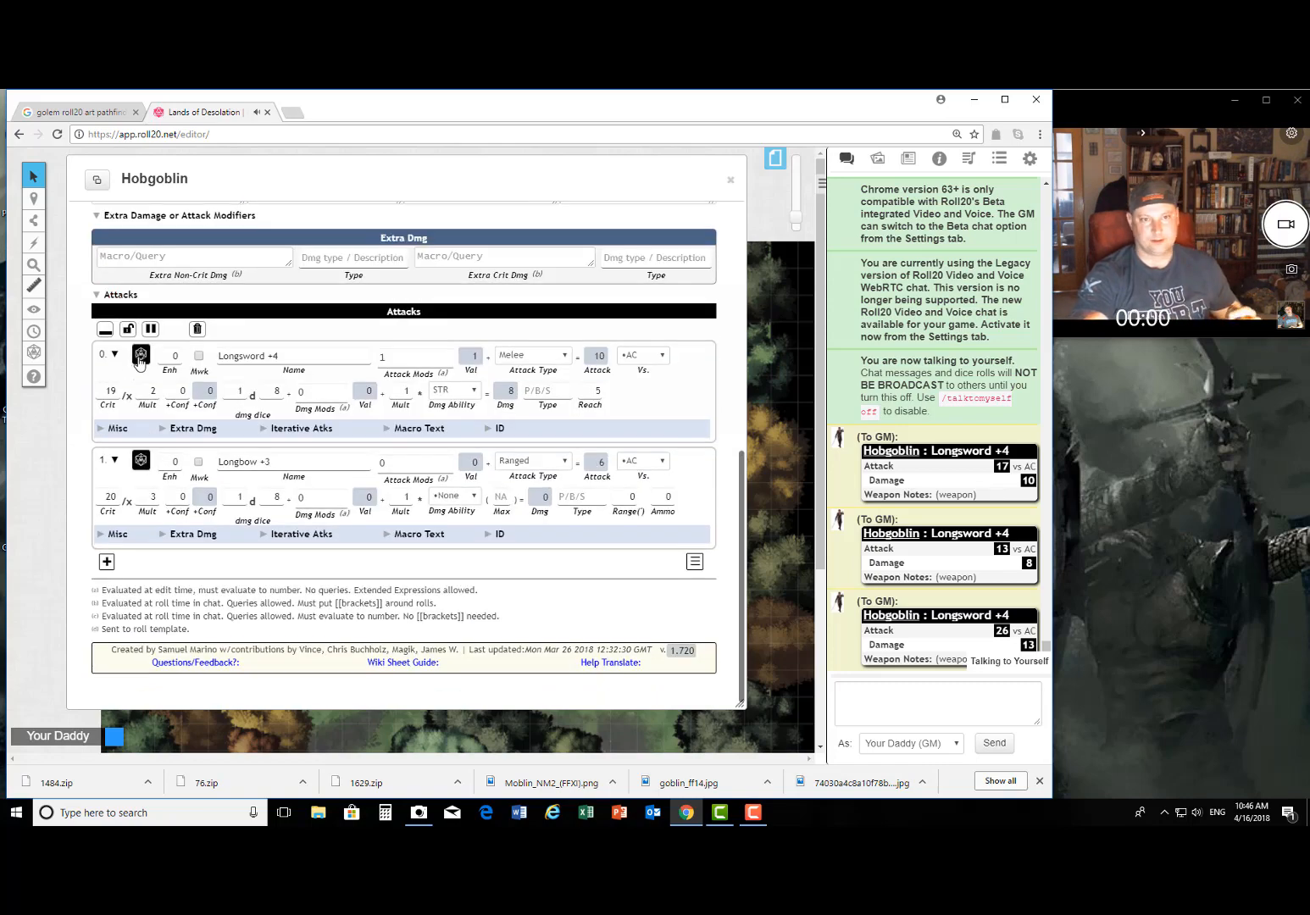
click(139, 359)
mouse_move(1029, 648)
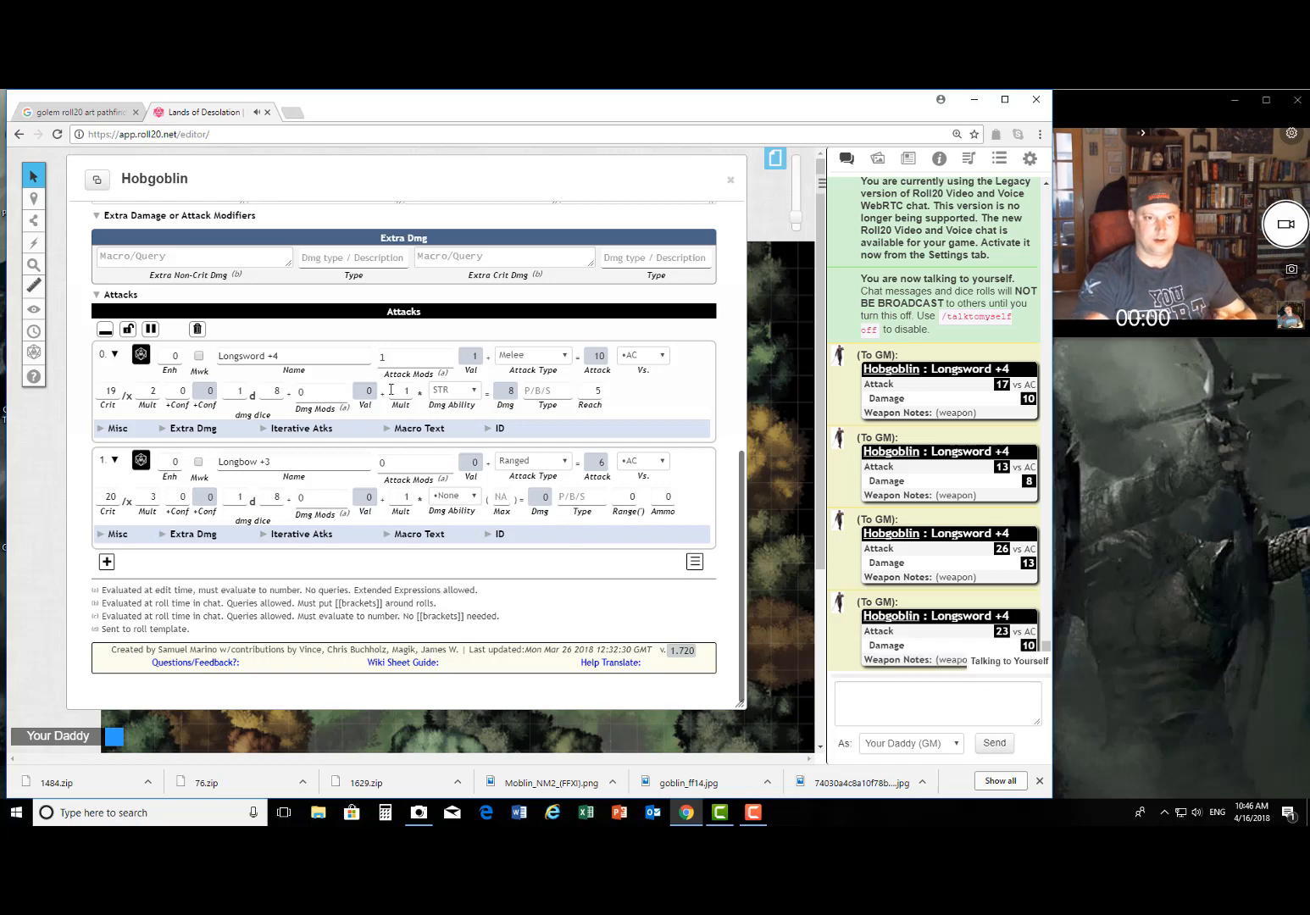
Step: Set the Longsword's damage modifier to 4 and include a 2nd attack in its iterative attacks
double_click(300, 390)
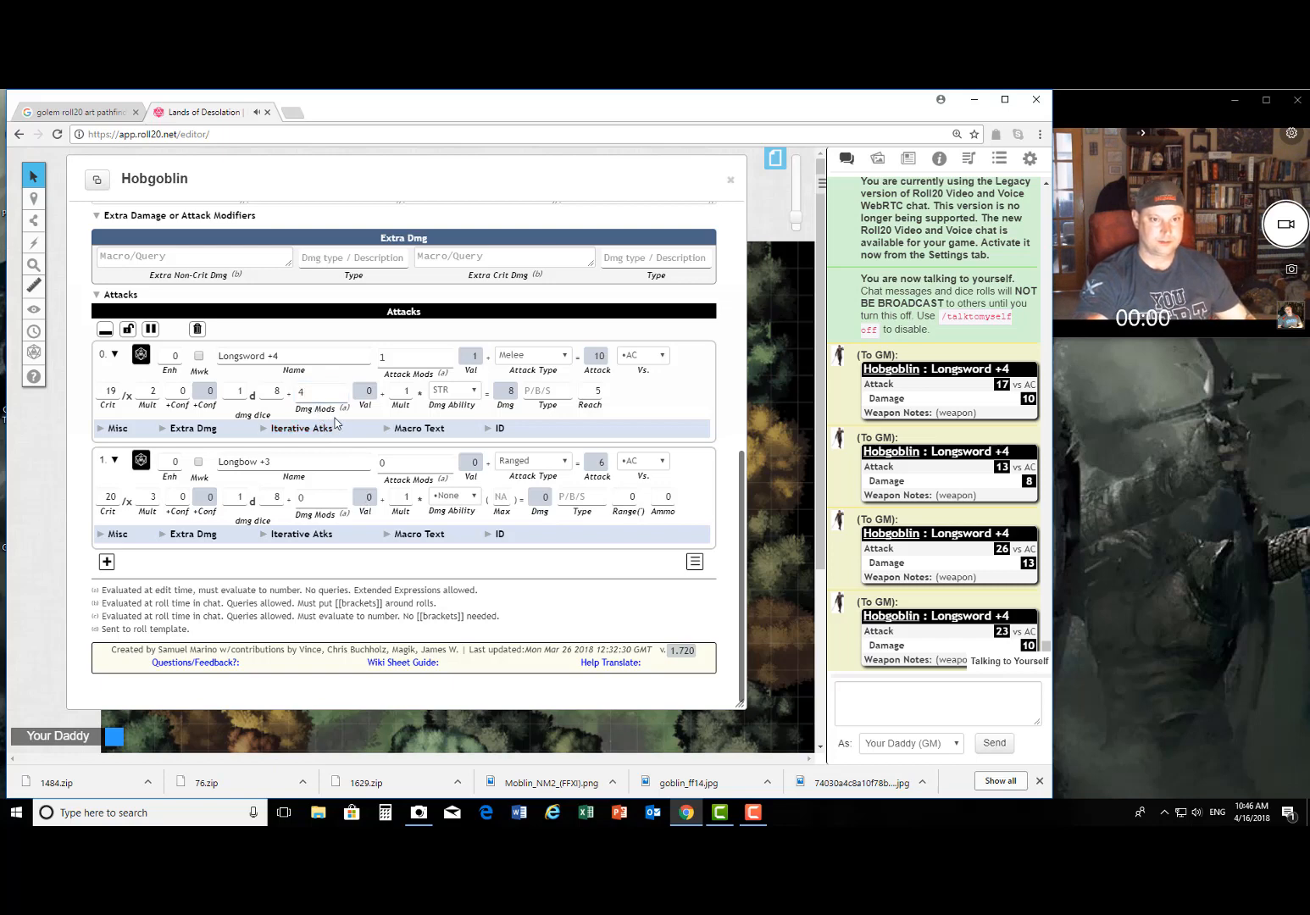
click(328, 557)
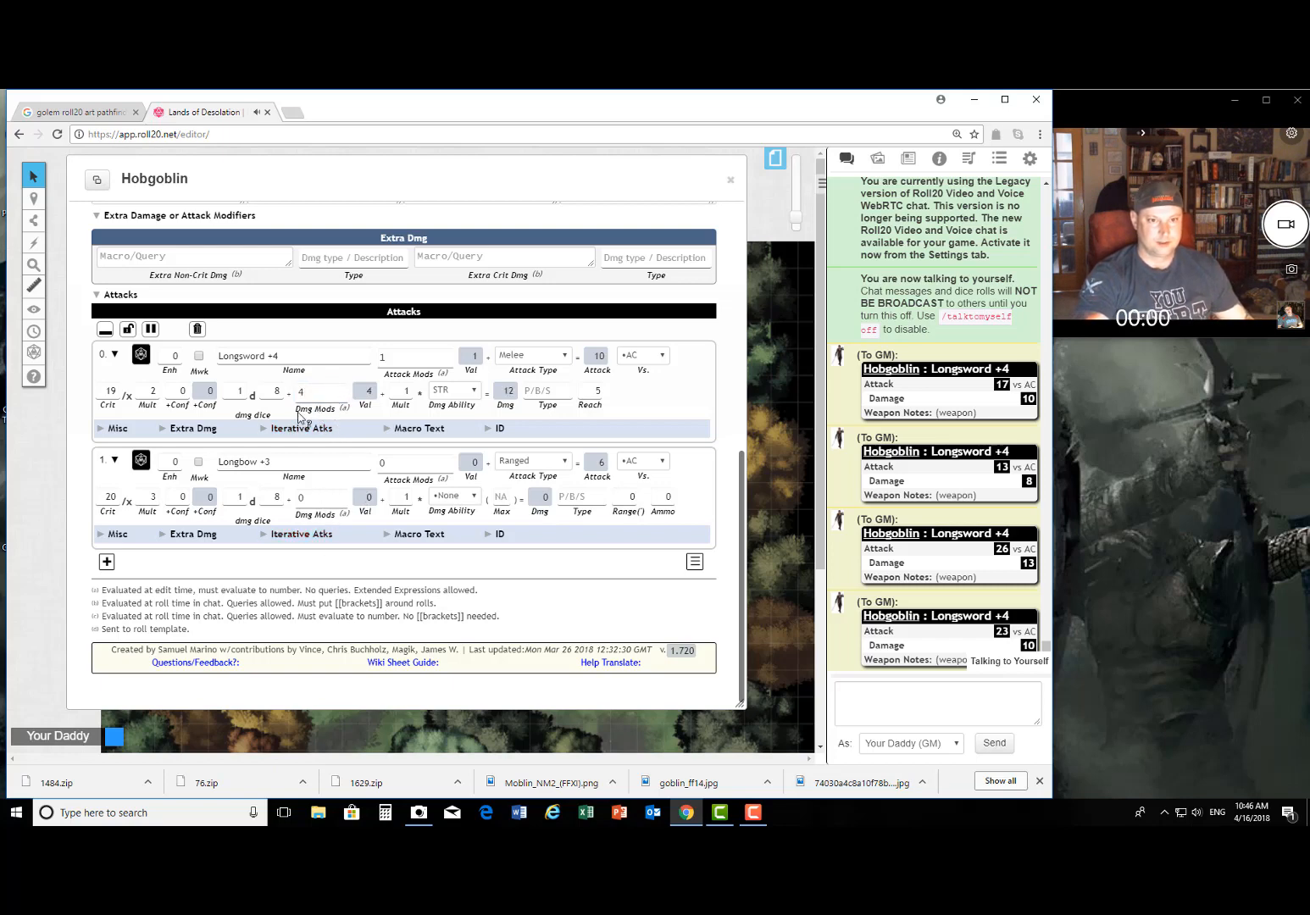
click(266, 429)
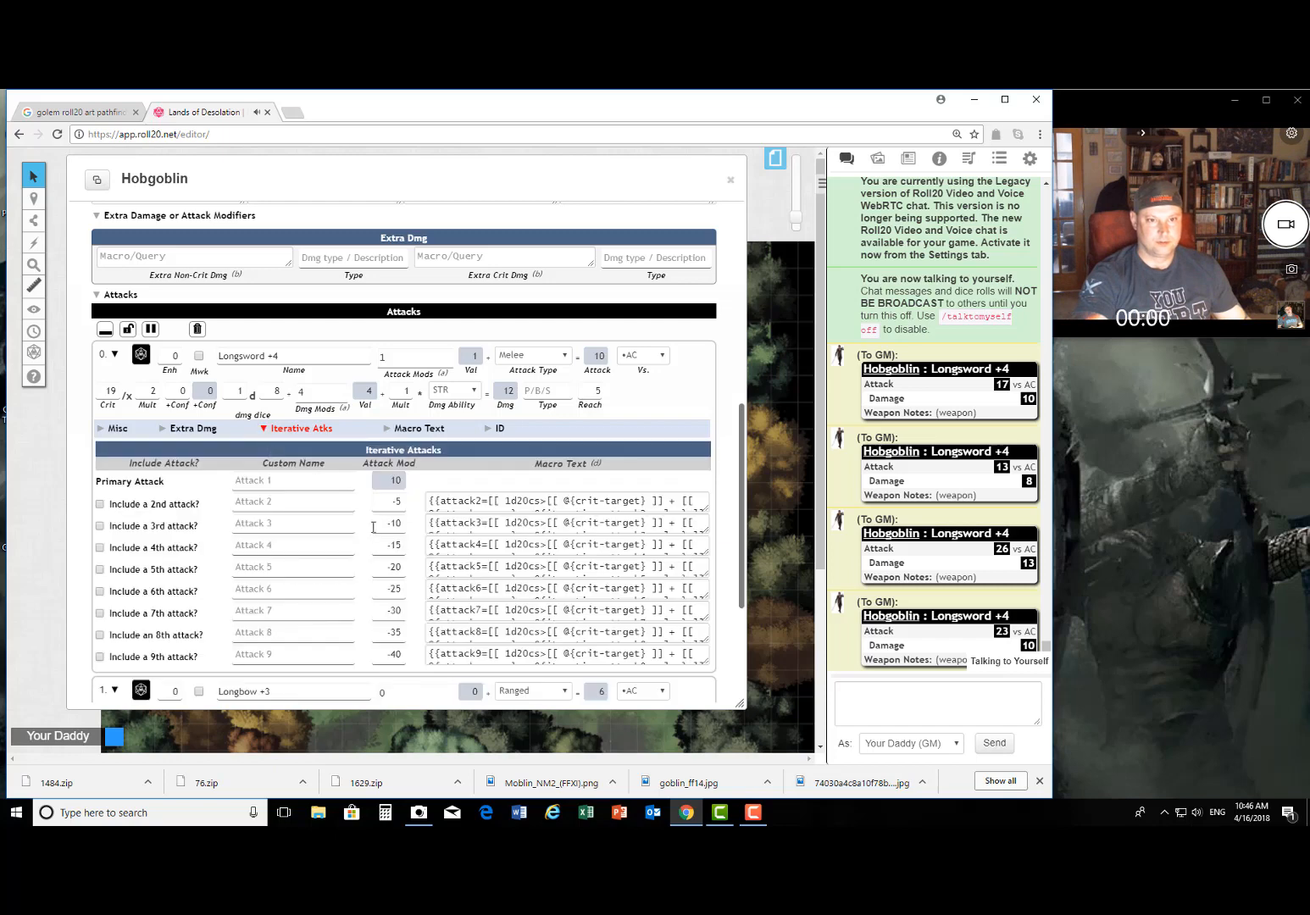
click(100, 506)
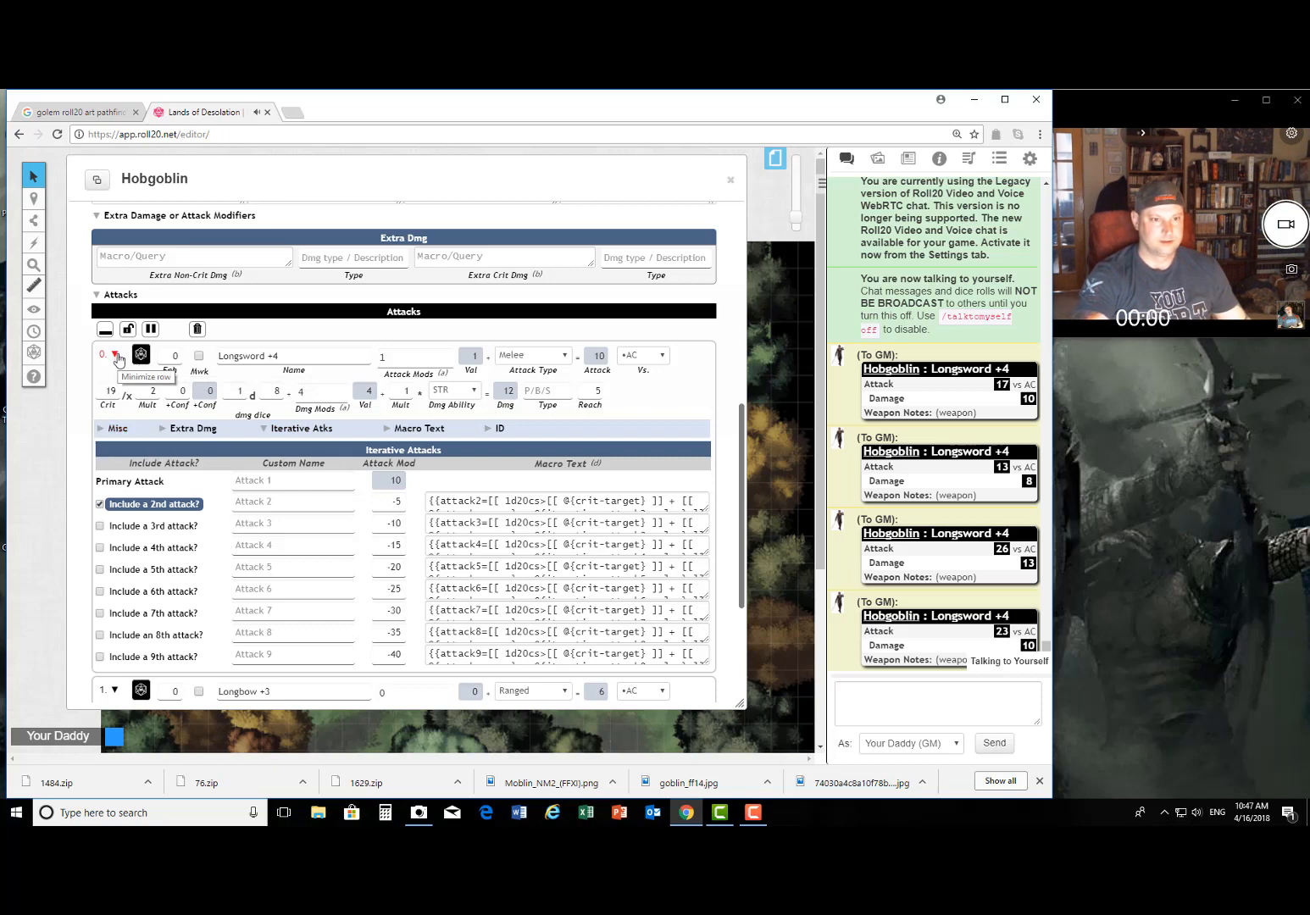
click(280, 429)
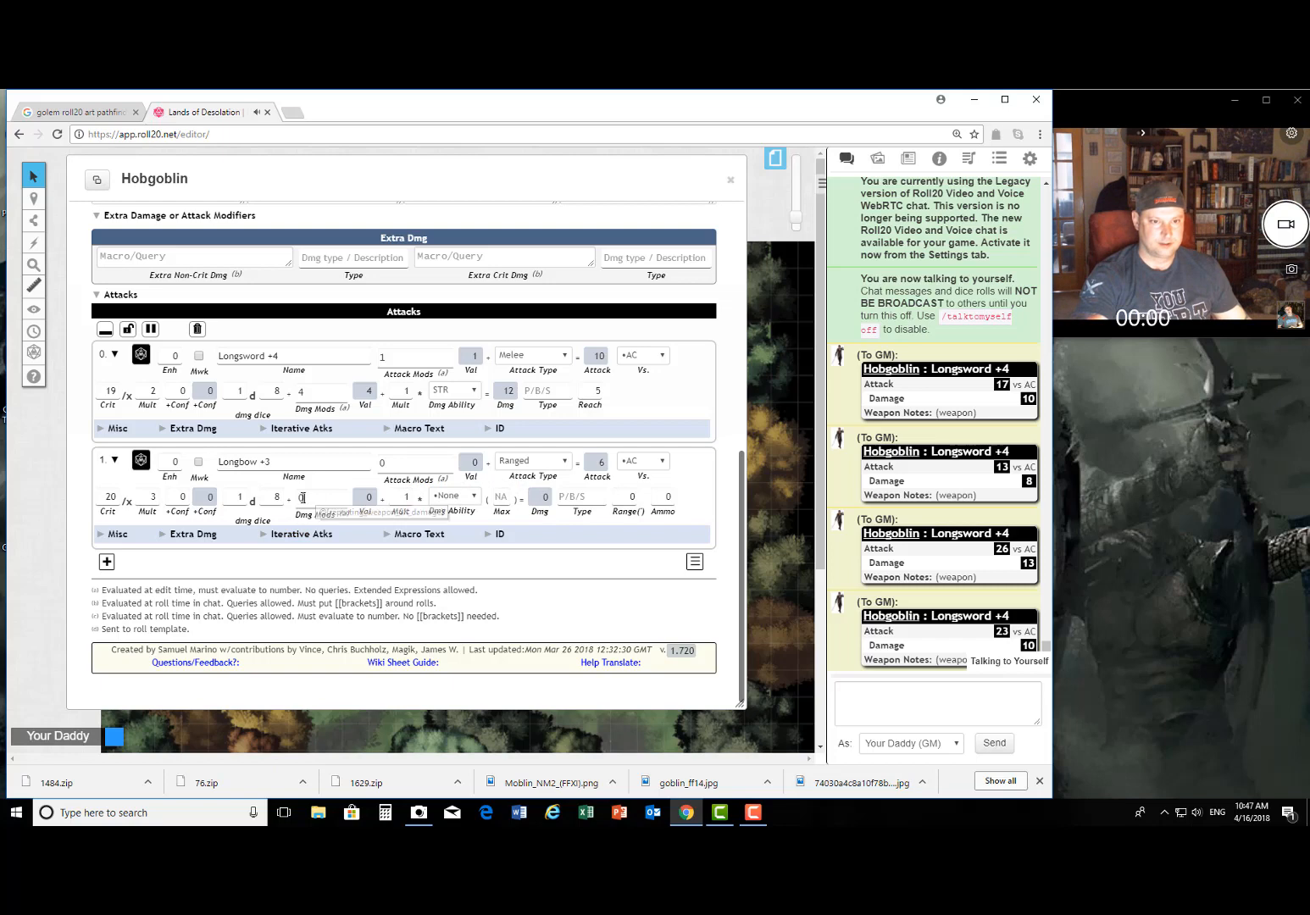
Step: Set the Longbow's damage modifier to 2 and include a 2nd iterative attack with an attack modifier of -2
double_click(339, 507)
text(2)
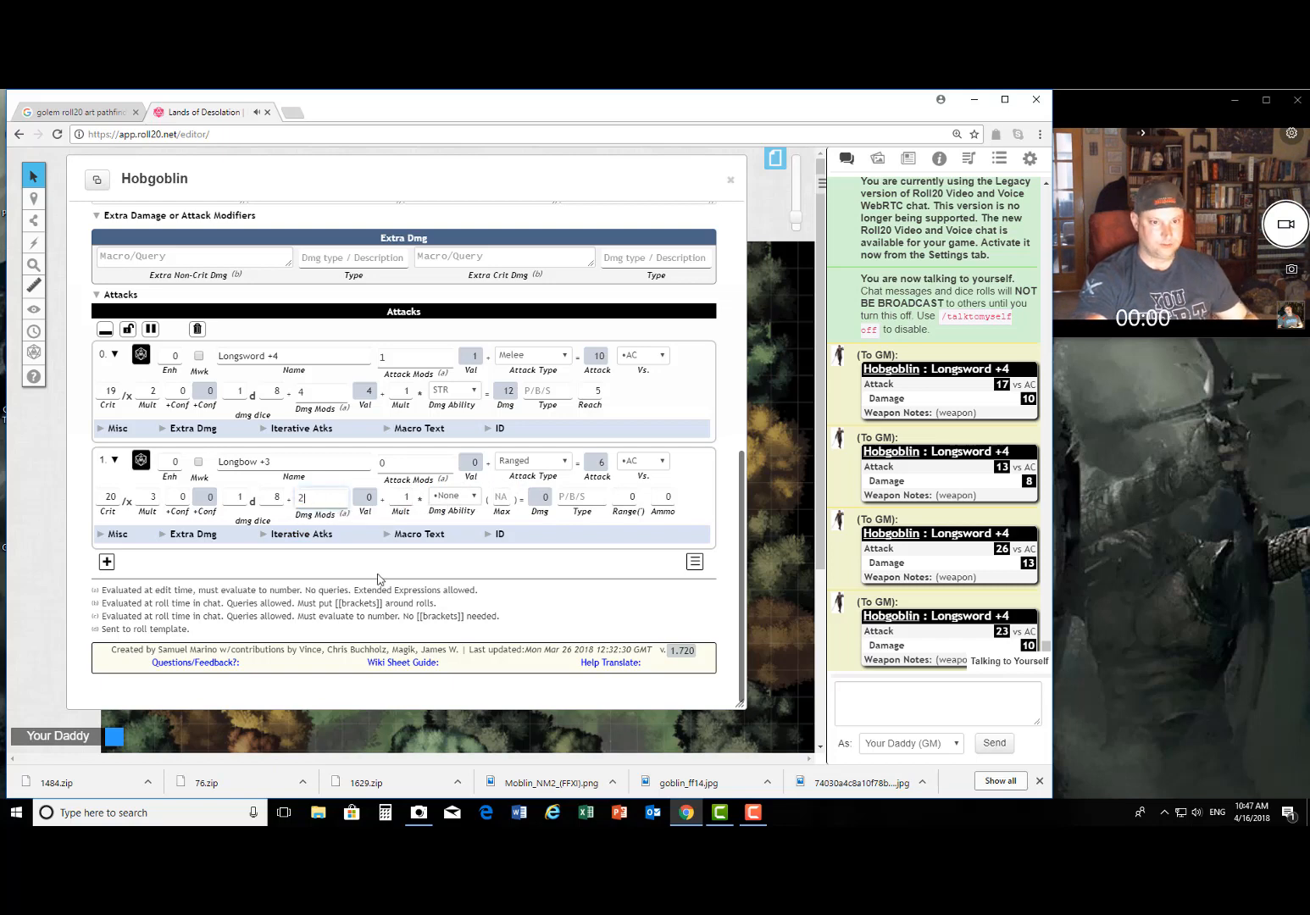
click(260, 537)
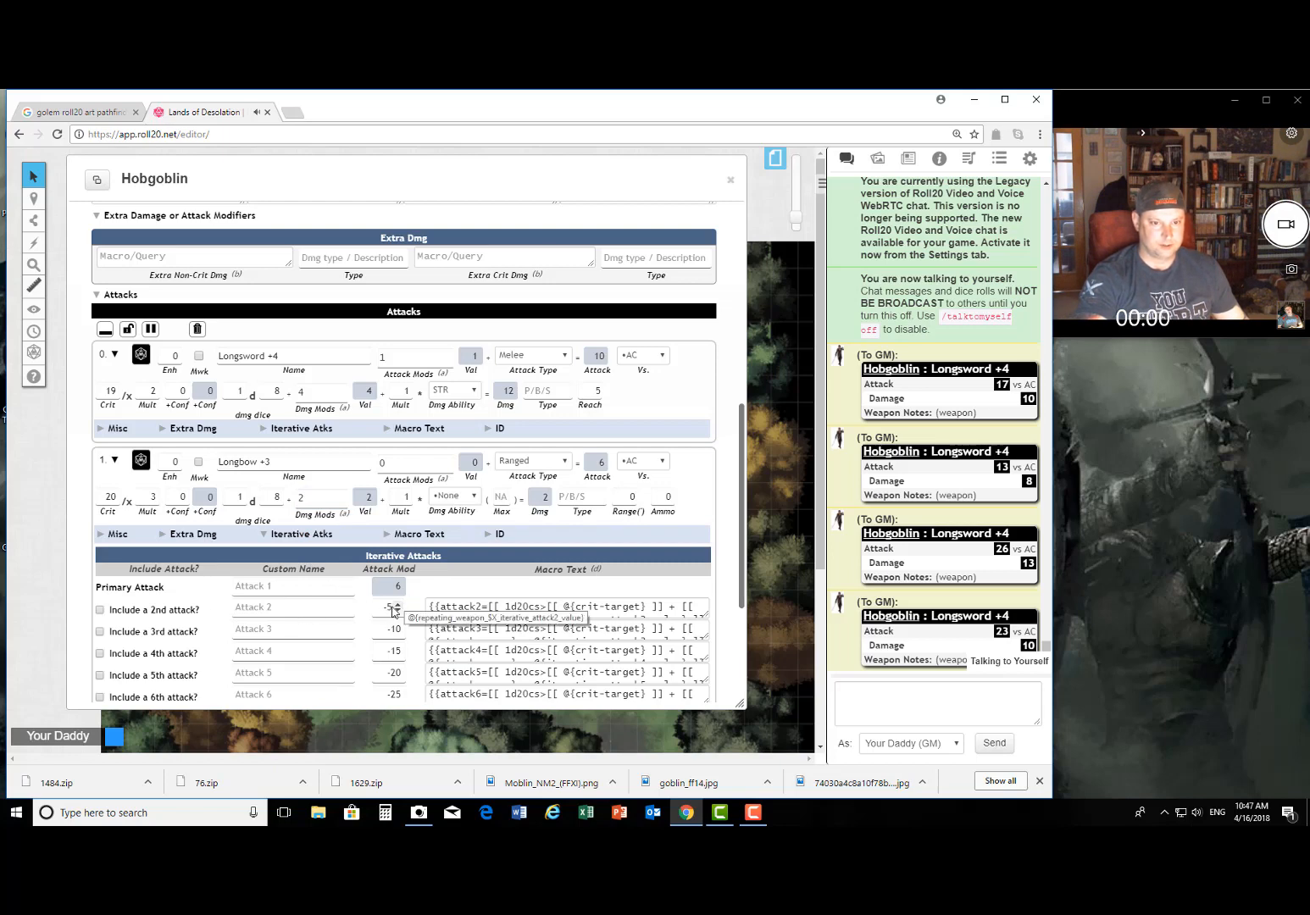
click(389, 607)
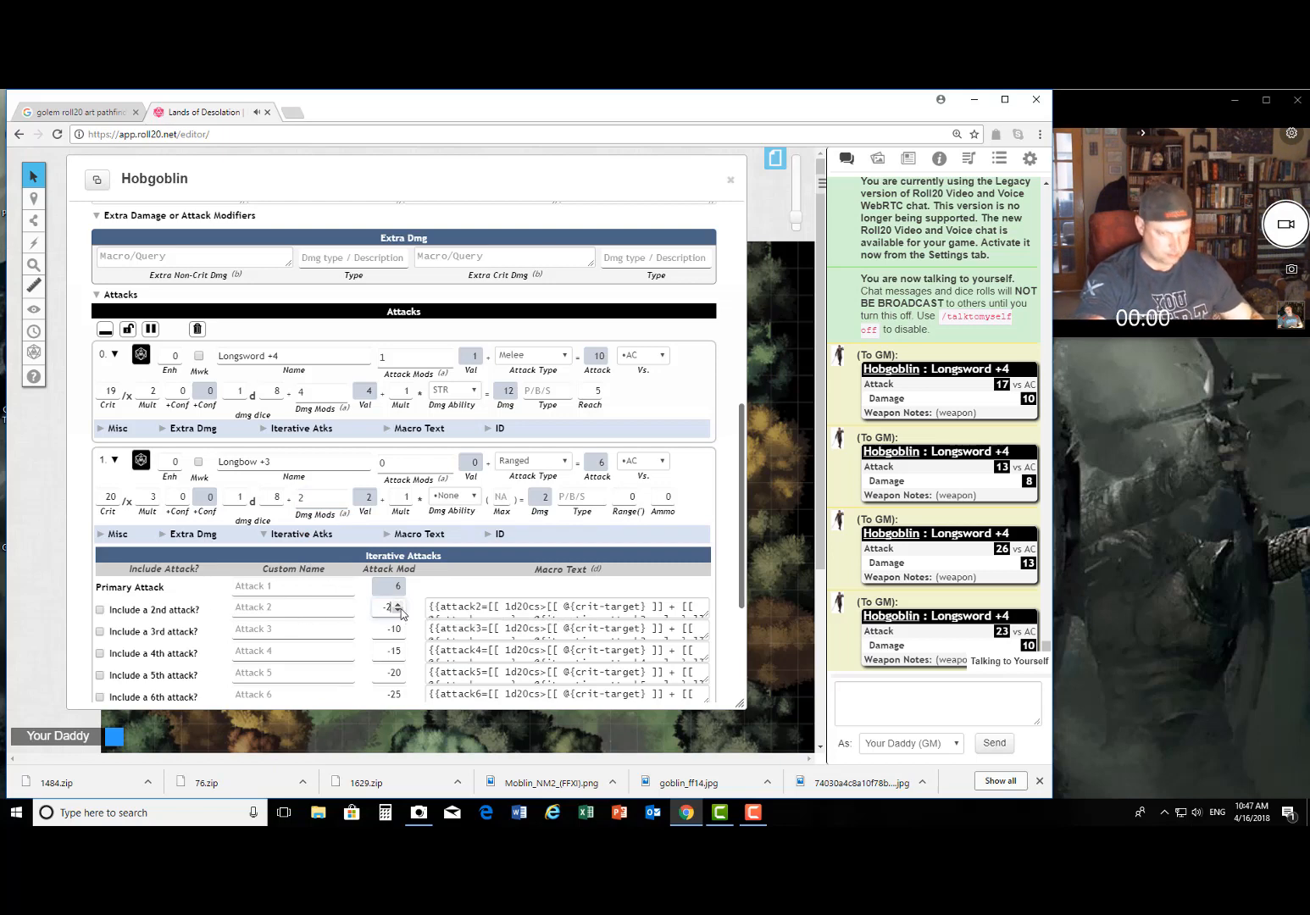
click(100, 611)
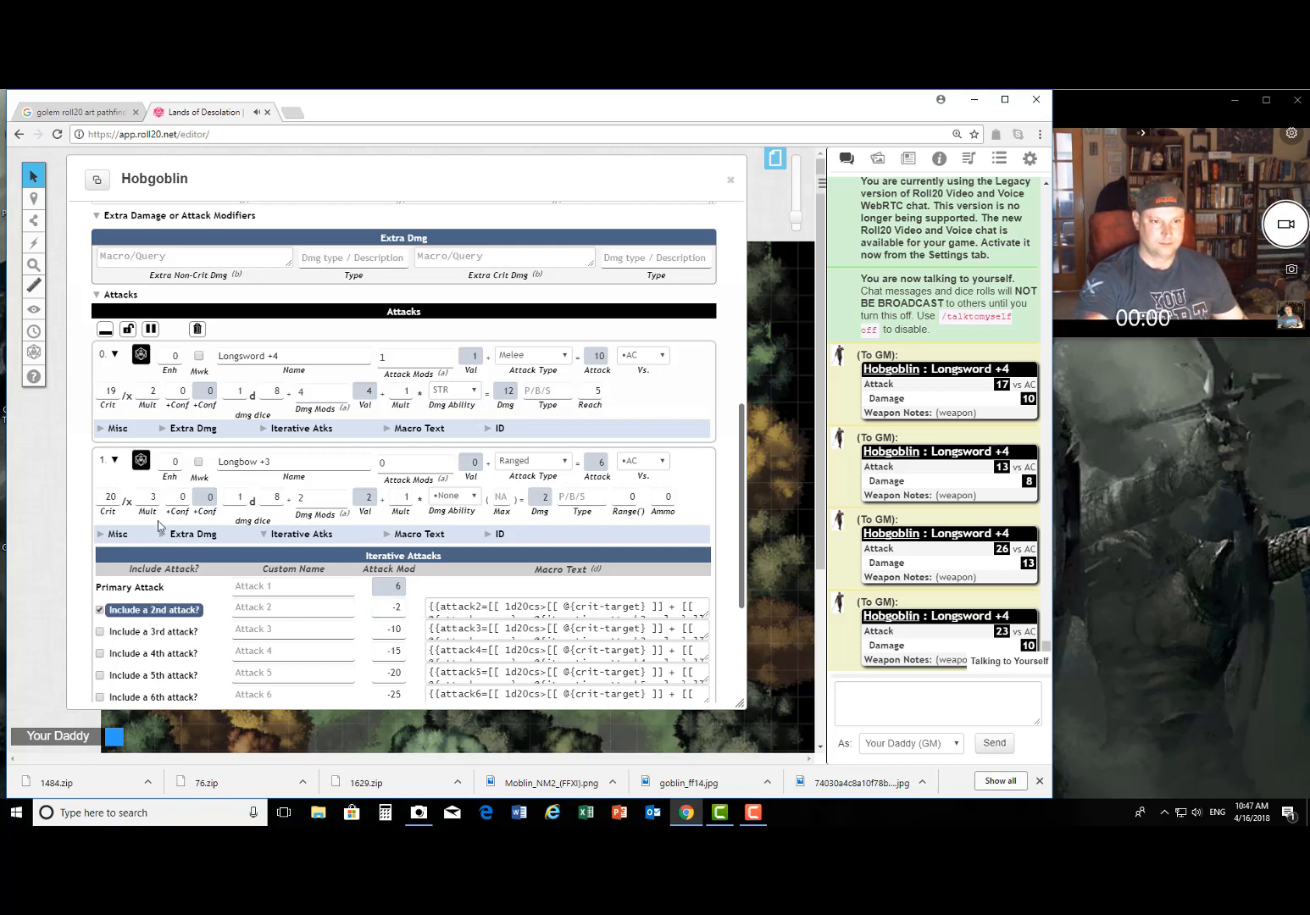
click(268, 536)
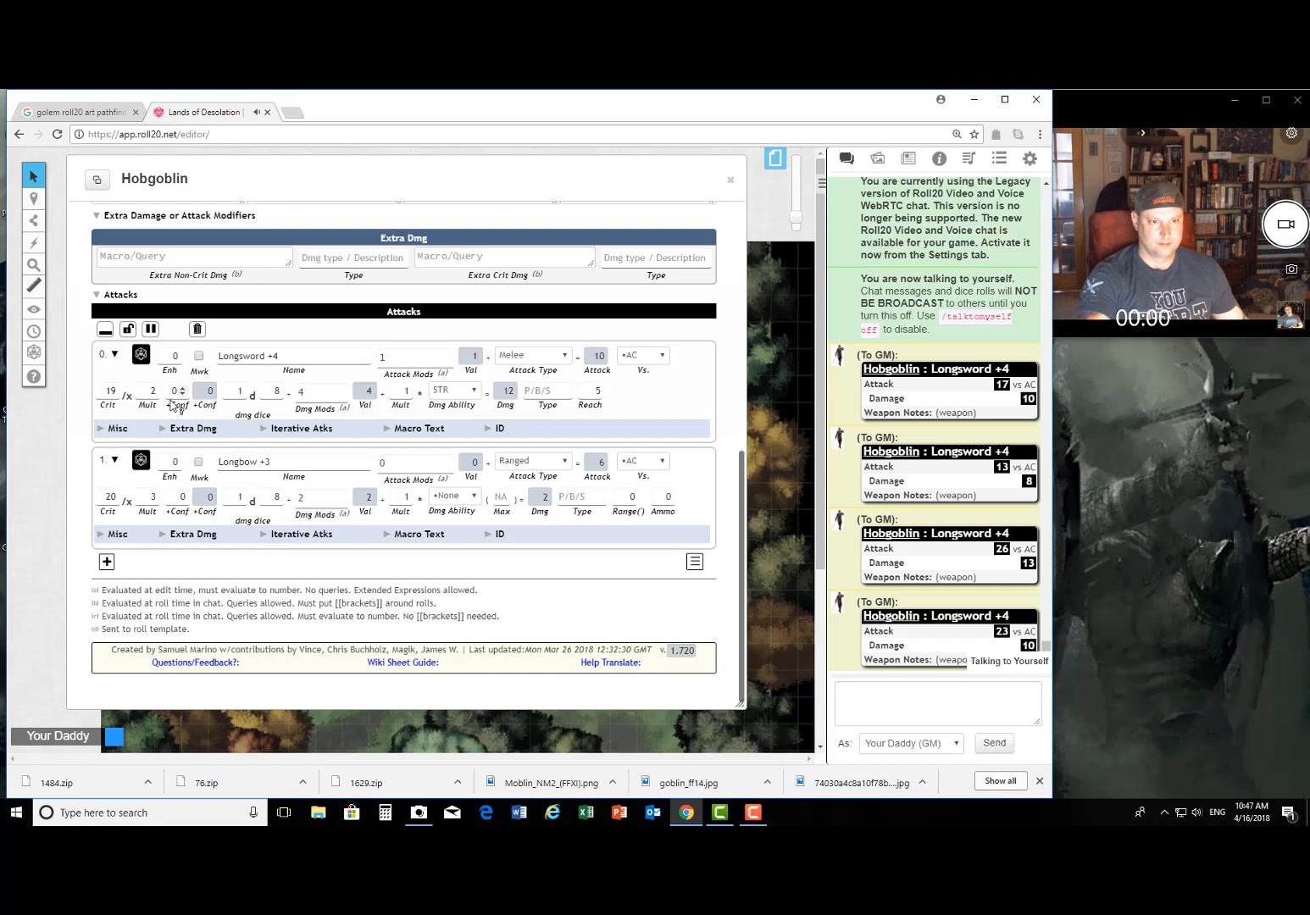
Step: Roll the Longsword and Longbow attacks and check both attack results of each in the chat
click(141, 355)
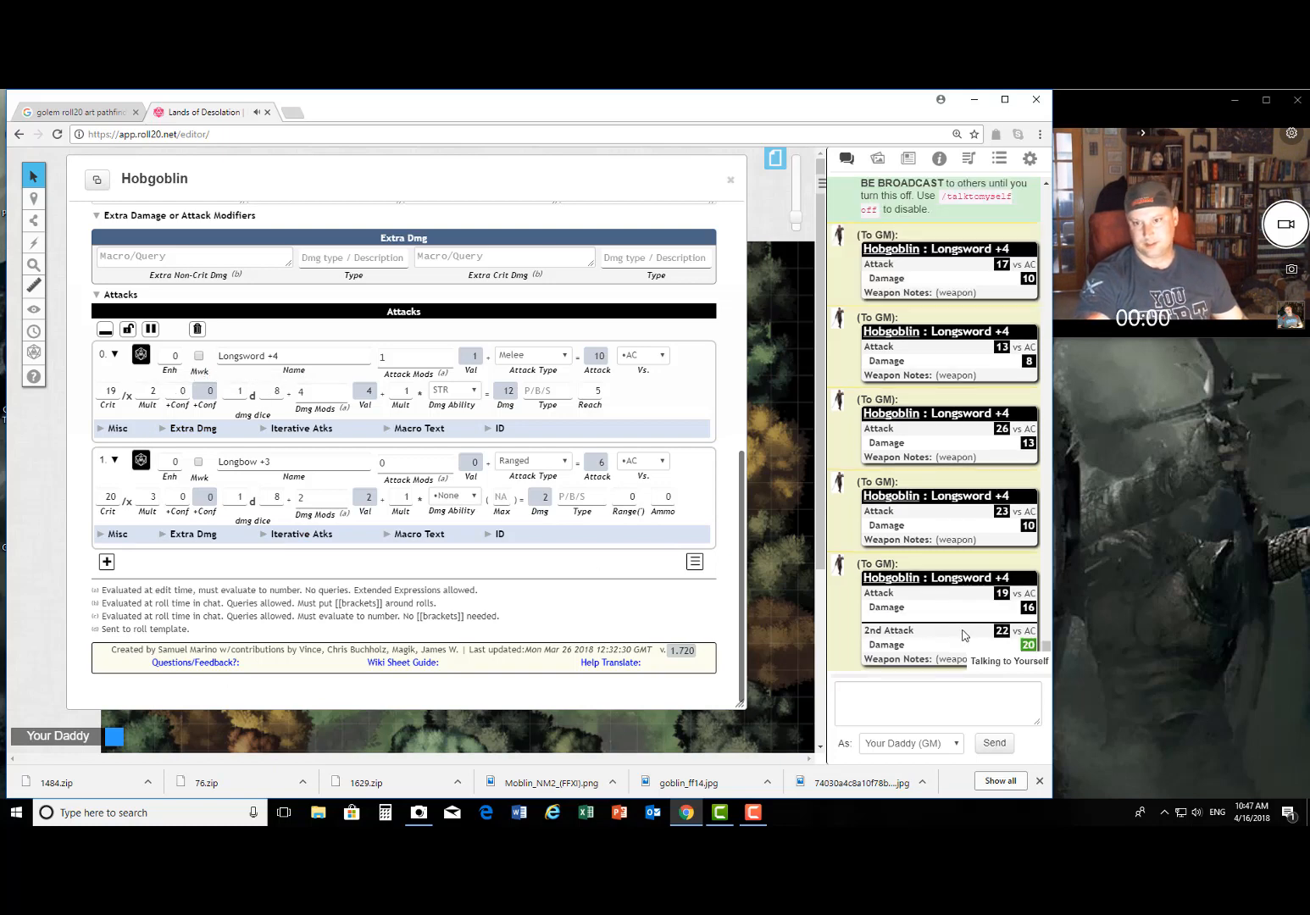
mouse_move(1029, 644)
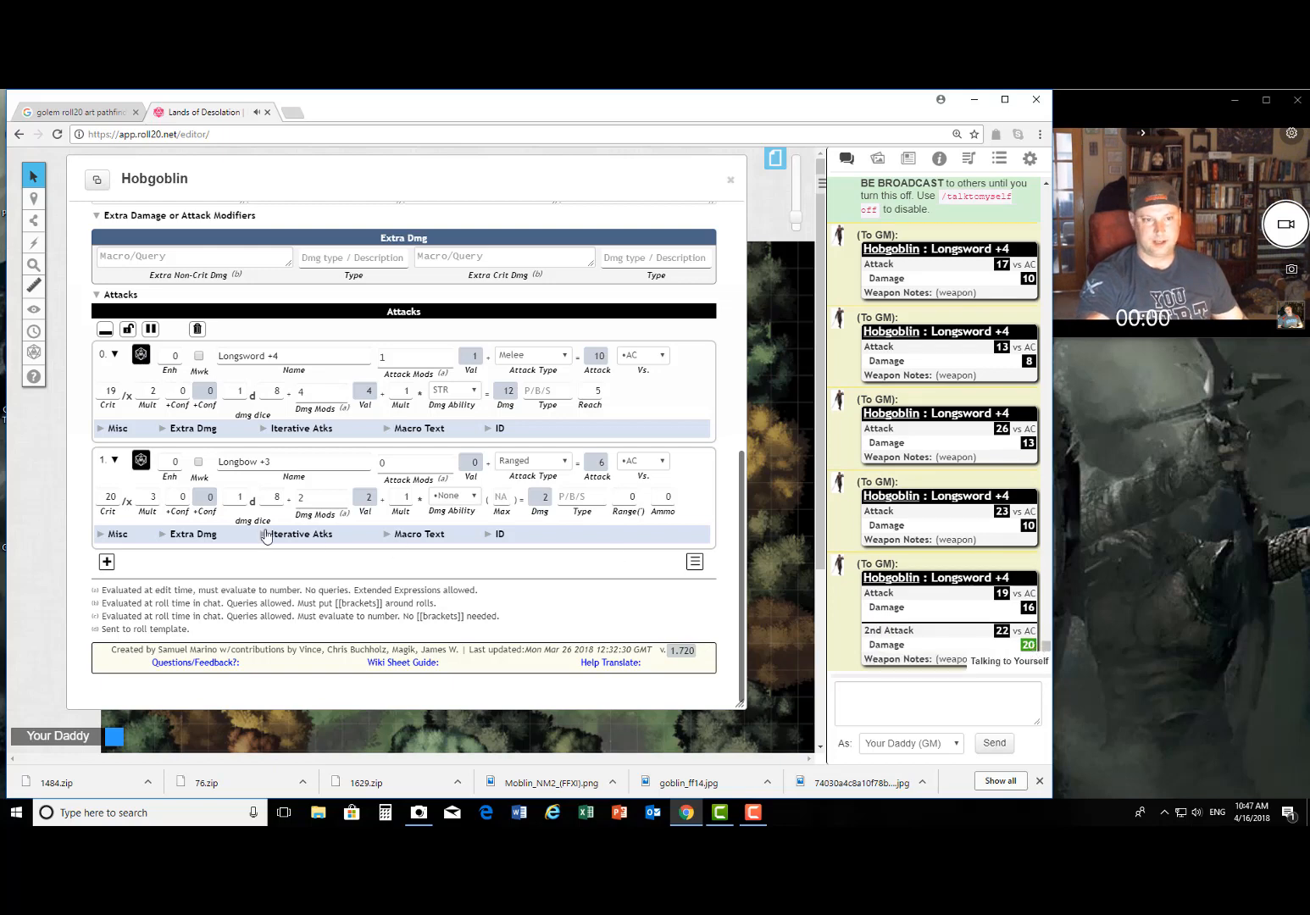
click(141, 461)
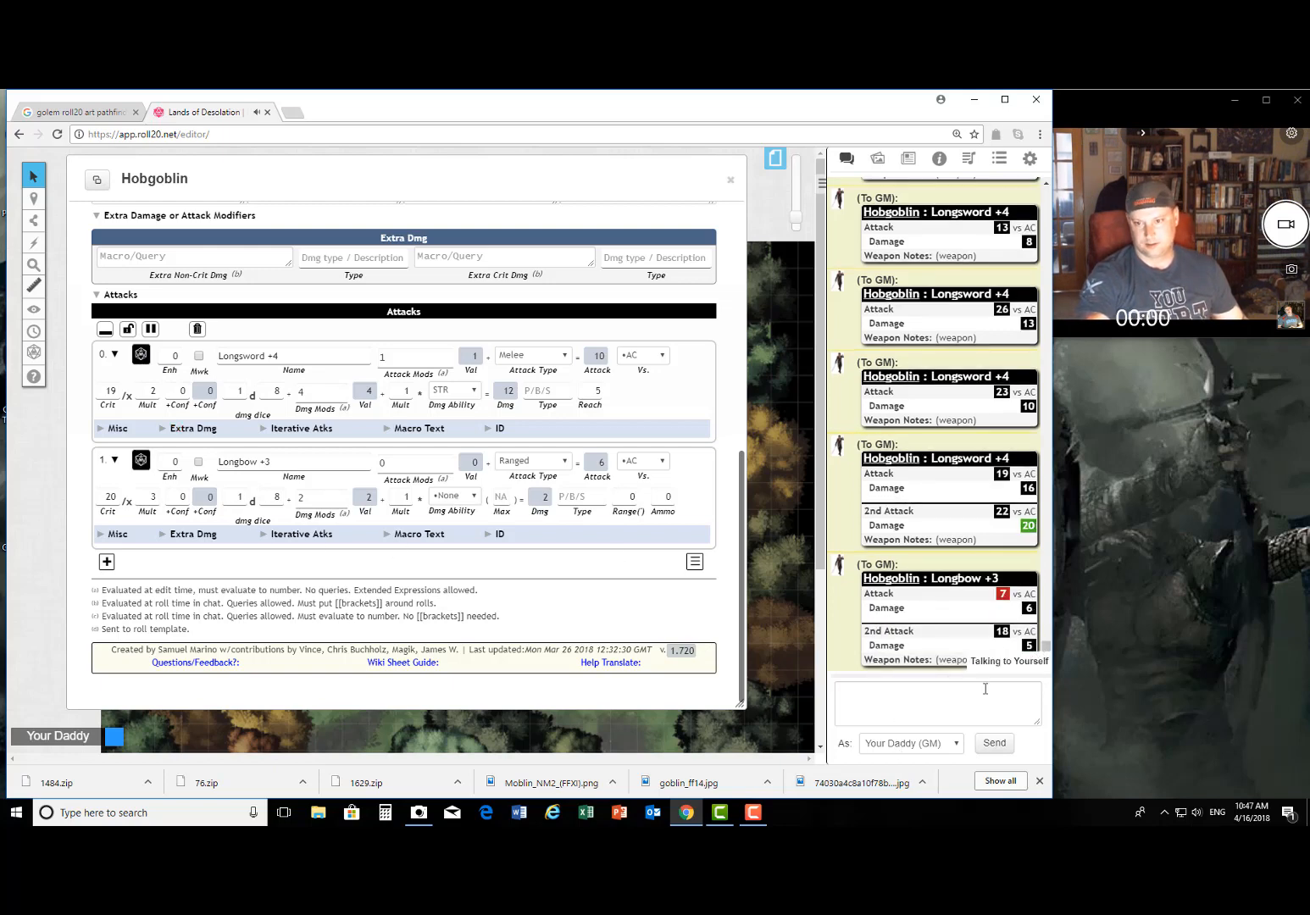
mouse_move(1009, 598)
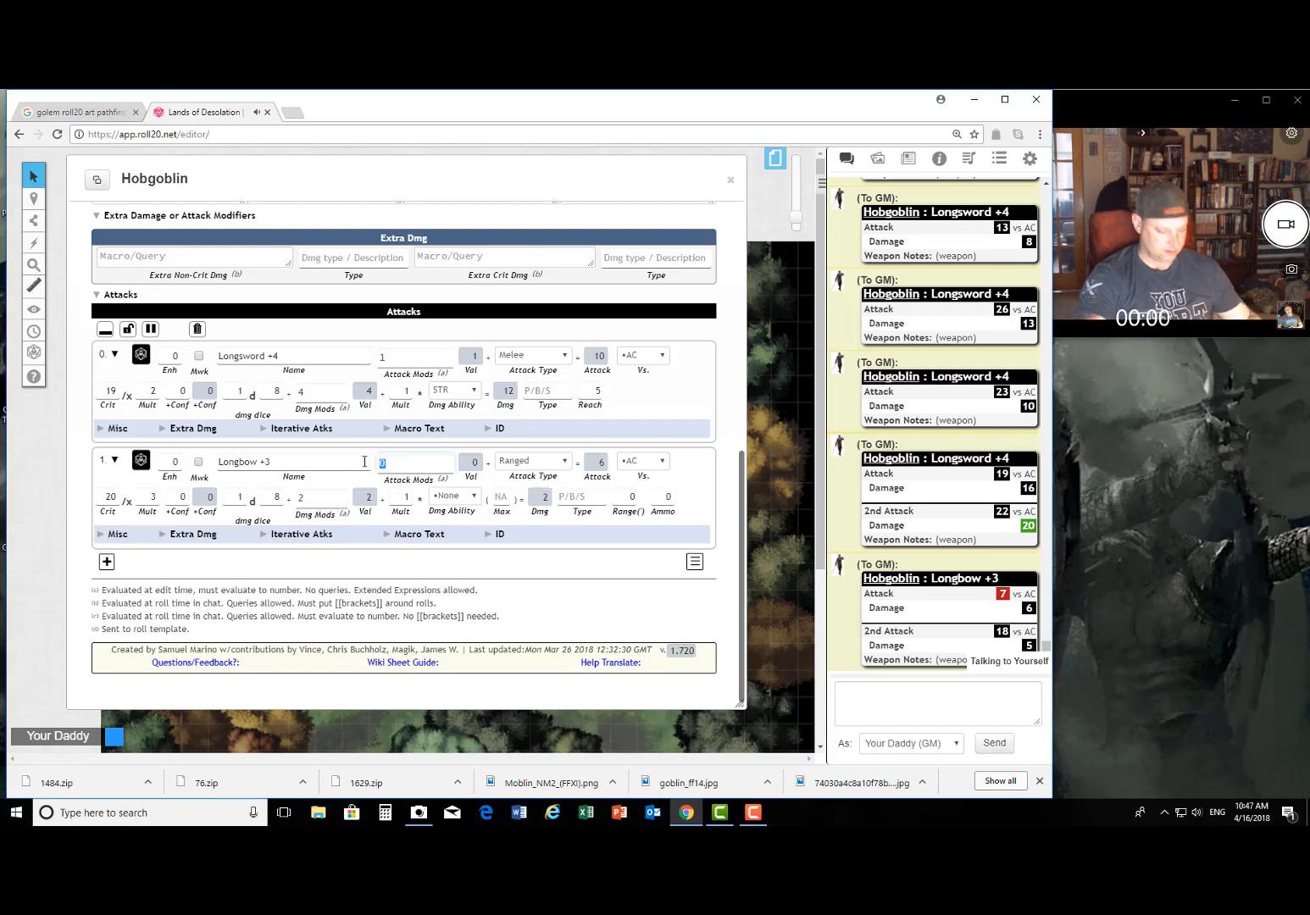
Step: Set the Longbow's attack modifier to 4 and roll the Longbow attack again
text(4)
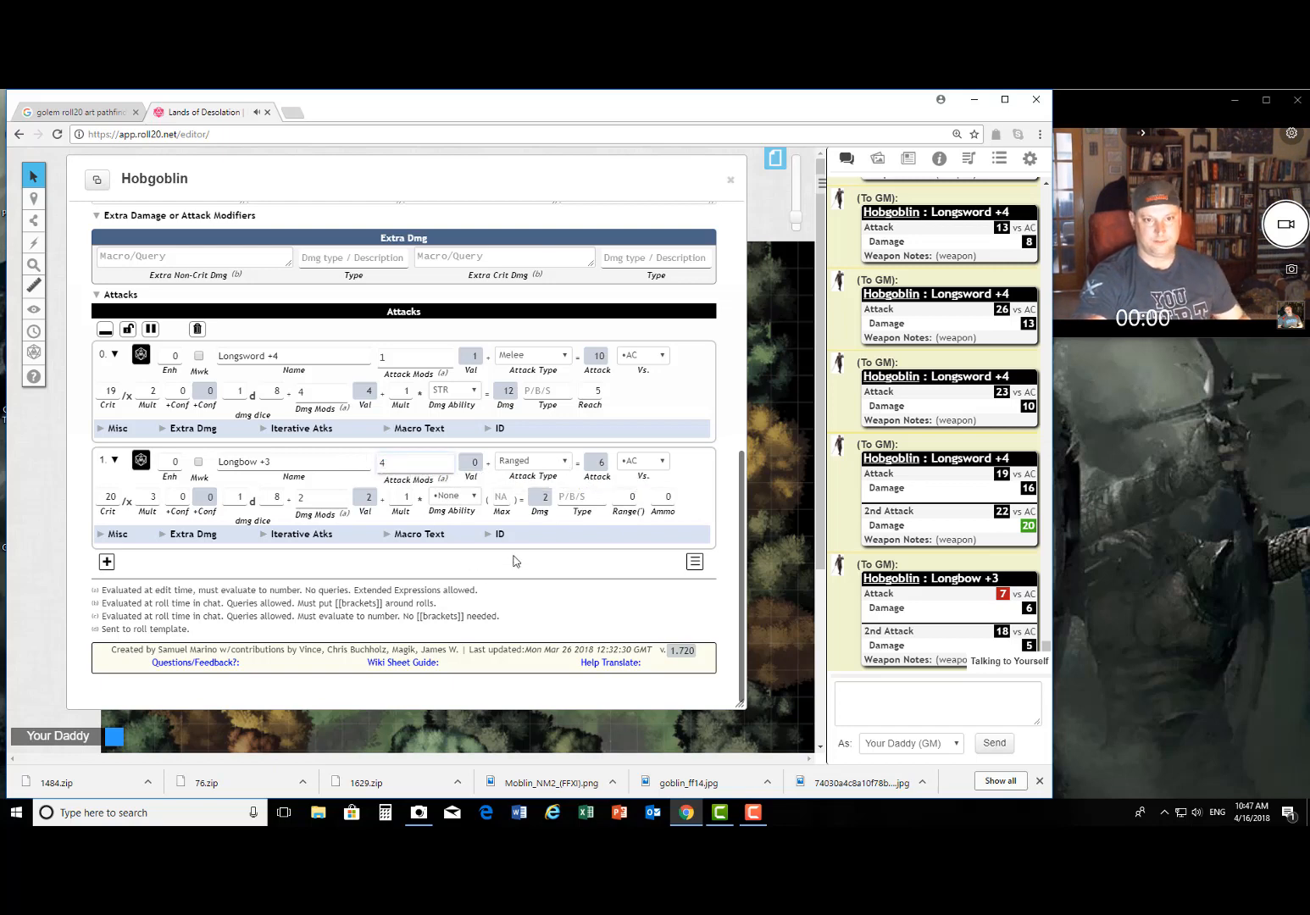
click(140, 461)
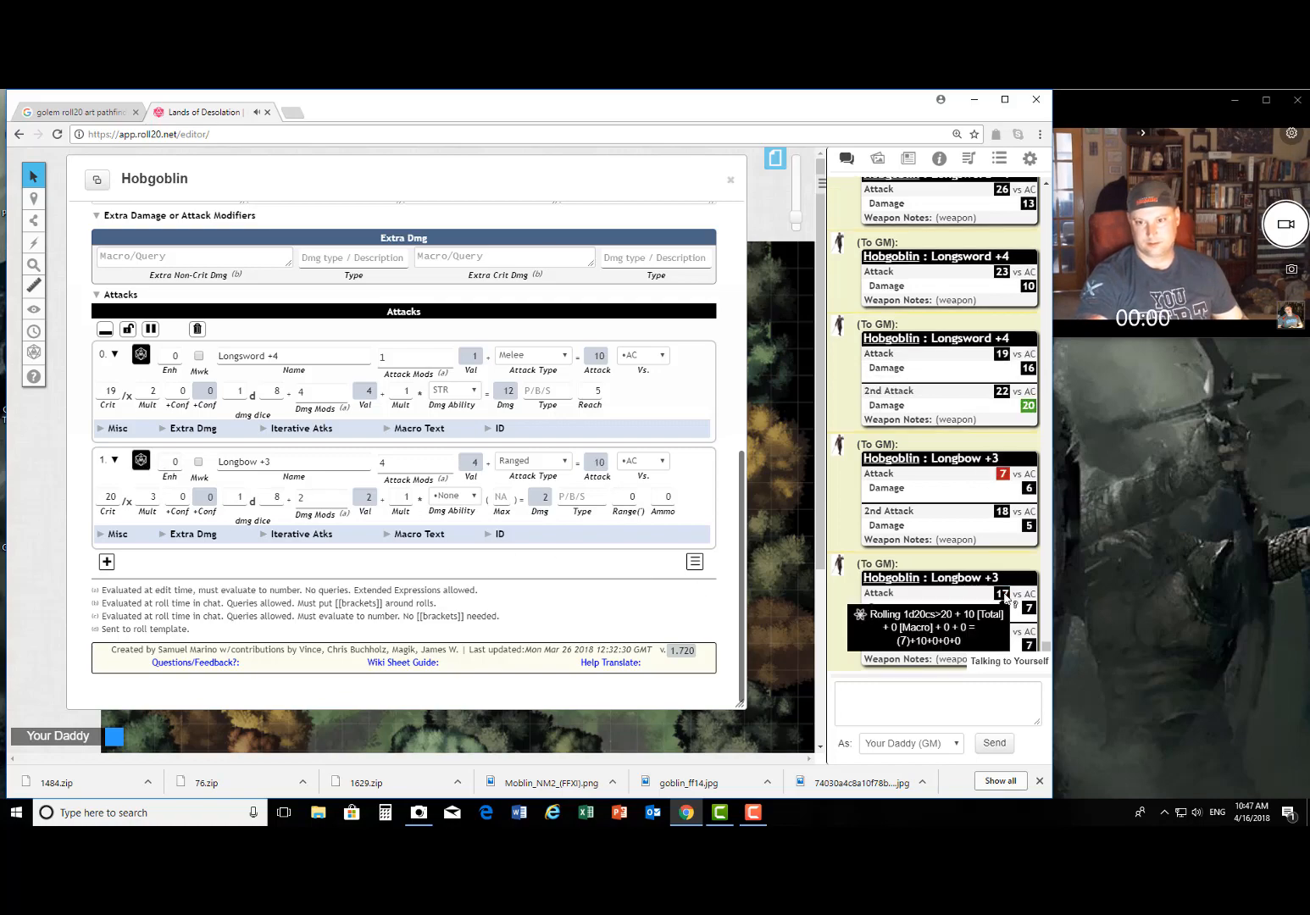
scroll(496, 577, up, 10)
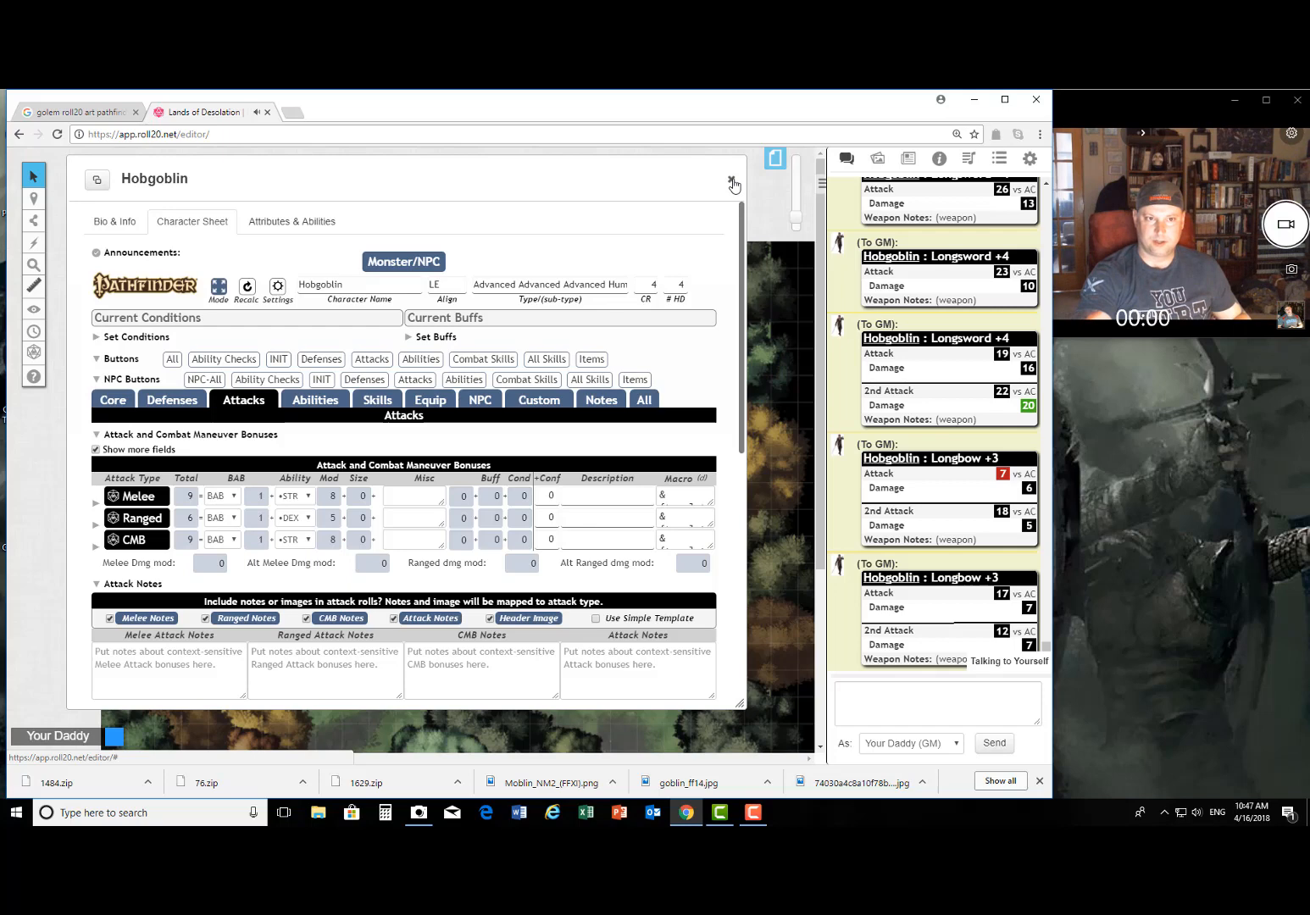
Step: Close the Hobgoblin sheet and move the Hobgoblin journal entry into the Monsters folder
click(733, 181)
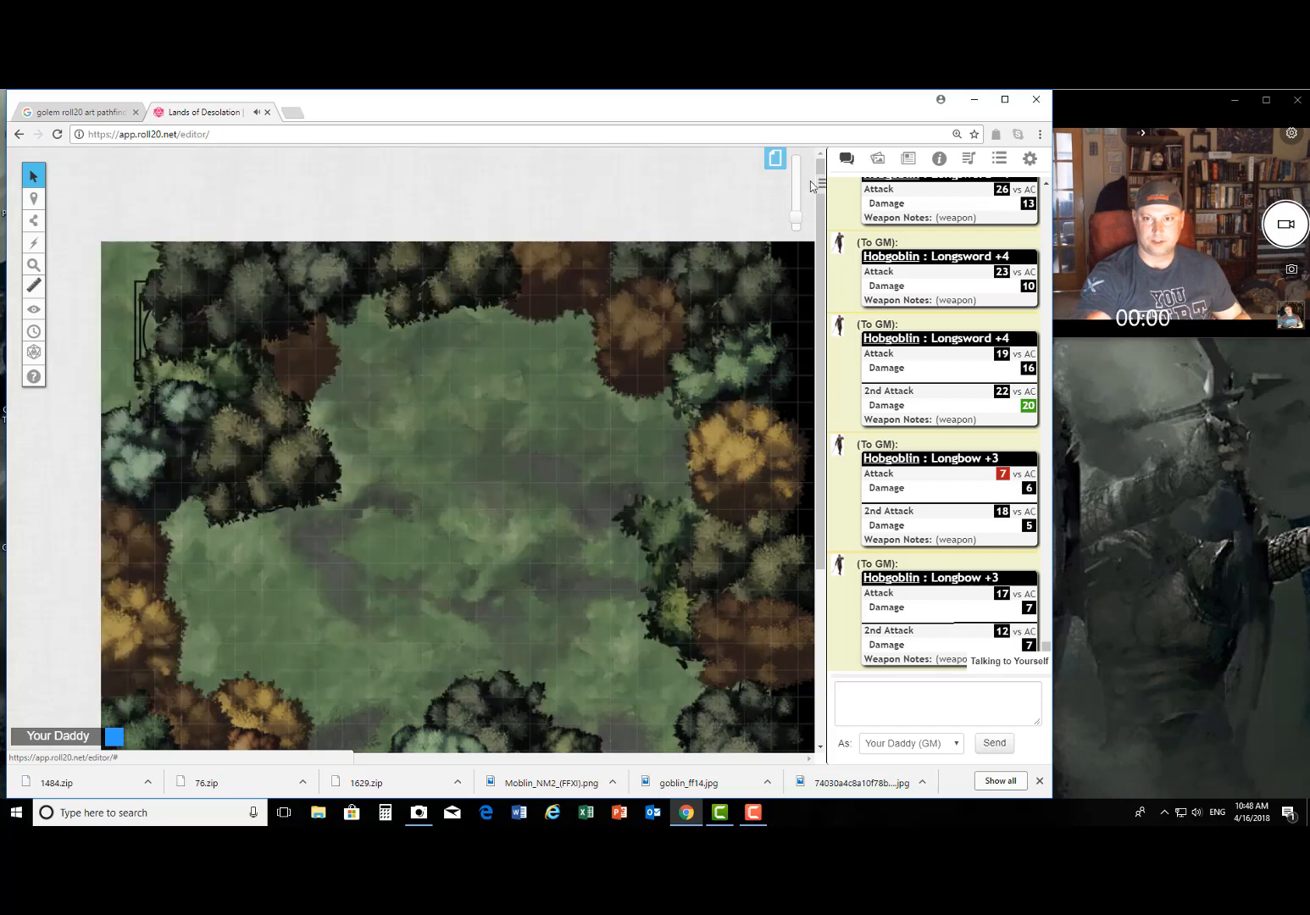
click(908, 158)
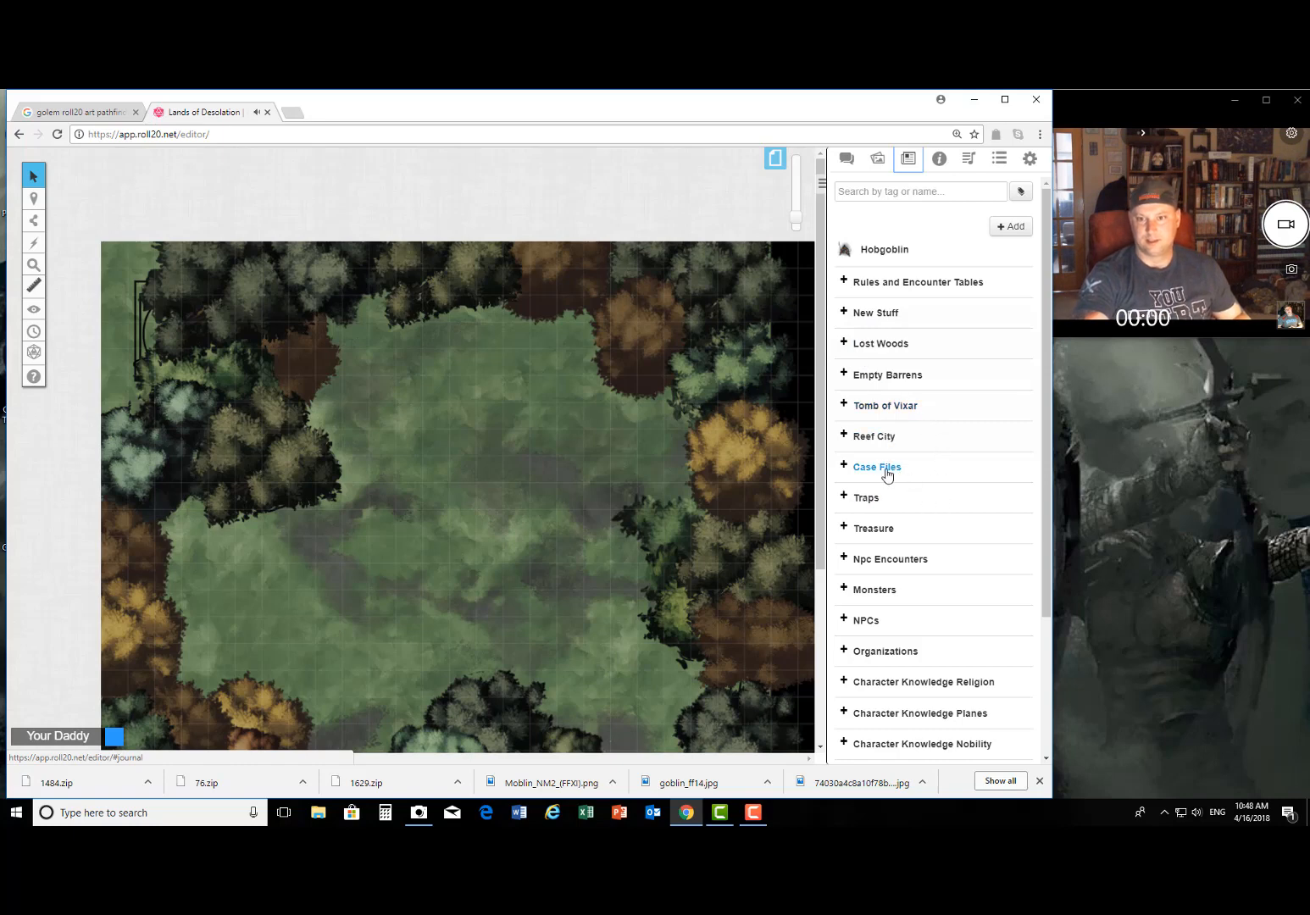
click(845, 588)
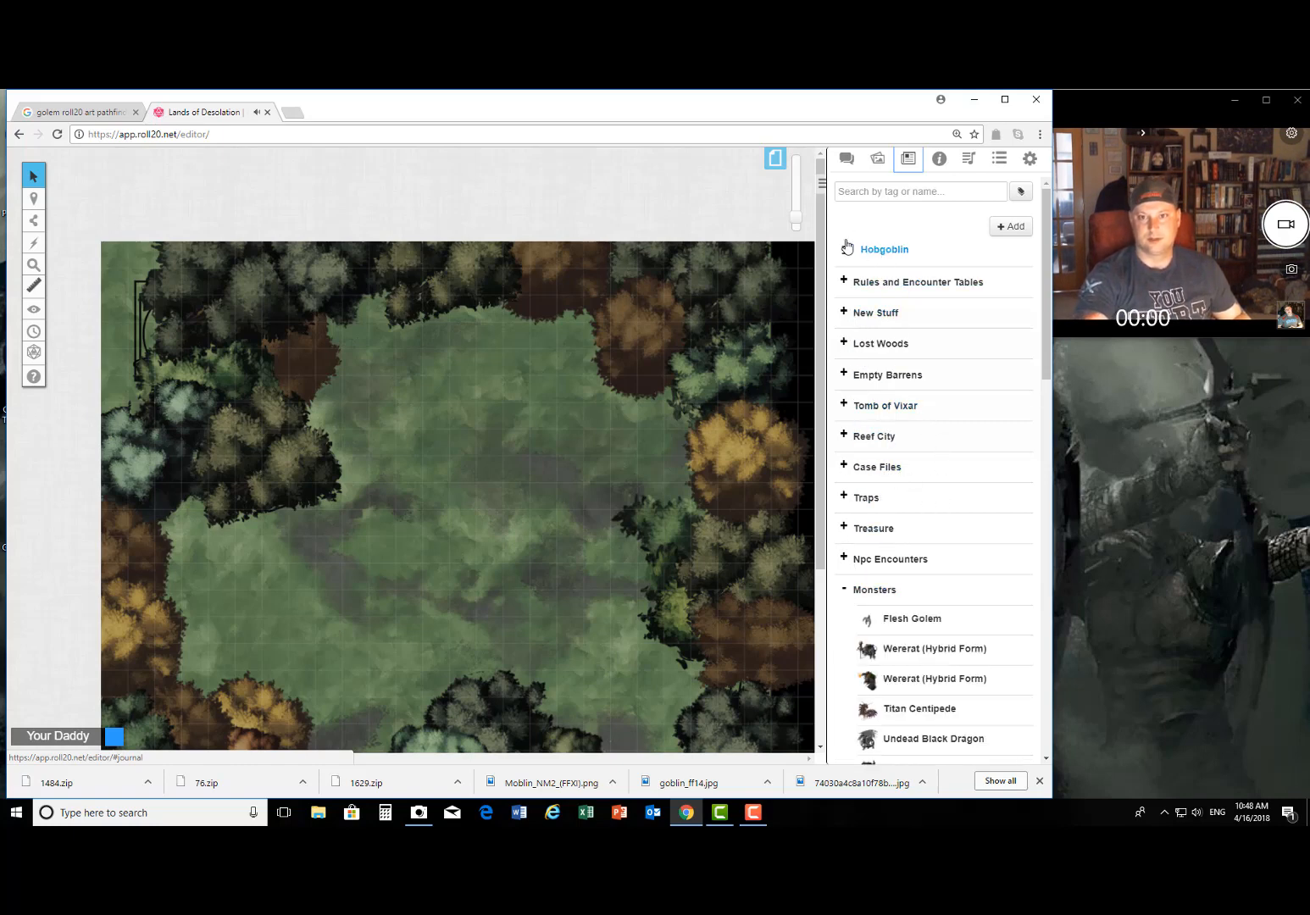
drag(847, 247, 889, 600)
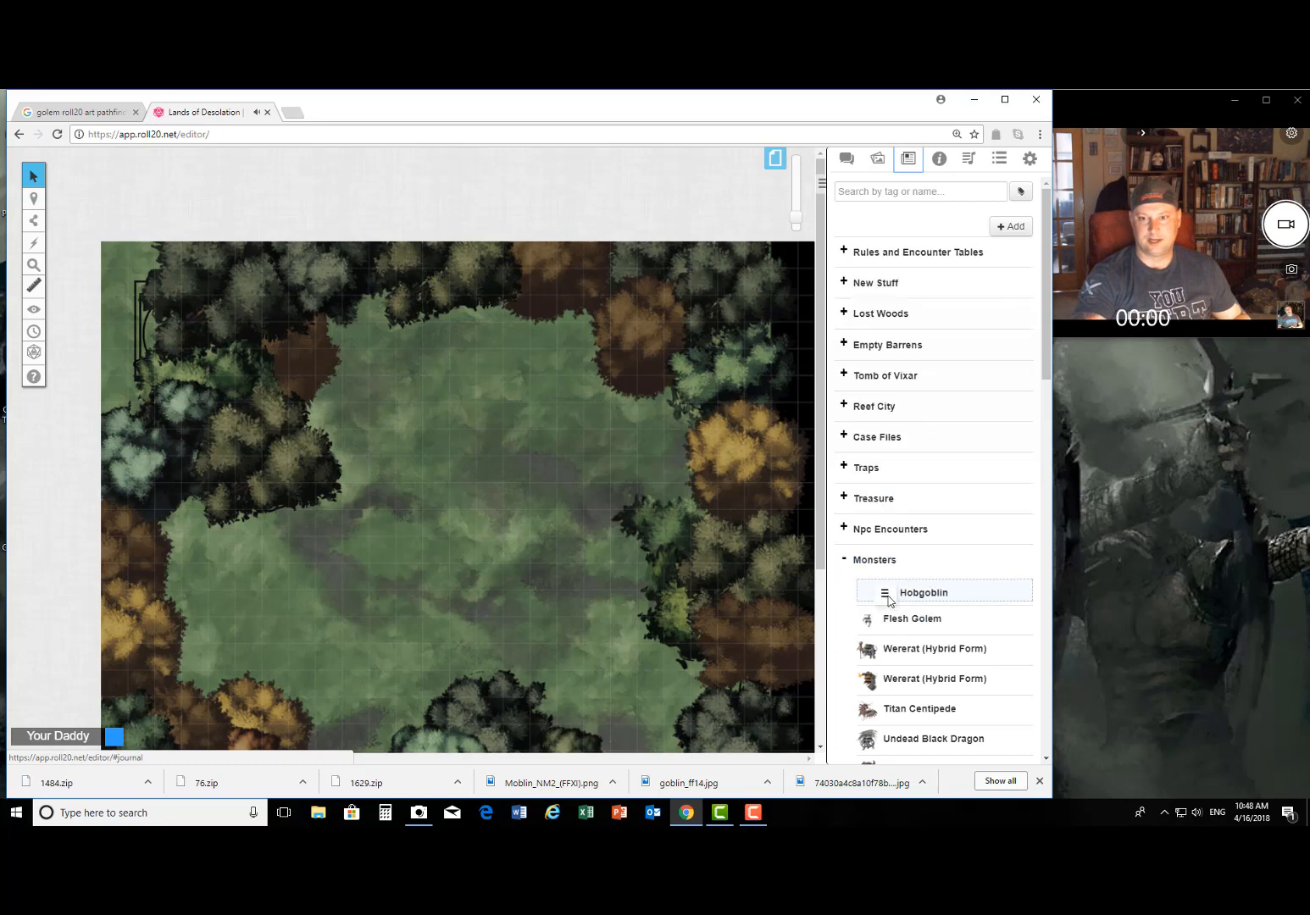
click(845, 560)
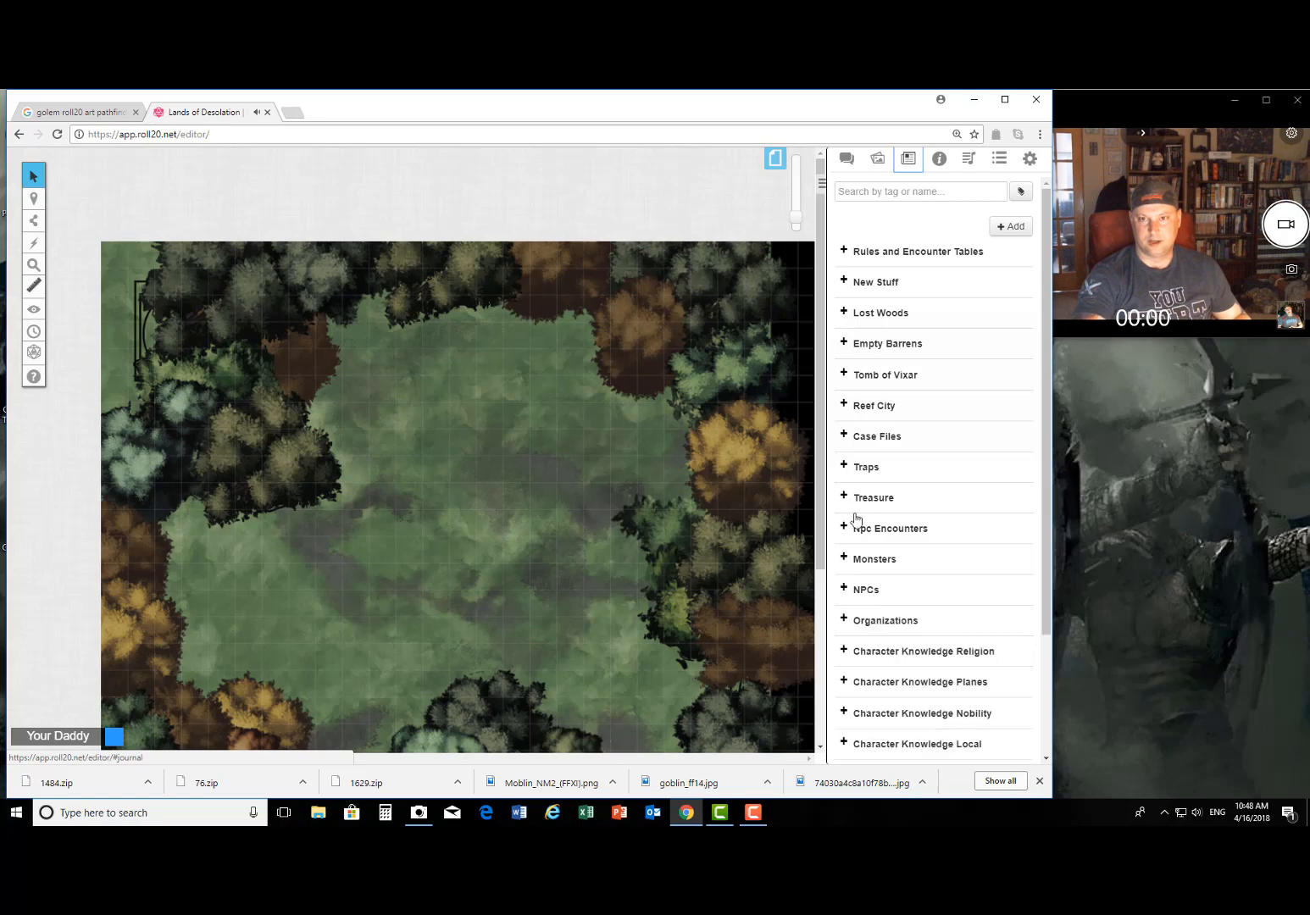
Step: Create a new journal character with the HobgoblinIronShadow art as its avatar and save the changes
click(1016, 229)
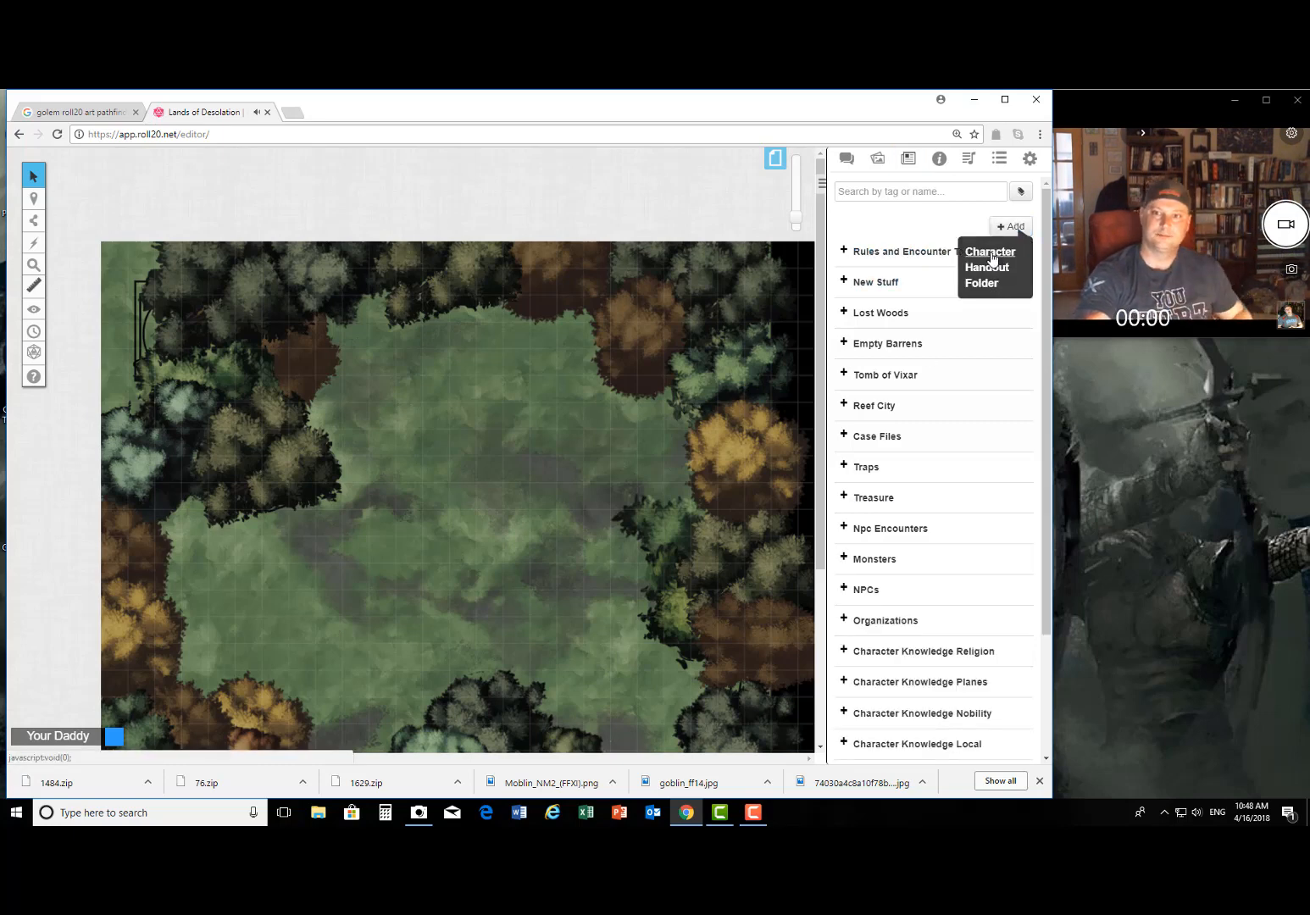
click(992, 253)
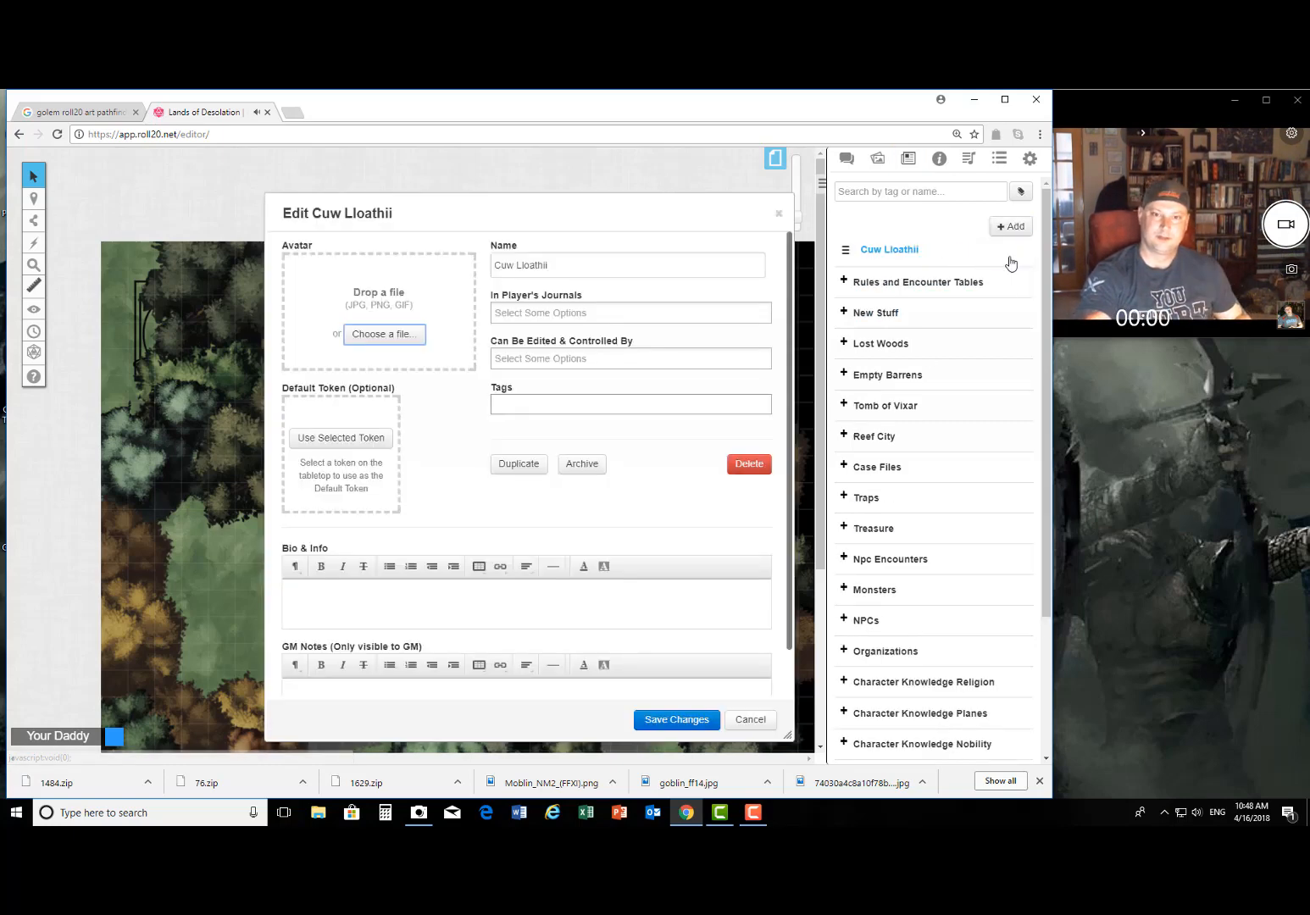
click(384, 334)
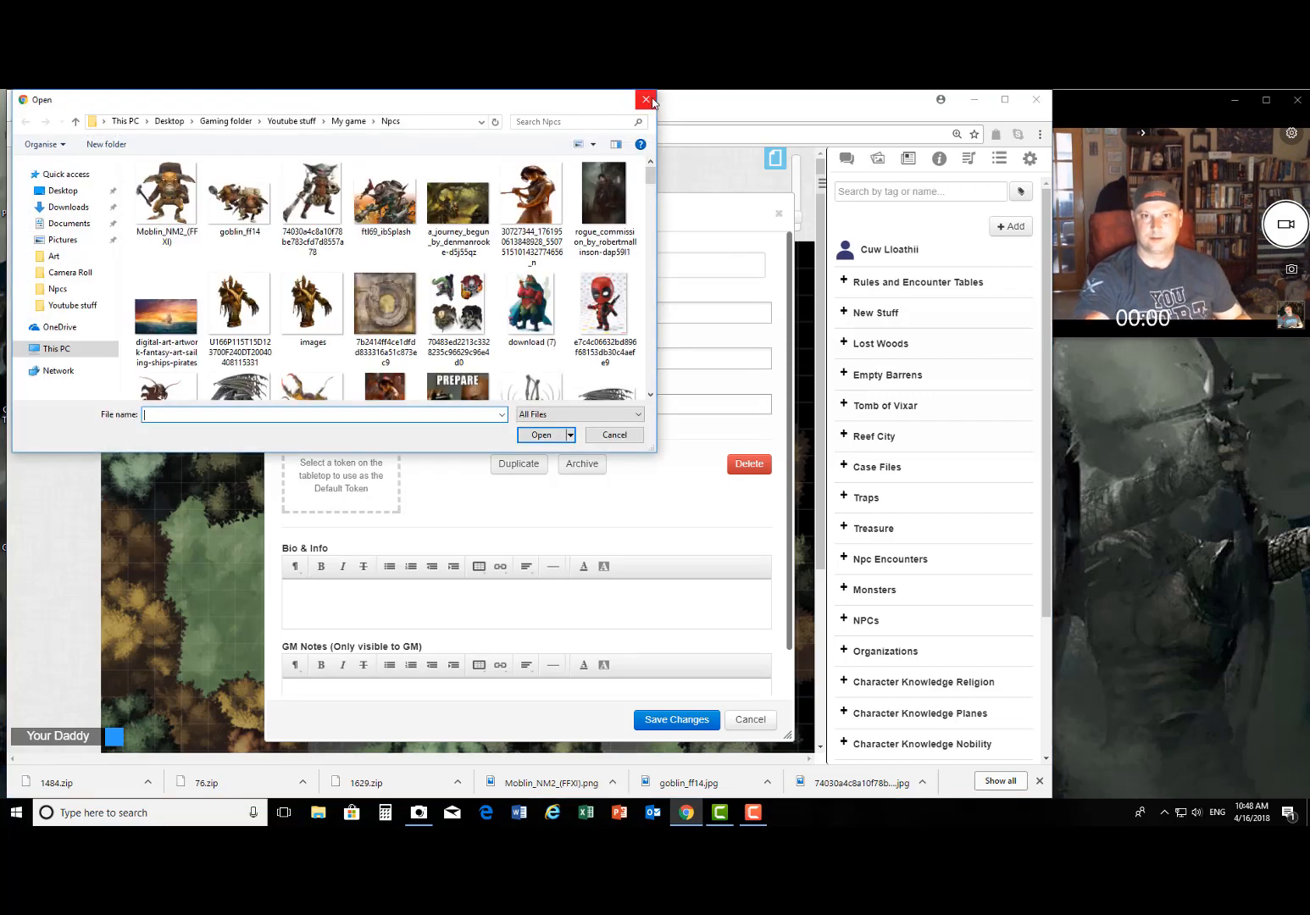
click(648, 100)
click(886, 167)
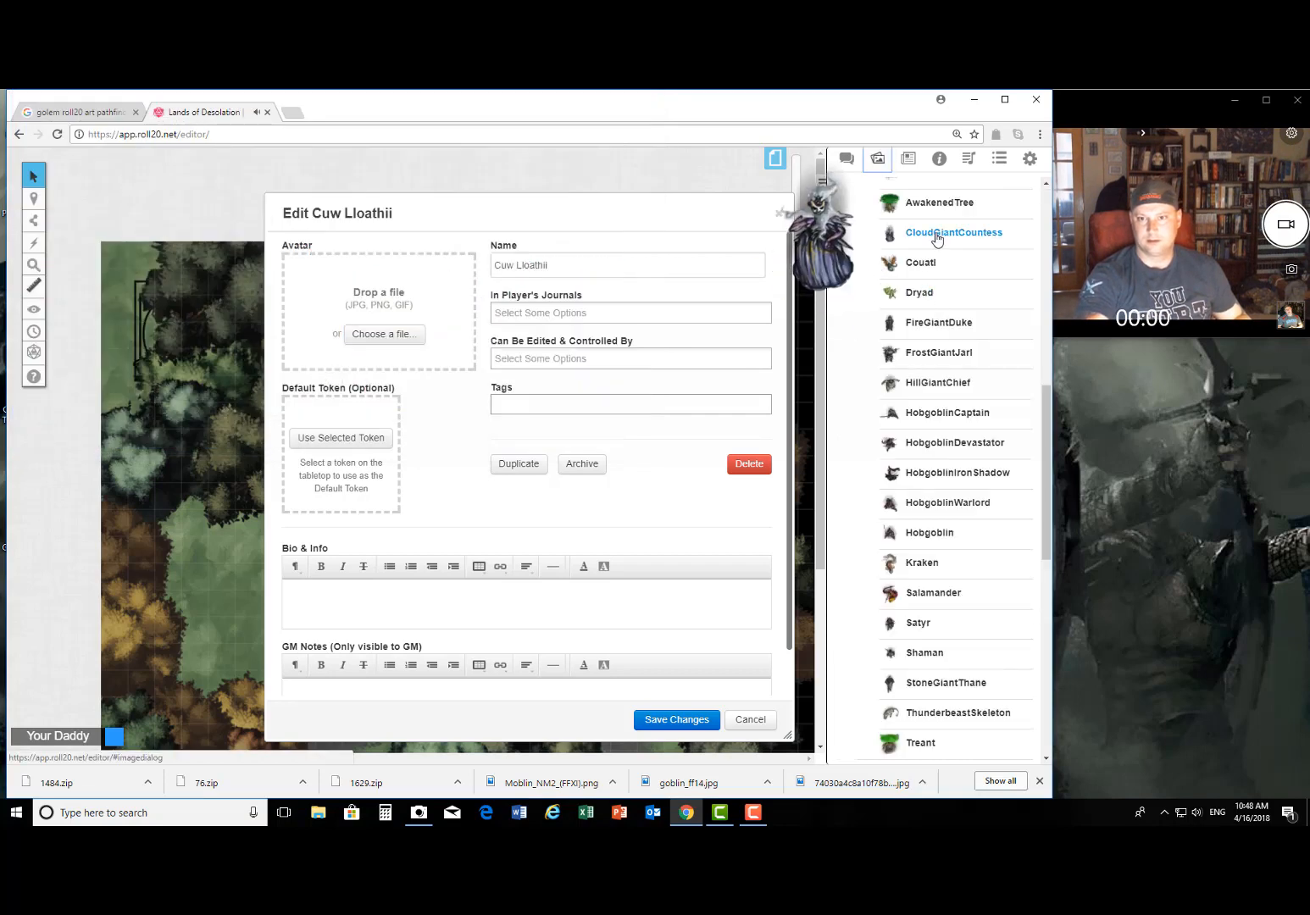
scroll(930, 254, down, 2)
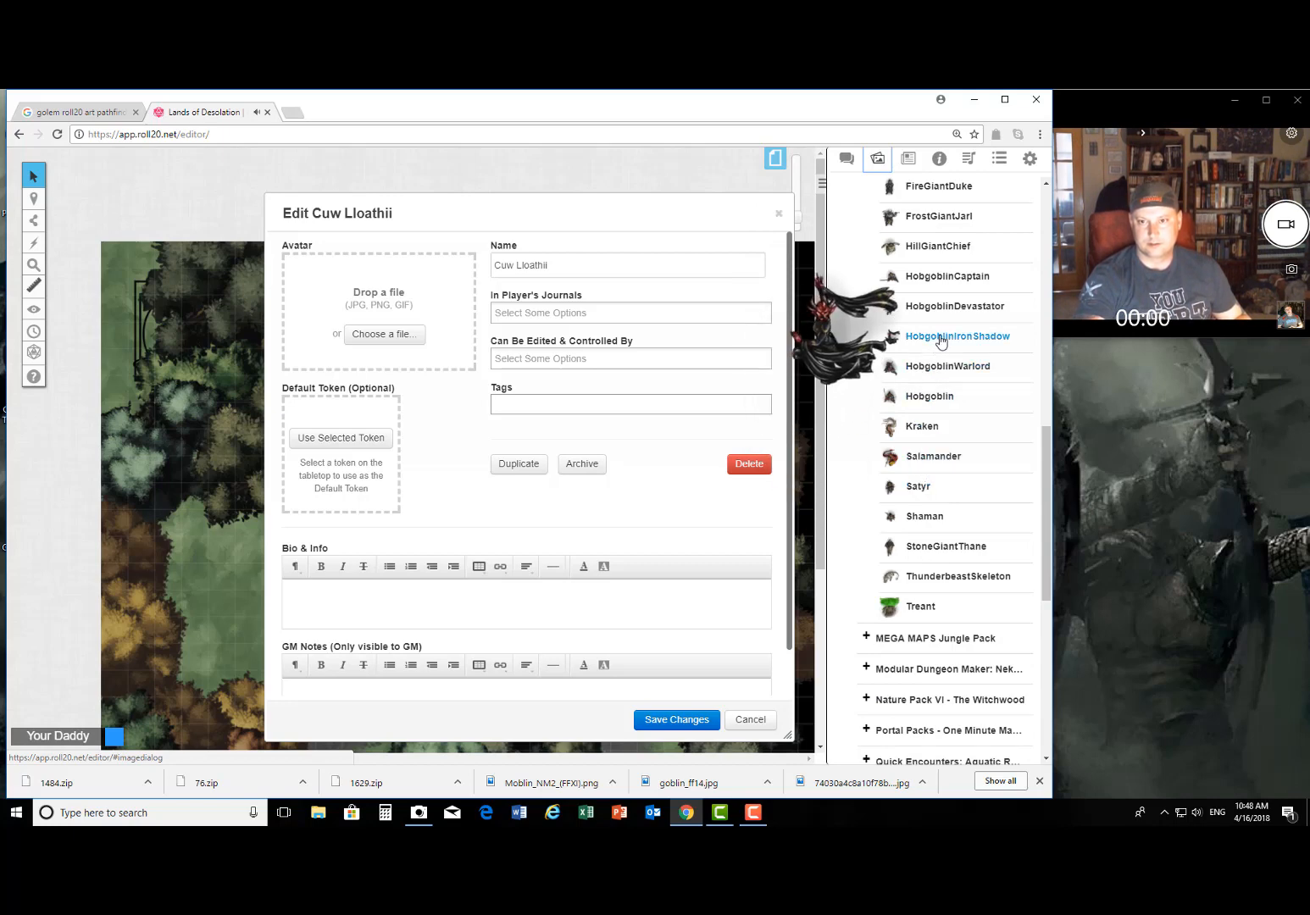
drag(941, 339, 371, 272)
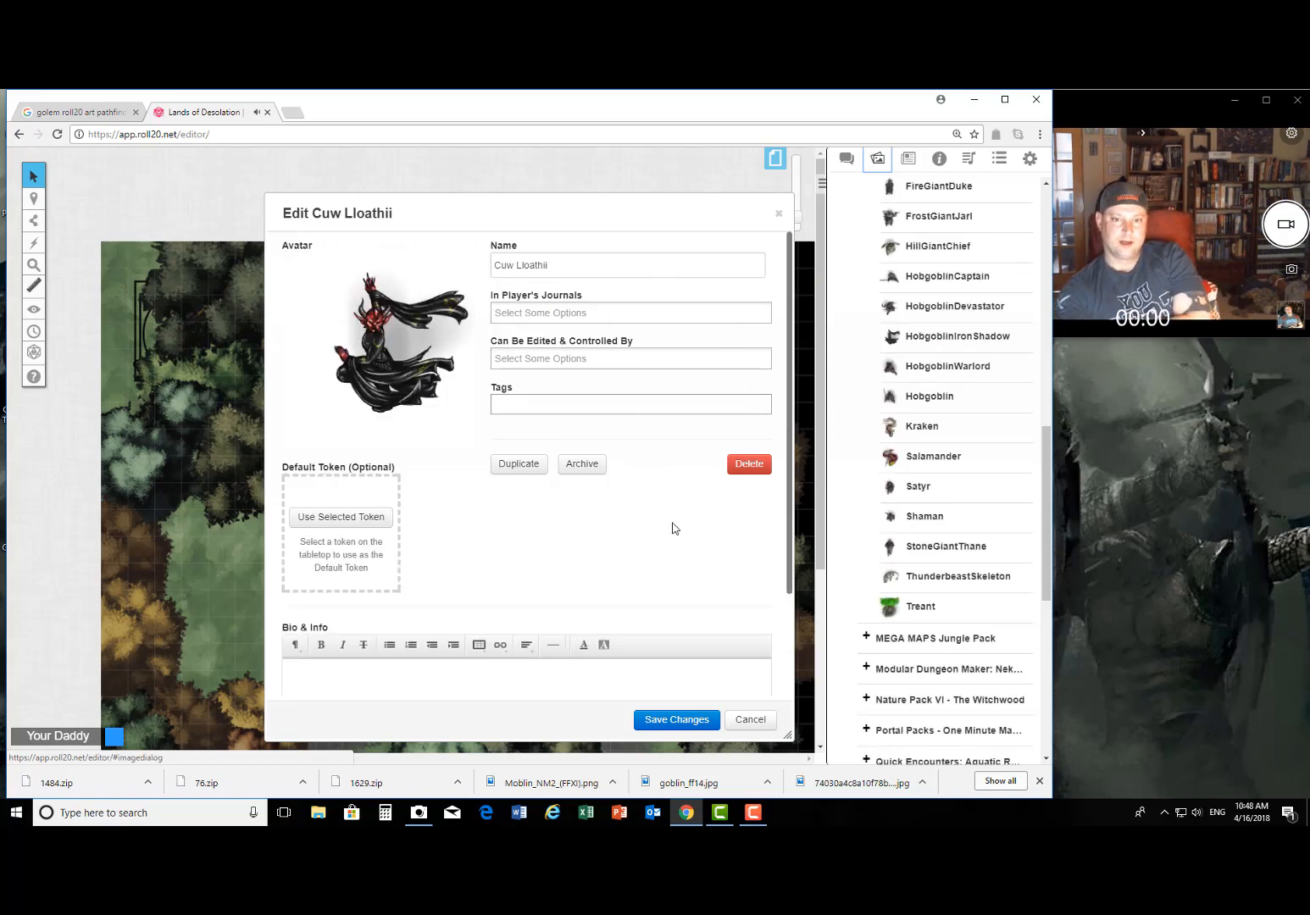
click(677, 720)
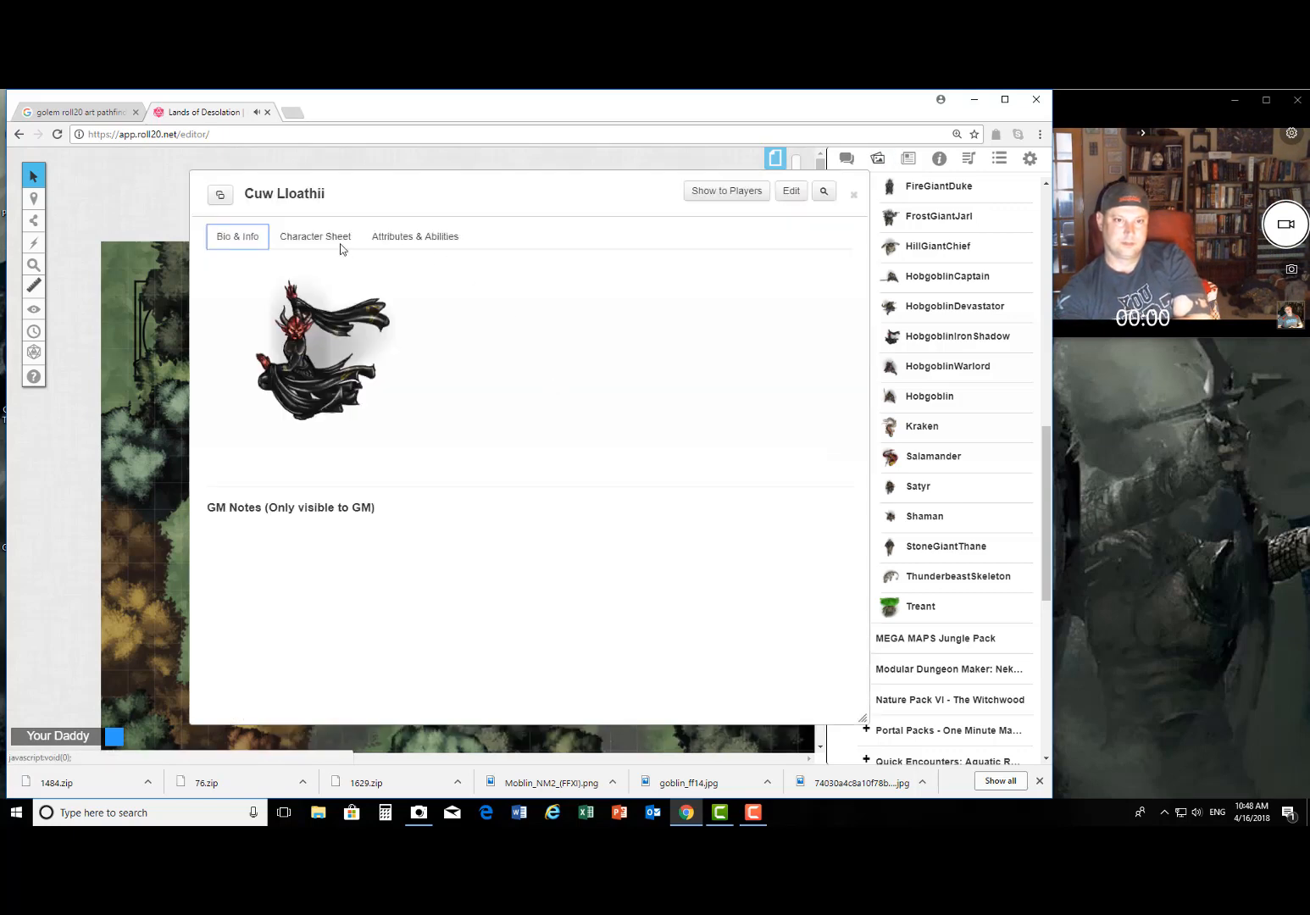
Step: Configure the new character's sheet as an NPC that uses spells, then leave the sheet configuration
click(340, 246)
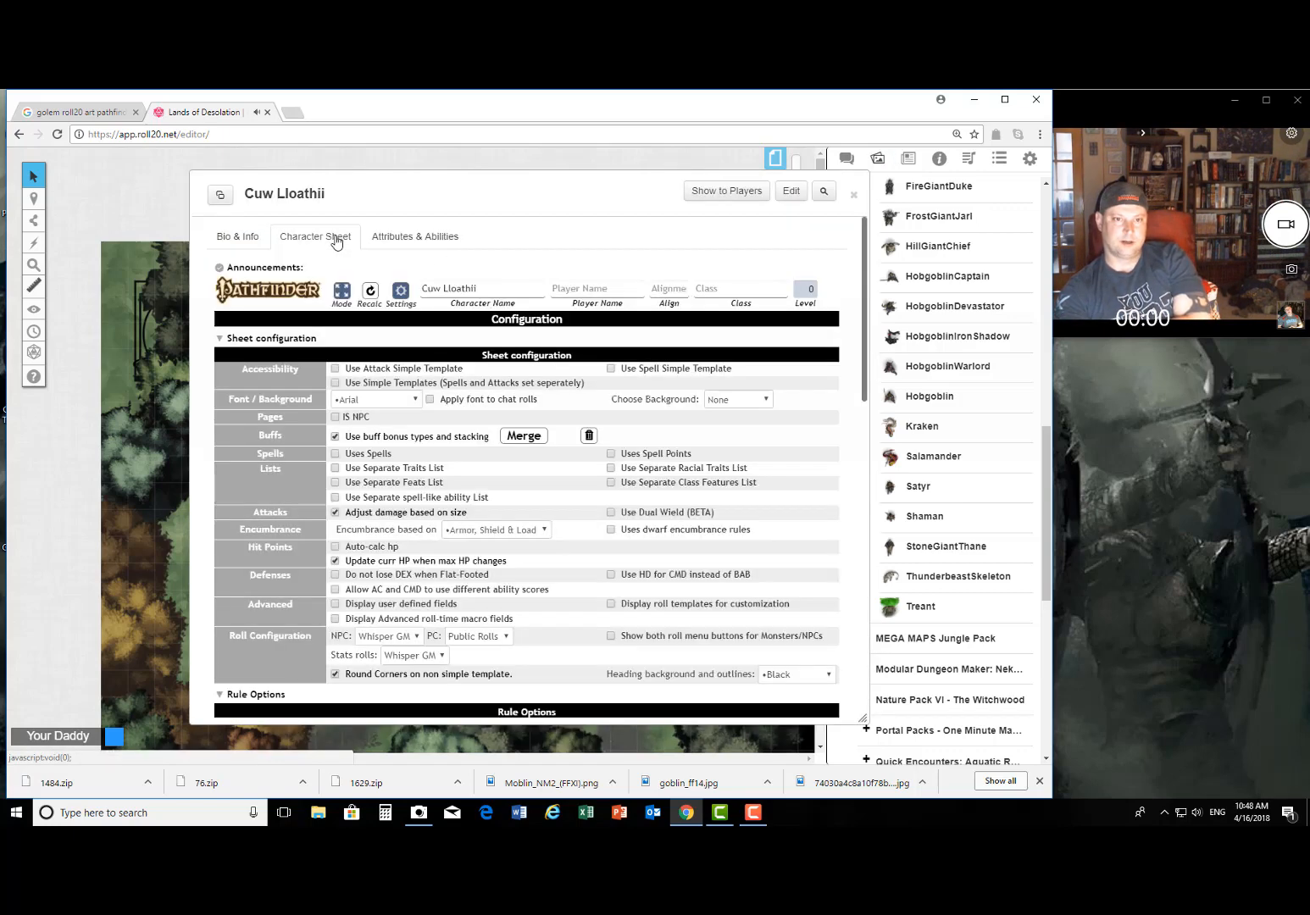
click(335, 417)
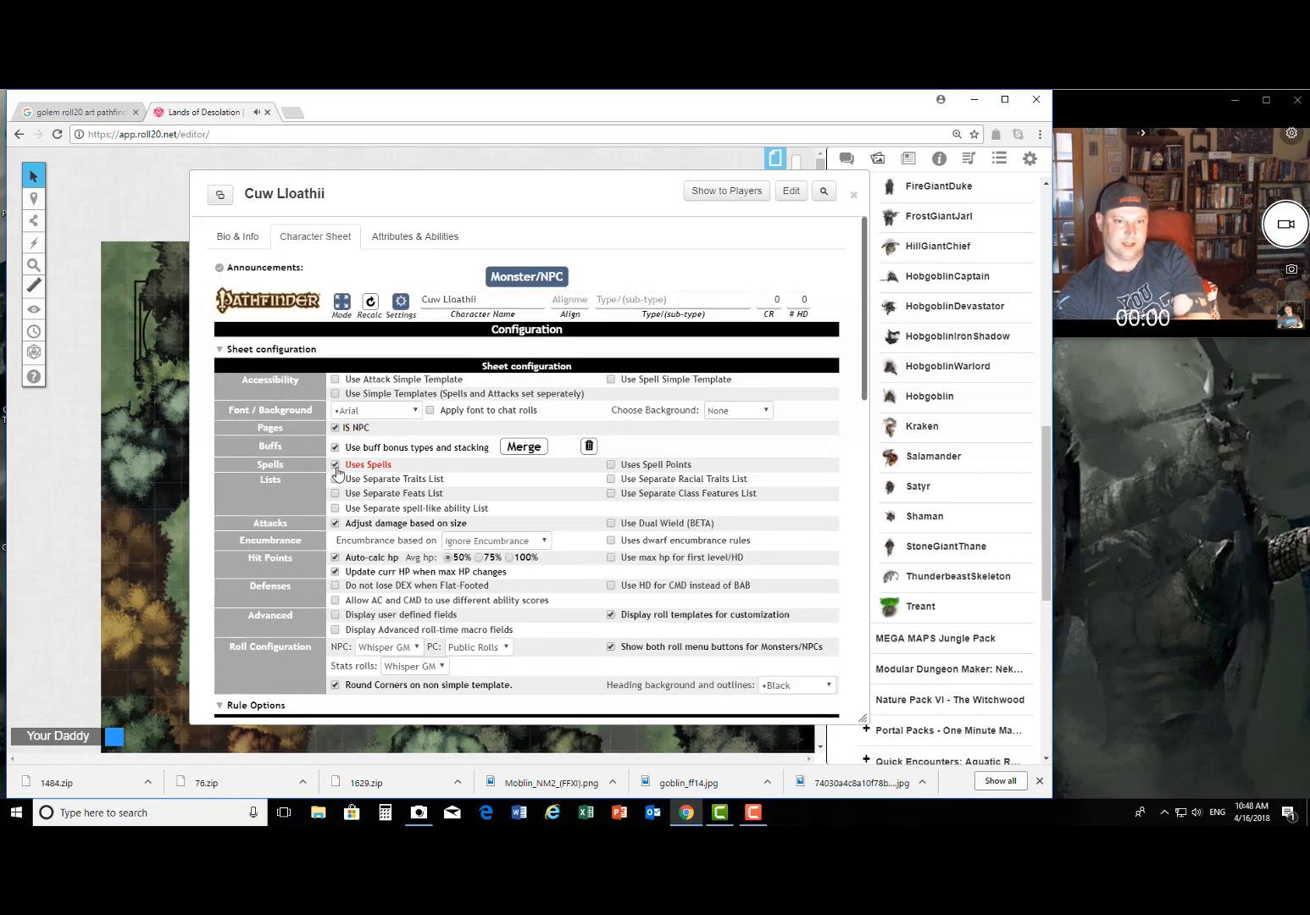
click(401, 303)
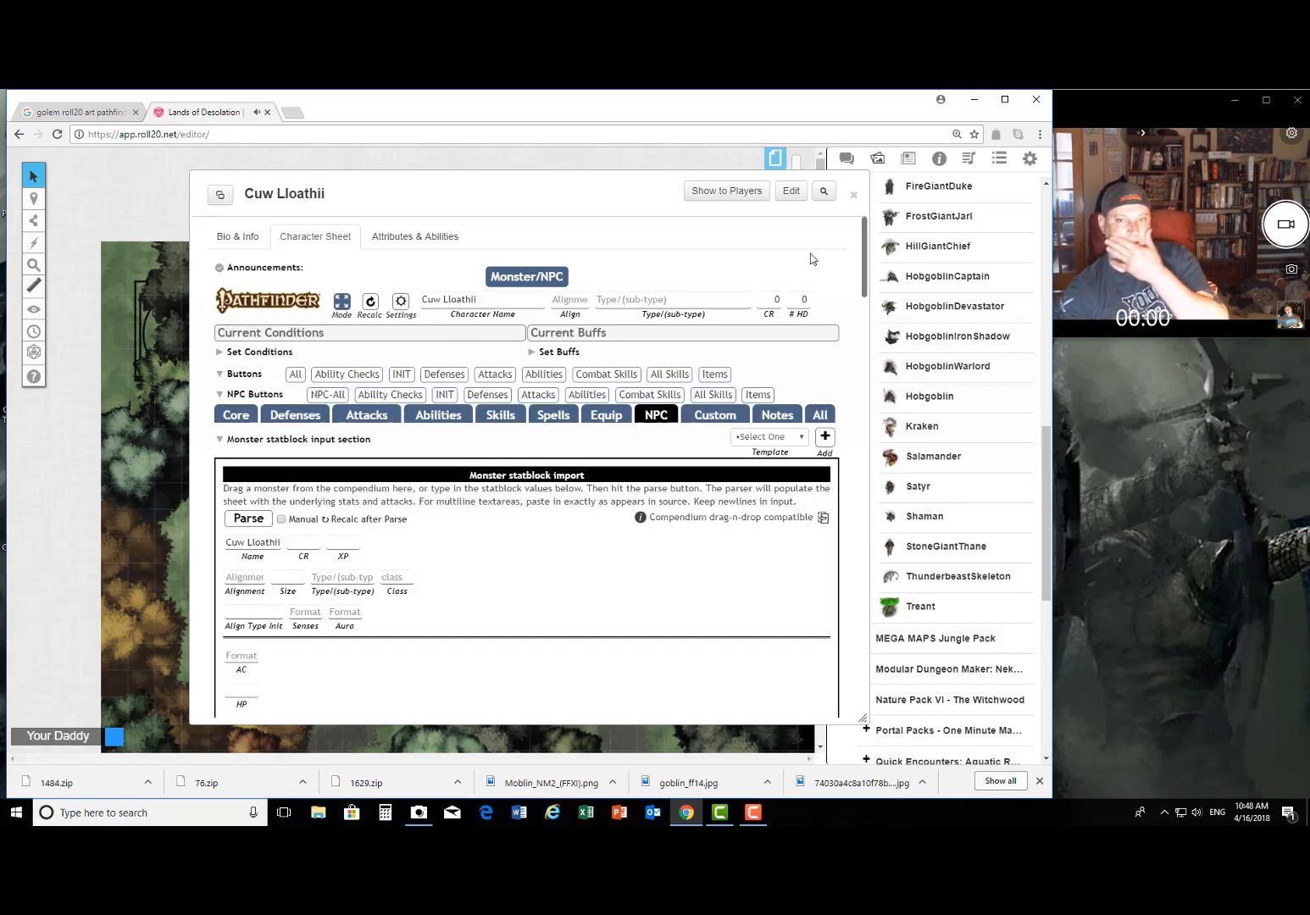
Step: Import the Hobgoblin bestiary entry from the compendium into the monster statblock section and parse it
click(939, 158)
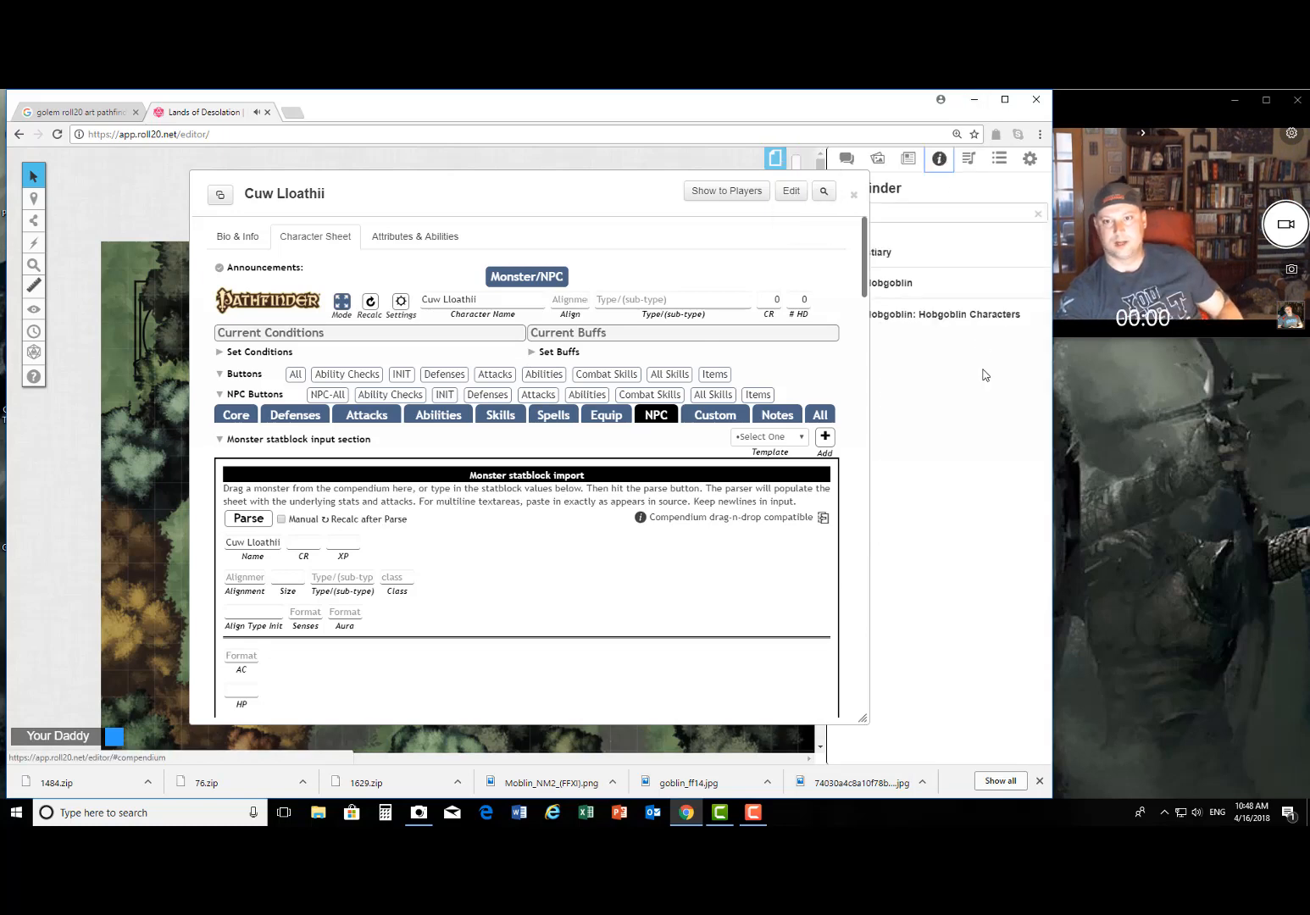
drag(642, 207, 580, 188)
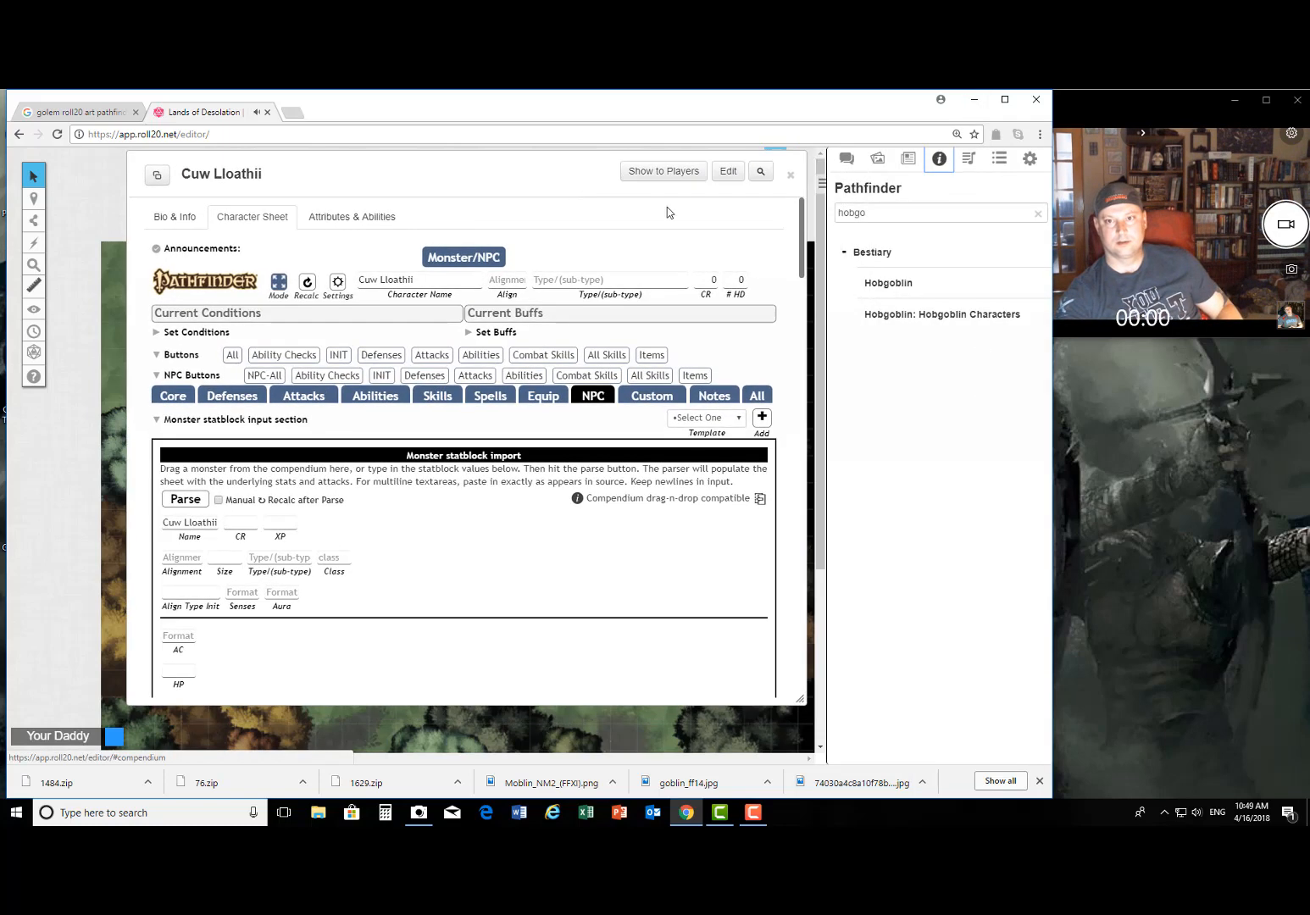
drag(936, 288, 472, 555)
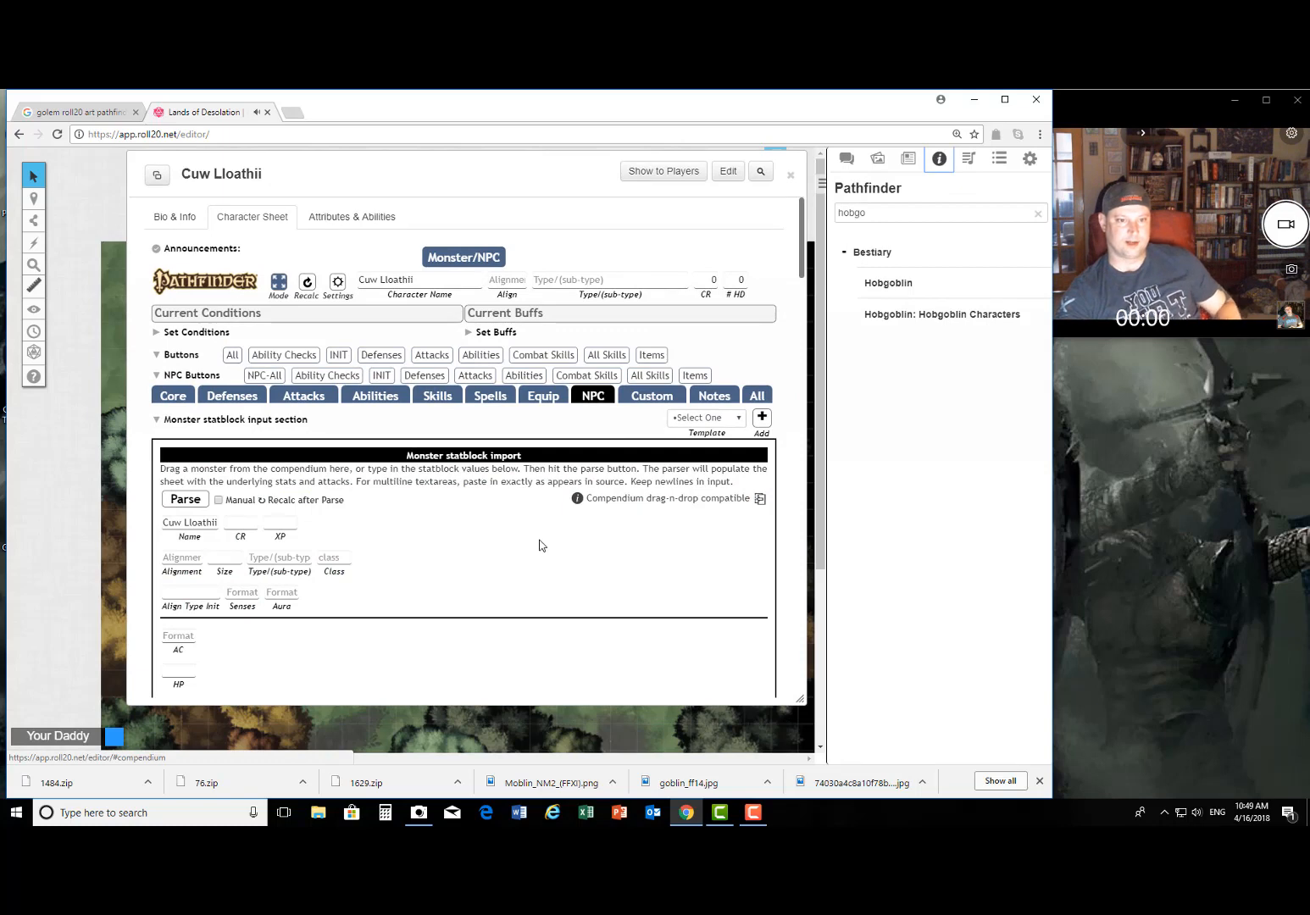
click(197, 500)
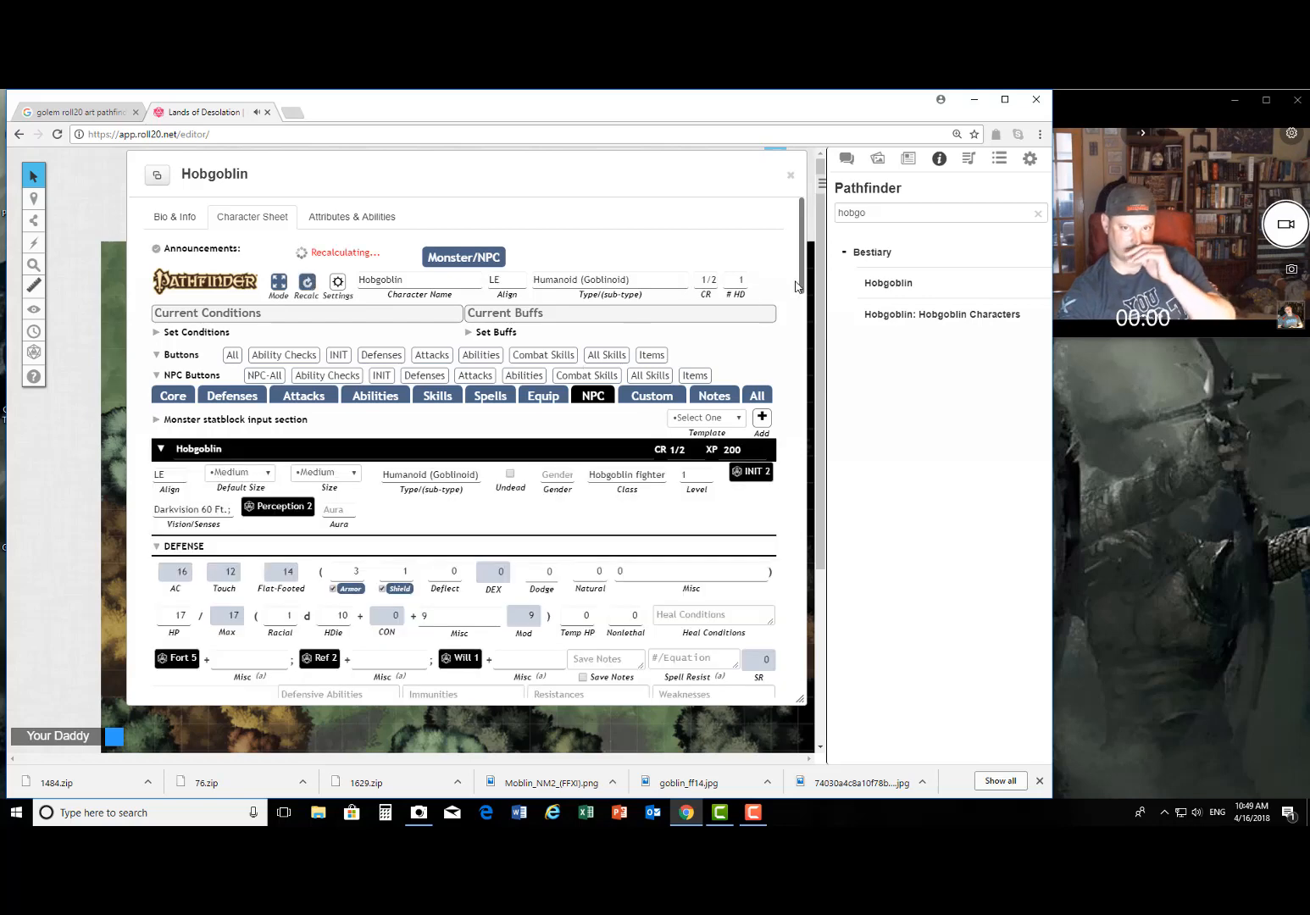
Step: Set the Hobgoblin's number of hit dice to 5 and add the Advanced template
click(739, 277)
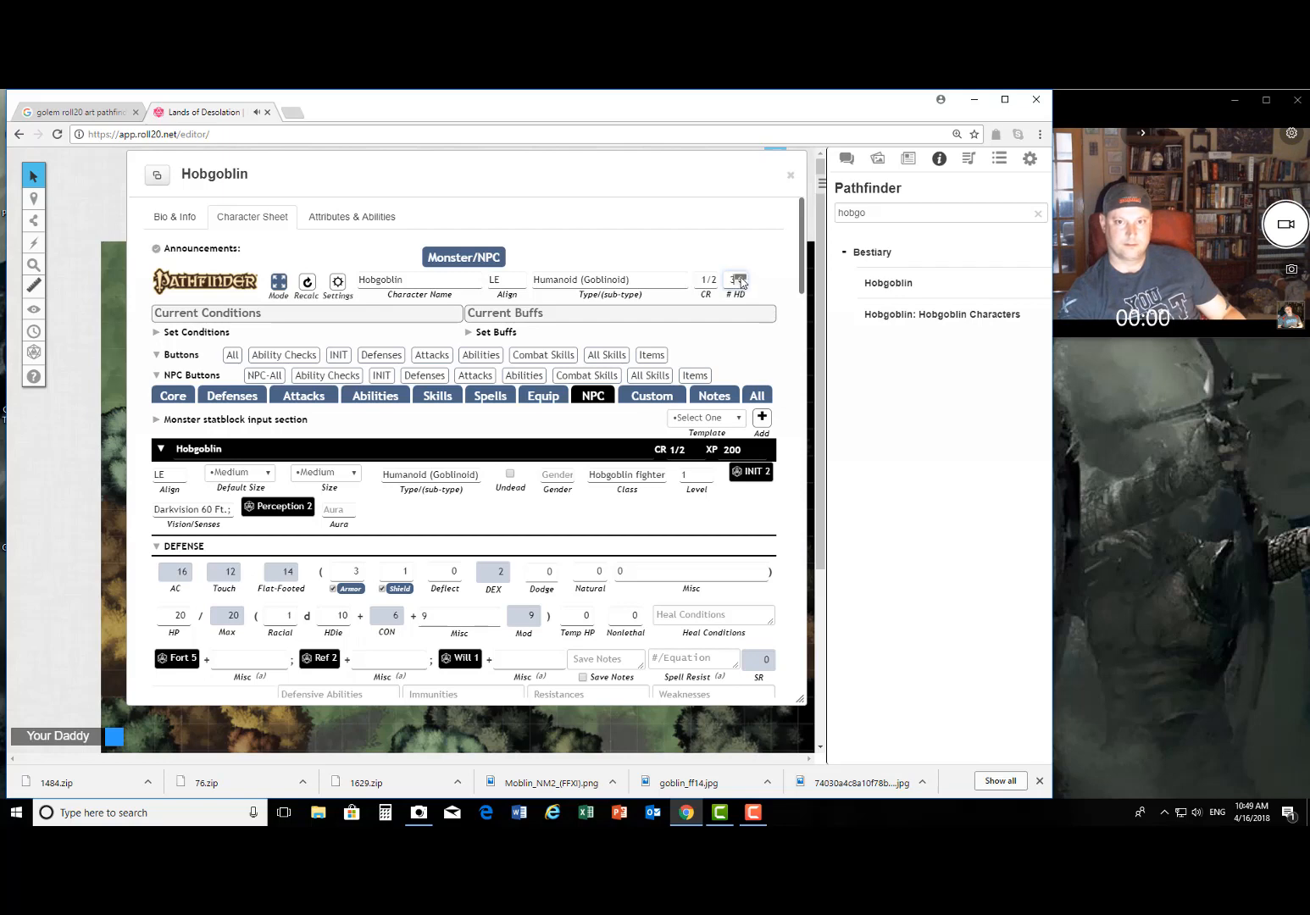
click(739, 278)
click(739, 419)
click(718, 496)
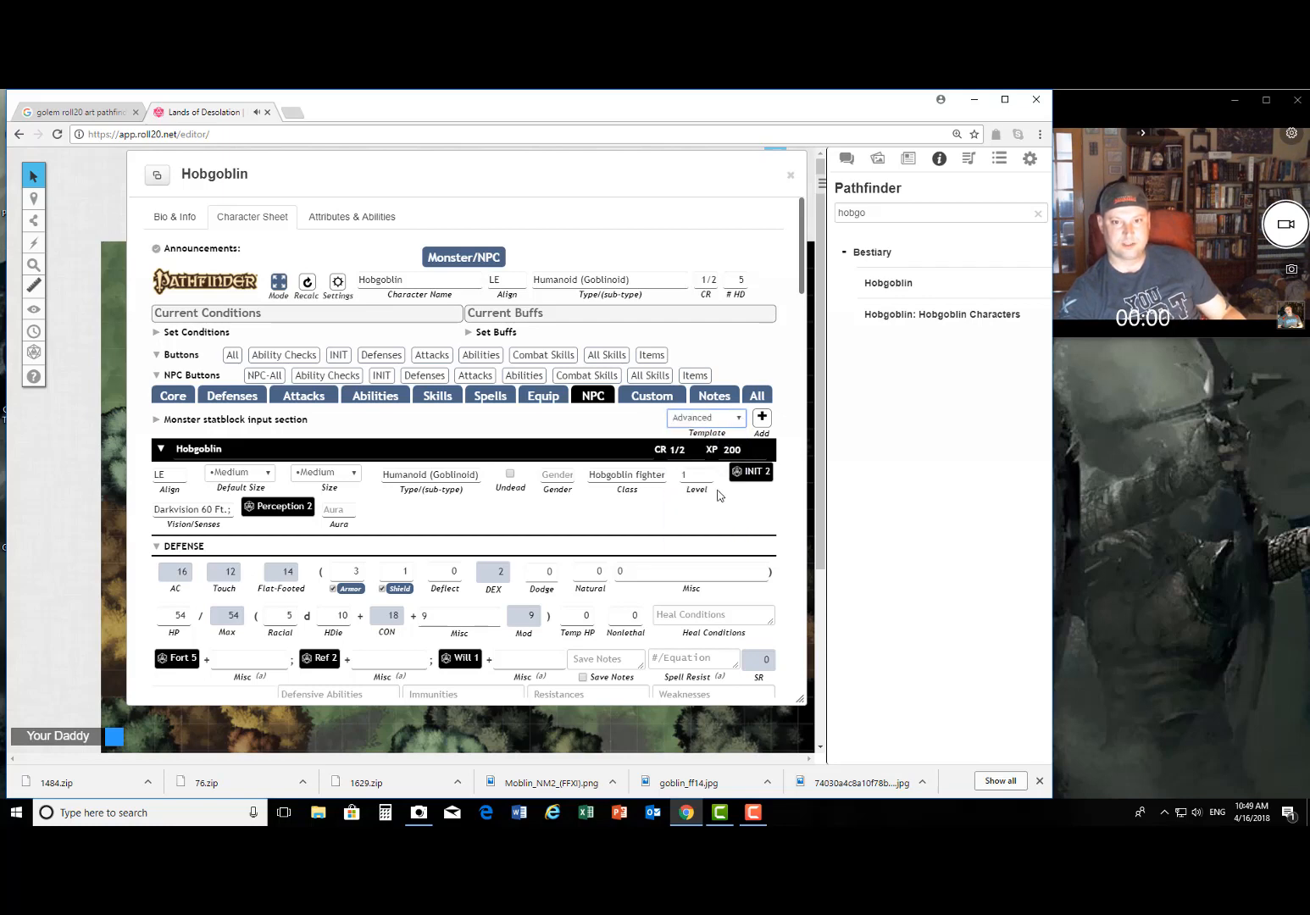
click(763, 418)
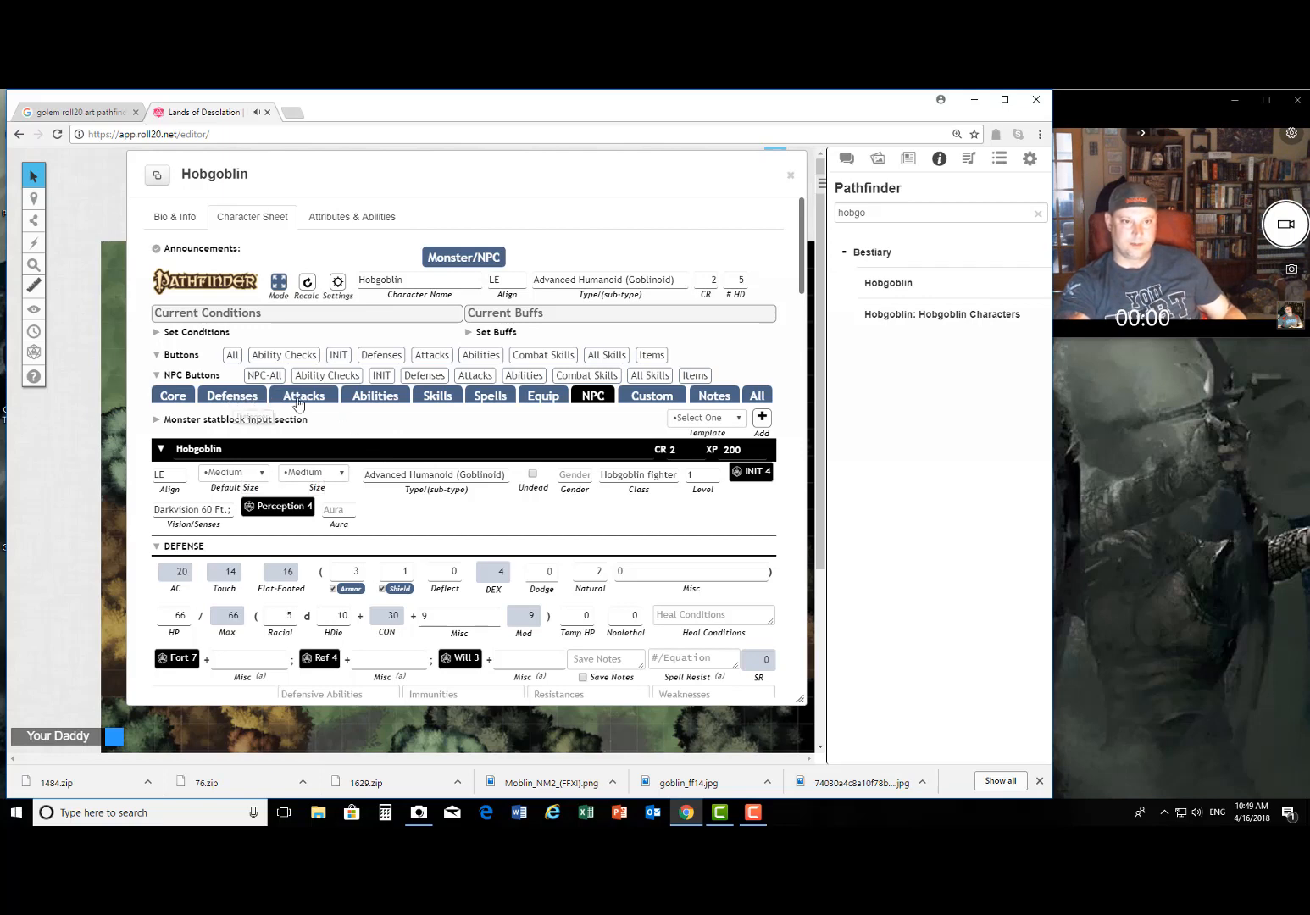
Step: Set the Hobgoblin's base Charisma score to 18 in the core ability scores
click(367, 398)
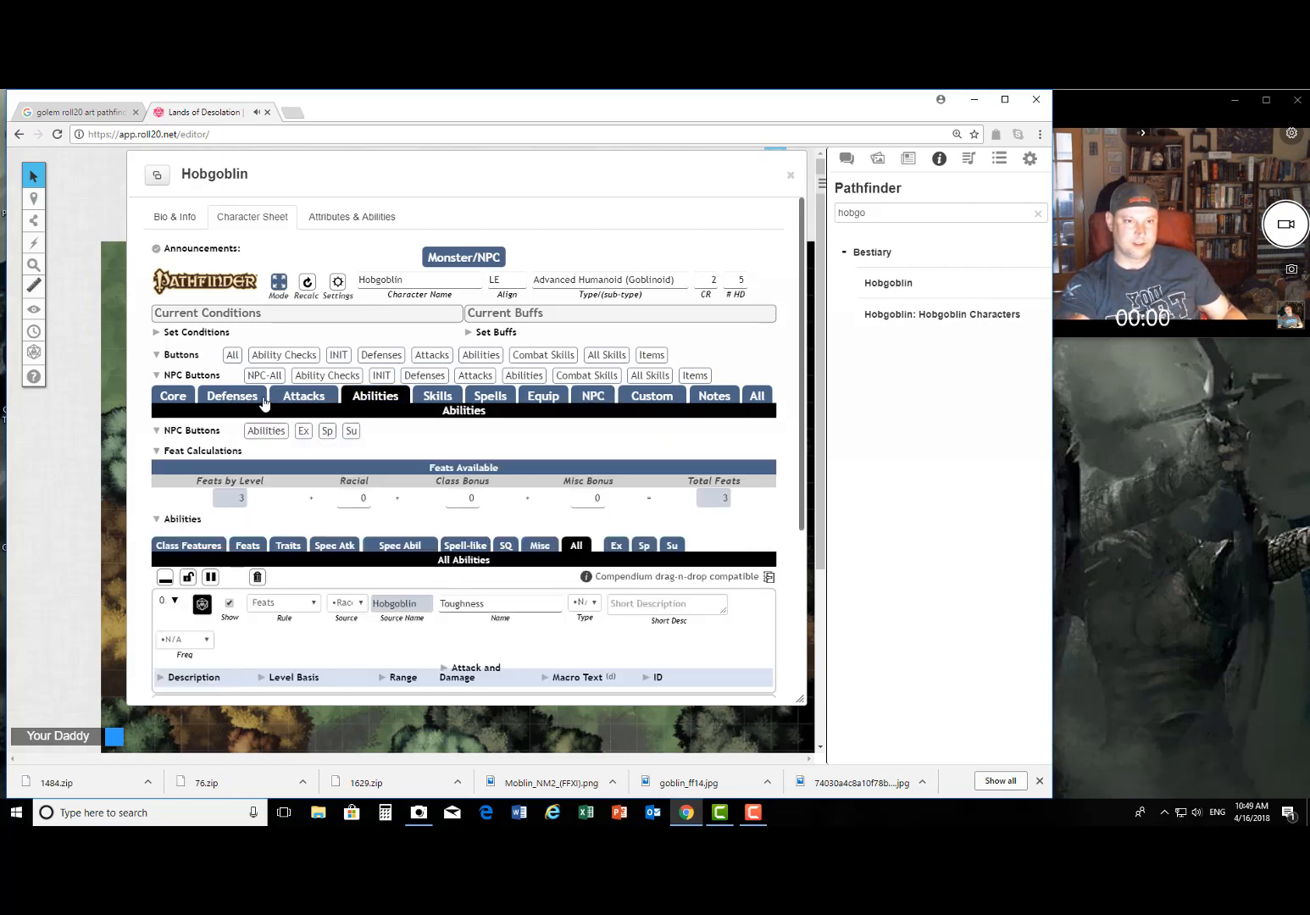
click(175, 396)
scroll(354, 425, down, 2)
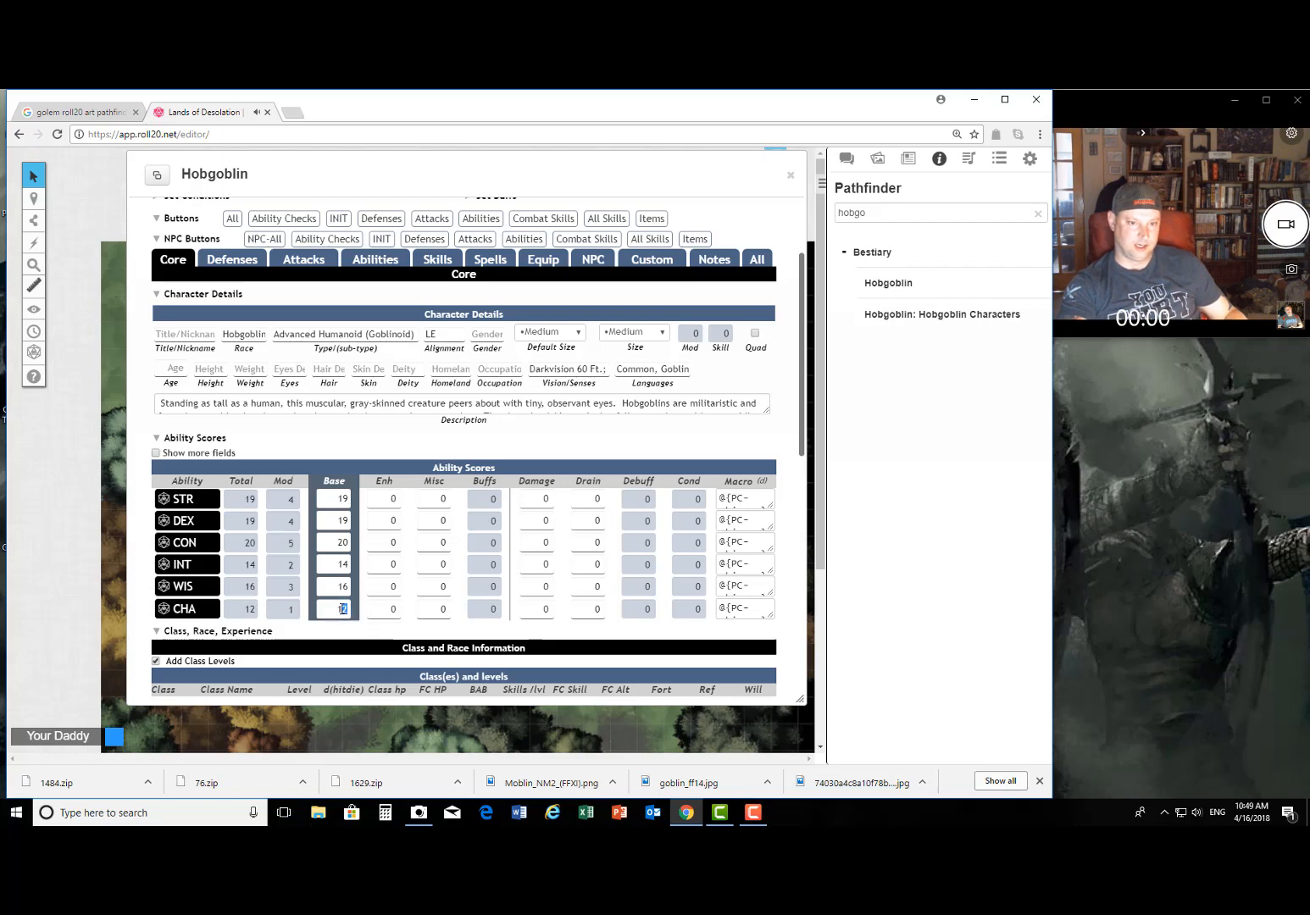
text(18)
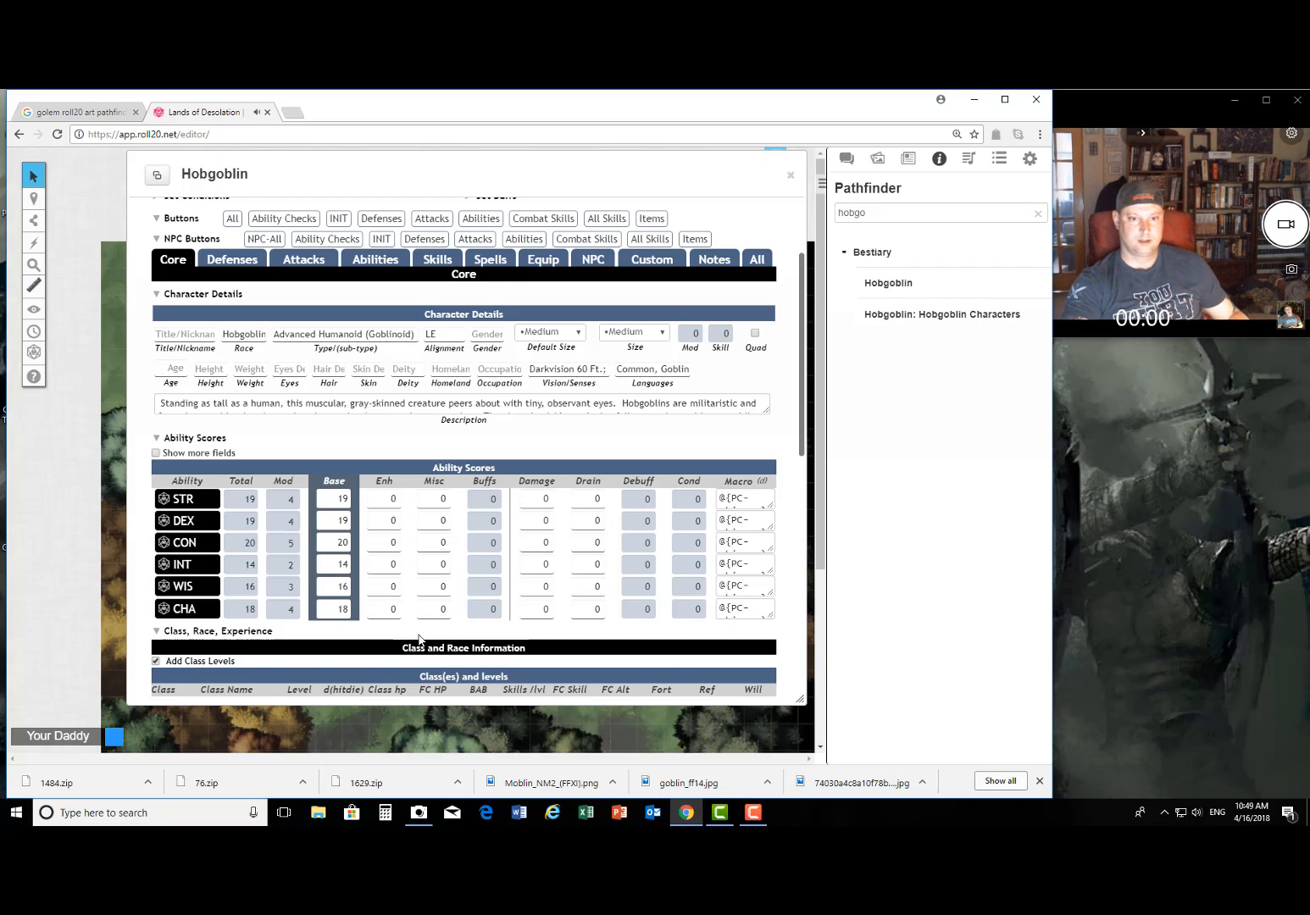
Step: Sync the Hobgoblin's spellcasting to the 1st Class and set its base caster level to 5
scroll(428, 396, up, 3)
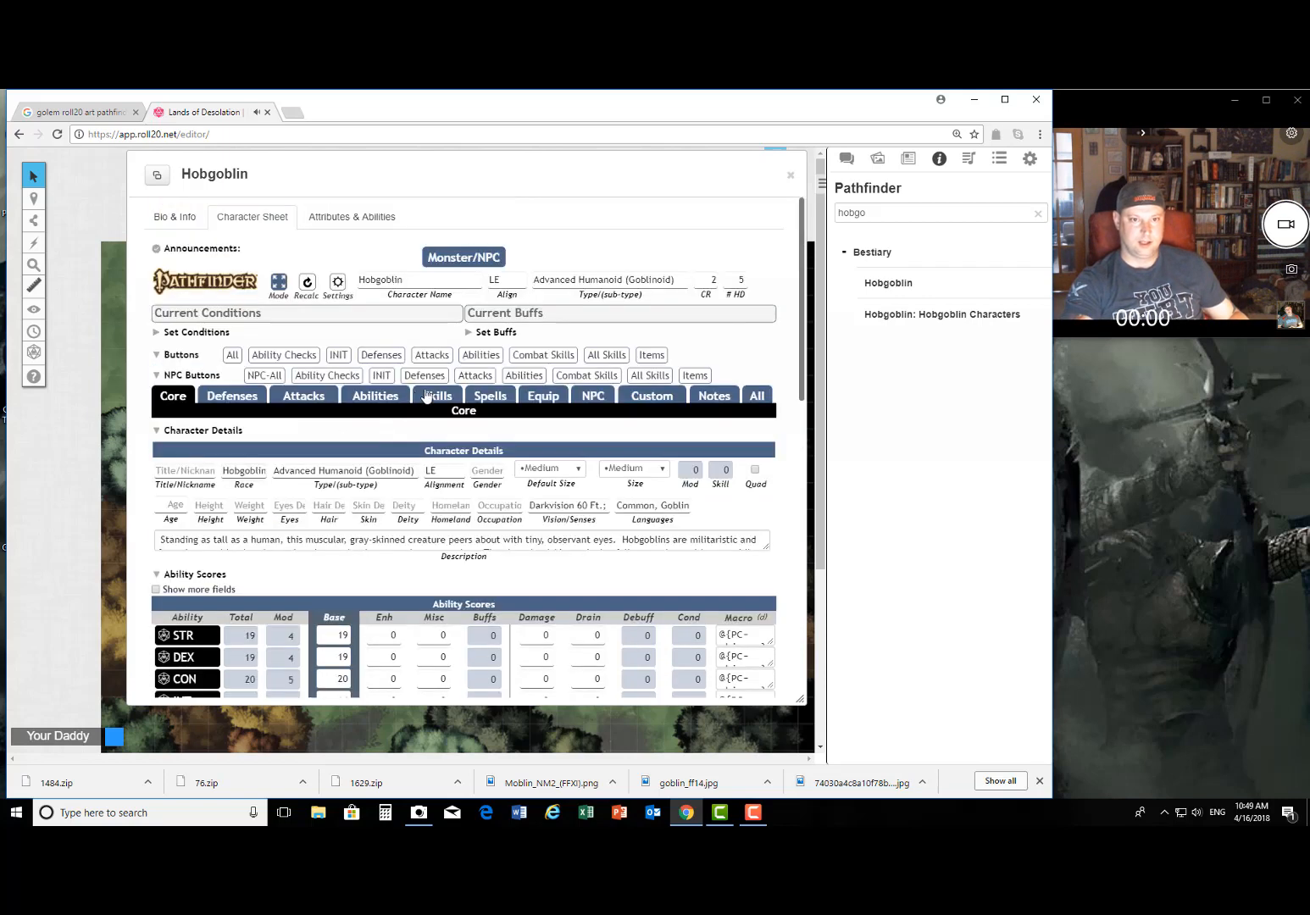
click(487, 400)
scroll(407, 379, down, 3)
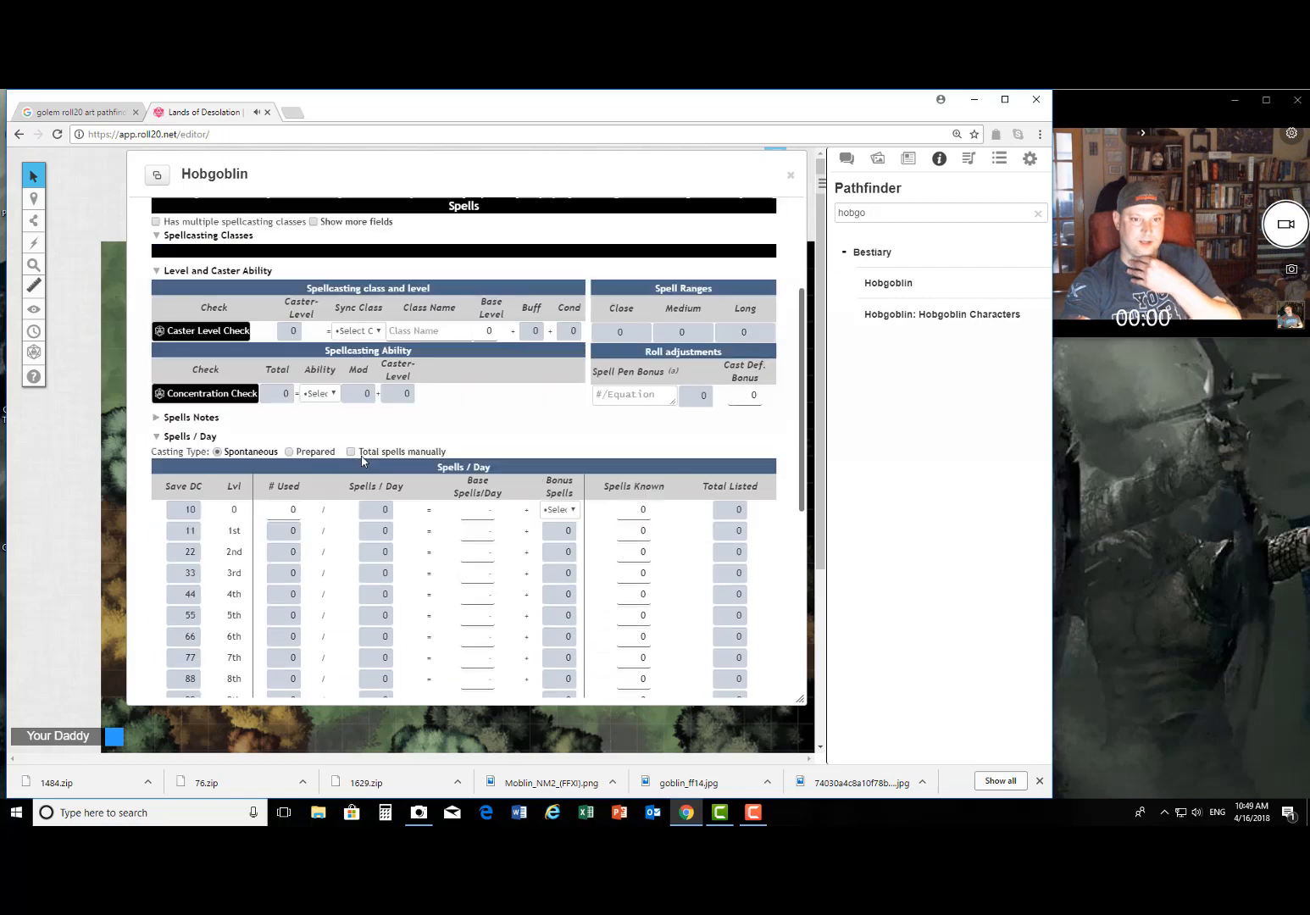
click(358, 330)
click(386, 351)
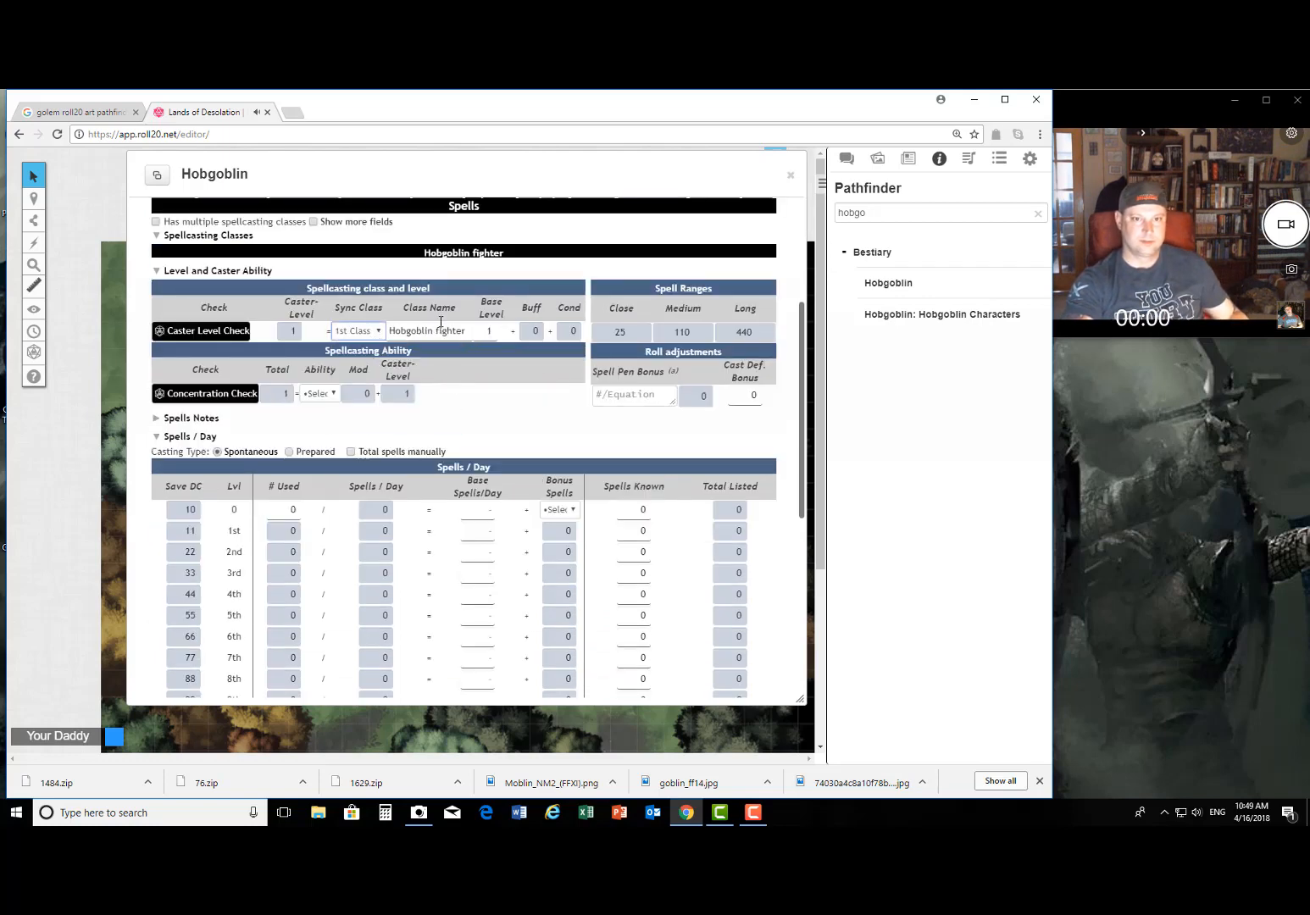
click(490, 329)
click(490, 329)
click(490, 328)
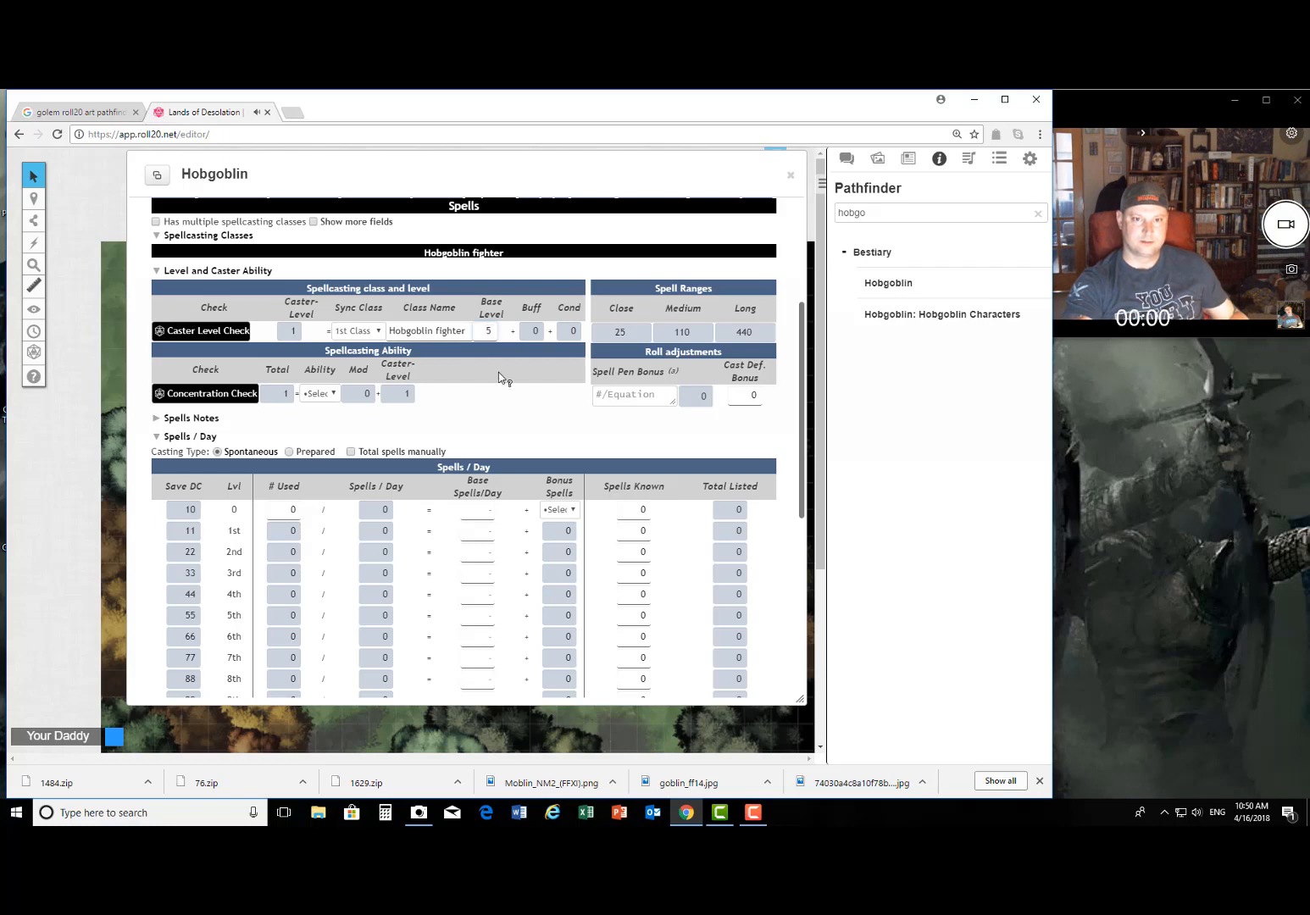
Step: Base bonus spells on CHA and set base spells per day to 4, 4, 3 and 2 for spell levels 0 through 3
scroll(508, 437, down, 3)
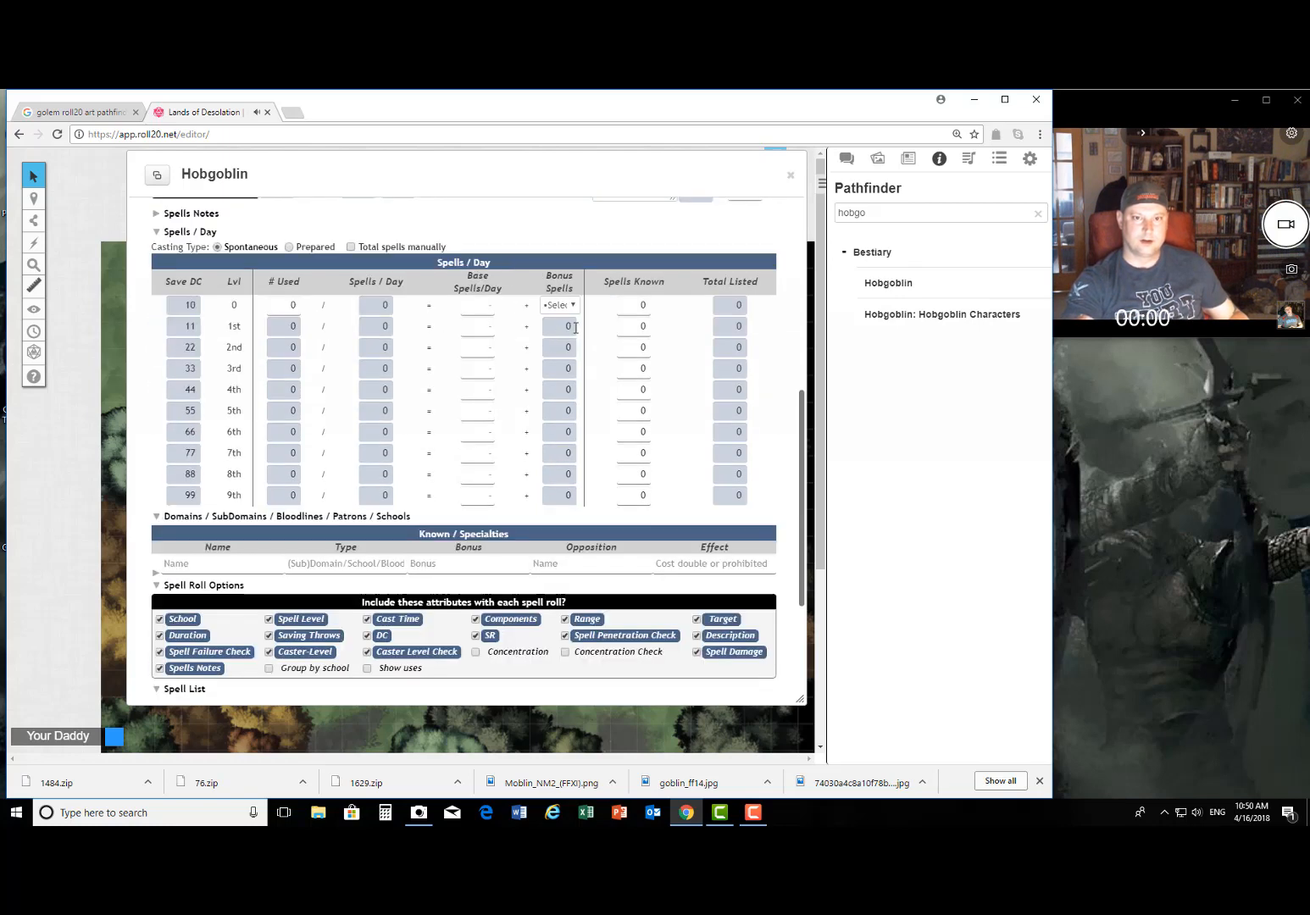
click(564, 307)
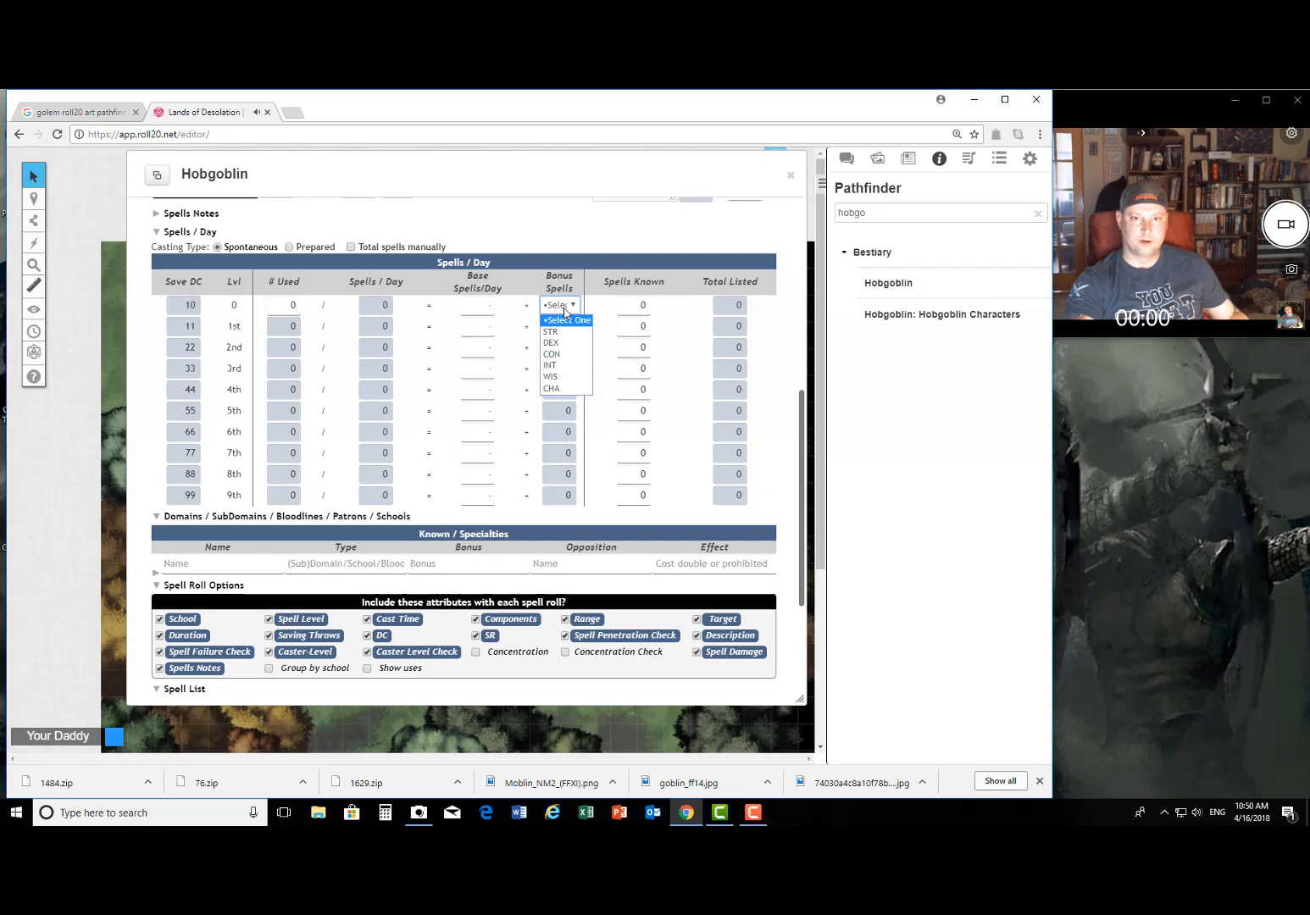
click(576, 390)
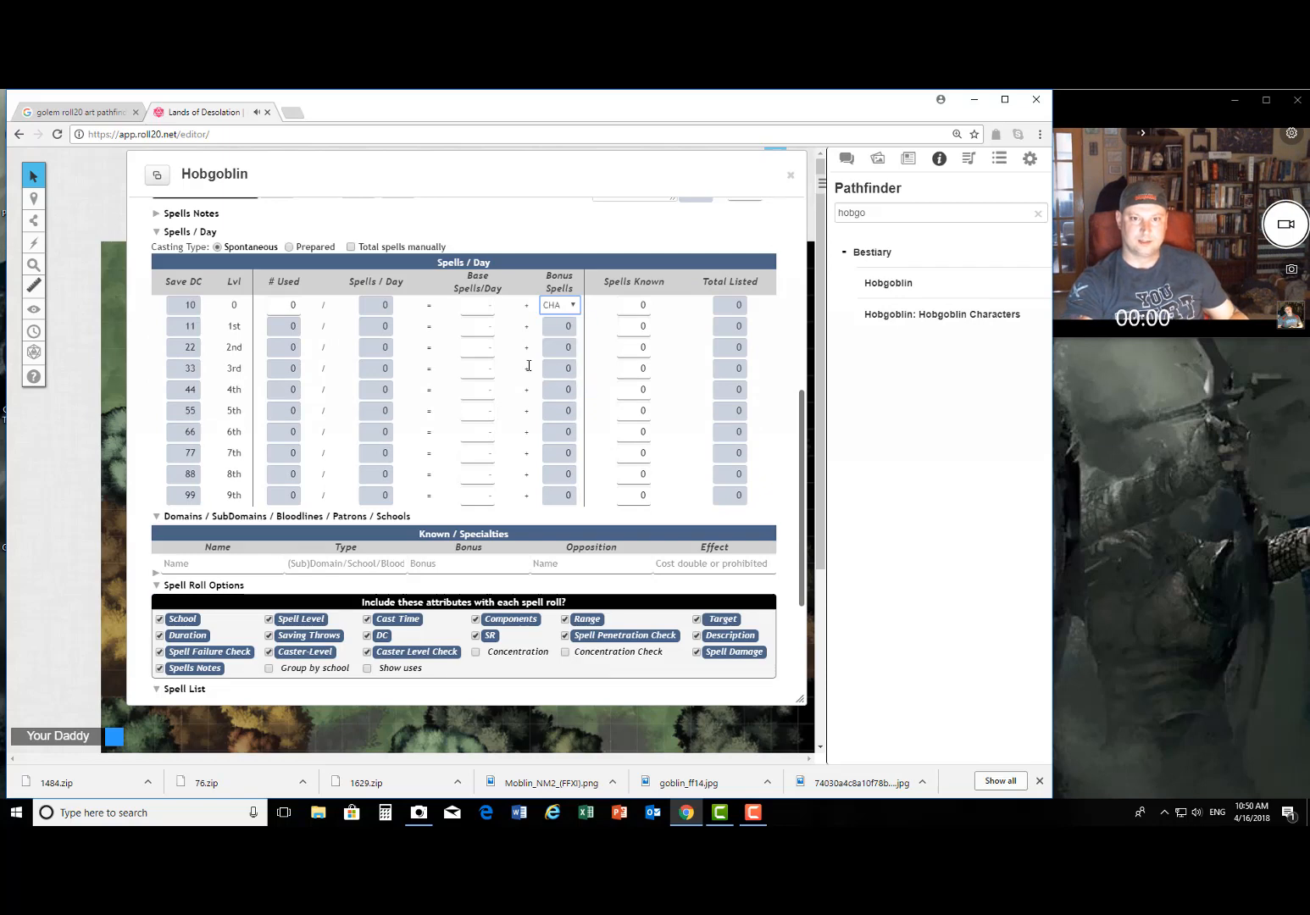
click(483, 304)
text(4)
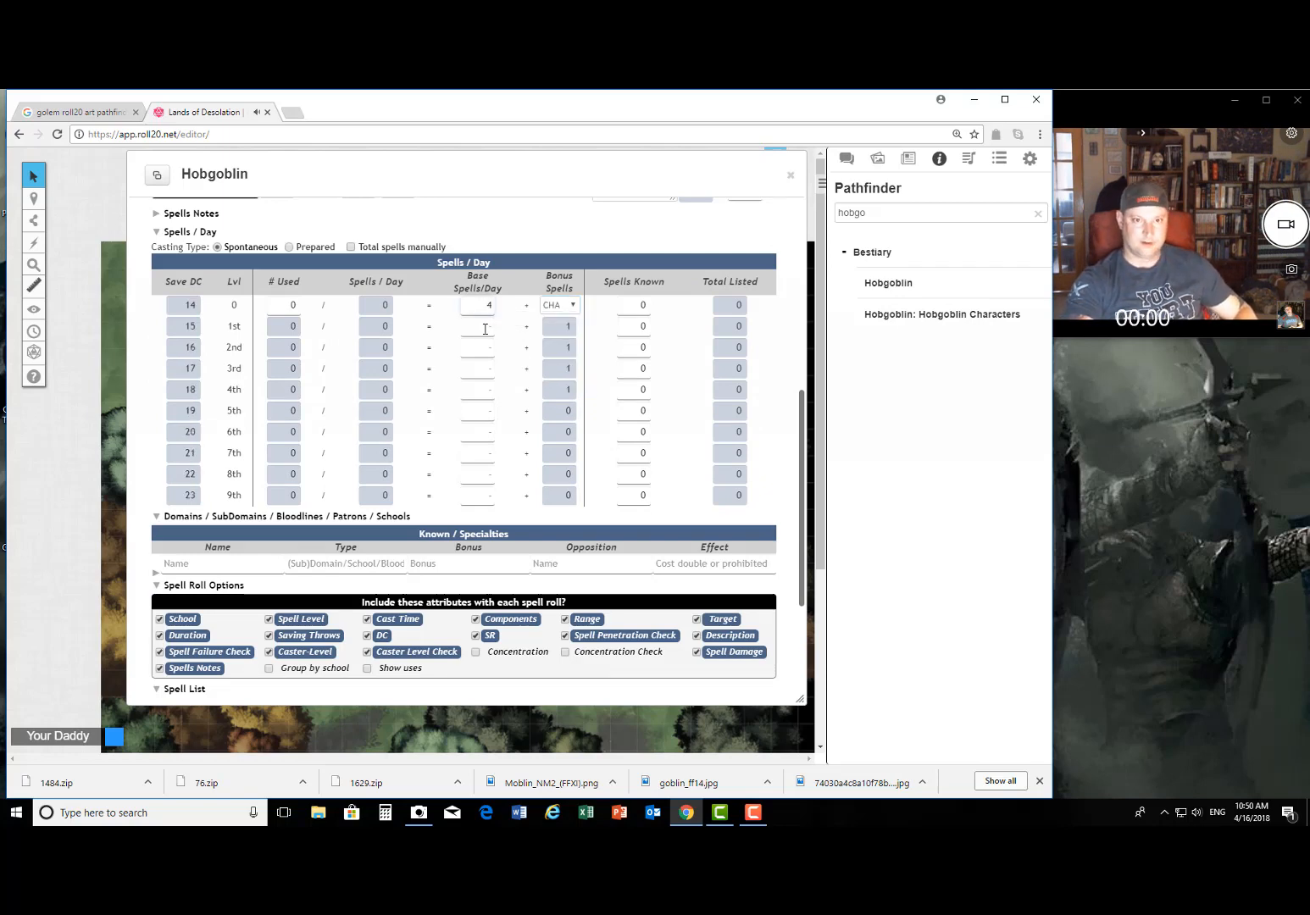
click(485, 329)
text(4)
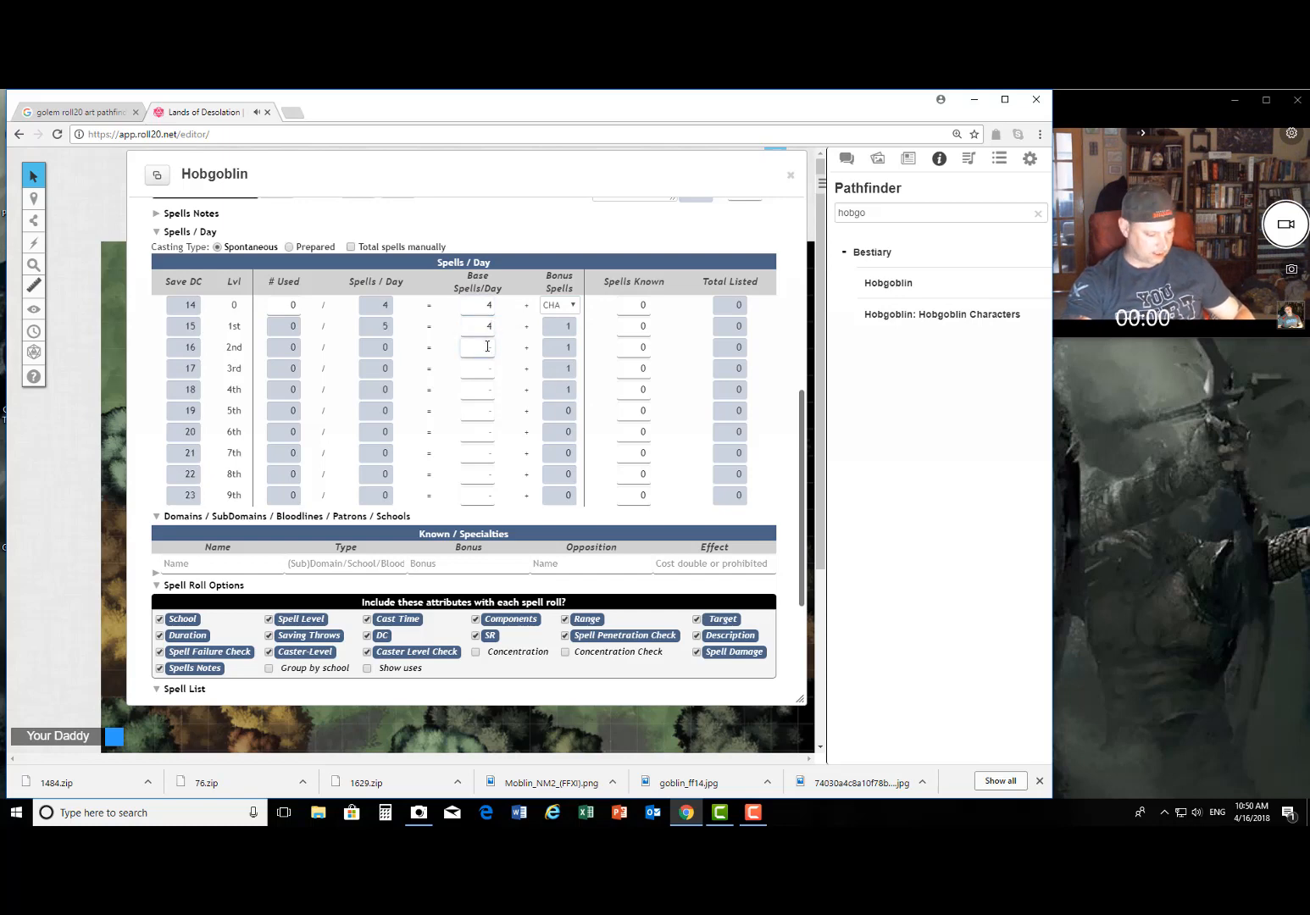
click(491, 368)
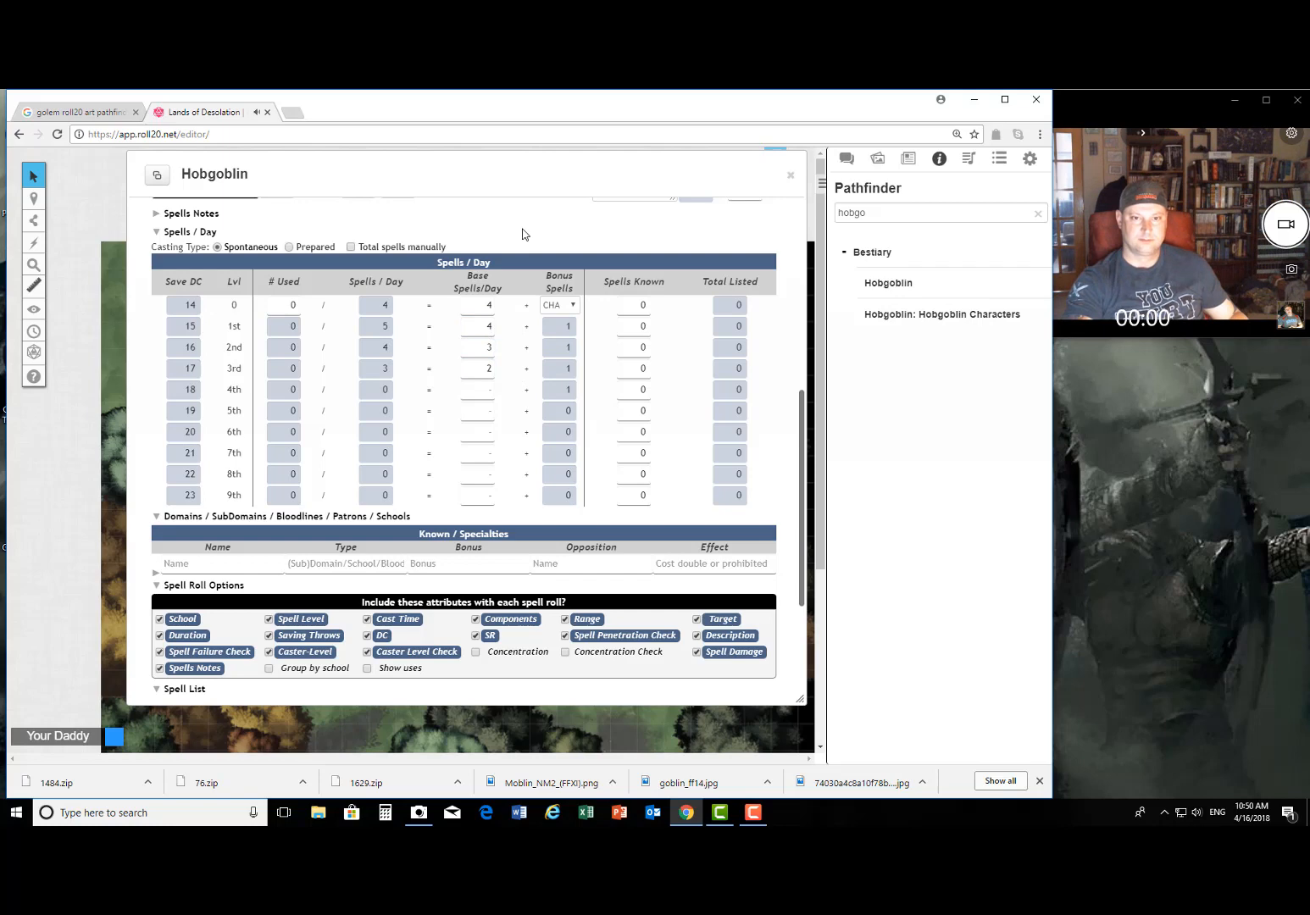
Step: Search the Pathfinder compendium for "lightn" to find lightning spells
scroll(428, 371, down, 5)
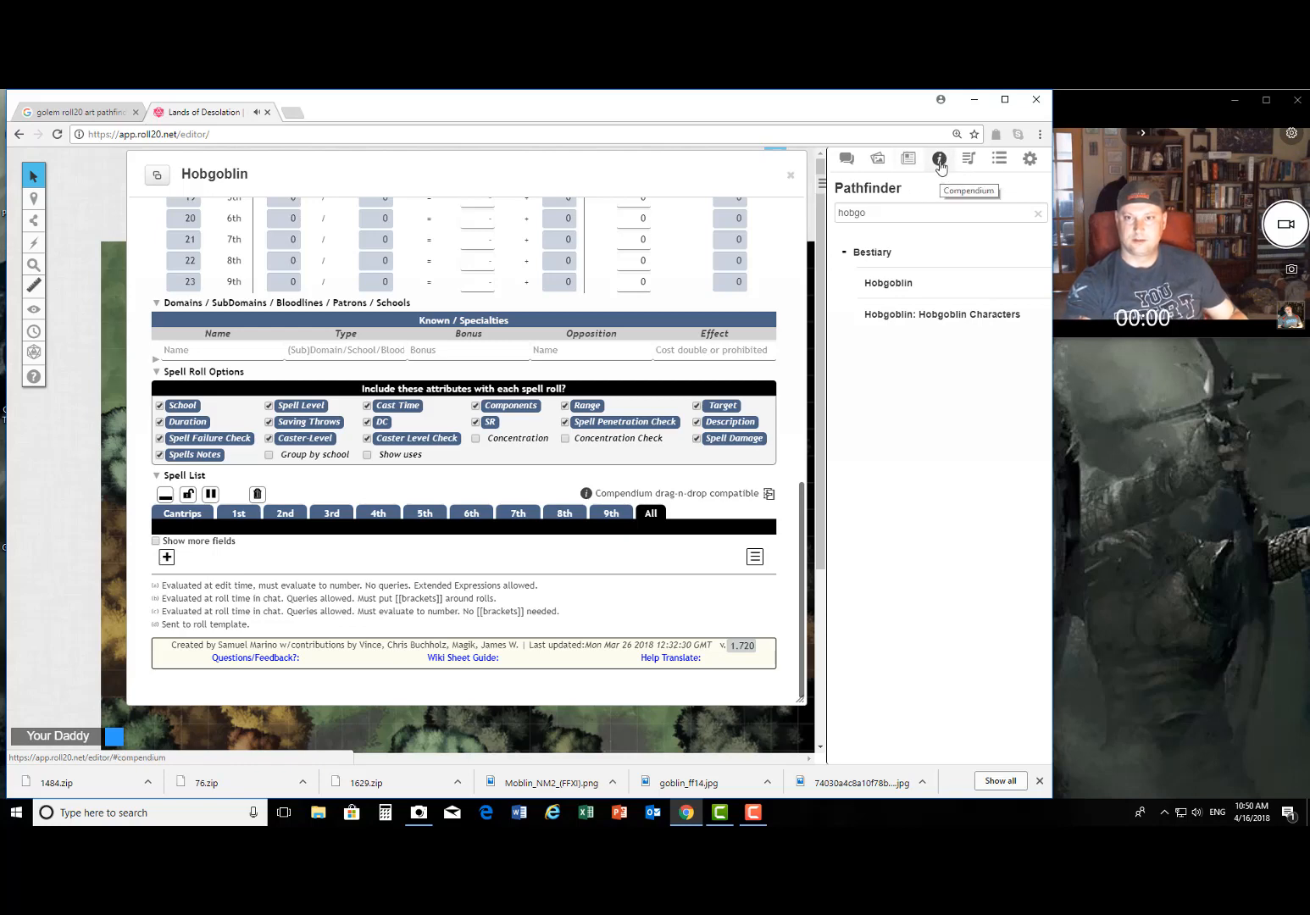
double_click(854, 212)
key(BackSpace)
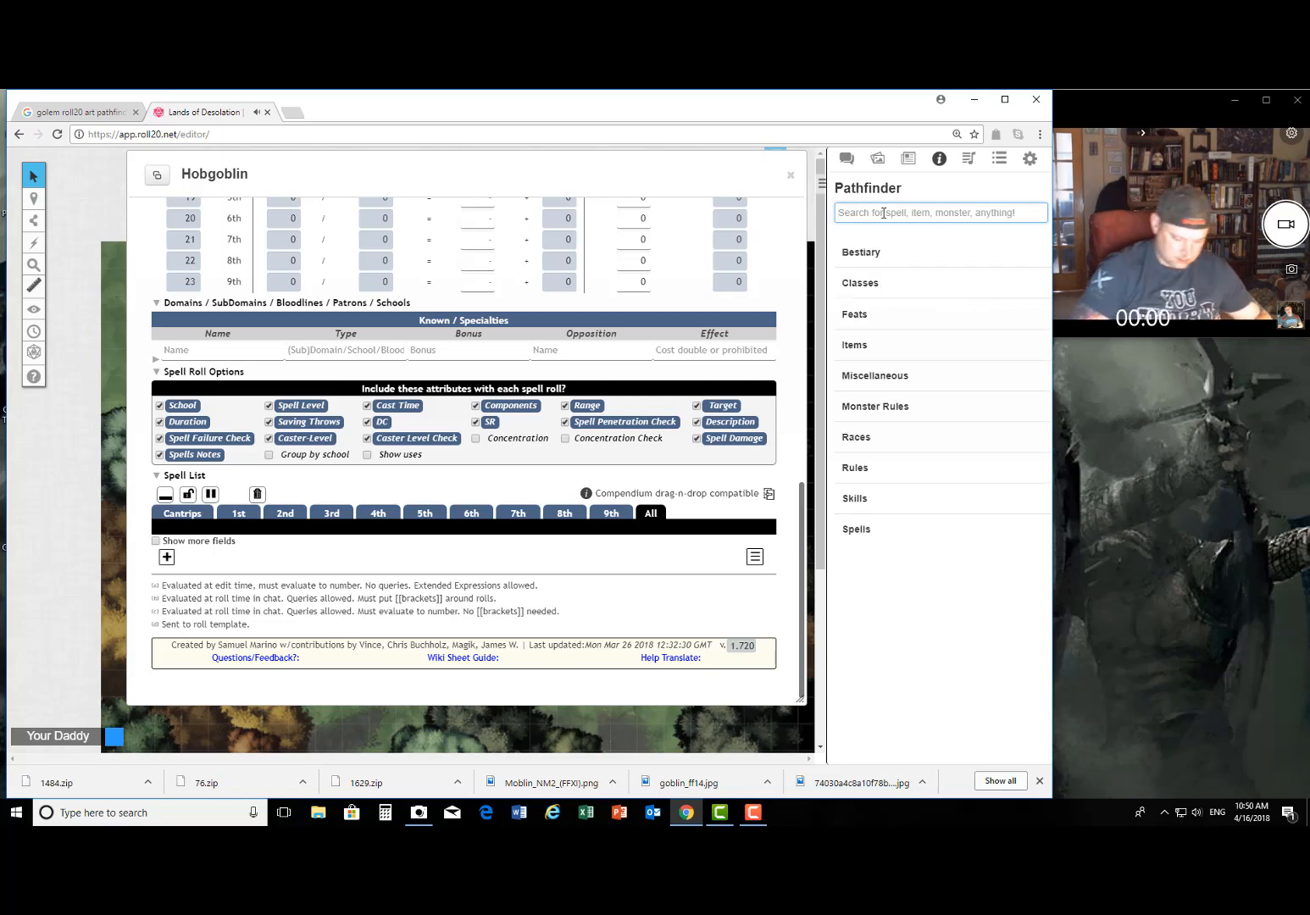
text(iightening)
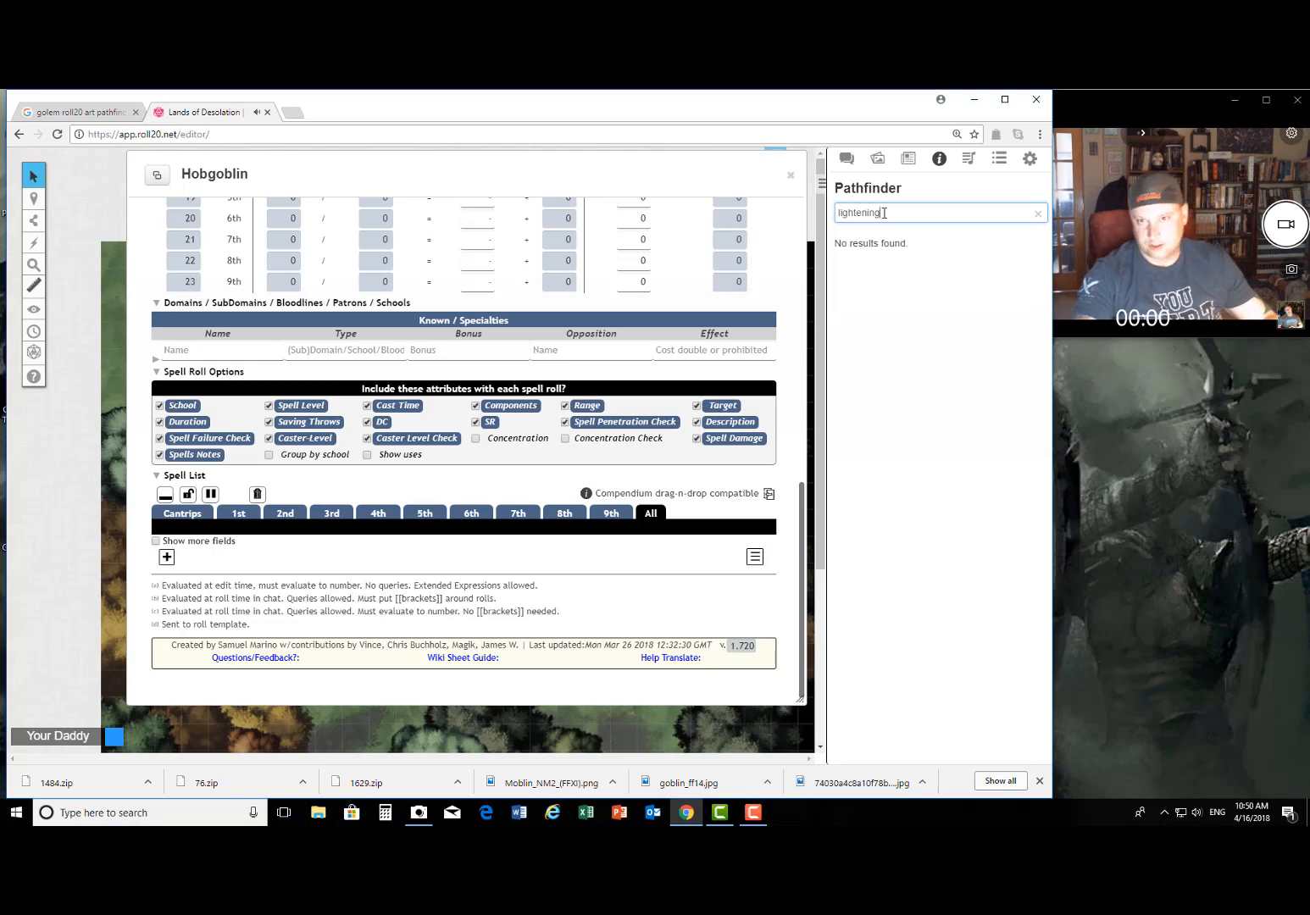
key(BackSpace)
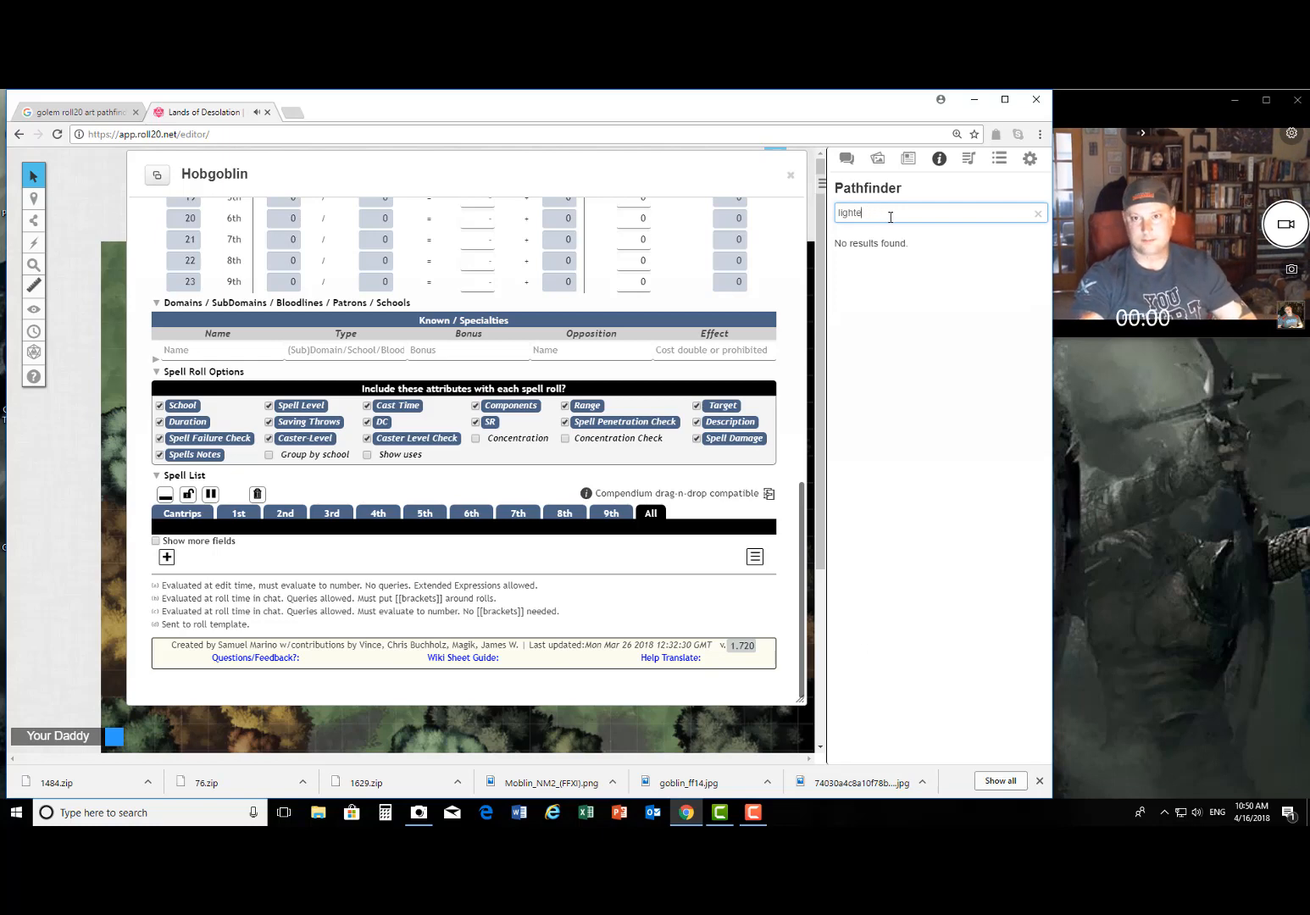
key(BackSpace)
text(n)
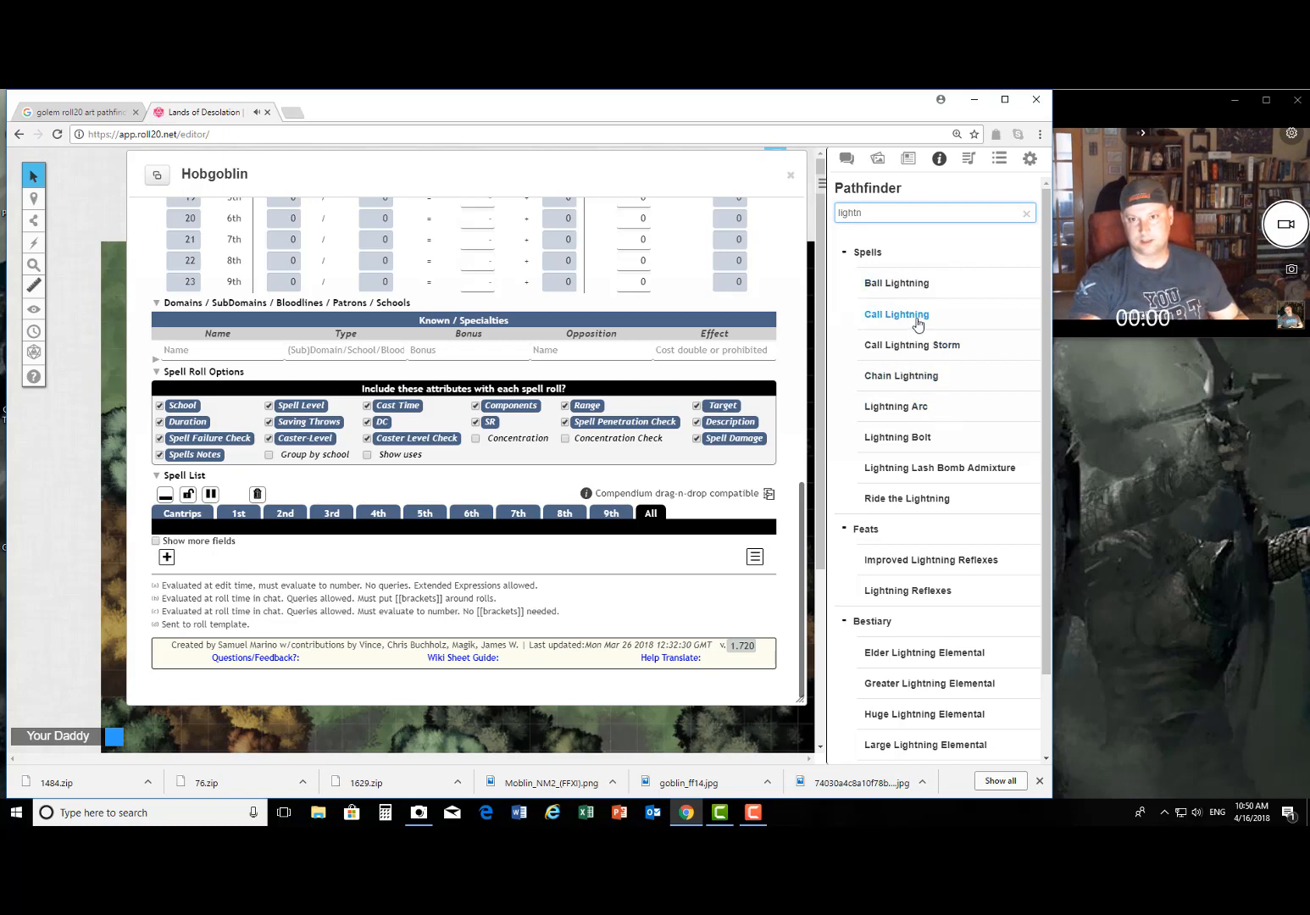
Step: Add a new entry to the Hobgoblin's 3rd-level spell list and fill it with Lightning Bolt from the compendium
click(326, 515)
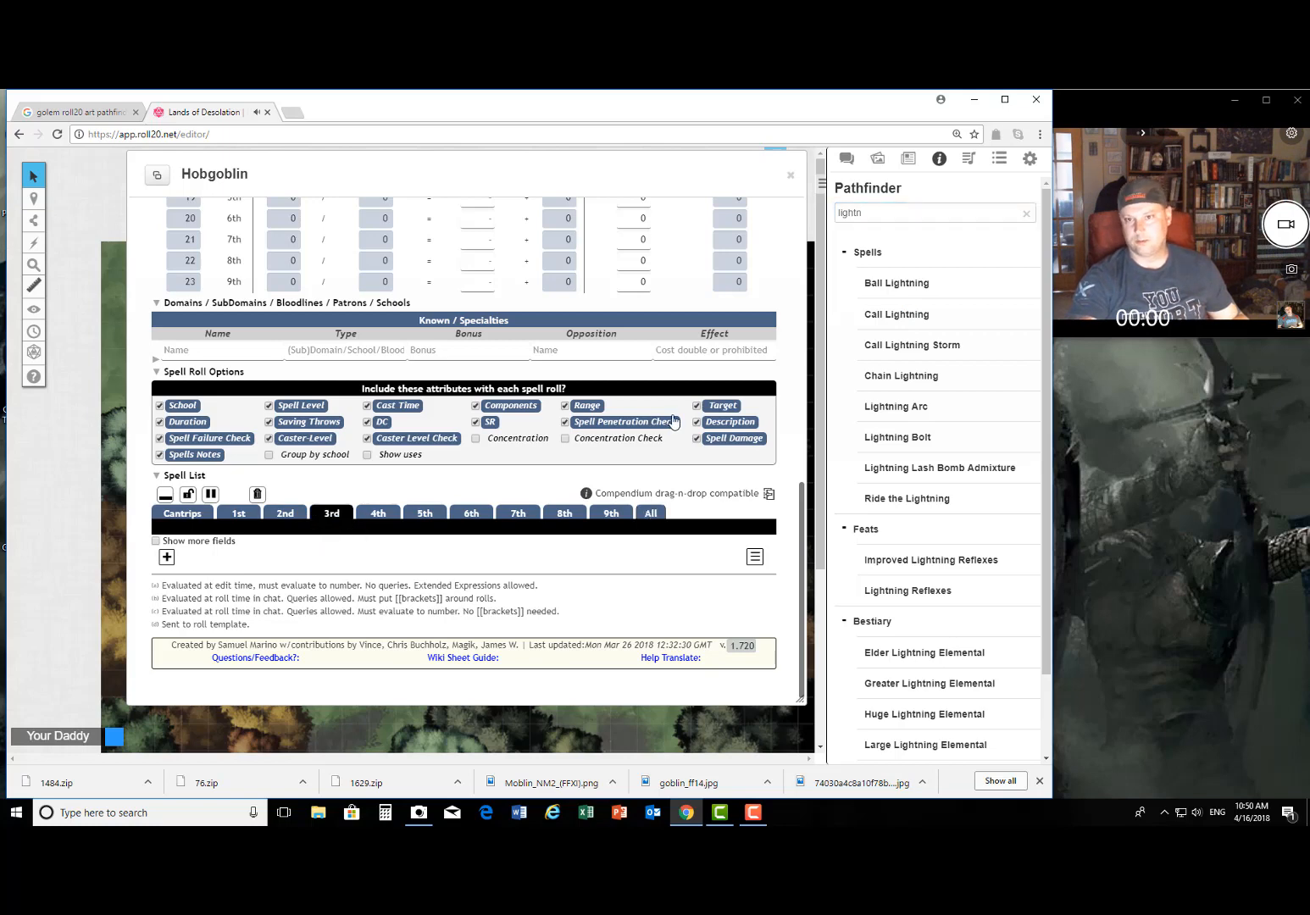
click(167, 557)
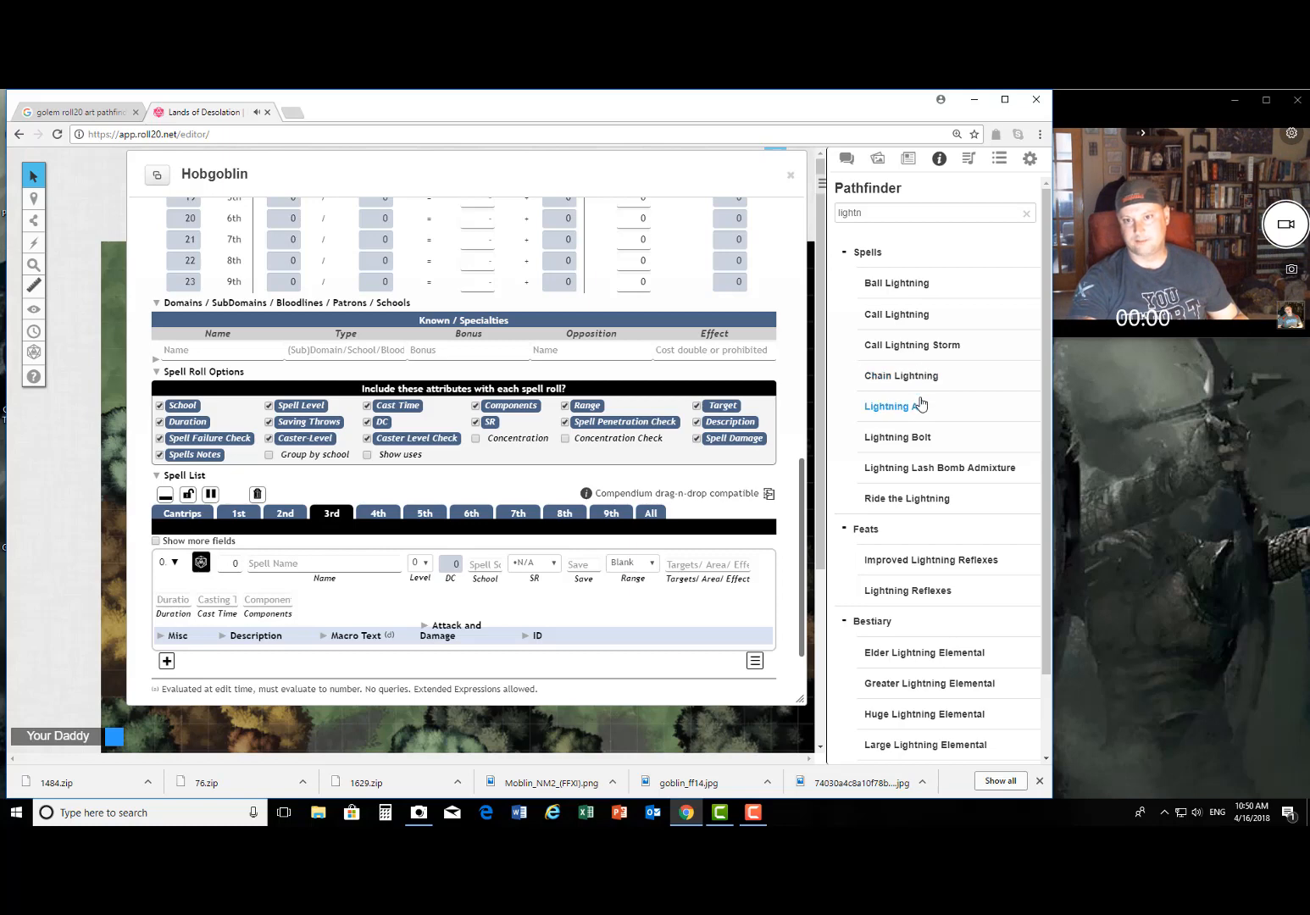
drag(922, 438, 556, 579)
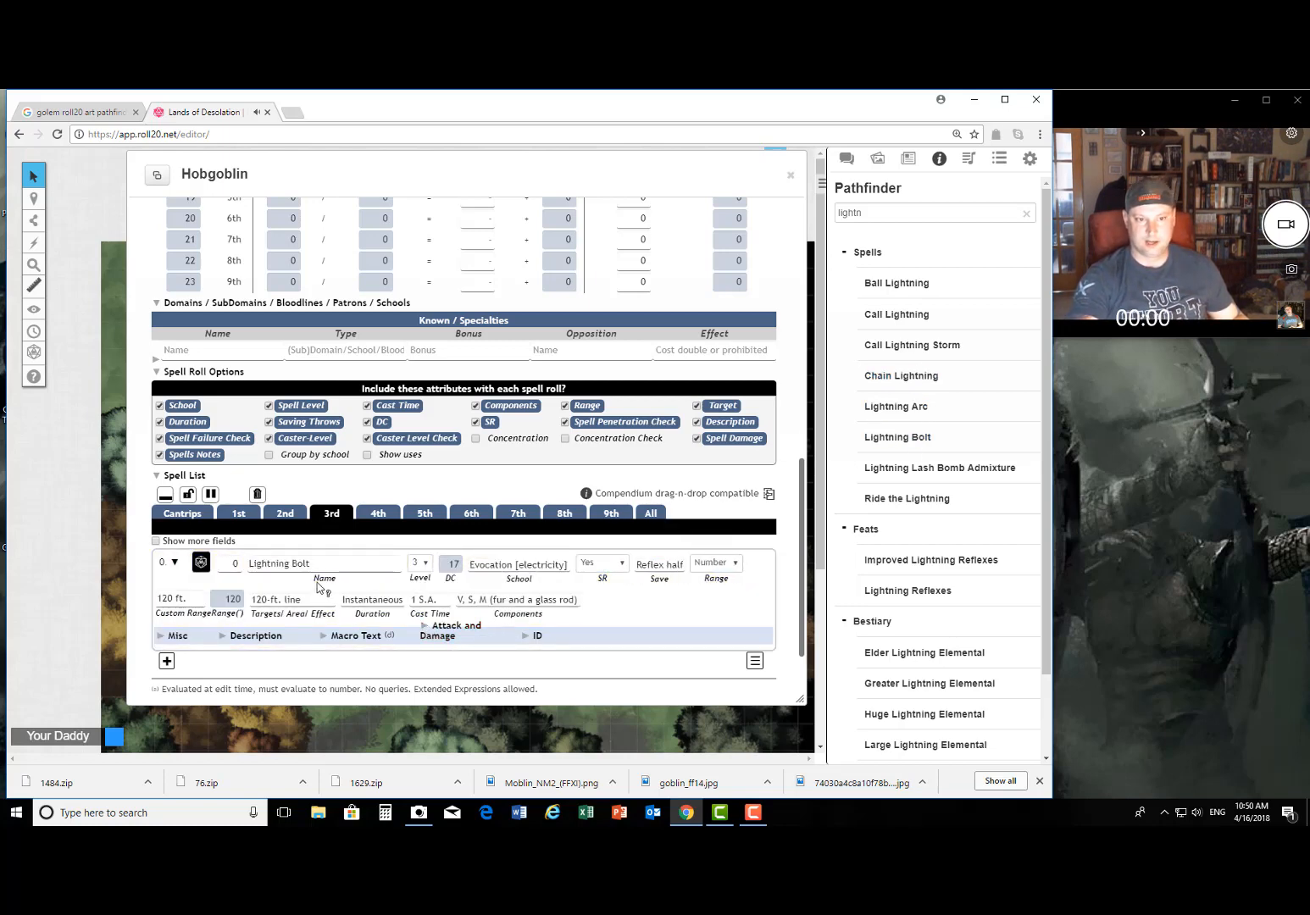
Step: Set Lightning Bolt's damage to [[5d6]] and test the spell's roll in the chat
click(424, 632)
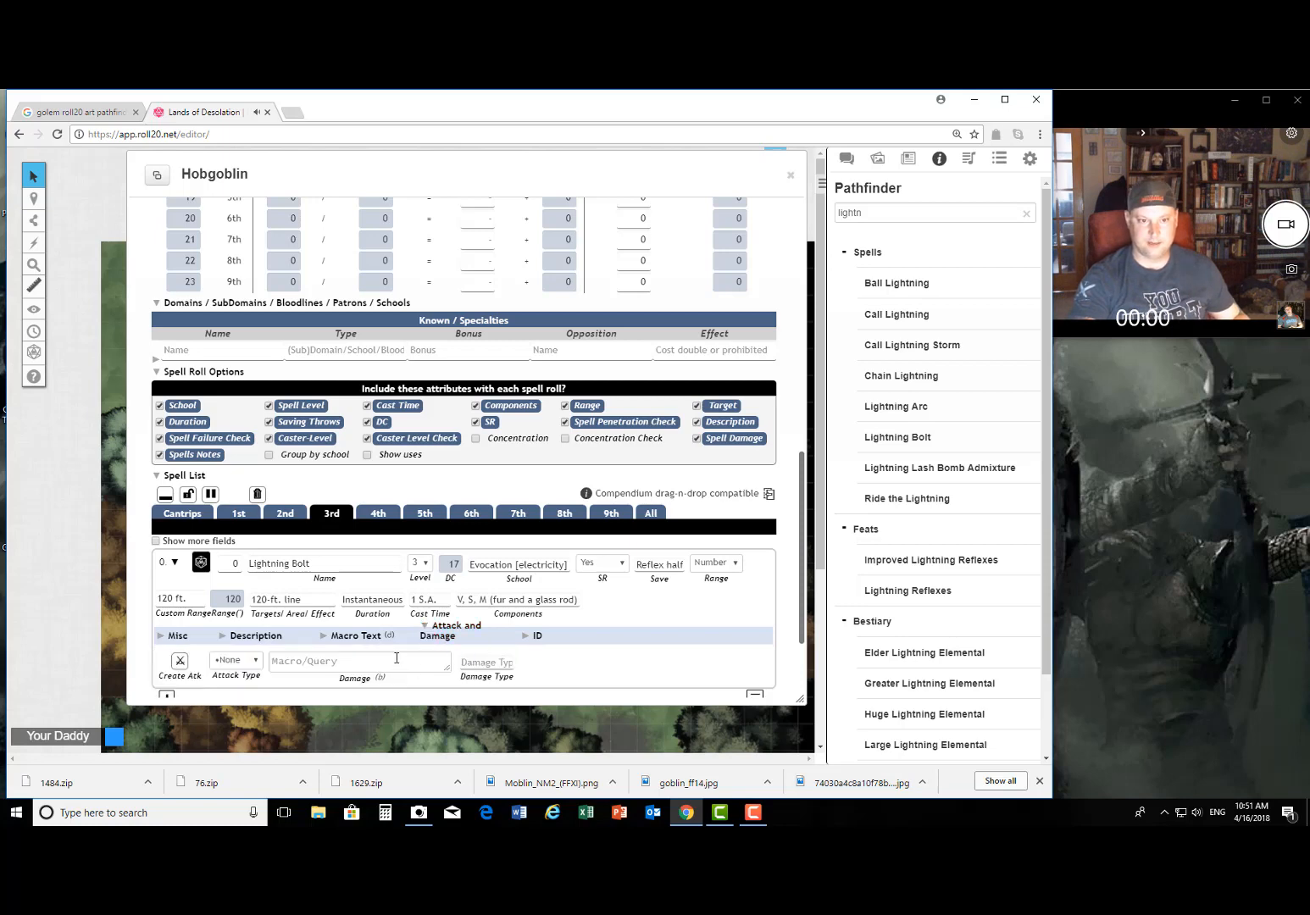
scroll(358, 536, down, 2)
click(357, 523)
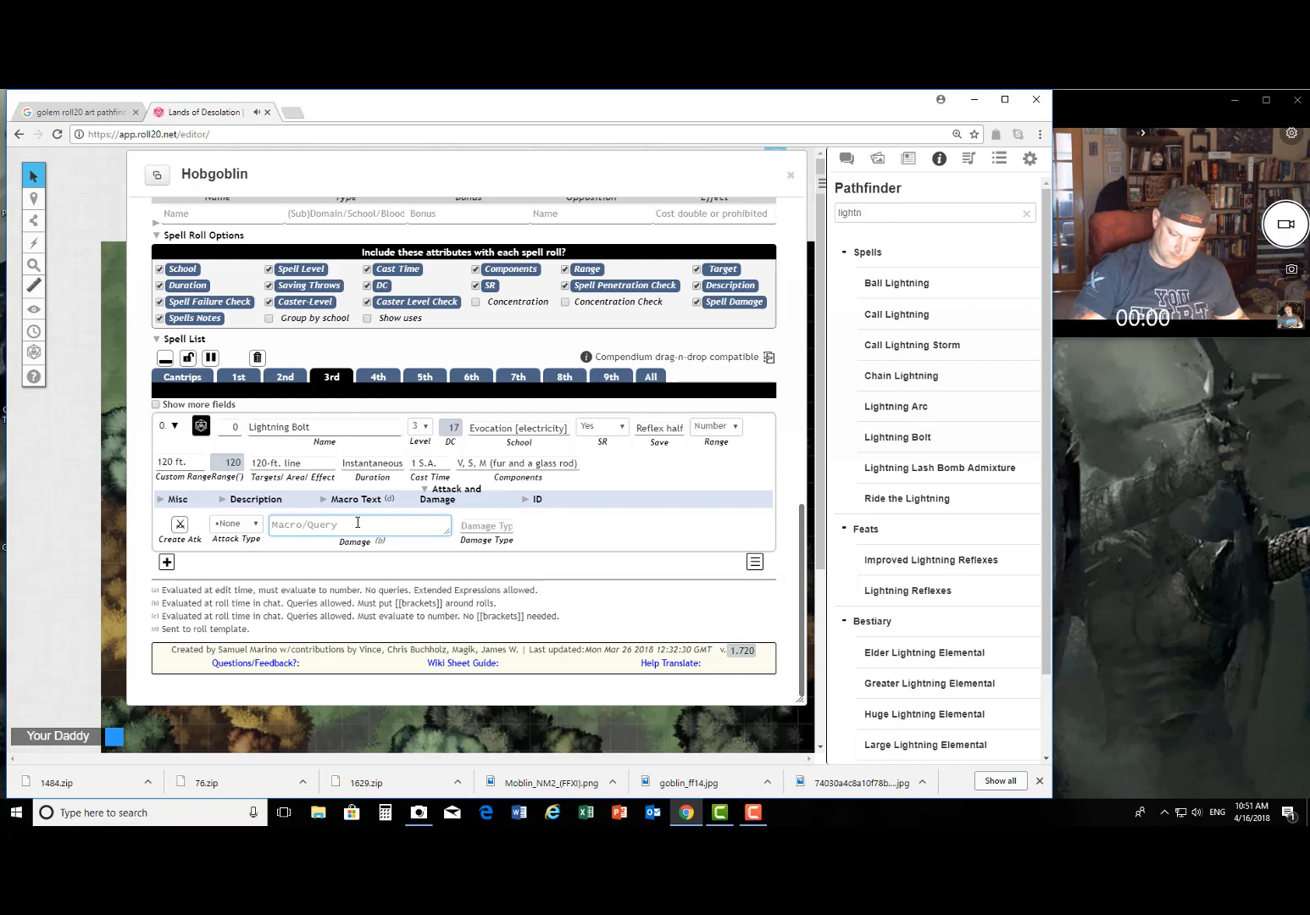
text([[5)
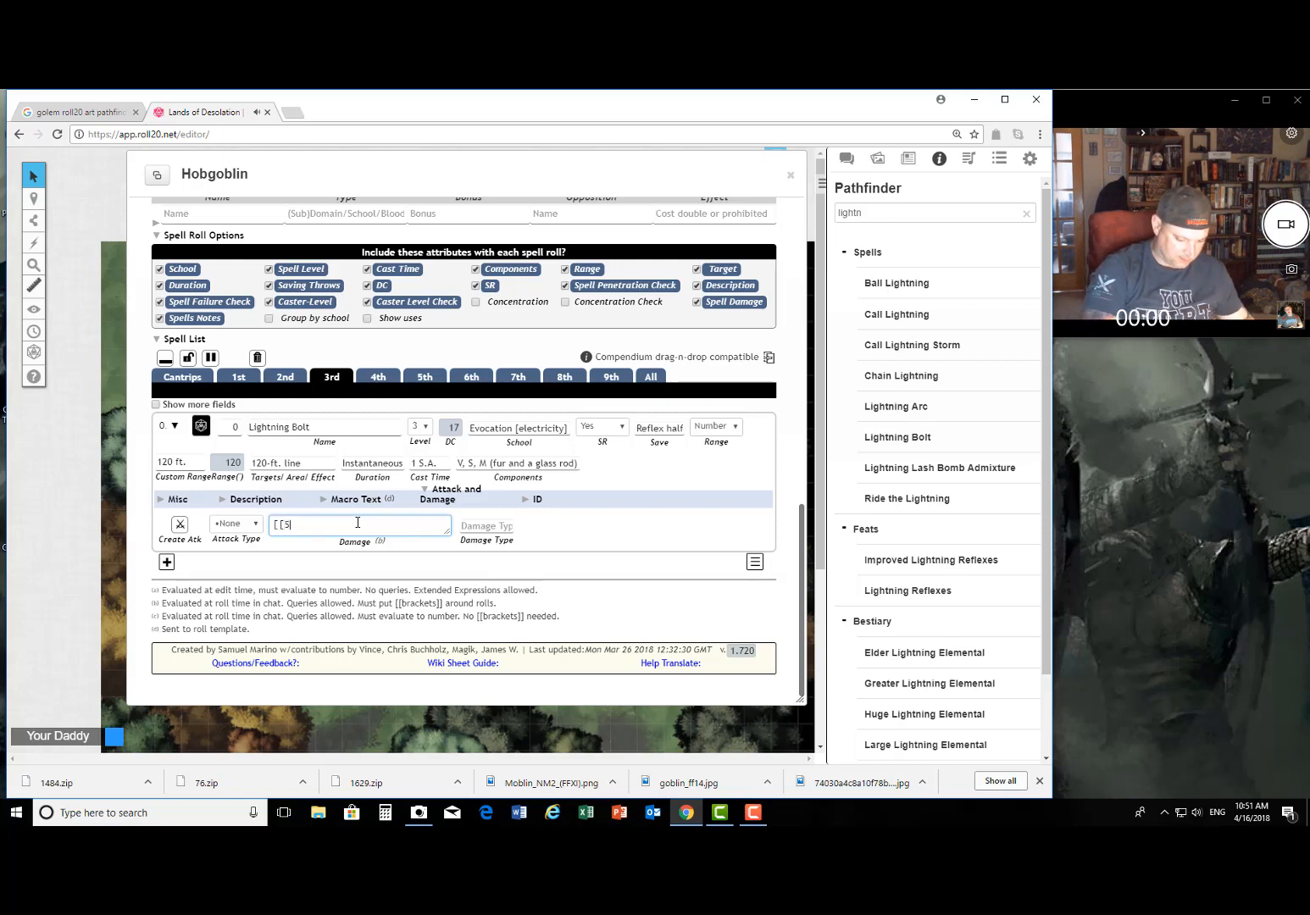
text(d6)
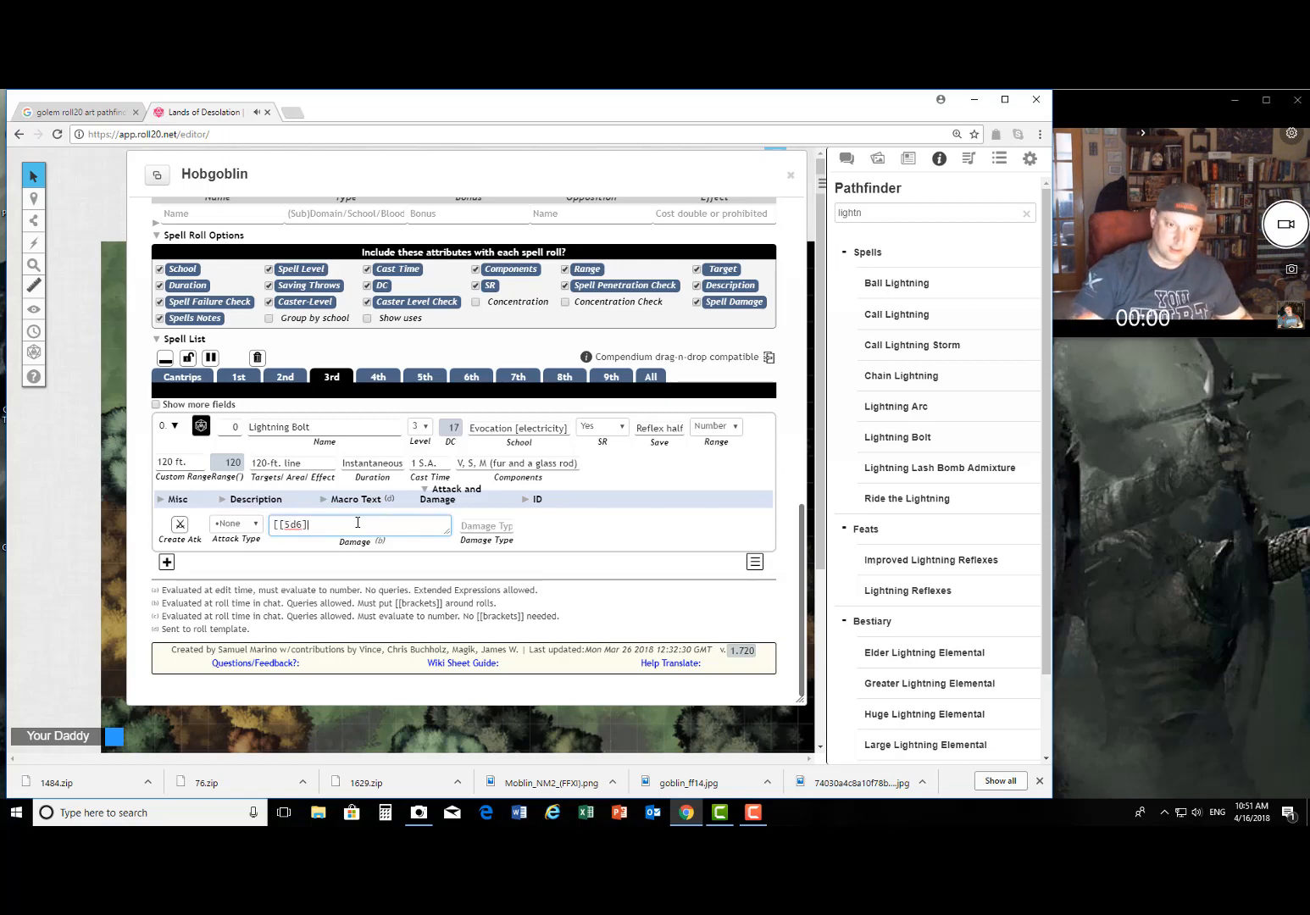
text(]])
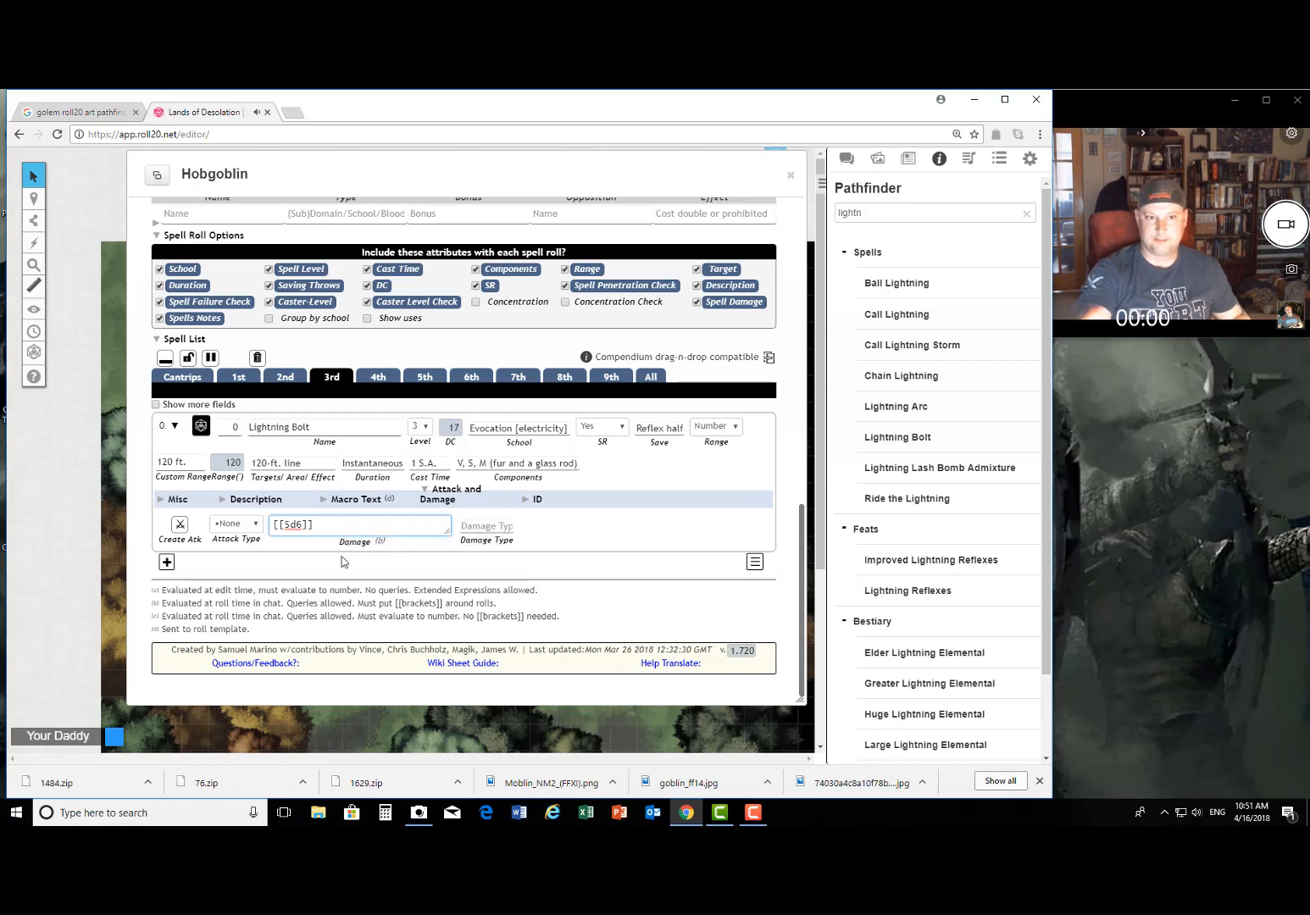
click(672, 532)
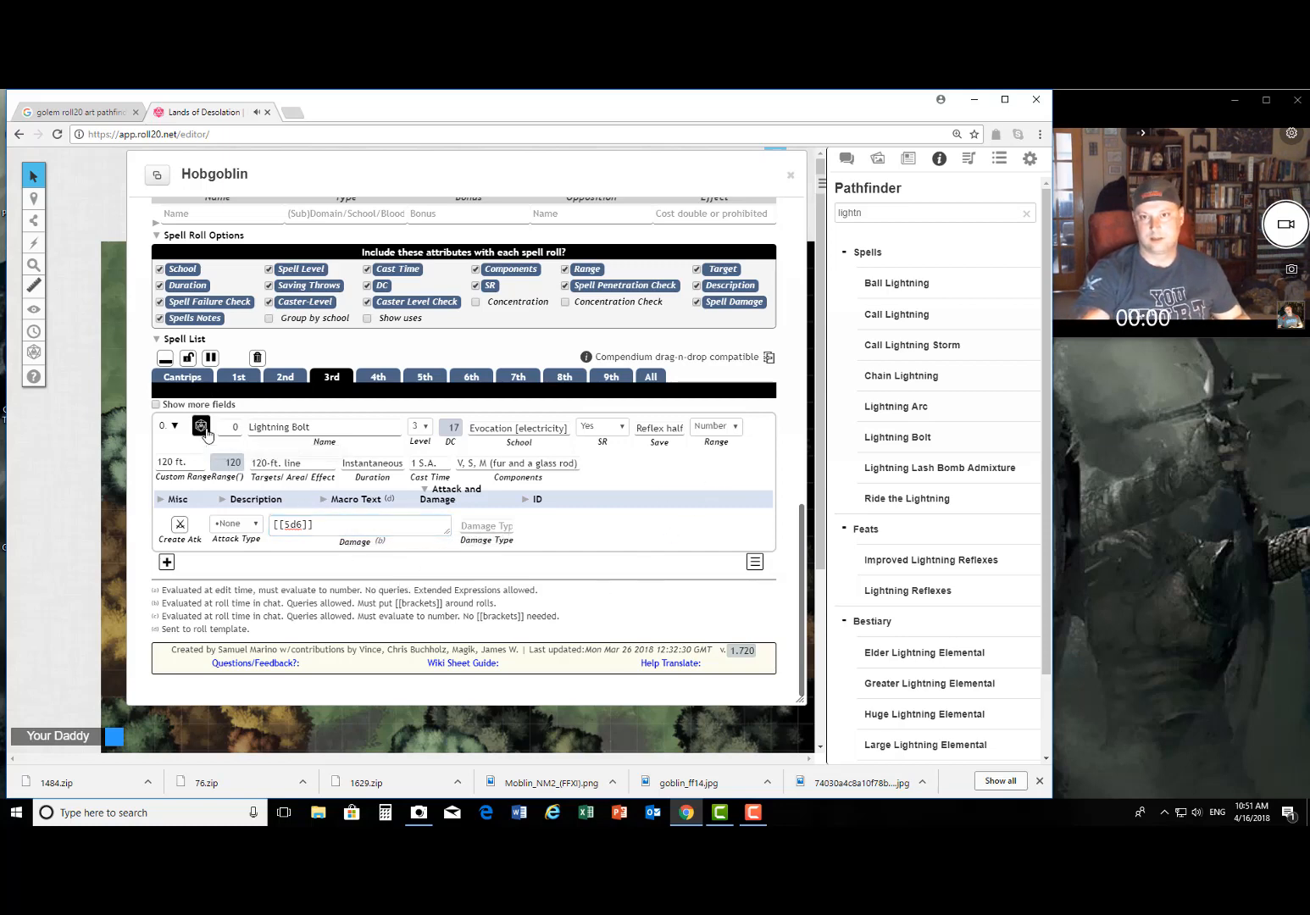
click(848, 158)
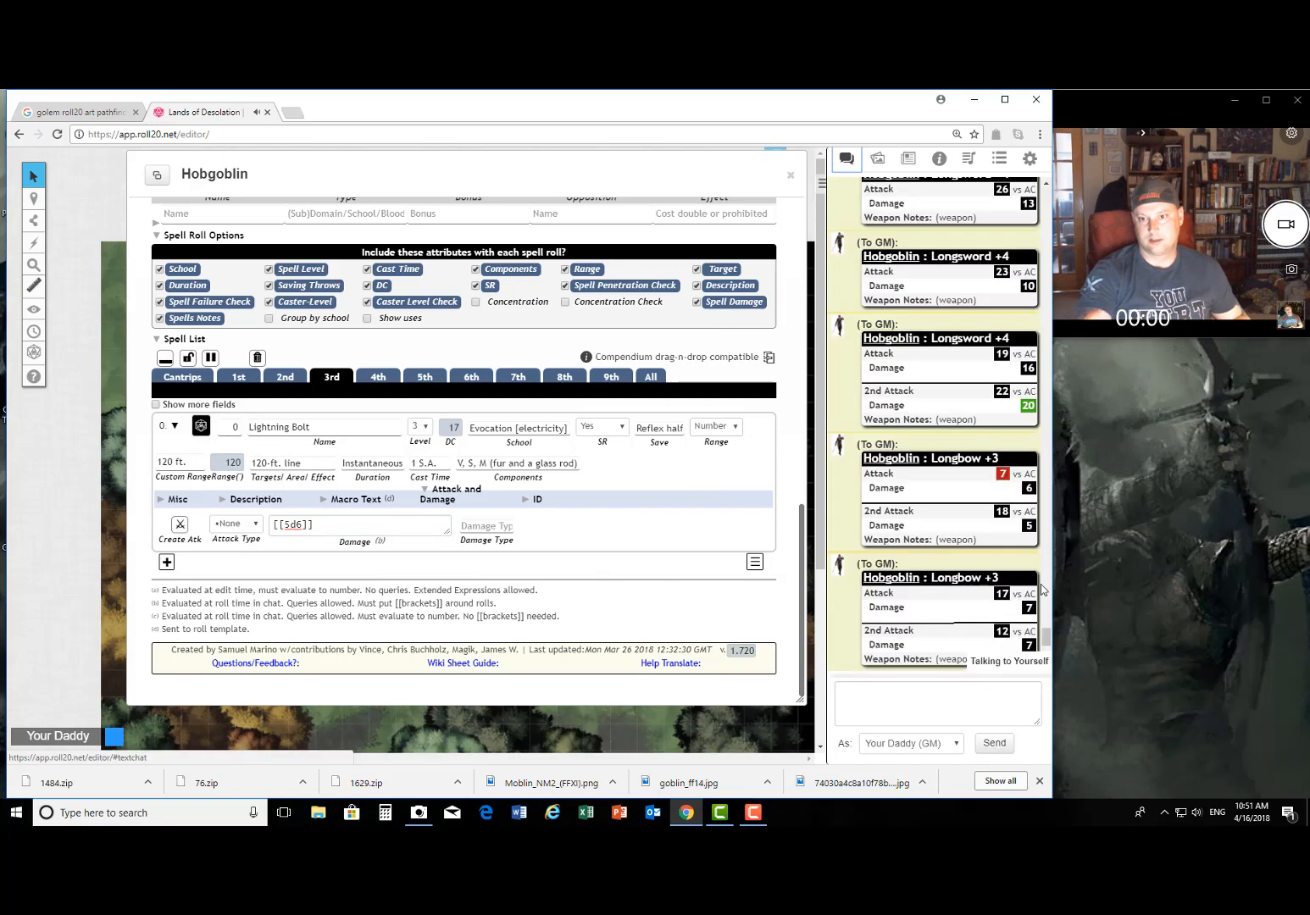
mouse_move(1036, 486)
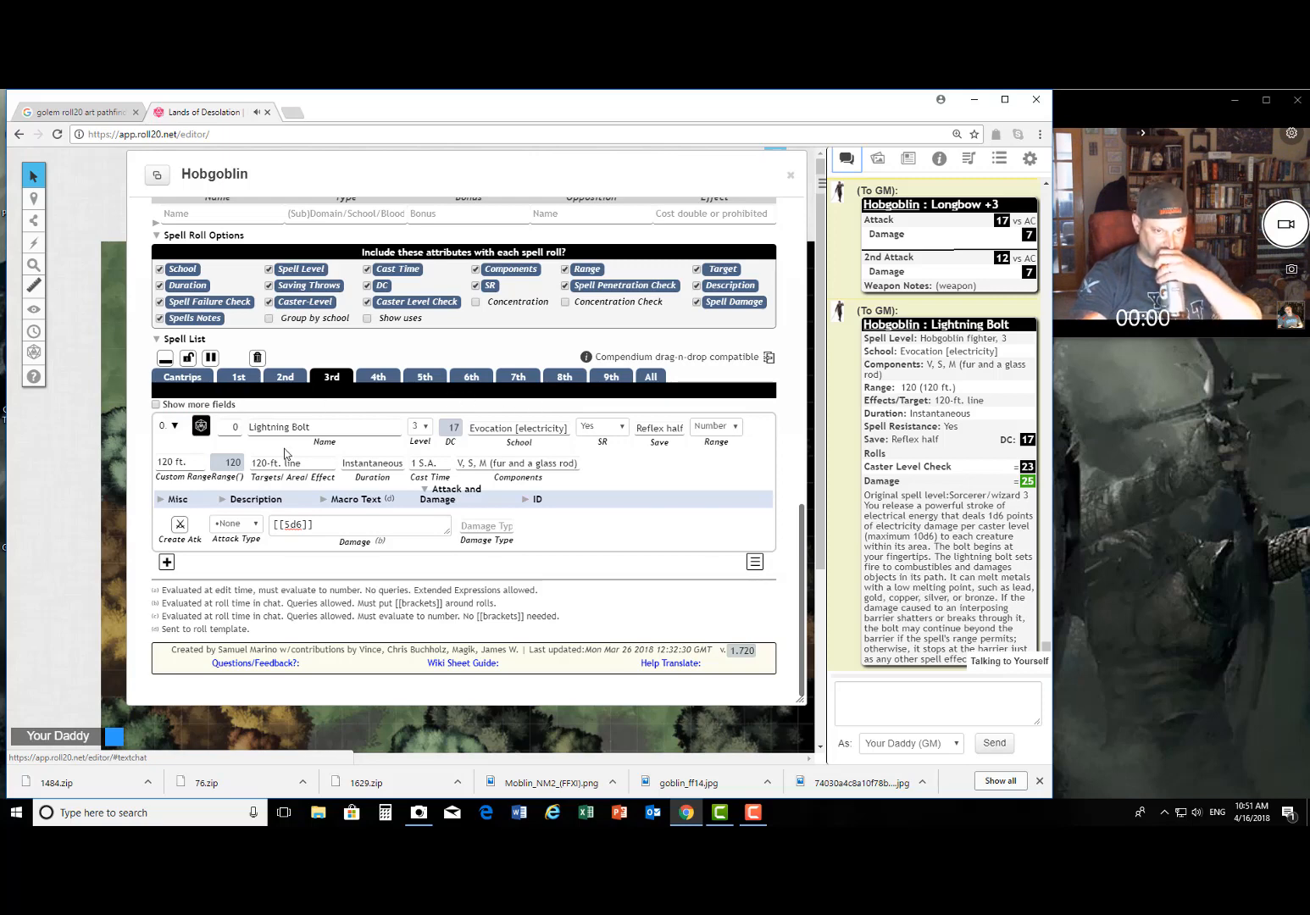
Step: Add another spell entry, search the compendium for "mirror" and fill the entry with Mirror Image
click(166, 563)
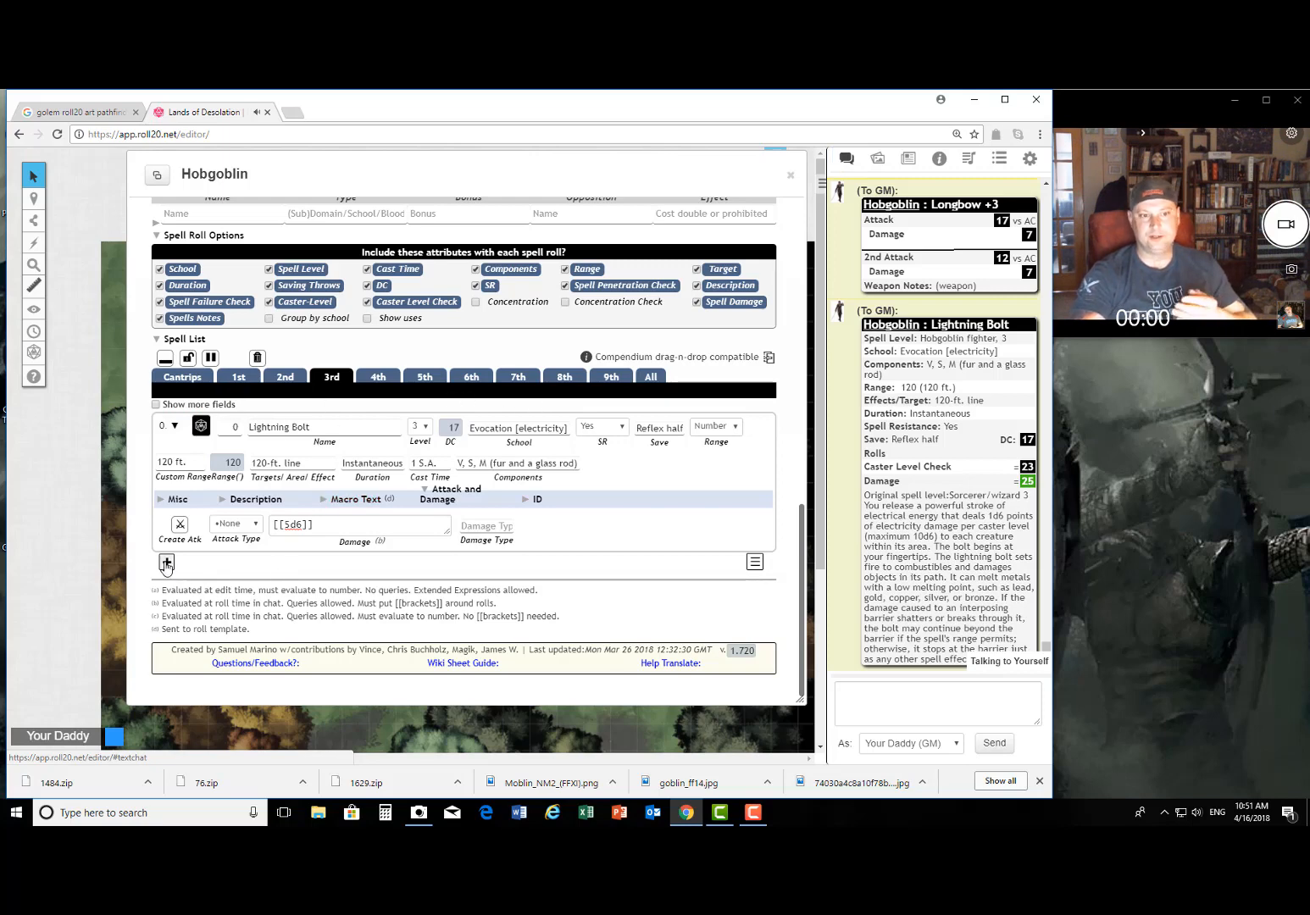
scroll(972, 288, up, 5)
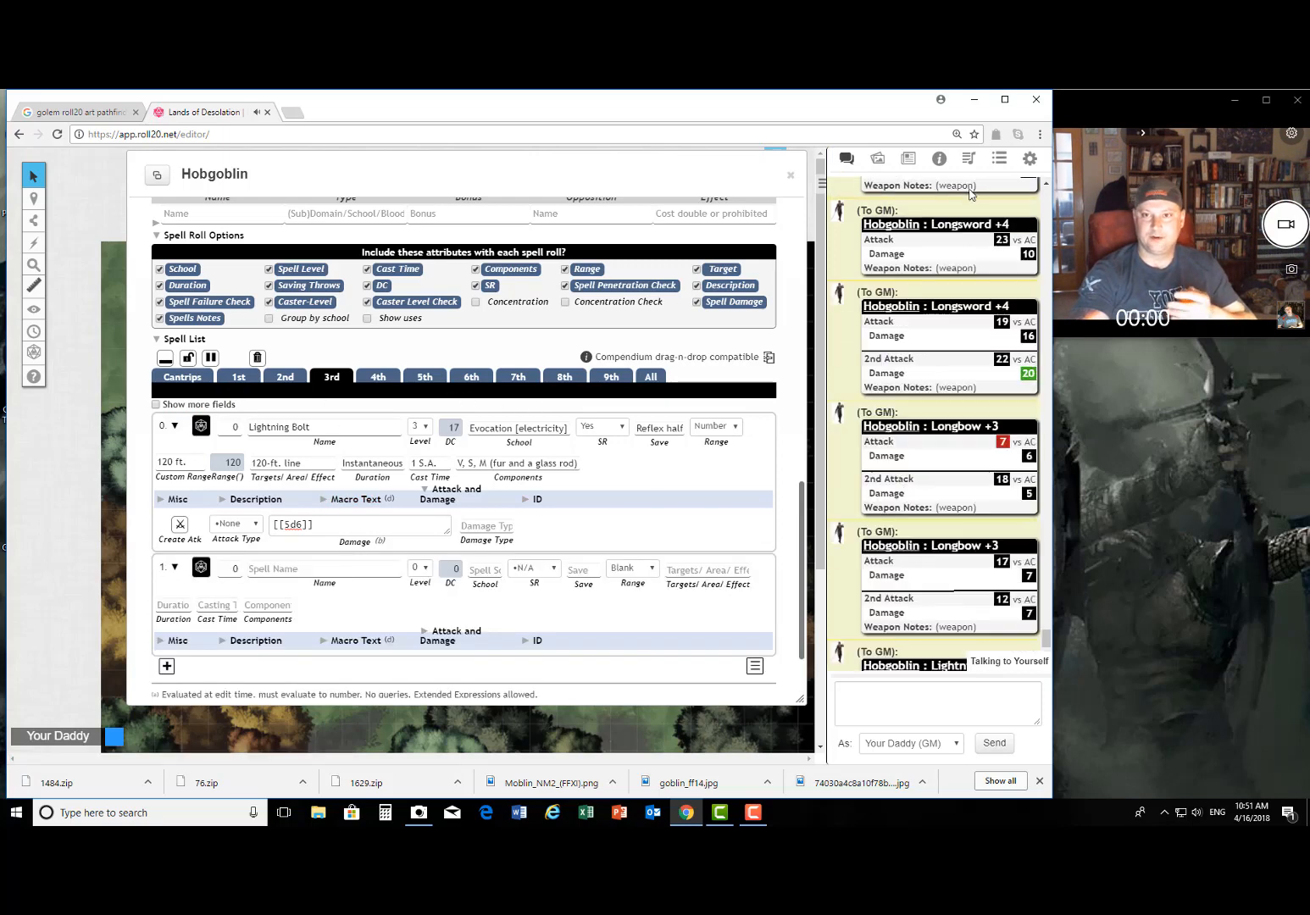
click(940, 158)
double_click(941, 205)
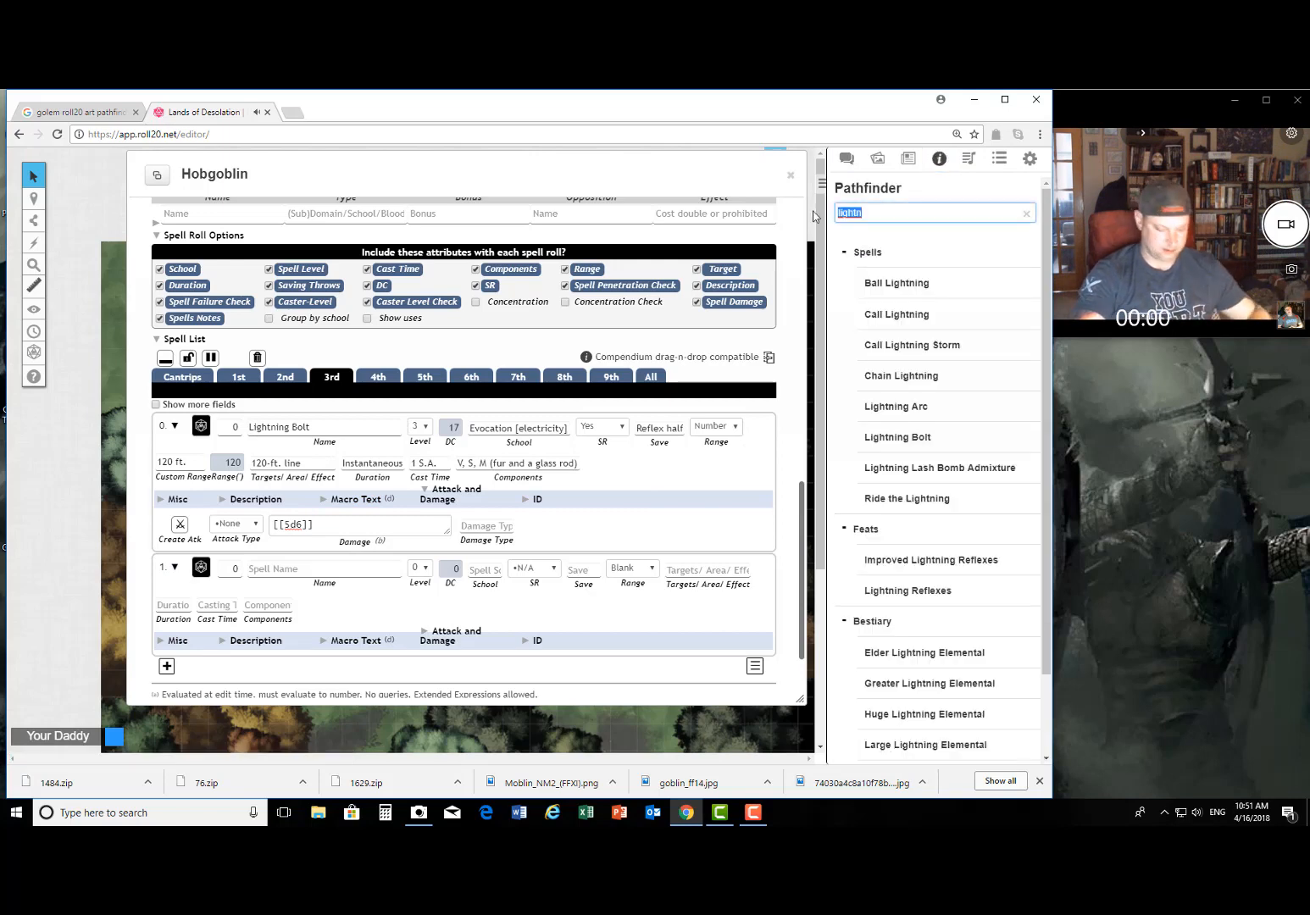
text(mirror)
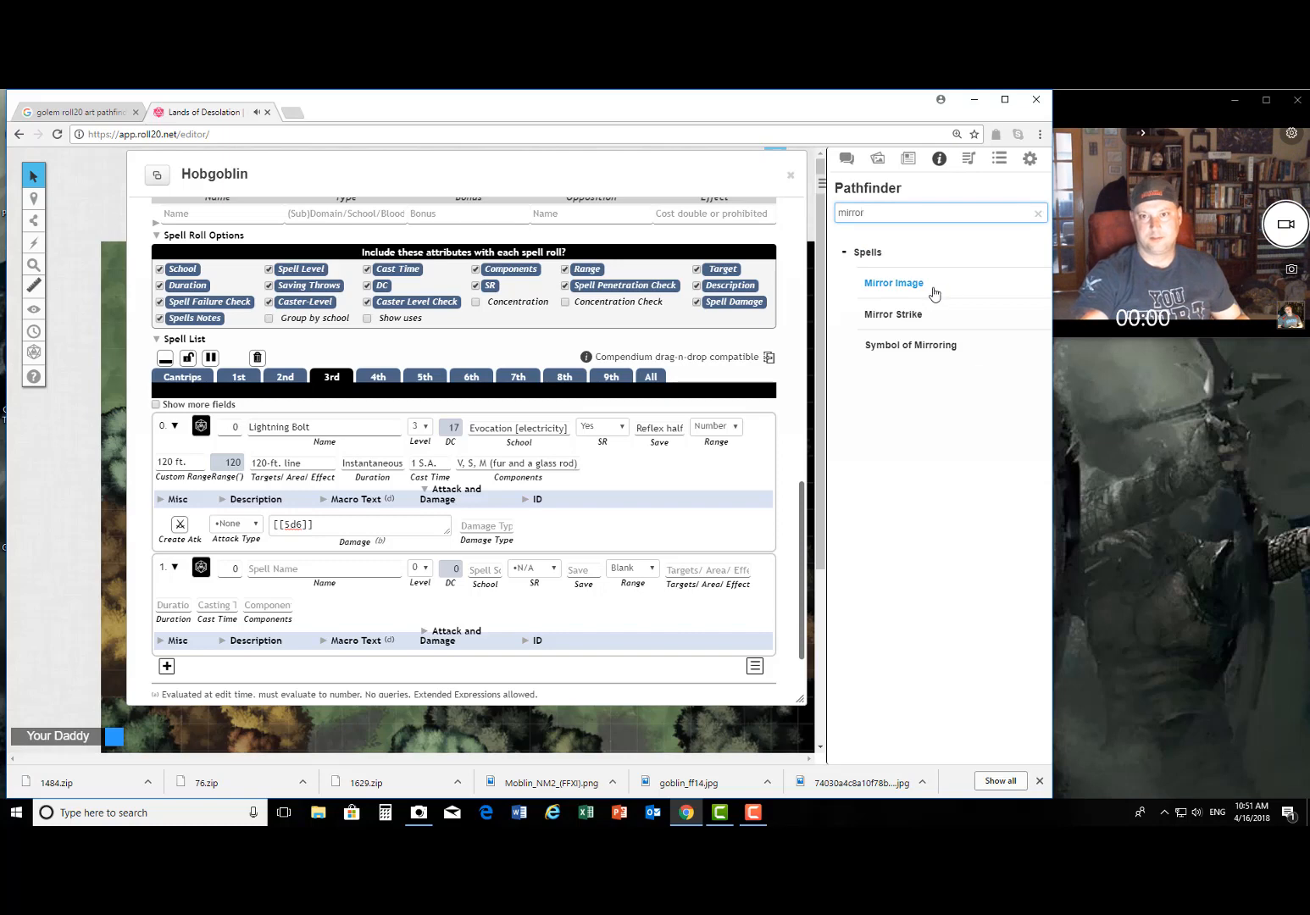
drag(931, 292, 365, 634)
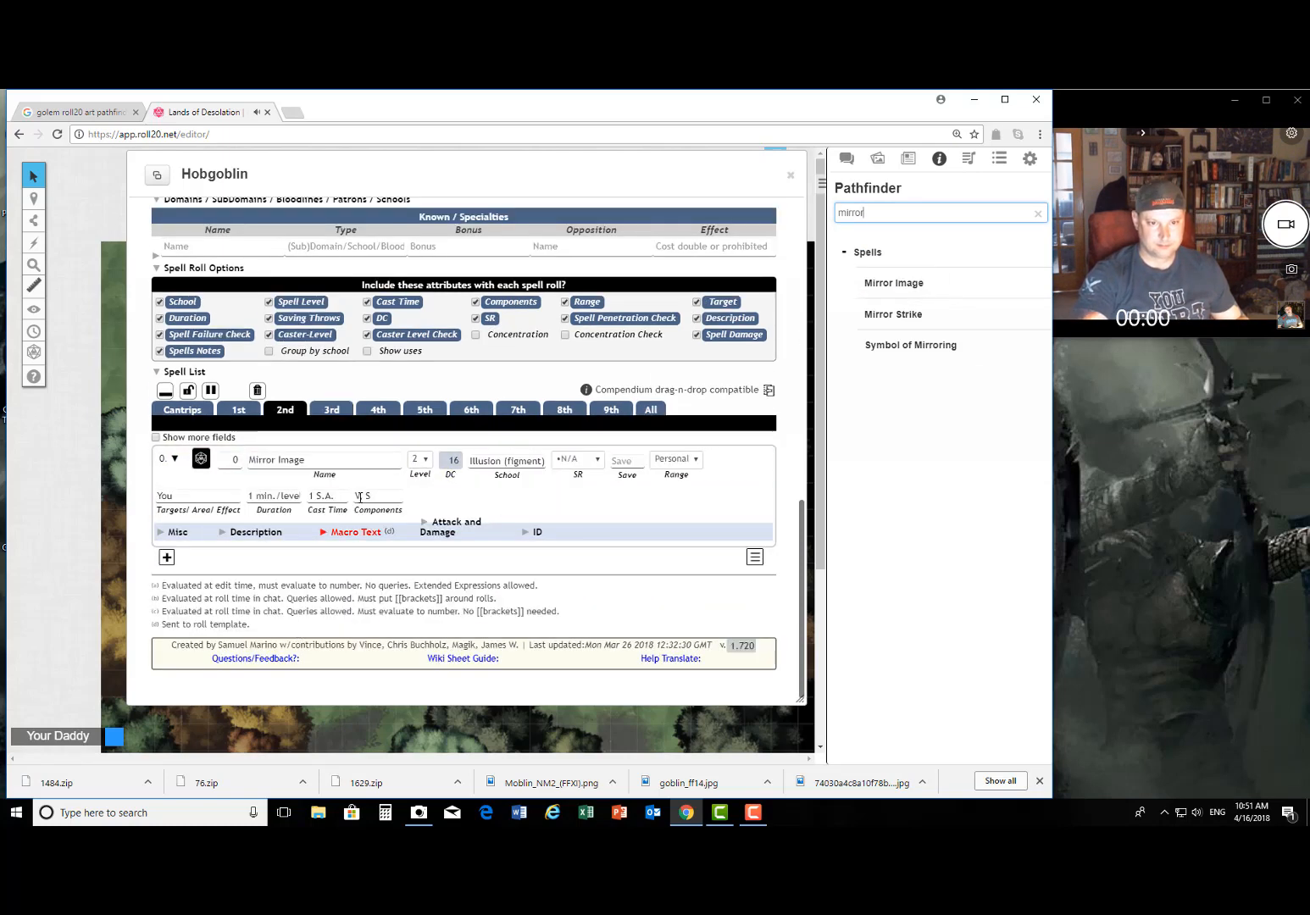
Step: Append "Creates [[1d4+2]] Images" to Mirror Image's description and check the spell's roll in the chat
click(224, 534)
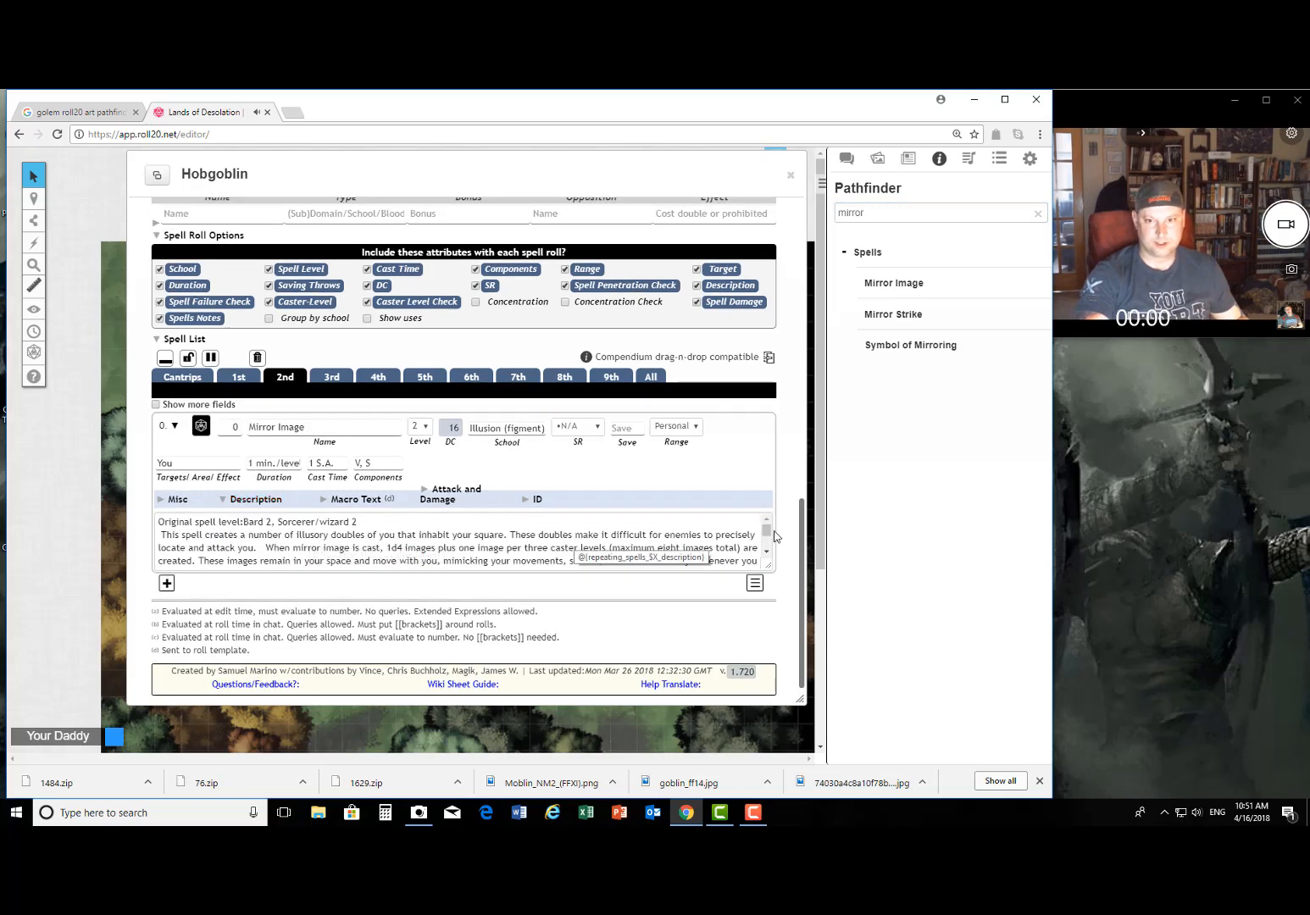
scroll(767, 534, down, 5)
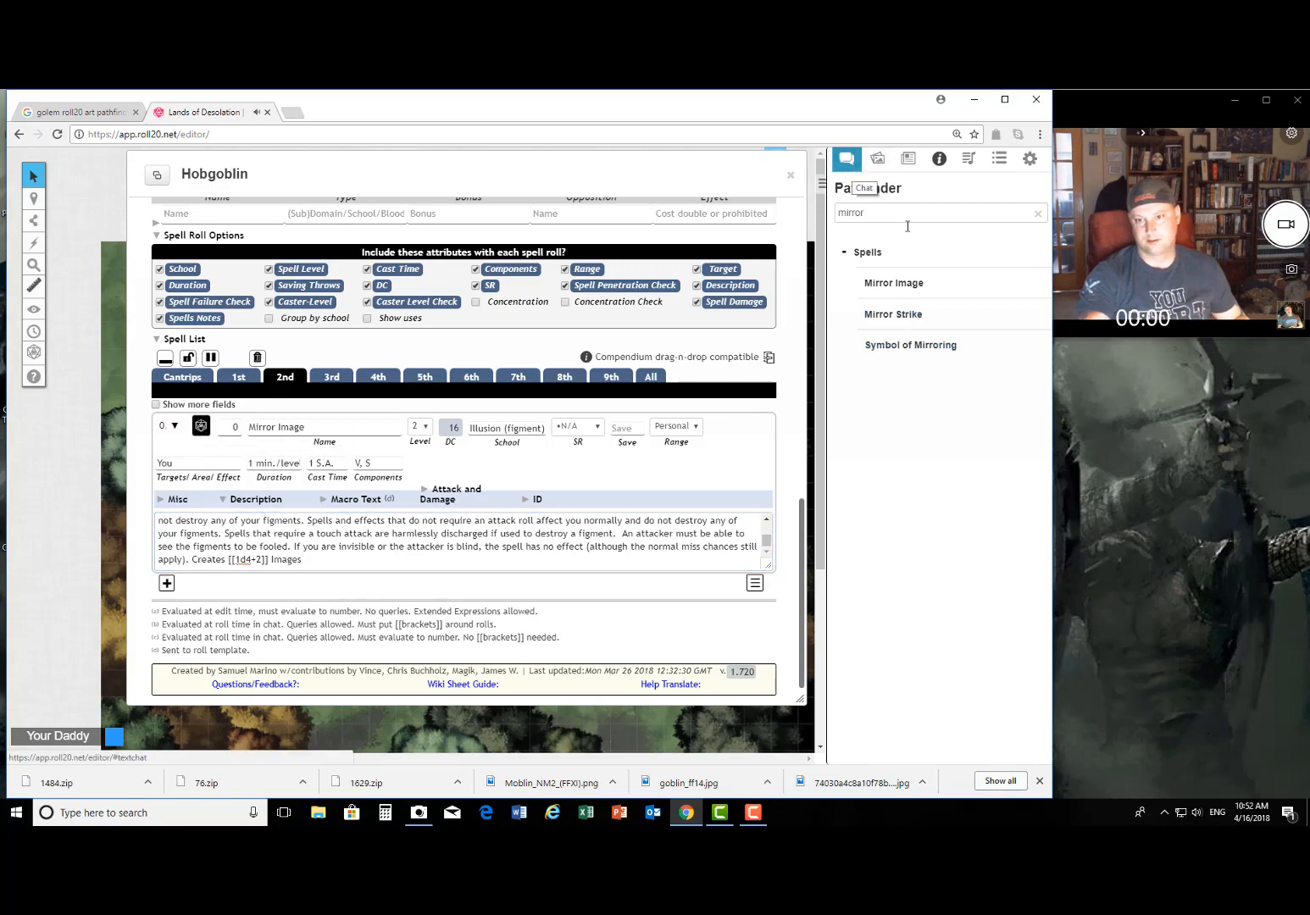
click(848, 159)
scroll(1004, 530, down, 10)
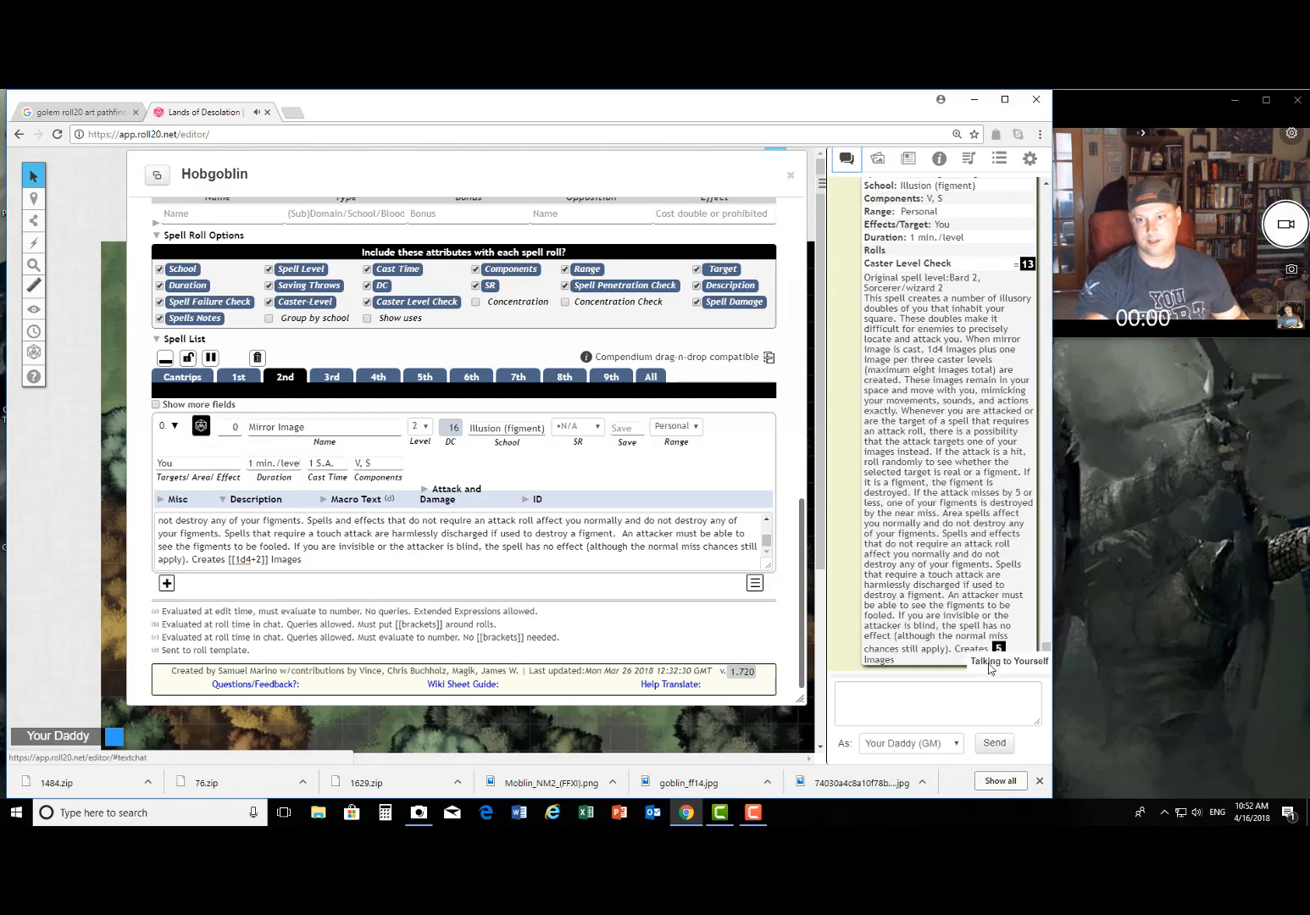
mouse_move(1000, 650)
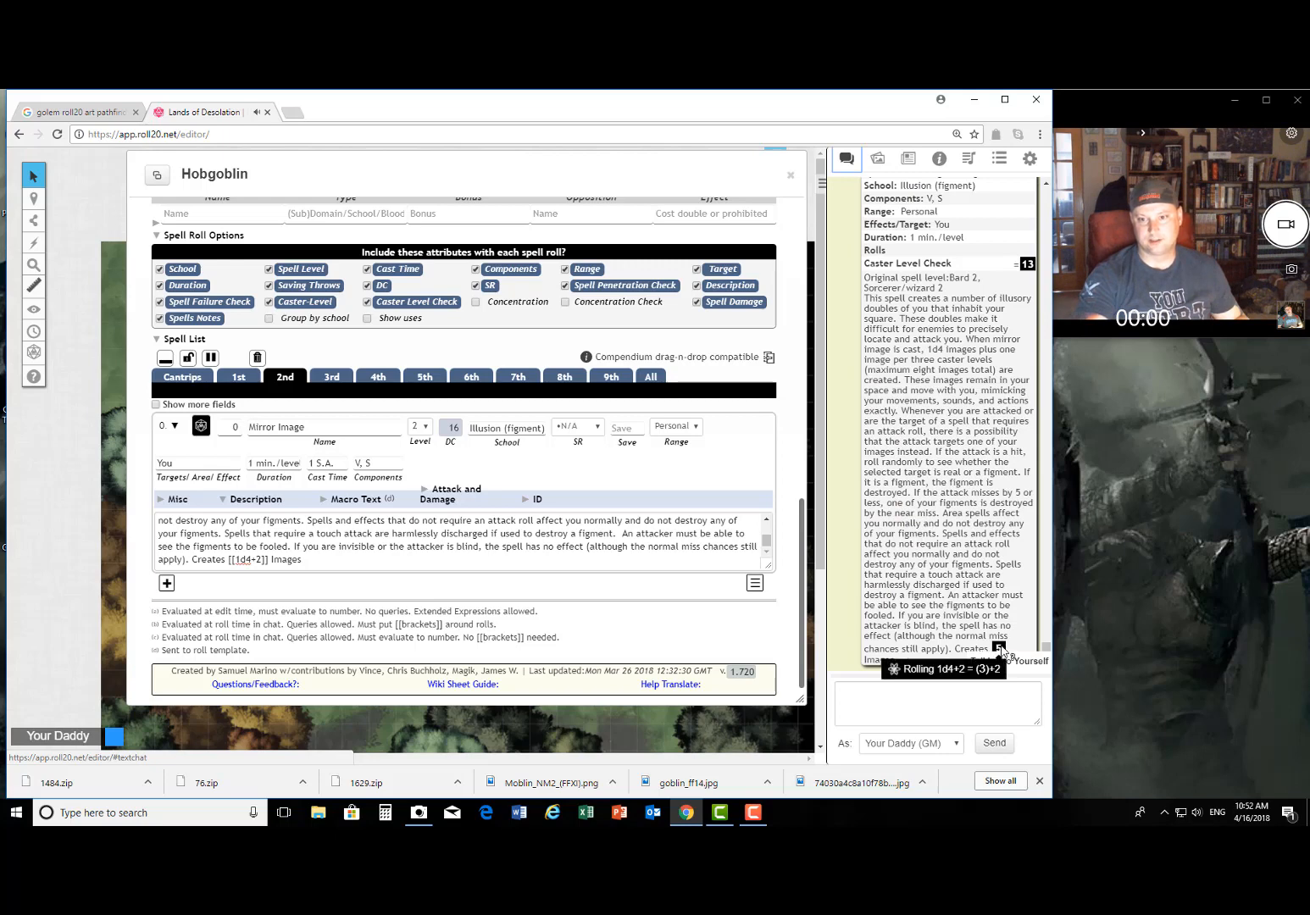
Step: Extend the last sentence of Mirror Image's description with "of himself"
click(328, 560)
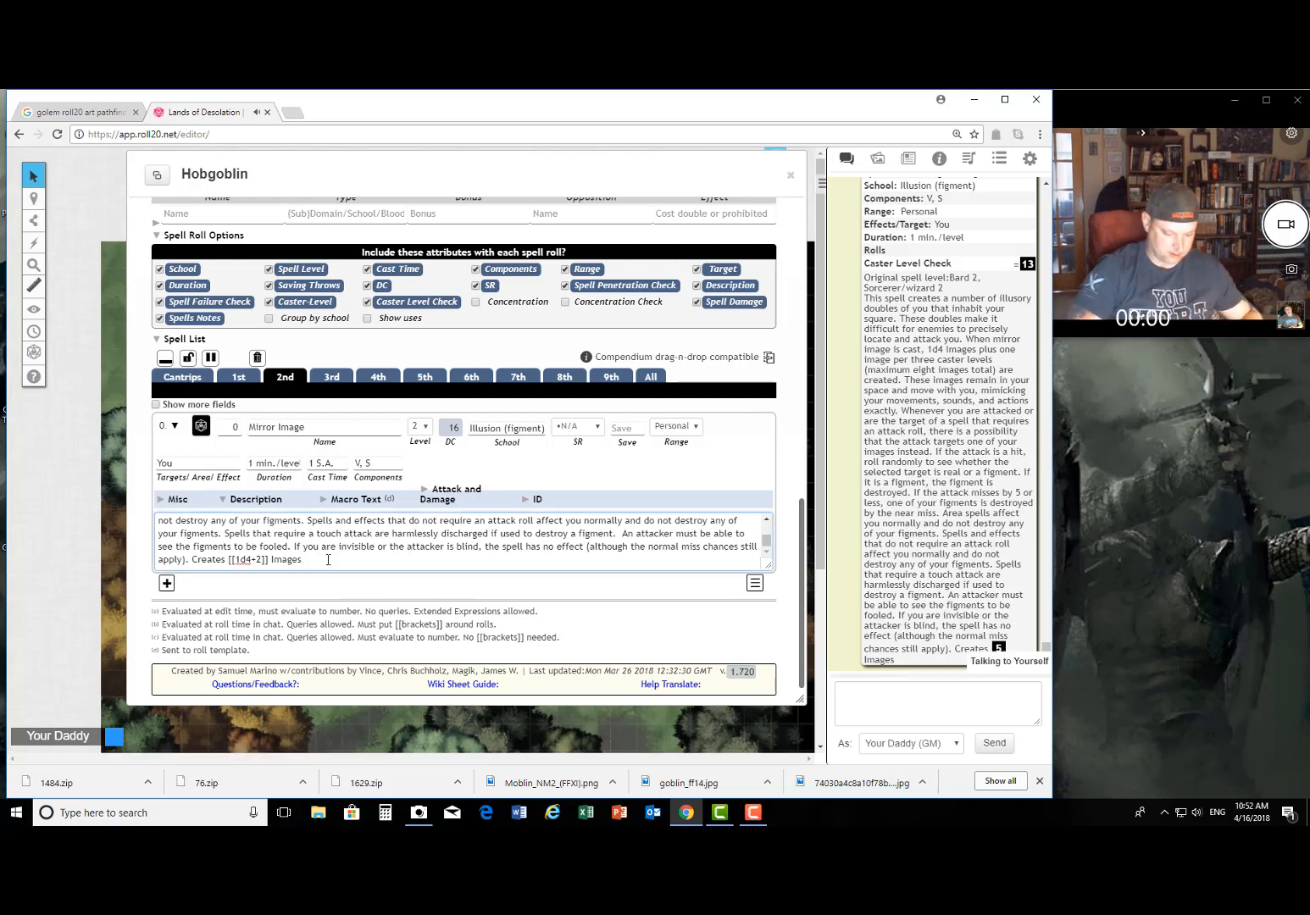
text(of him)
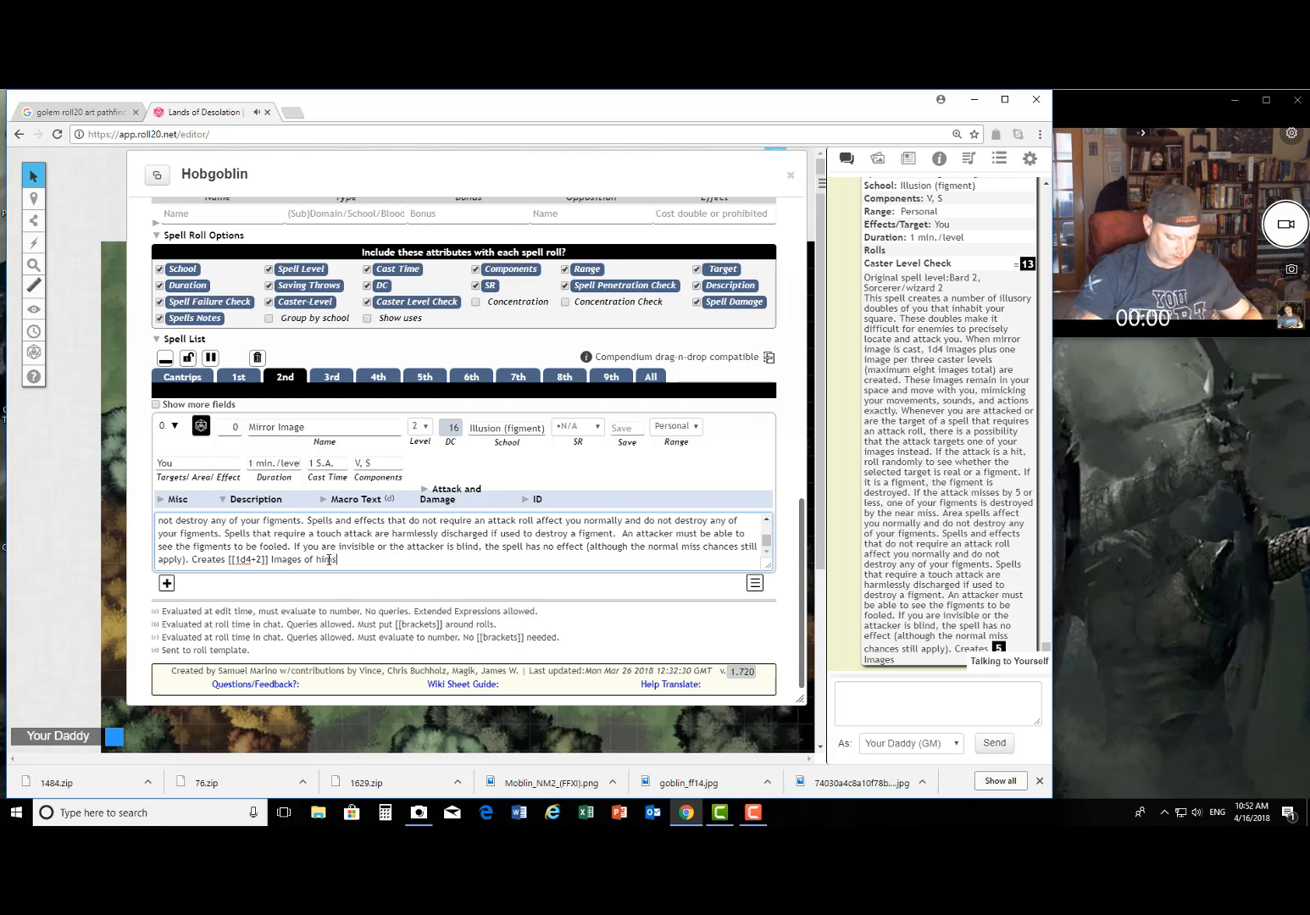
text(self)
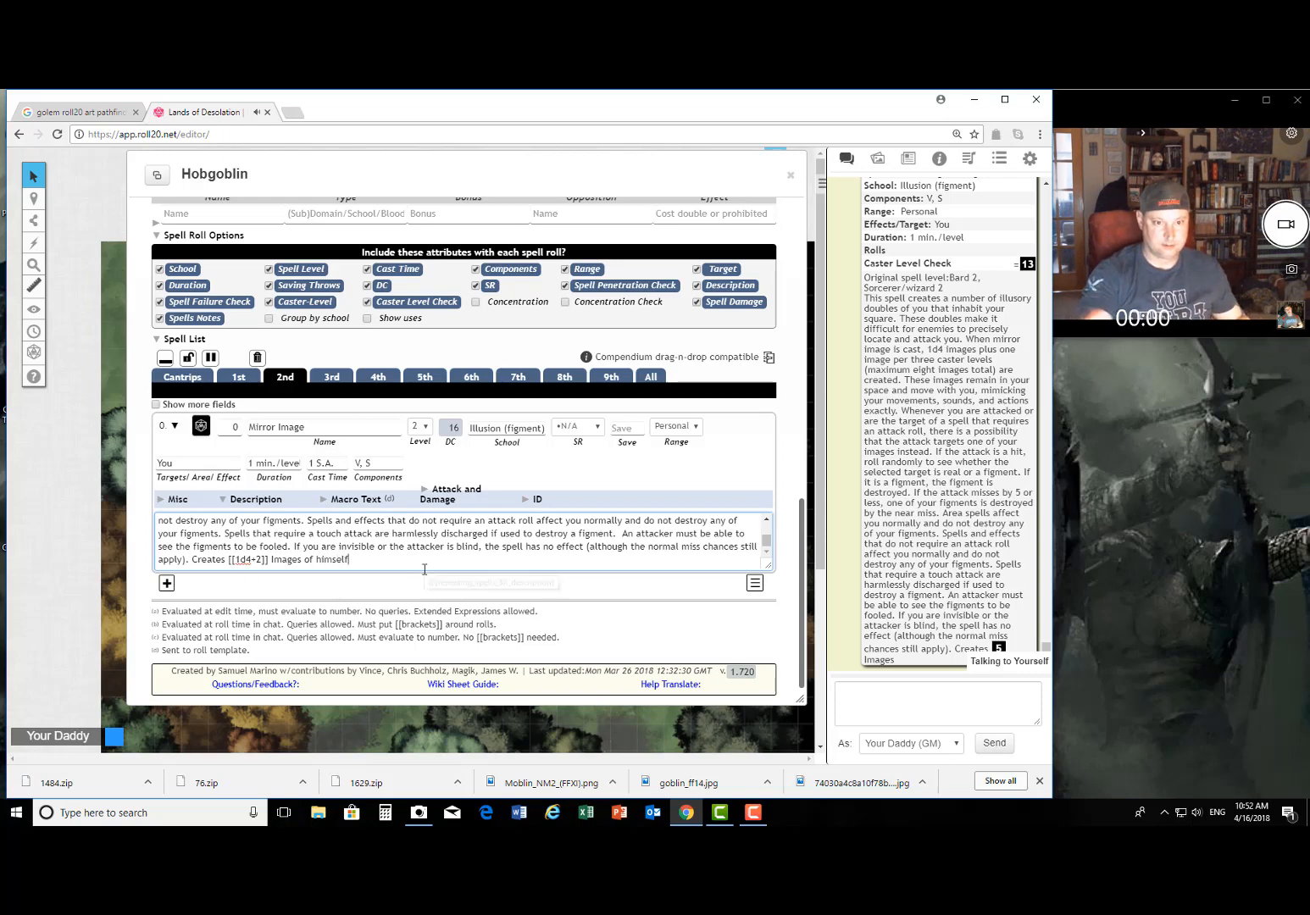
Step: Add another spell entry, search the compendium for "cure" and fill the entry with Cure Light Wounds
click(170, 584)
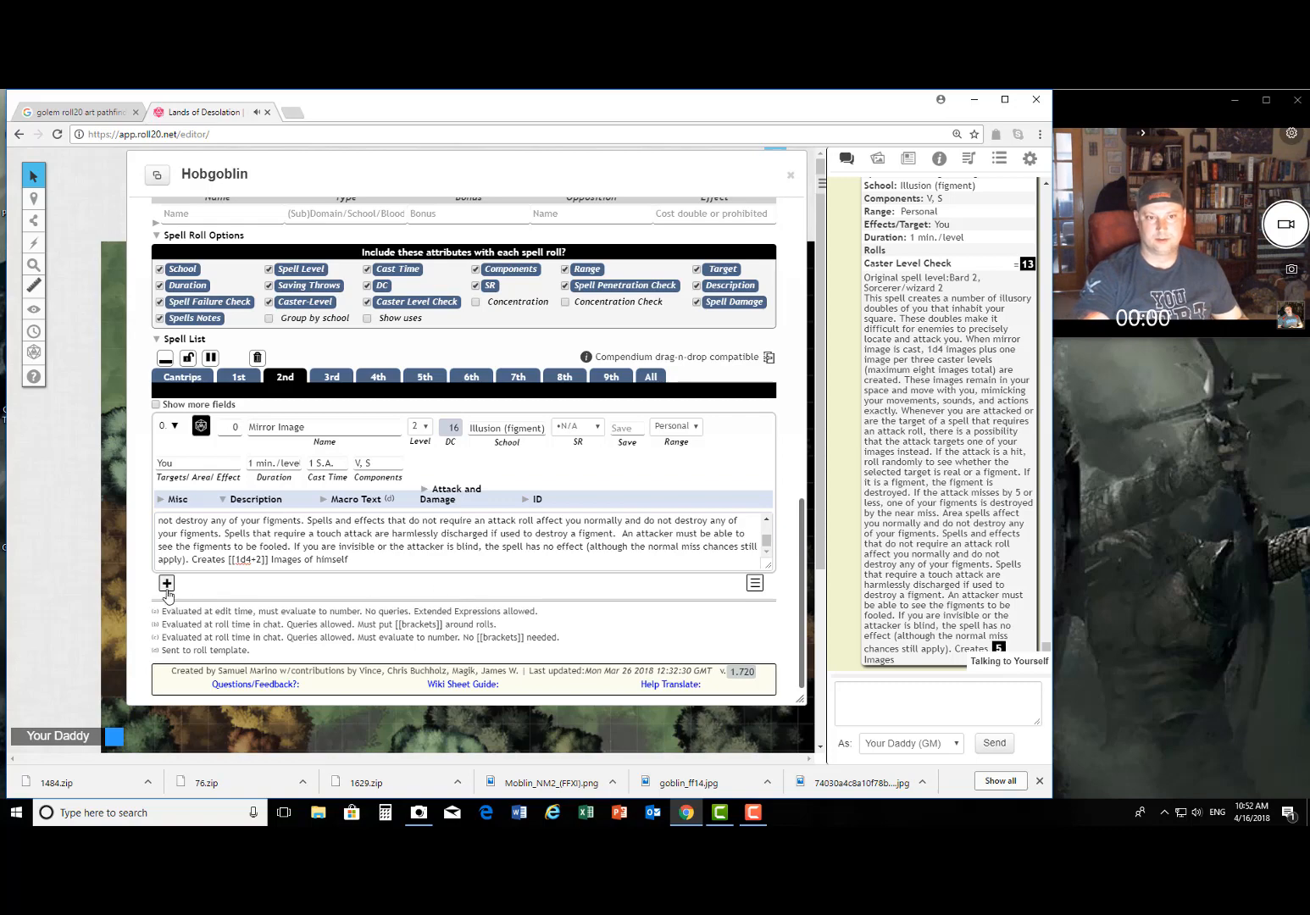
click(167, 590)
scroll(941, 193, up, 12)
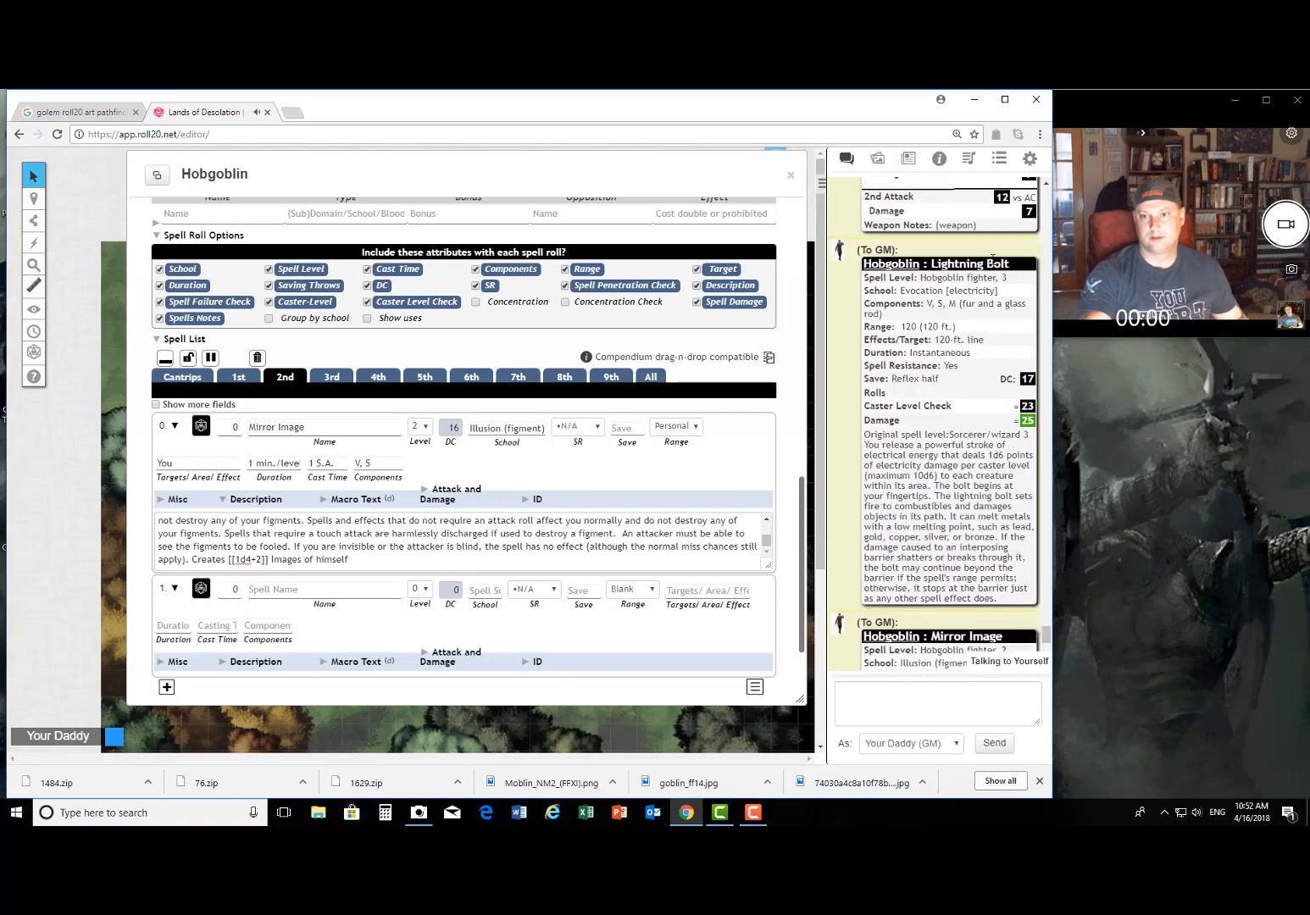
drag(1049, 628, 1048, 194)
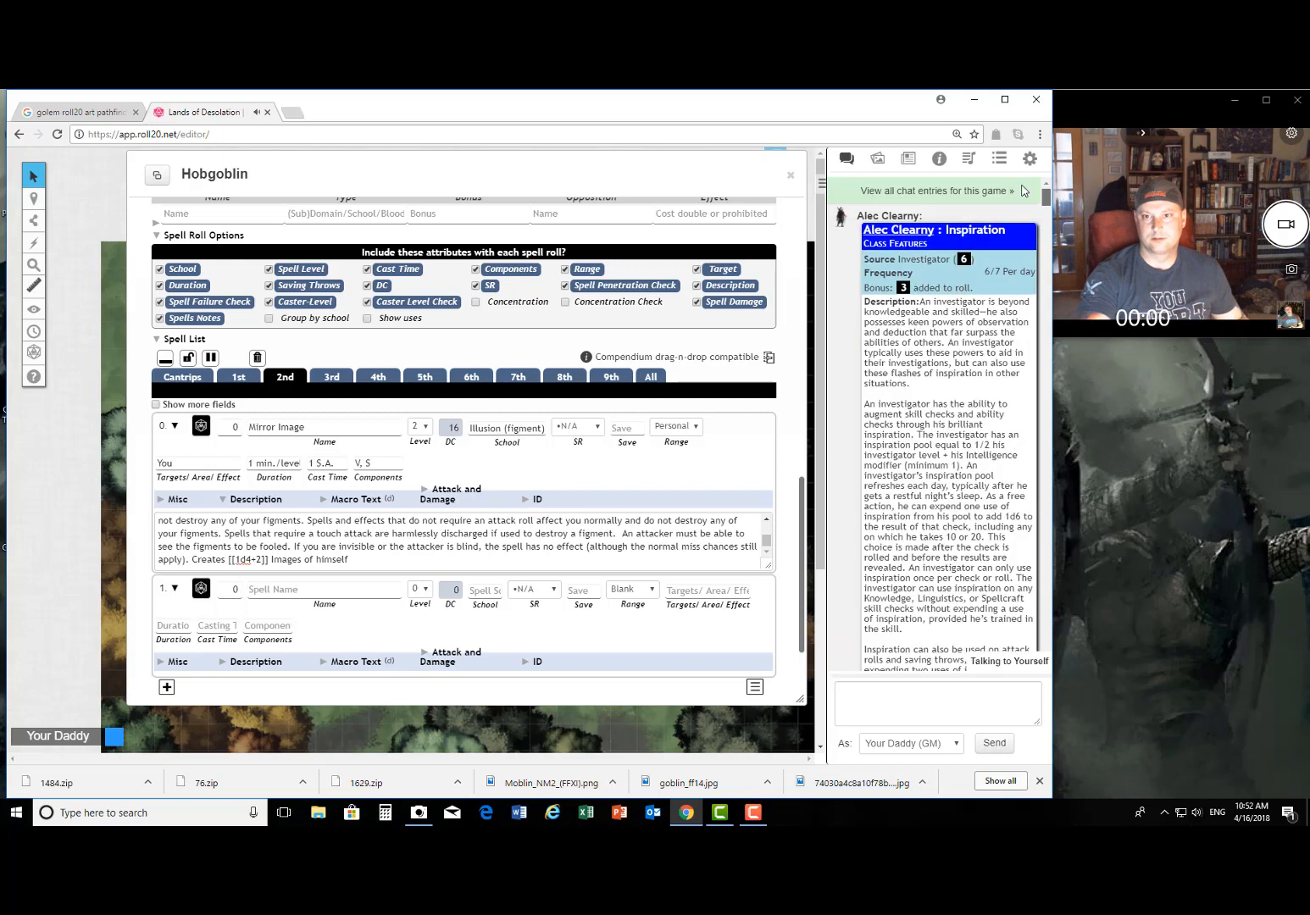
click(939, 158)
drag(930, 212, 717, 243)
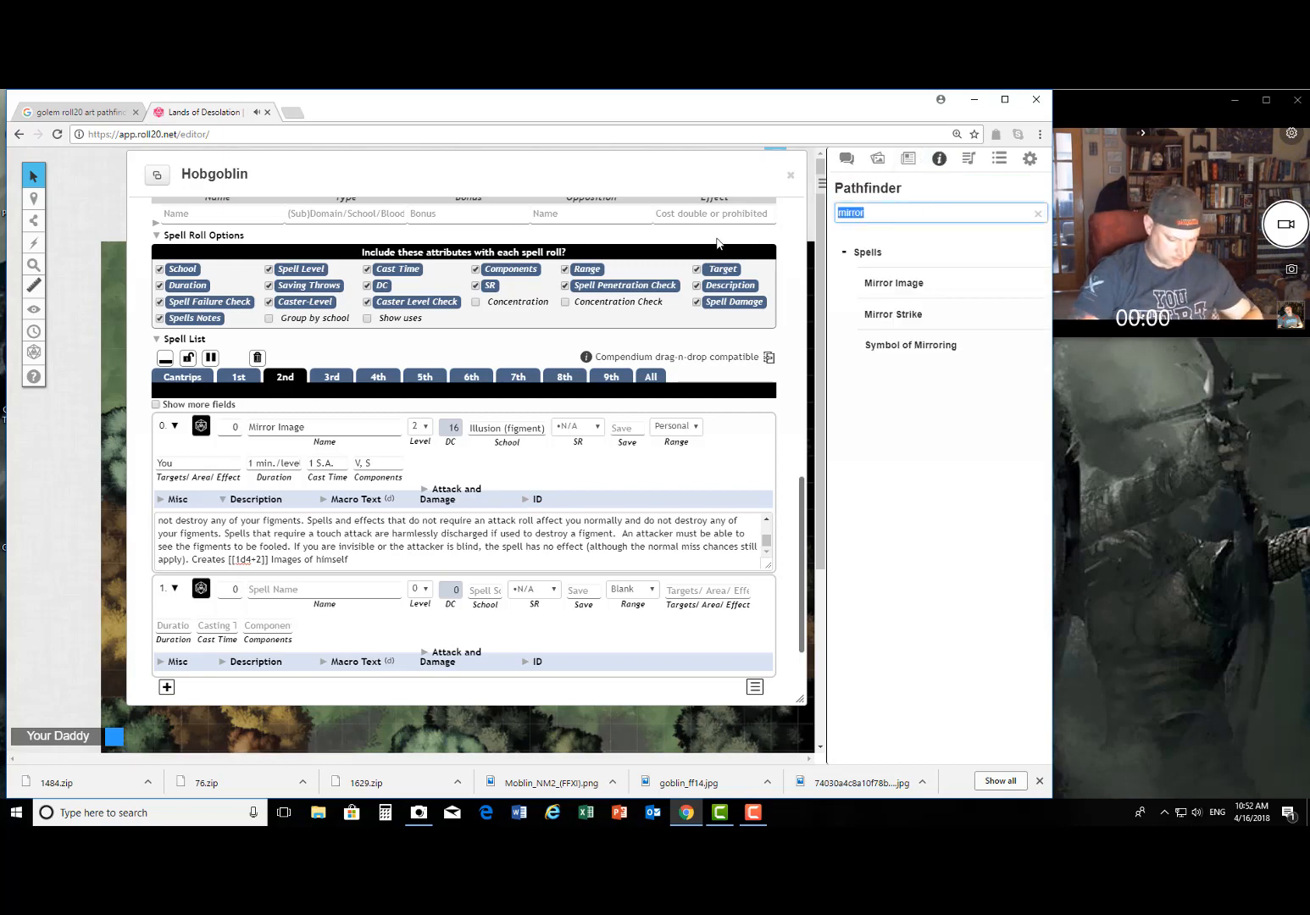
text(cure)
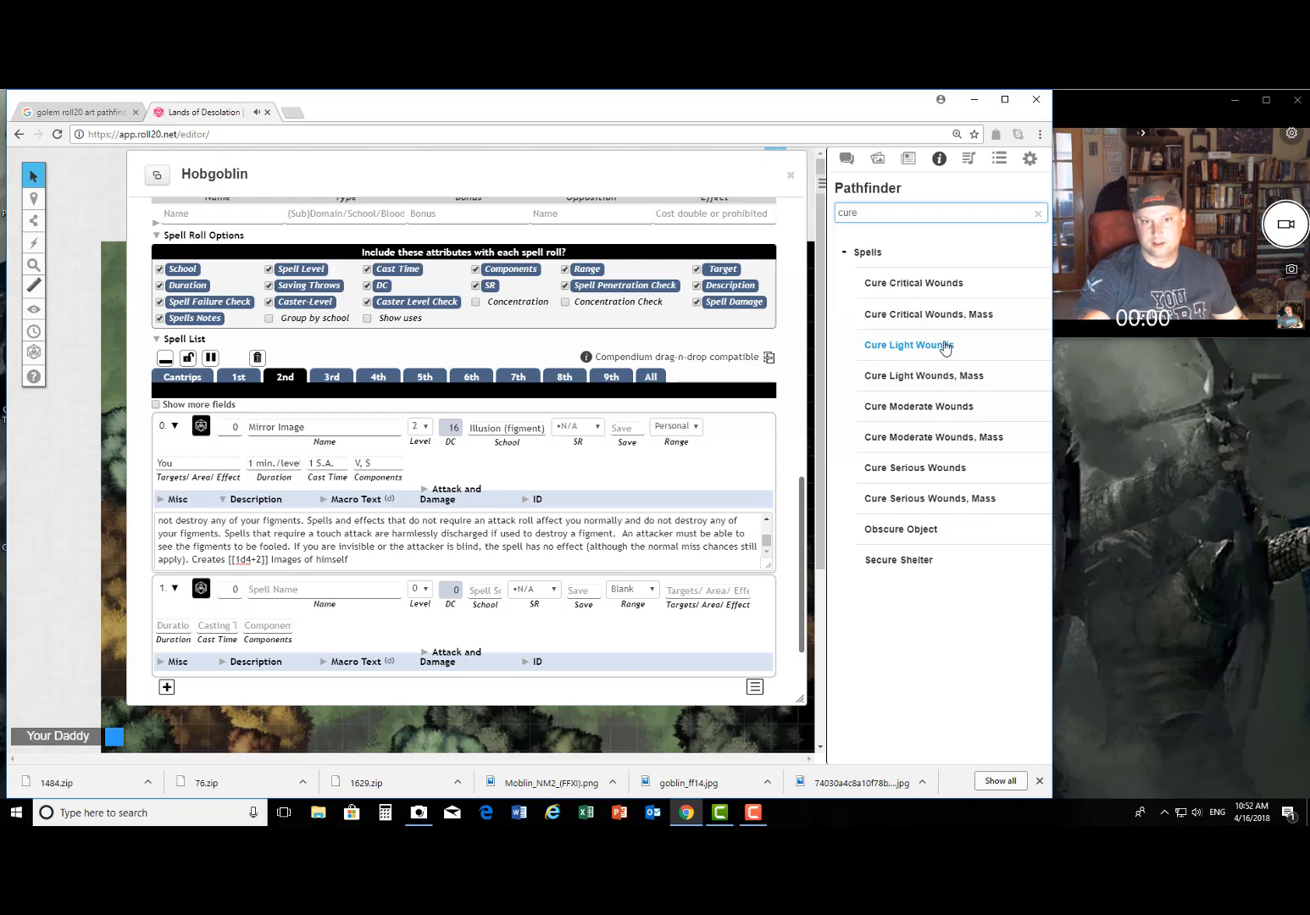
drag(945, 348, 352, 634)
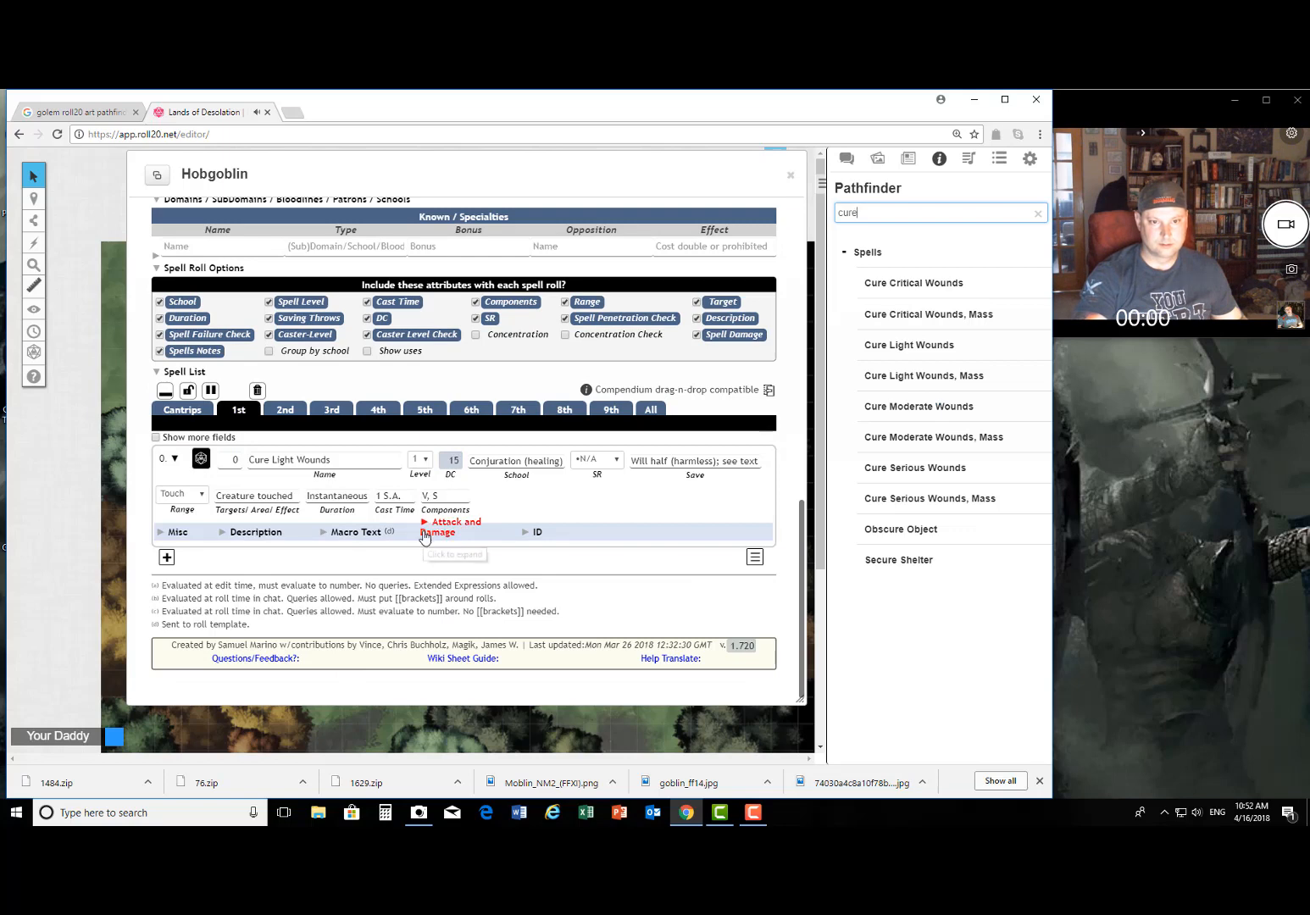
Step: Set the damage formula of Cure Light Wounds to [[1d8+5]] in its attack and damage details
click(425, 537)
click(410, 523)
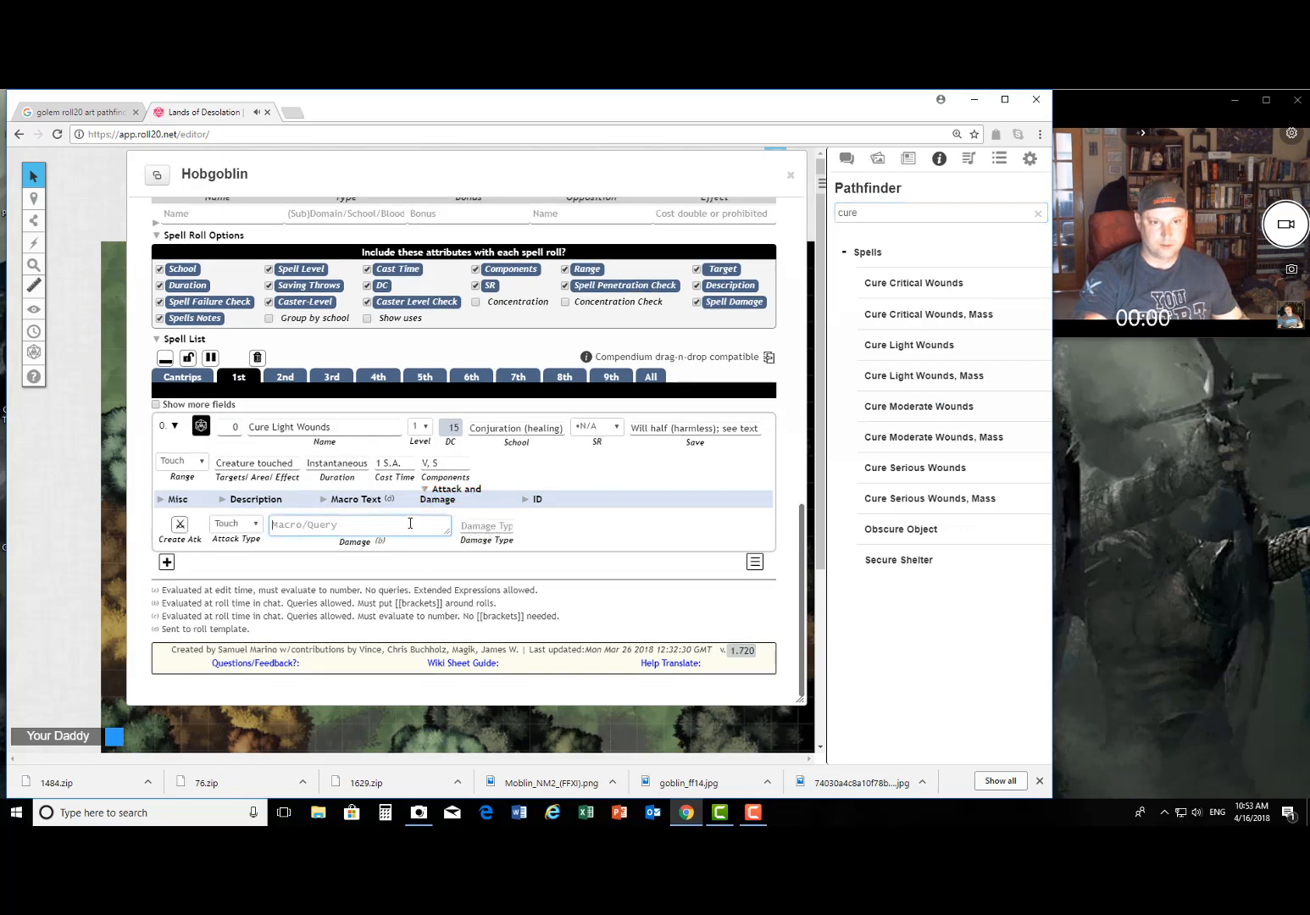
text([[)
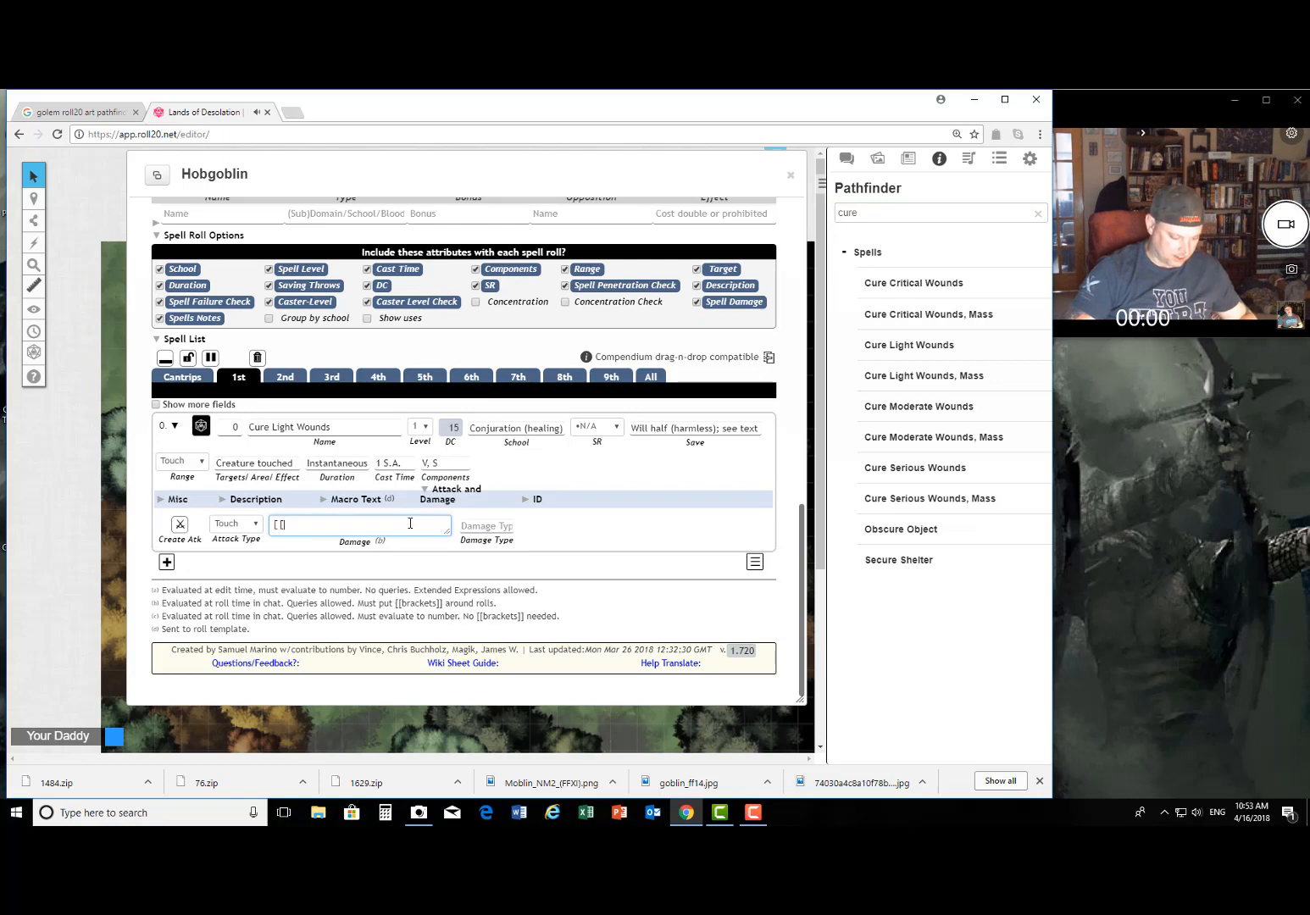
text(1d8+5)
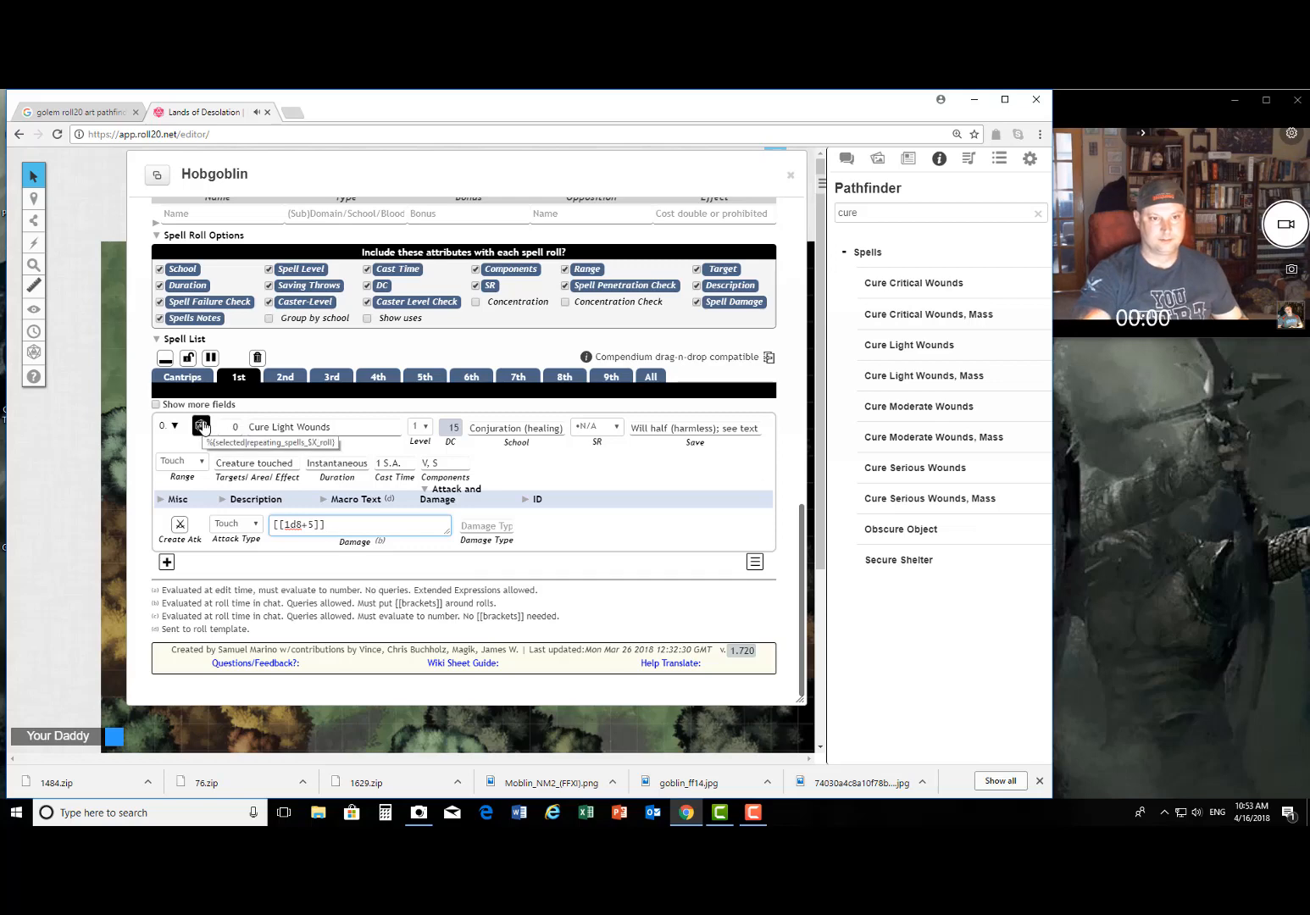
click(304, 564)
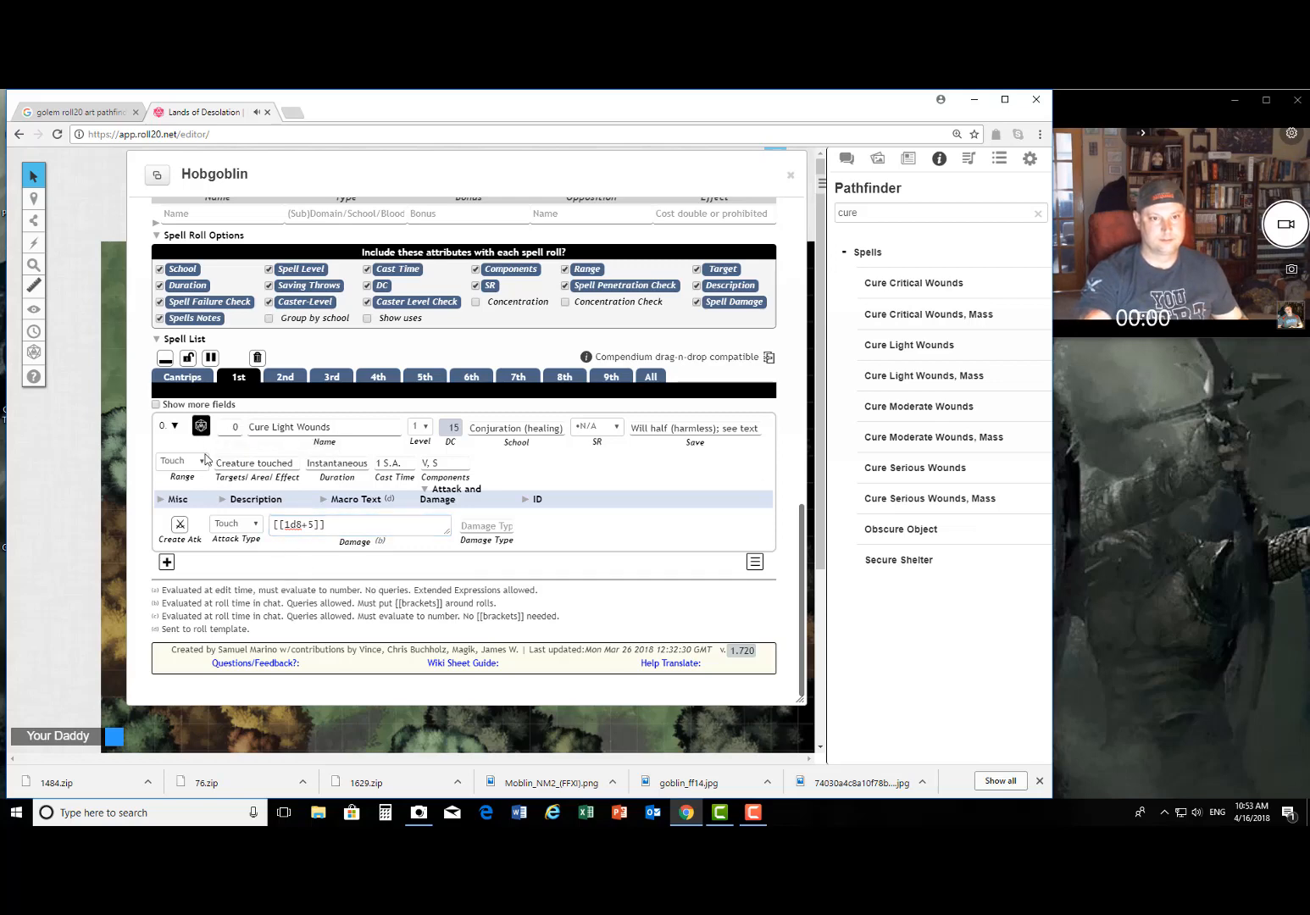
Step: Check the Cure Light Wounds roll and its damage calculation in the latest chat message
click(846, 158)
scroll(953, 380, down, 20)
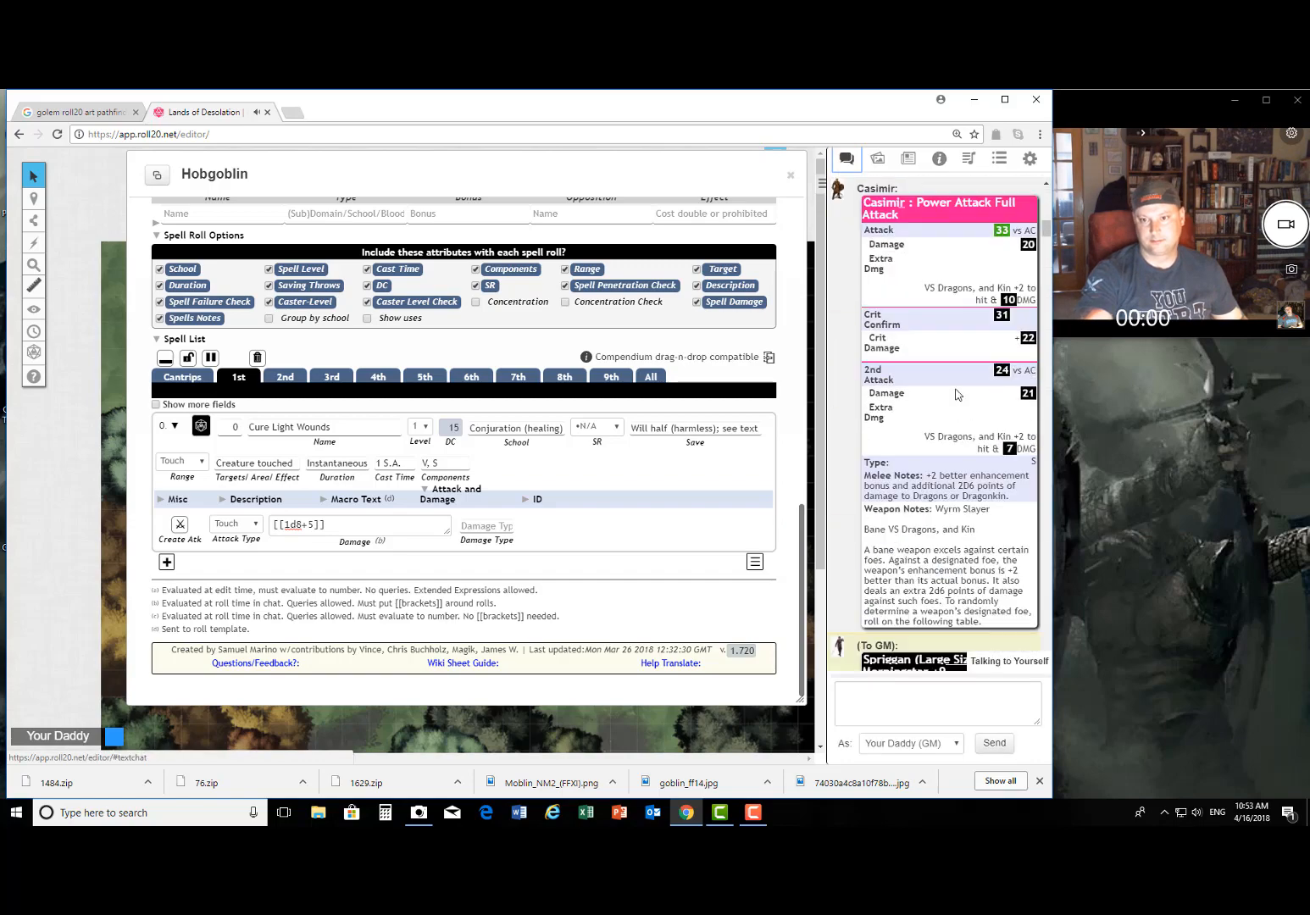
drag(1045, 250, 1069, 677)
mouse_move(1030, 539)
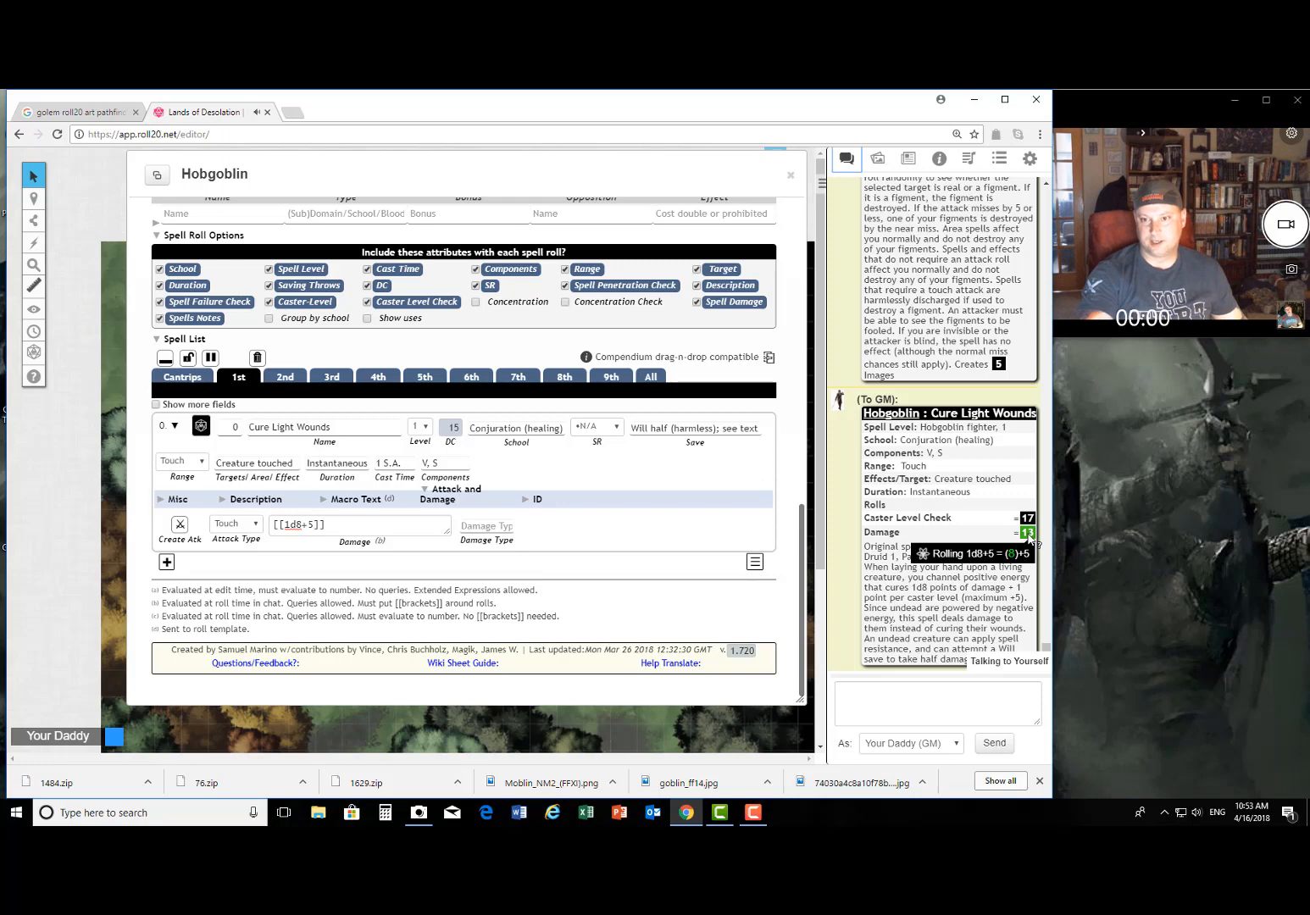
Step: Put "Heals" in front of Cure Light Wounds' damage formula and roll the spell again
click(272, 524)
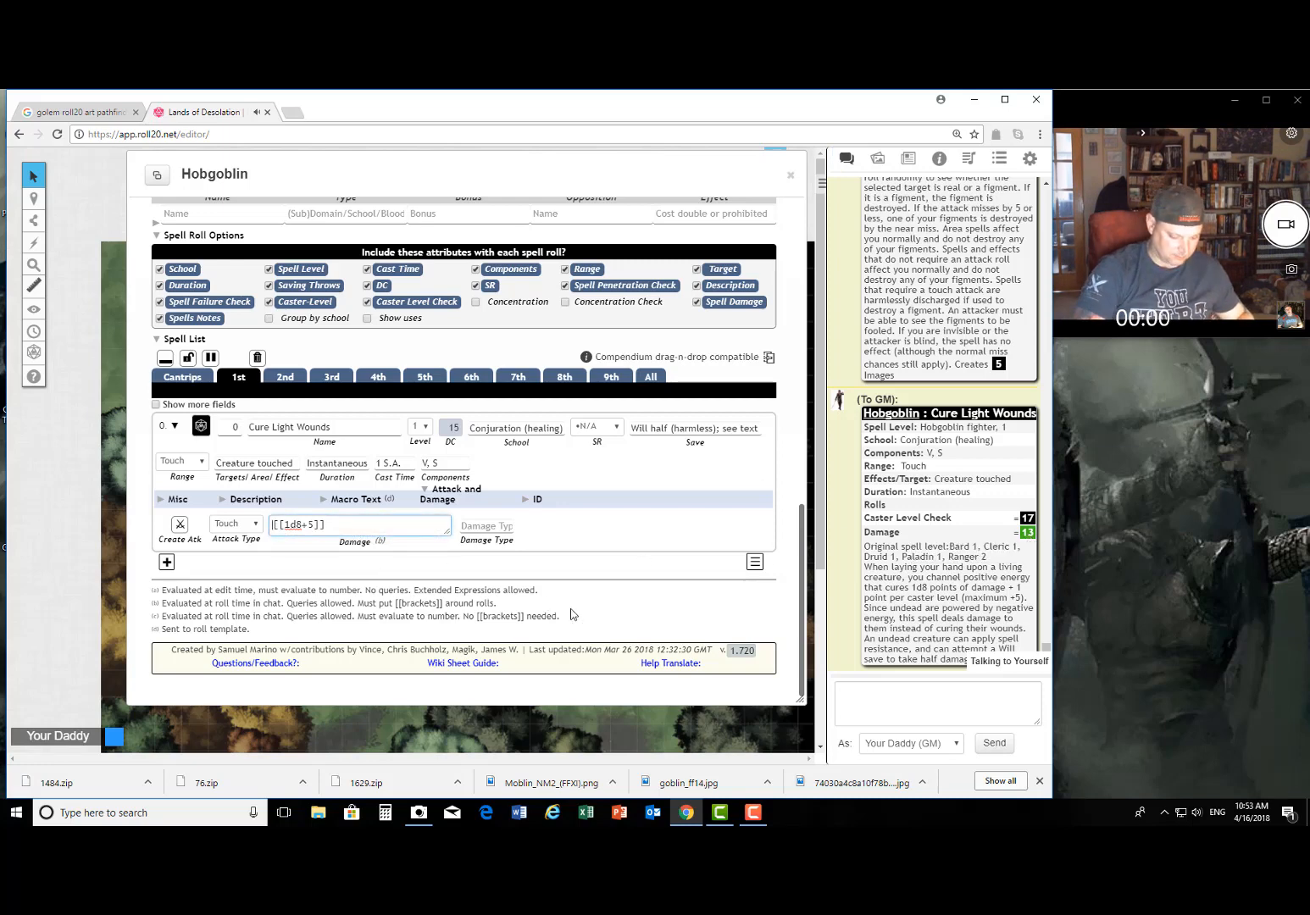
text(Heals)
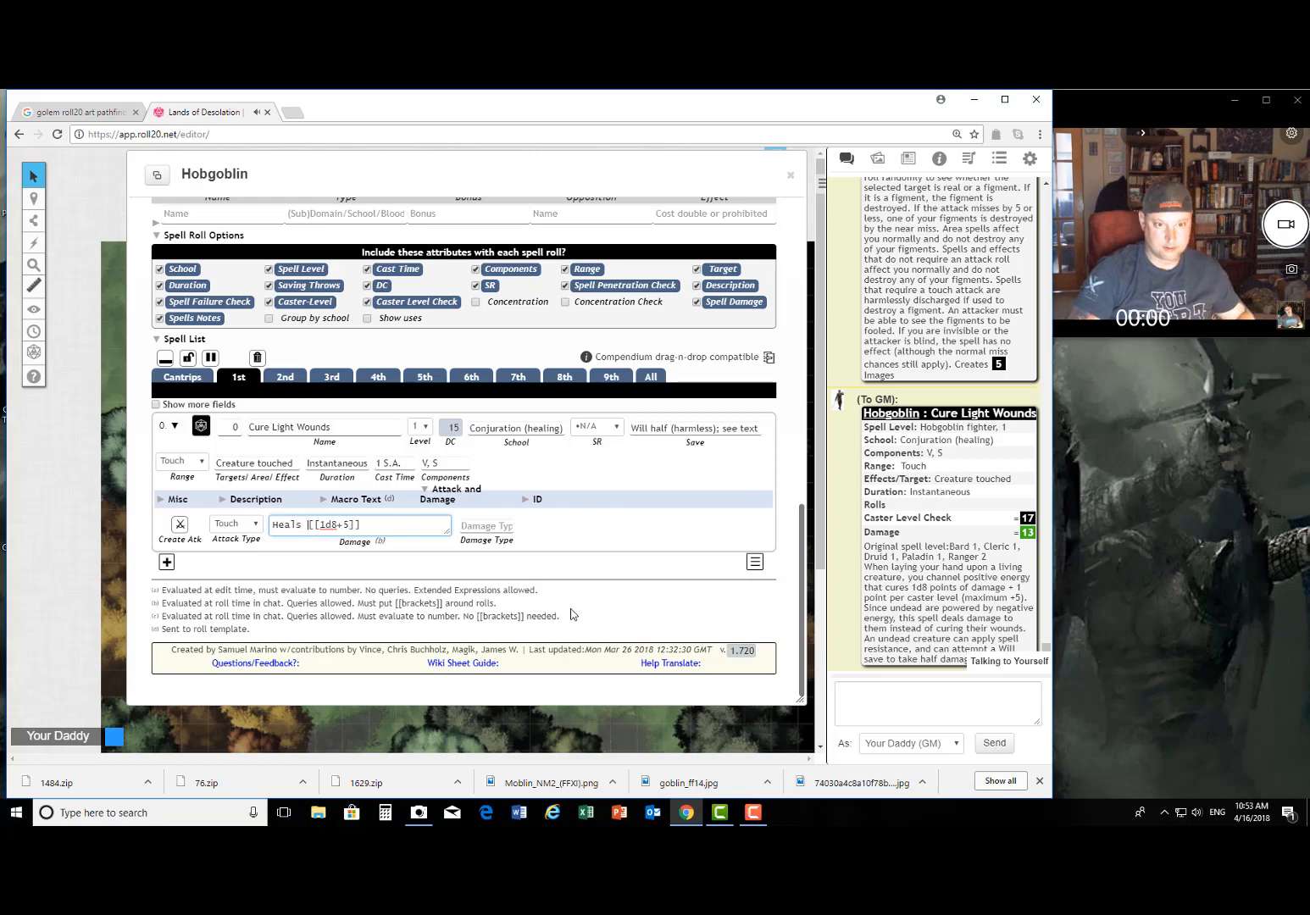
click(202, 429)
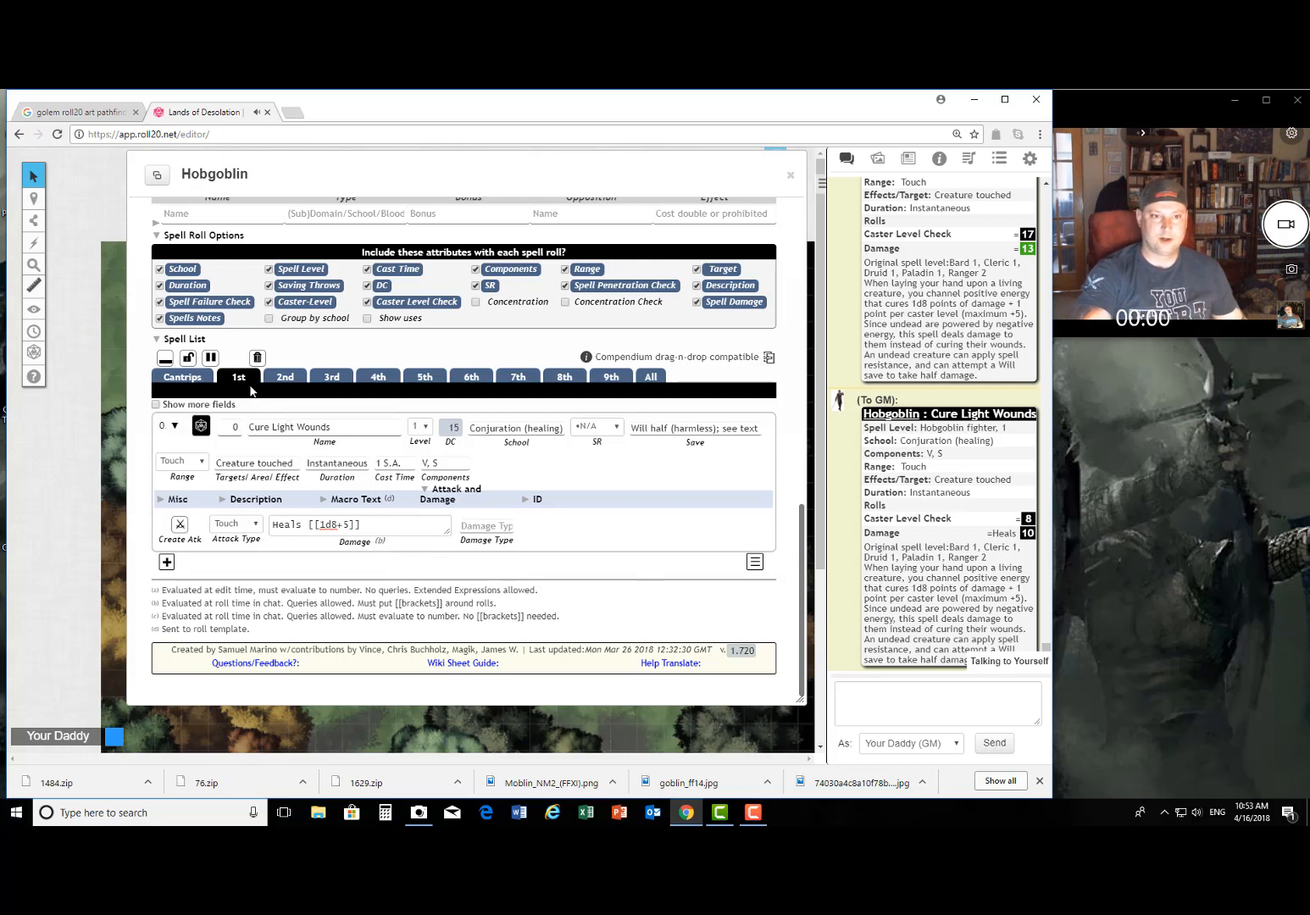
Step: Add another spell entry, fill it with Cure Moderate Wounds from the compendium and read its description
click(167, 563)
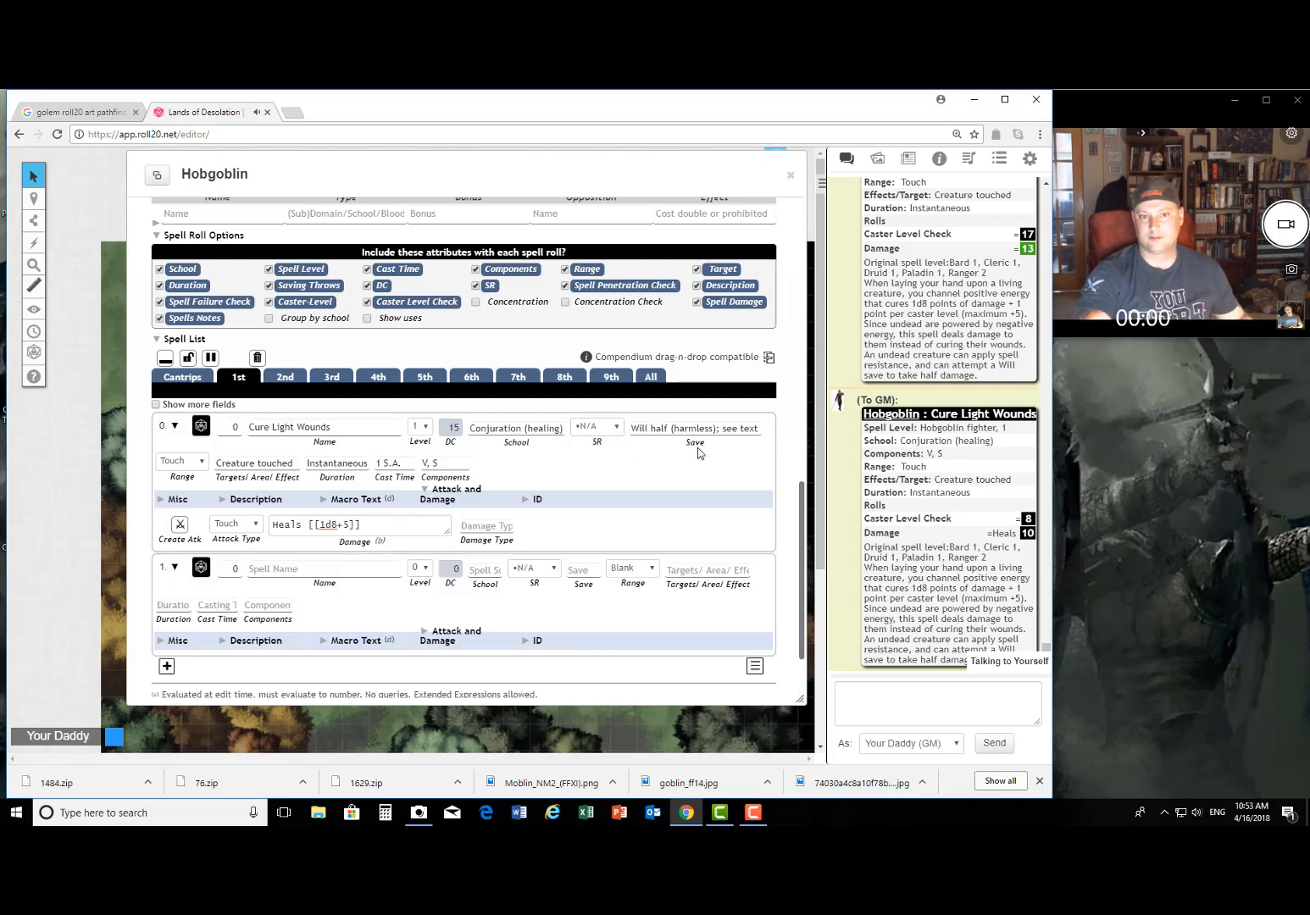
click(939, 159)
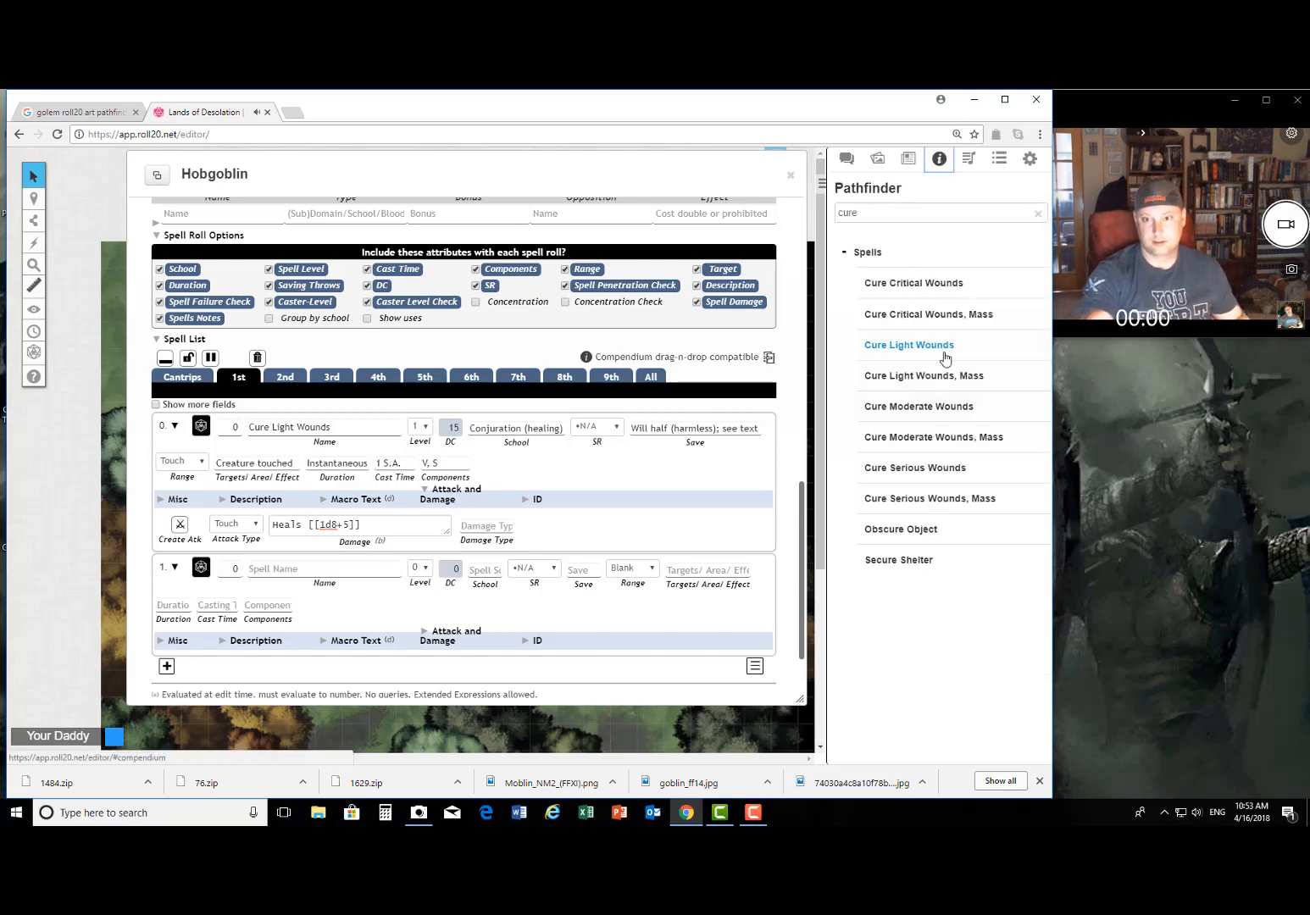
drag(962, 414, 420, 617)
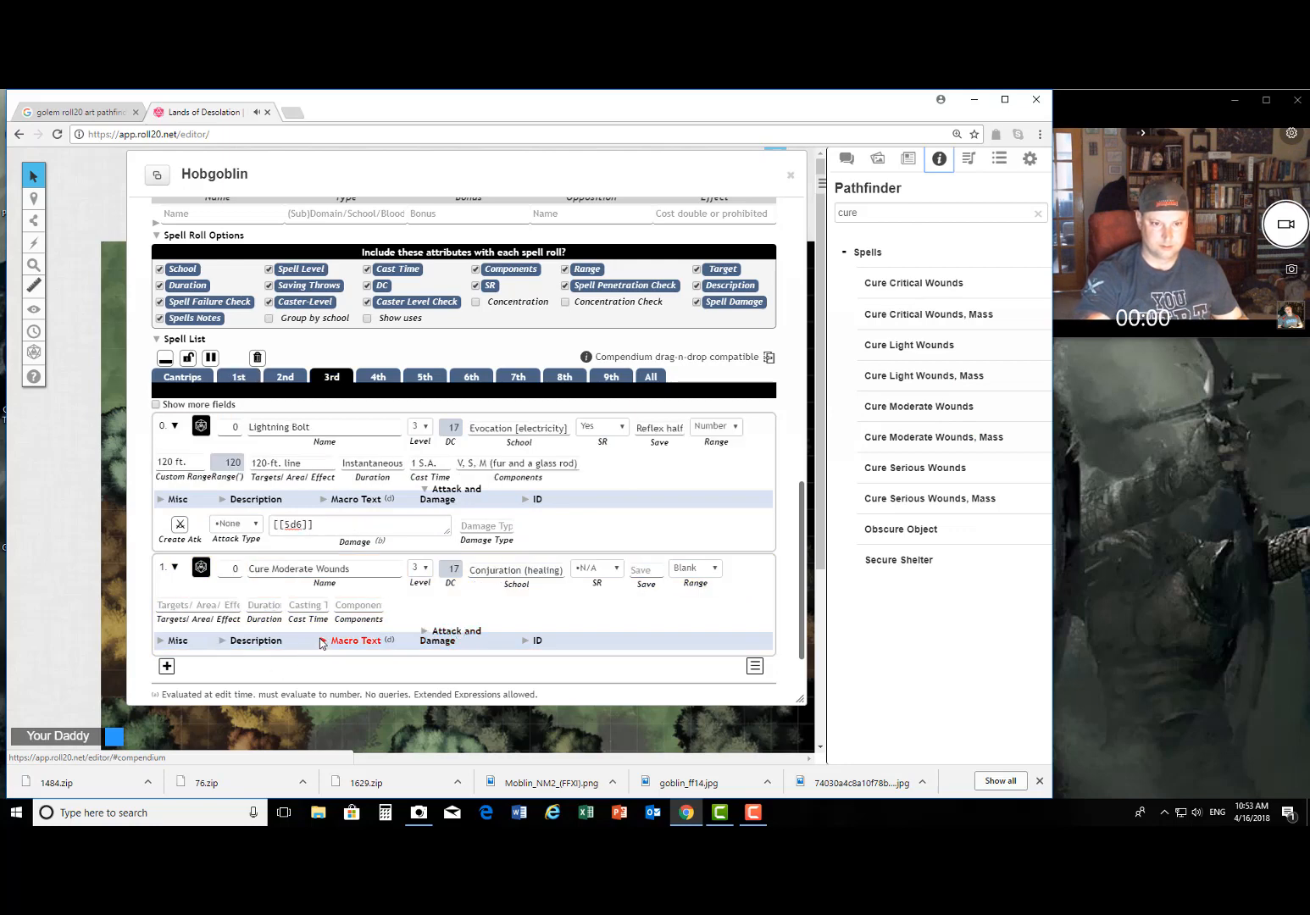
click(248, 643)
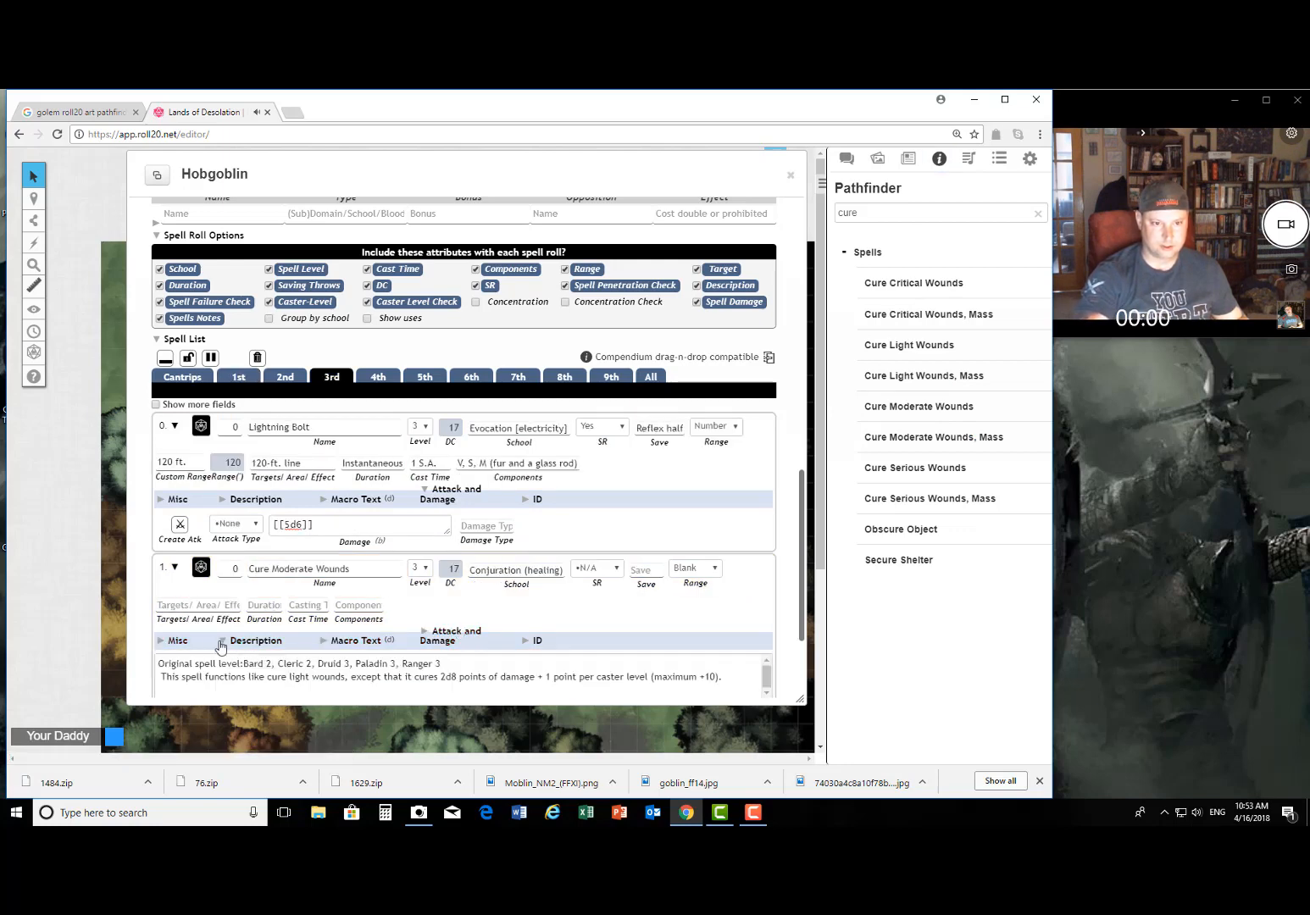
click(223, 643)
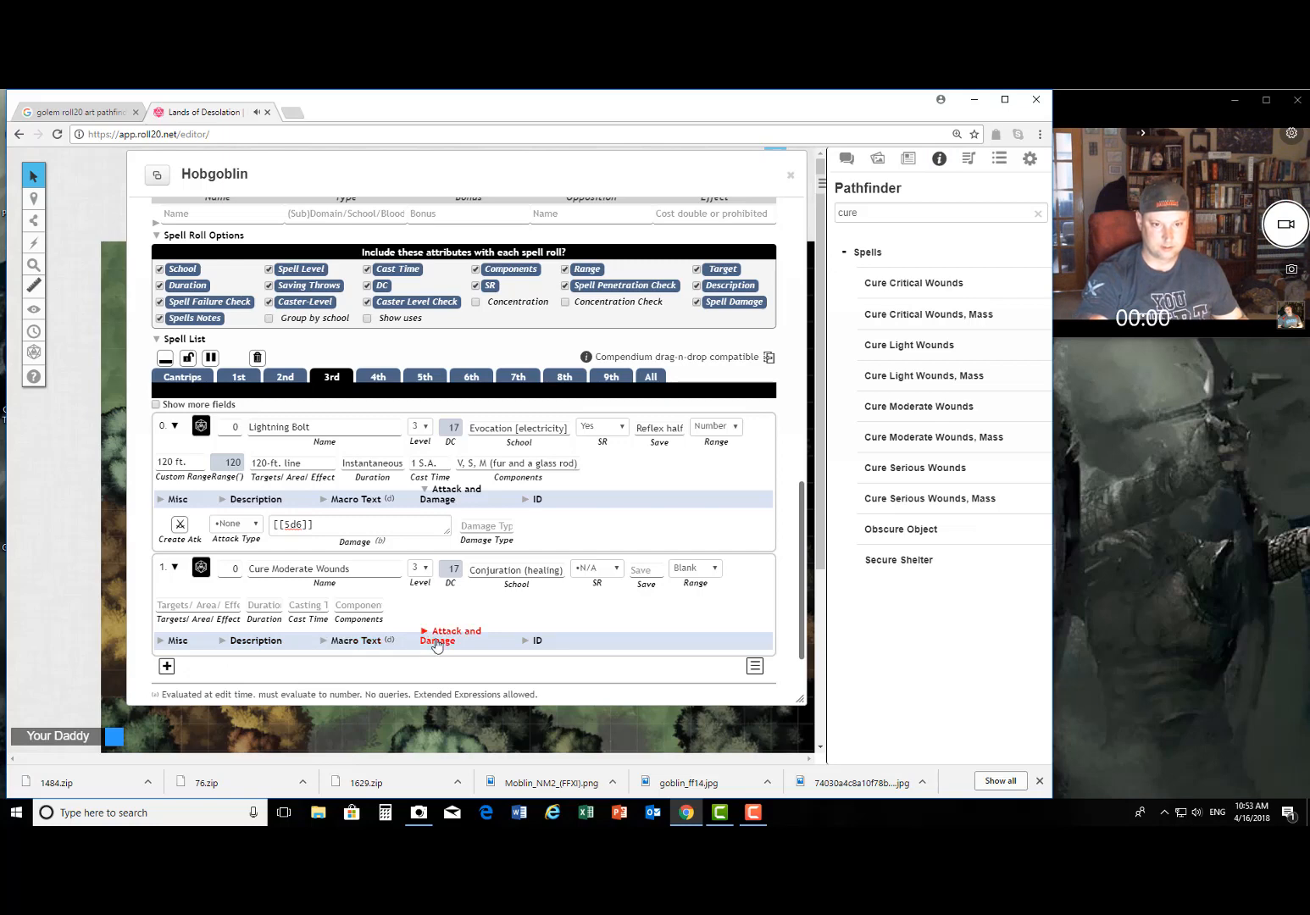
Step: Set Cure Moderate Wounds' damage to "Heals [[2d8+5]]" and check the spell's roll in the chat
click(436, 644)
click(317, 669)
text([[2d8+5)
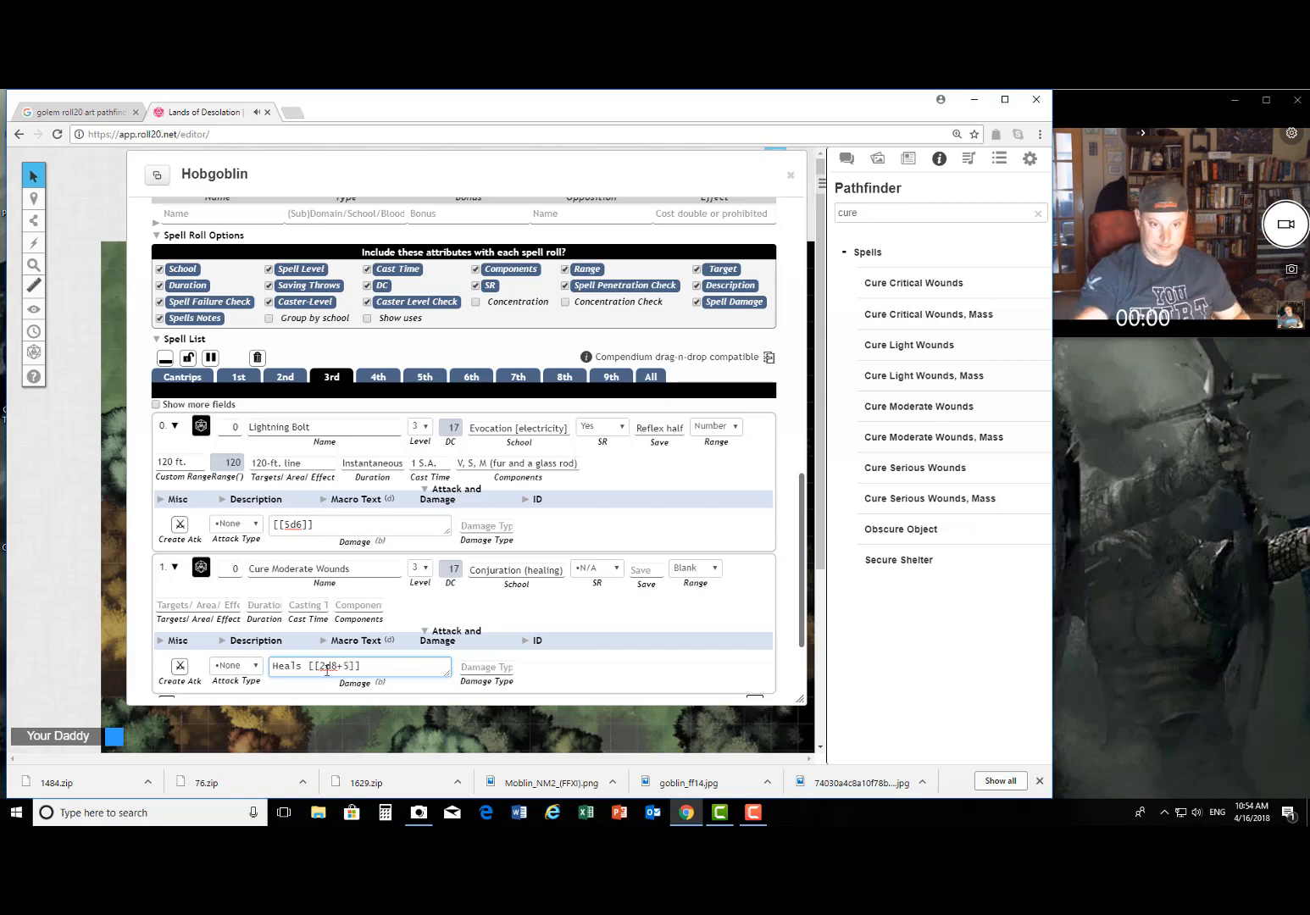
click(618, 678)
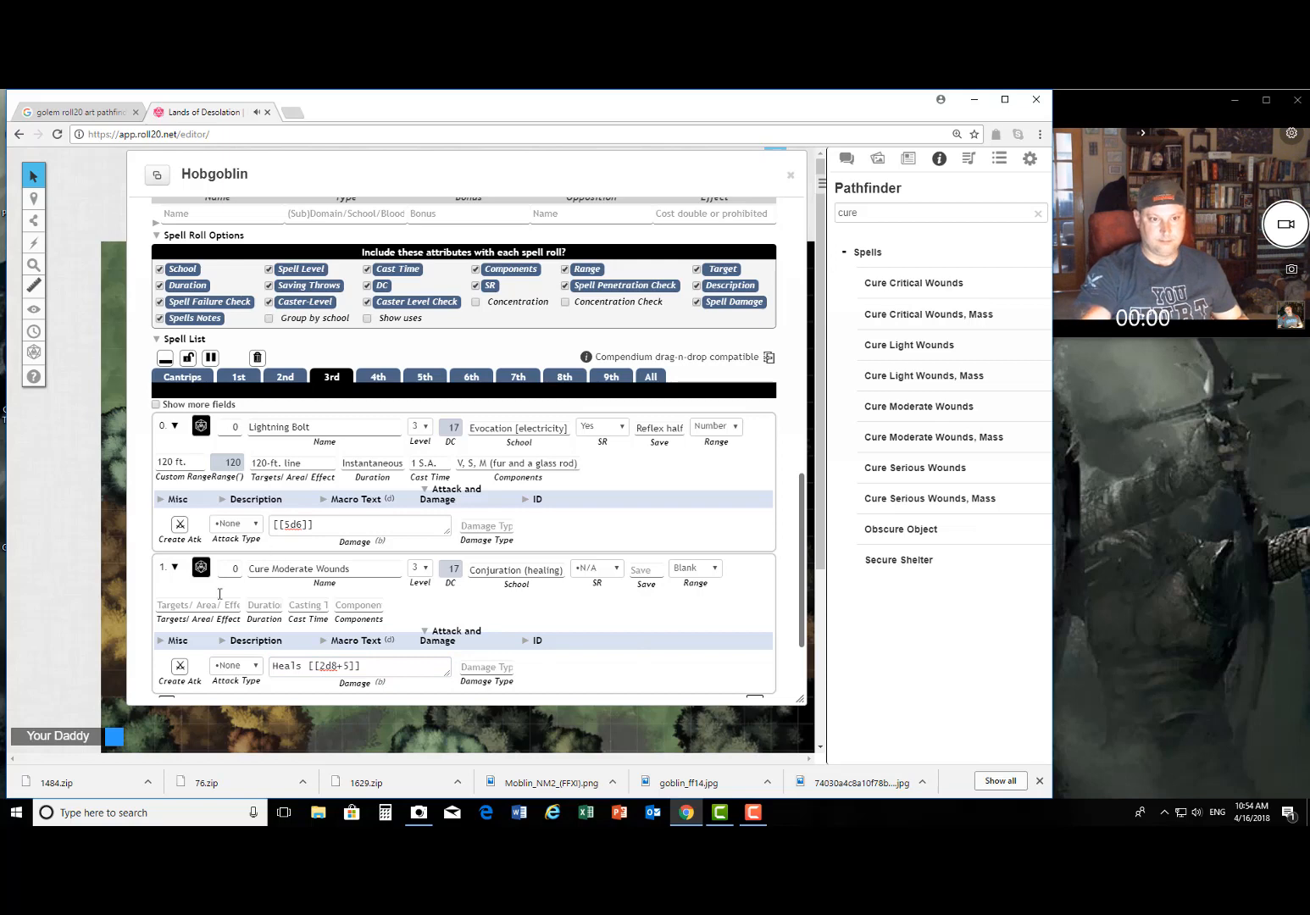
click(844, 166)
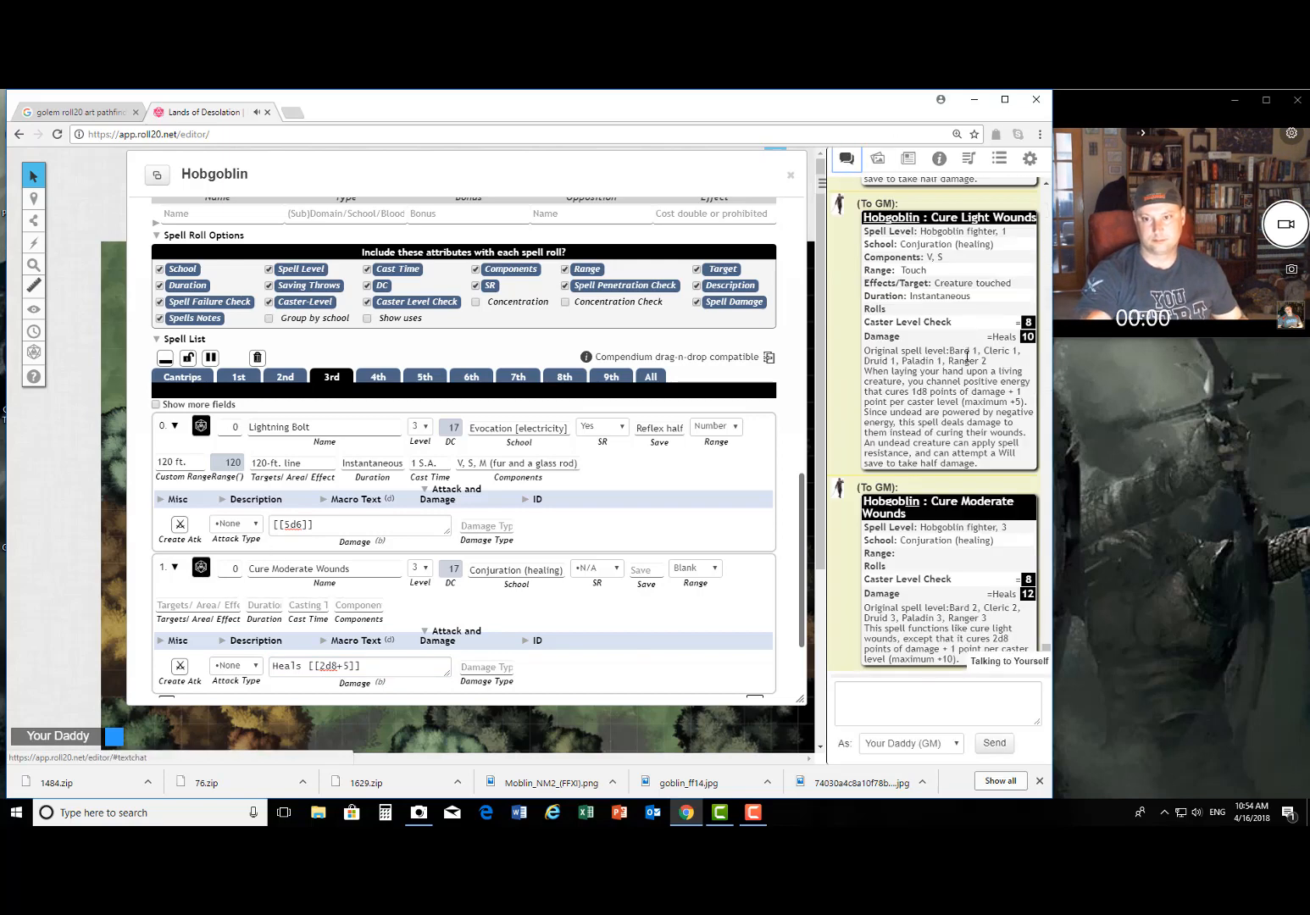
mouse_move(1034, 598)
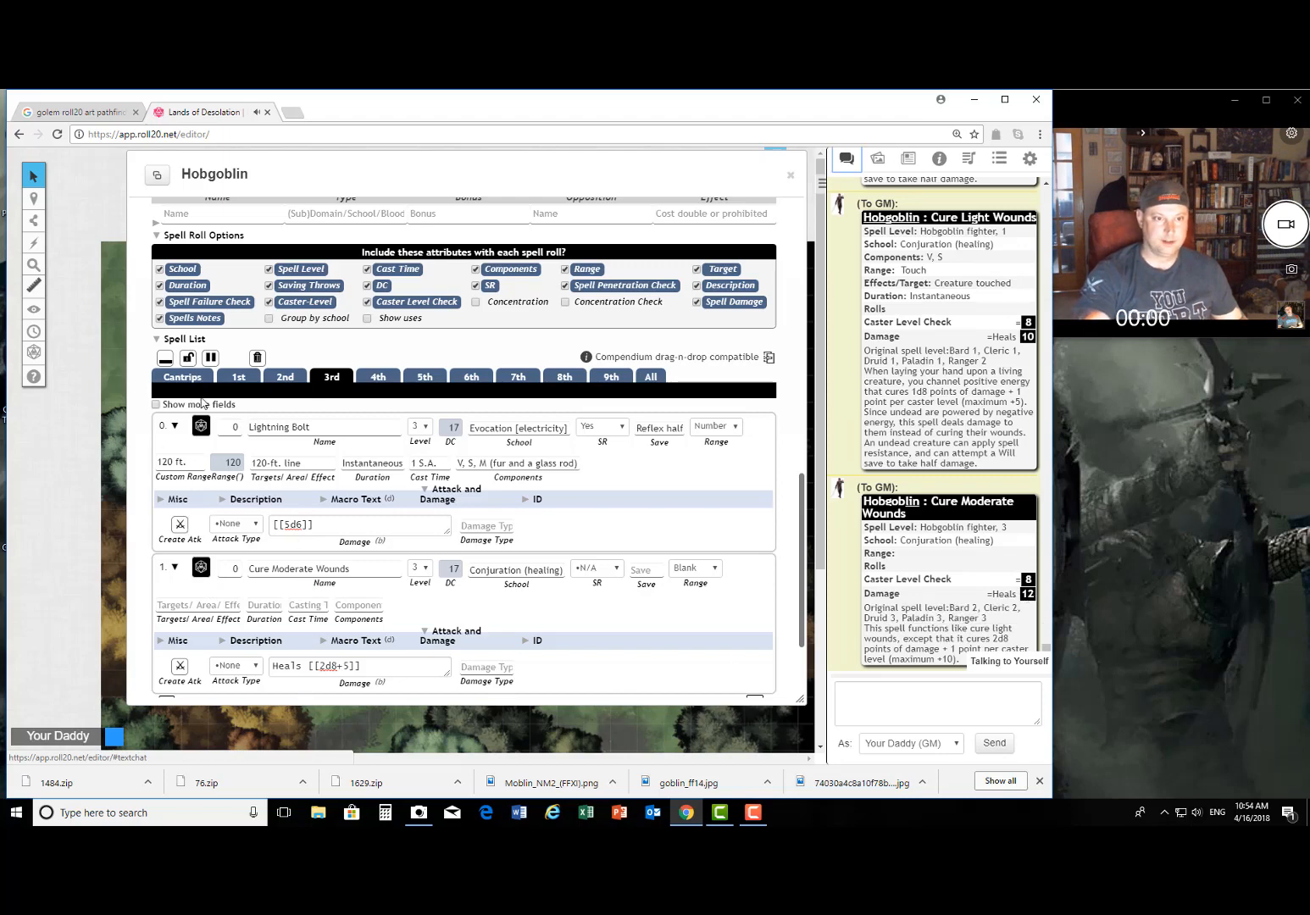
Step: Collapse the existing 3rd-level spells, search the compendium for "magic" and fill a new spell entry with Magic Missile
click(175, 427)
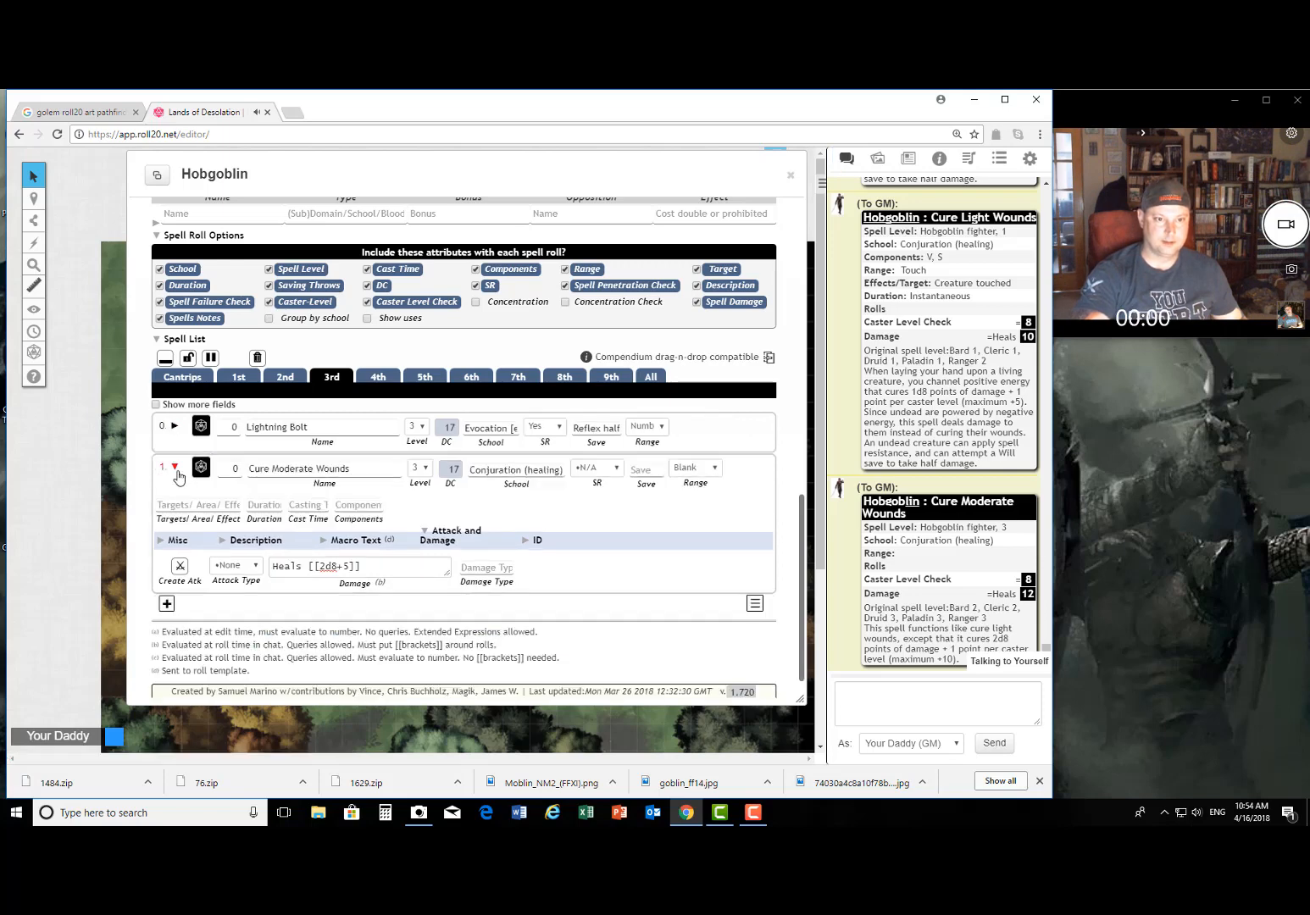
click(175, 471)
click(174, 562)
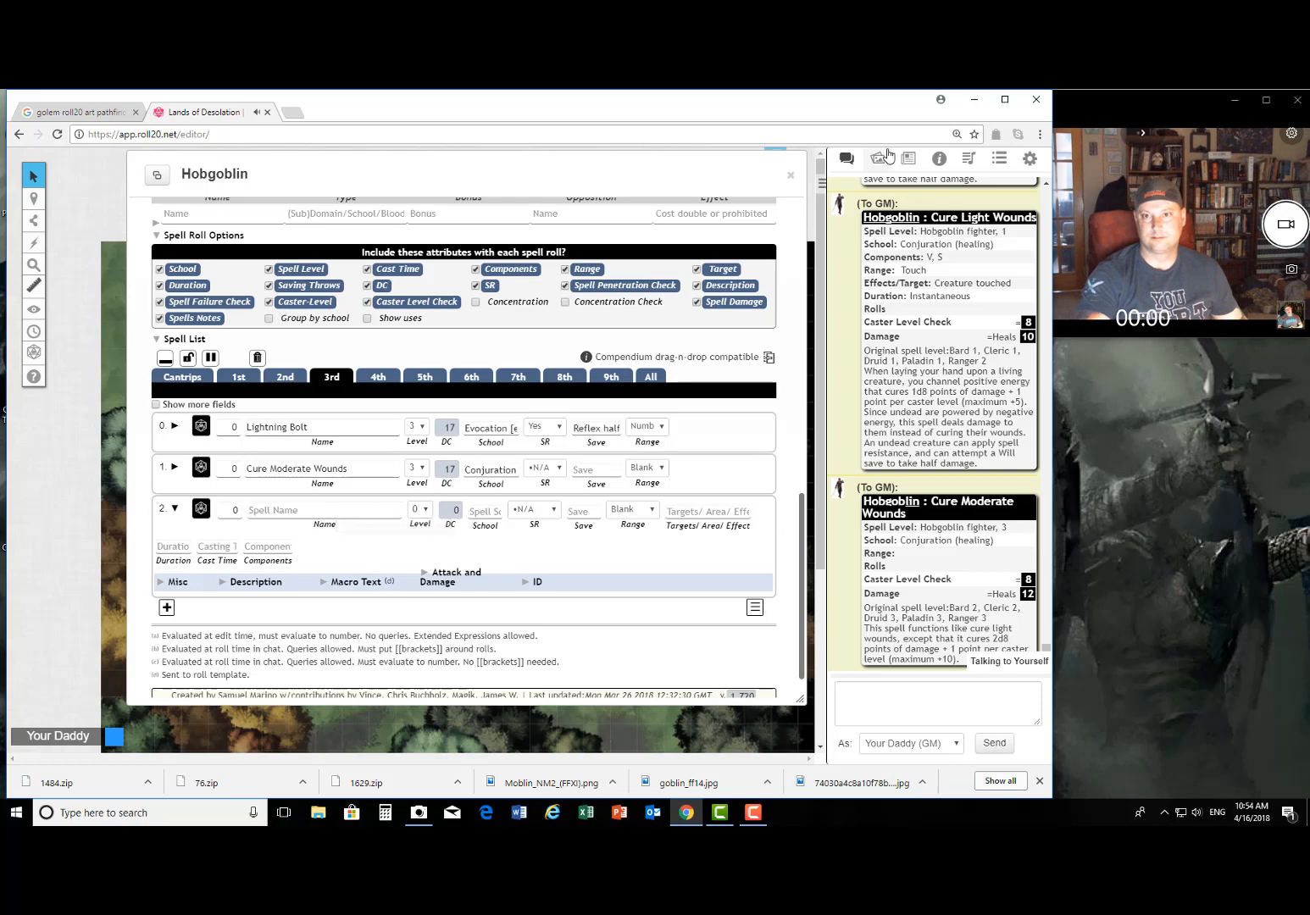
click(939, 158)
double_click(923, 207)
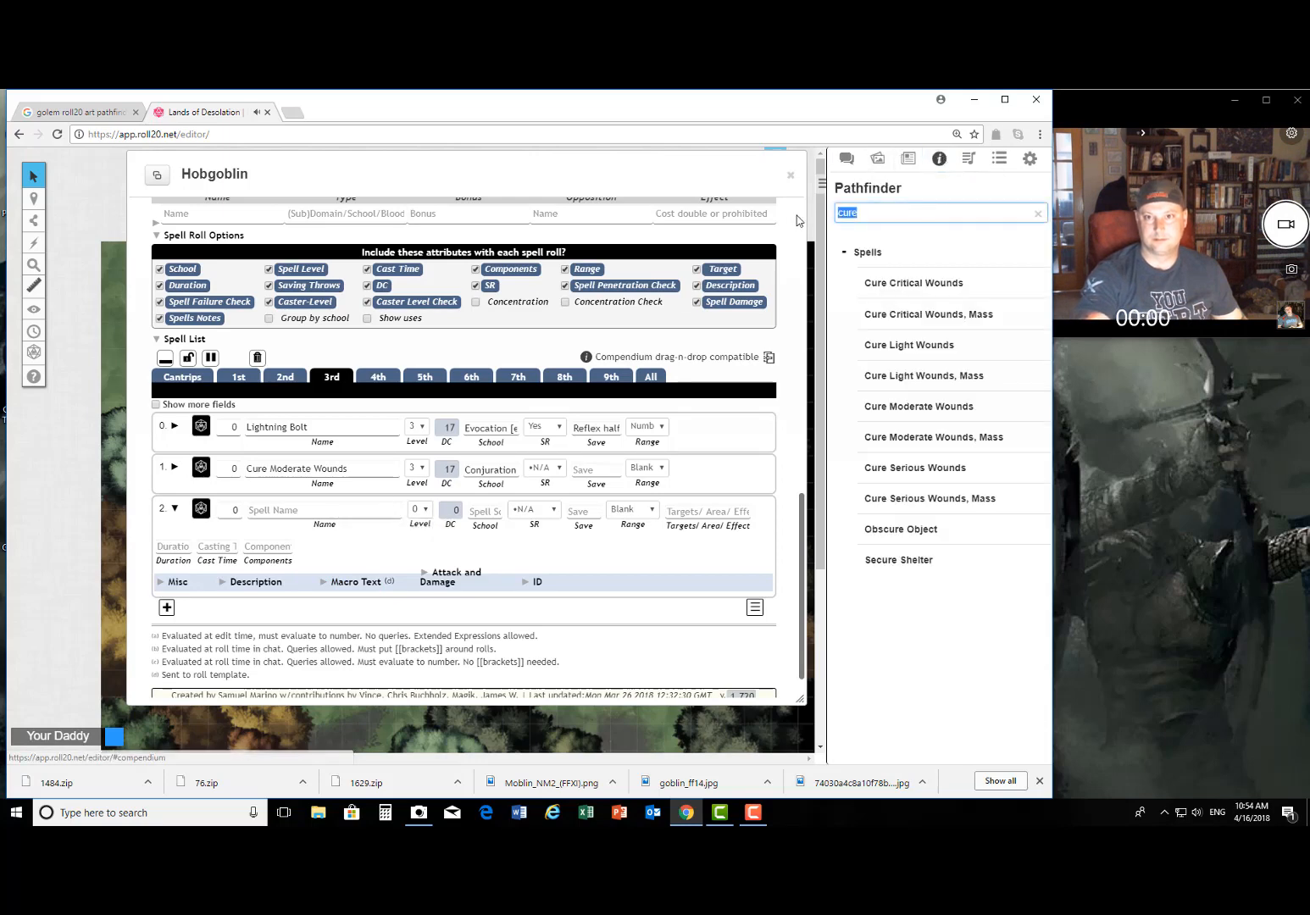
text(magic)
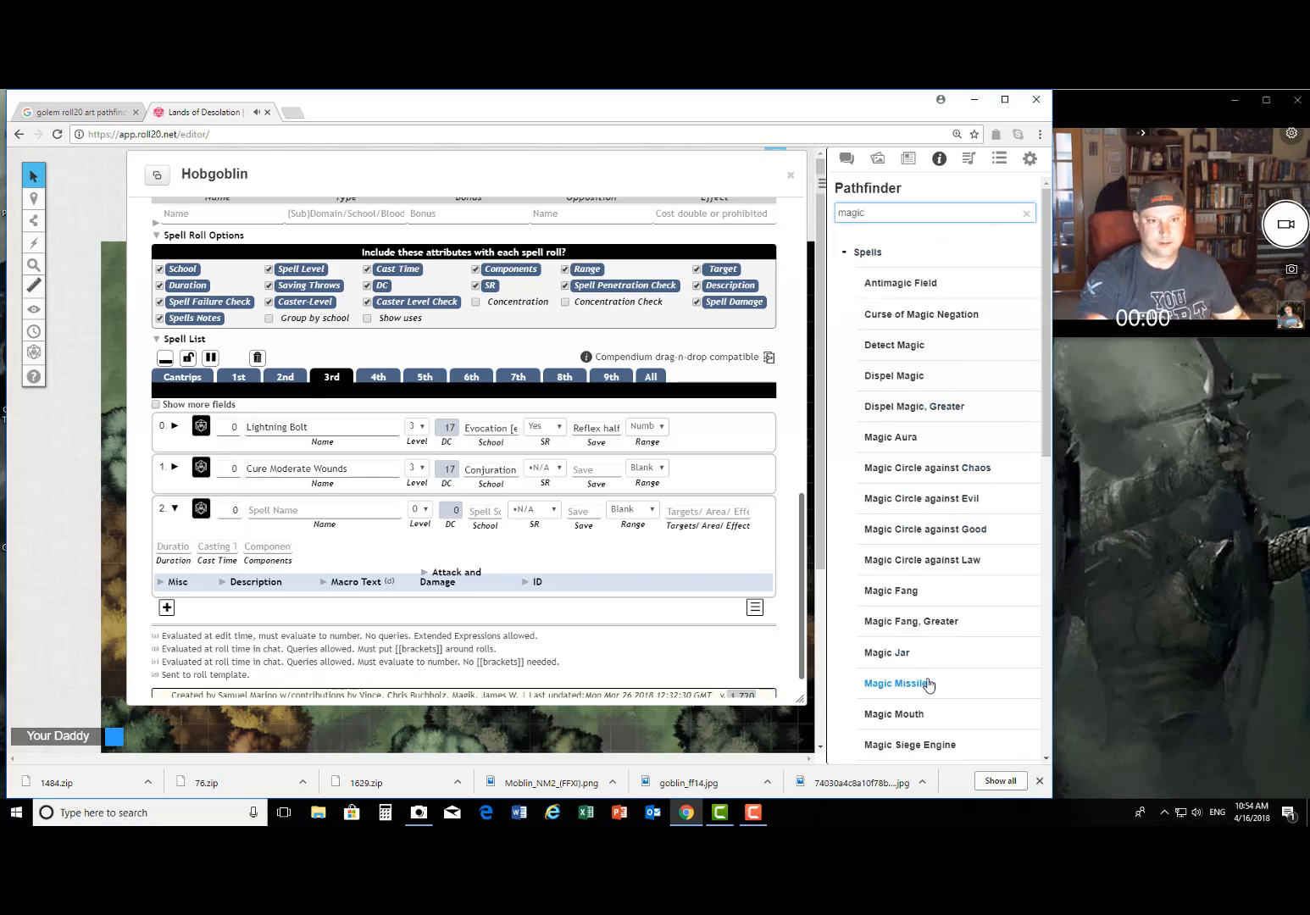
click(166, 608)
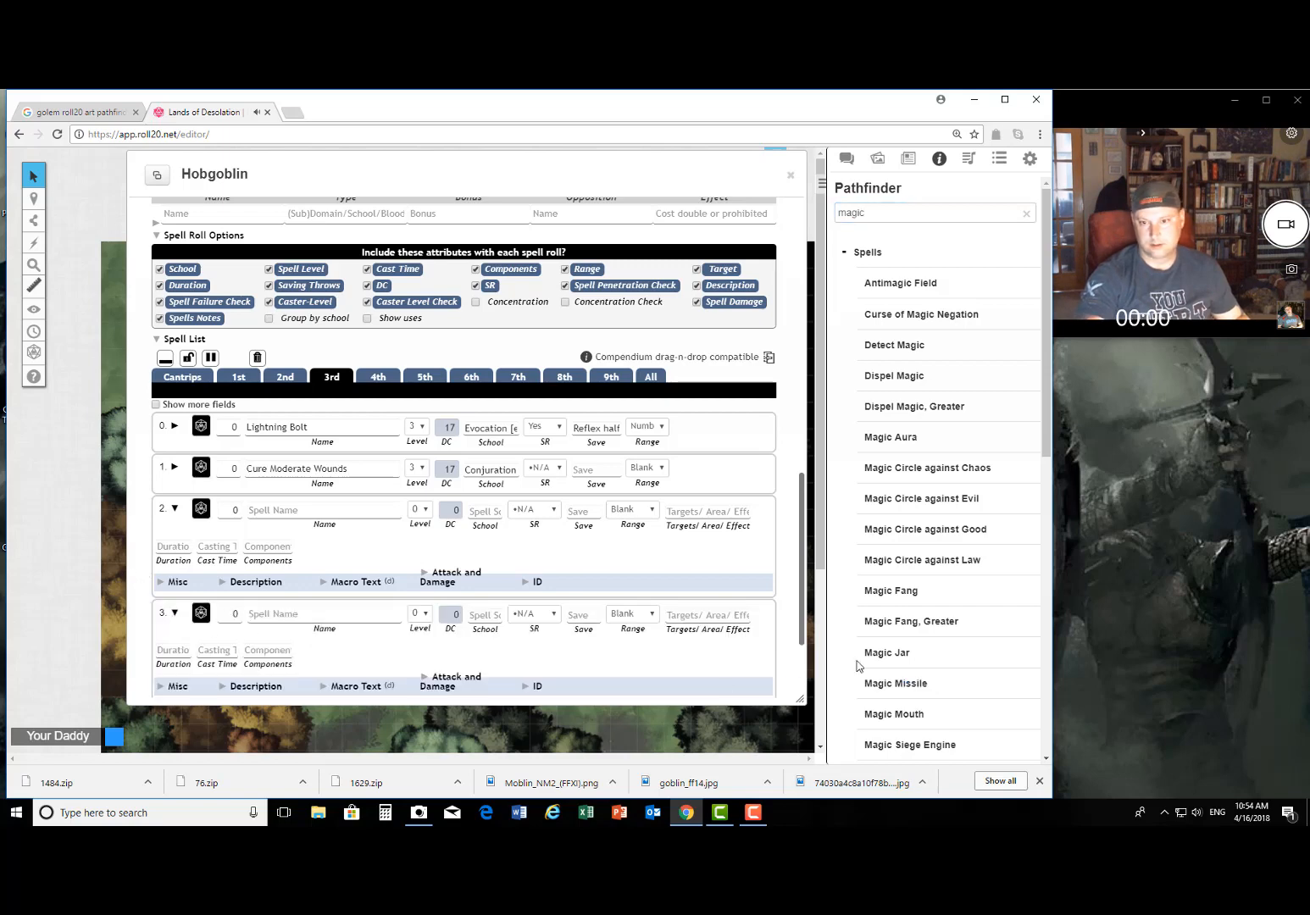
drag(897, 687, 608, 594)
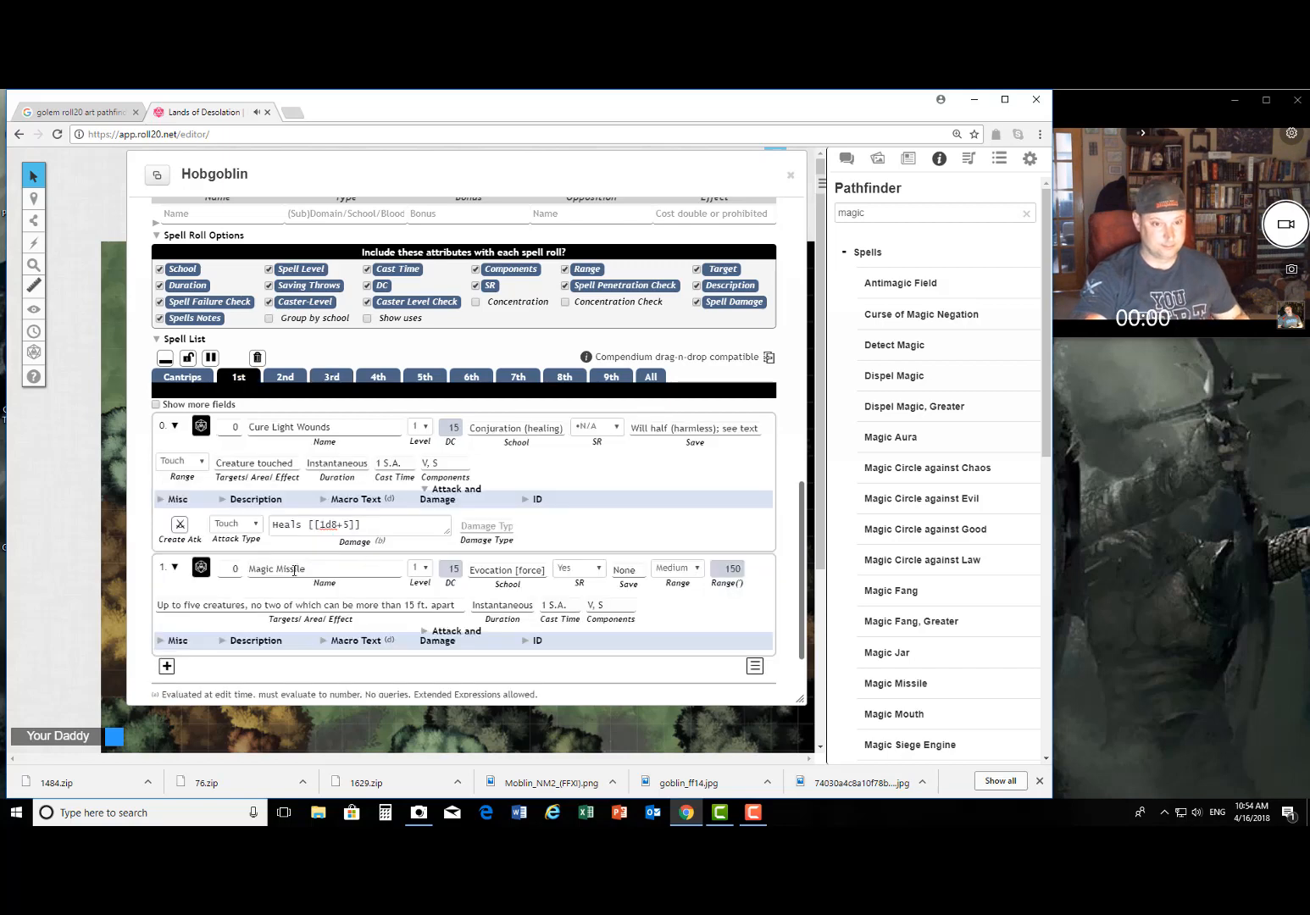
Step: Set Magic Missile's damage to [[5d4]] and check the spell's roll in the chat
scroll(351, 524, down, 3)
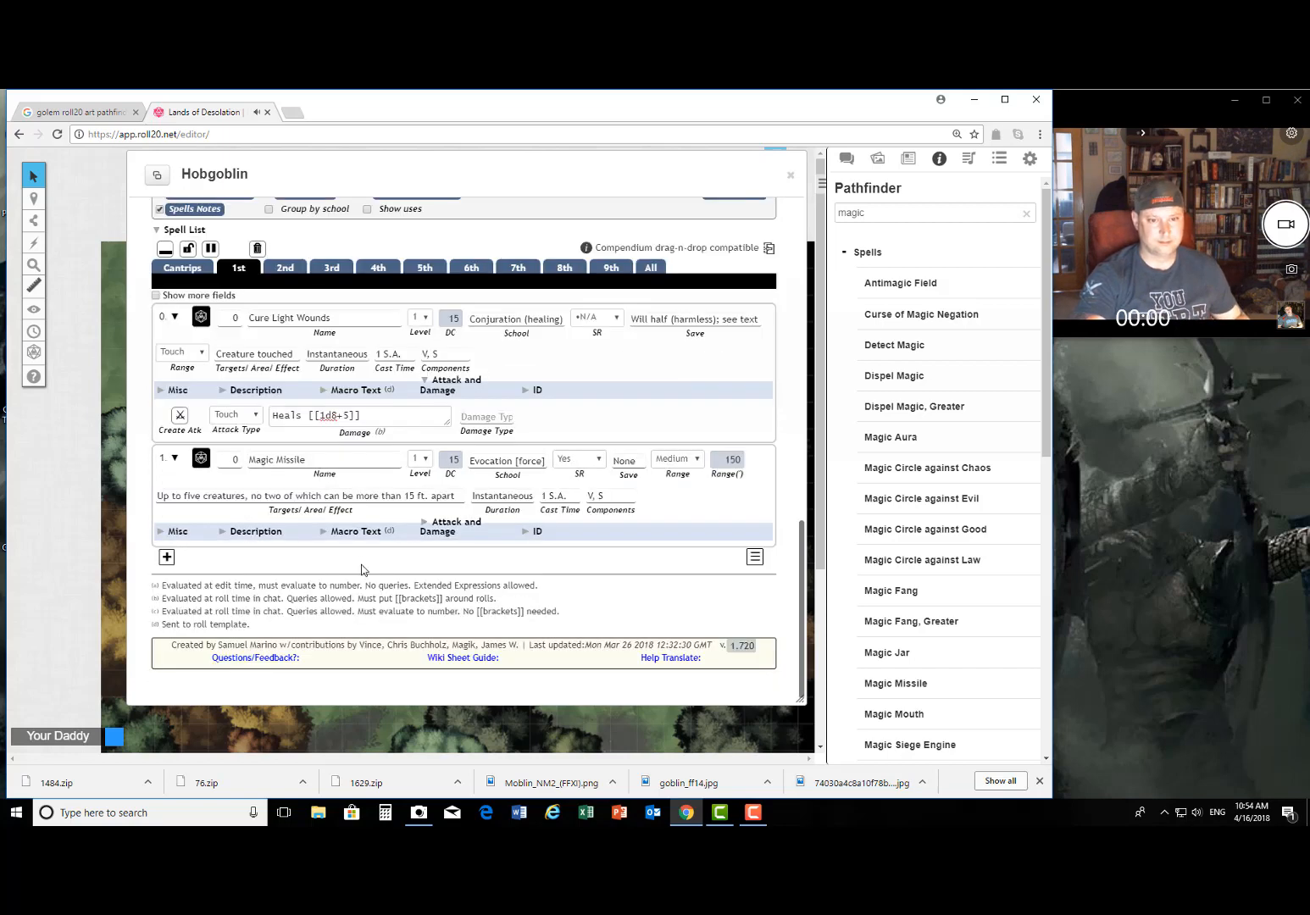
click(425, 532)
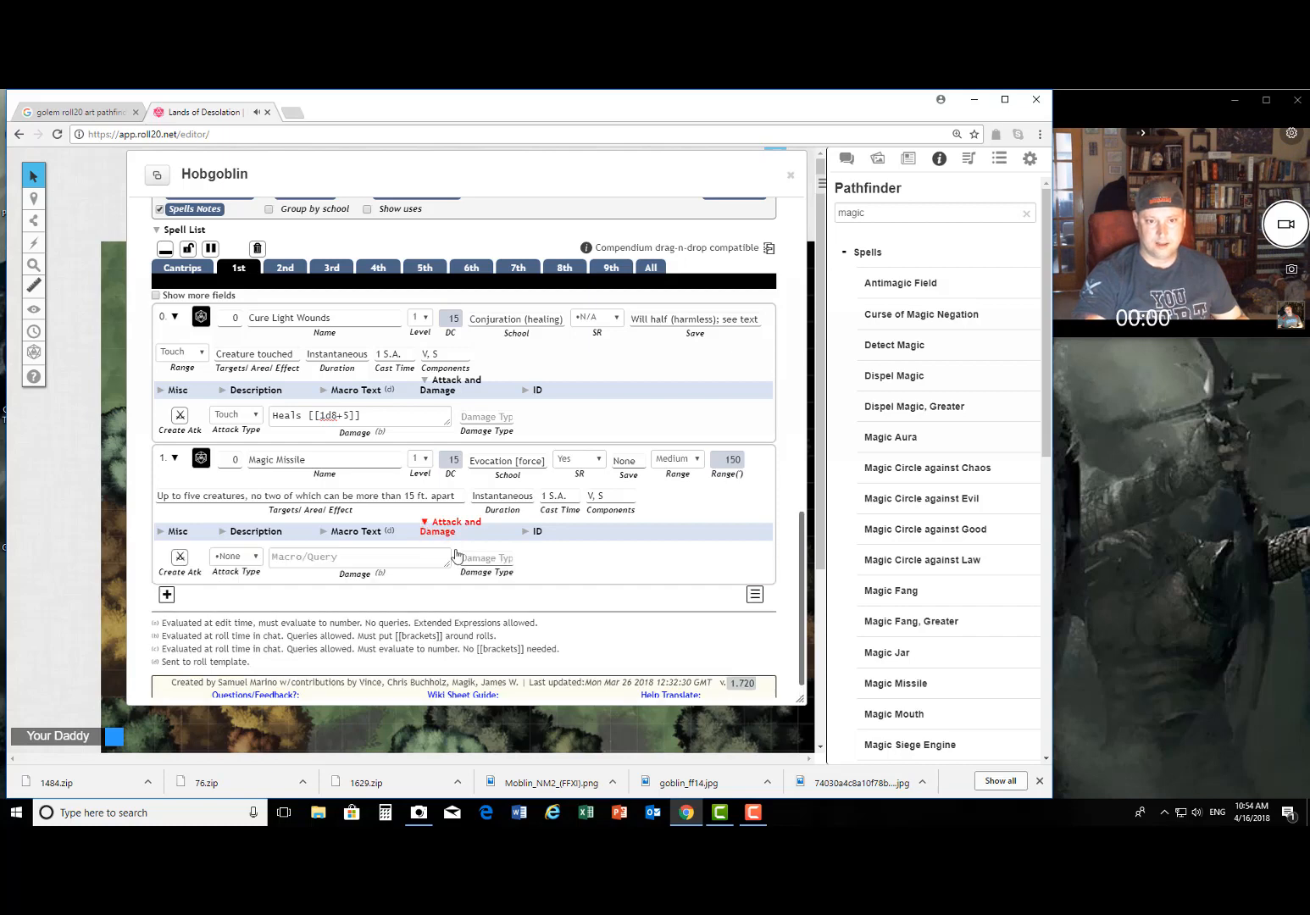
click(344, 557)
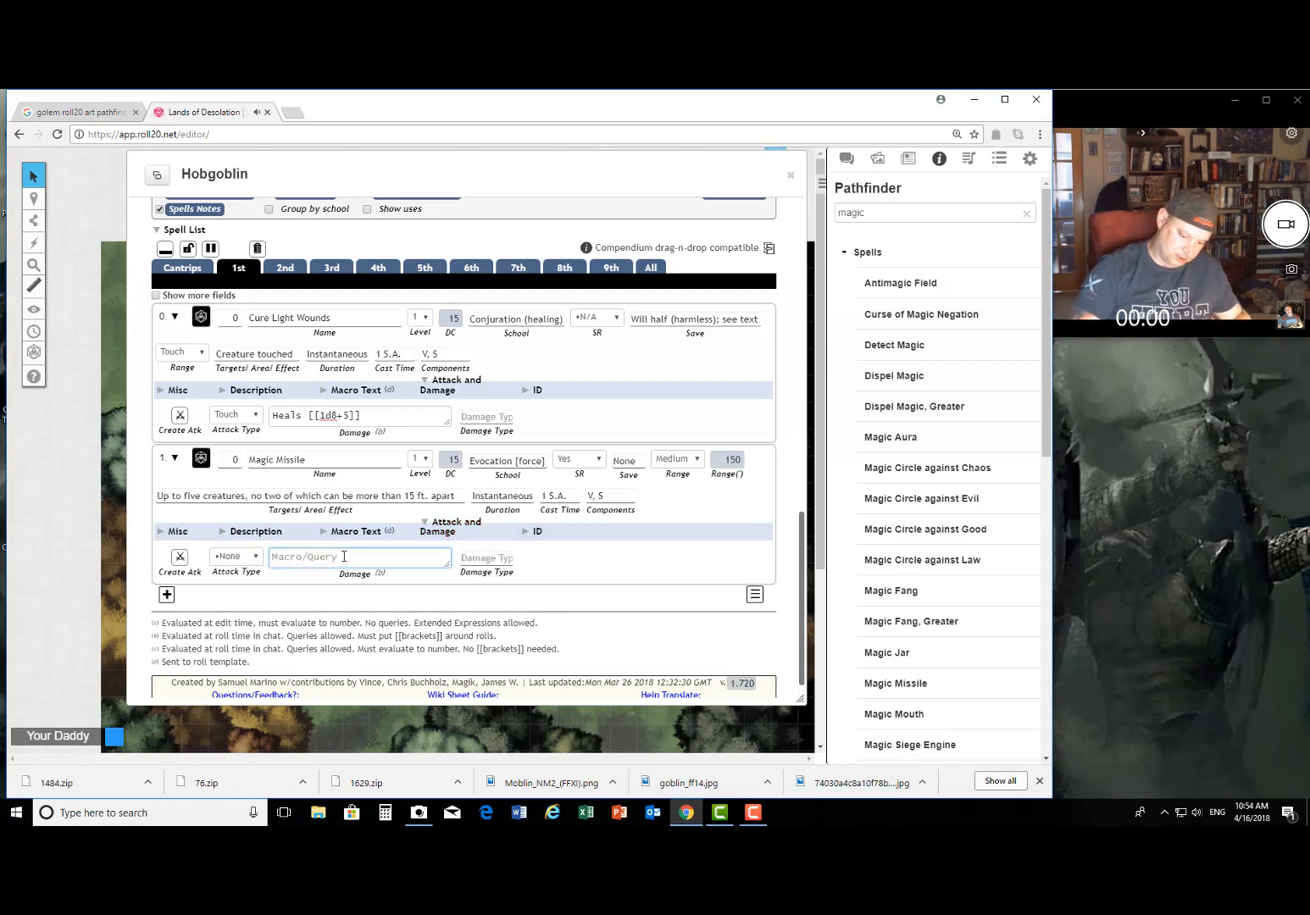
text([[5d4)
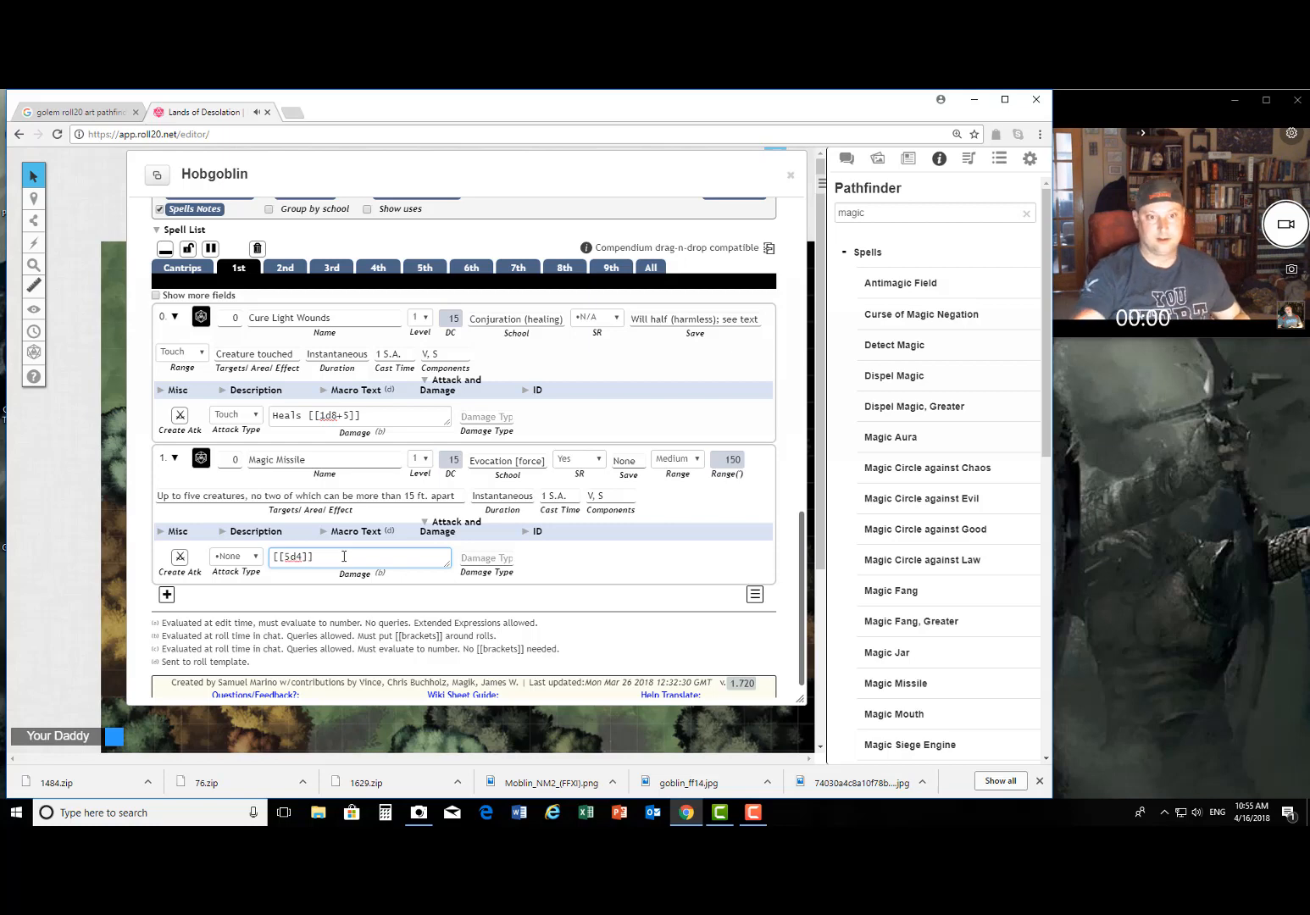
click(320, 607)
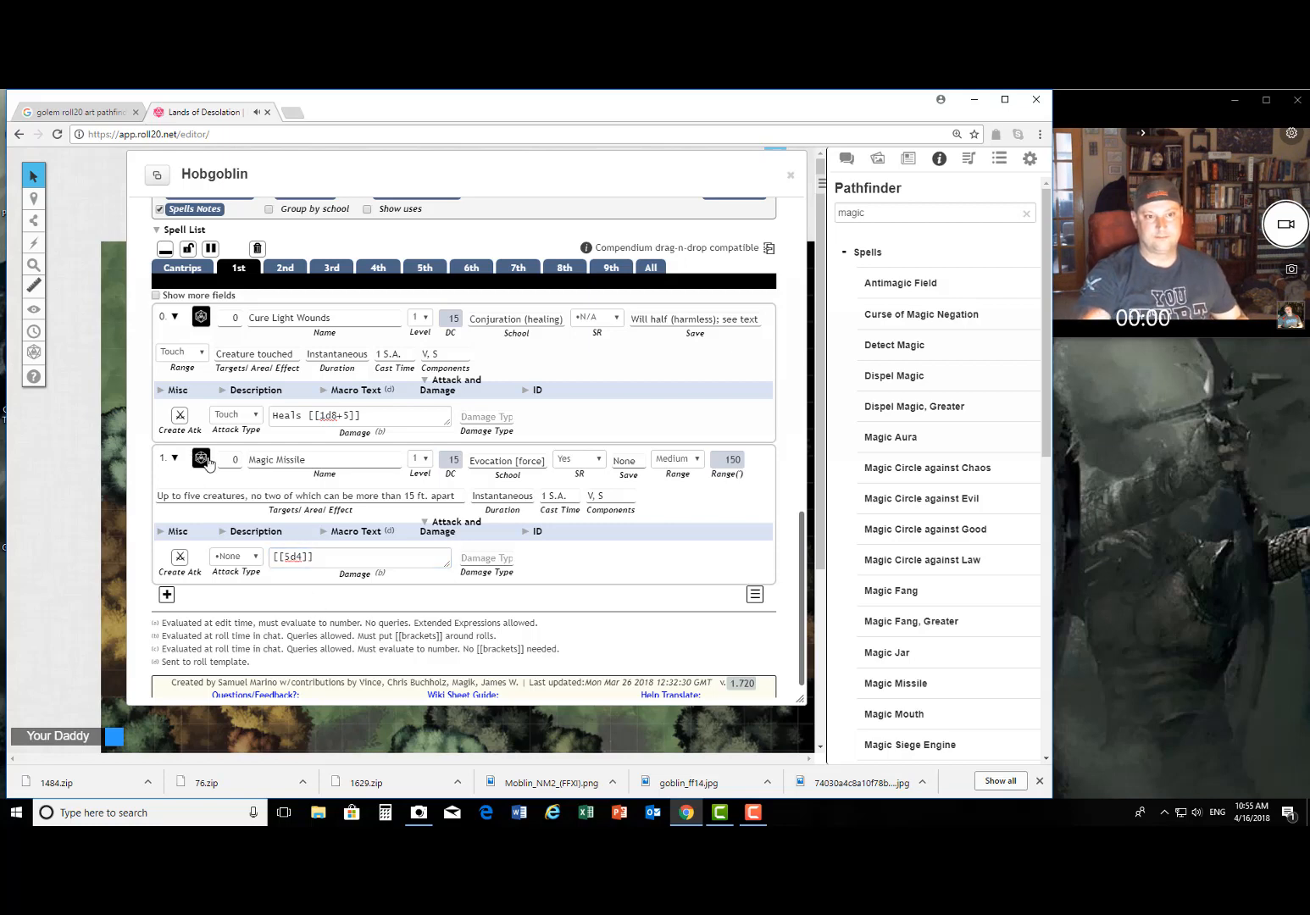
click(846, 159)
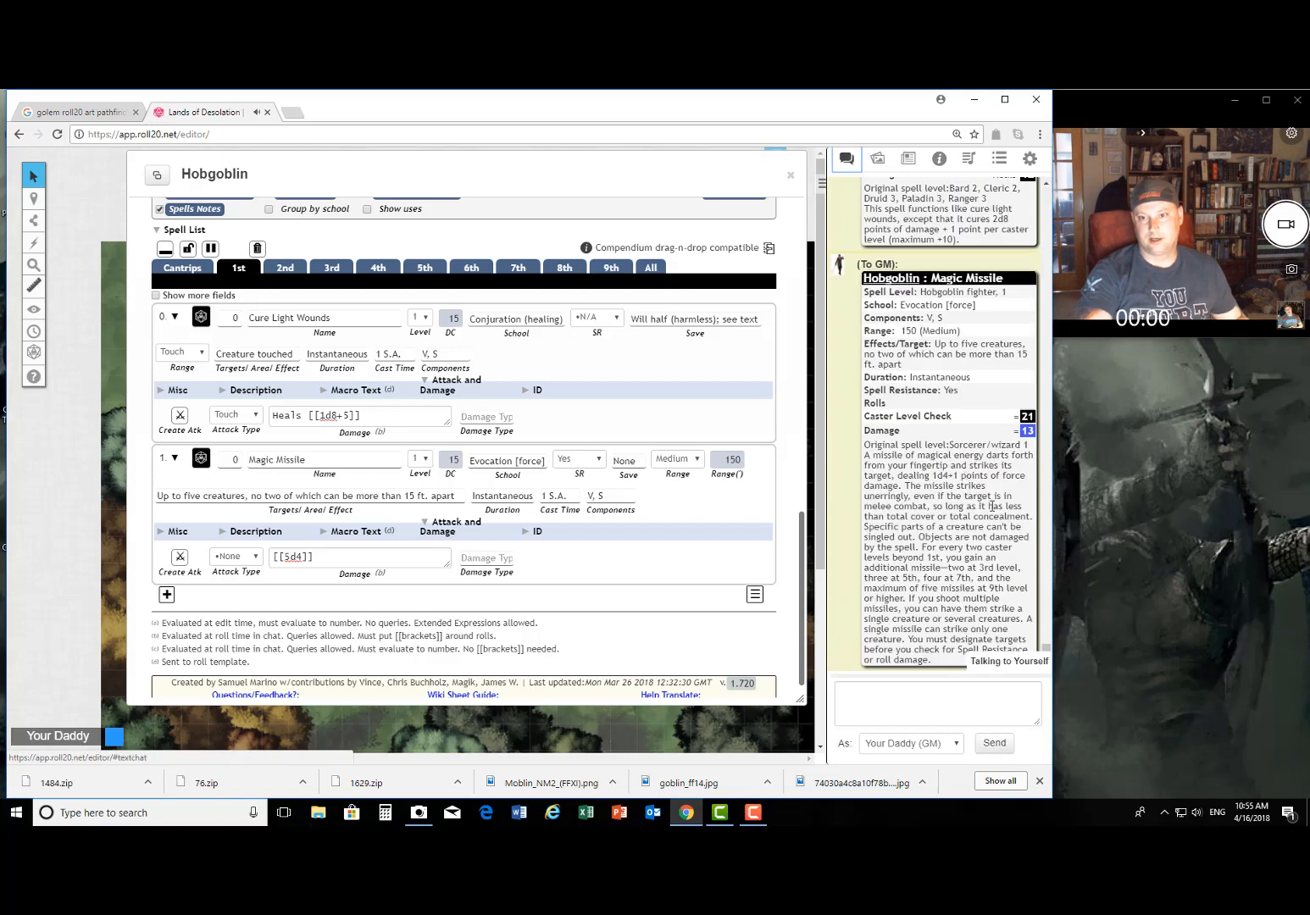
mouse_move(1027, 436)
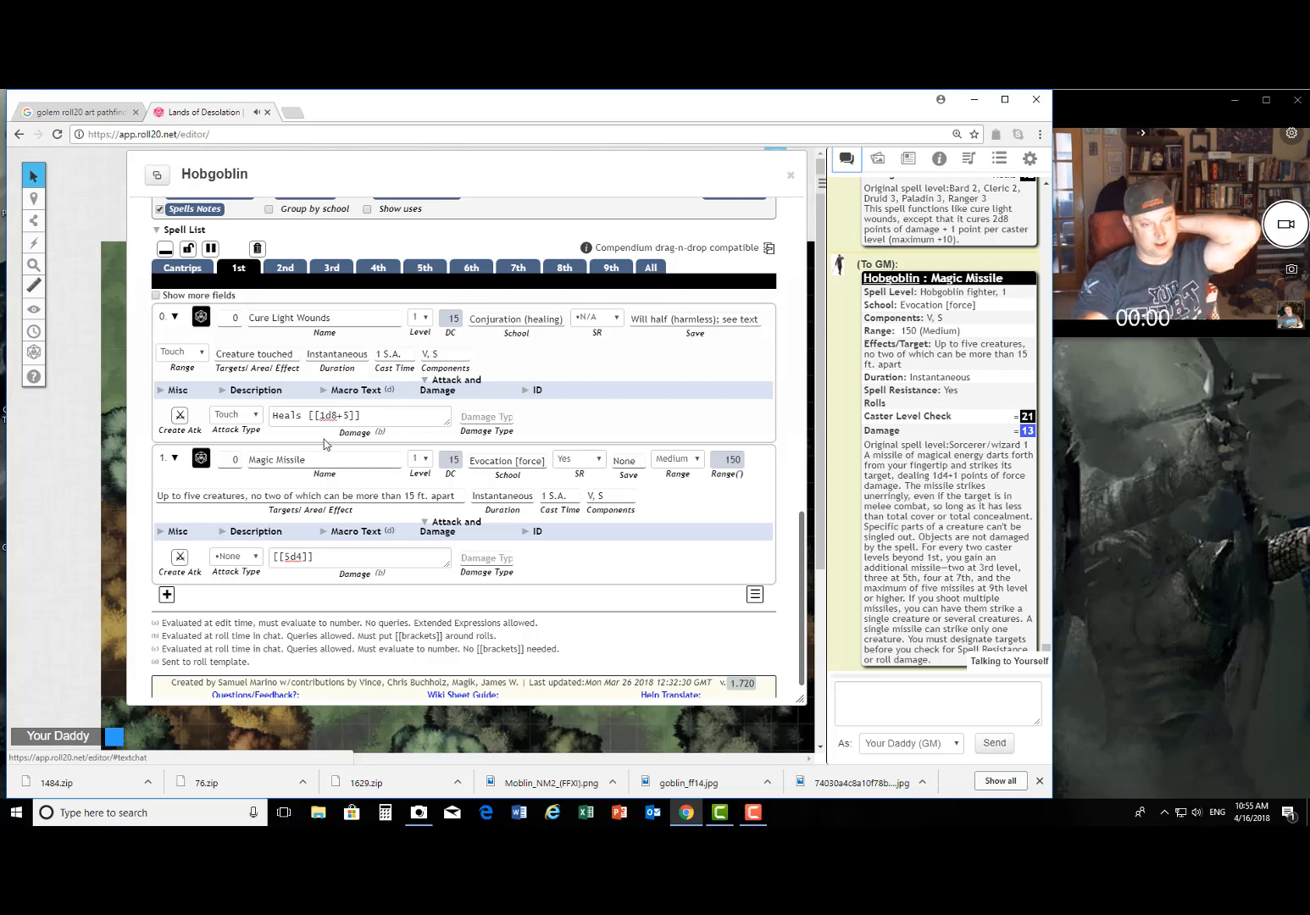
Step: Collapse the Magic Missile, Cure Light Wounds and Mirror Image entries in the spell list
click(175, 458)
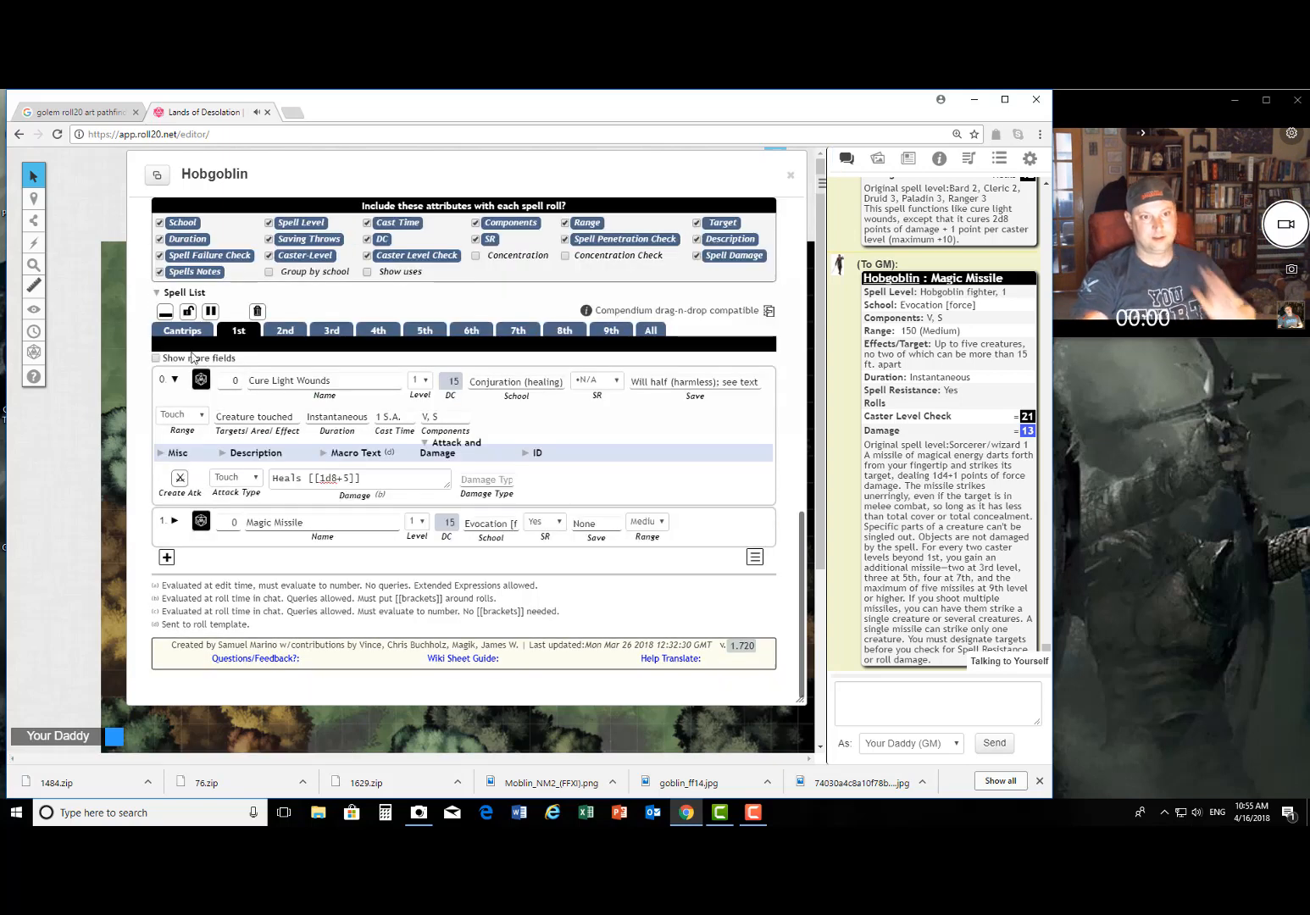
click(176, 381)
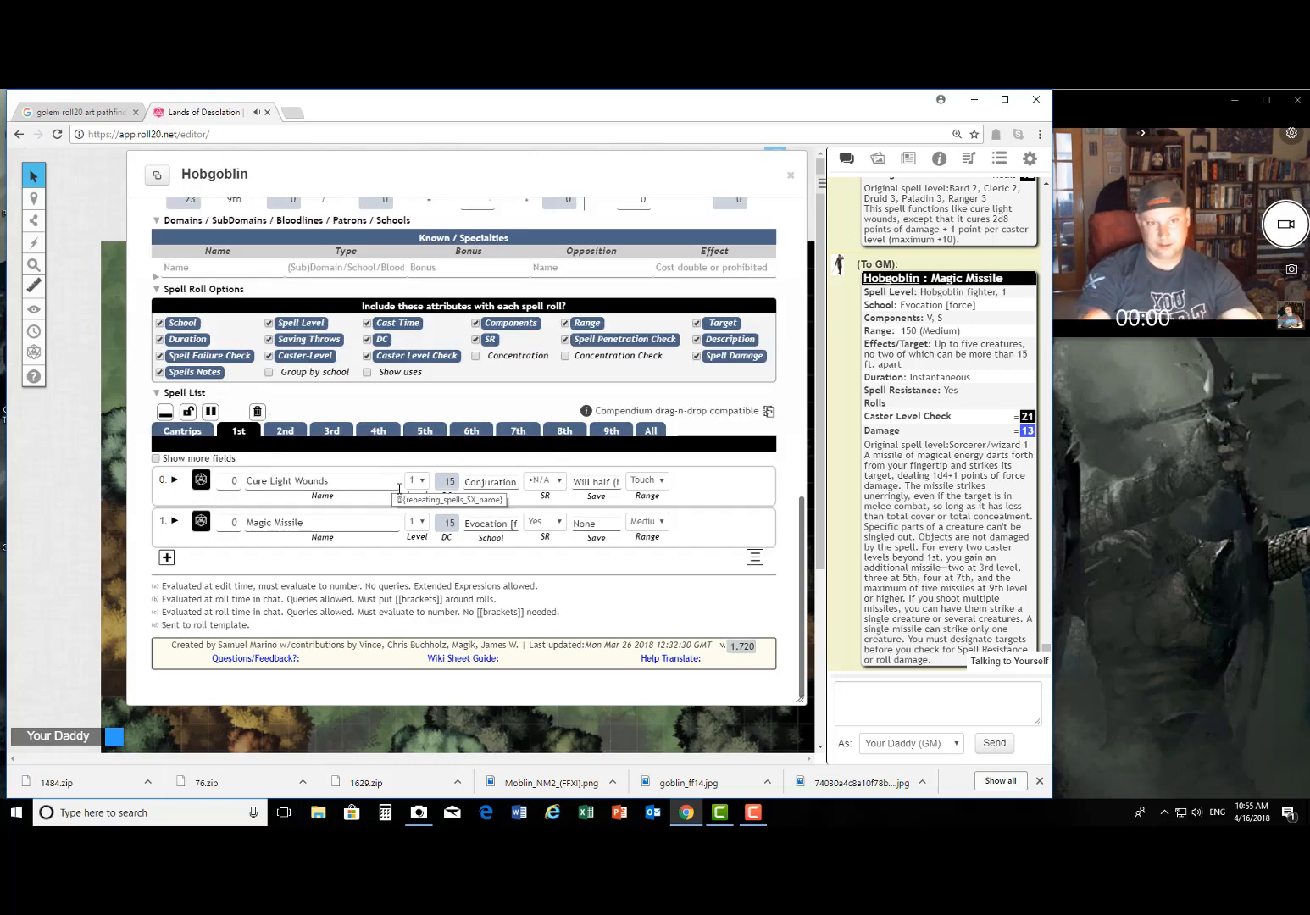
click(288, 428)
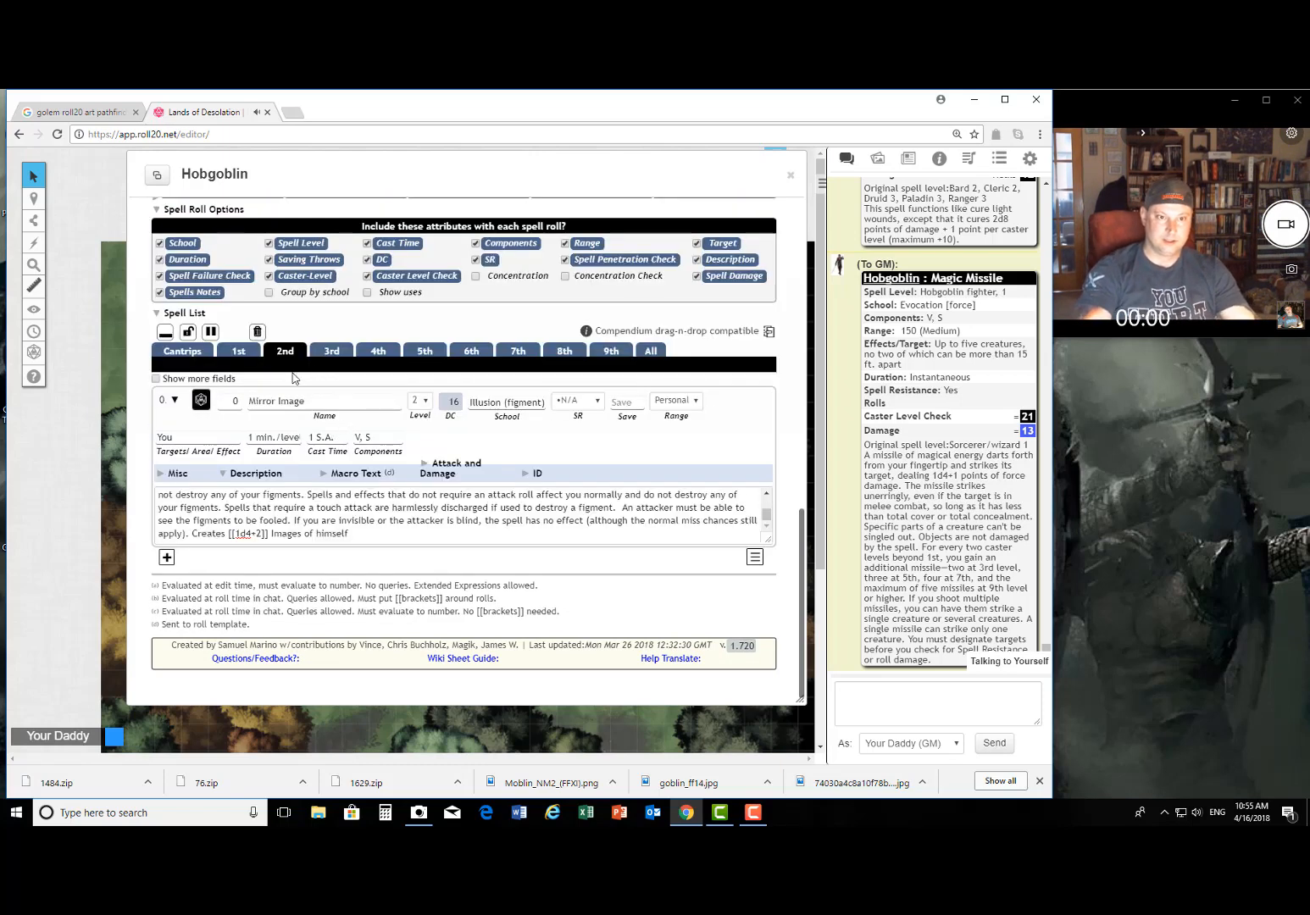
click(173, 402)
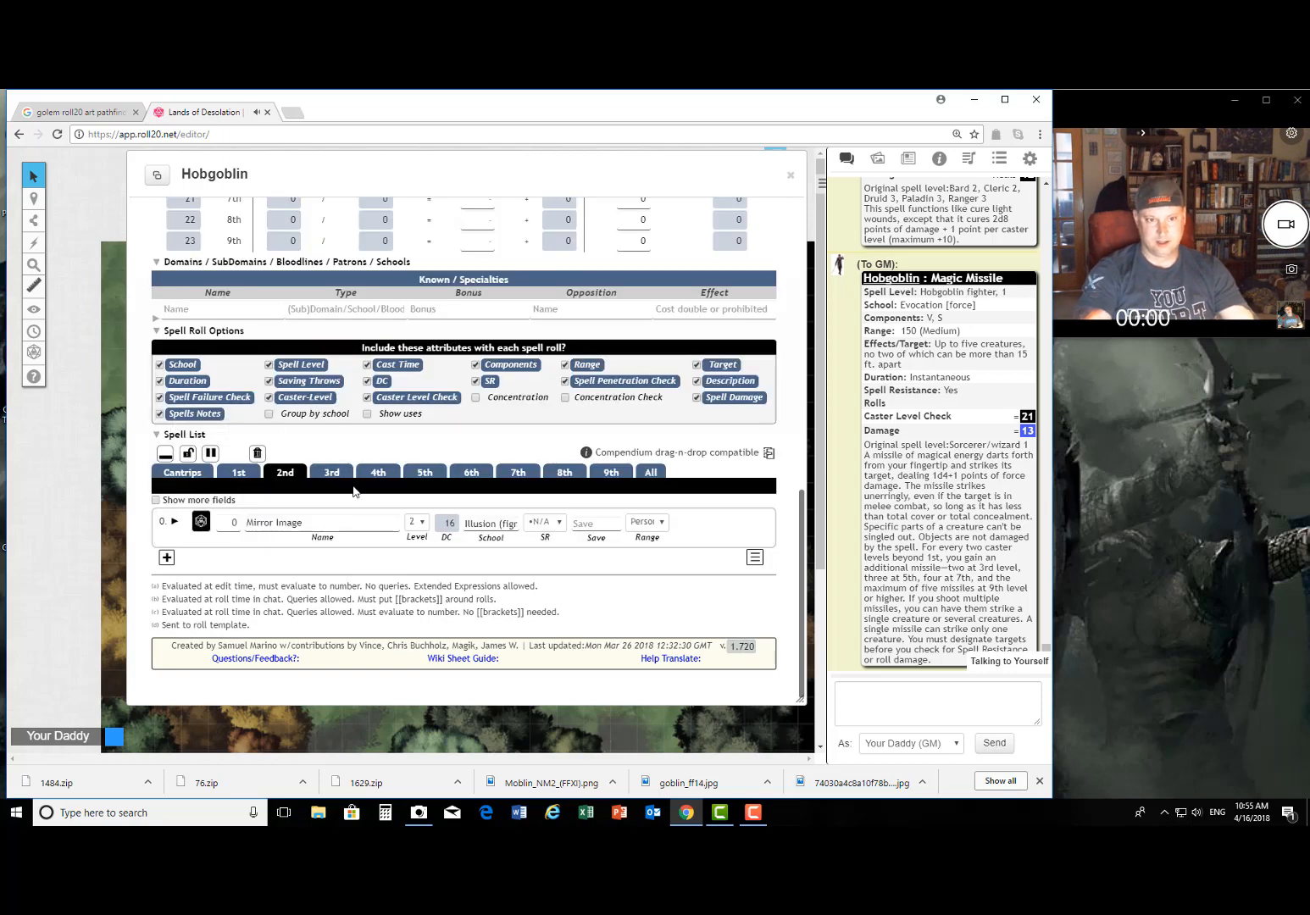
Step: Review the 3rd-level spells in the Hobgoblin's spell list and close the character sheet
click(331, 475)
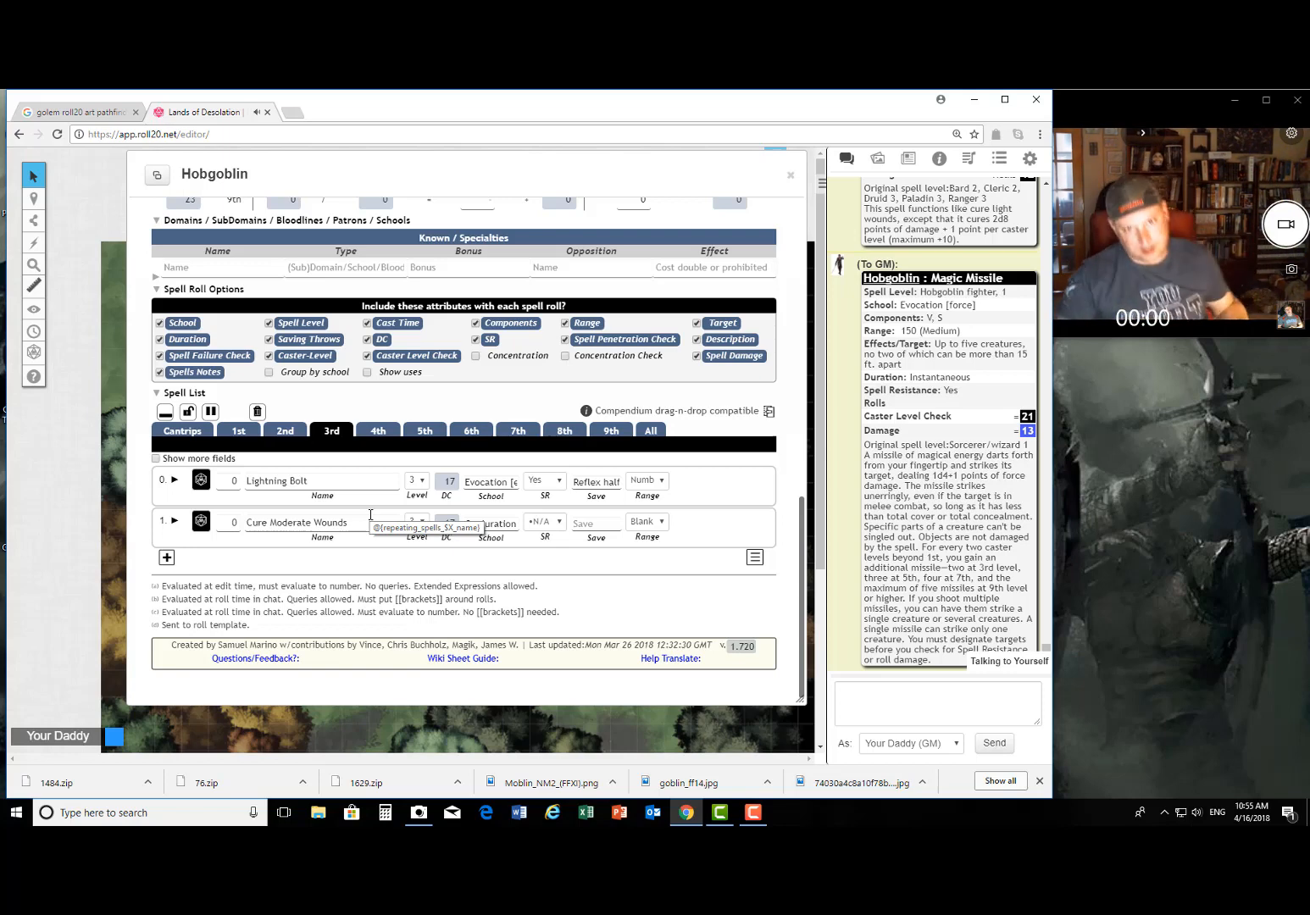
click(791, 178)
Step: Rename the Hobgoblin journal entry outside the folders as "Hobgoblin Caster" and save the change
click(909, 161)
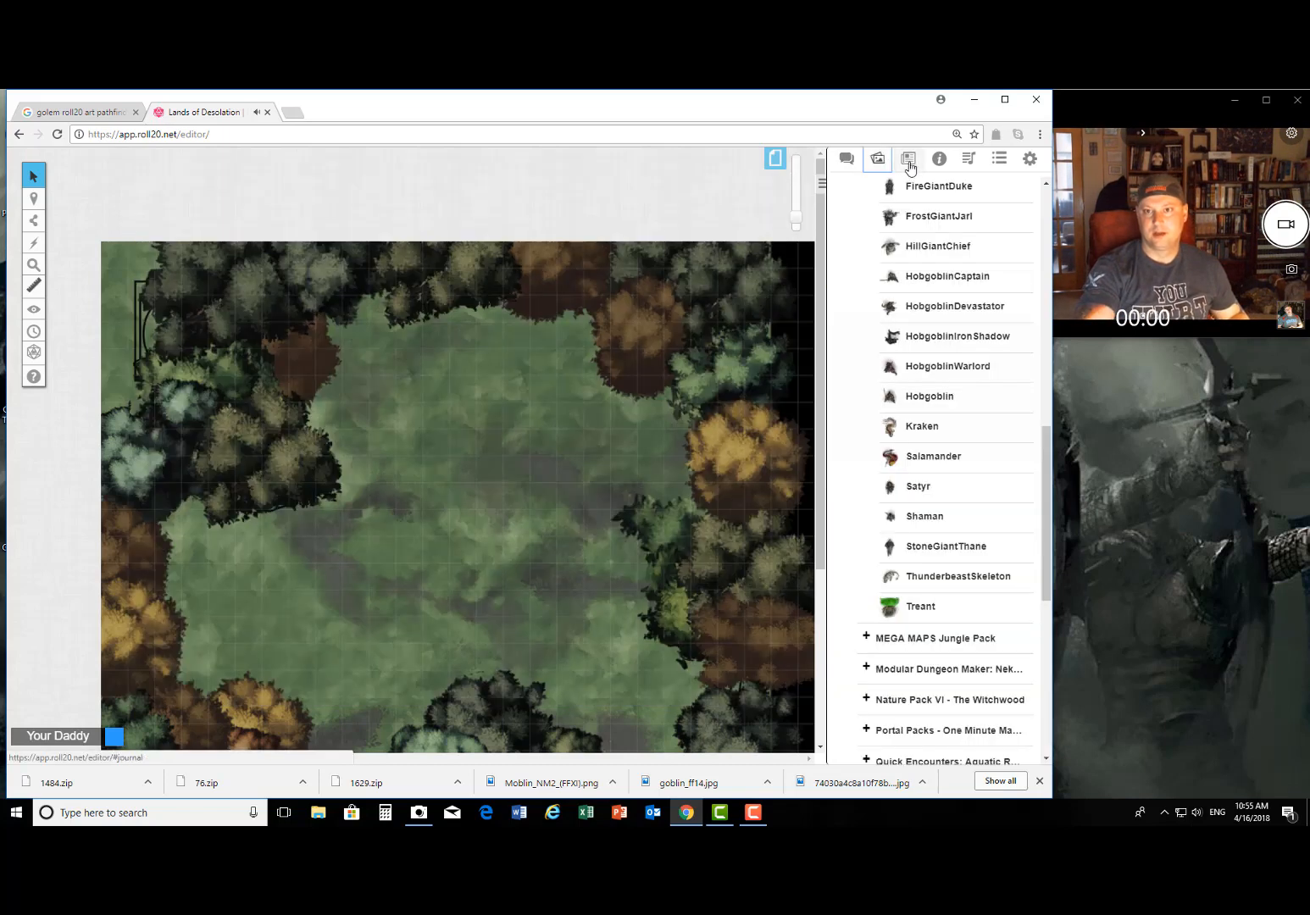
click(910, 166)
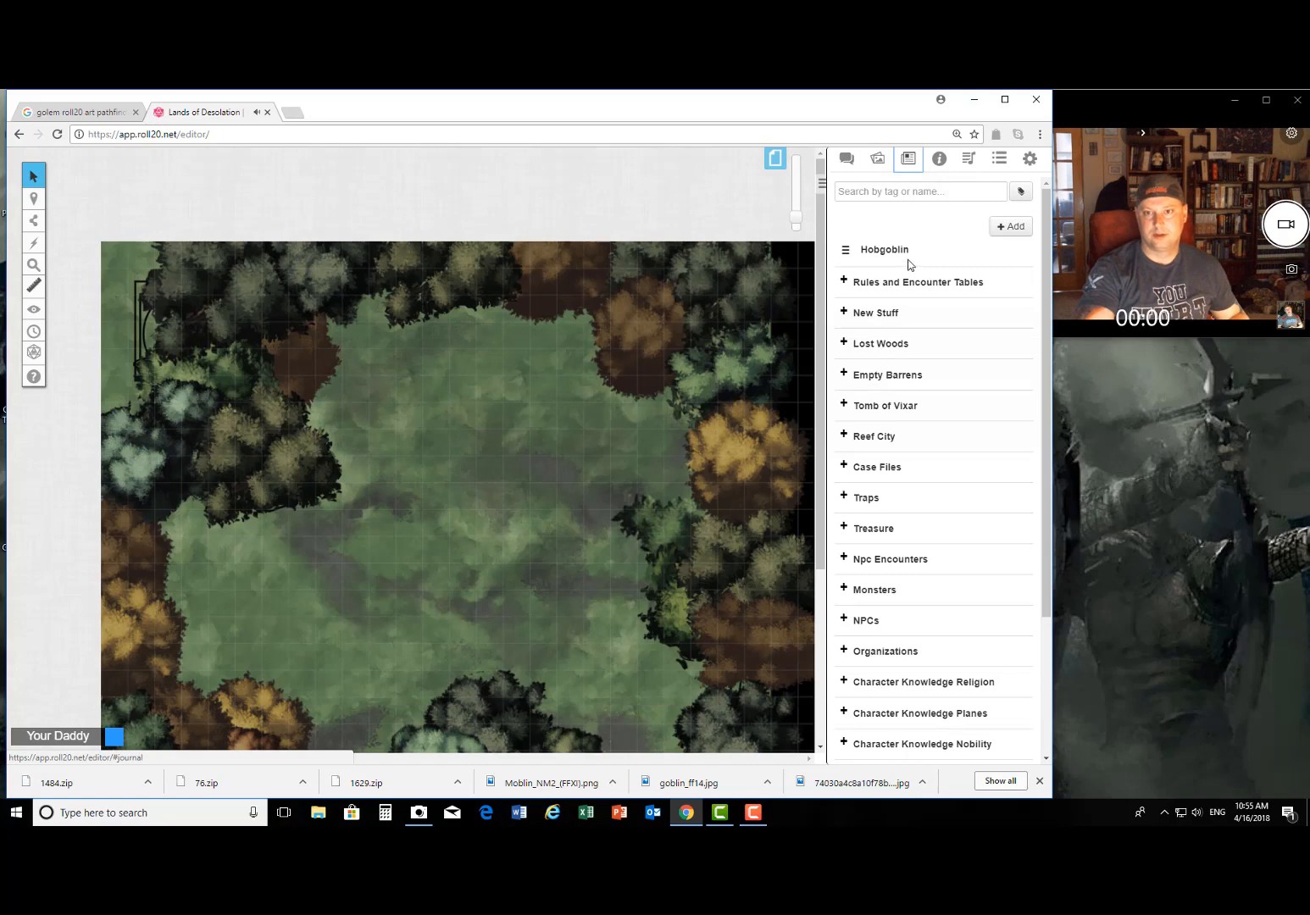
click(845, 588)
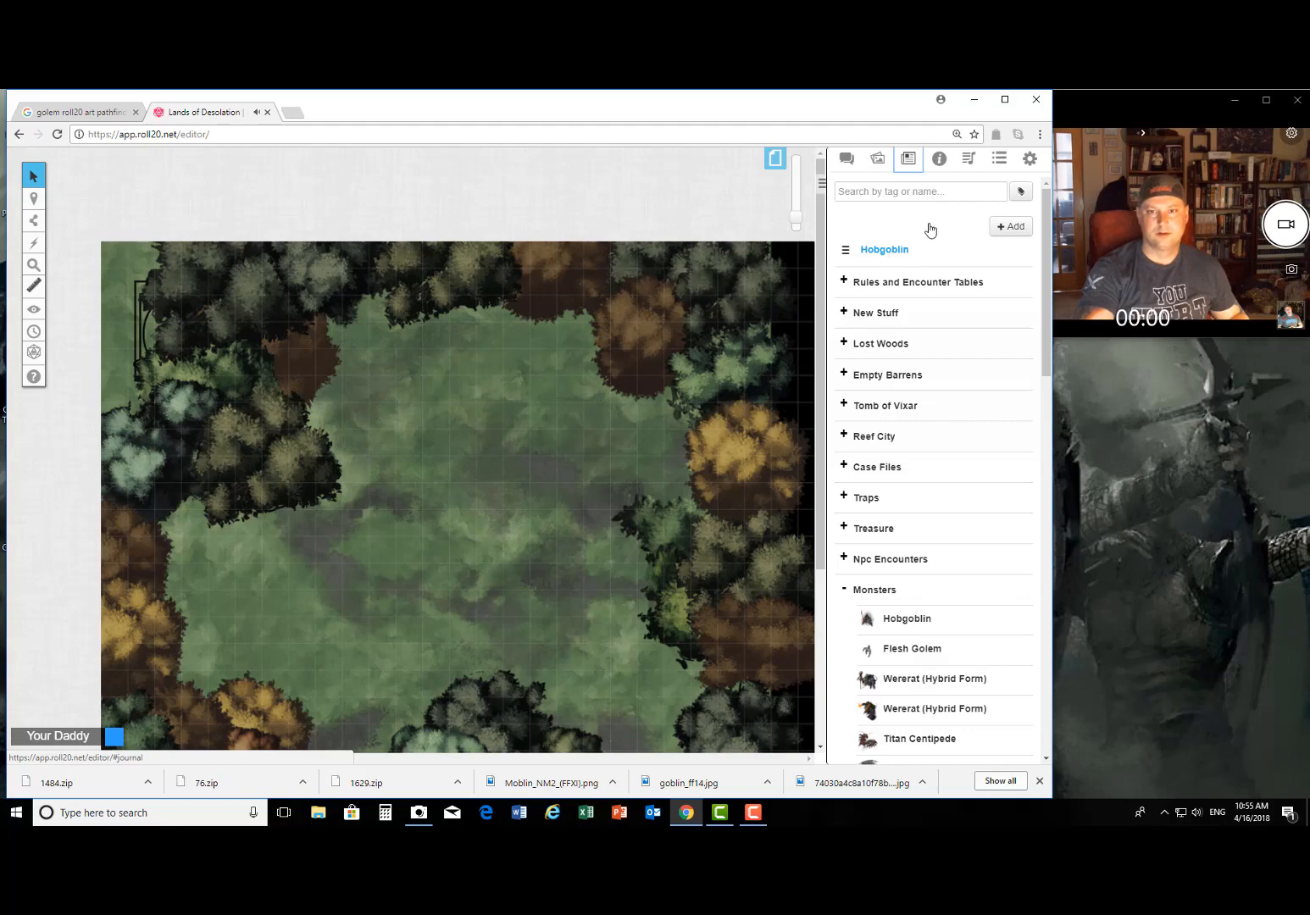
click(903, 252)
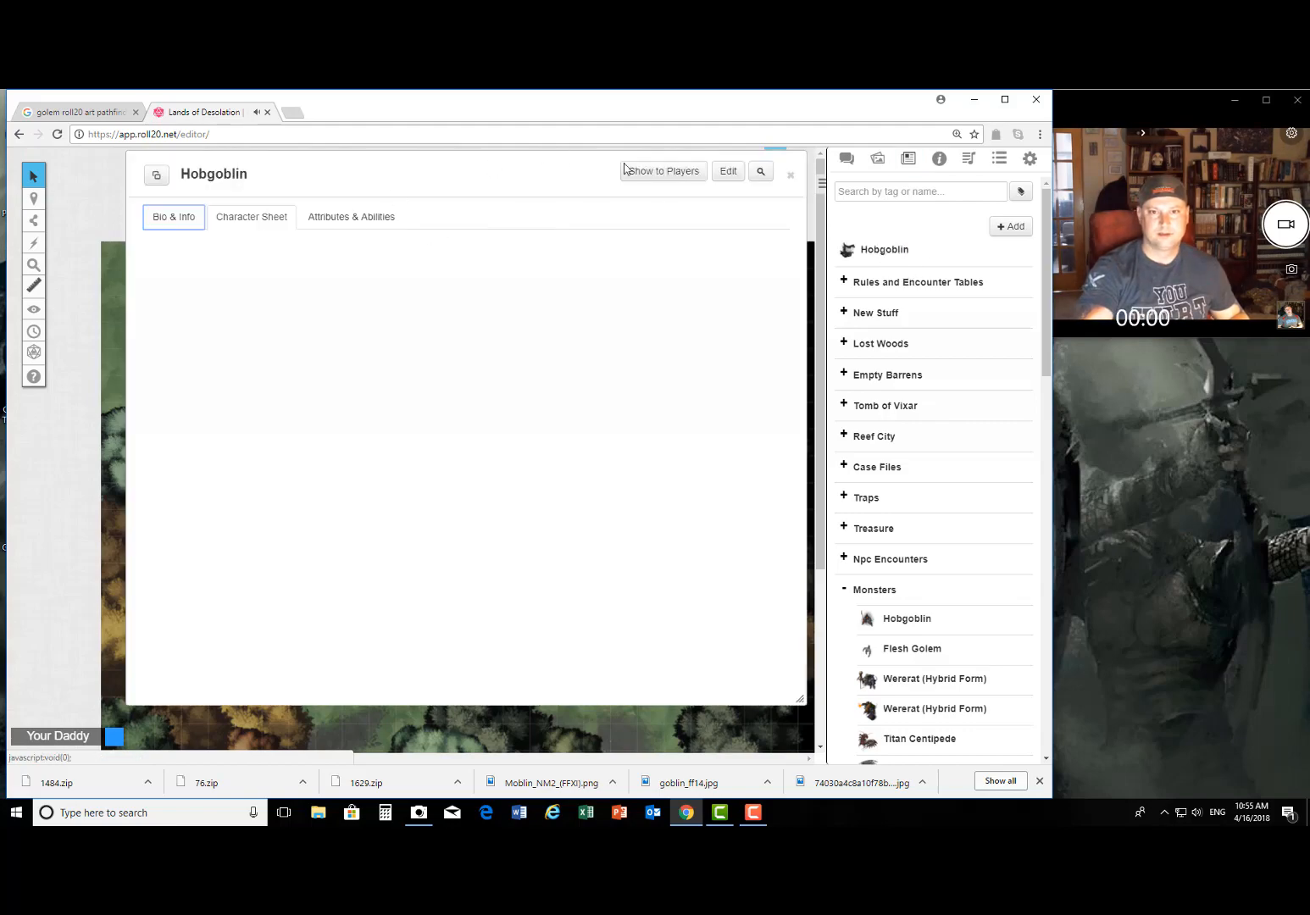
click(721, 172)
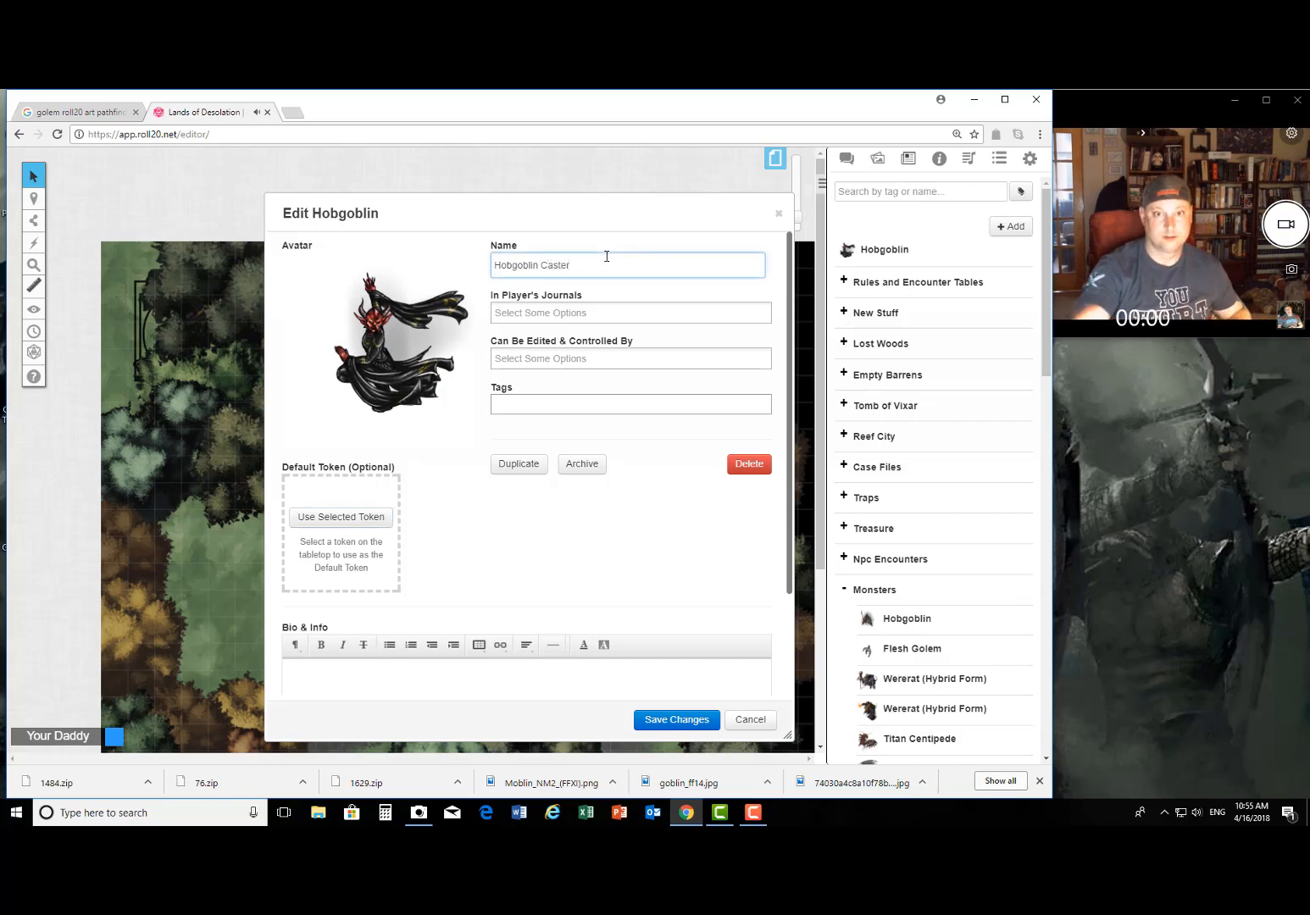
click(702, 720)
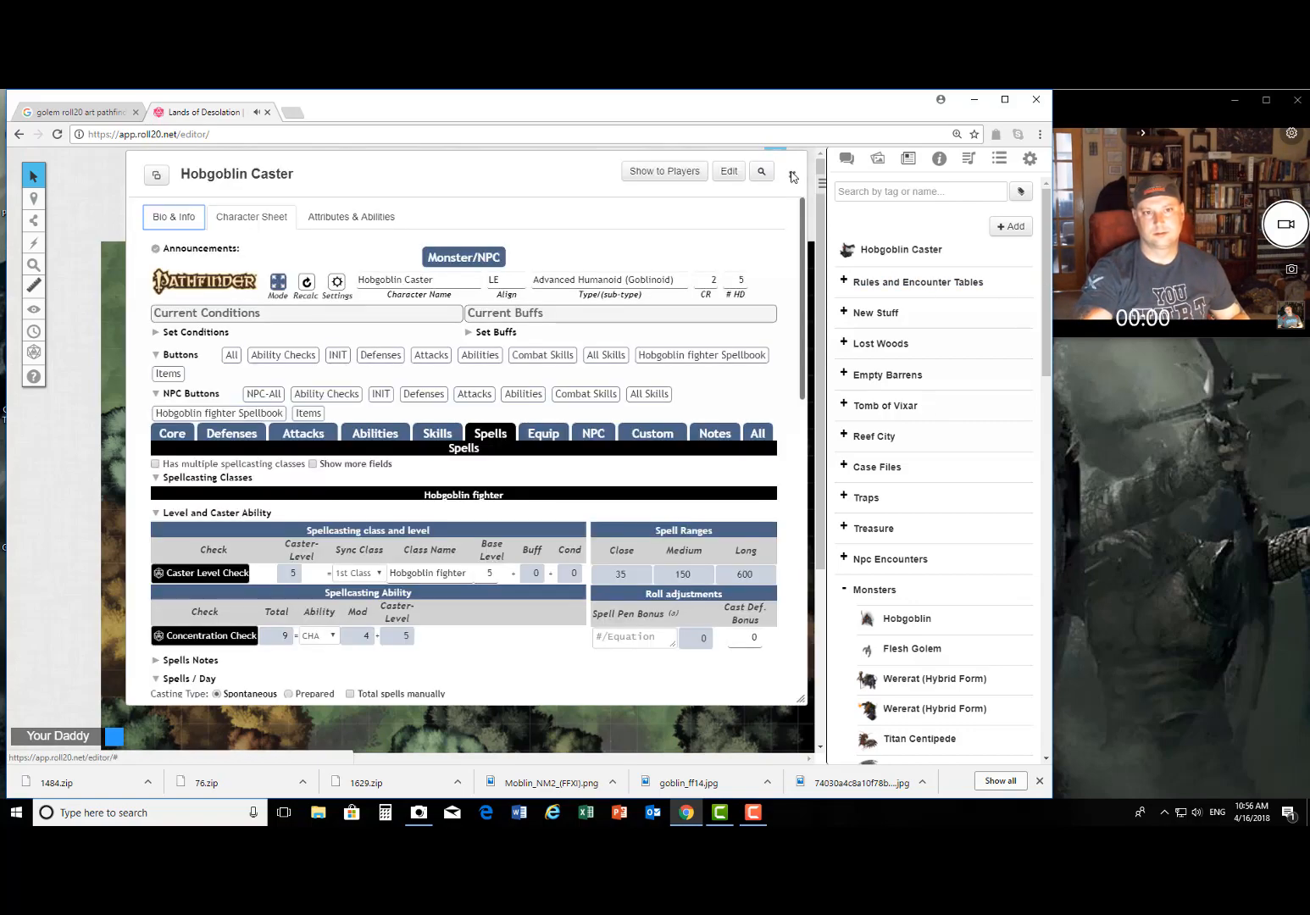
Step: Close the character sheet, move the Hobgoblin Caster entry into the journal's Monsters folder and collapse that folder
click(792, 175)
drag(848, 250, 872, 598)
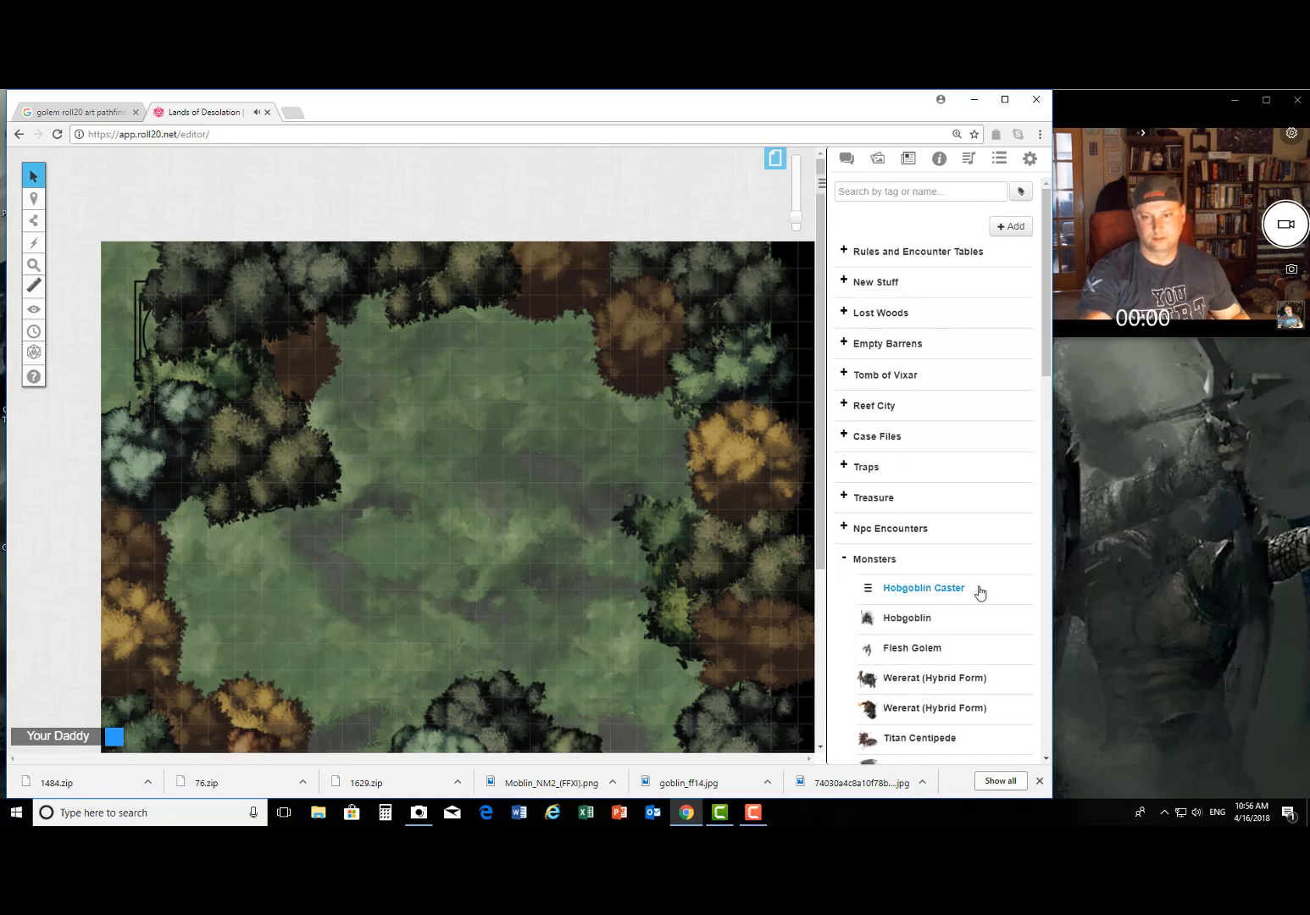
click(846, 562)
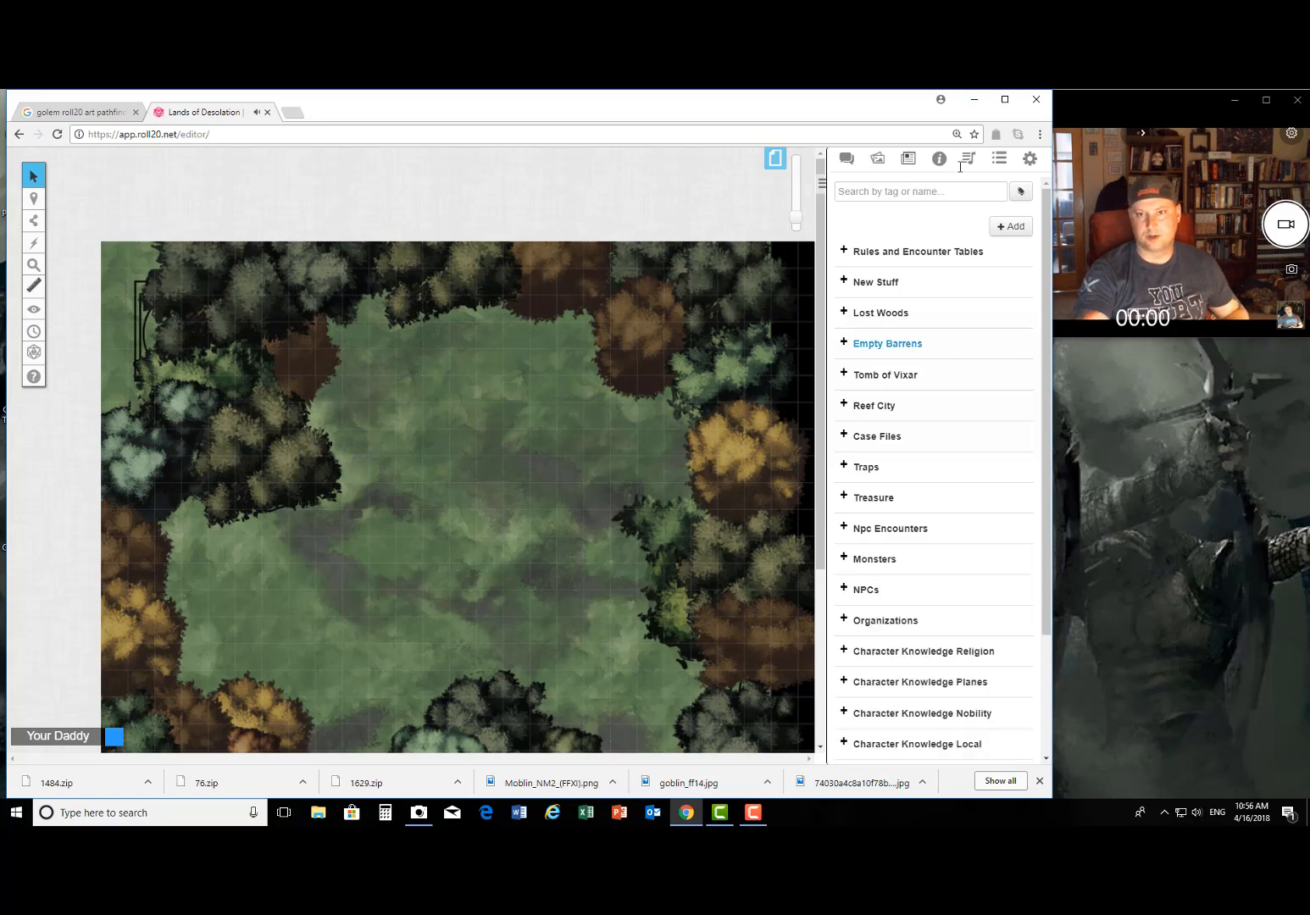
click(879, 158)
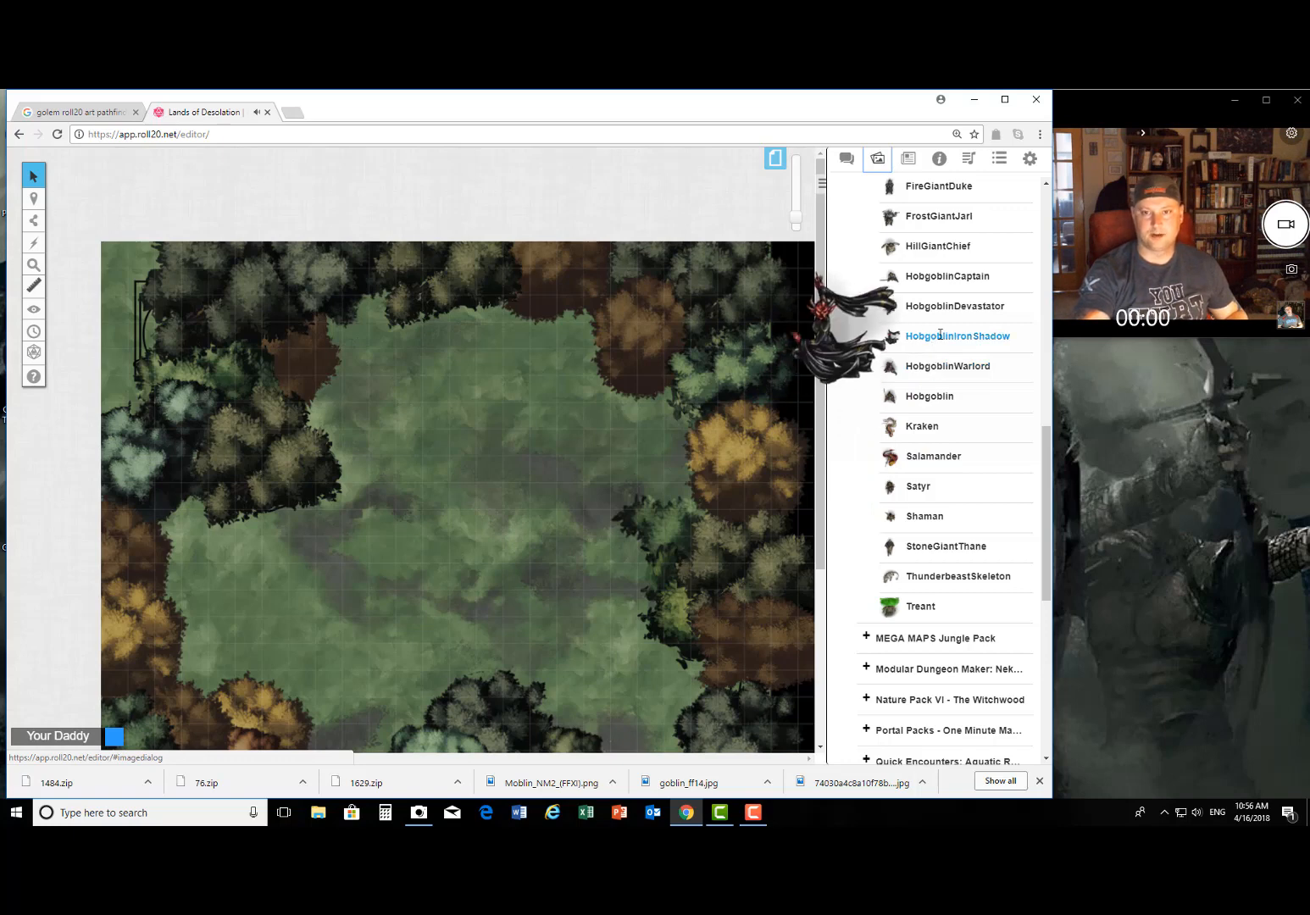
drag(940, 336, 549, 407)
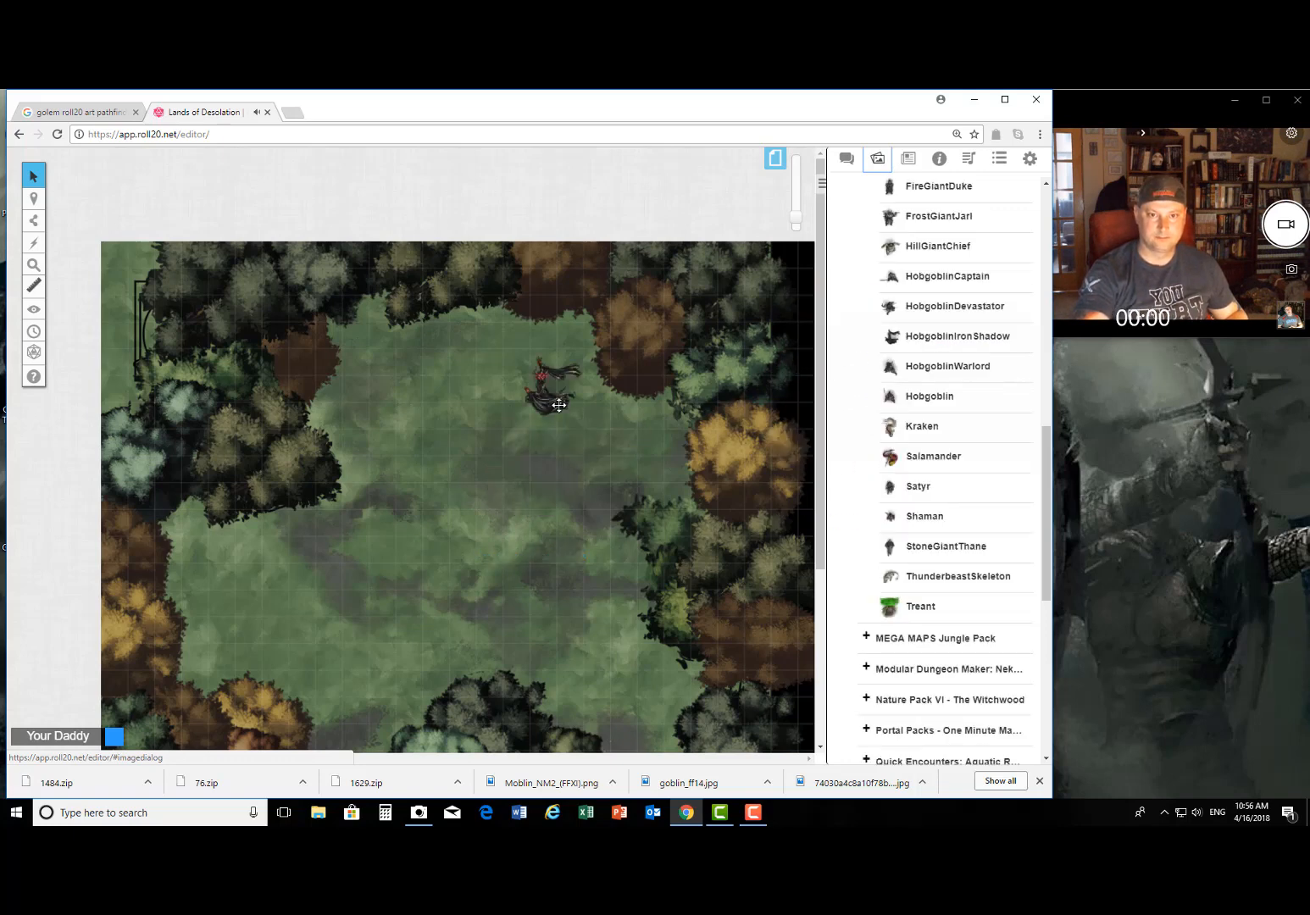
right_click(561, 402)
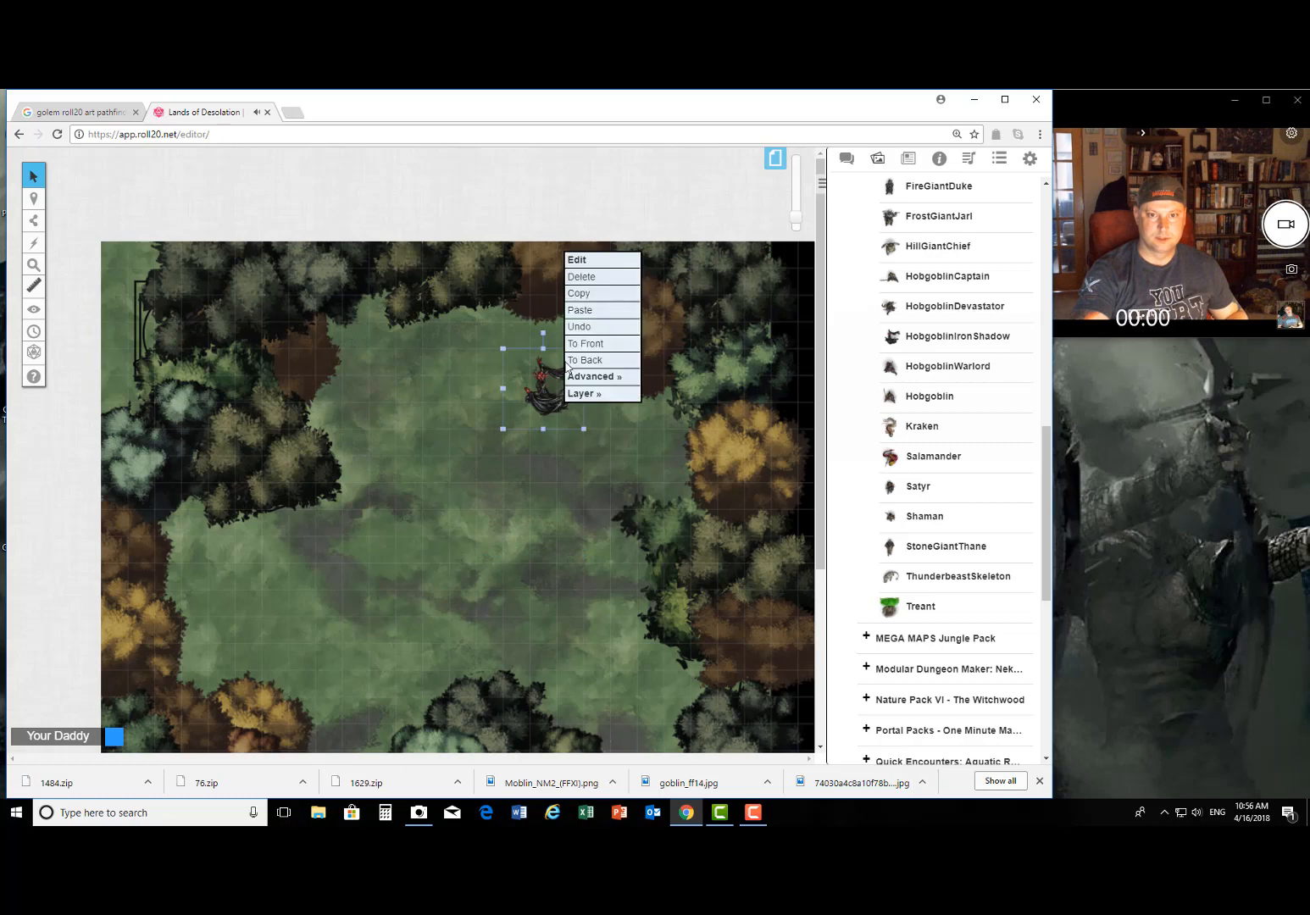
click(598, 282)
Step: On the Objects & Tokens layer, place one HobgoblinIronShadow, three Hobgoblin and one HobgoblinWarlord token from the art library in the upper clearing
mouse_move(25, 203)
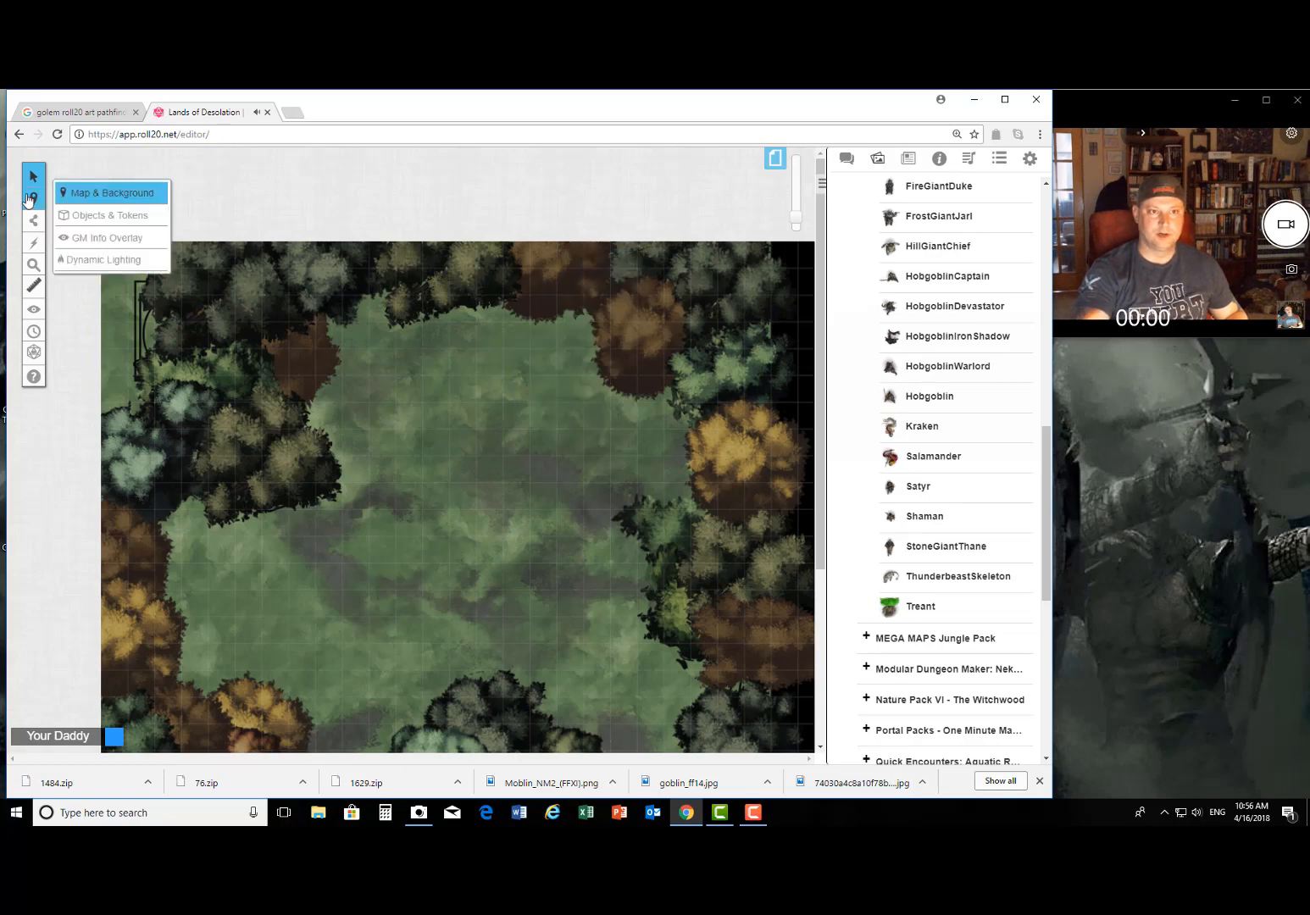
click(99, 217)
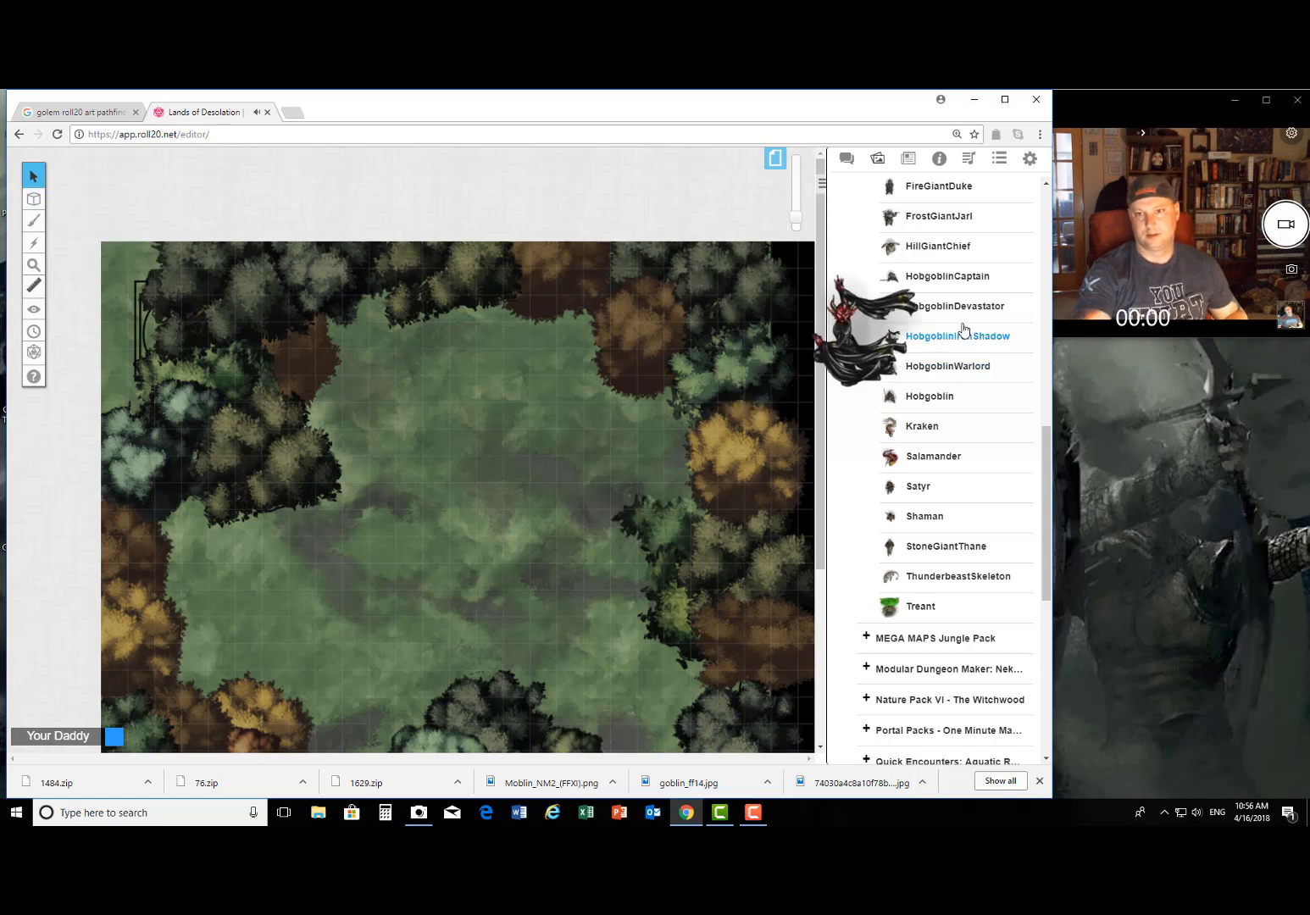
drag(964, 329, 568, 395)
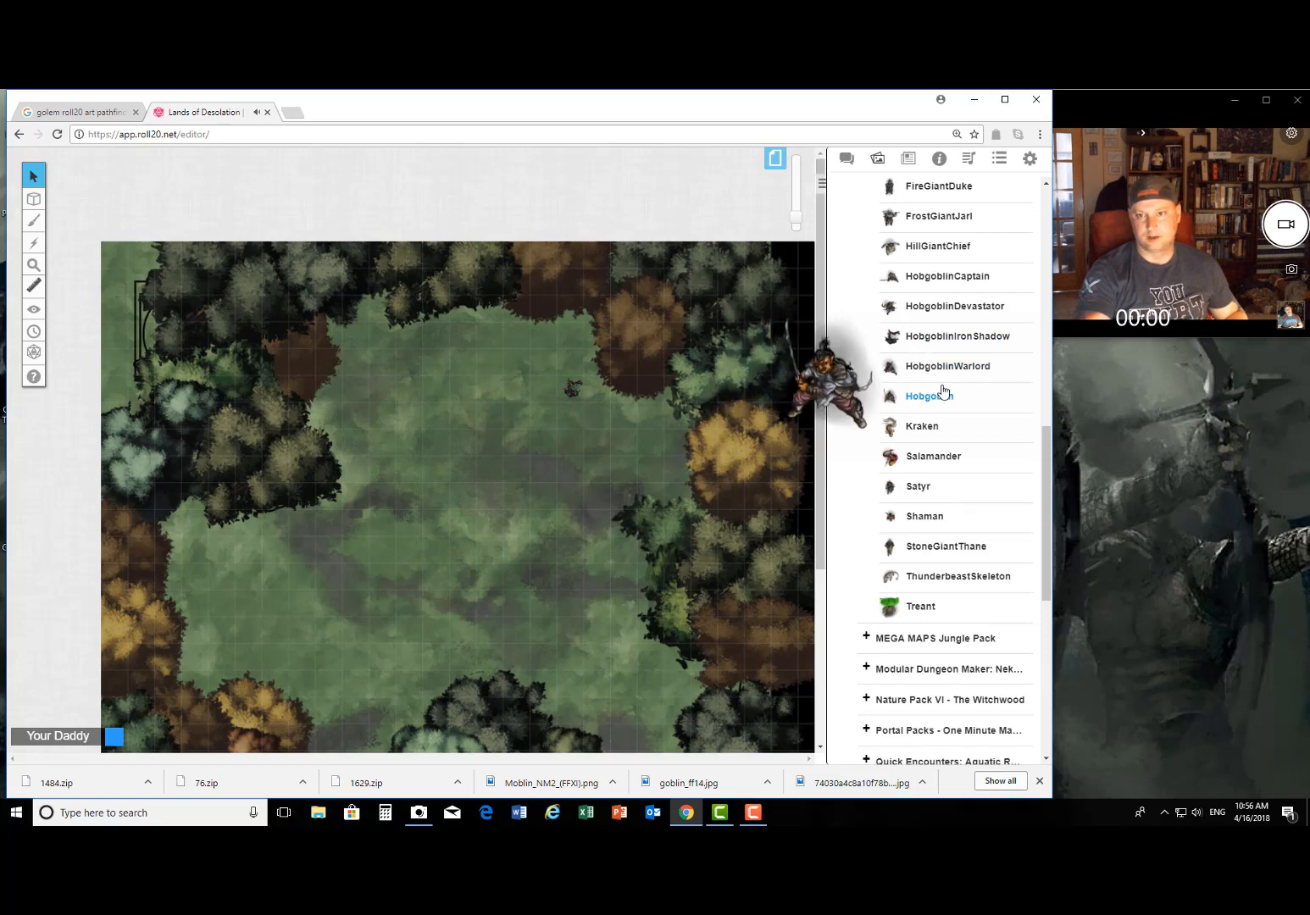
drag(943, 394, 569, 448)
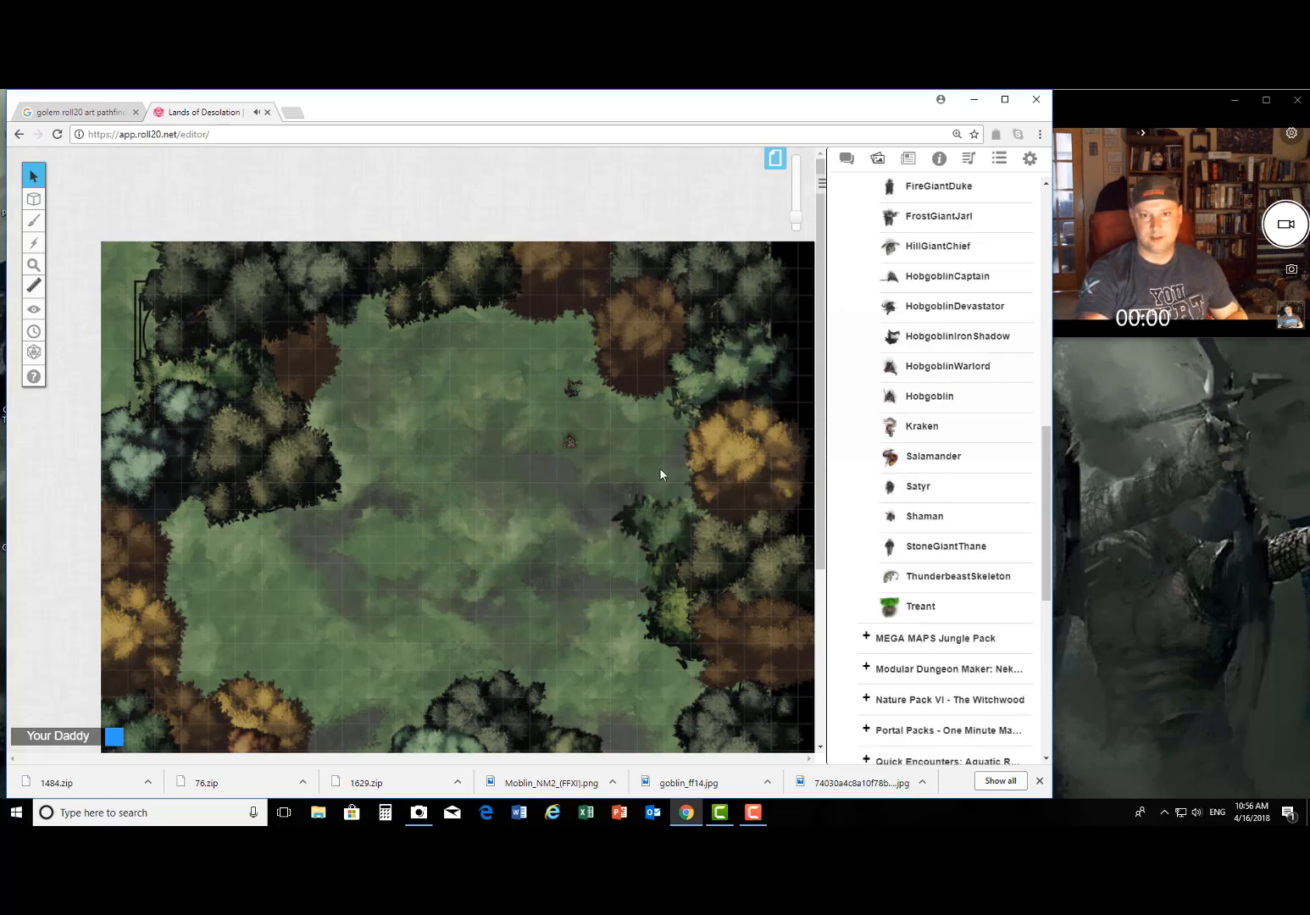
drag(933, 378, 542, 445)
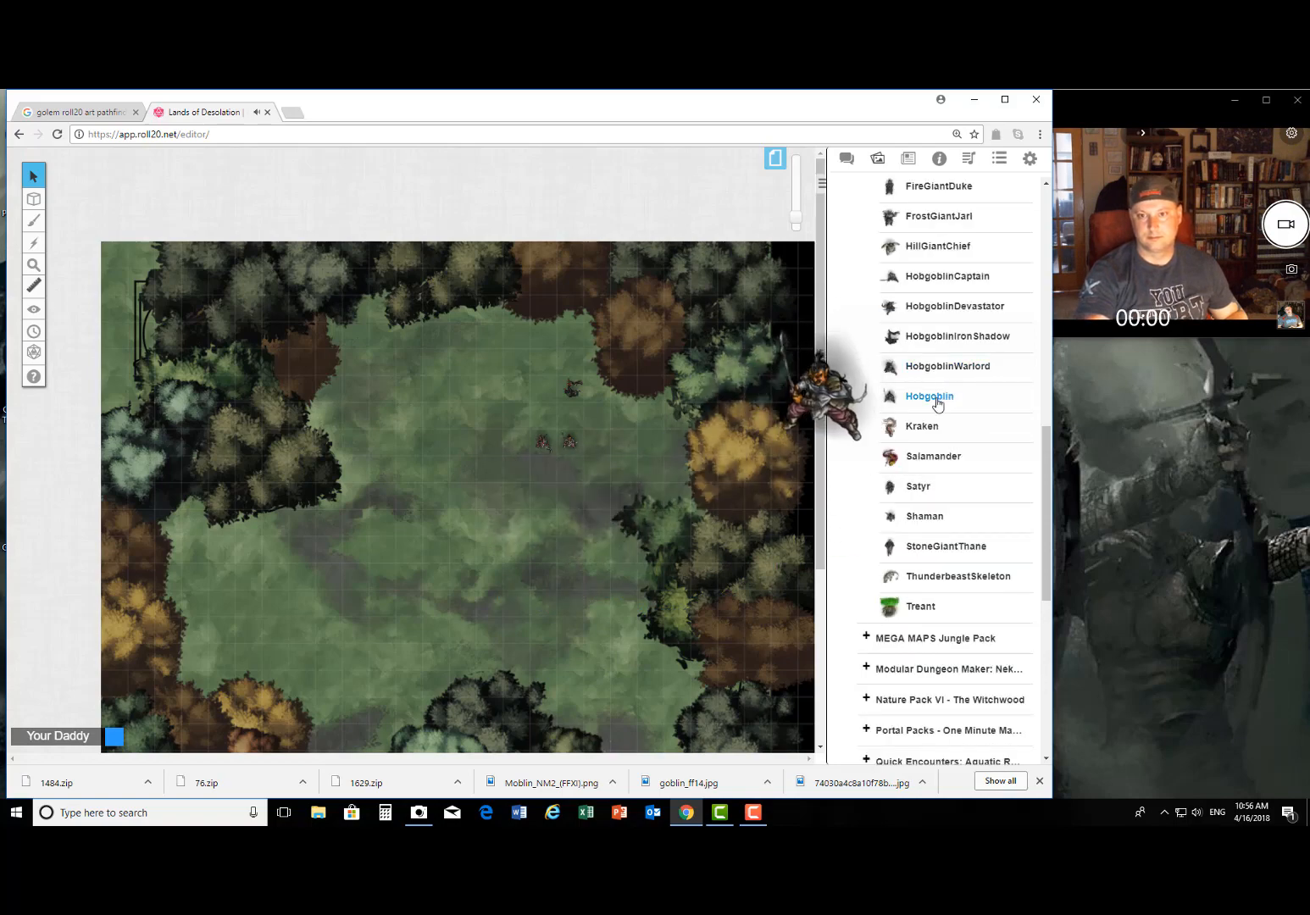
drag(934, 395, 542, 415)
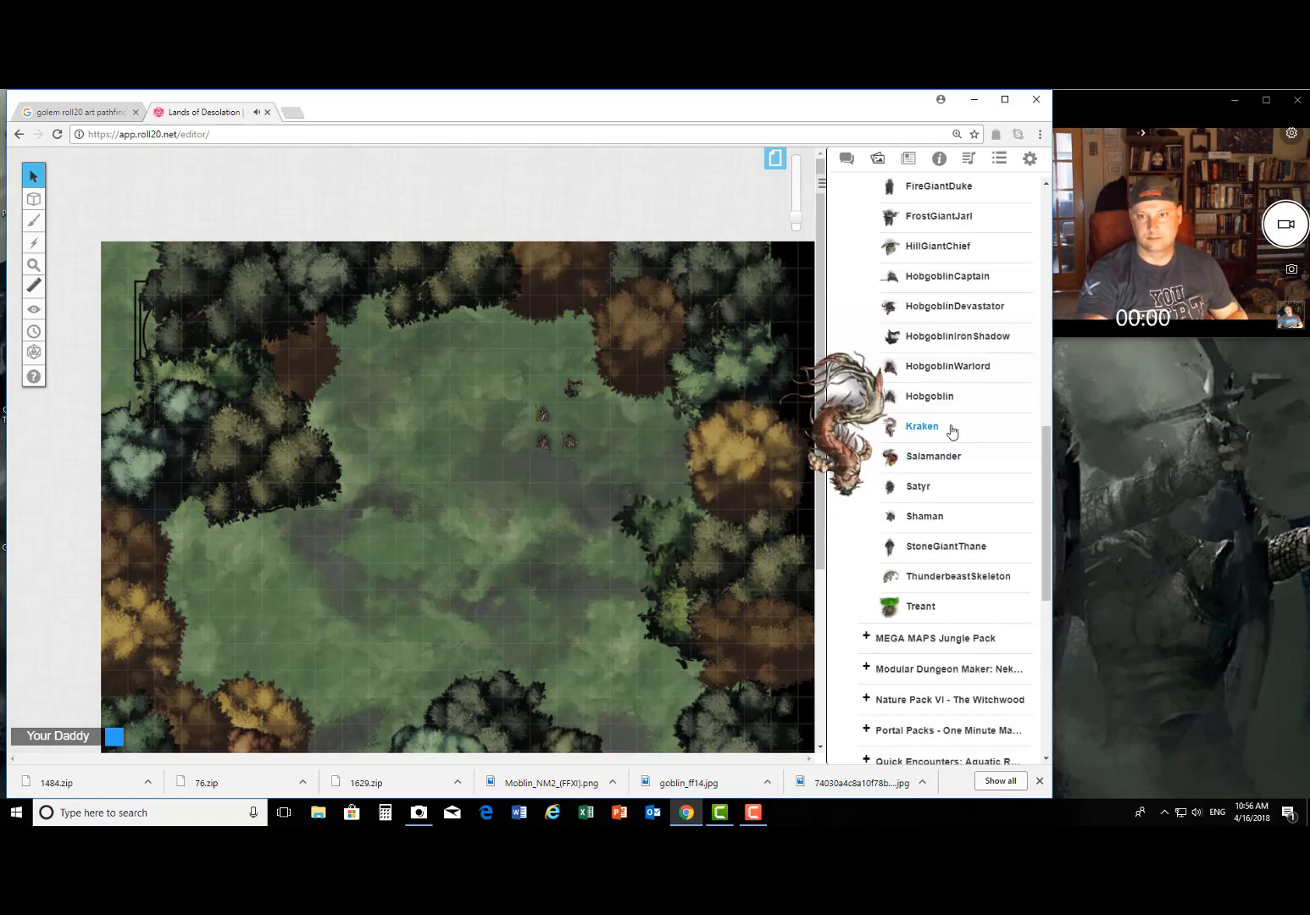
drag(936, 396, 511, 421)
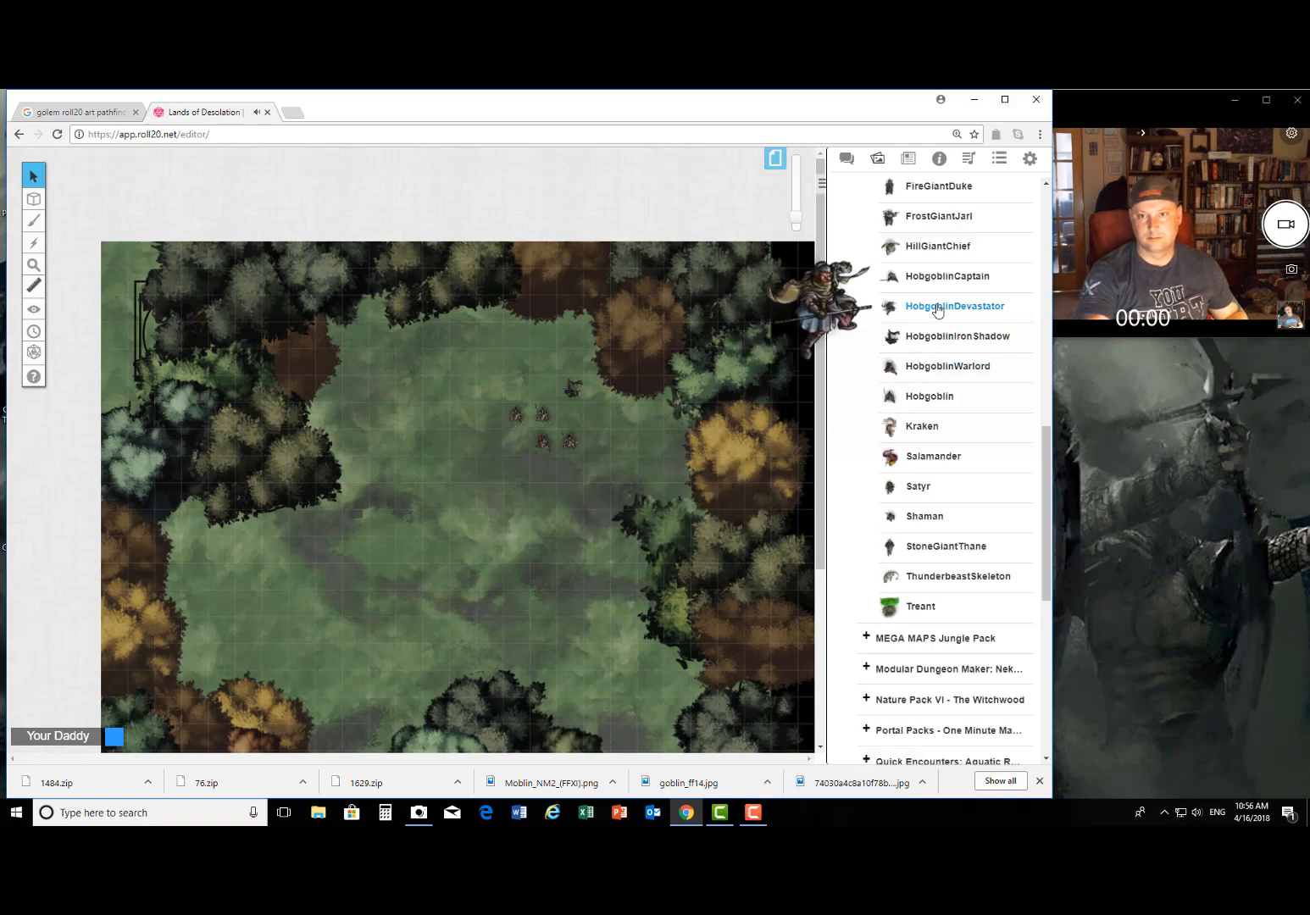
Step: Add three HobgoblinCaptain and two HobgoblinDevastator tokens from the art library around the group in the upper clearing
drag(943, 277, 519, 441)
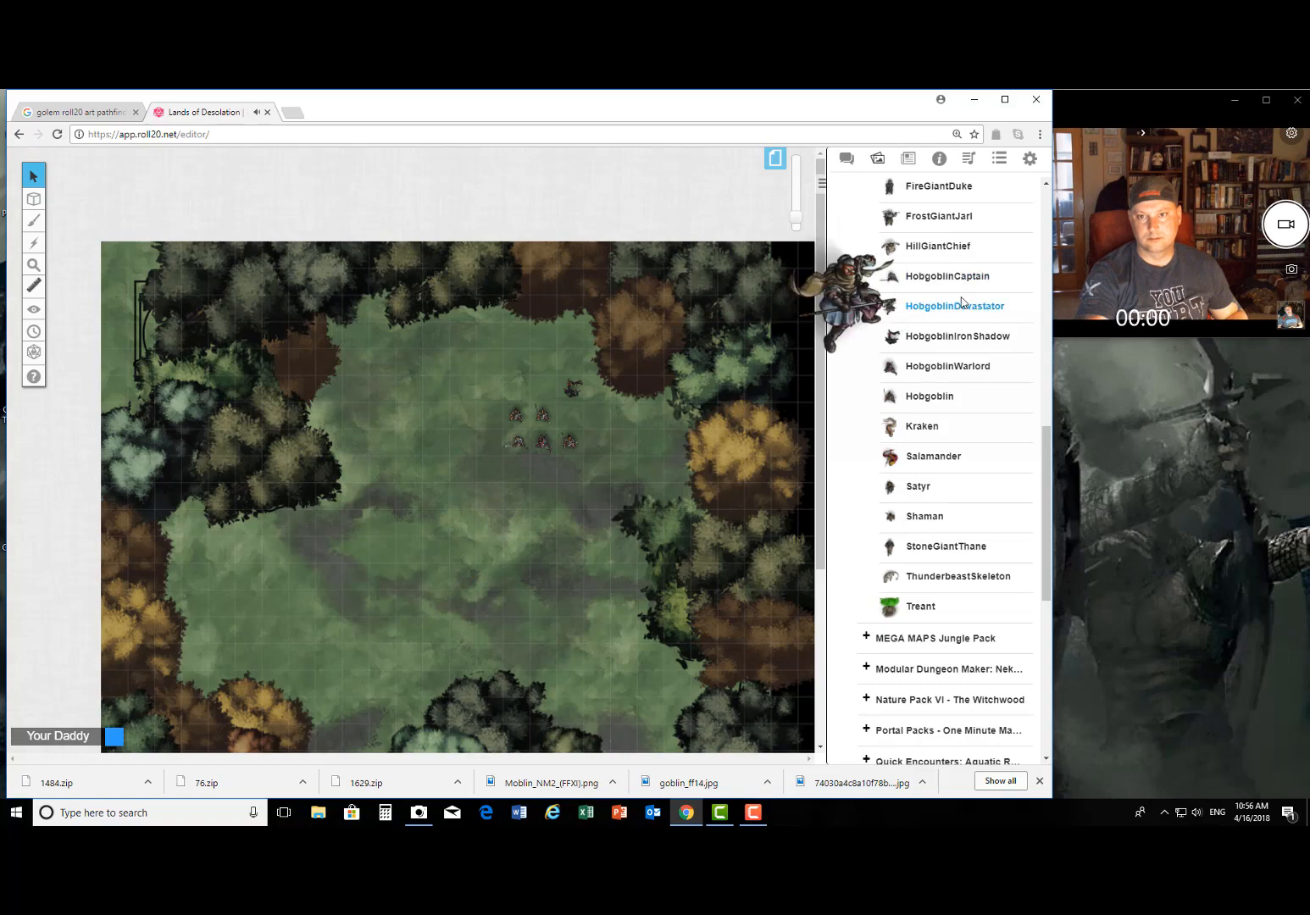
drag(960, 281, 545, 468)
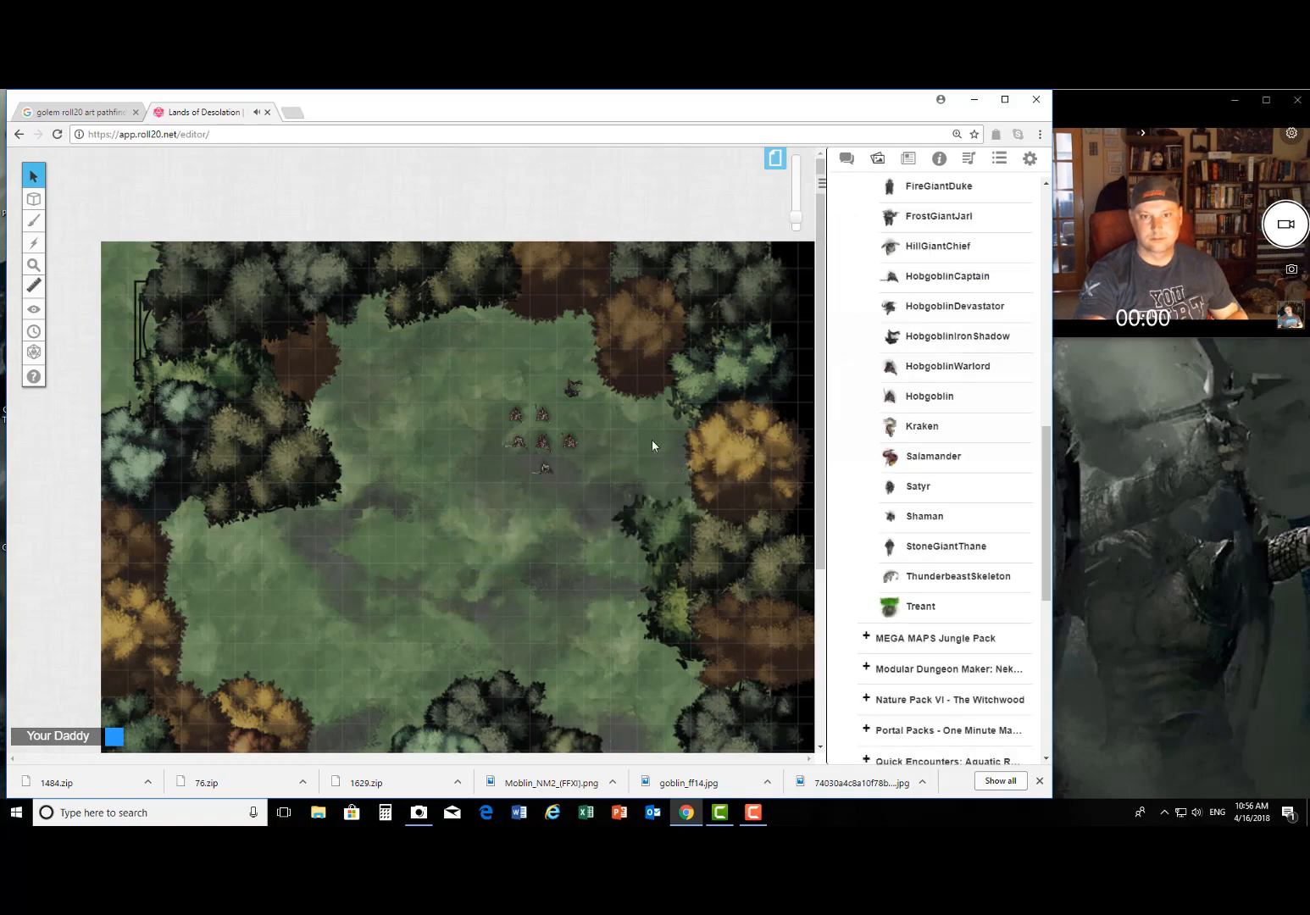
drag(975, 304, 574, 469)
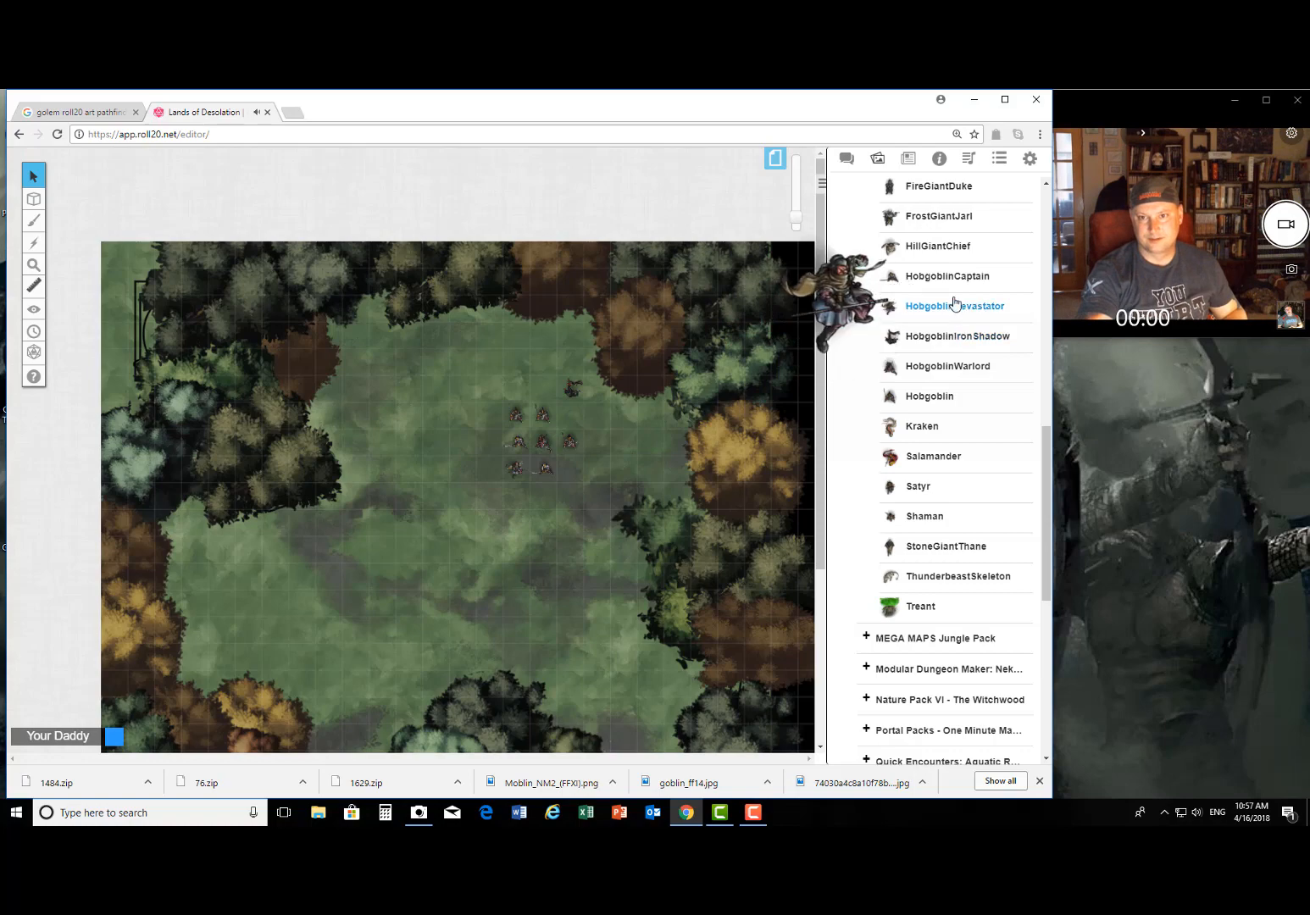
drag(950, 283, 574, 468)
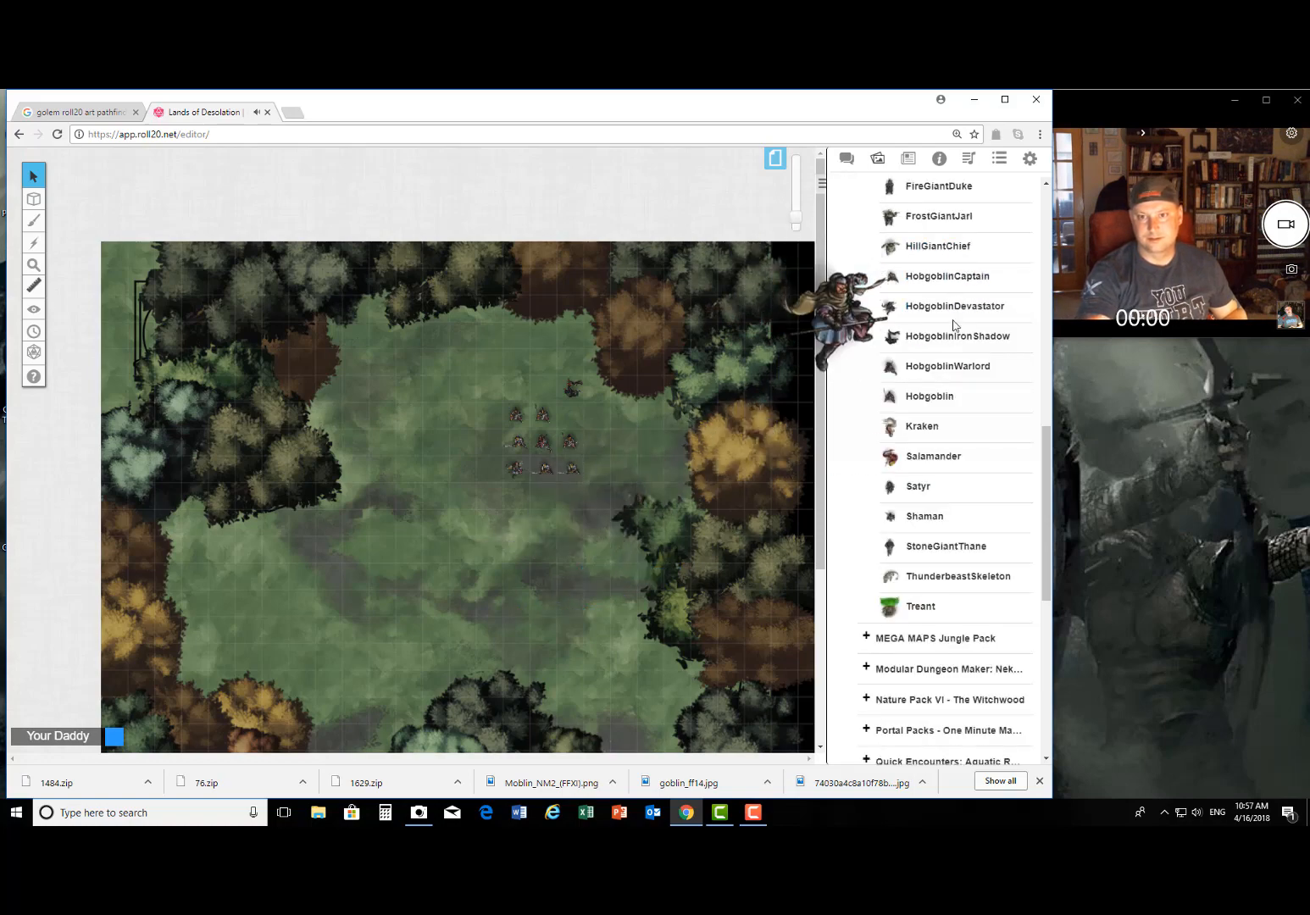
drag(914, 309, 514, 391)
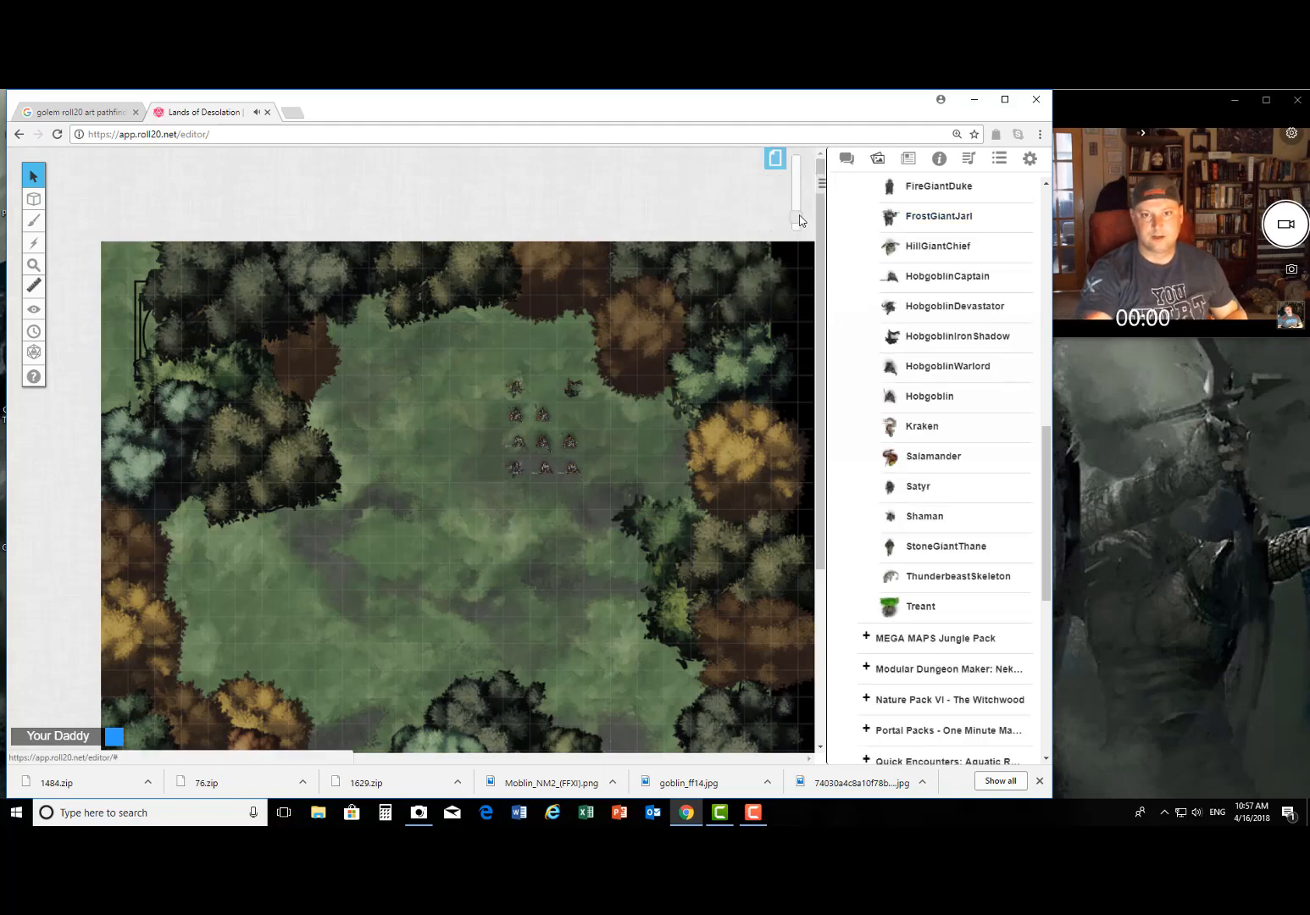
Step: Spread the ten hobgoblin tokens apart across the upper clearing into a loose, scattered formation
drag(799, 216, 798, 192)
scroll(593, 593, up, 3)
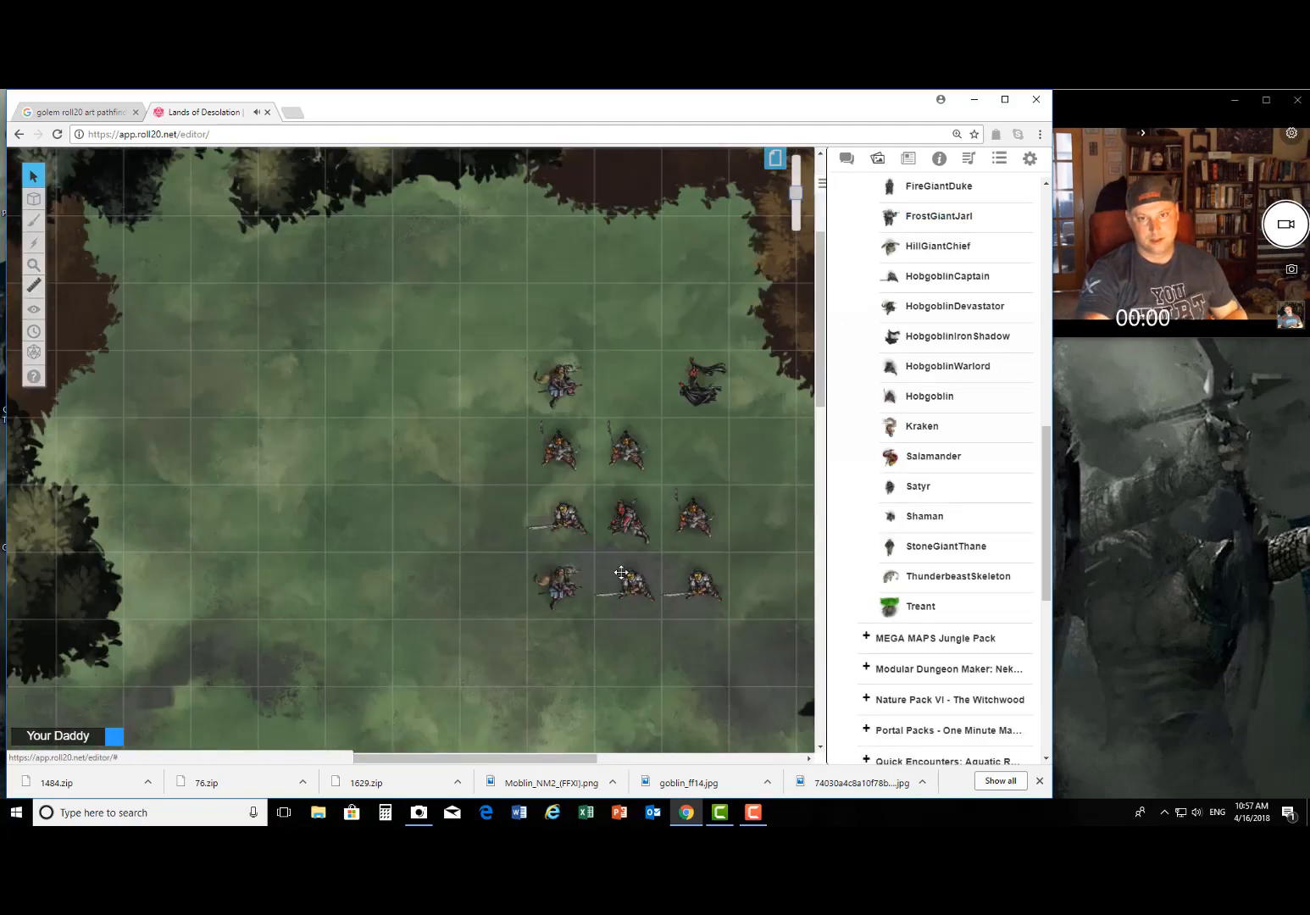
scroll(585, 585, down, 1)
drag(561, 520, 513, 578)
drag(633, 520, 632, 587)
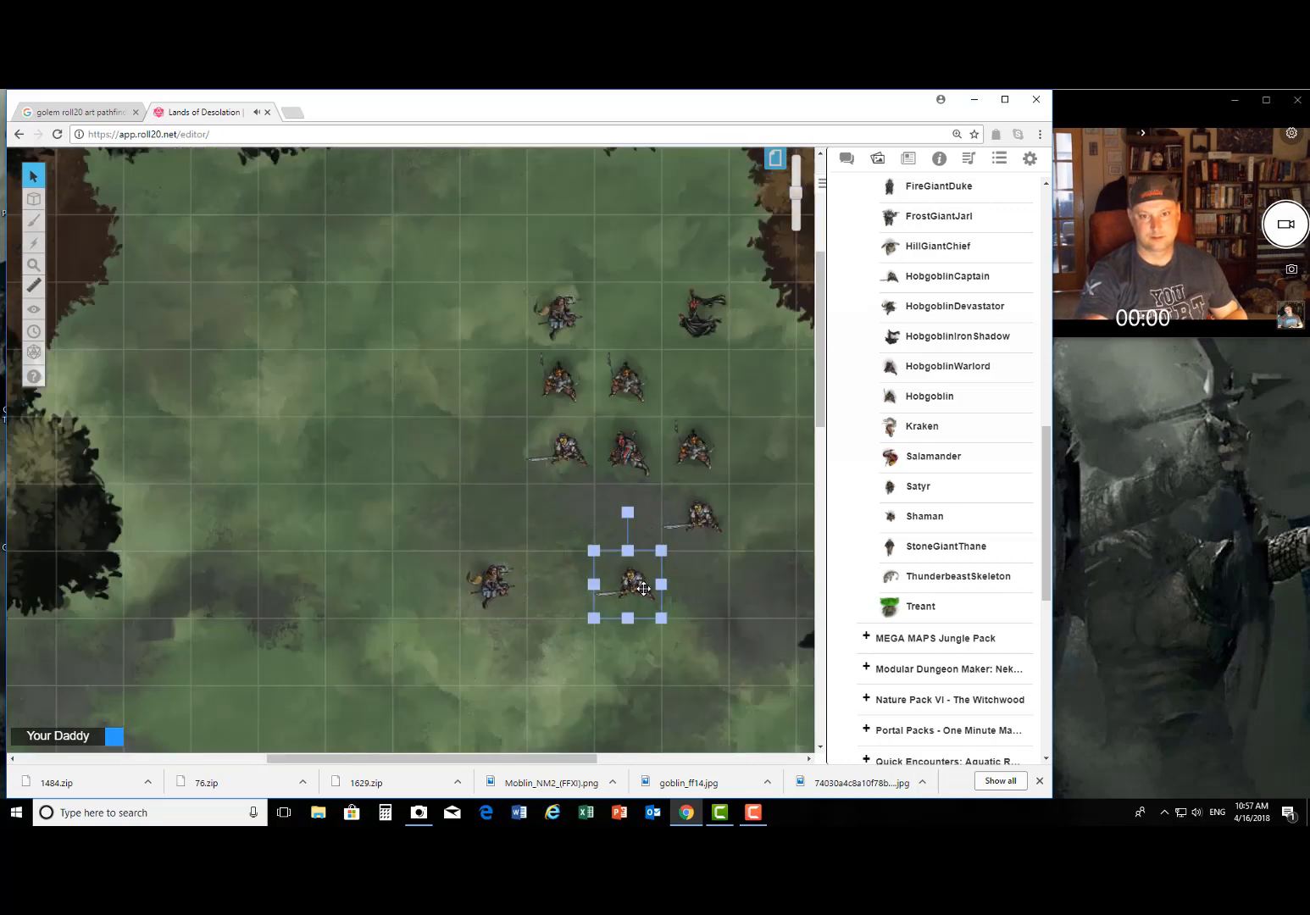
click(539, 445)
drag(539, 444, 473, 444)
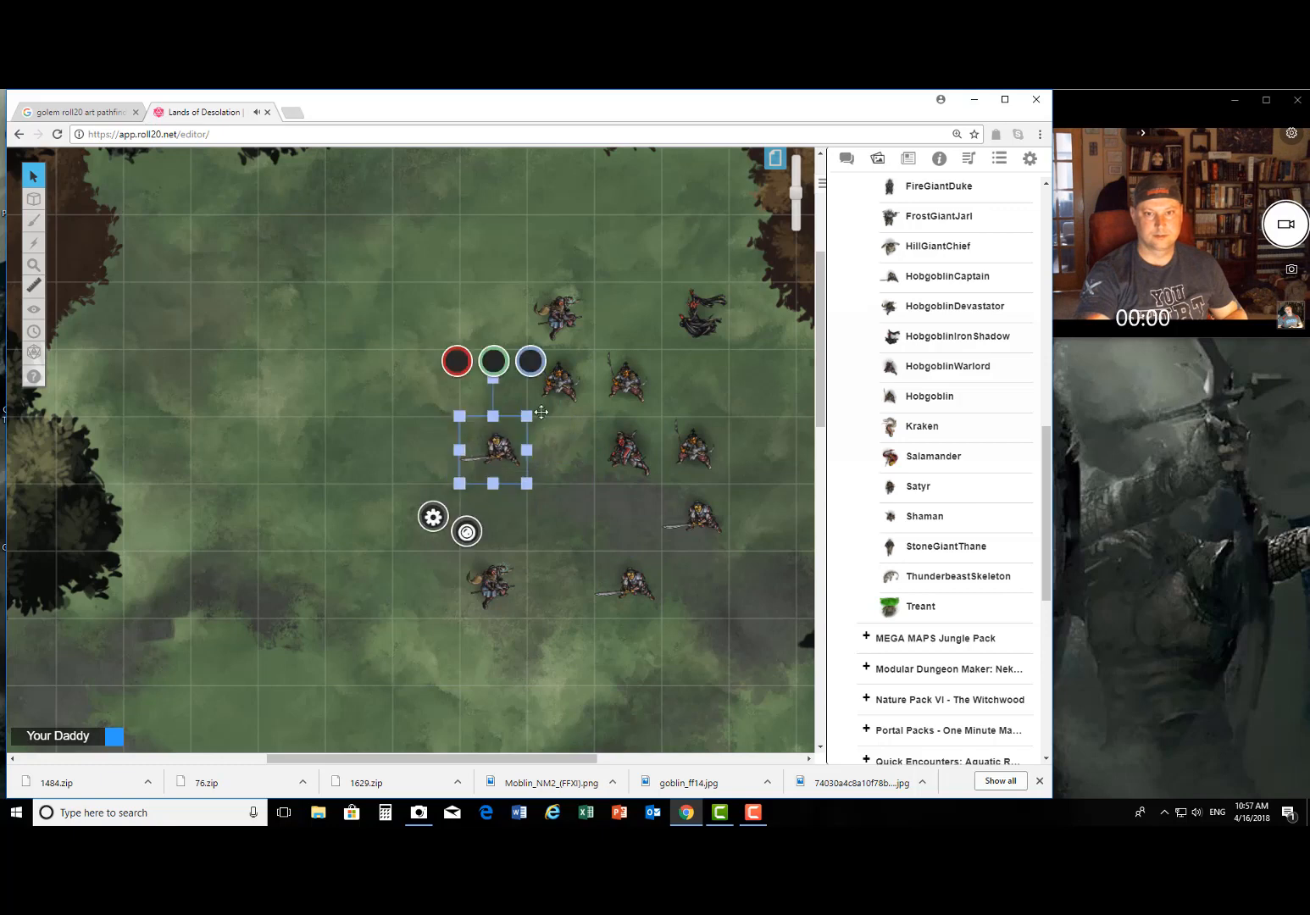
drag(551, 307, 501, 260)
drag(564, 386, 429, 385)
drag(697, 515, 753, 589)
drag(718, 435, 785, 438)
drag(617, 379, 619, 311)
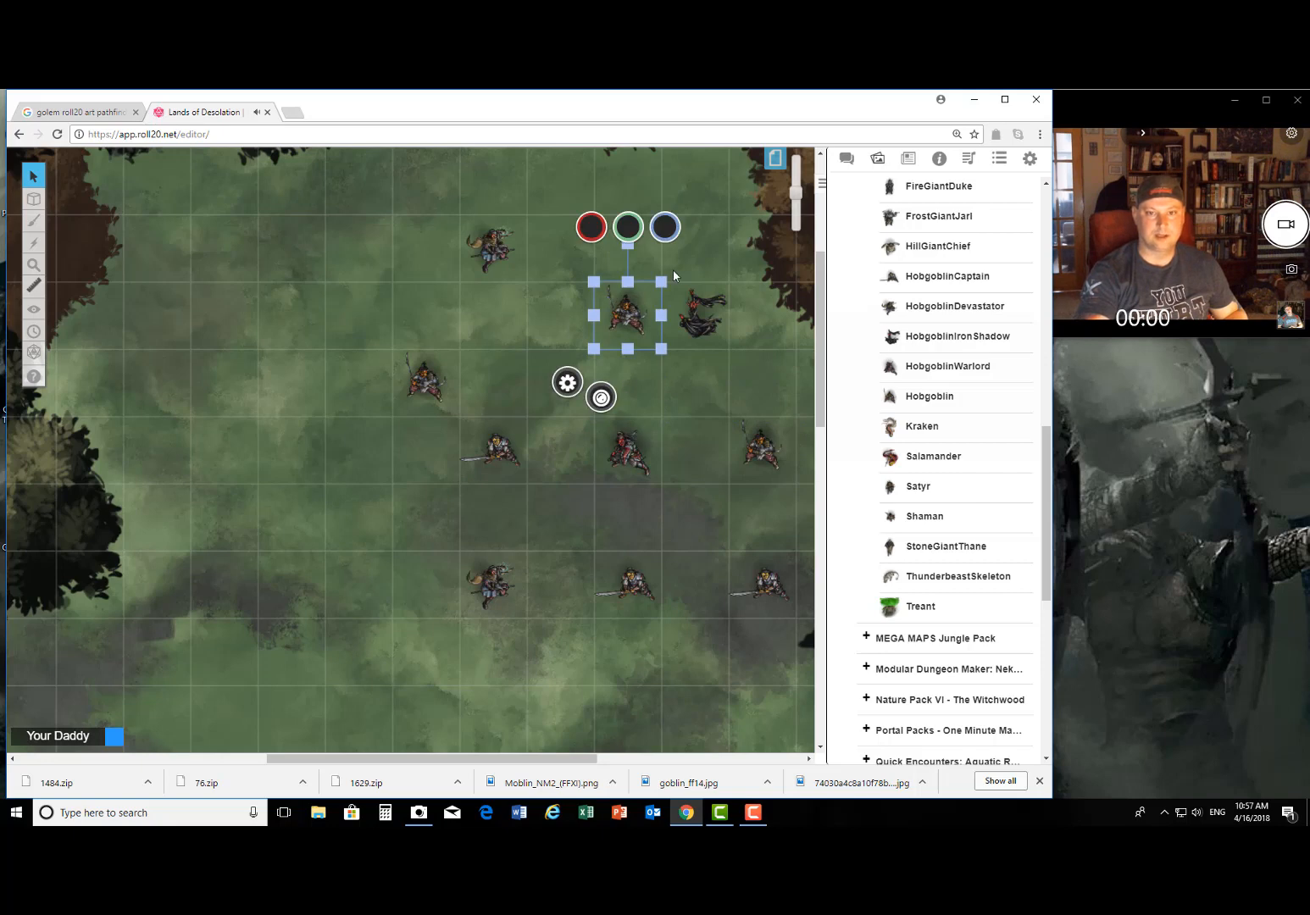
drag(701, 310, 736, 315)
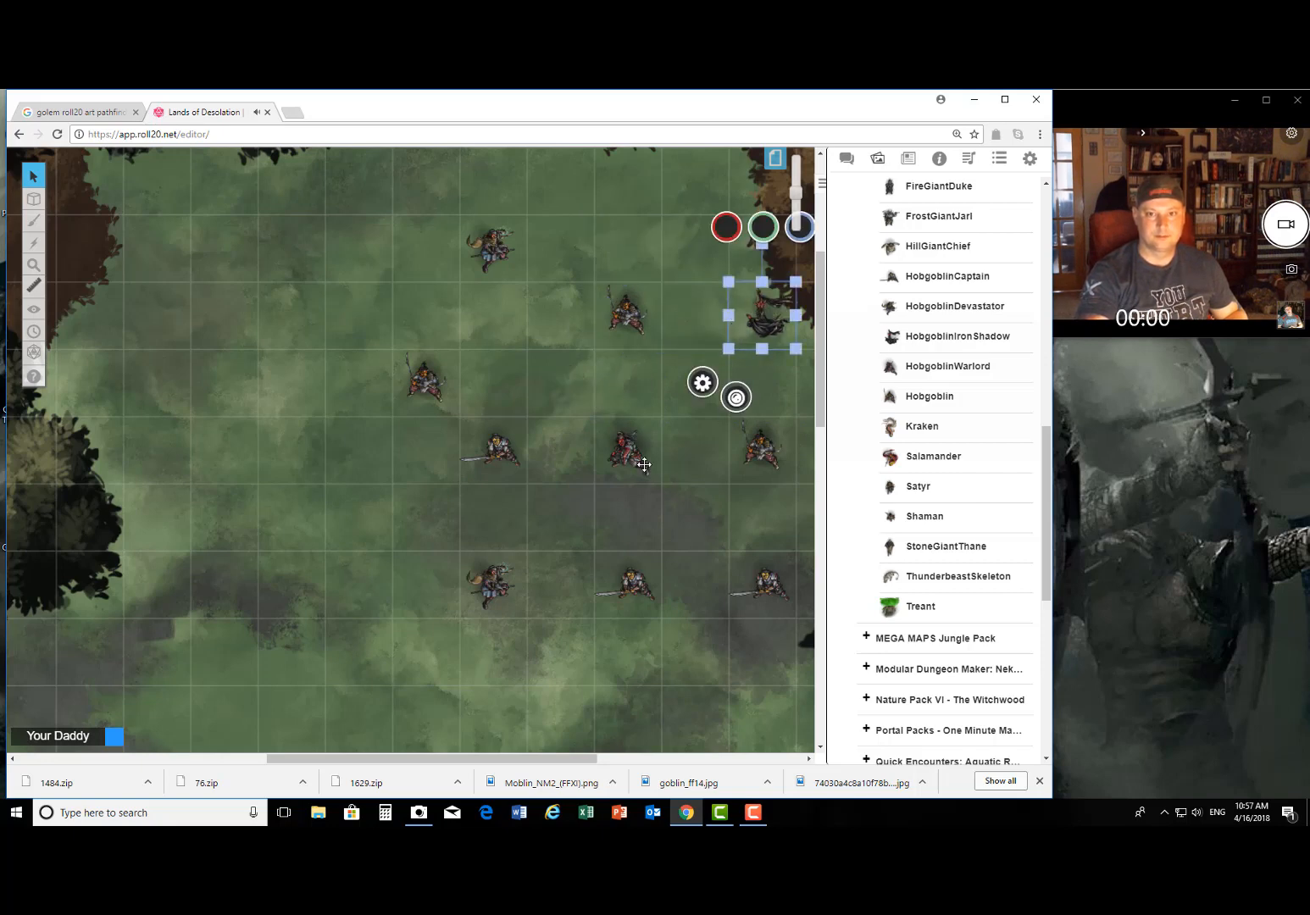
drag(499, 462, 457, 507)
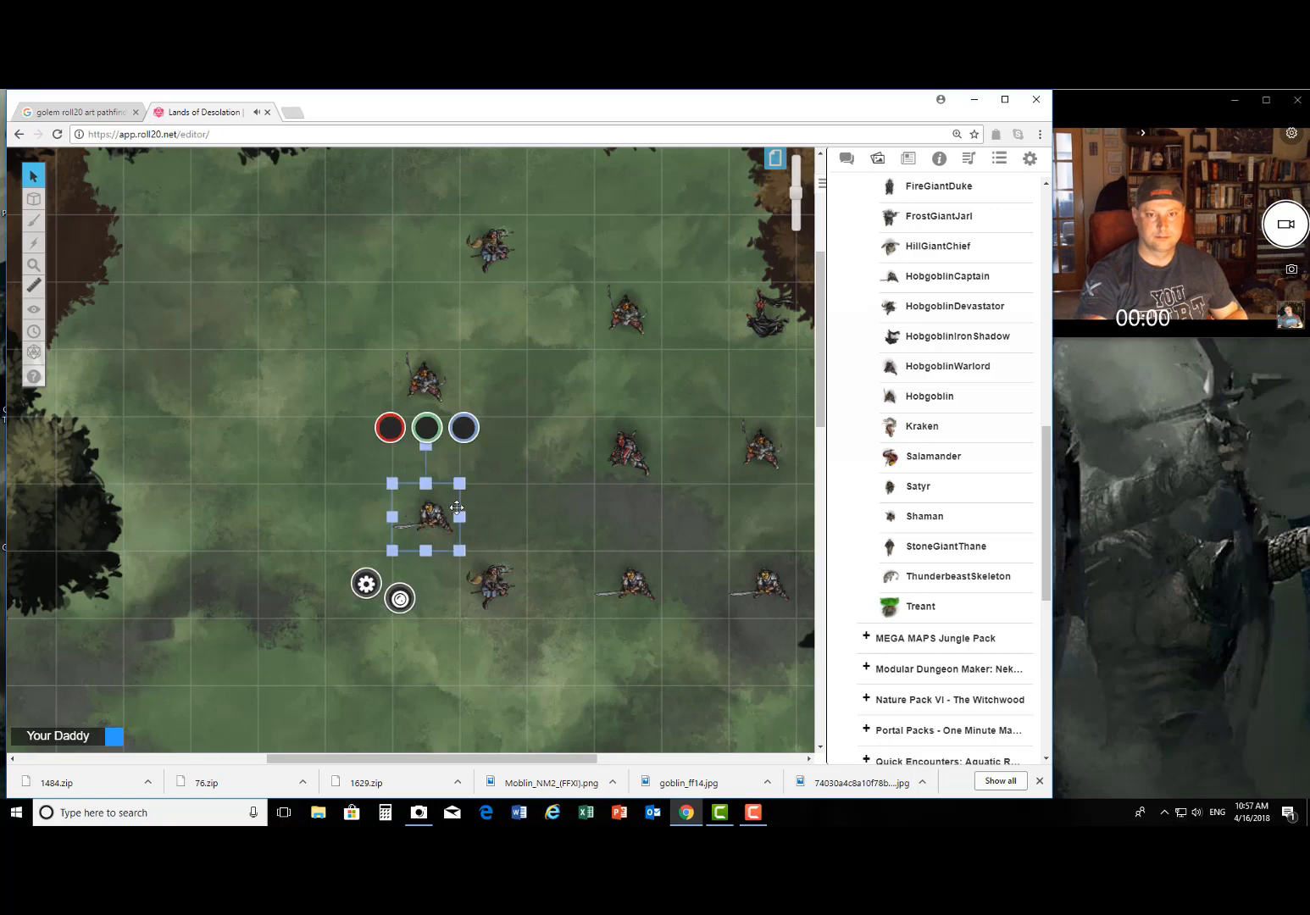
drag(628, 451, 560, 451)
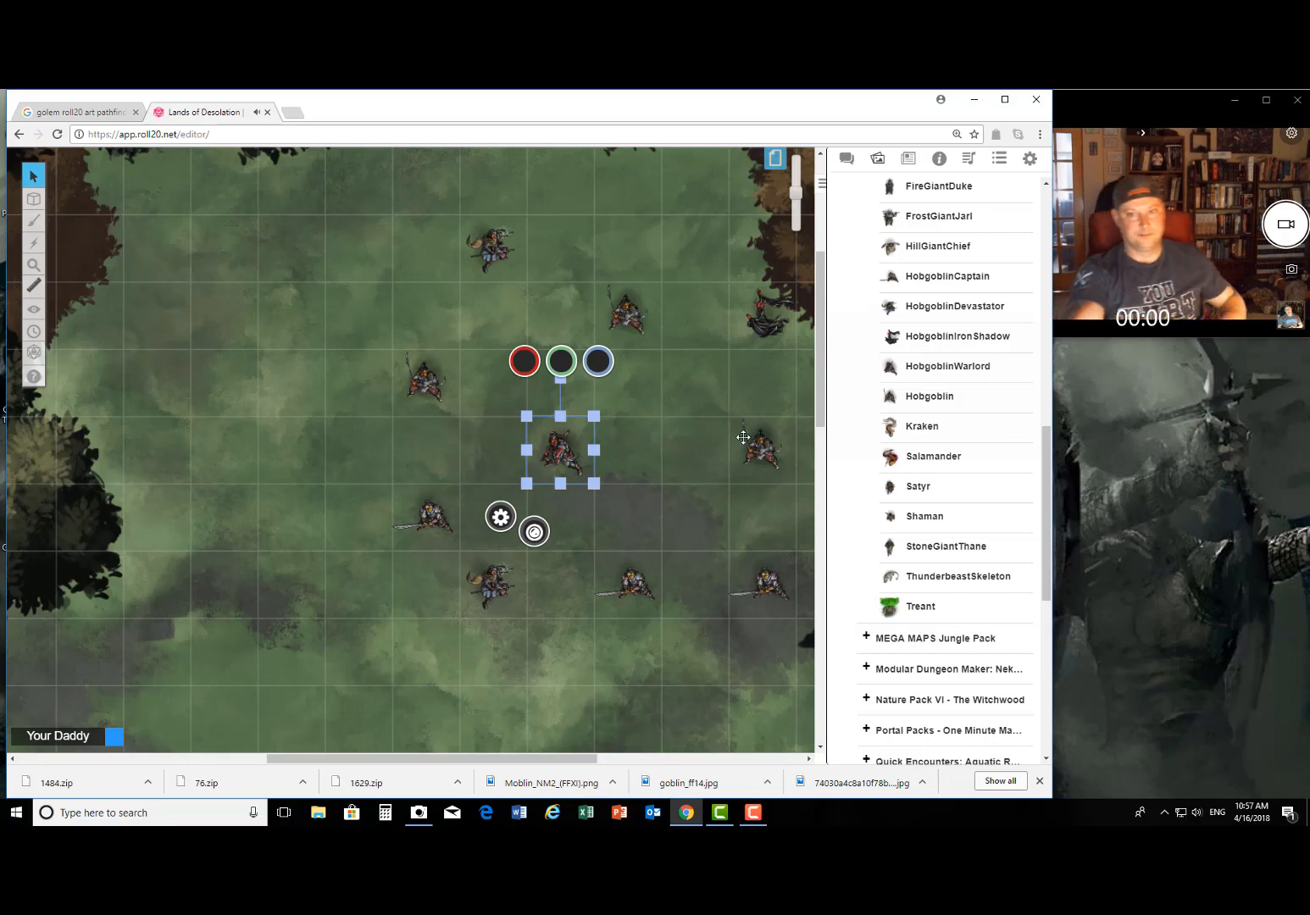
click(701, 404)
Step: Place the Casimir, Ryder, Alec Clearny and Klaven tokens from the journal's Characters folder in the map's lower western clearing
scroll(675, 444, up, 3)
scroll(671, 454, down, 6)
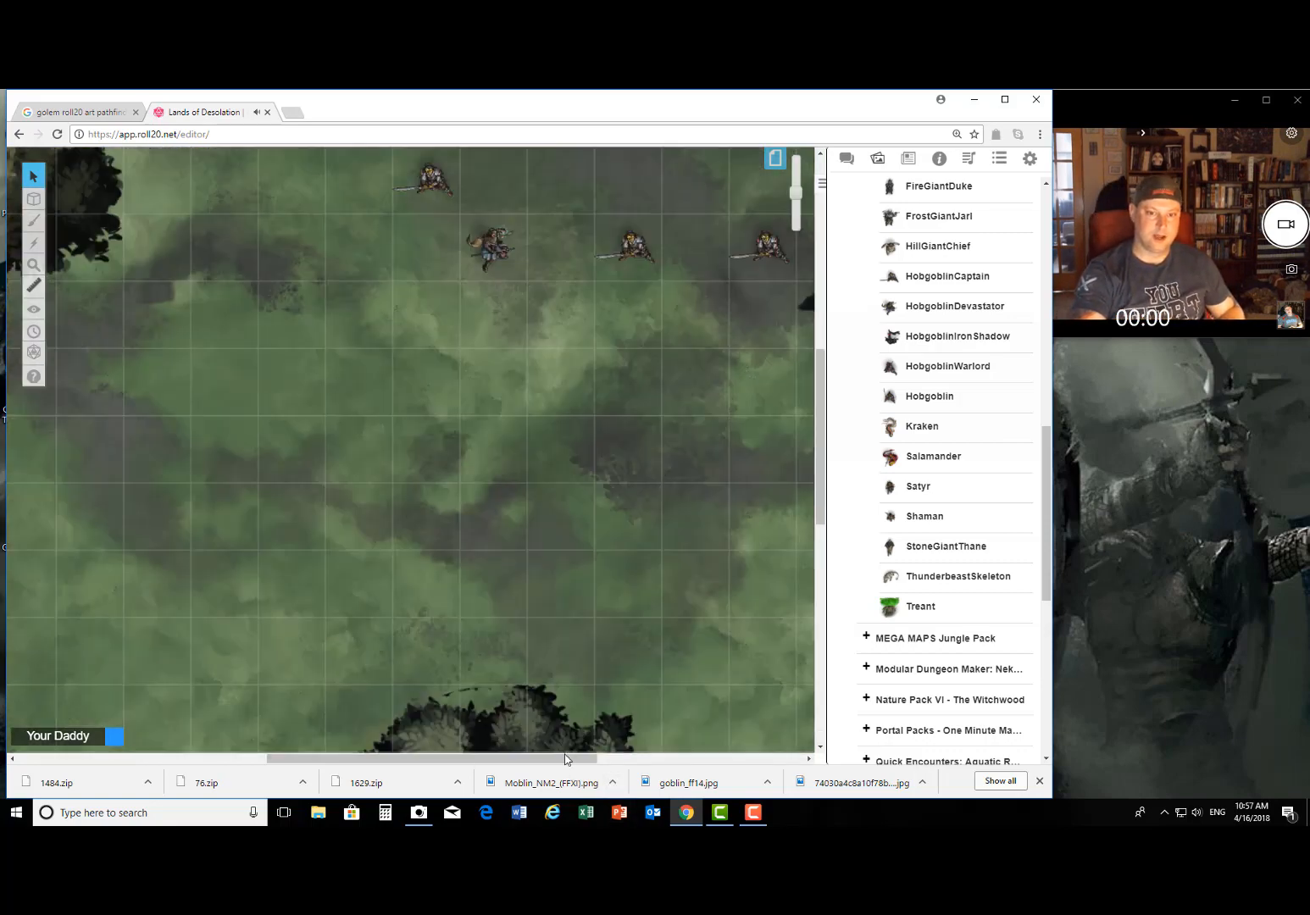
drag(563, 758, 414, 789)
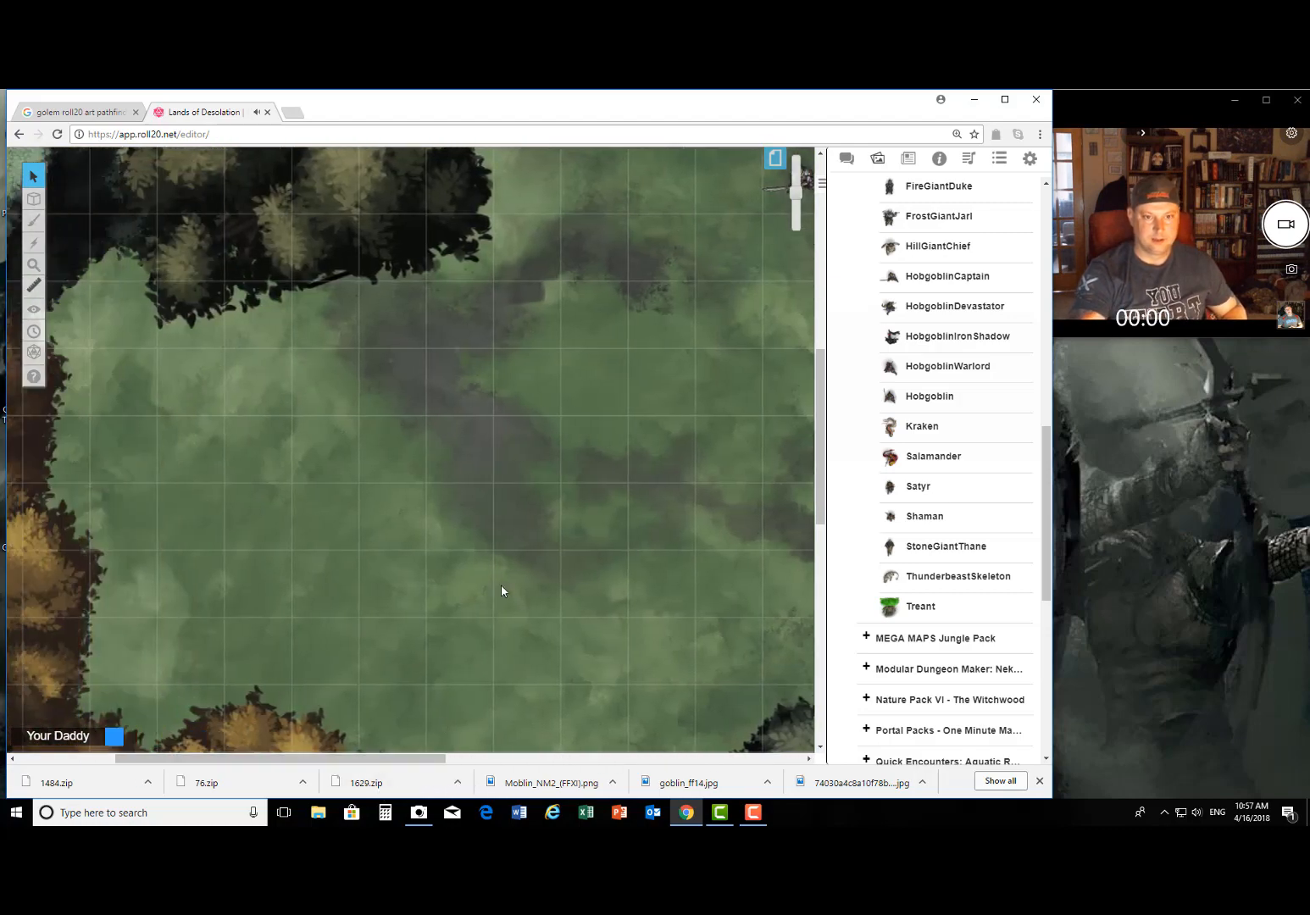
scroll(501, 585, down, 4)
scroll(547, 644, up, 5)
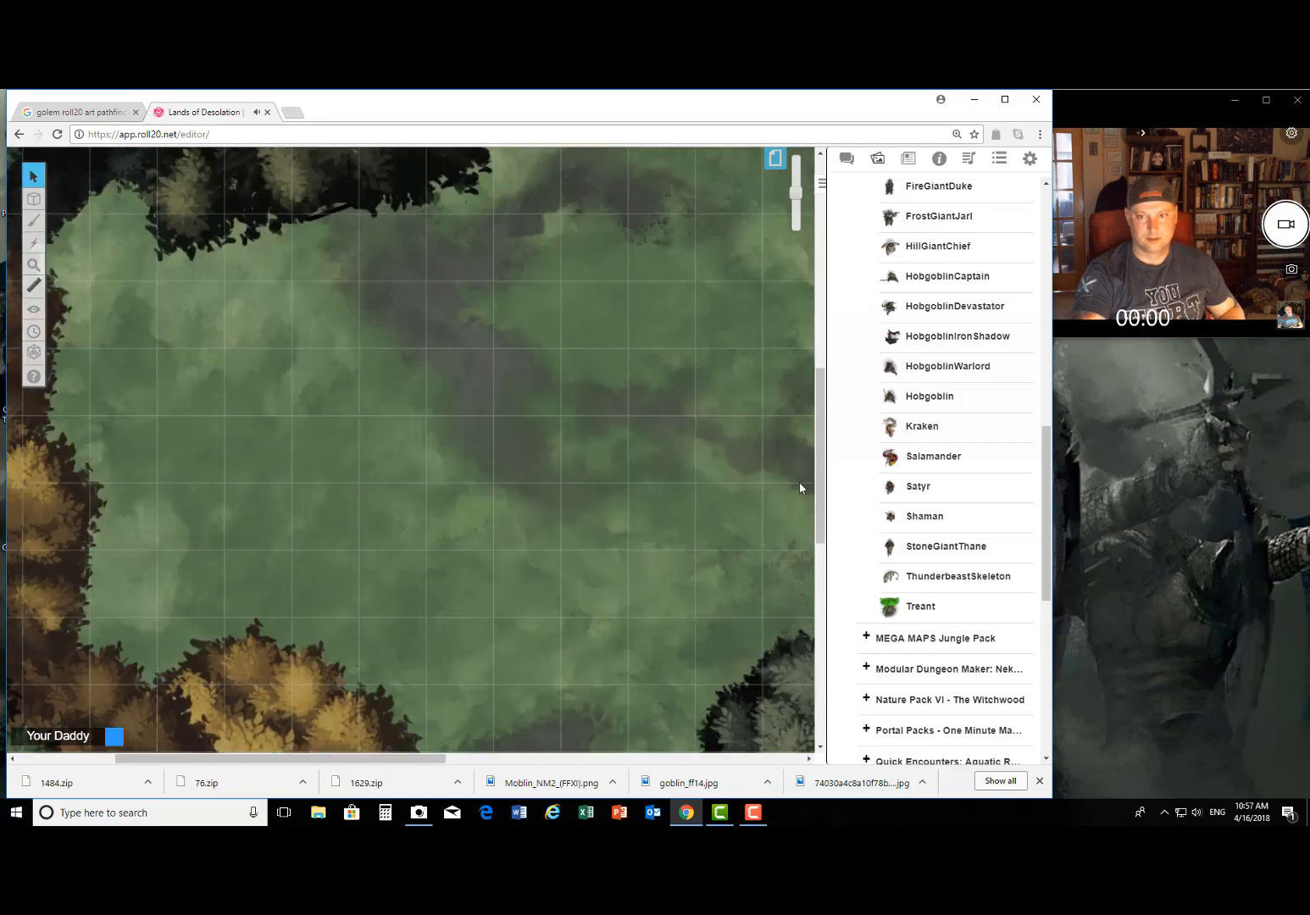
click(909, 160)
scroll(841, 339, down, 2)
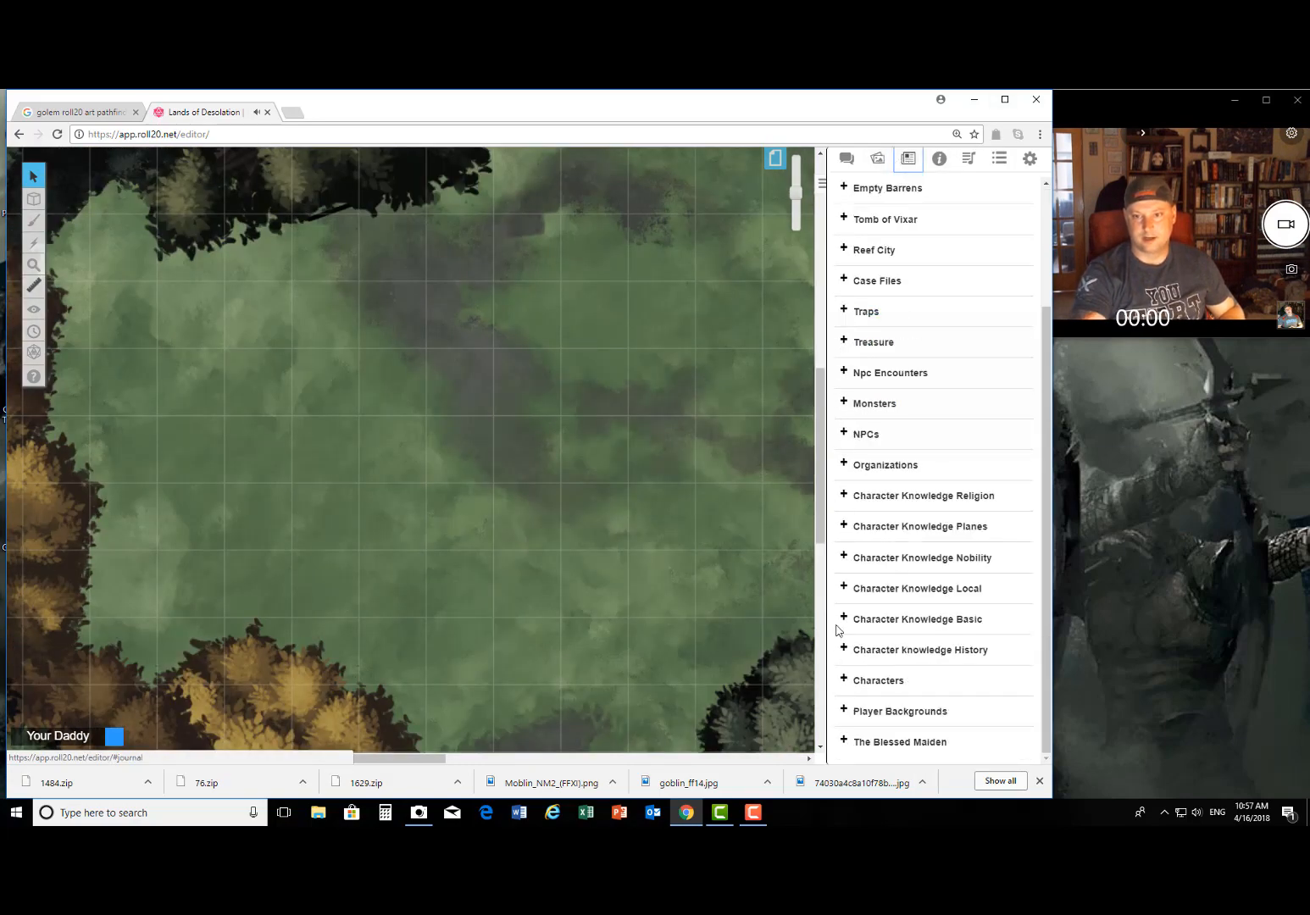
click(846, 681)
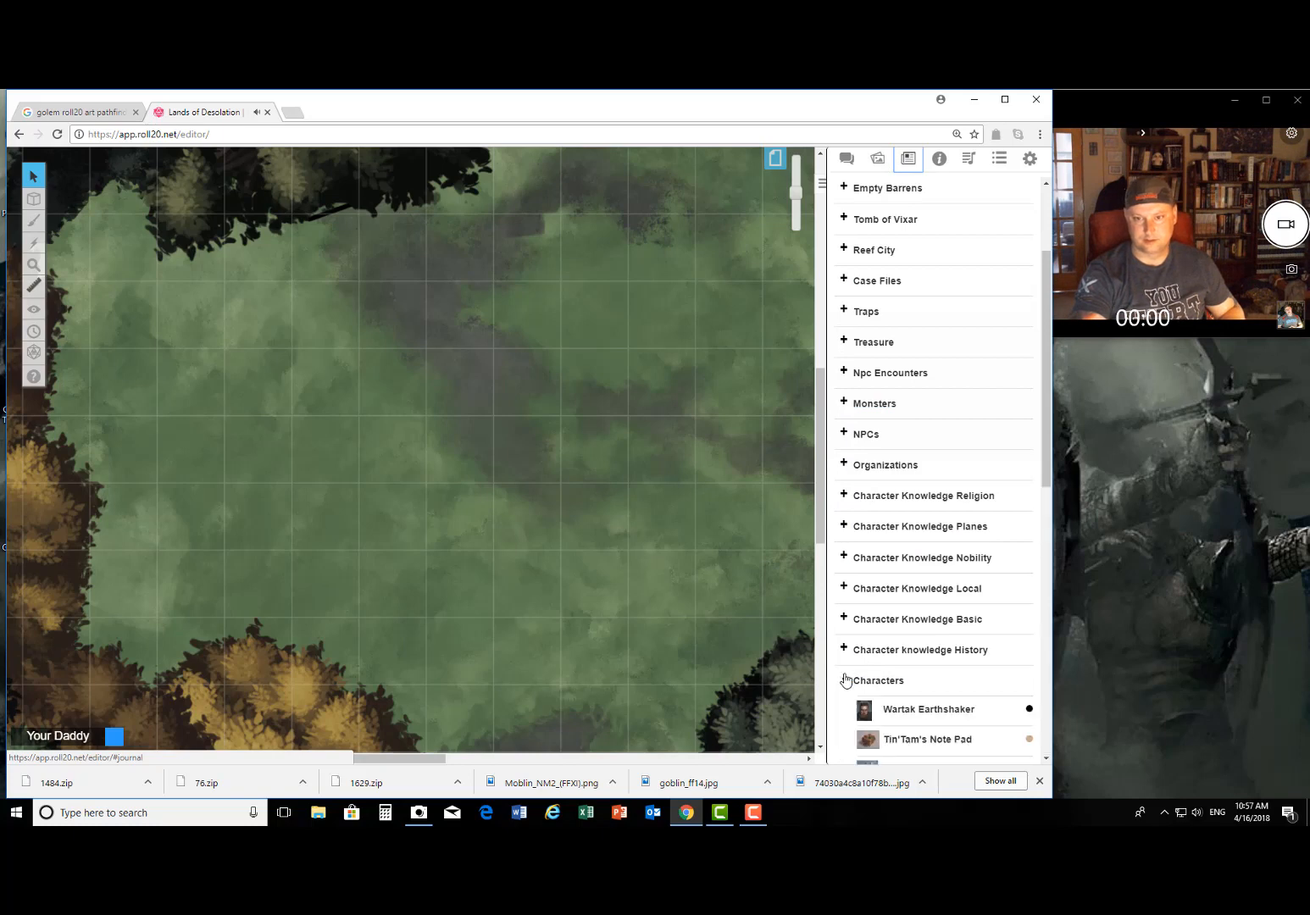
scroll(918, 626, down, 8)
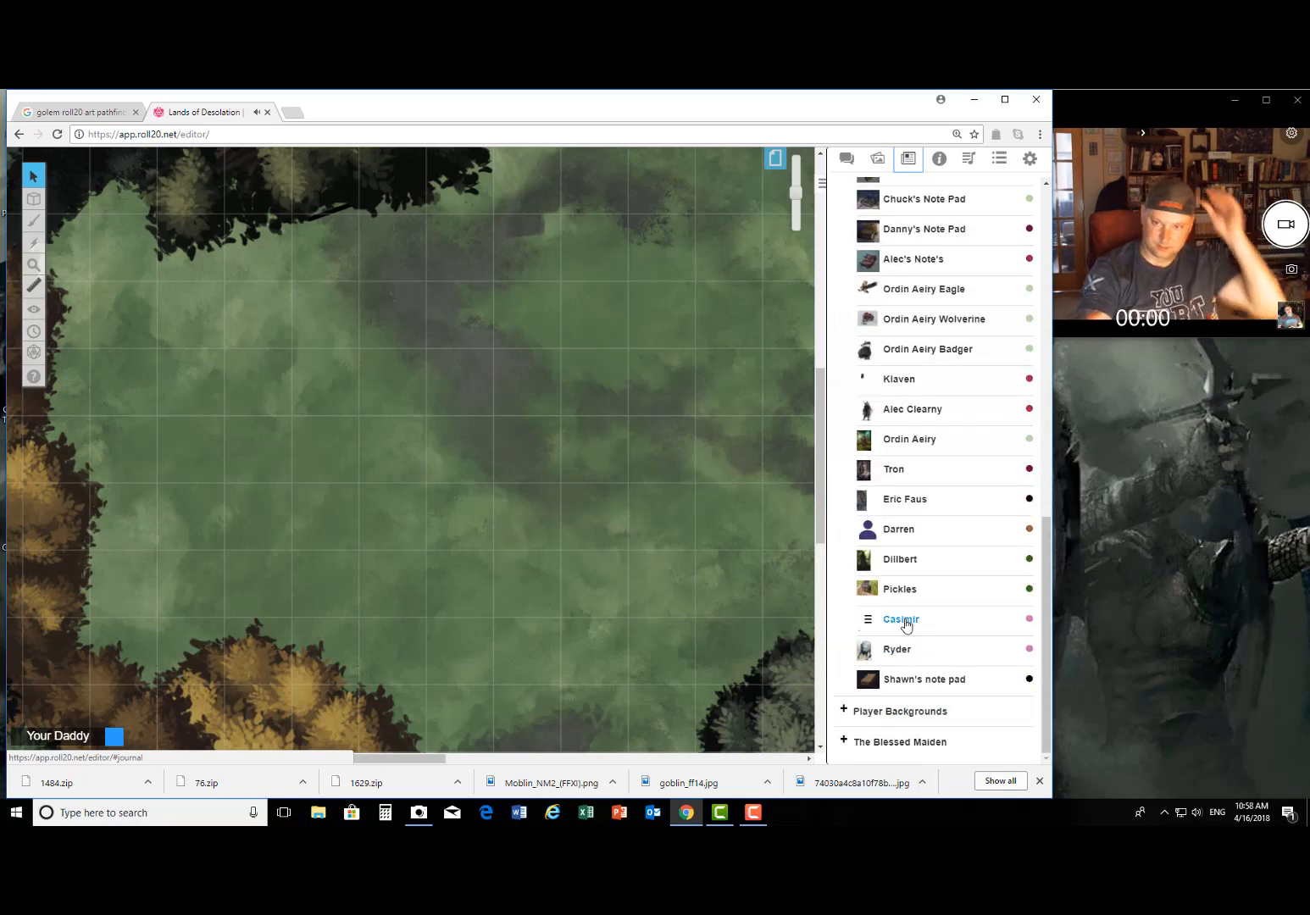
drag(905, 624, 321, 583)
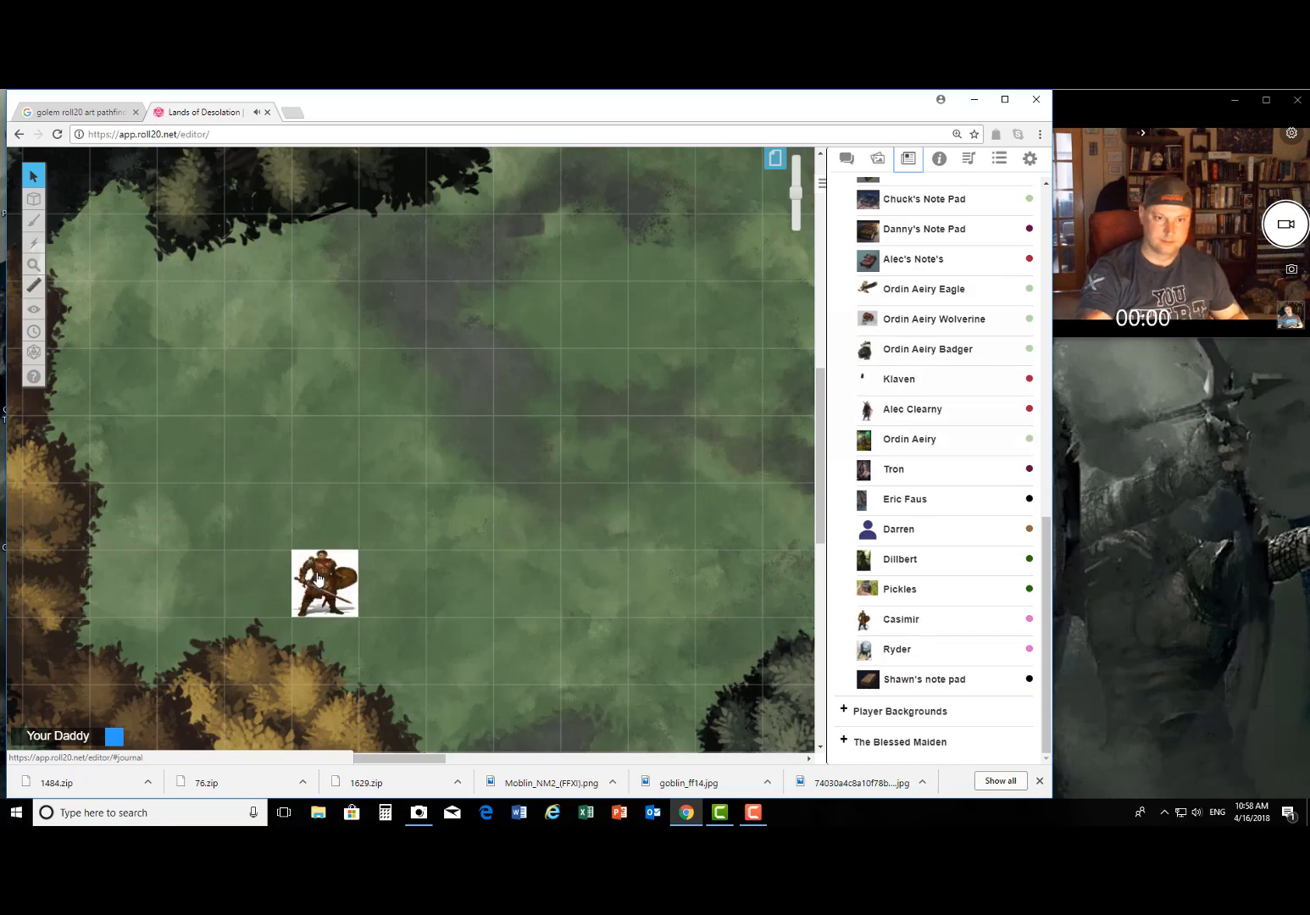
drag(916, 649, 400, 590)
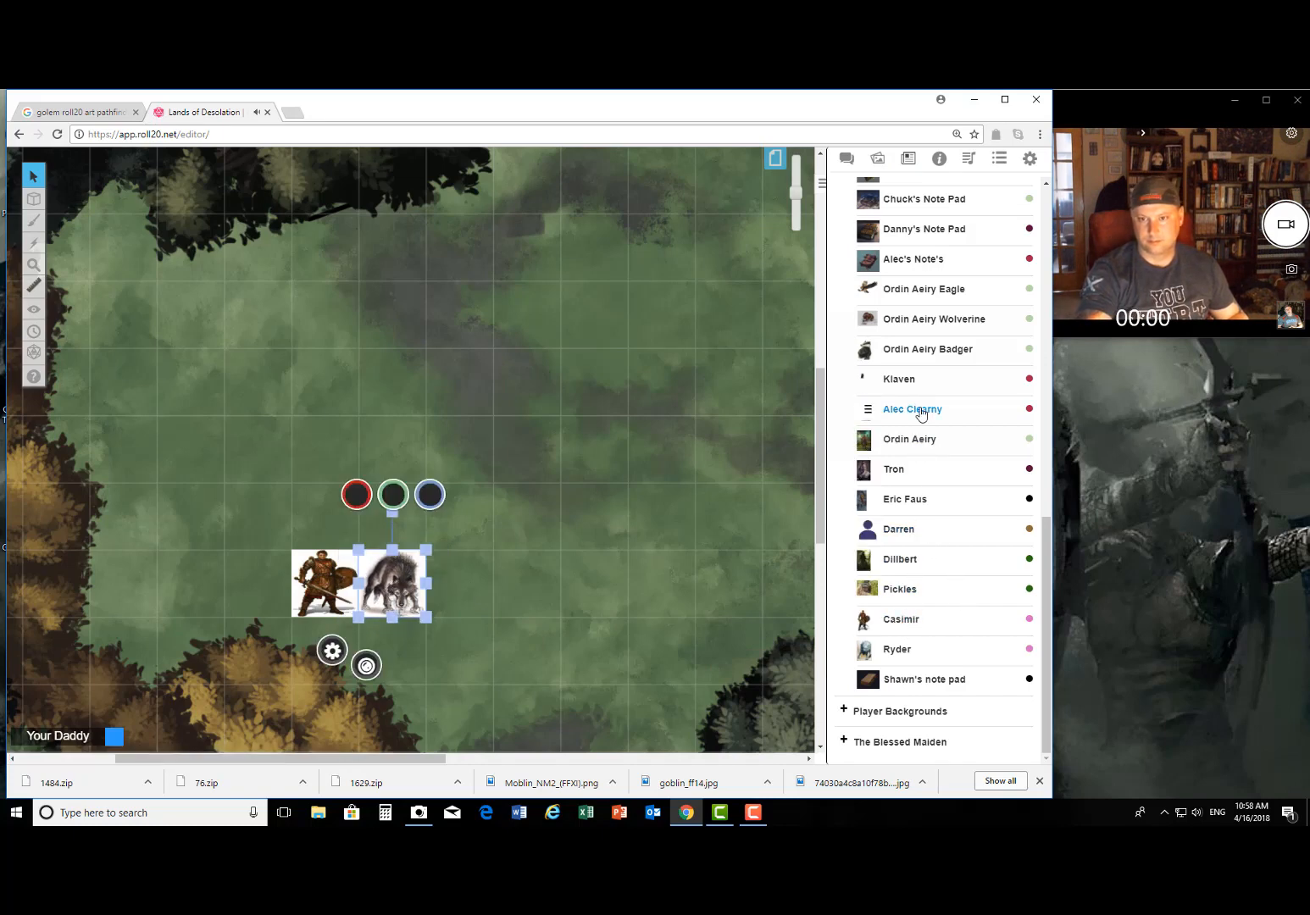
drag(921, 412, 480, 602)
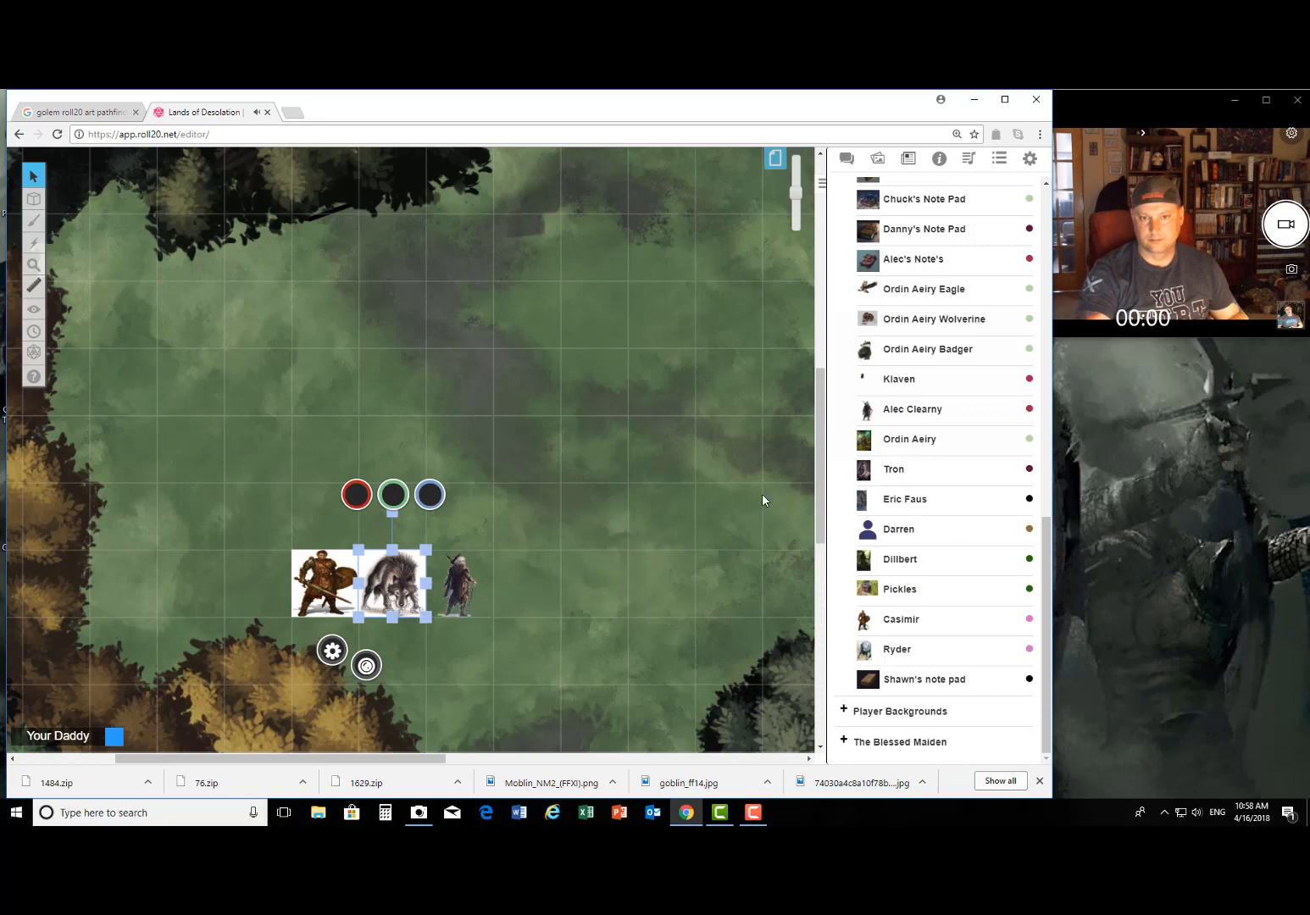
drag(898, 379, 481, 661)
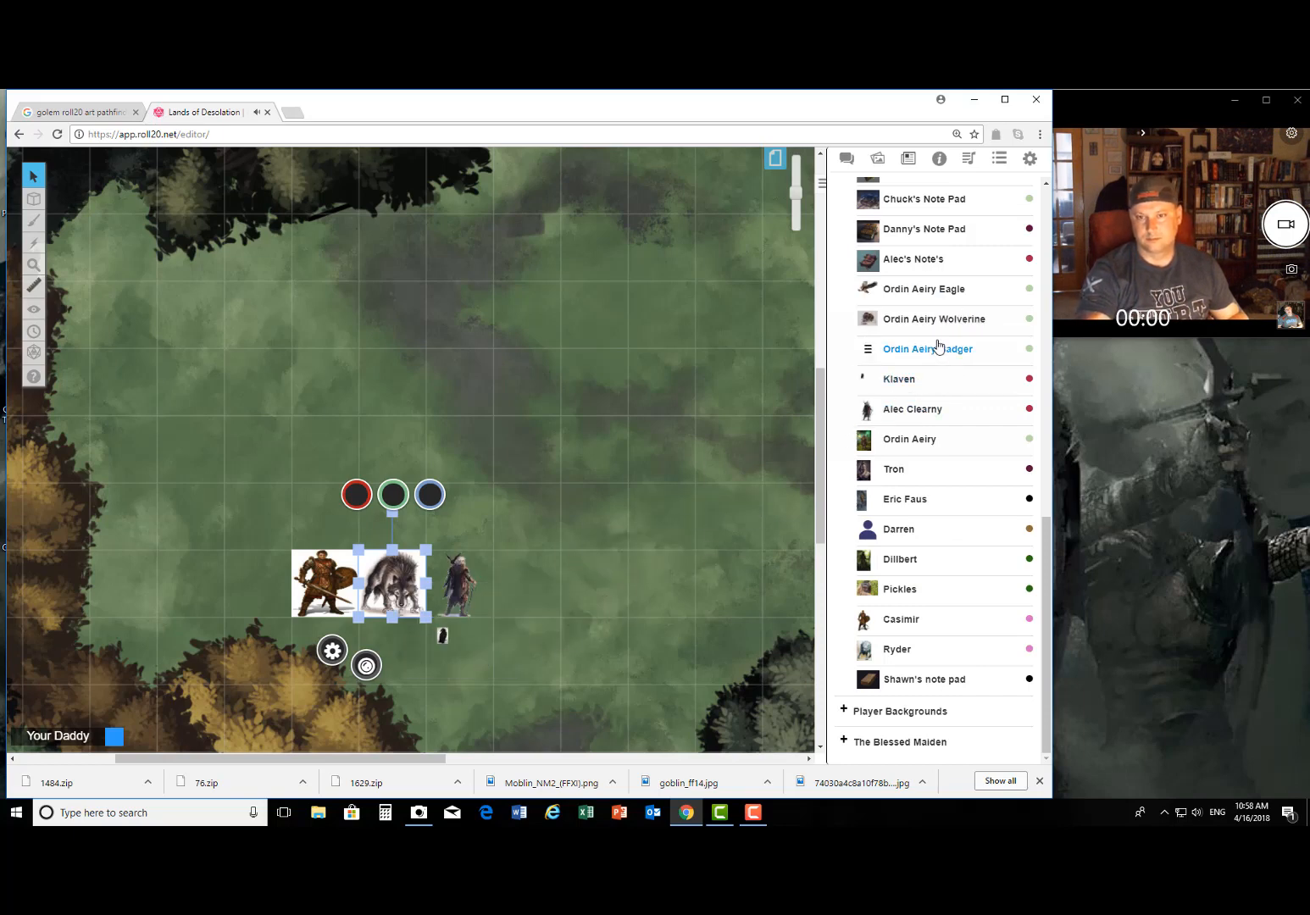
Step: Add the Ordin Aeiry token from the Characters folder two squares east of Ryder, with the Tron token directly below it
scroll(930, 415, up, 1)
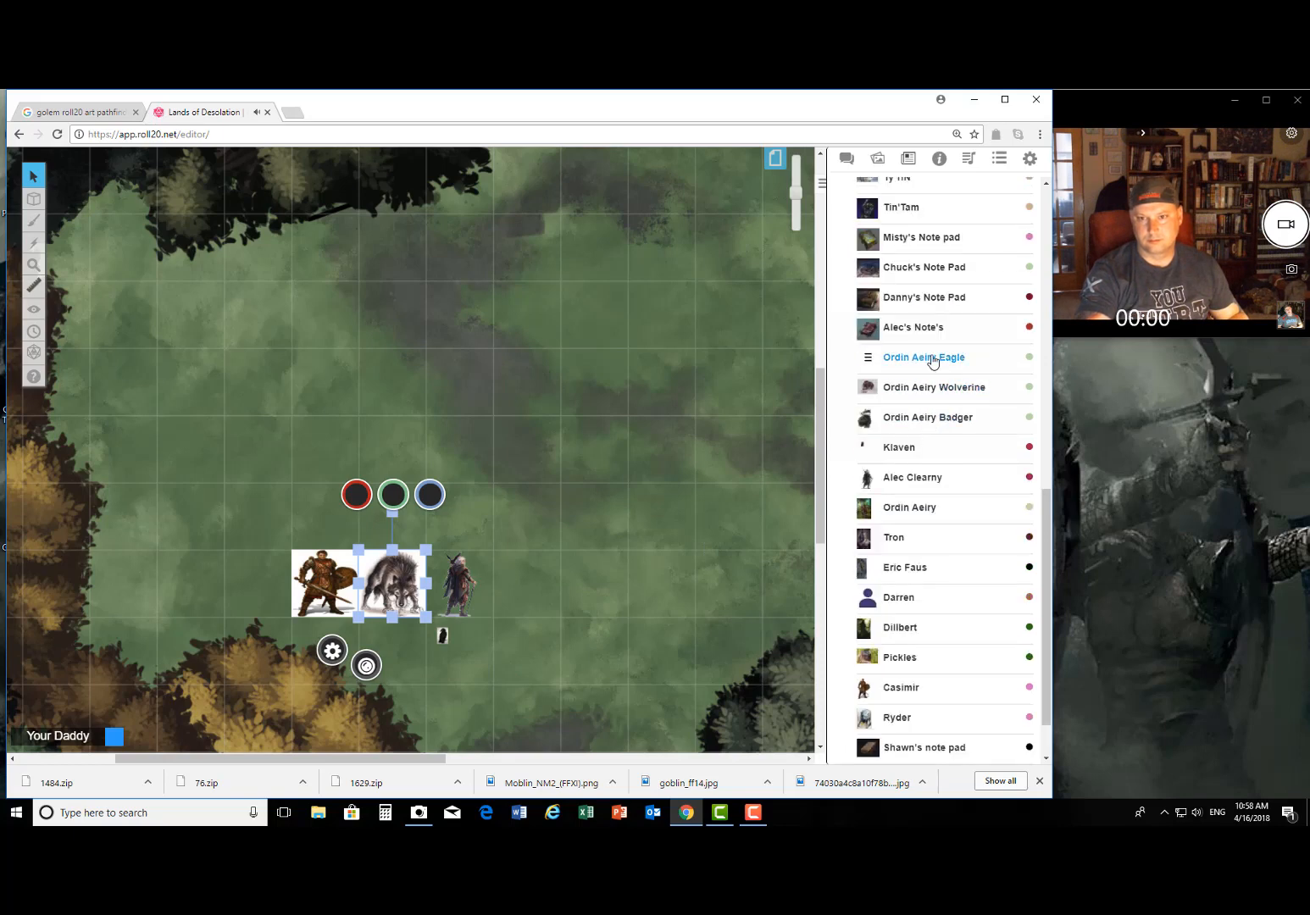
scroll(932, 381, up, 1)
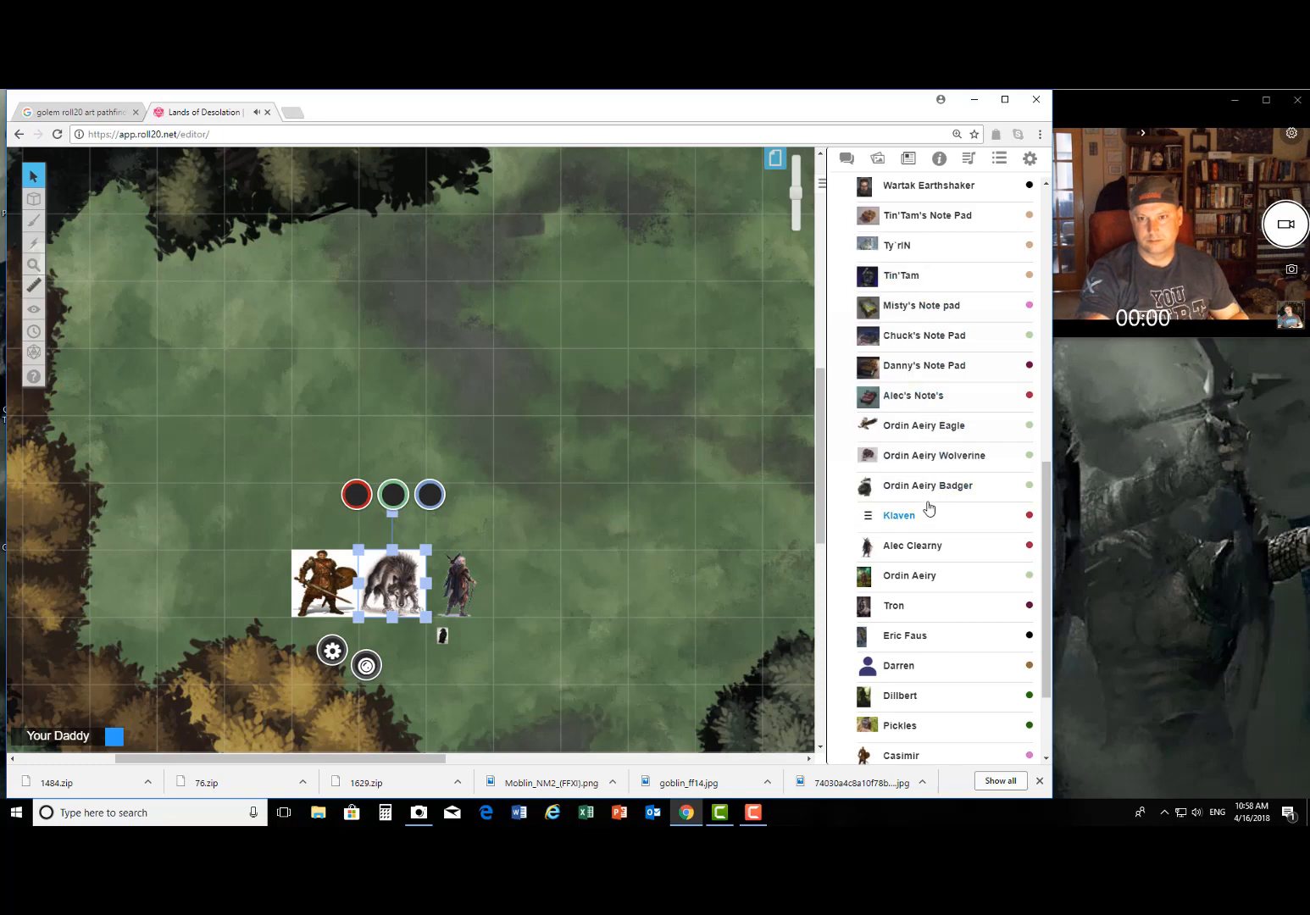
scroll(933, 437, up, 1)
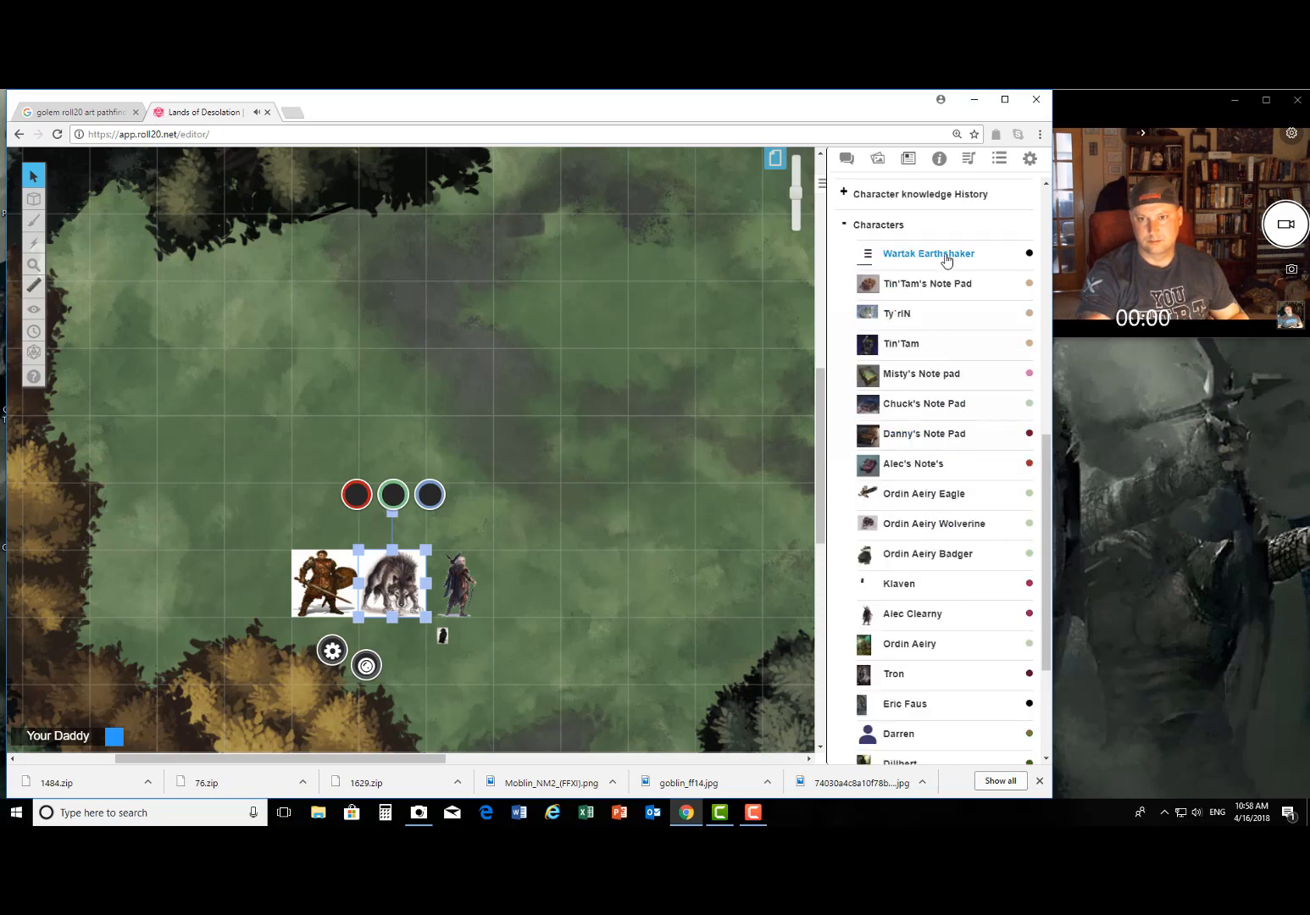
scroll(937, 424, down, 2)
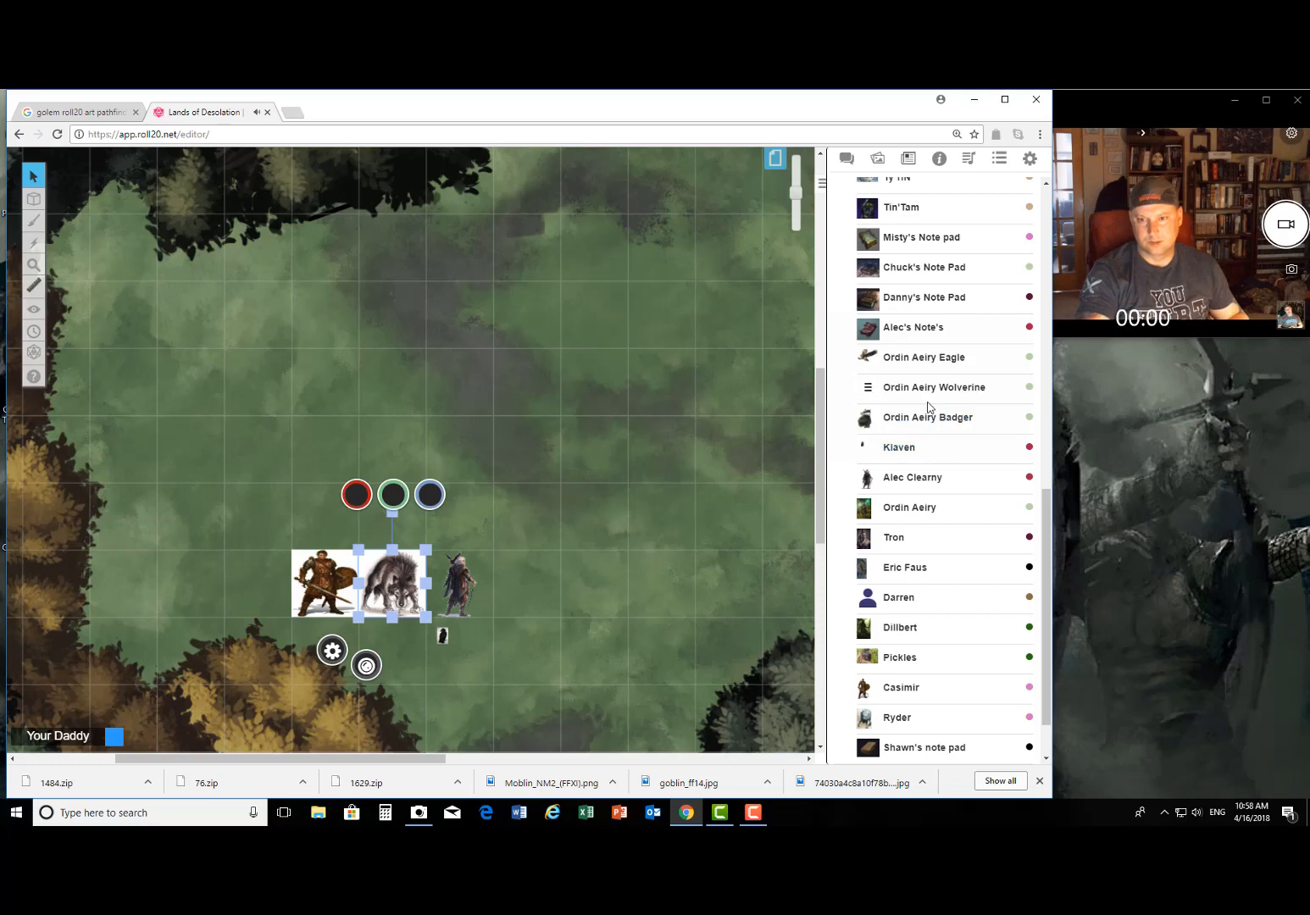
drag(910, 509, 526, 584)
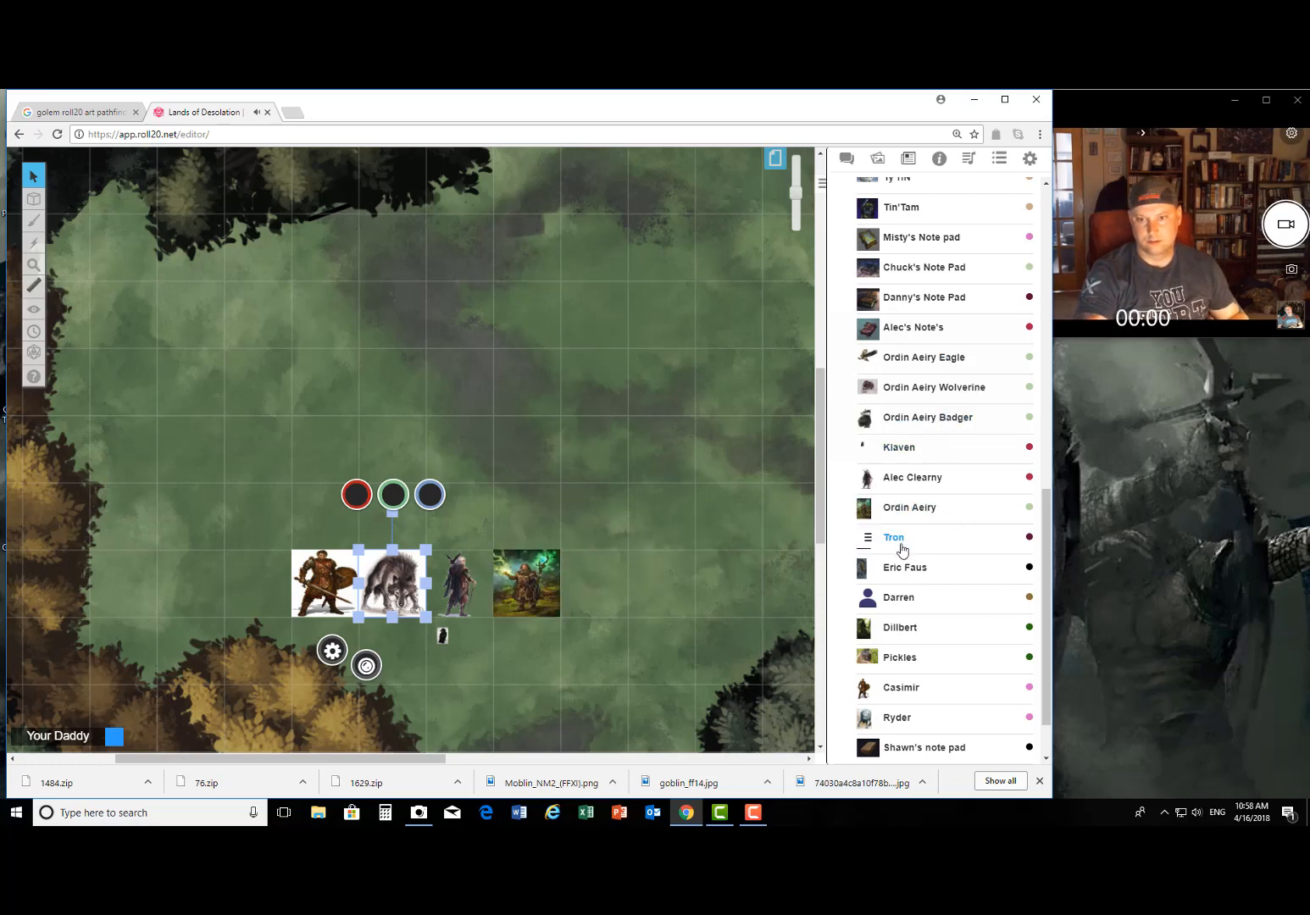
drag(903, 551, 526, 646)
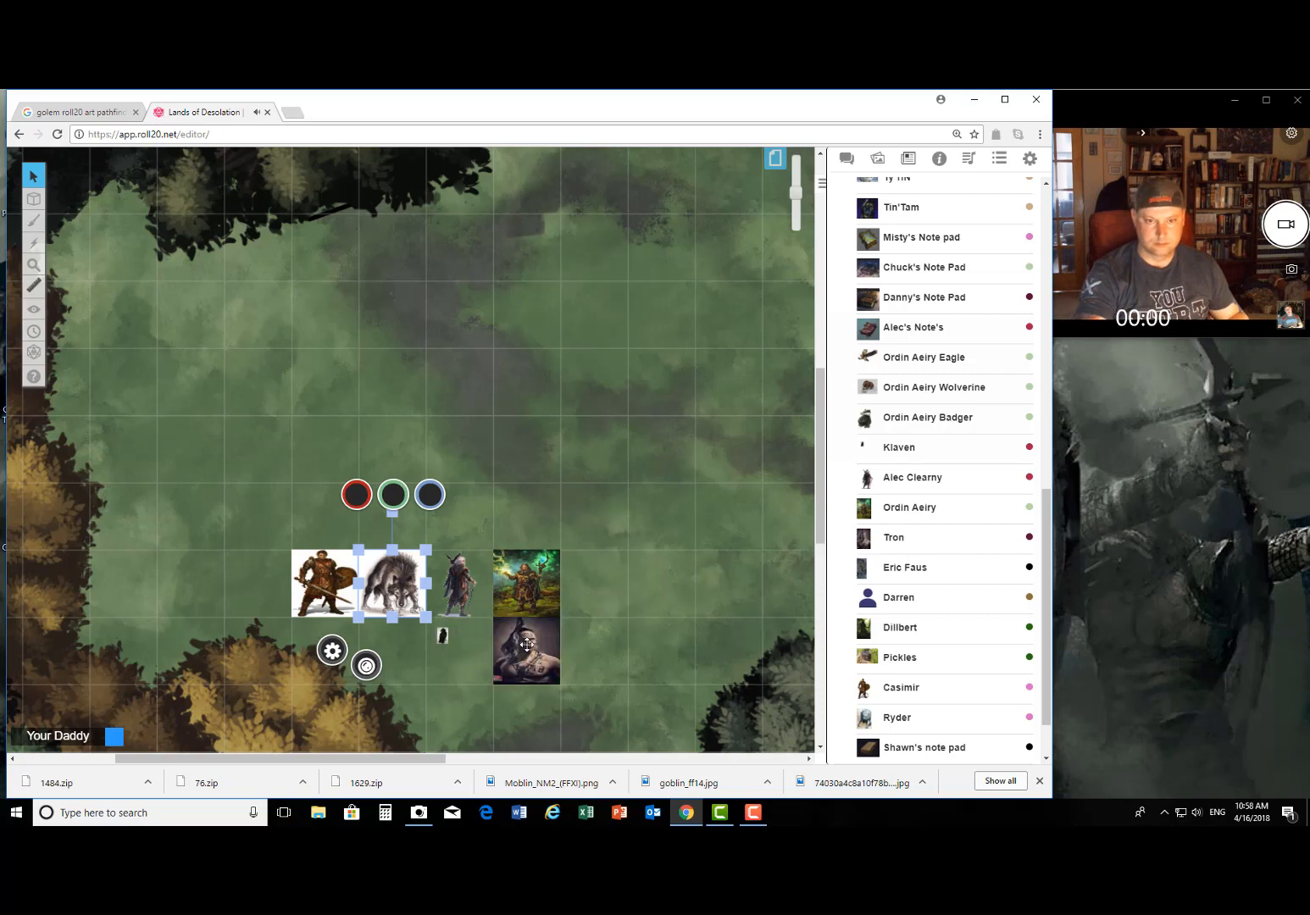
Step: Rearrange the party with Casimir, Ryder and Ordin Aeiry on a diagonal running down to the southwest, and Alec Clearny above Klaven to the west
drag(397, 582, 282, 516)
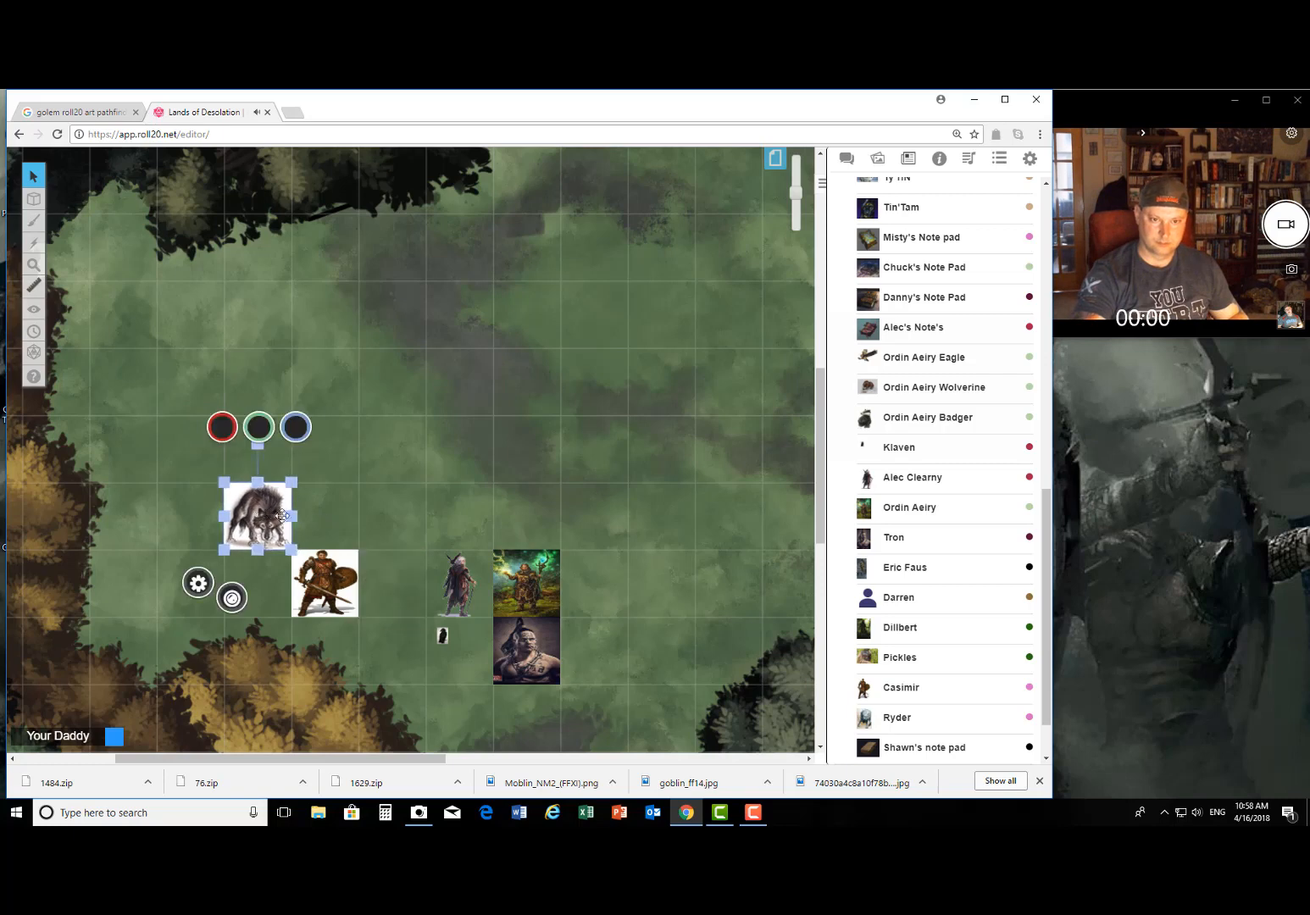
drag(467, 578, 401, 443)
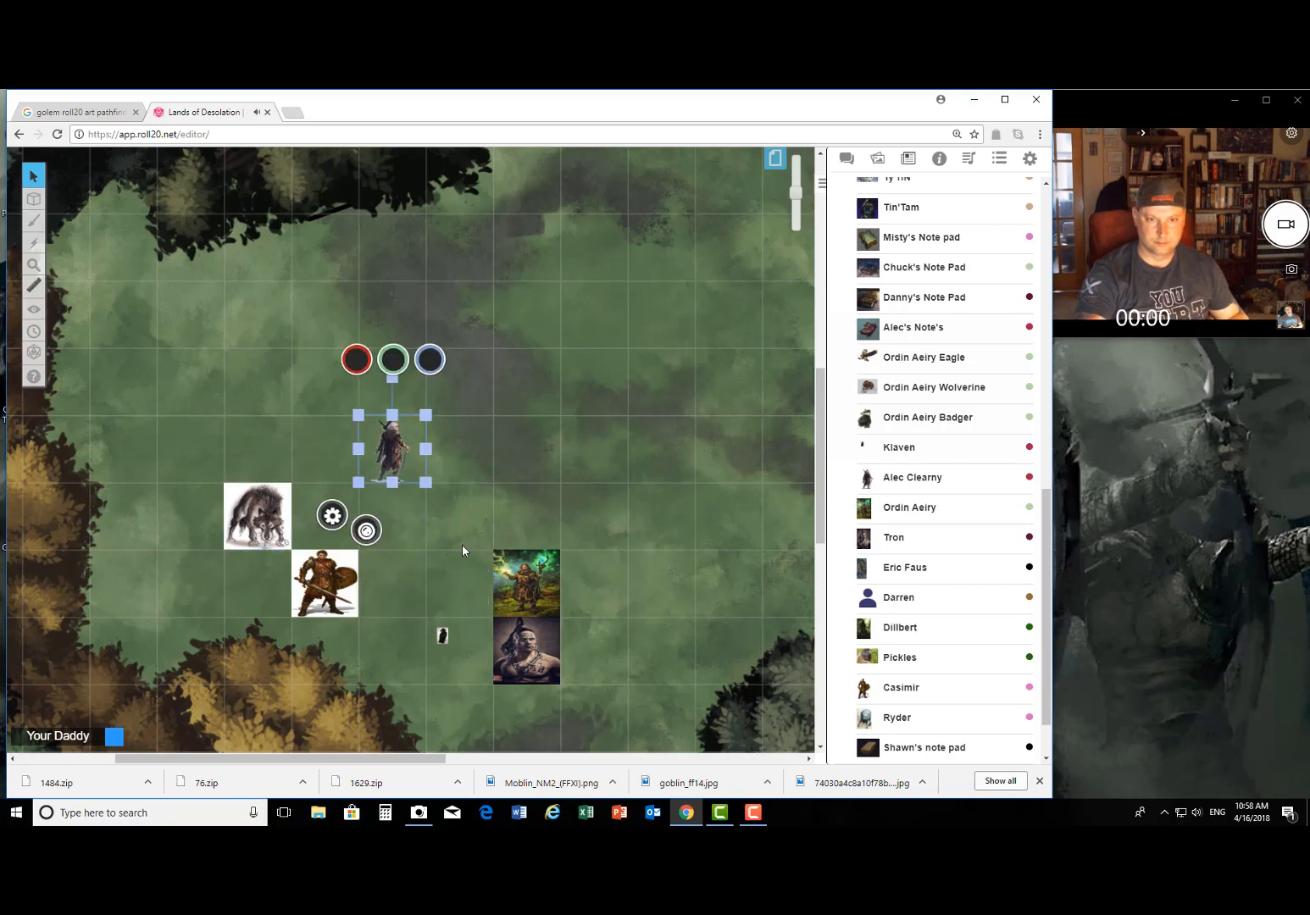
drag(446, 633, 380, 500)
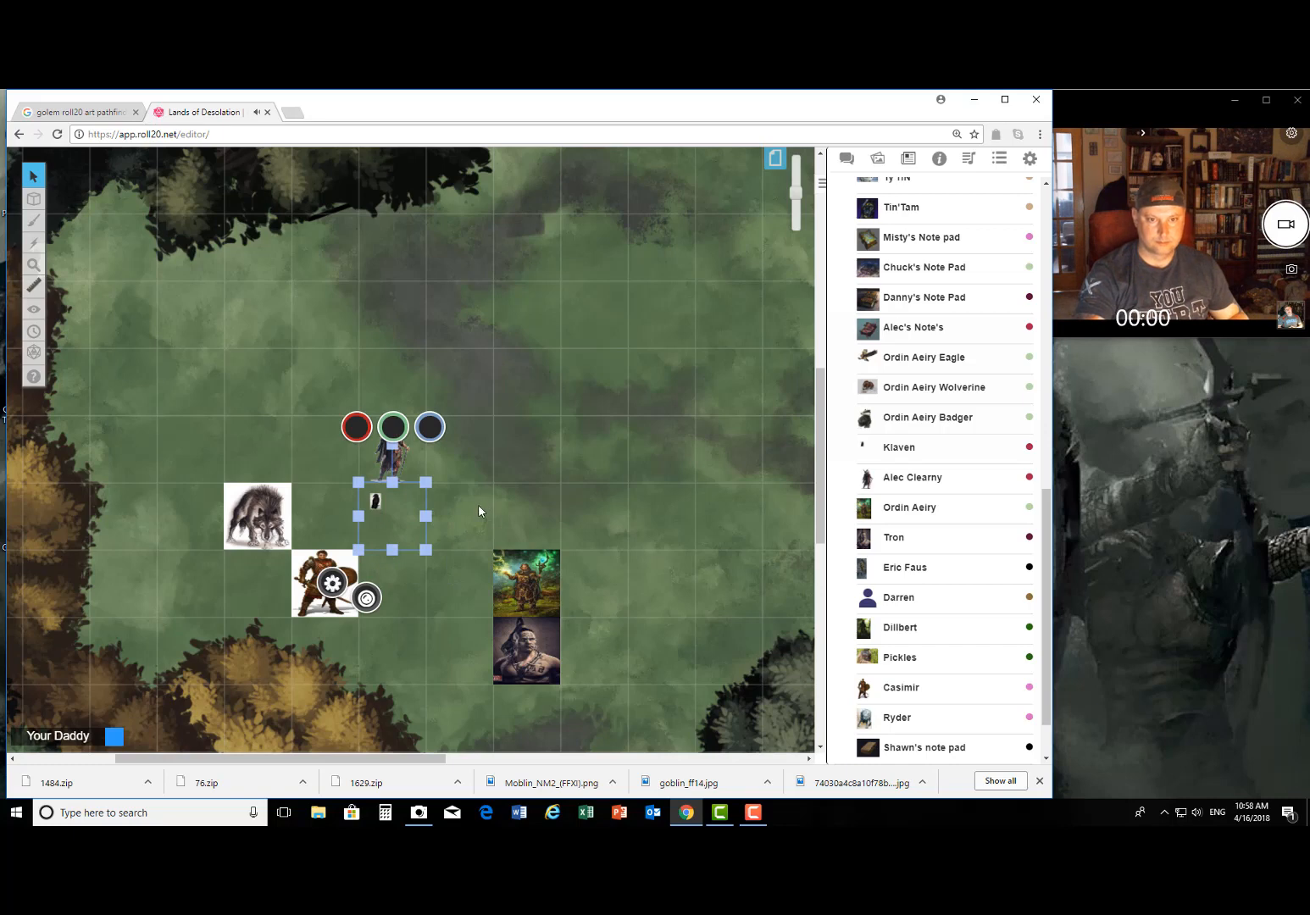
click(432, 621)
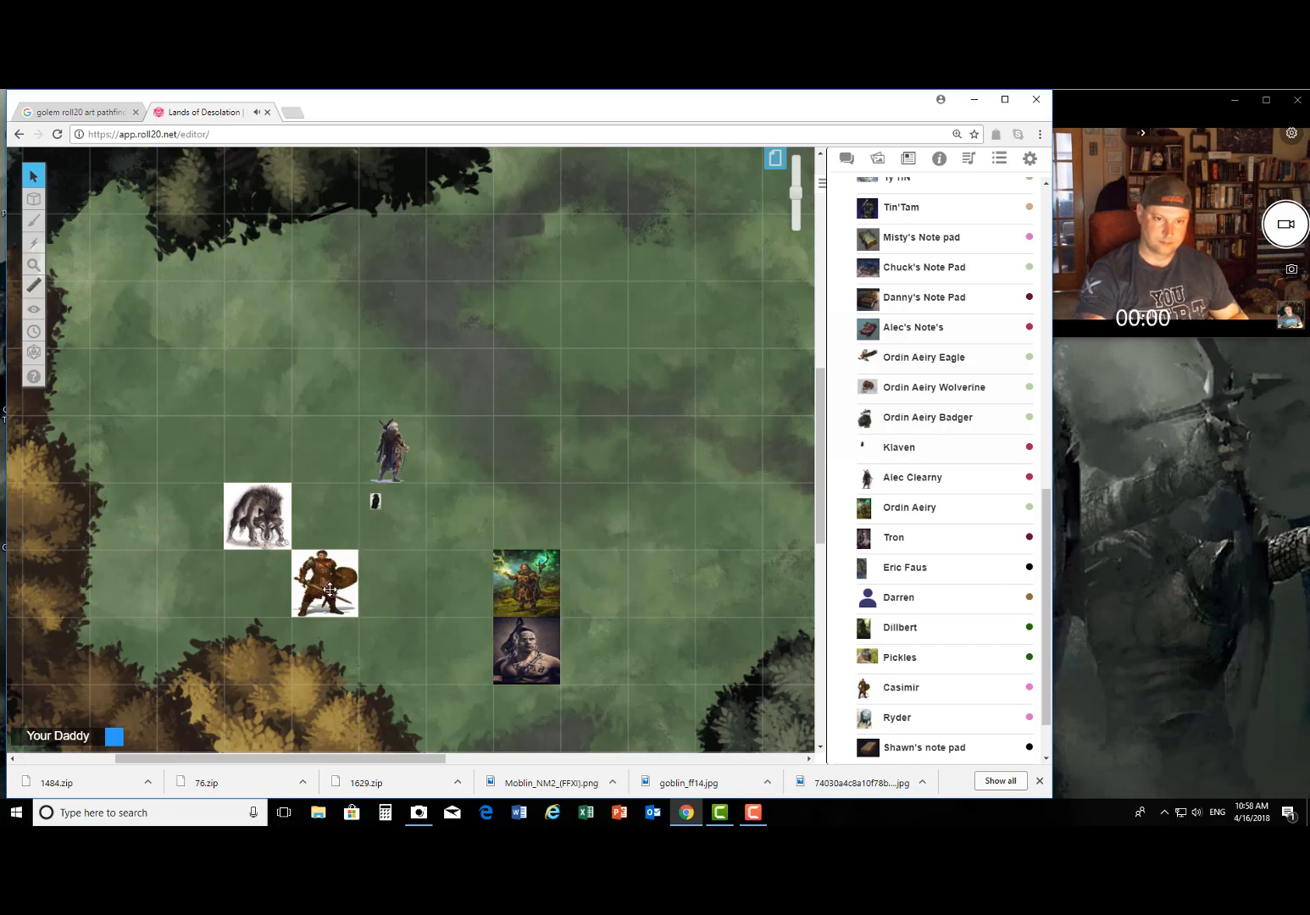
drag(328, 590, 512, 456)
drag(265, 525, 465, 522)
drag(375, 464, 320, 508)
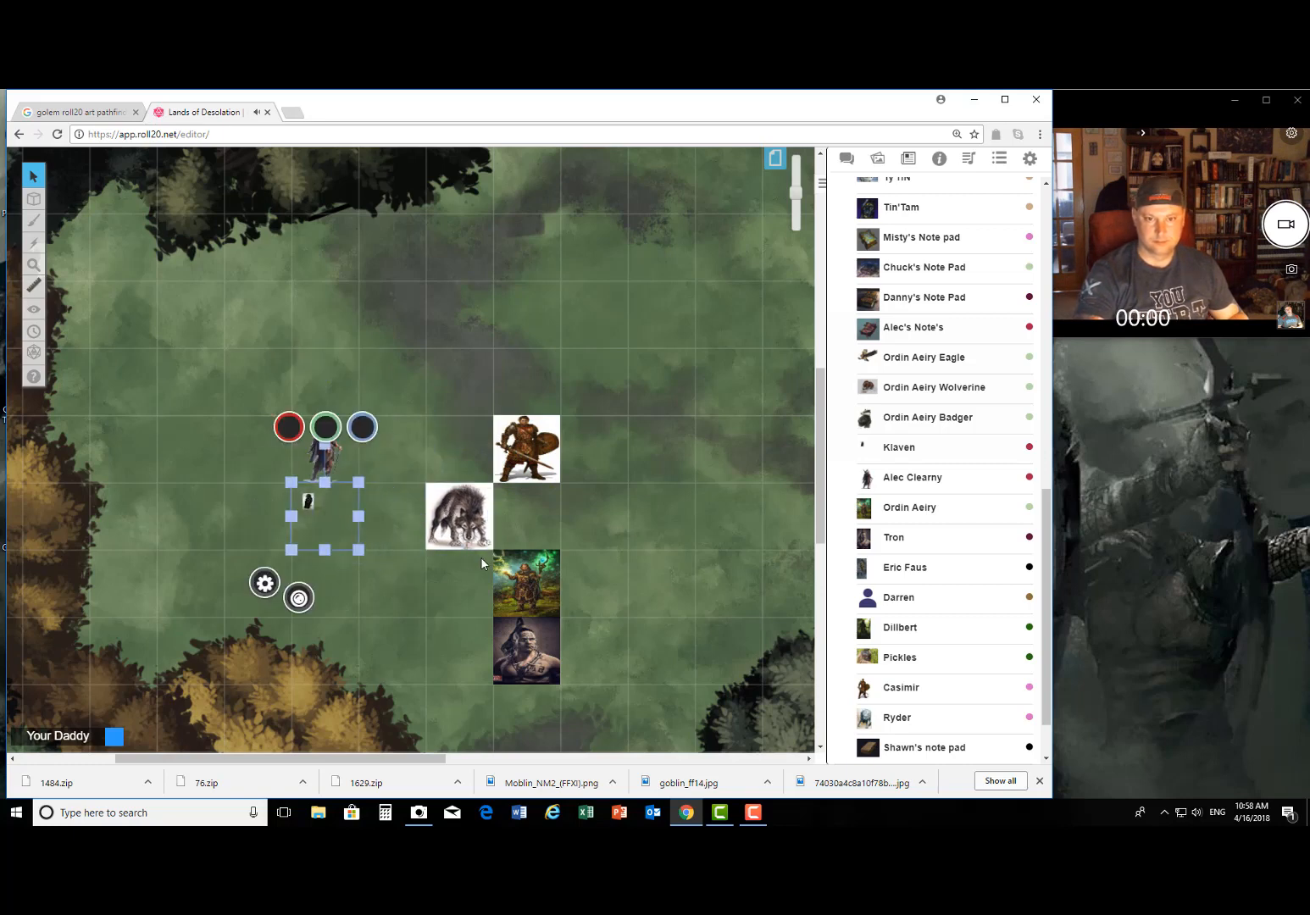
drag(505, 562, 370, 563)
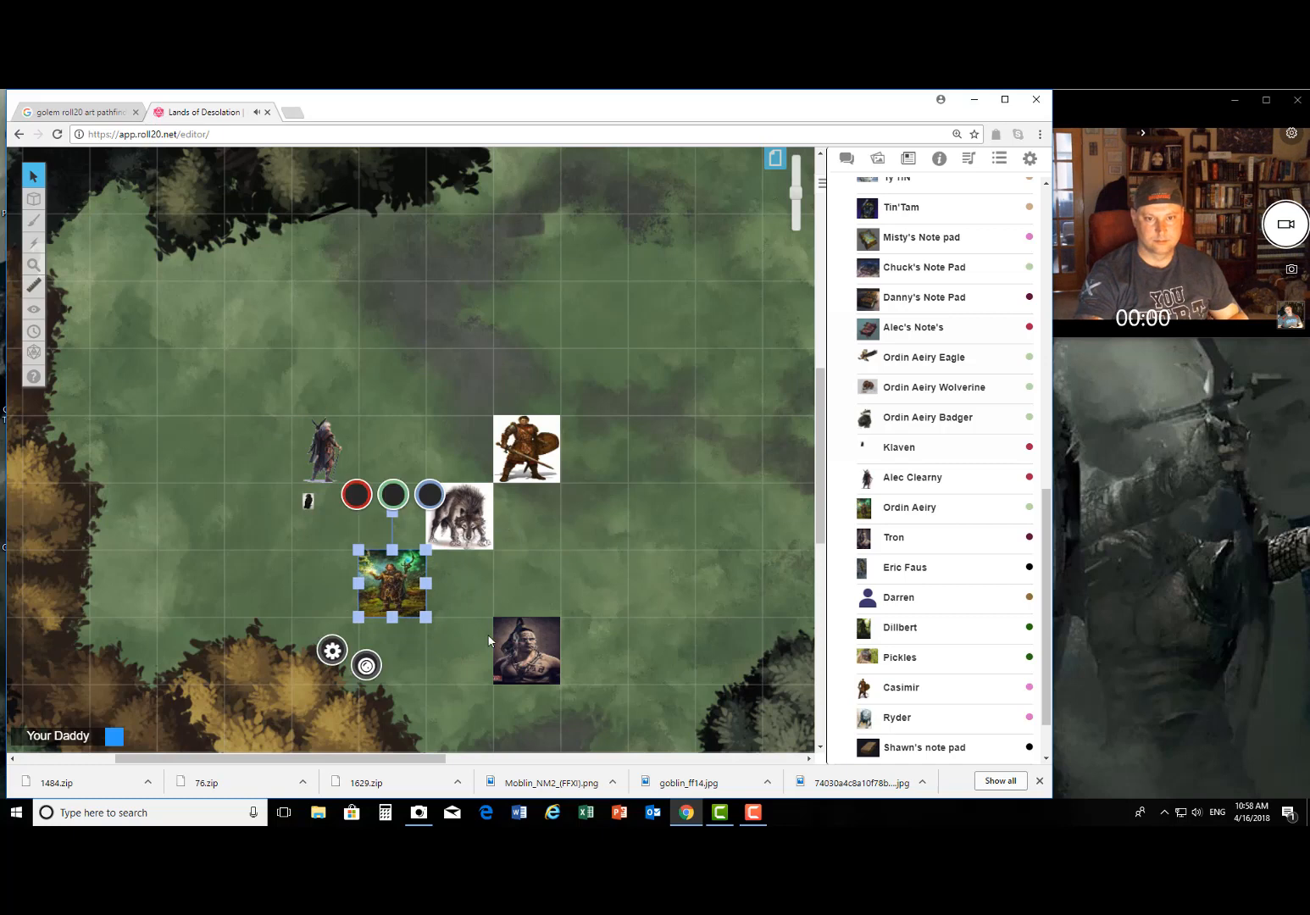
click(650, 542)
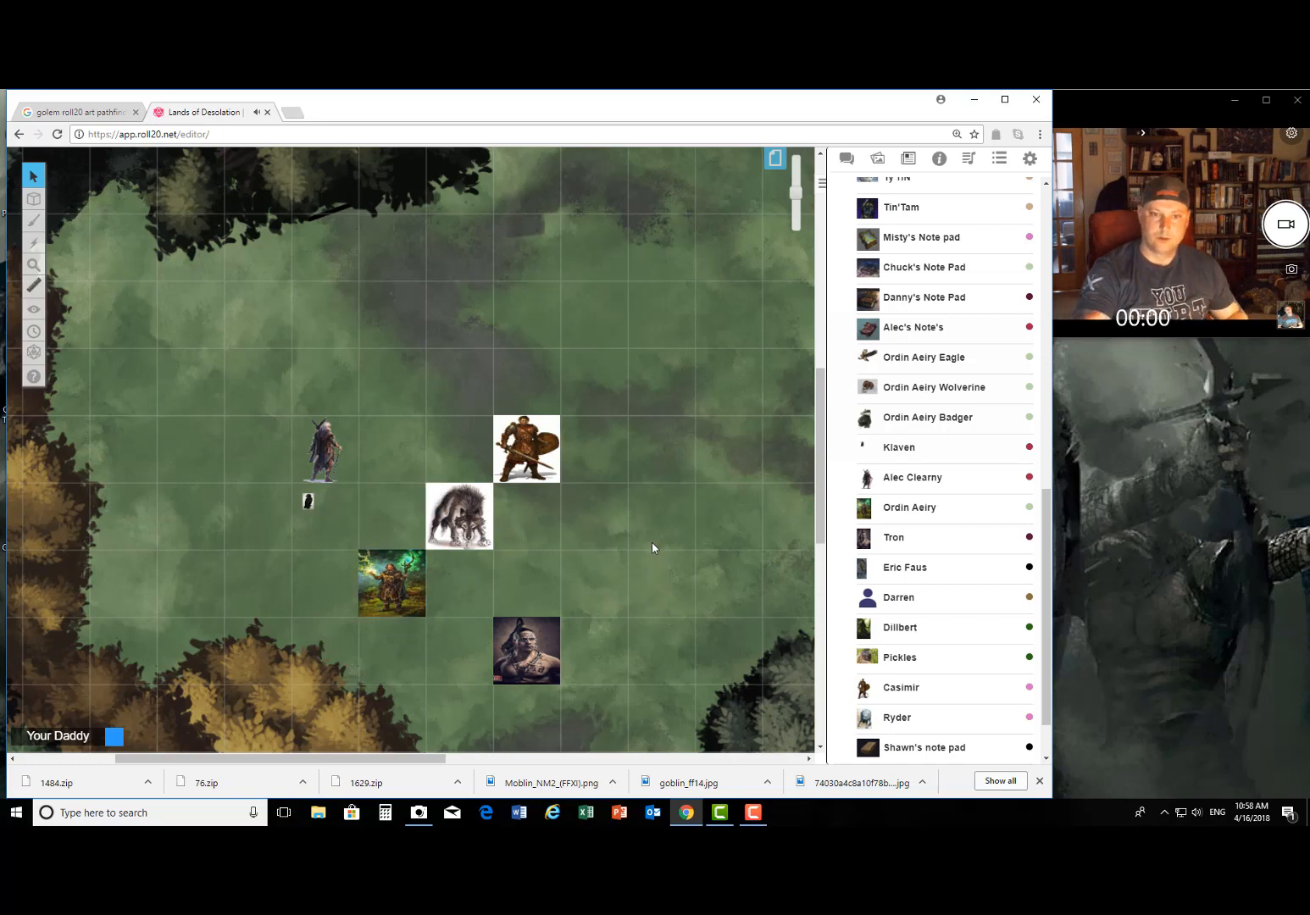
Step: Set Tron's token to emit light with radius 1 ft and dim start 1 ft, visible to all players, enable sight with multiplier 2, and save
click(531, 648)
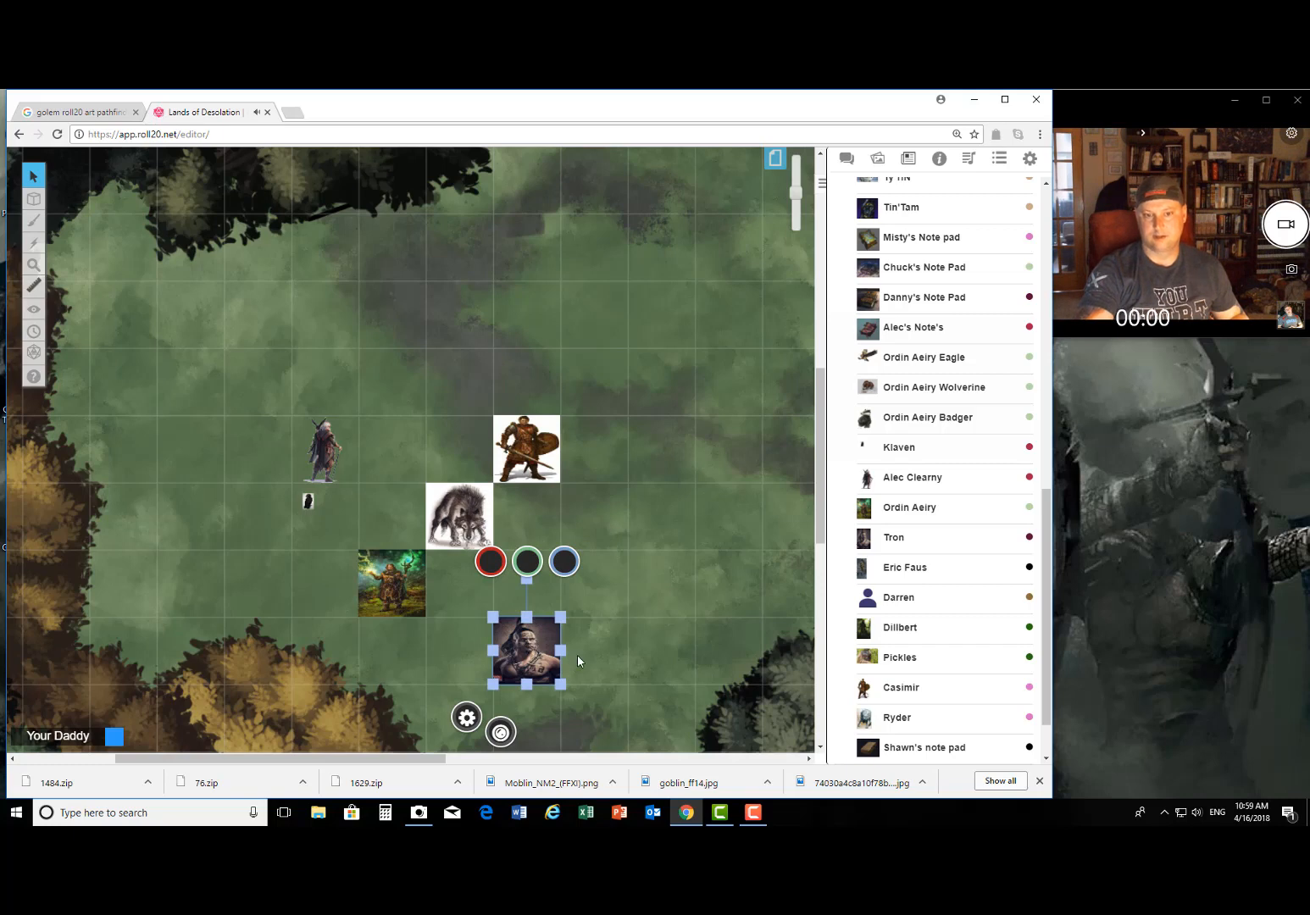
double_click(545, 643)
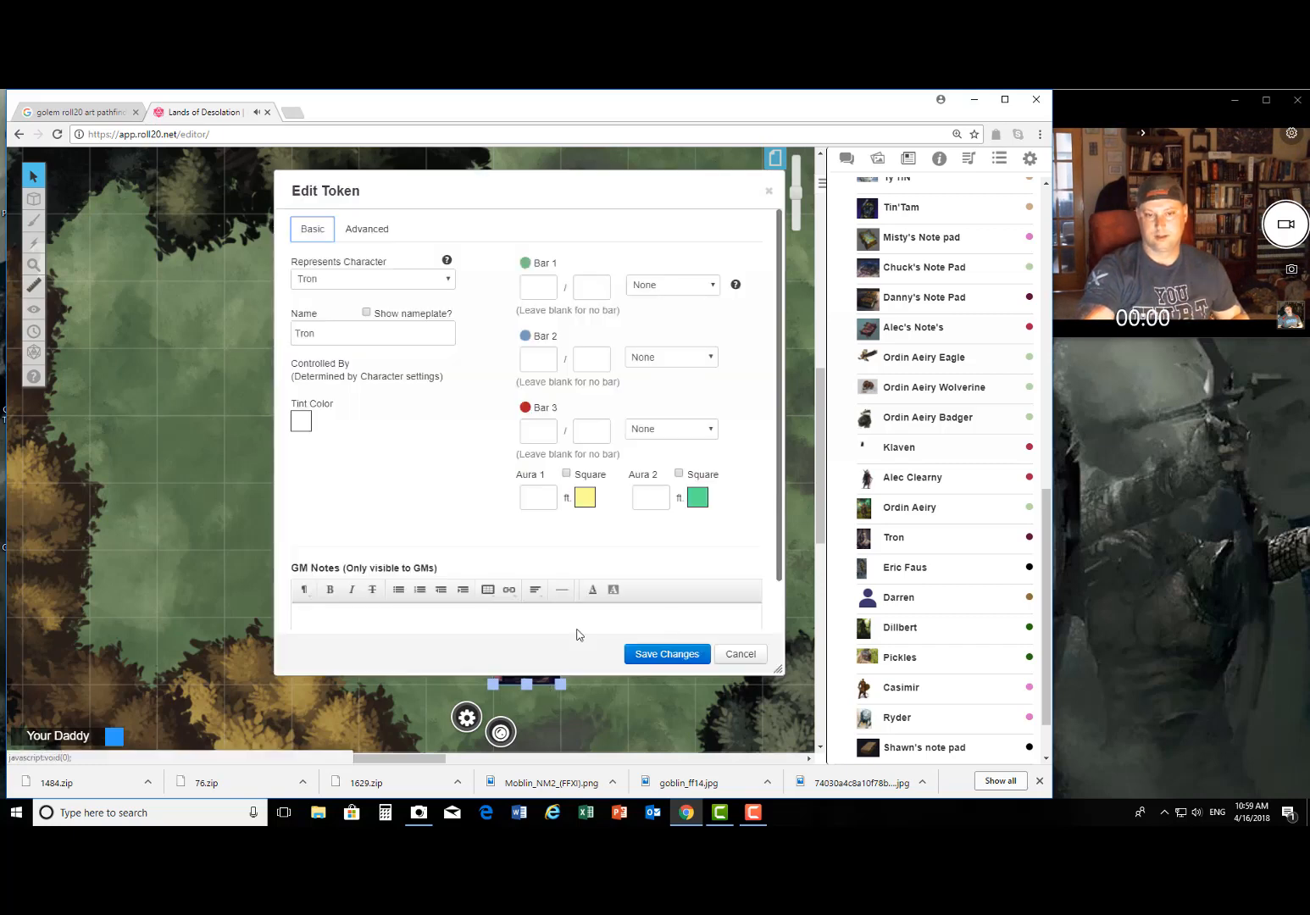
click(380, 232)
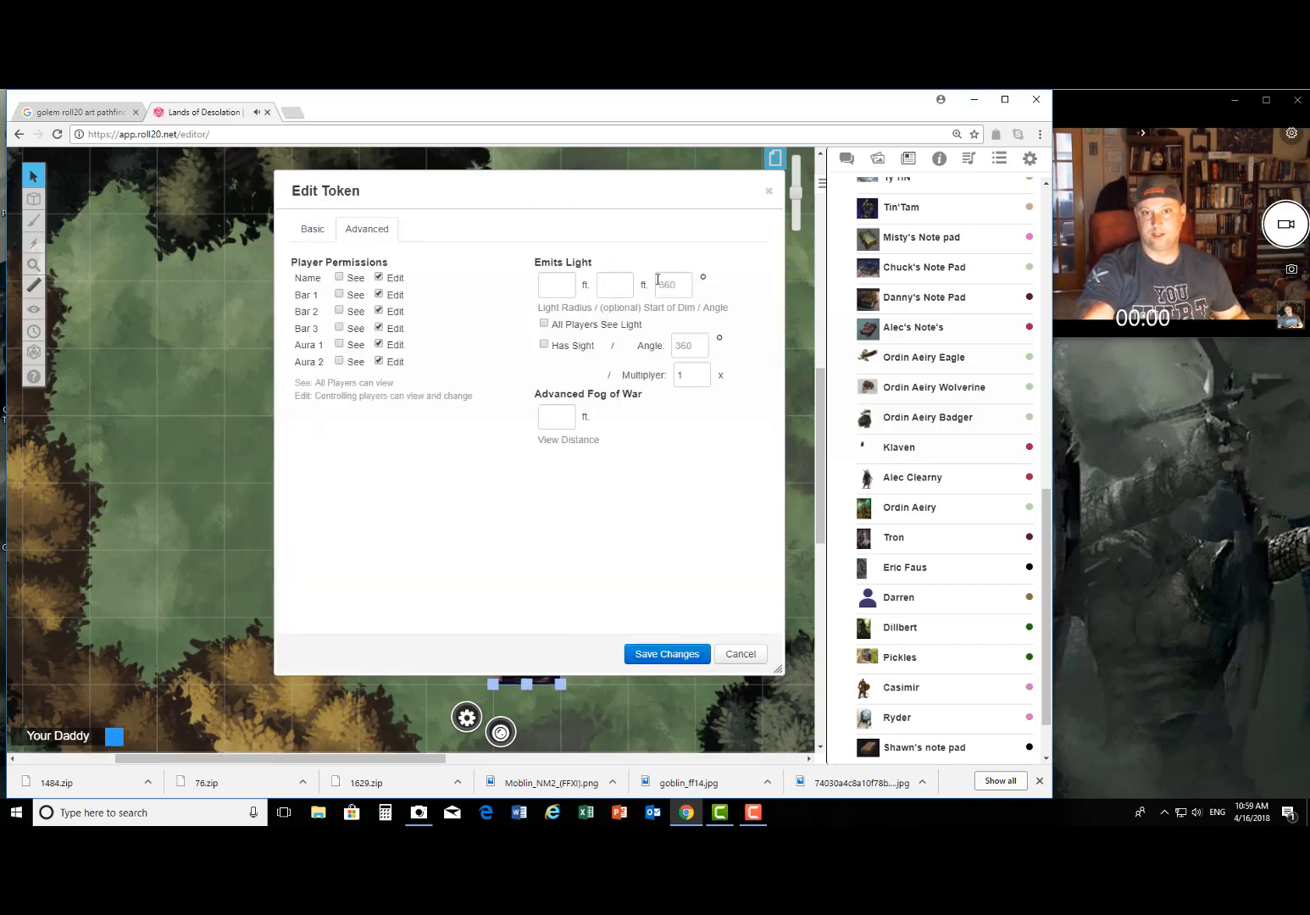
click(567, 281)
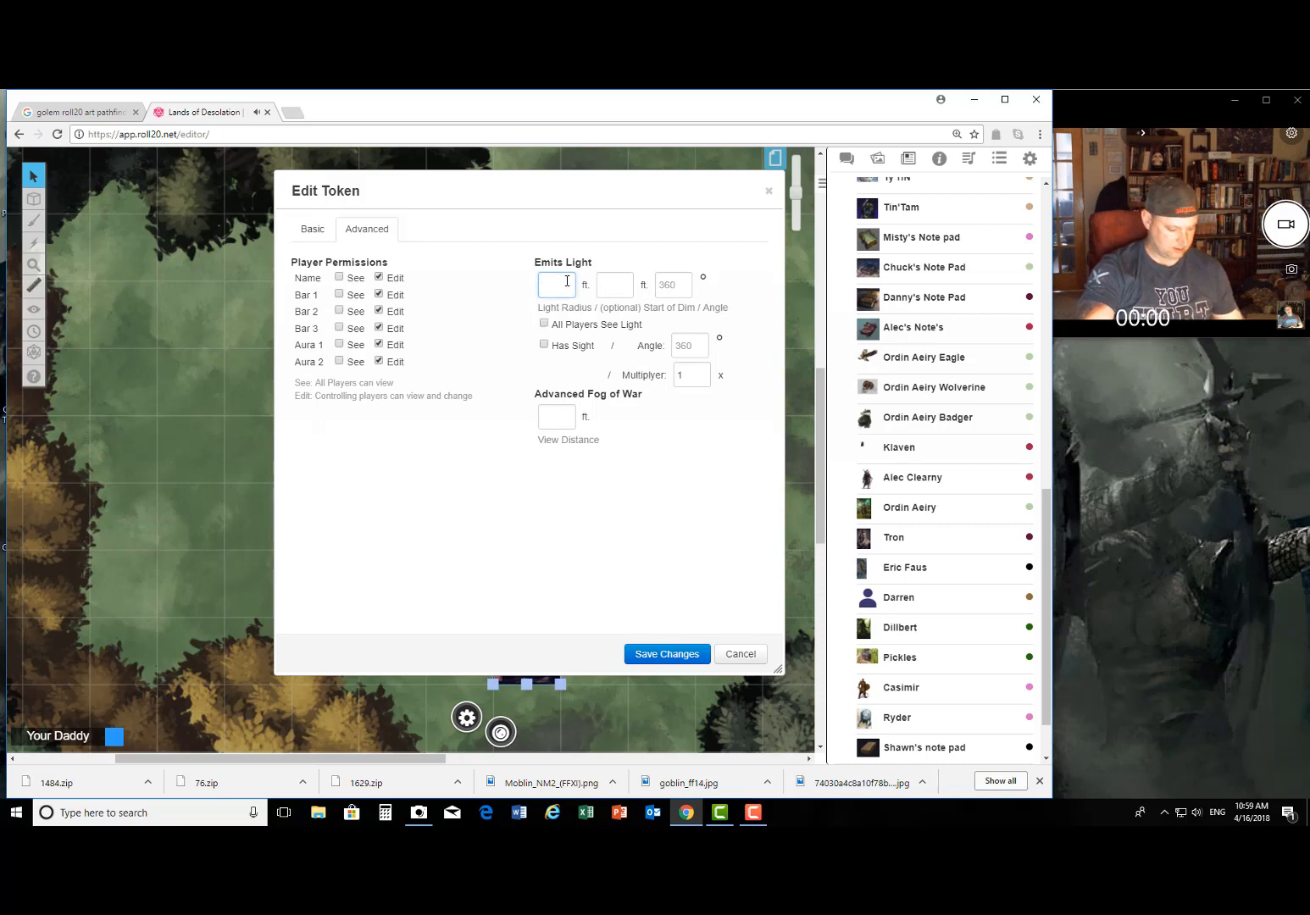
click(605, 286)
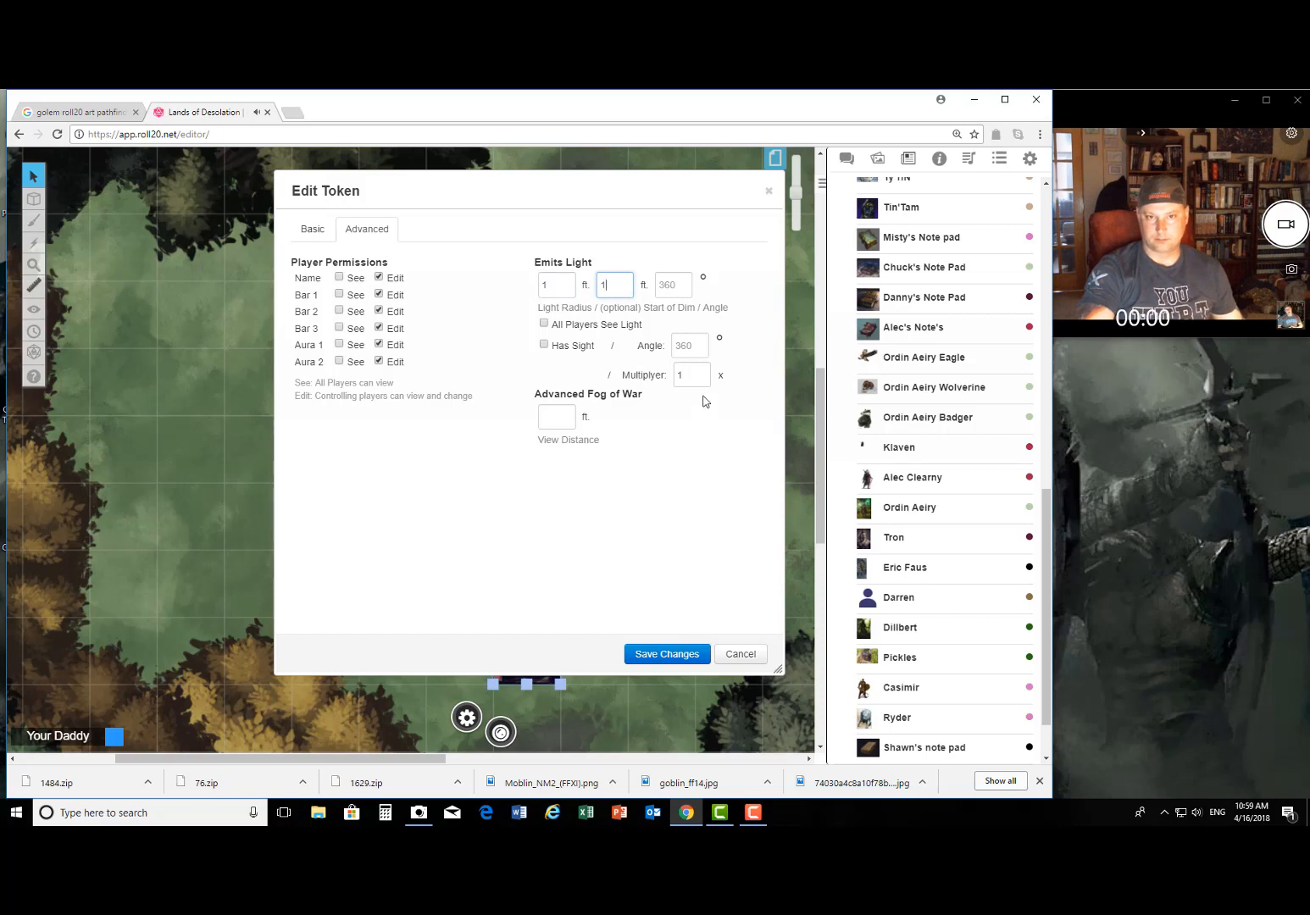
click(545, 325)
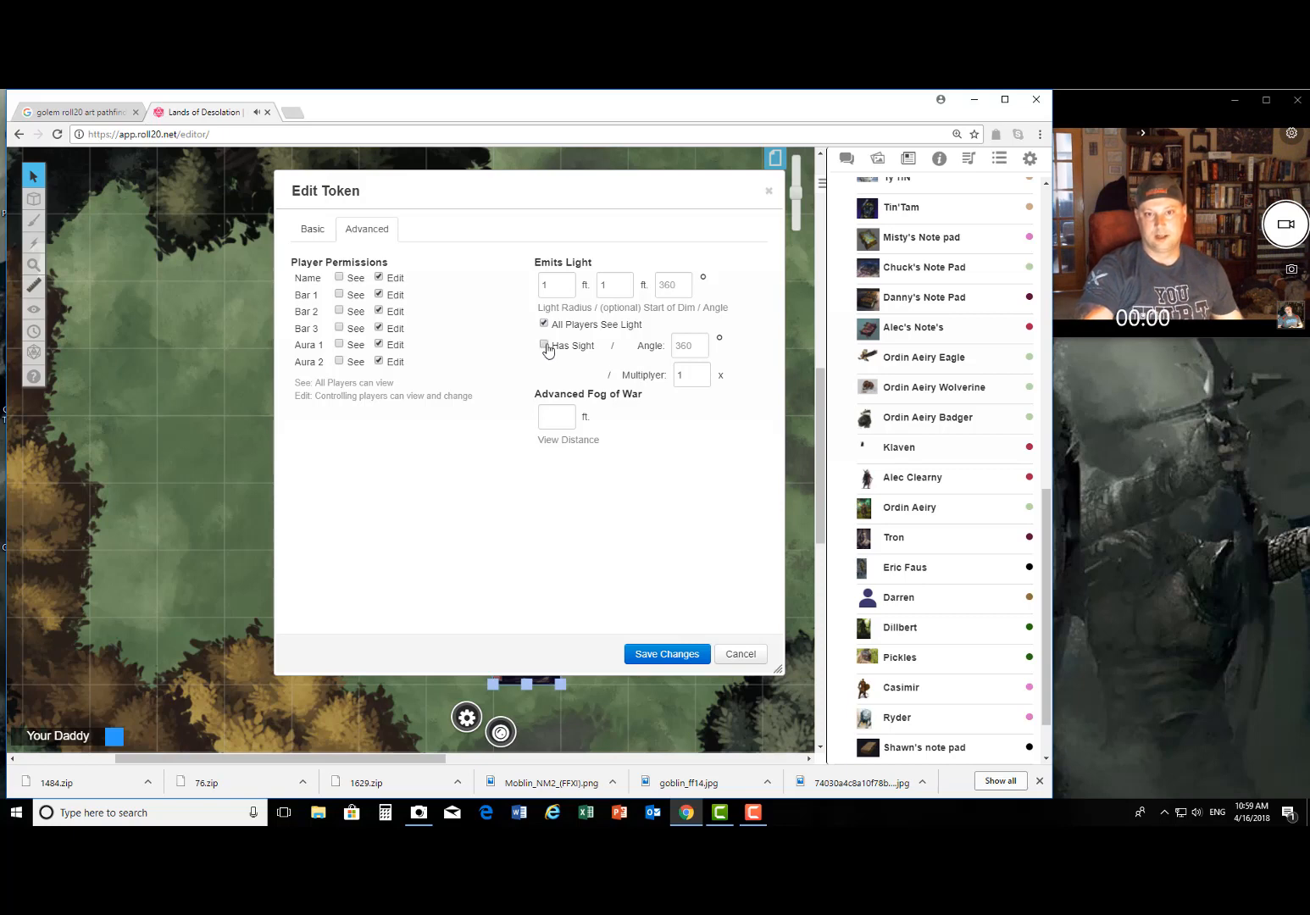
click(545, 346)
click(684, 374)
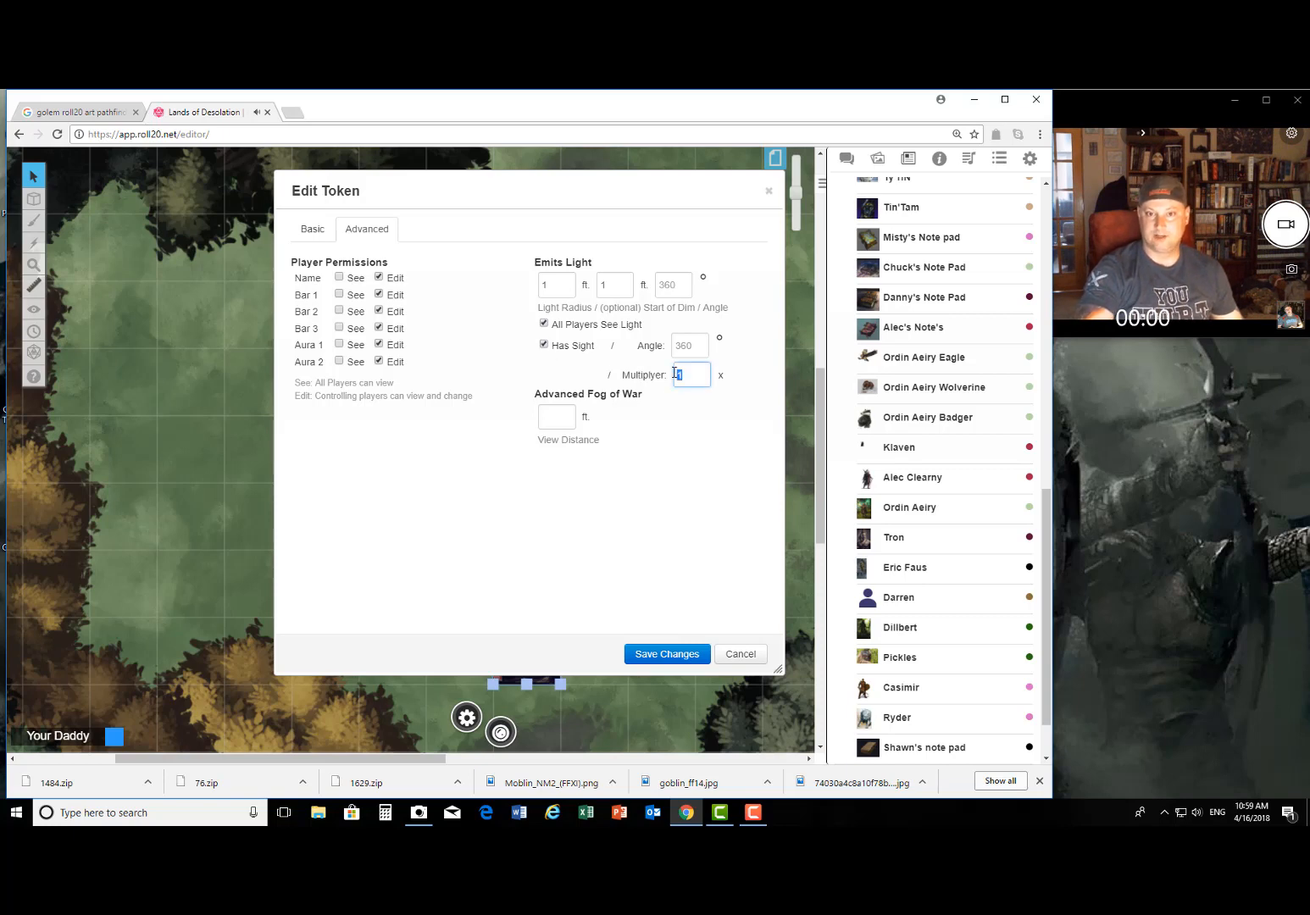
text(2)
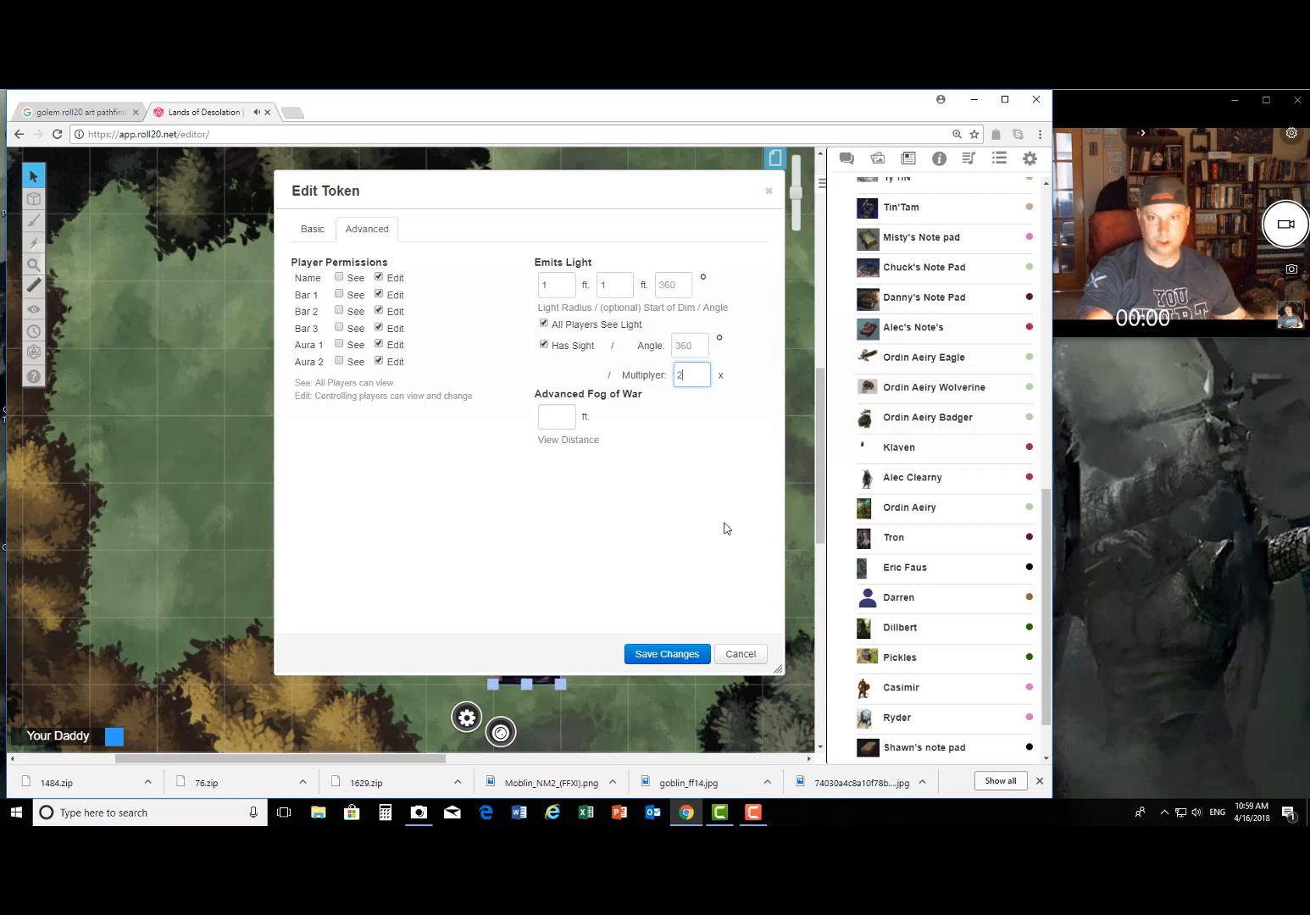
click(670, 654)
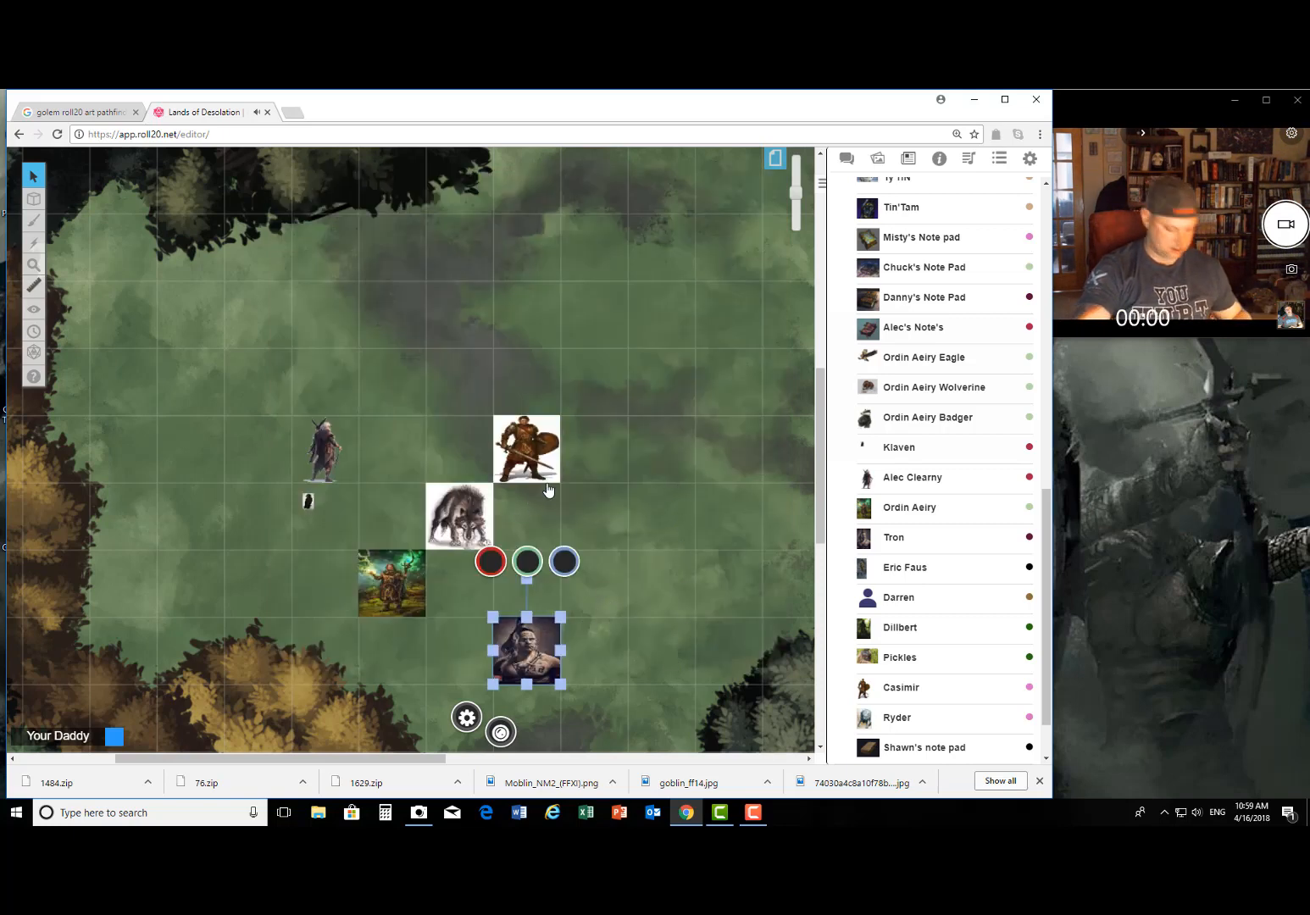
Step: Set Casimir's token to emit light with radius 1 ft and dim start 1 ft, visible to all players, and save
click(527, 453)
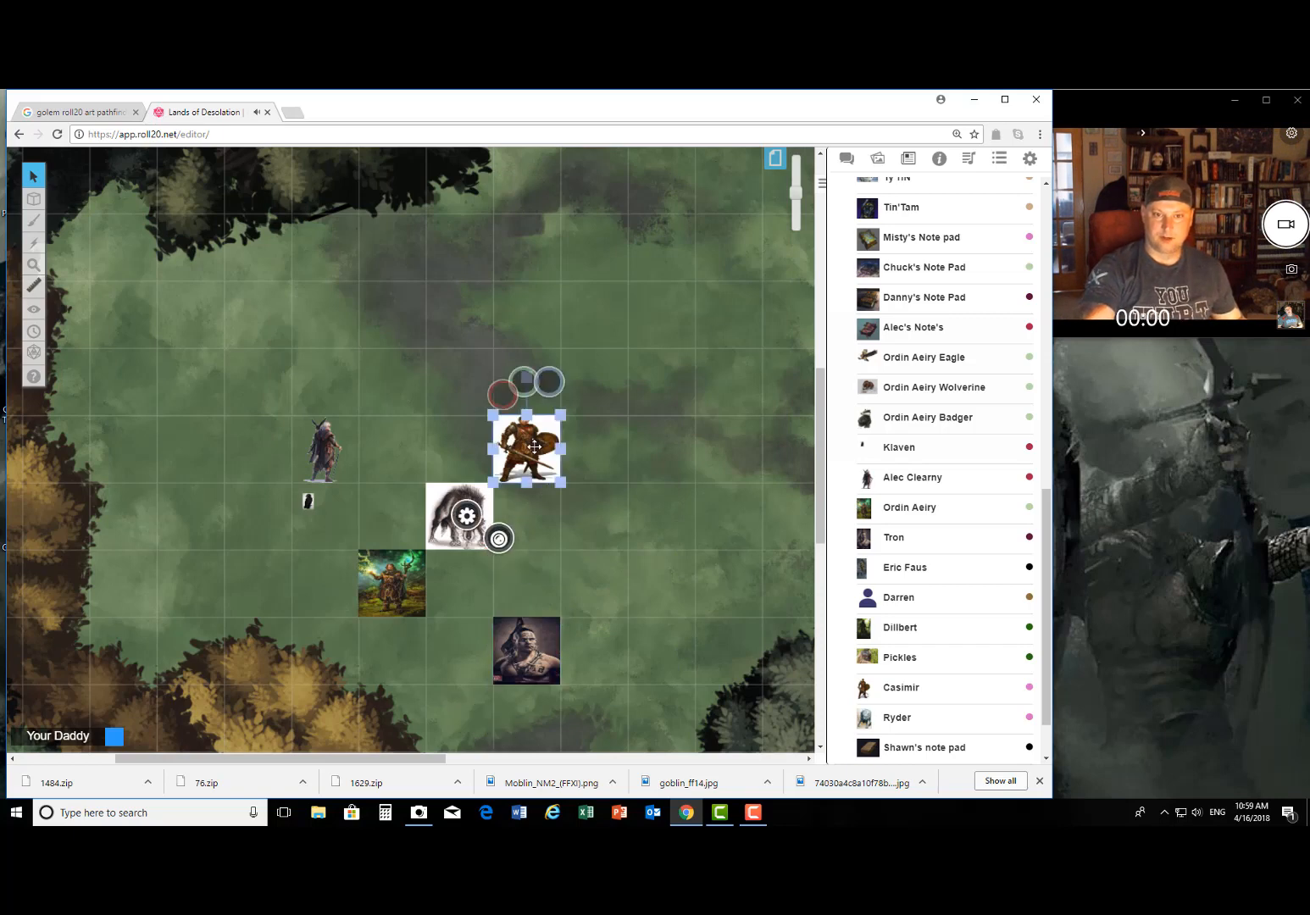
double_click(534, 446)
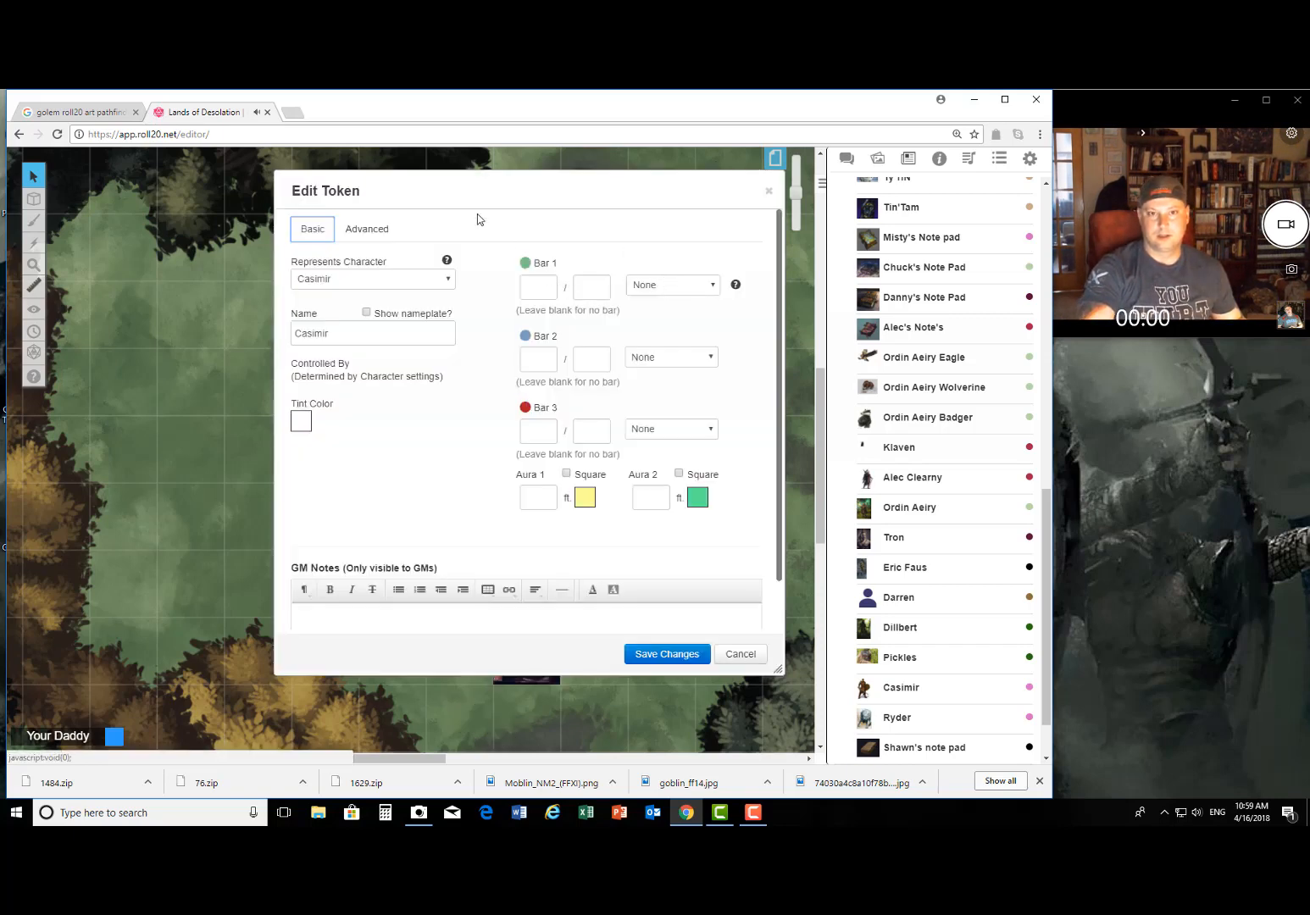
click(373, 230)
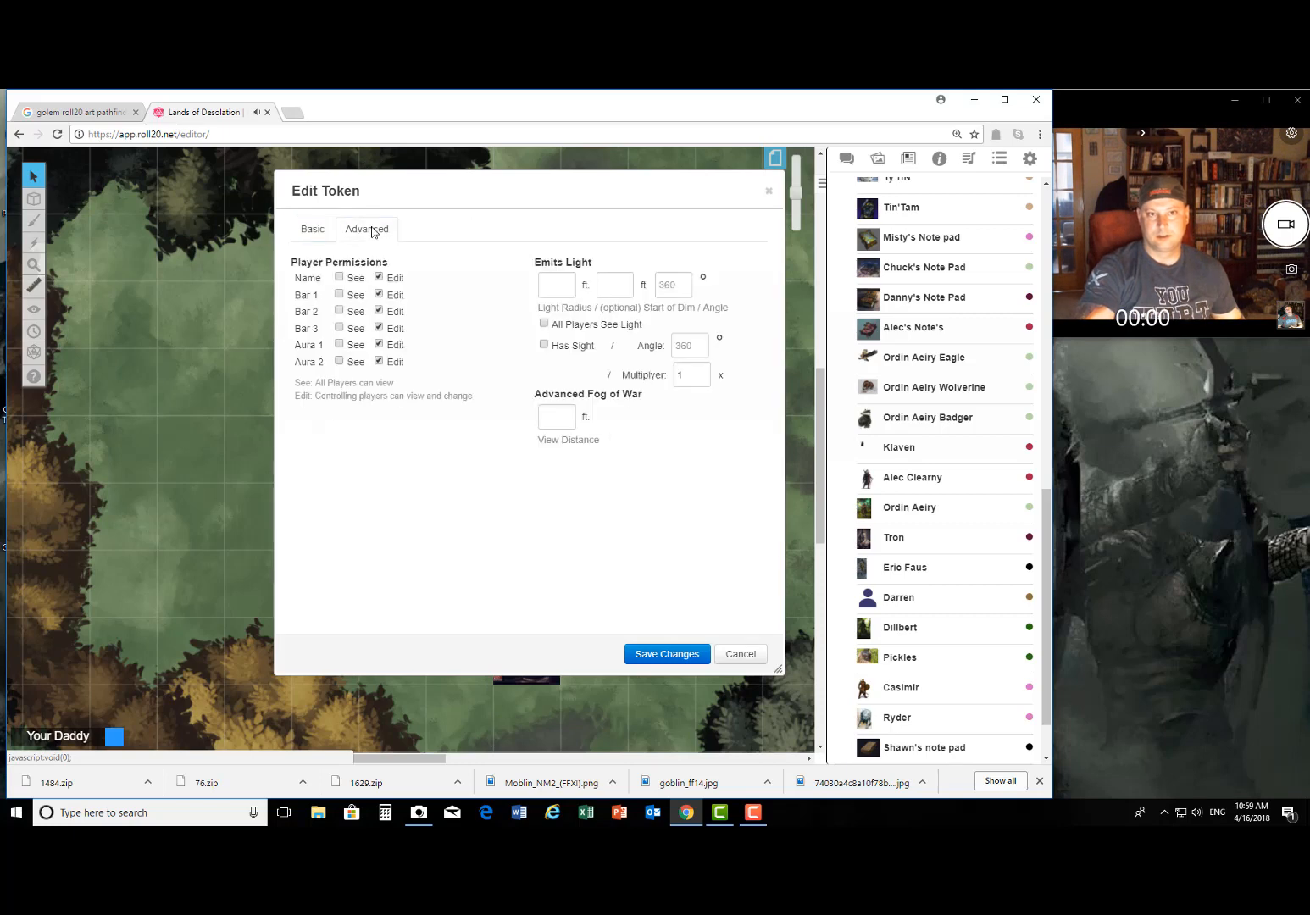
click(564, 285)
text(1)
click(612, 289)
text(1)
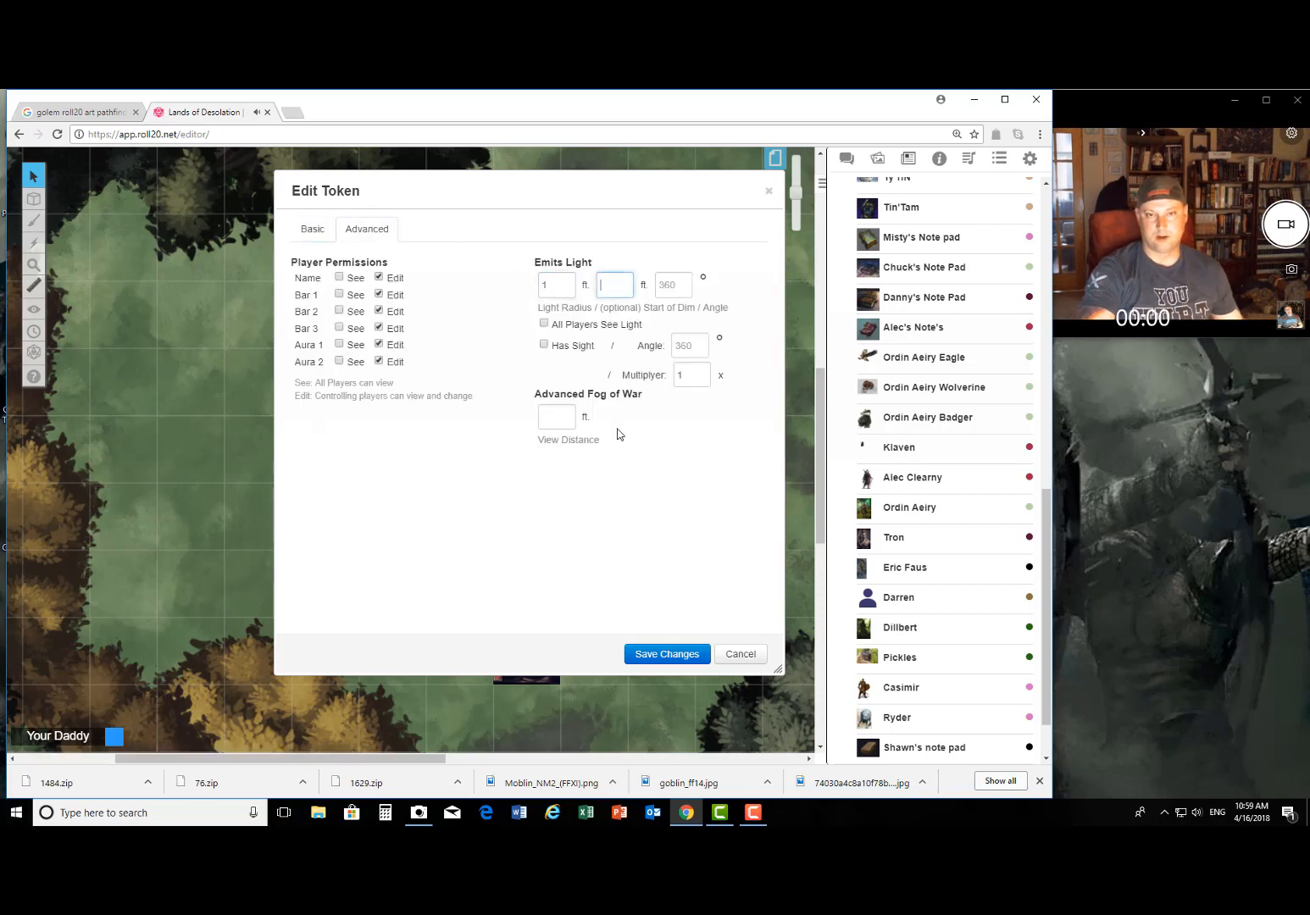
click(543, 326)
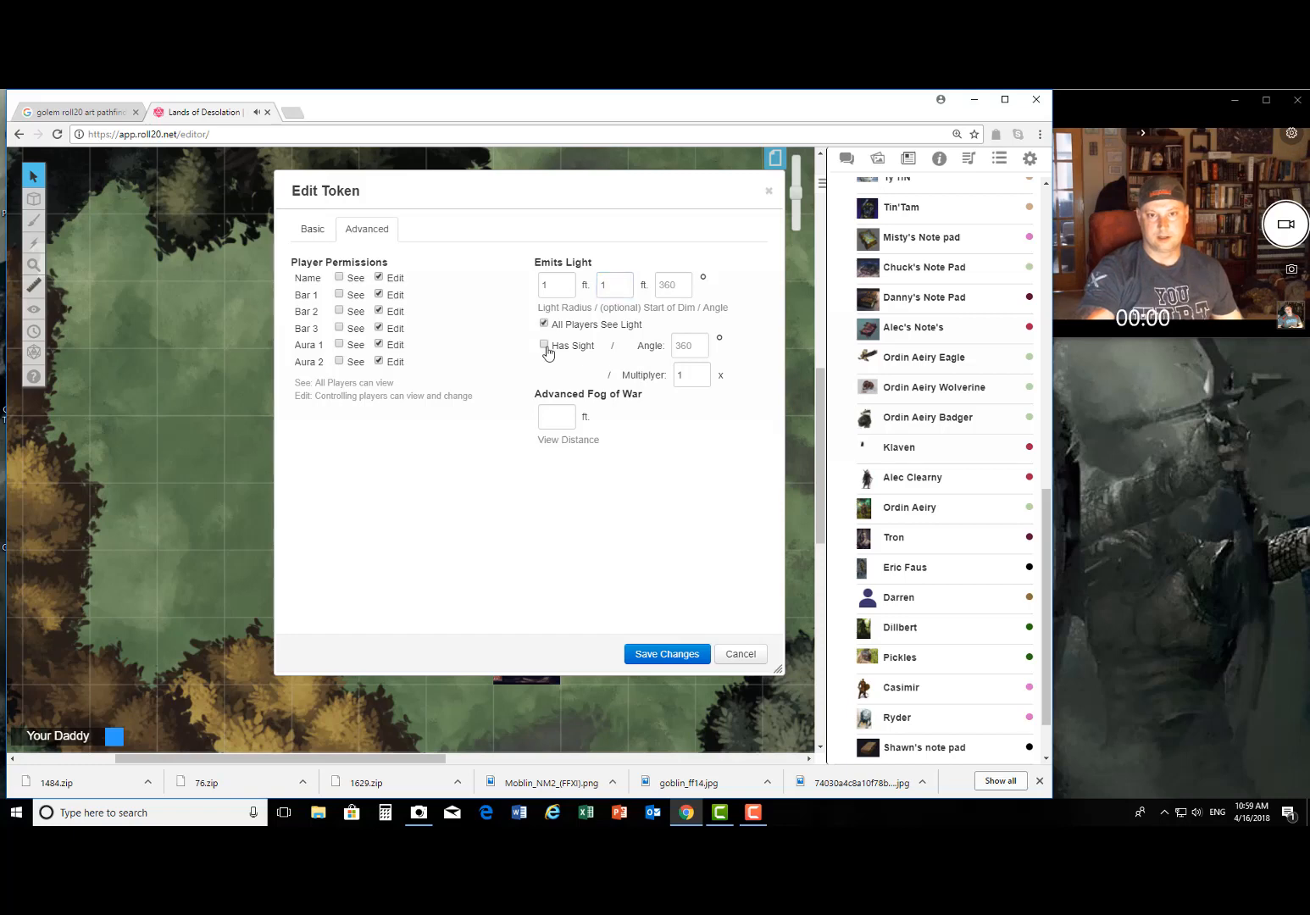
click(669, 657)
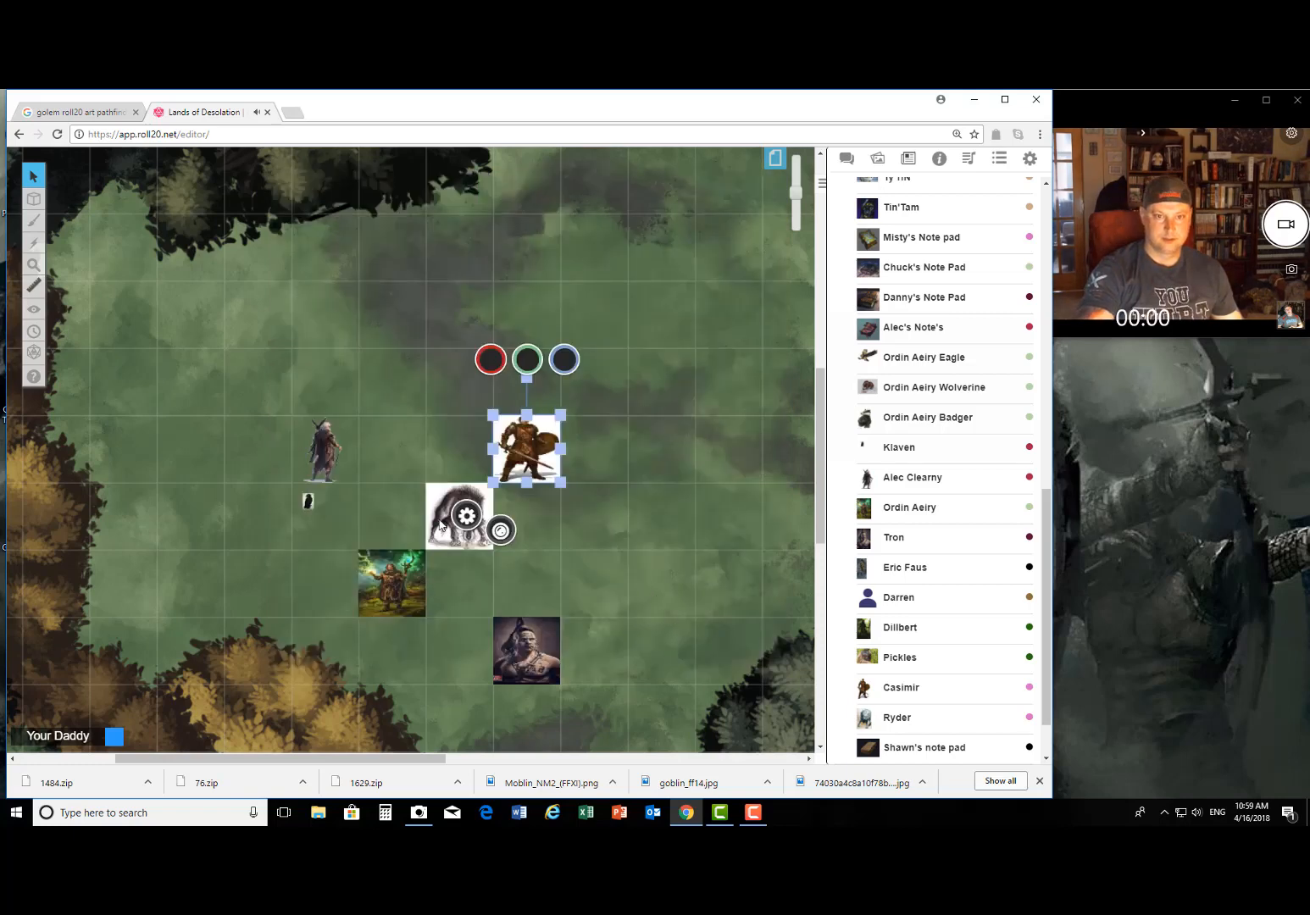
Step: Give Ryder's token a 1 ft light radius and 1 ft dim start visible to all players, enable sight with multiplier 2, and save
double_click(513, 488)
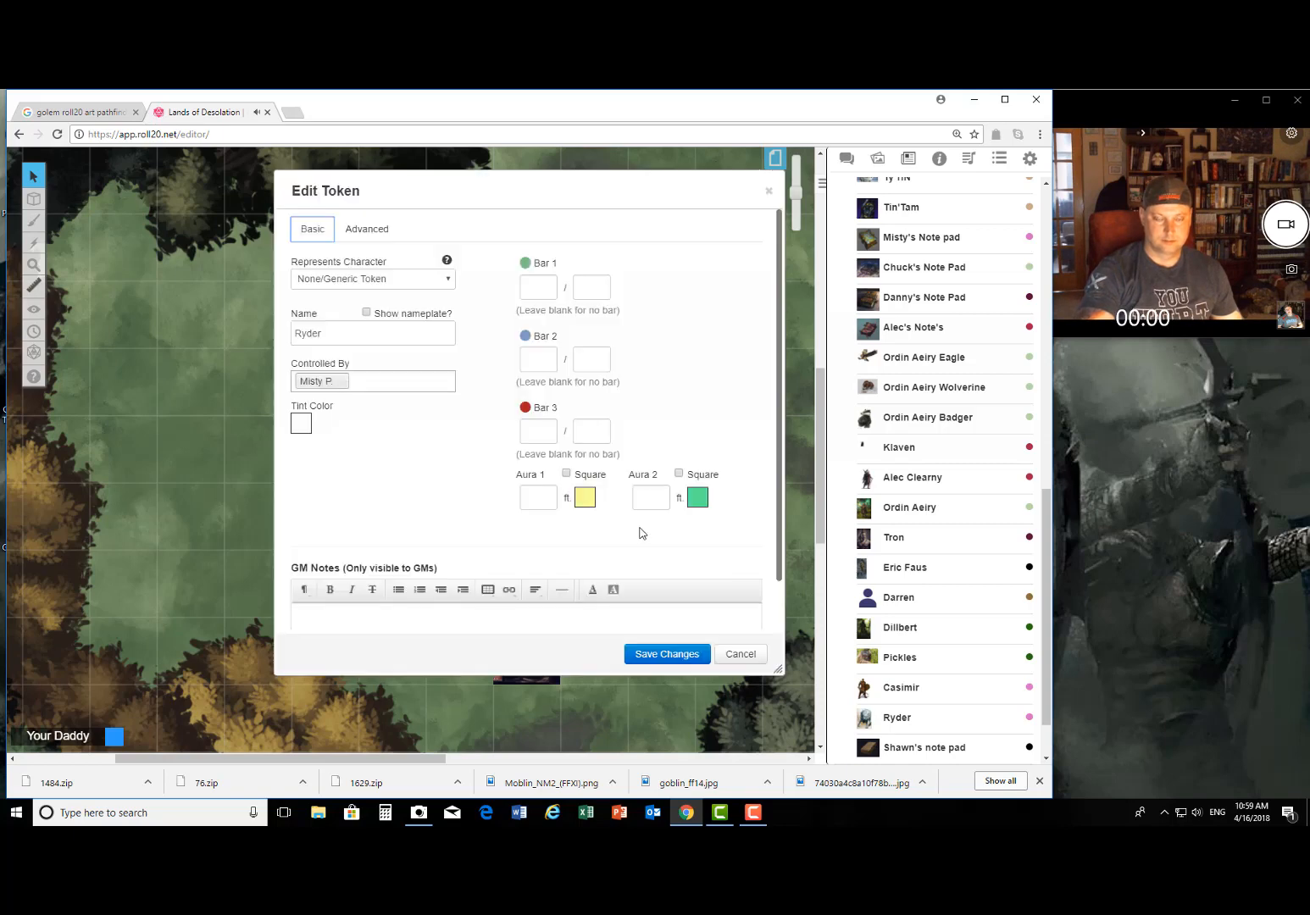
click(366, 229)
click(555, 285)
text(1)
click(625, 286)
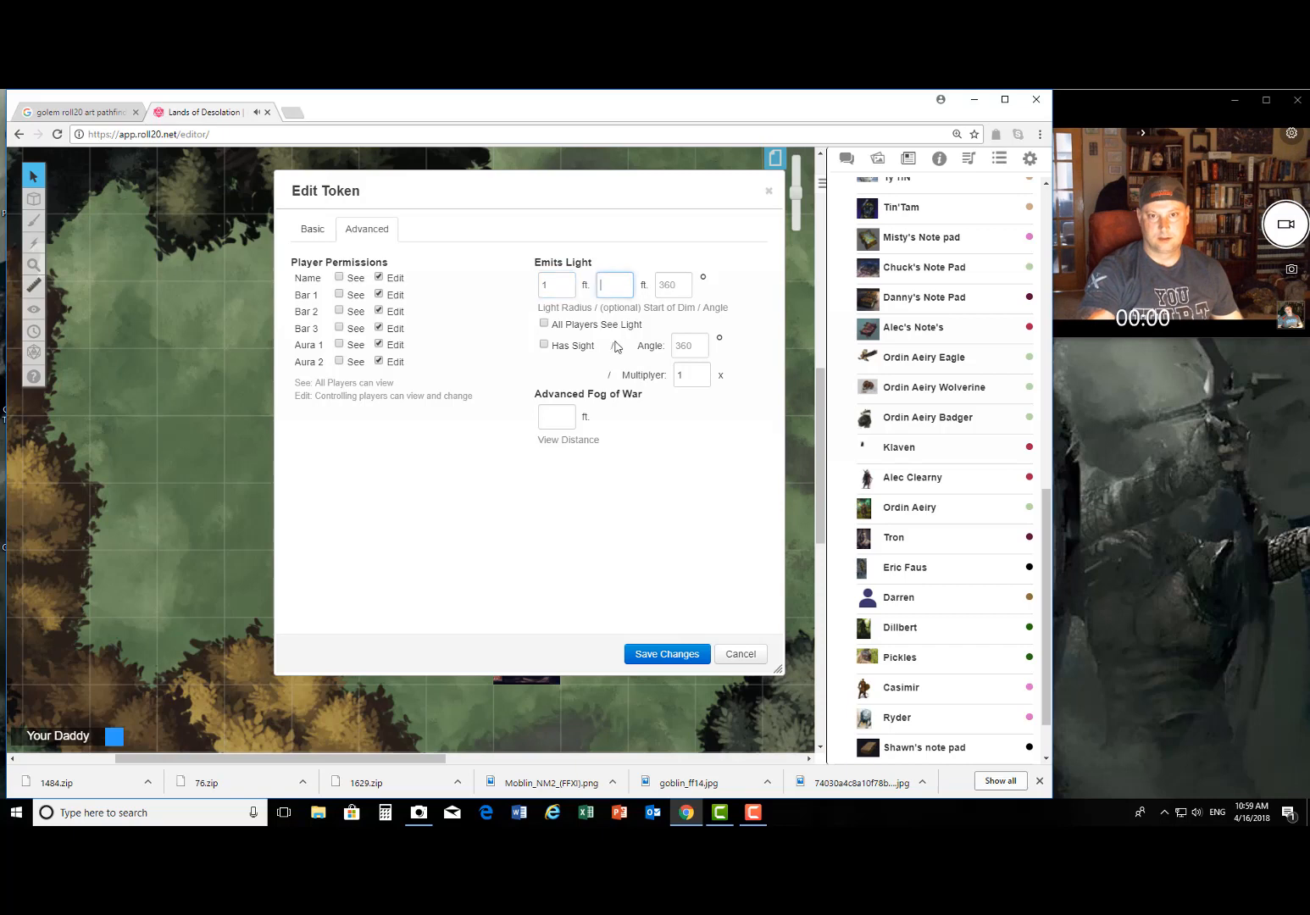
text(1)
click(545, 323)
click(544, 345)
drag(662, 389, 648, 389)
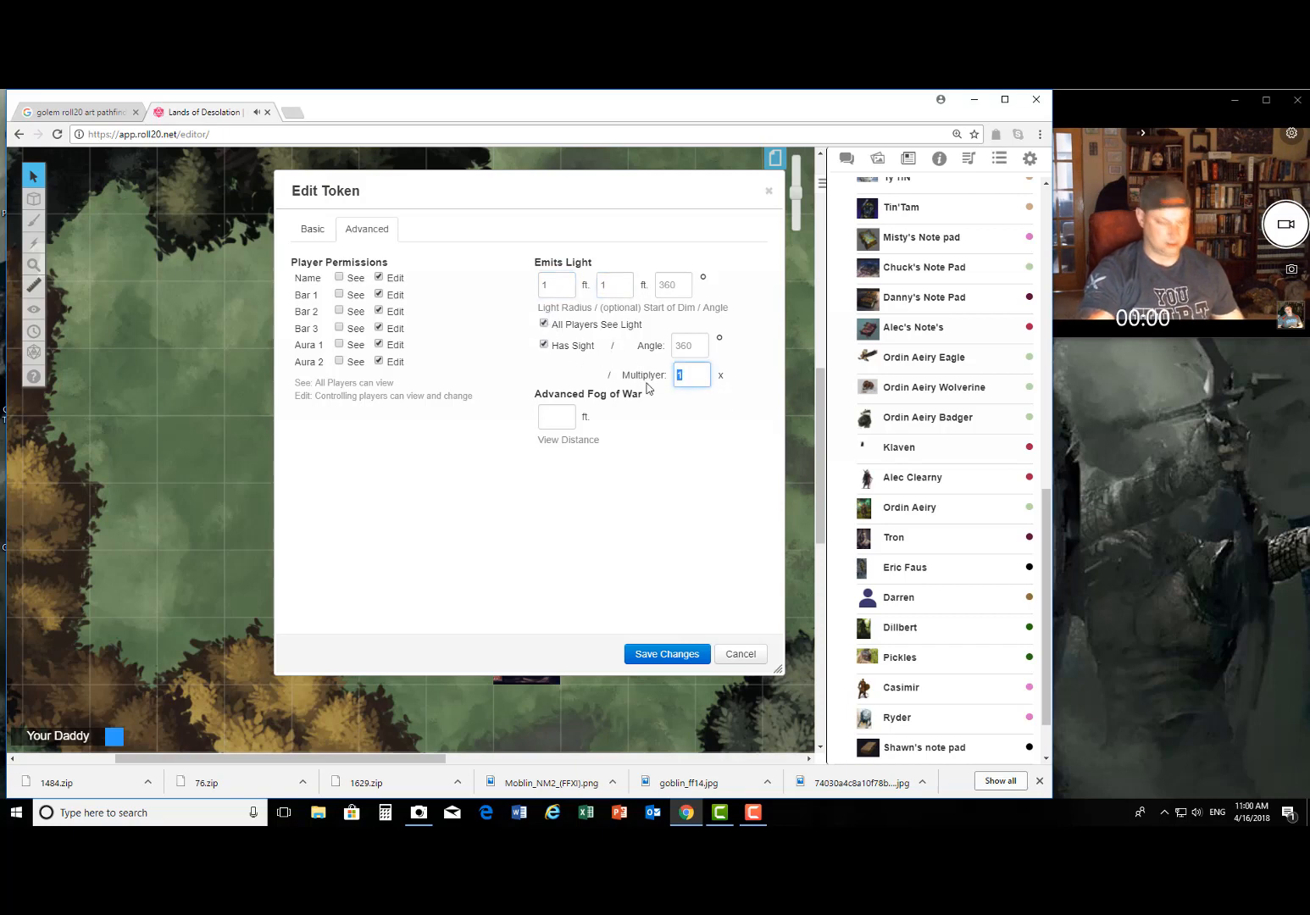
text(2)
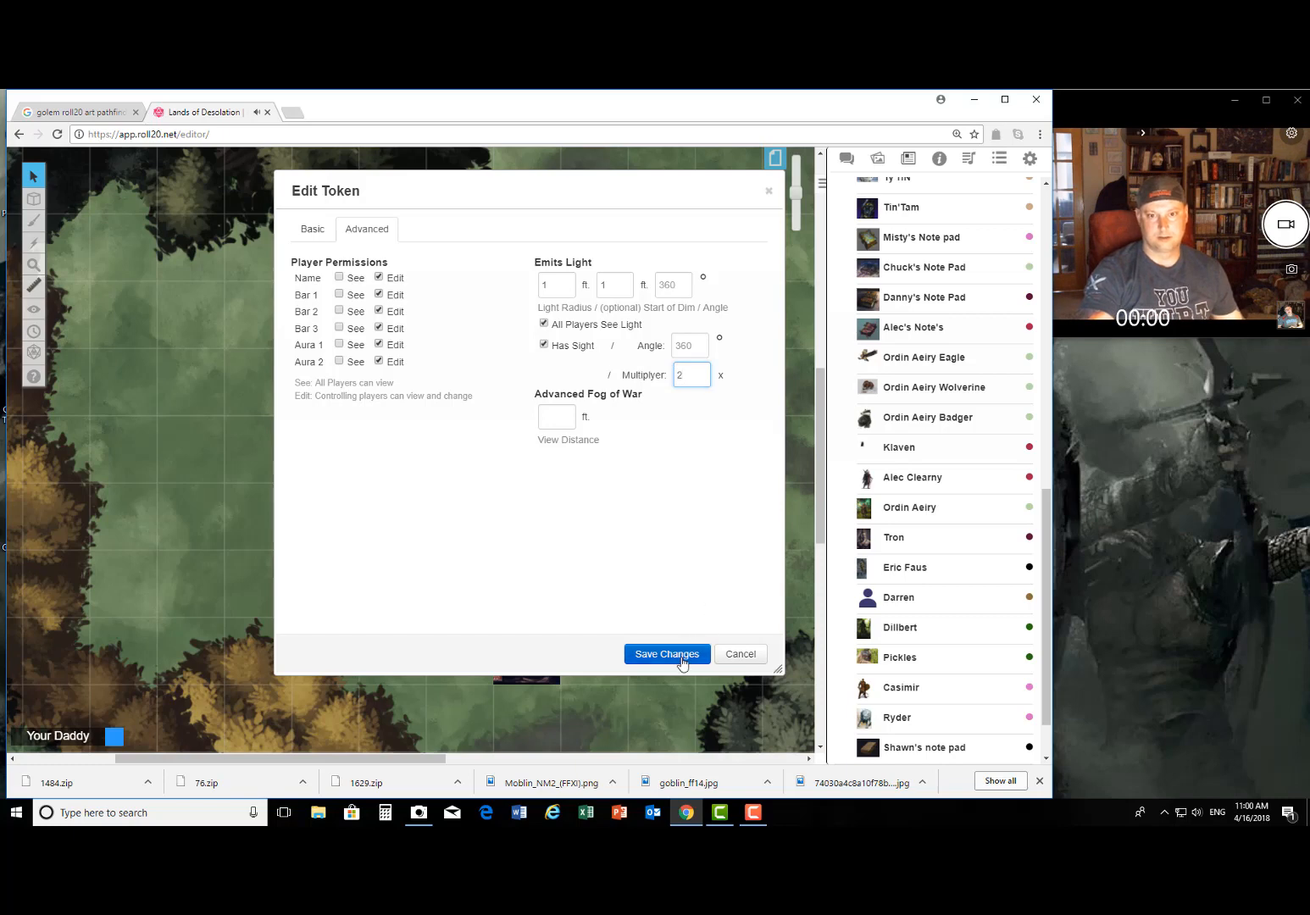
click(682, 654)
Step: Set Ordin Aeiry's token to emit light with radius 1 ft and dim start 1 ft, visible to all players, enable sight, and save
click(396, 563)
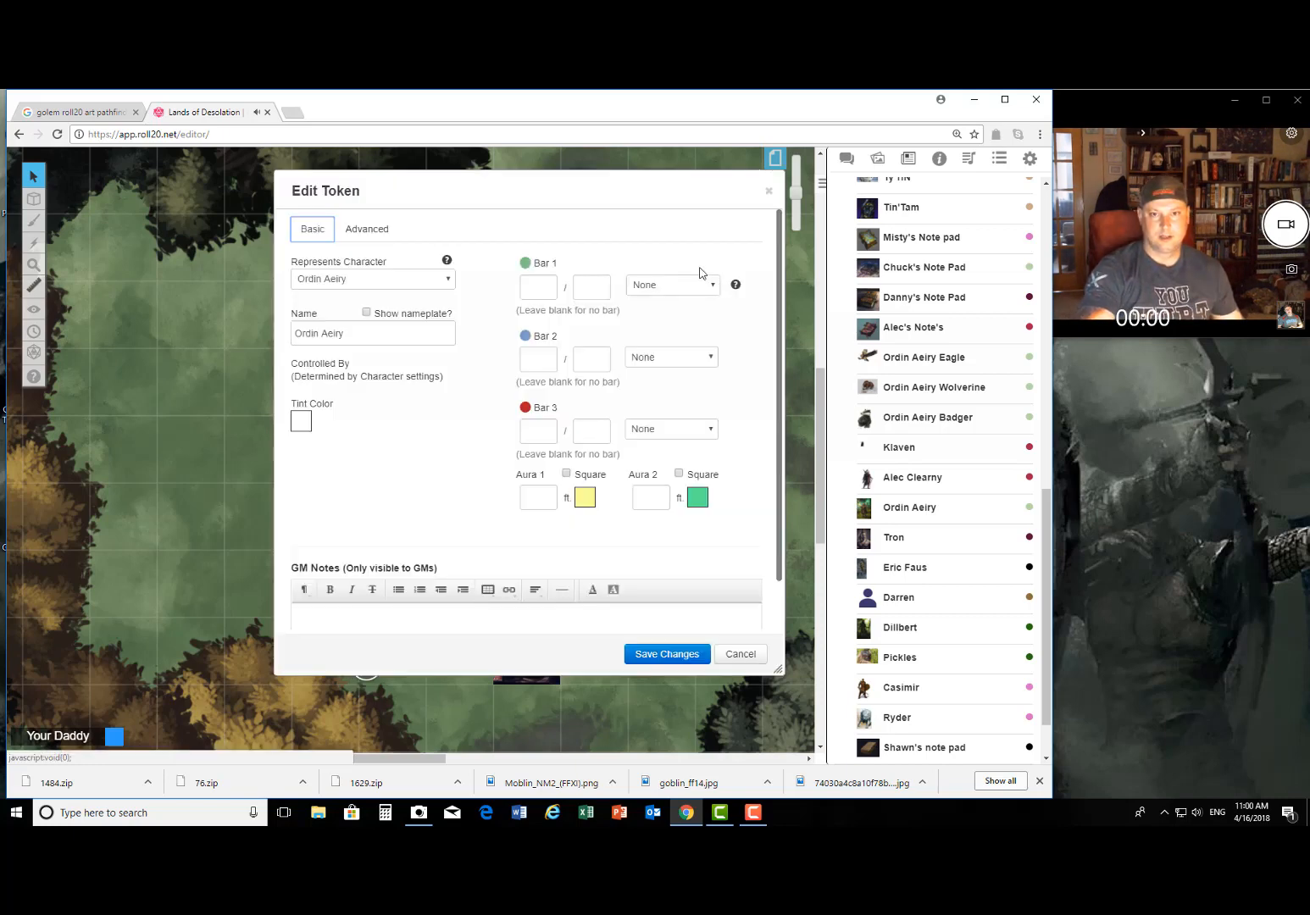
click(395, 222)
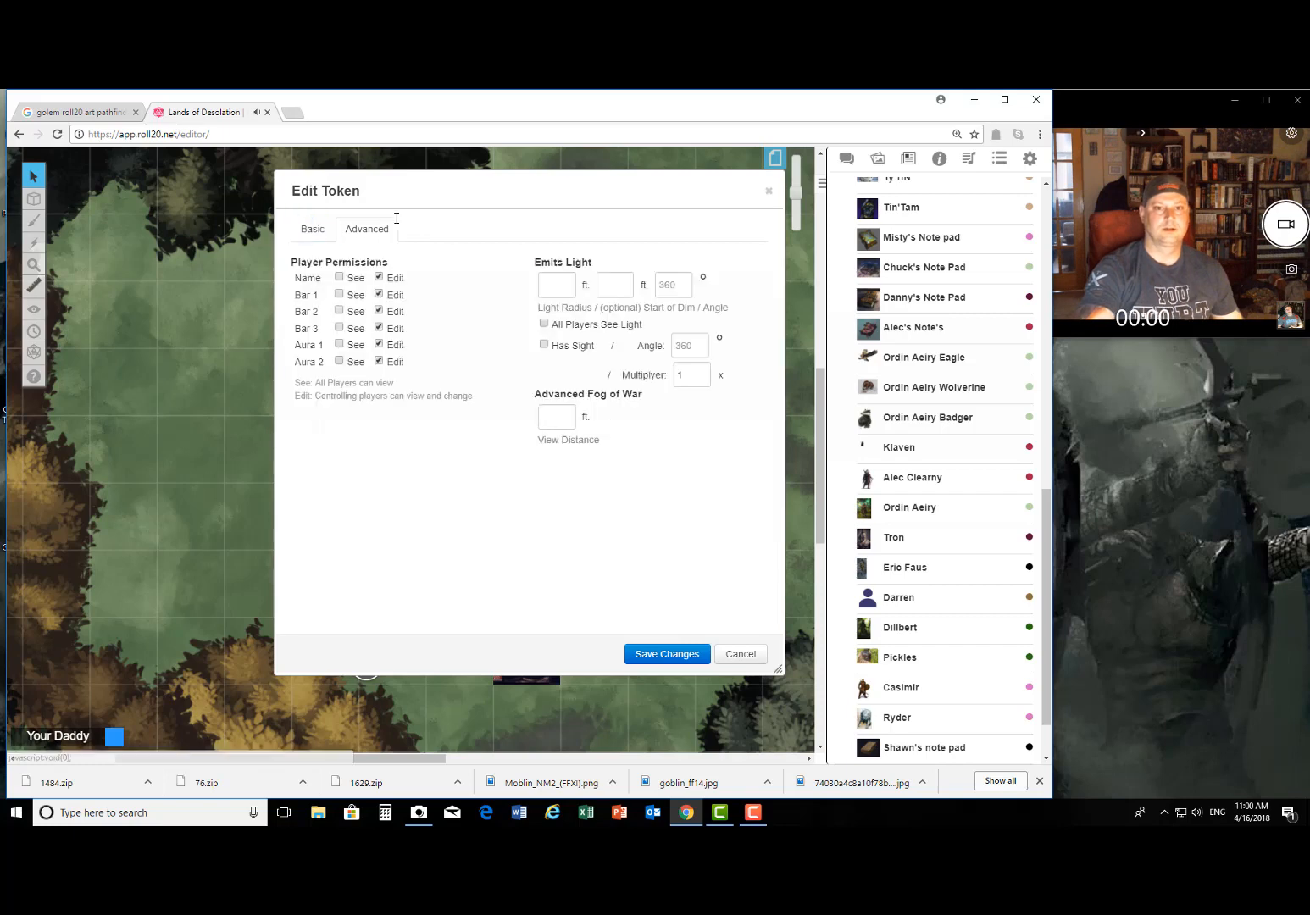
click(562, 285)
text(1)
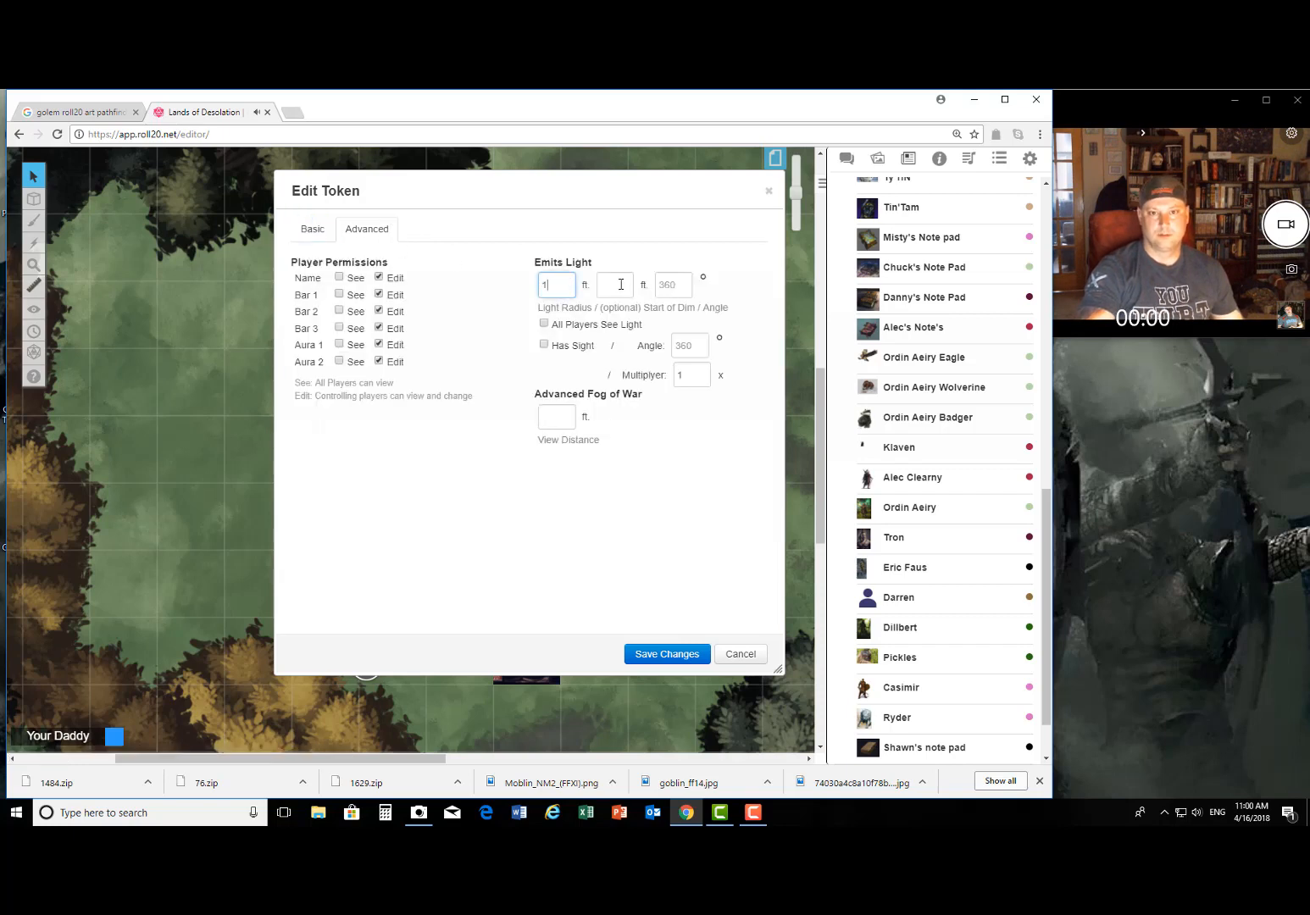
click(621, 285)
text(1)
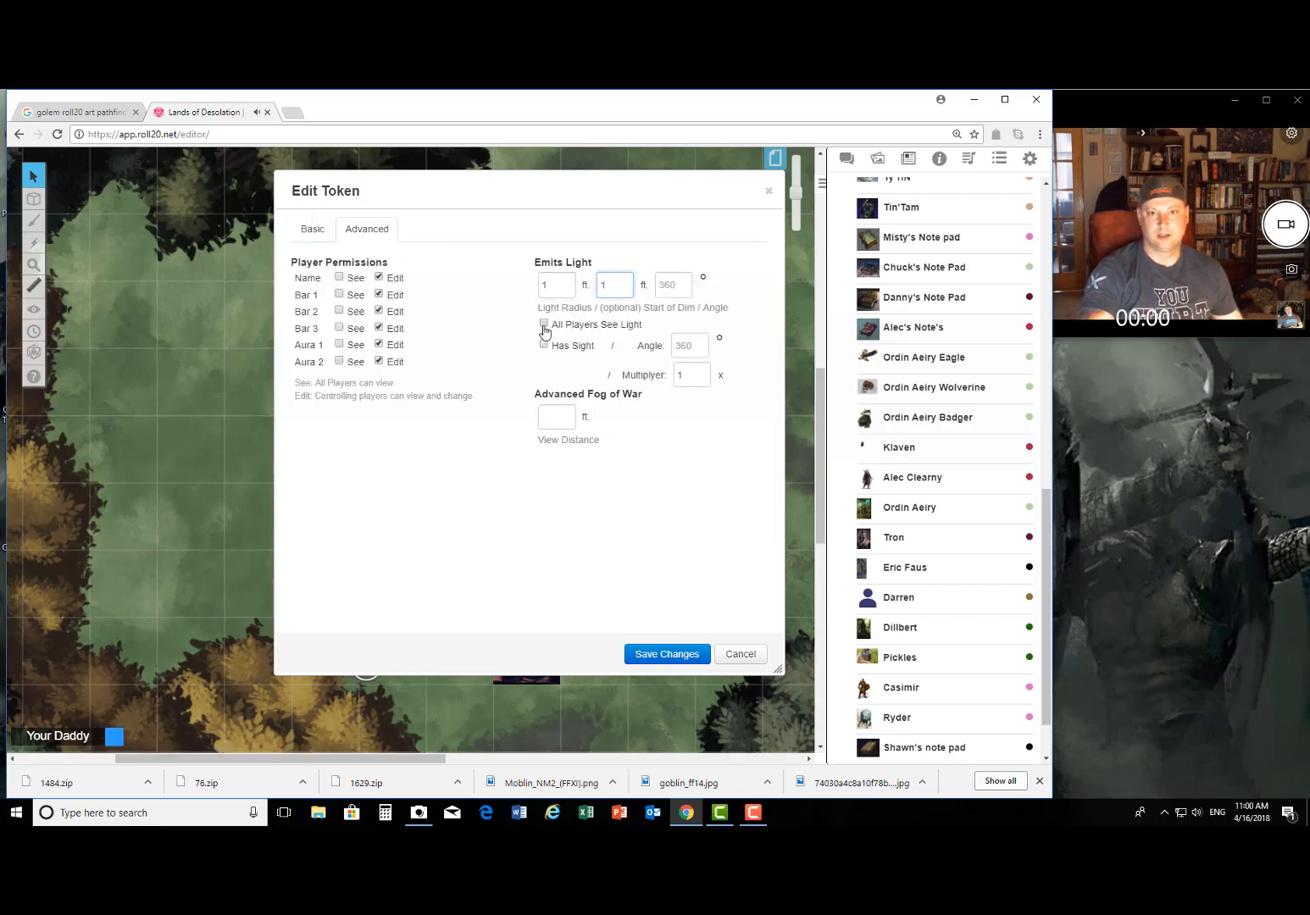
click(544, 326)
click(544, 346)
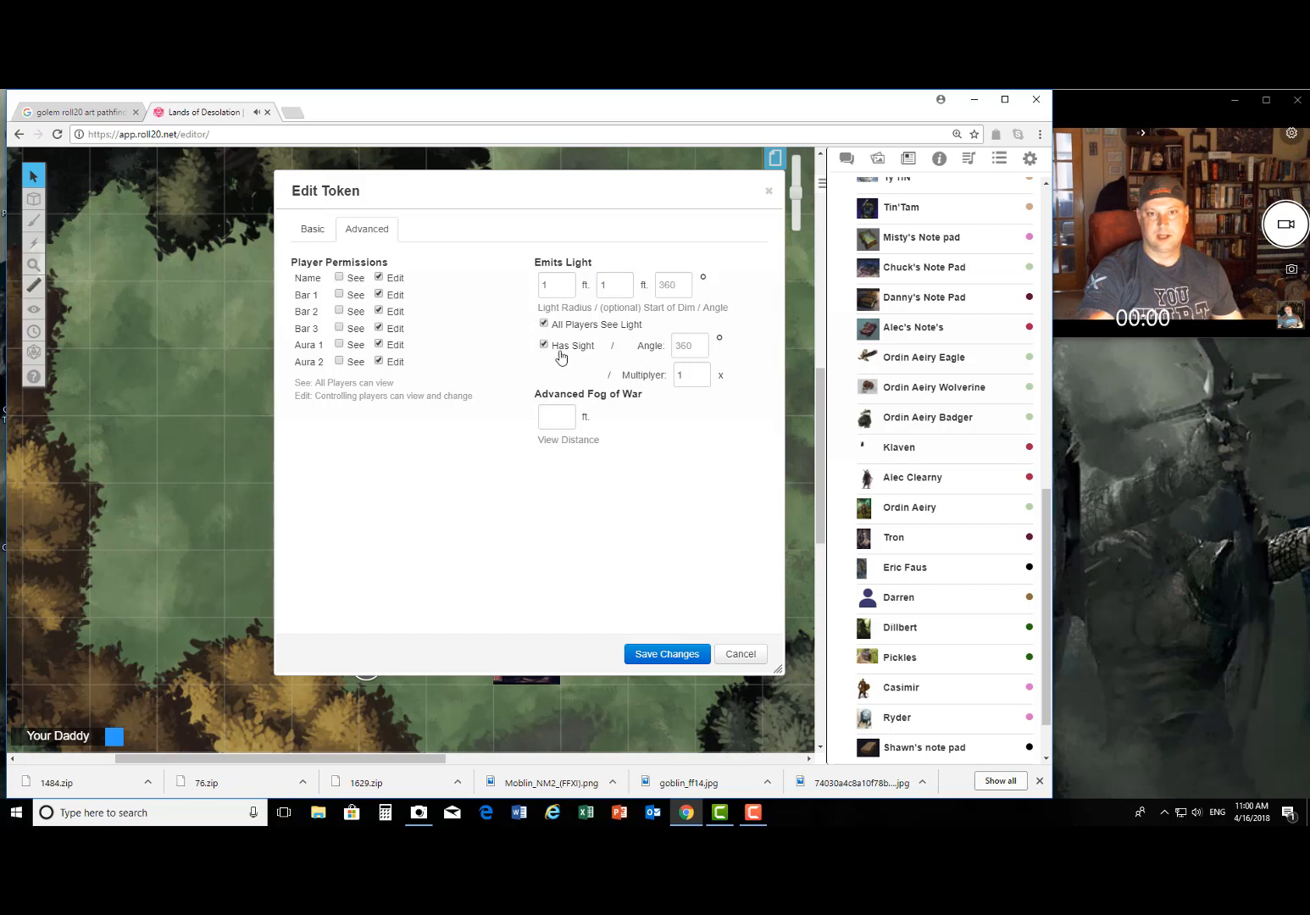
click(693, 373)
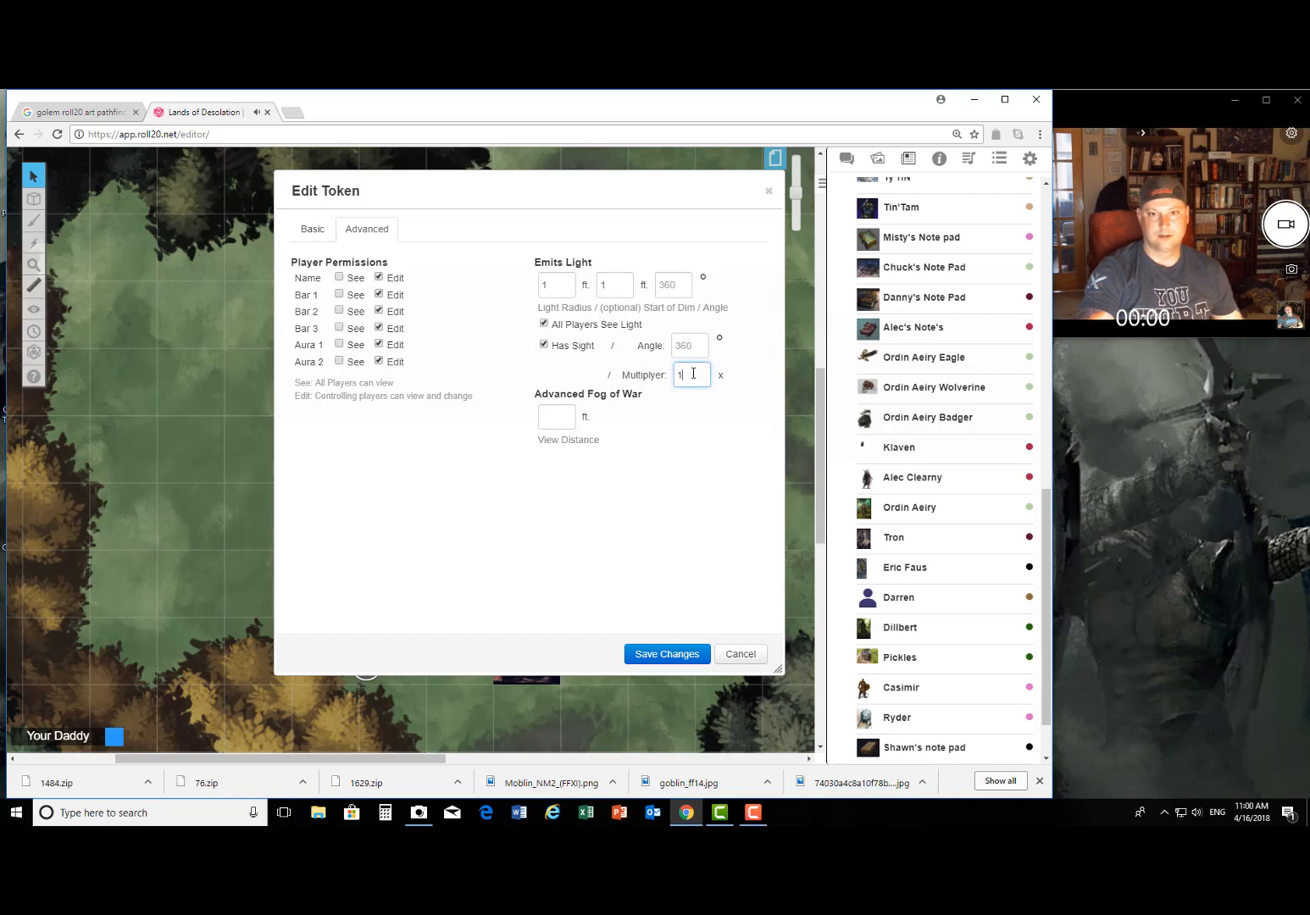
click(667, 654)
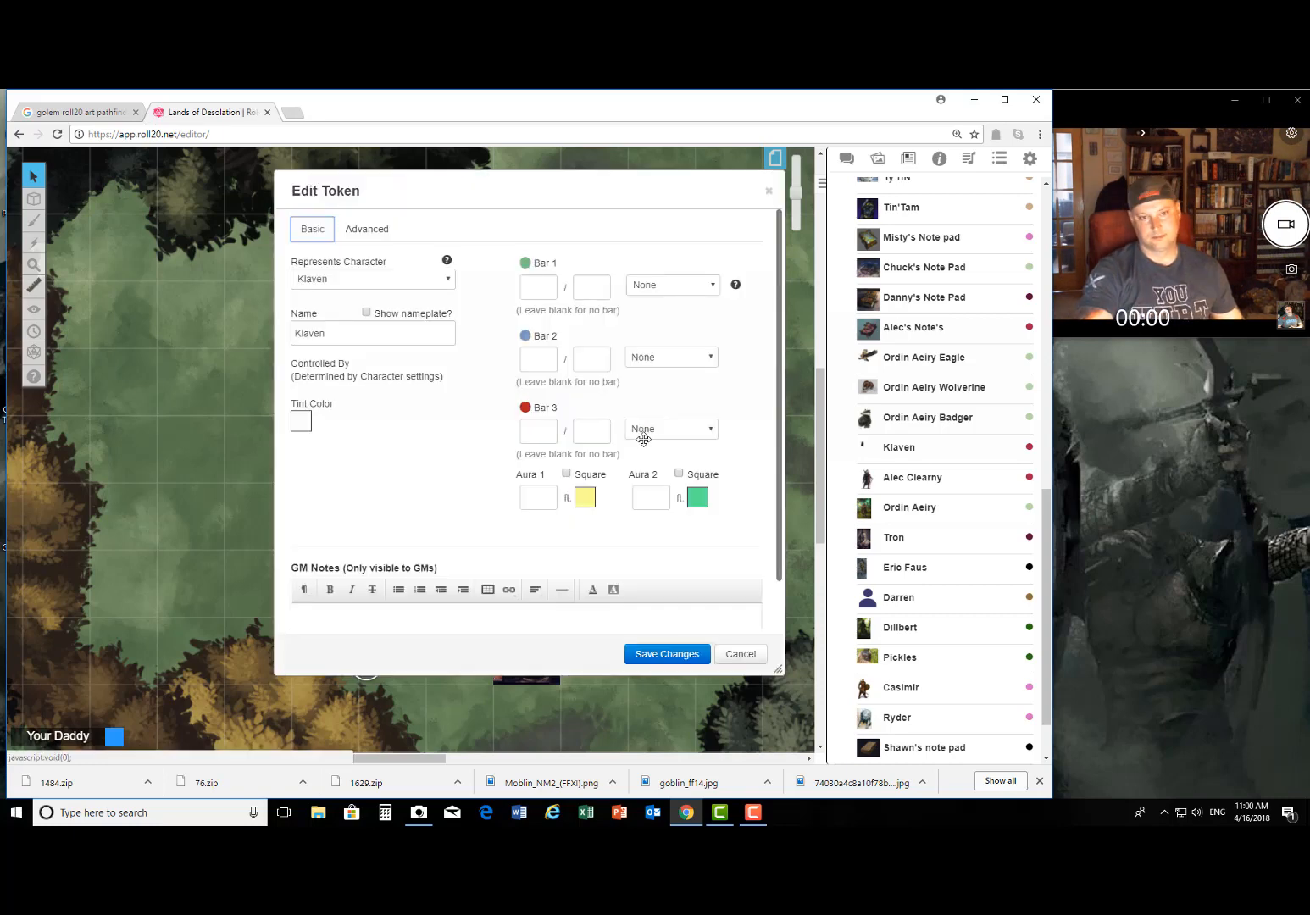
Step: Set Klaven's token to emit light with radius 1 ft and dim start 1 ft, visible to all players, enable sight with multiplier 2, and save
click(378, 231)
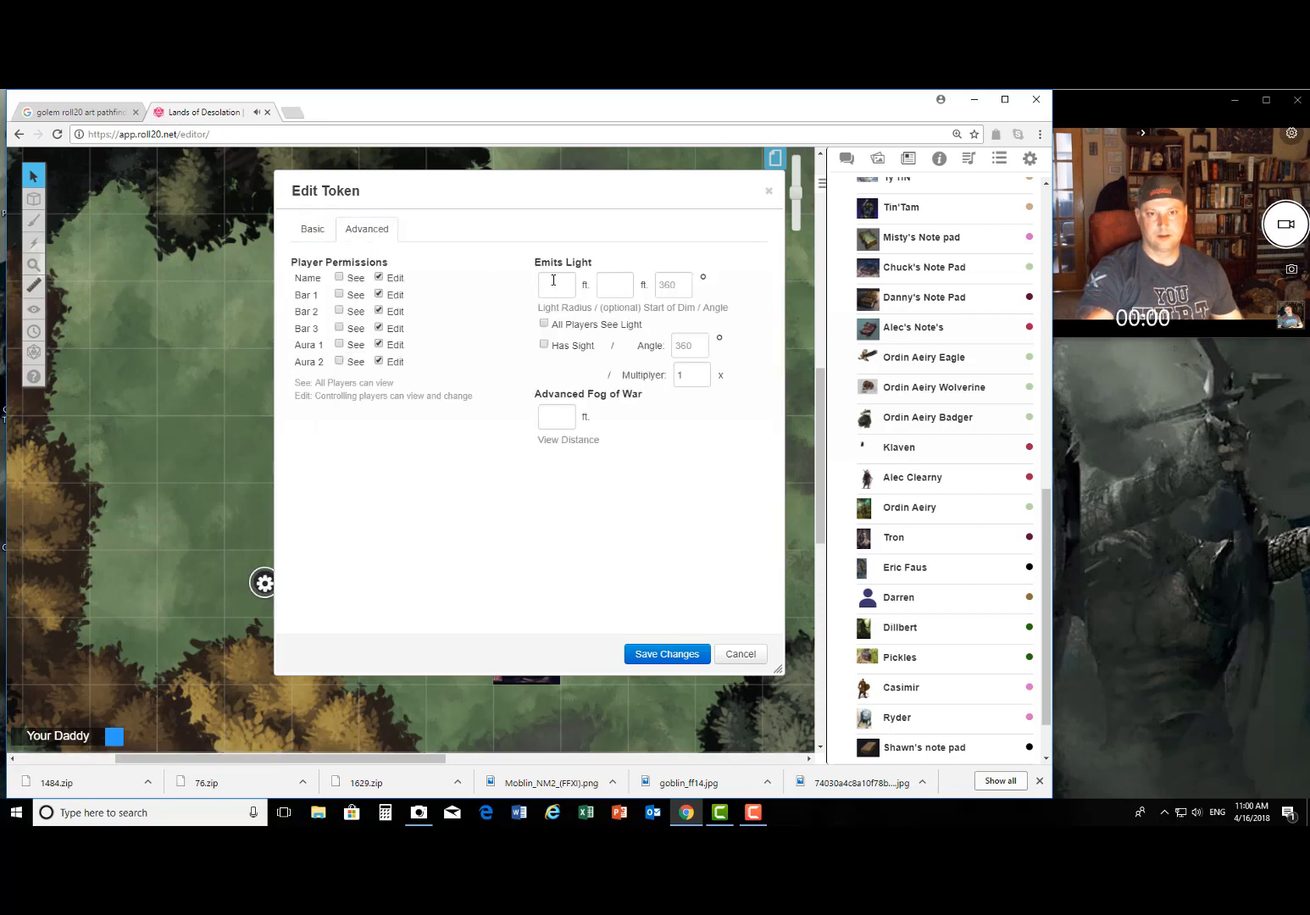
click(569, 280)
text(1)
click(624, 284)
text(1)
click(544, 323)
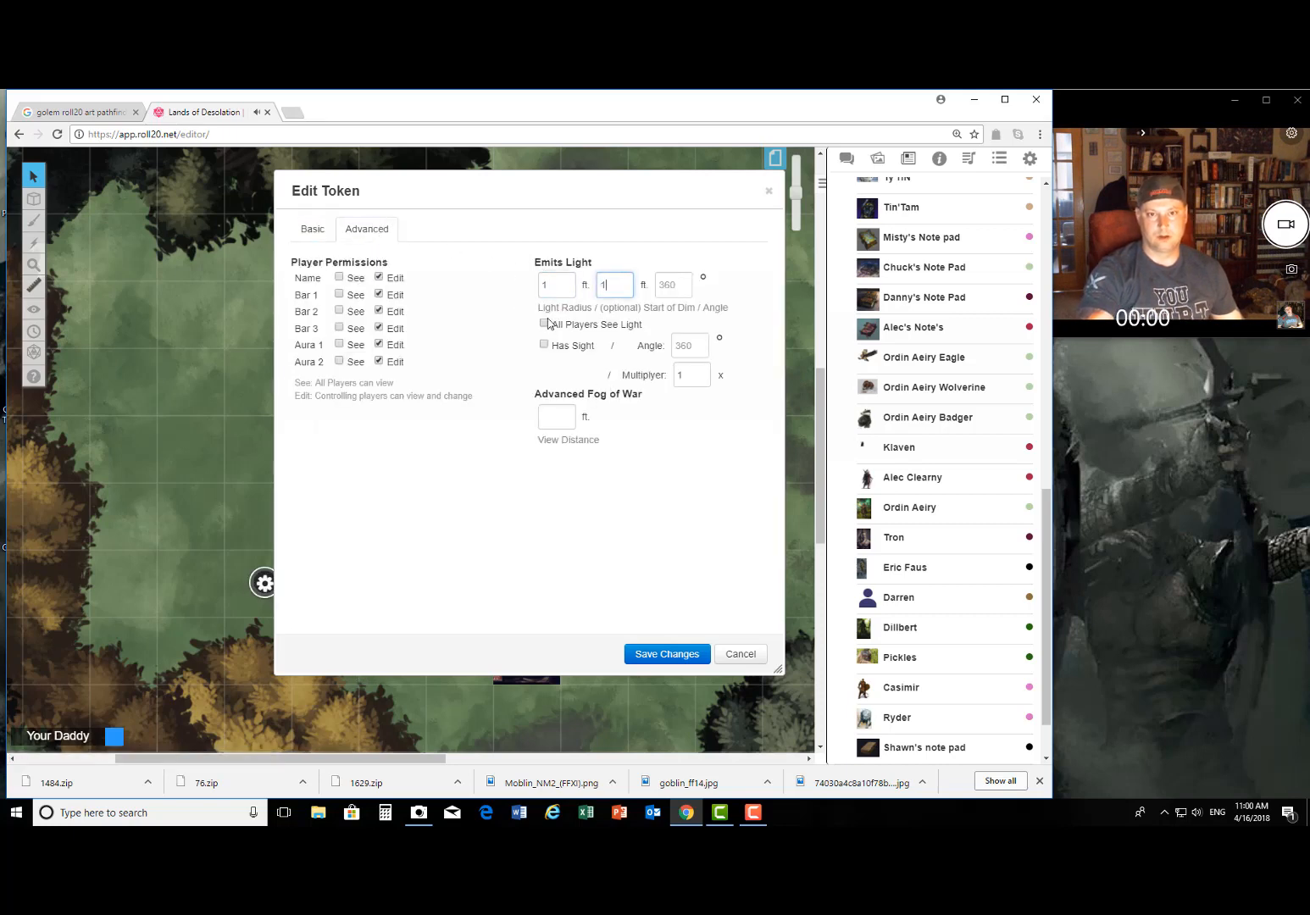
click(545, 349)
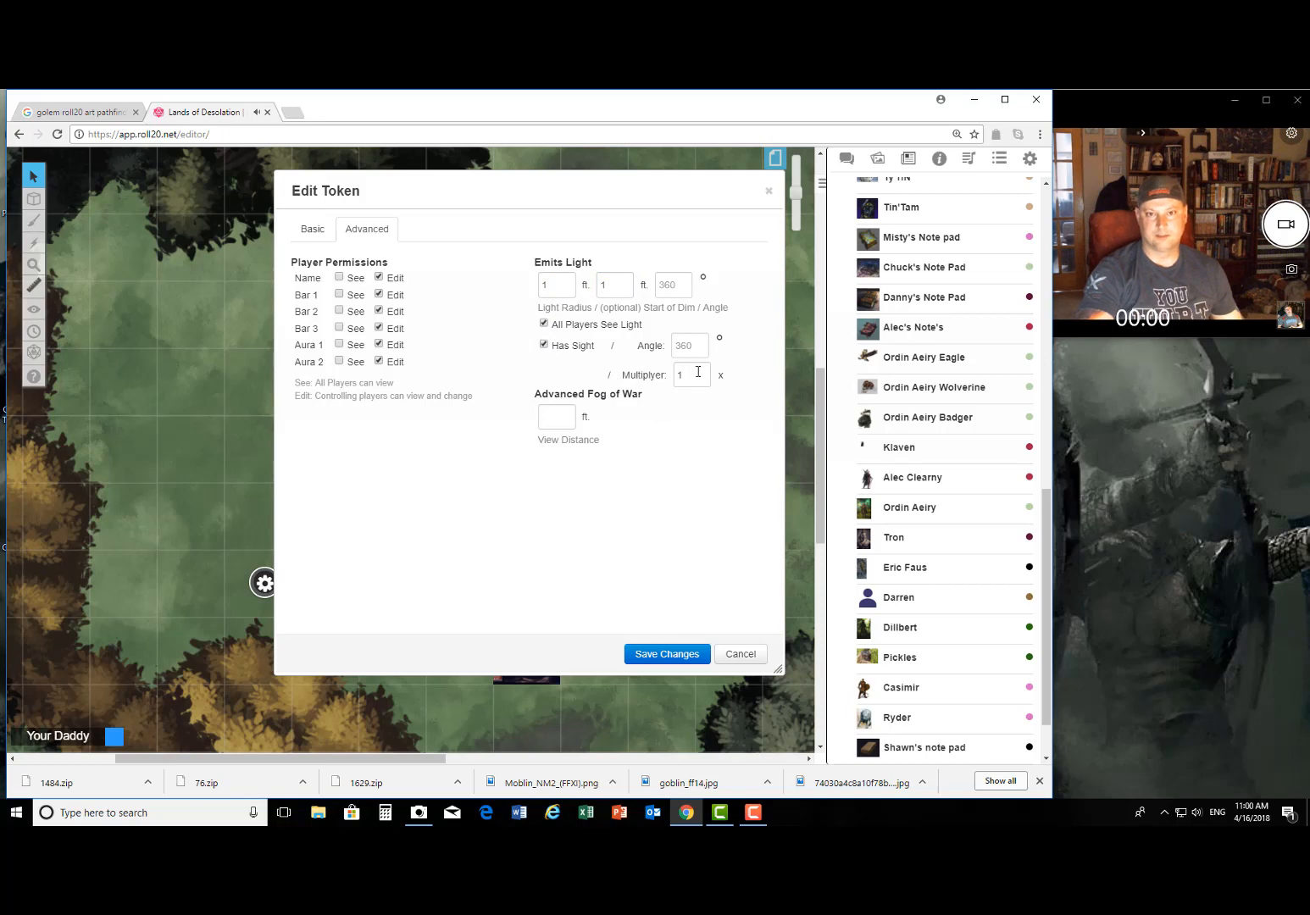
drag(696, 372, 661, 381)
text(2)
click(676, 654)
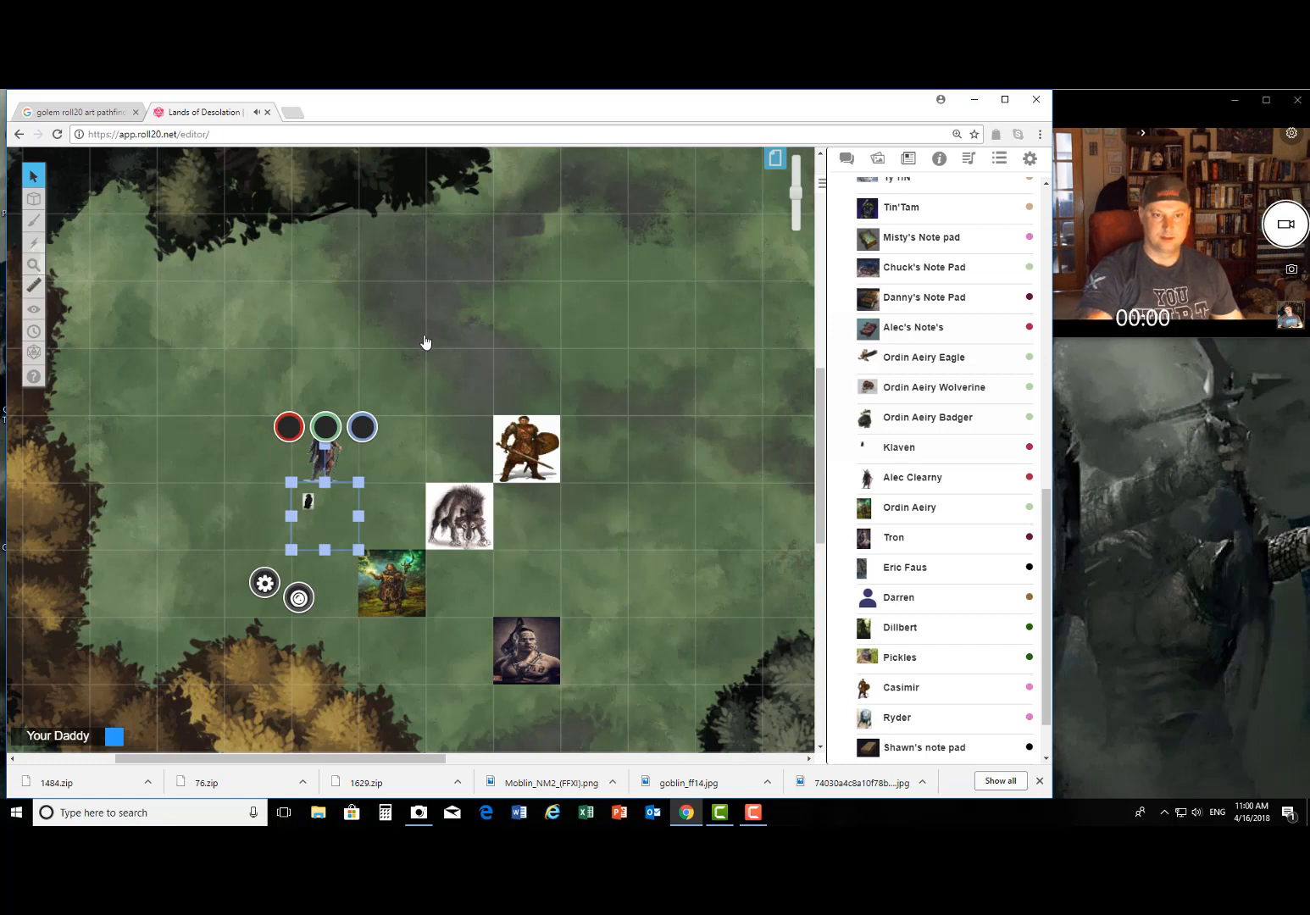
Step: Set Alec Clearny's token to emit light with radius 60 ft and dim start 60 ft, visible to all players, enable sight, and save
click(327, 454)
click(348, 467)
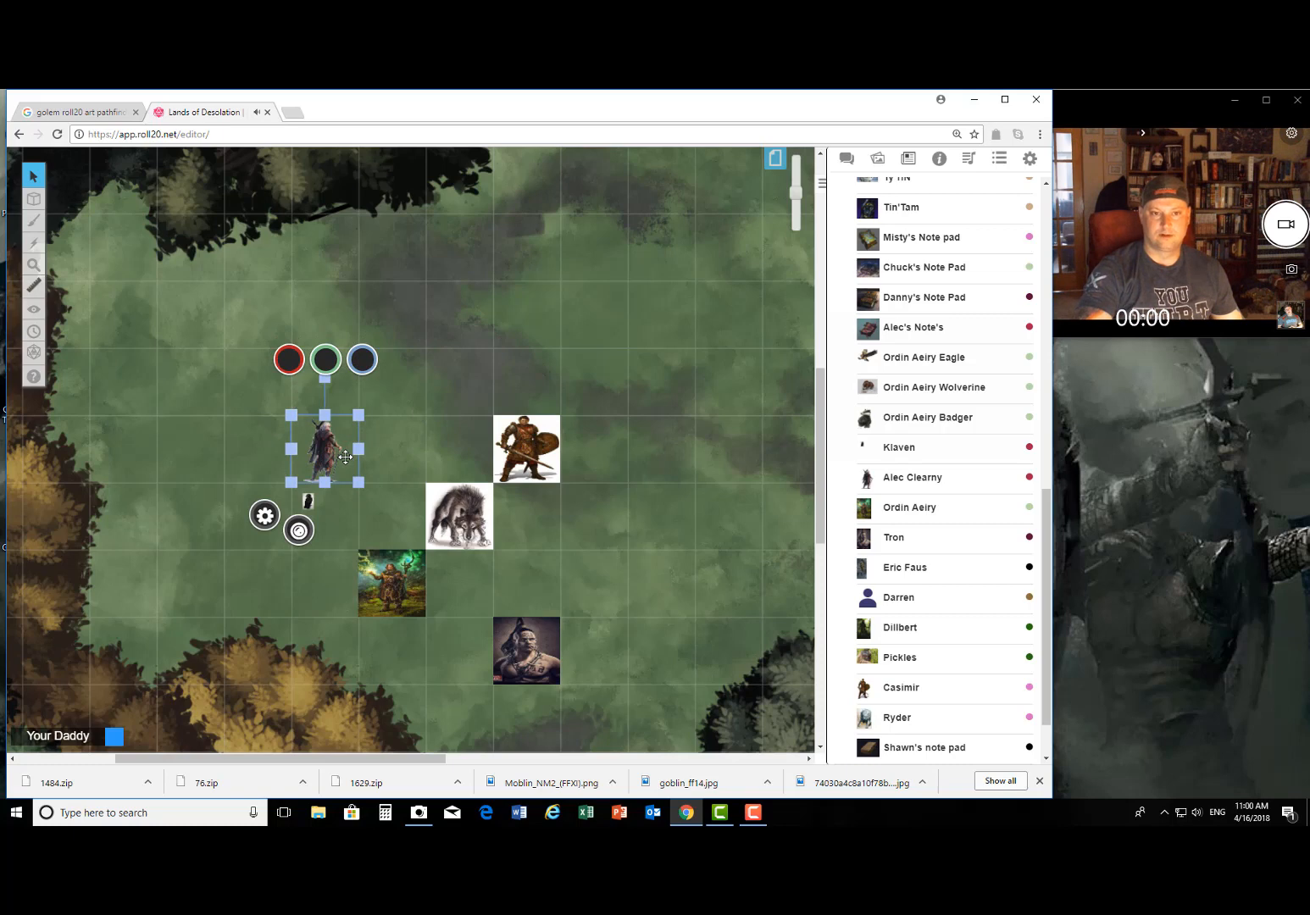
double_click(345, 457)
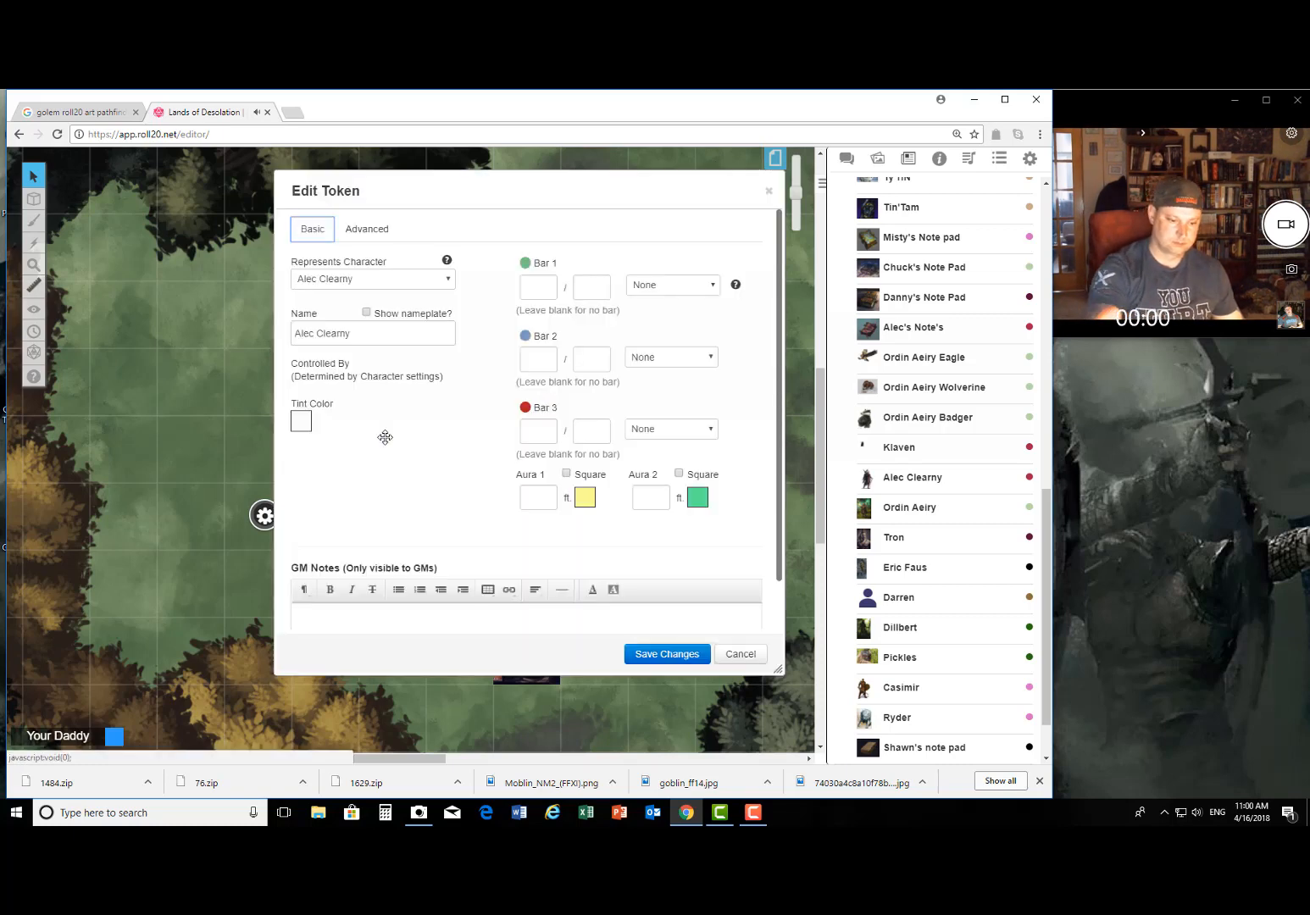
click(379, 226)
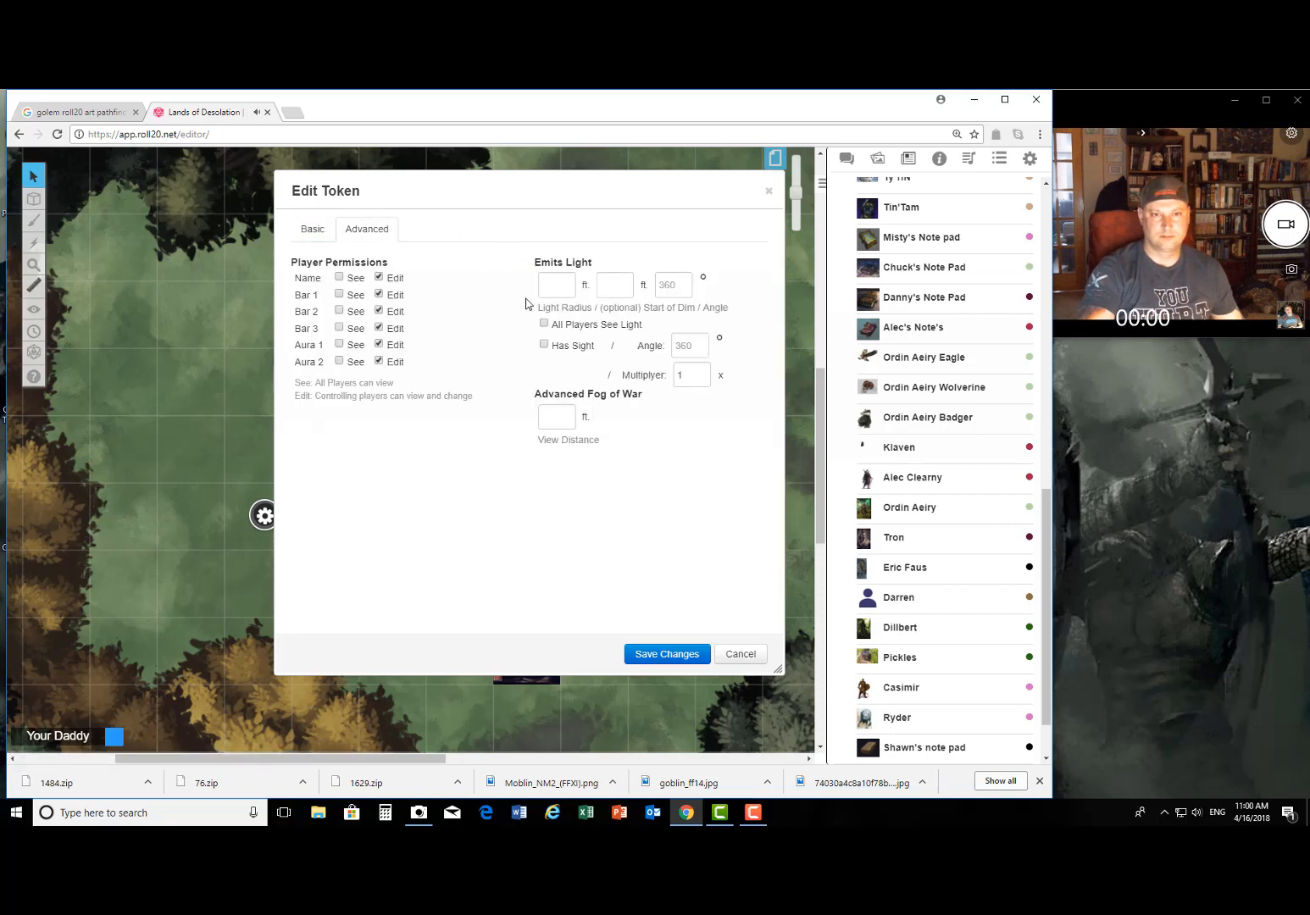
click(566, 283)
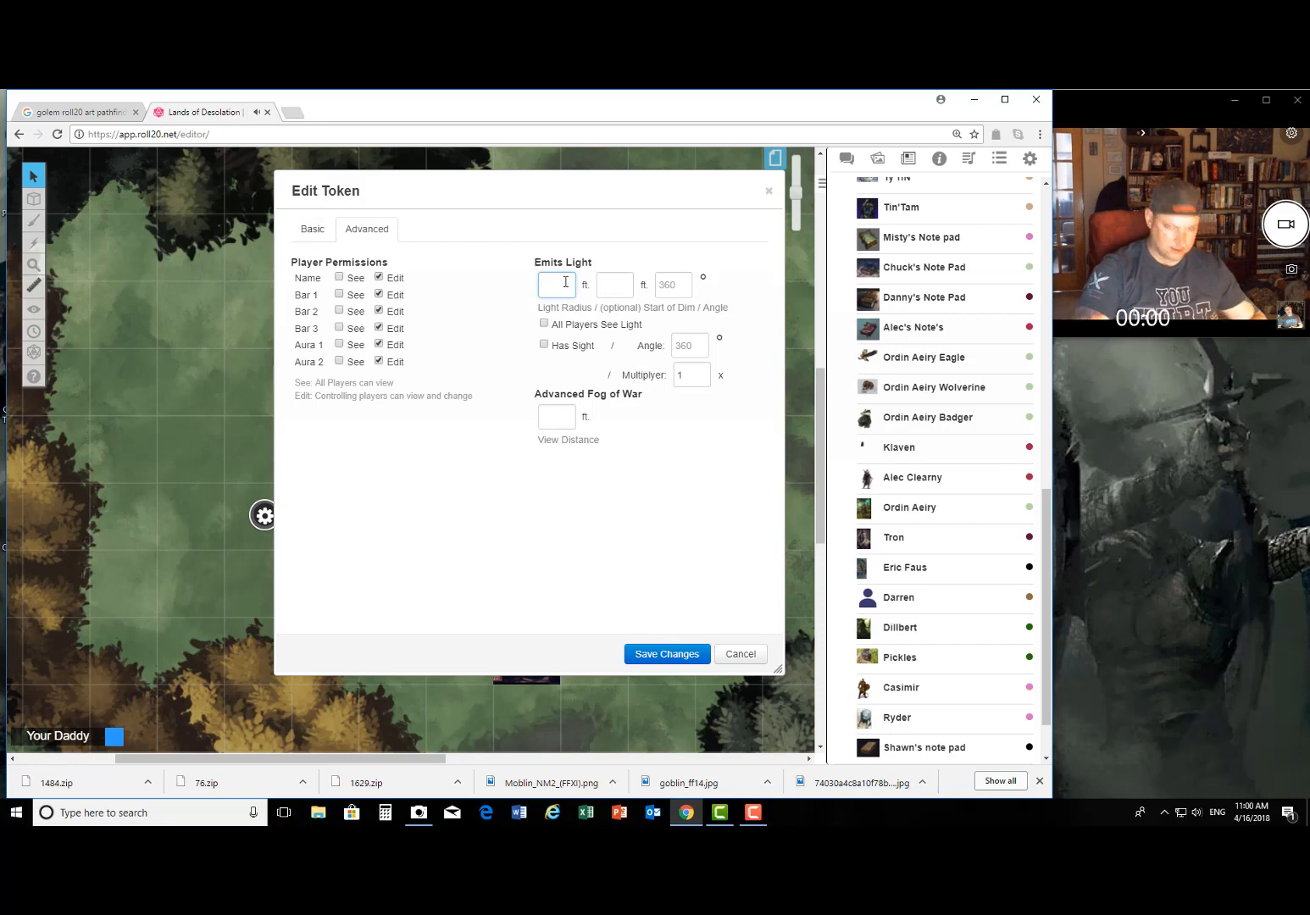
click(620, 283)
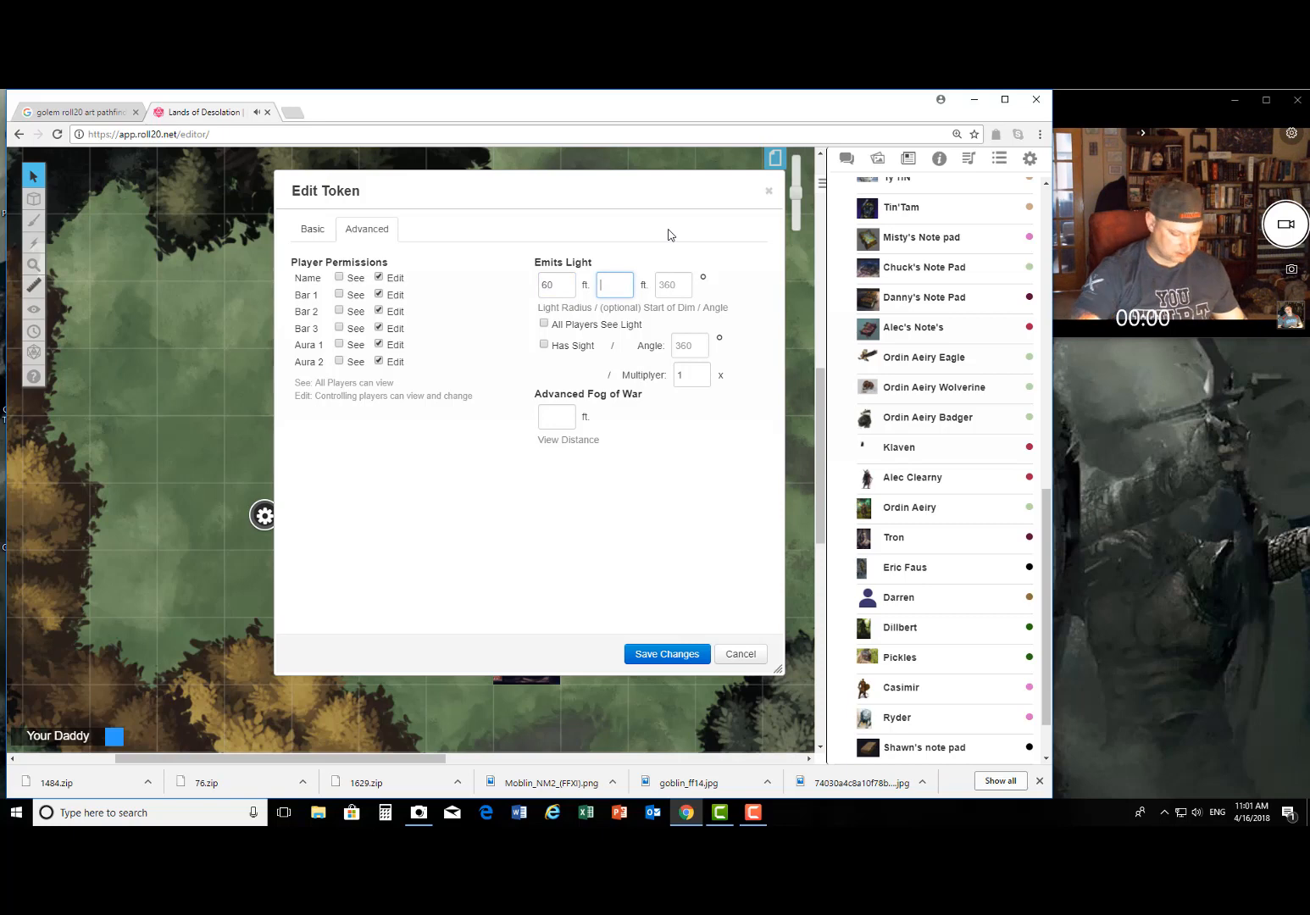
text(60)
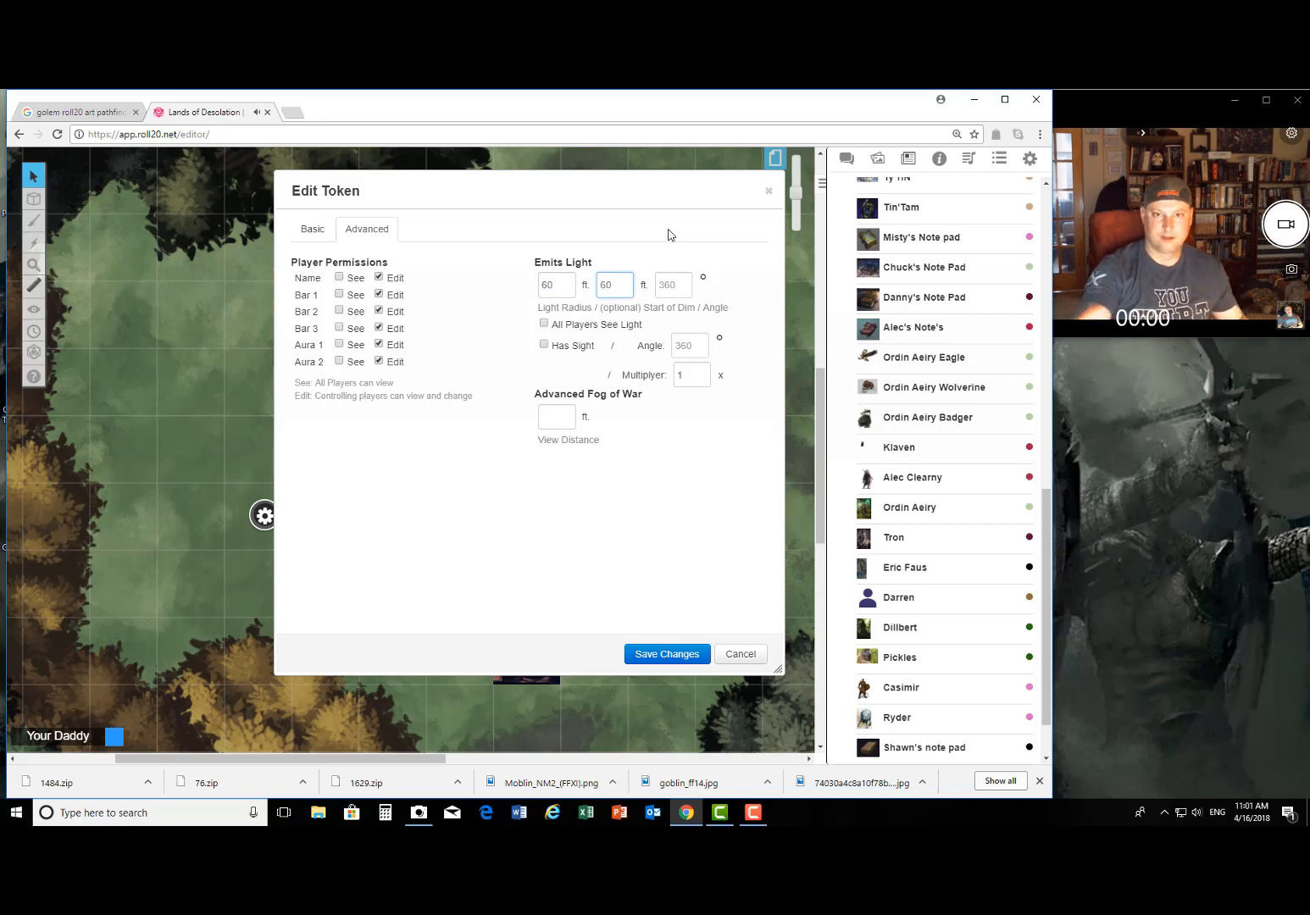
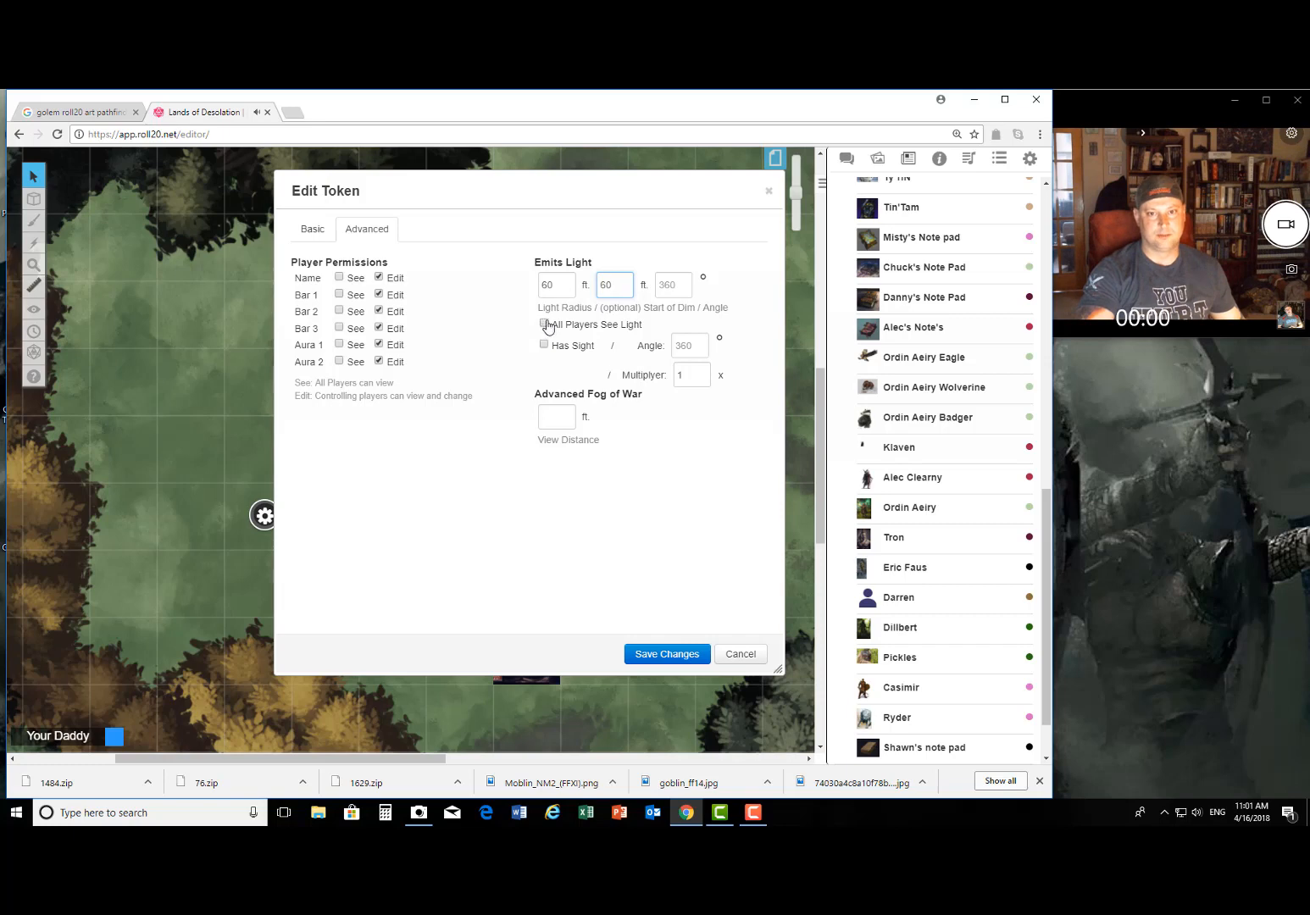
click(544, 324)
click(543, 345)
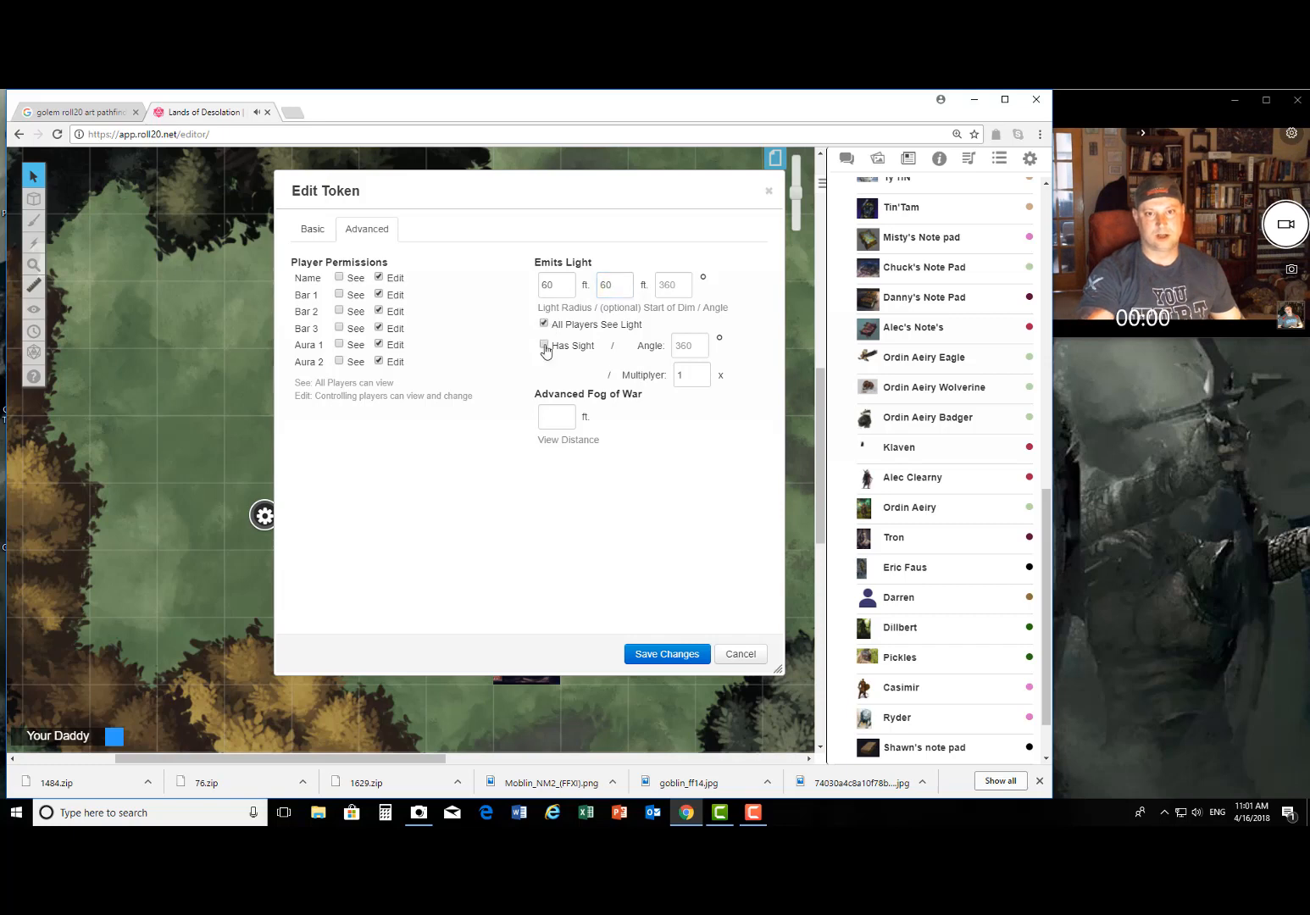
click(680, 655)
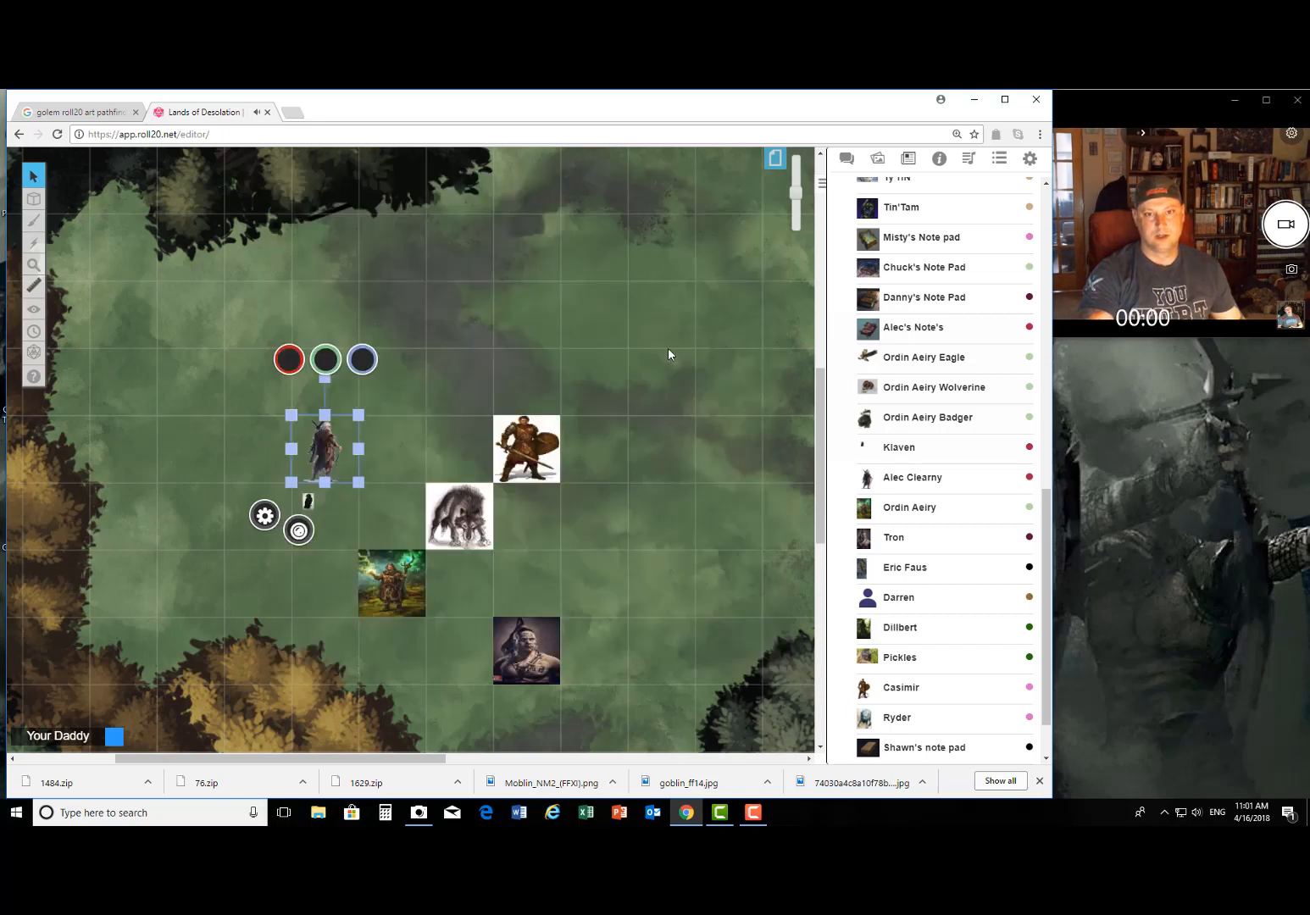
Step: Examine the fog of war and dynamic lighting options in the page settings of the untitled map after Lost Woods, and close them
click(776, 159)
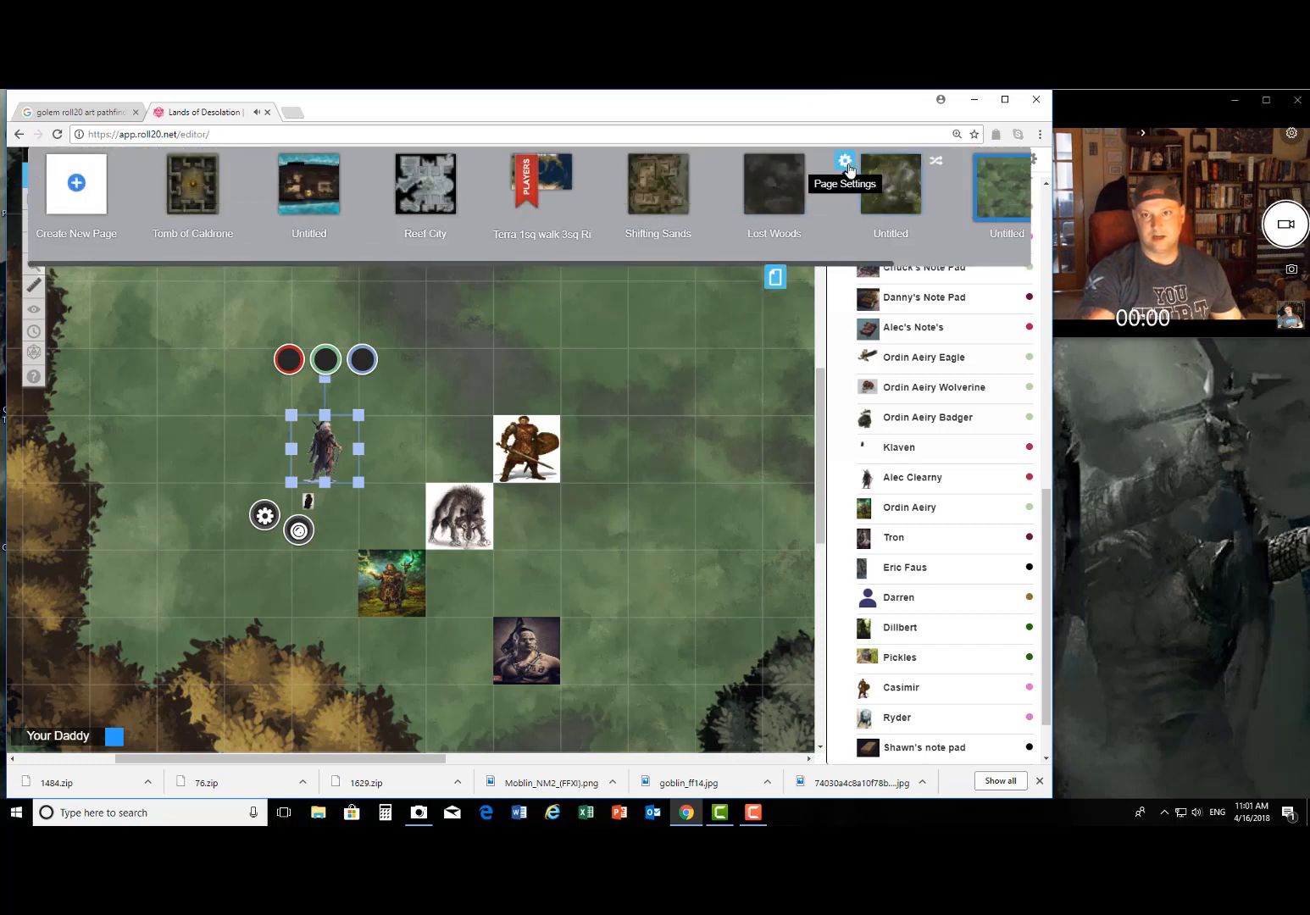
click(849, 172)
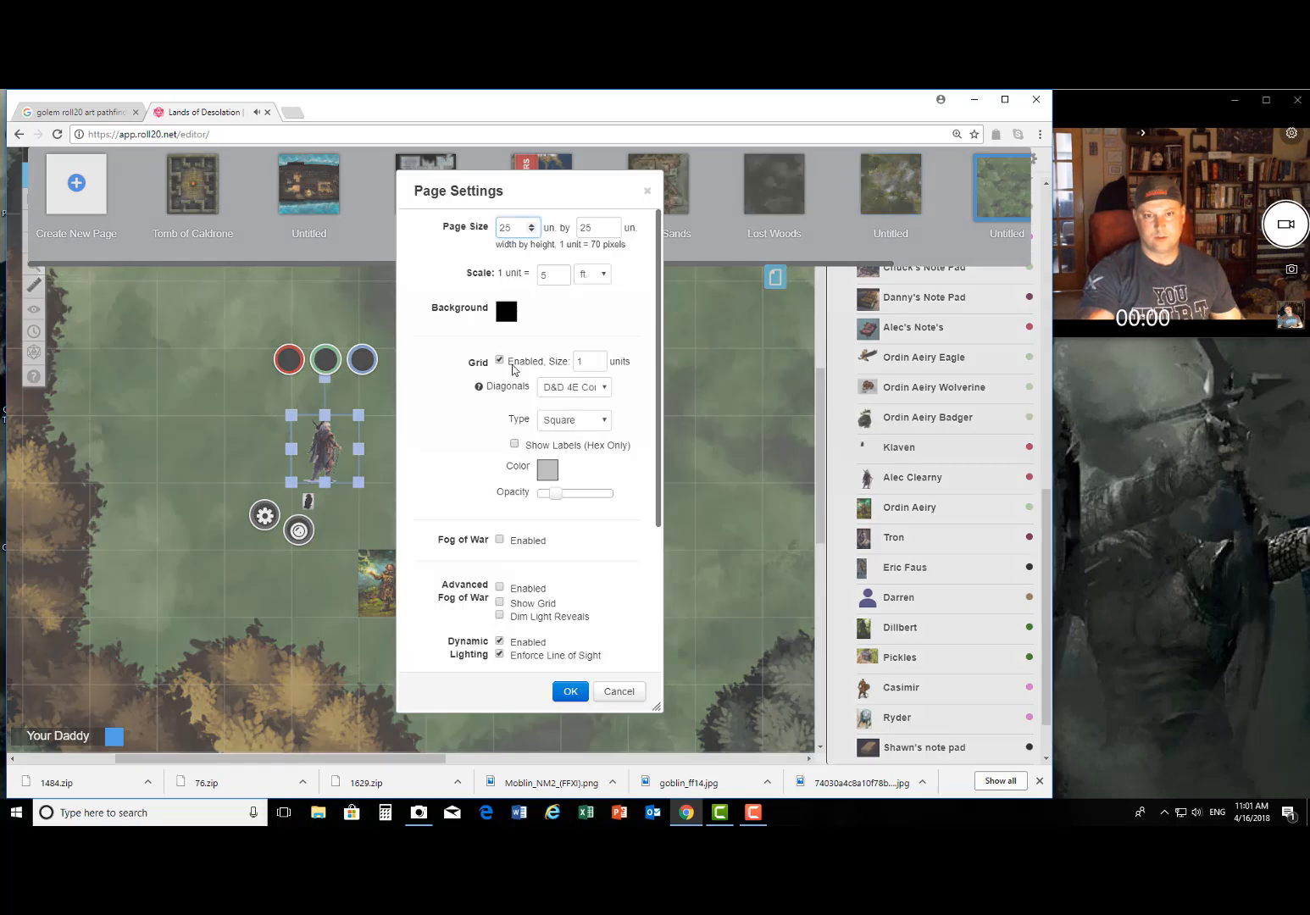
scroll(515, 370, down, 3)
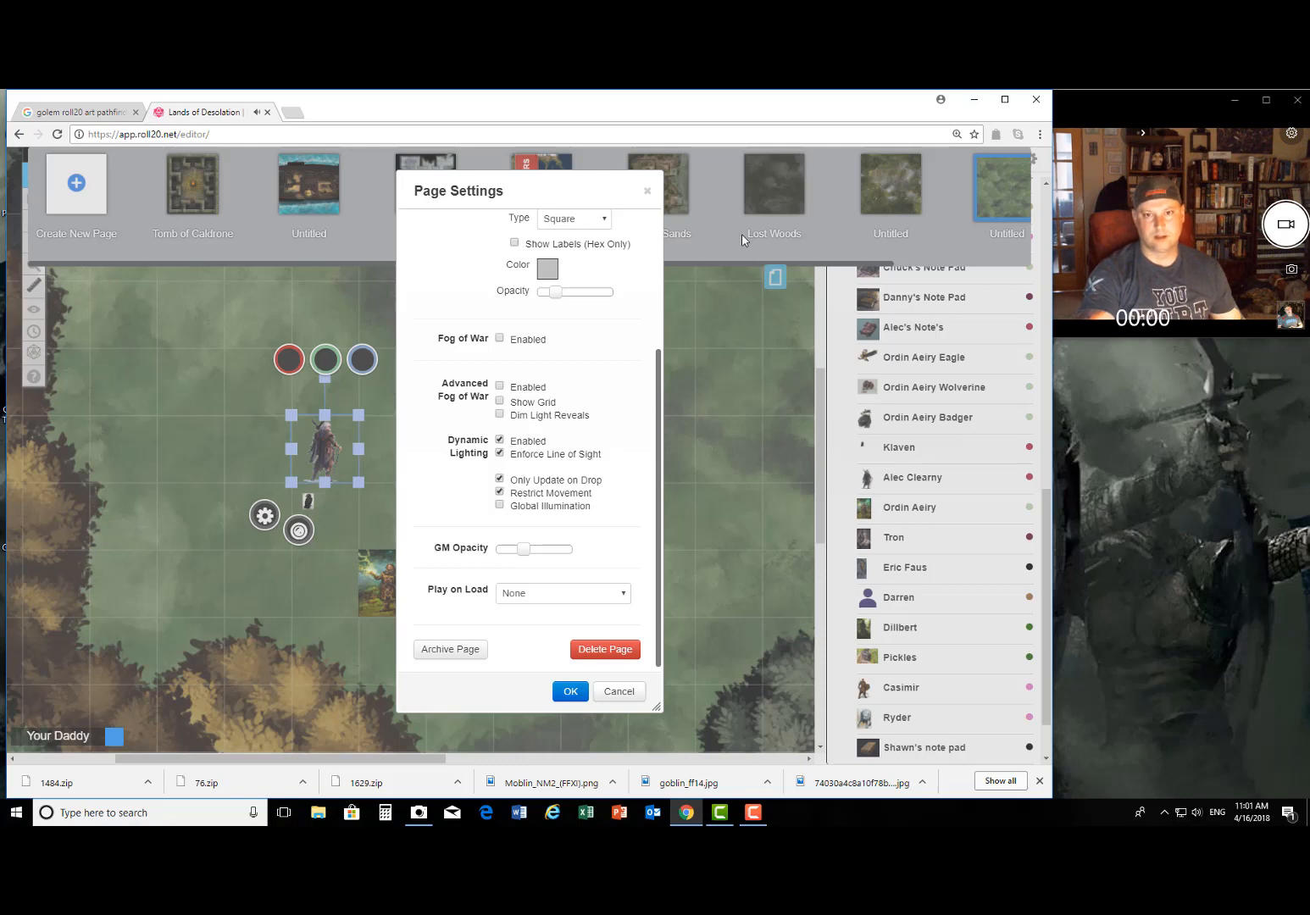
click(648, 190)
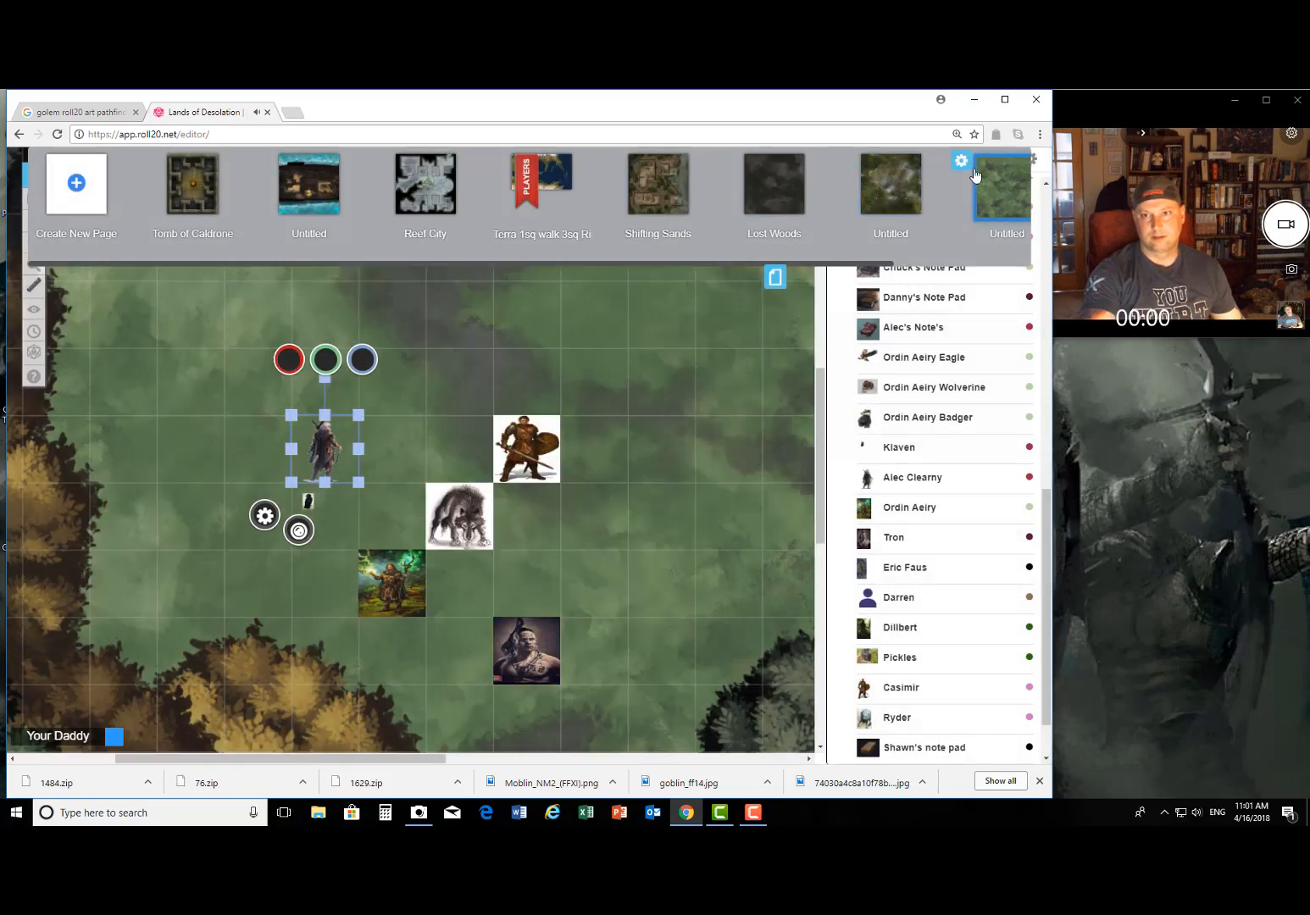
Step: Enable dynamic lighting on the current forest page with Enforce Line of Sight, Only Update on Drop and Restrict Movement
click(961, 161)
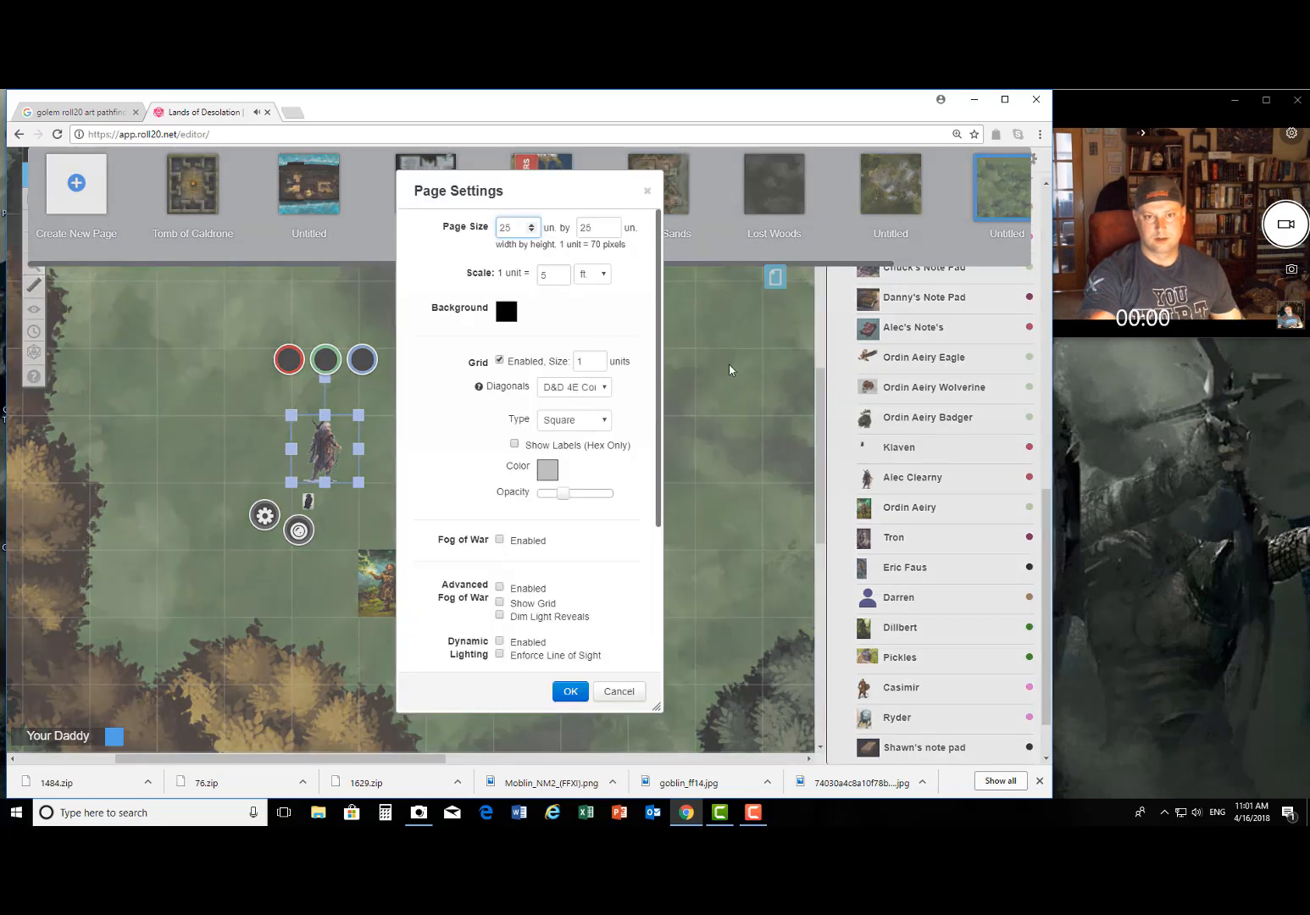
scroll(502, 521, down, 3)
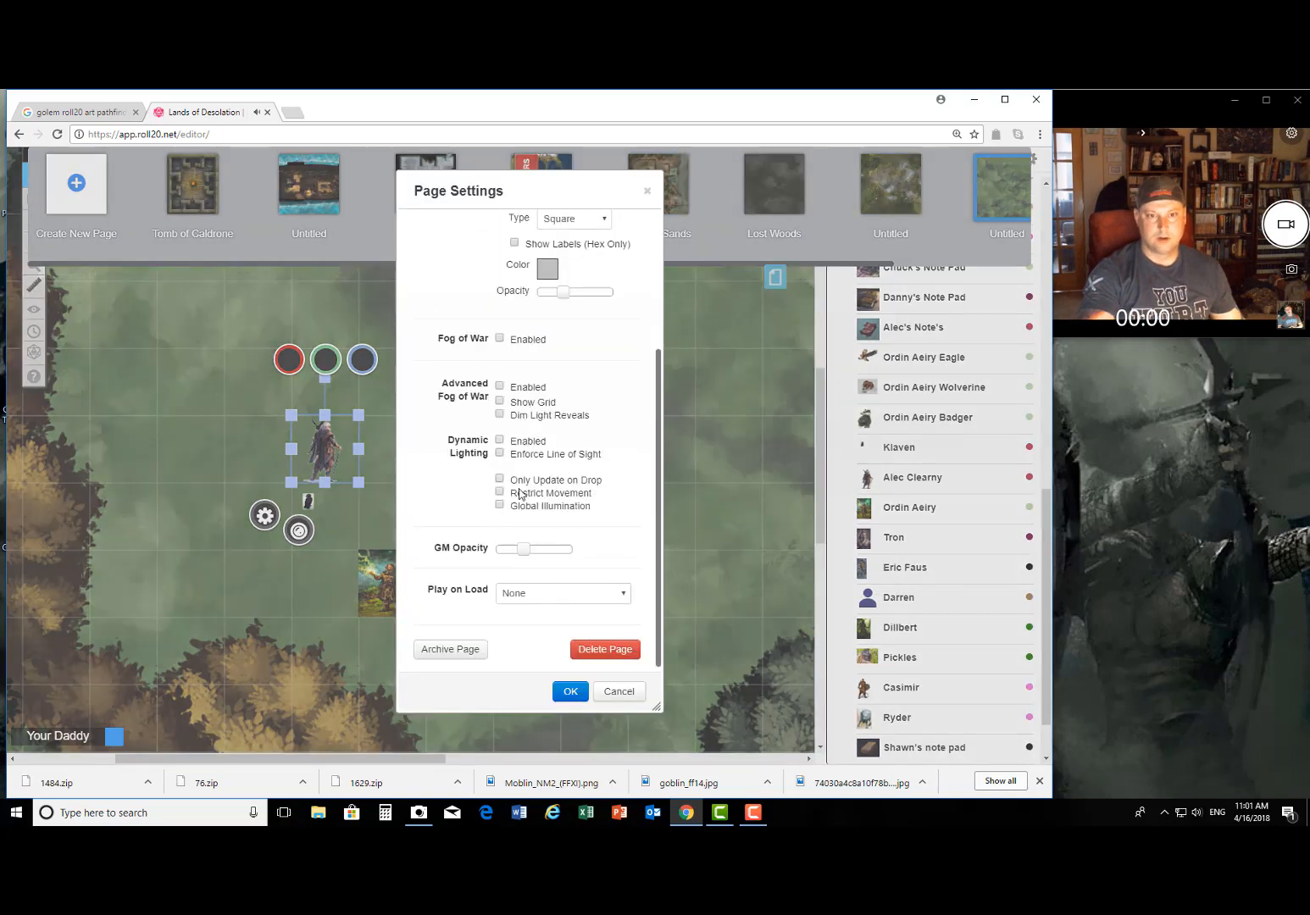
click(500, 440)
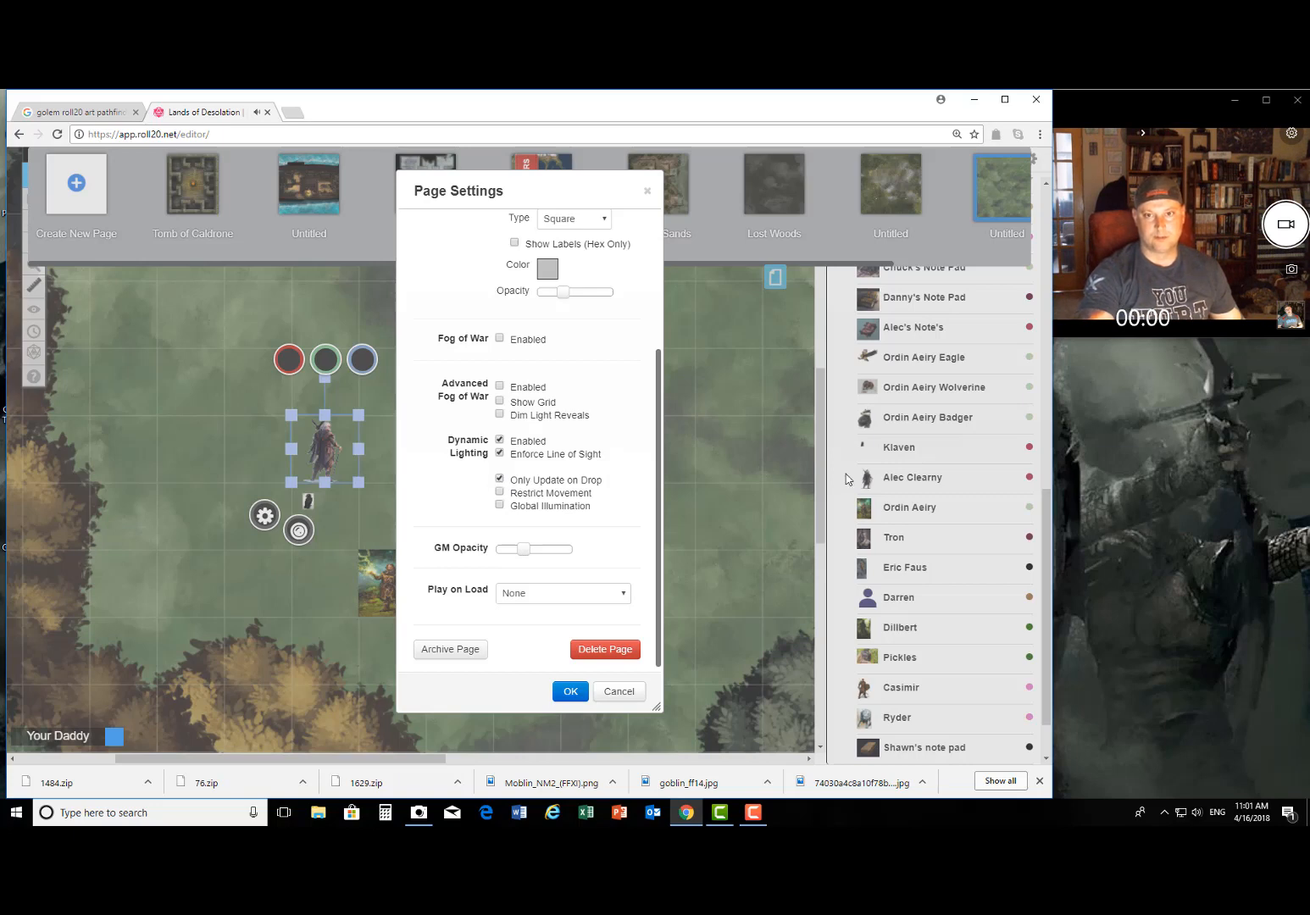
click(498, 495)
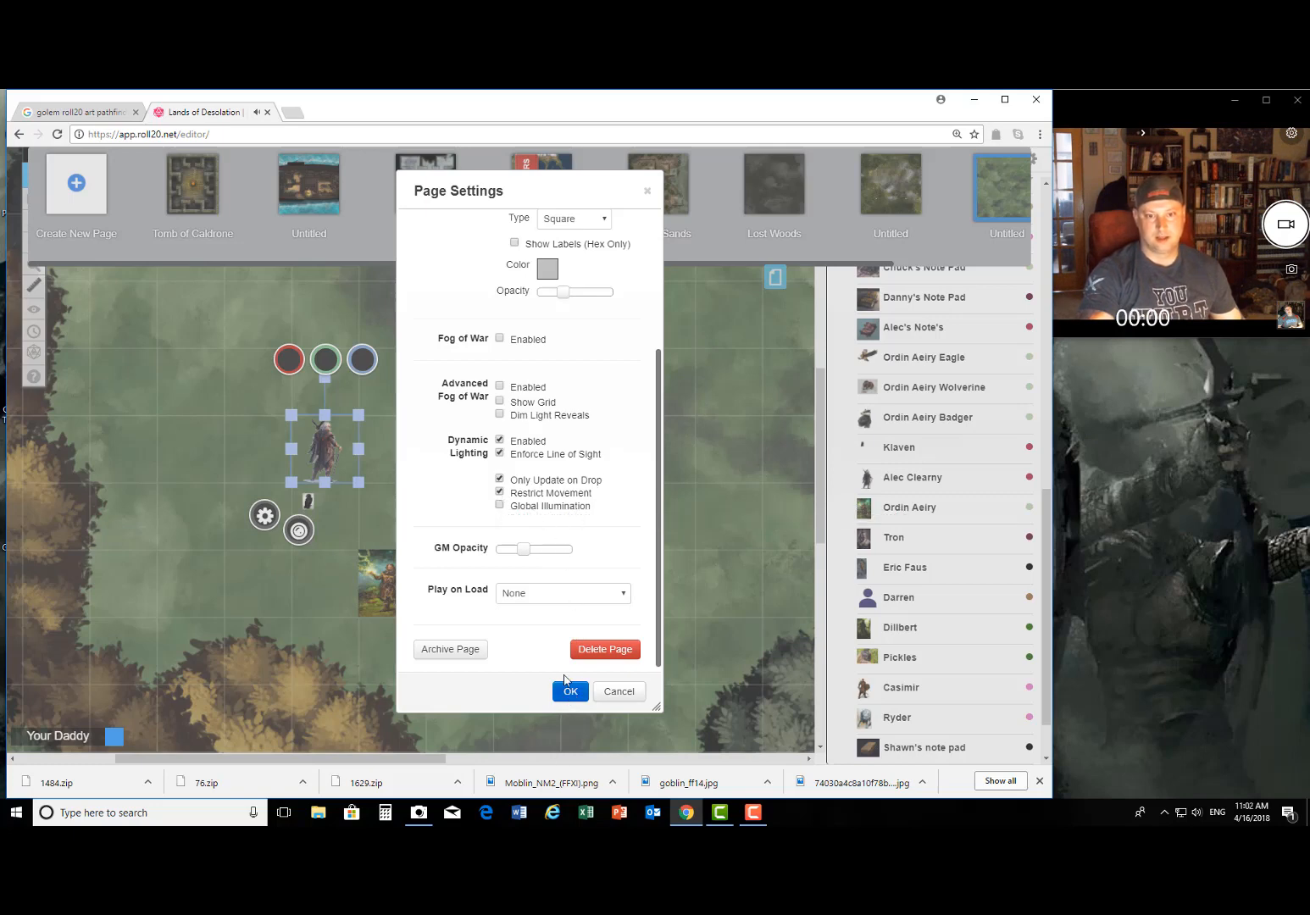
Step: Lower the page's grid opacity, apply the page settings, and return to the forest map
scroll(556, 420, up, 3)
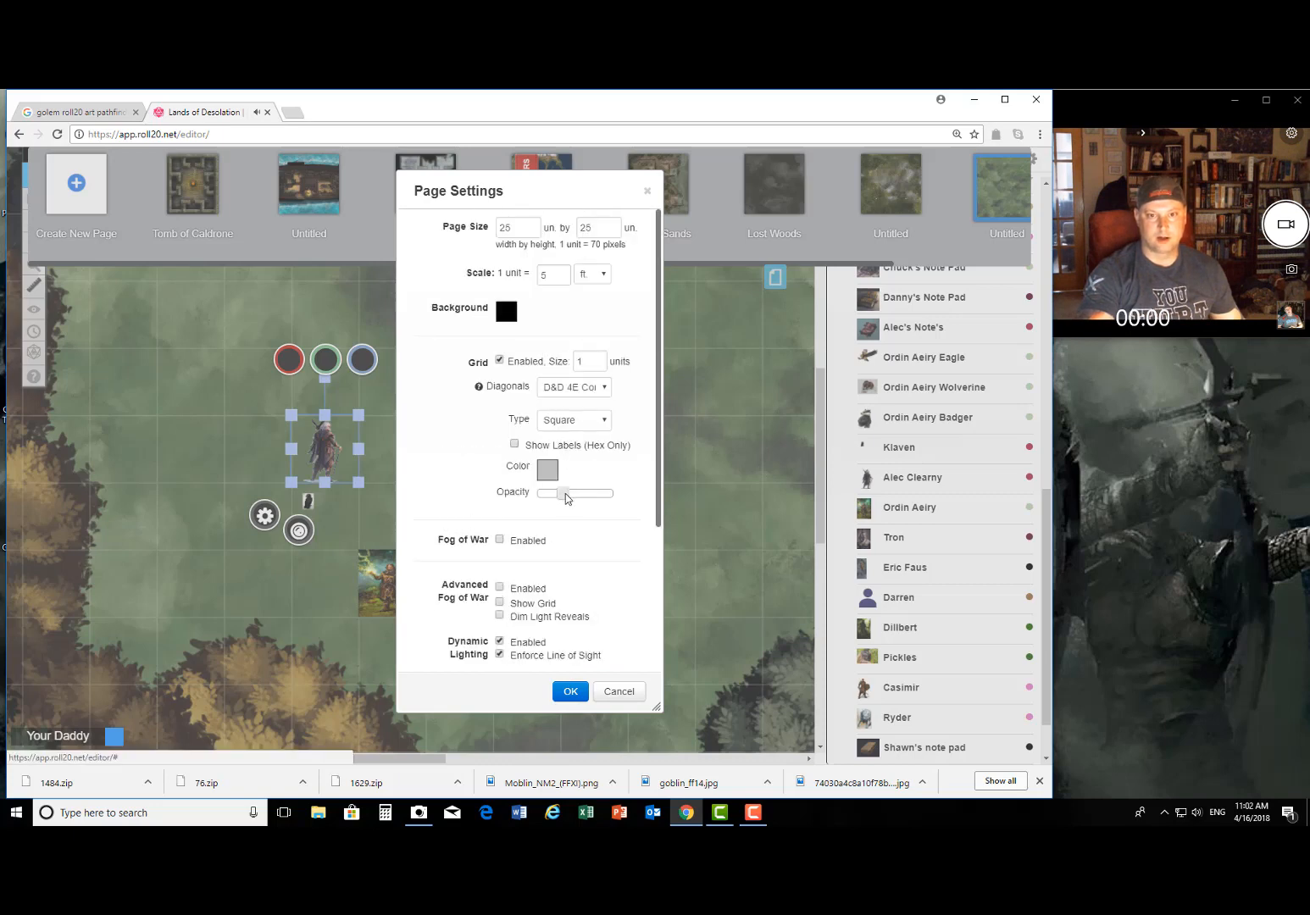
drag(566, 493, 548, 496)
click(571, 697)
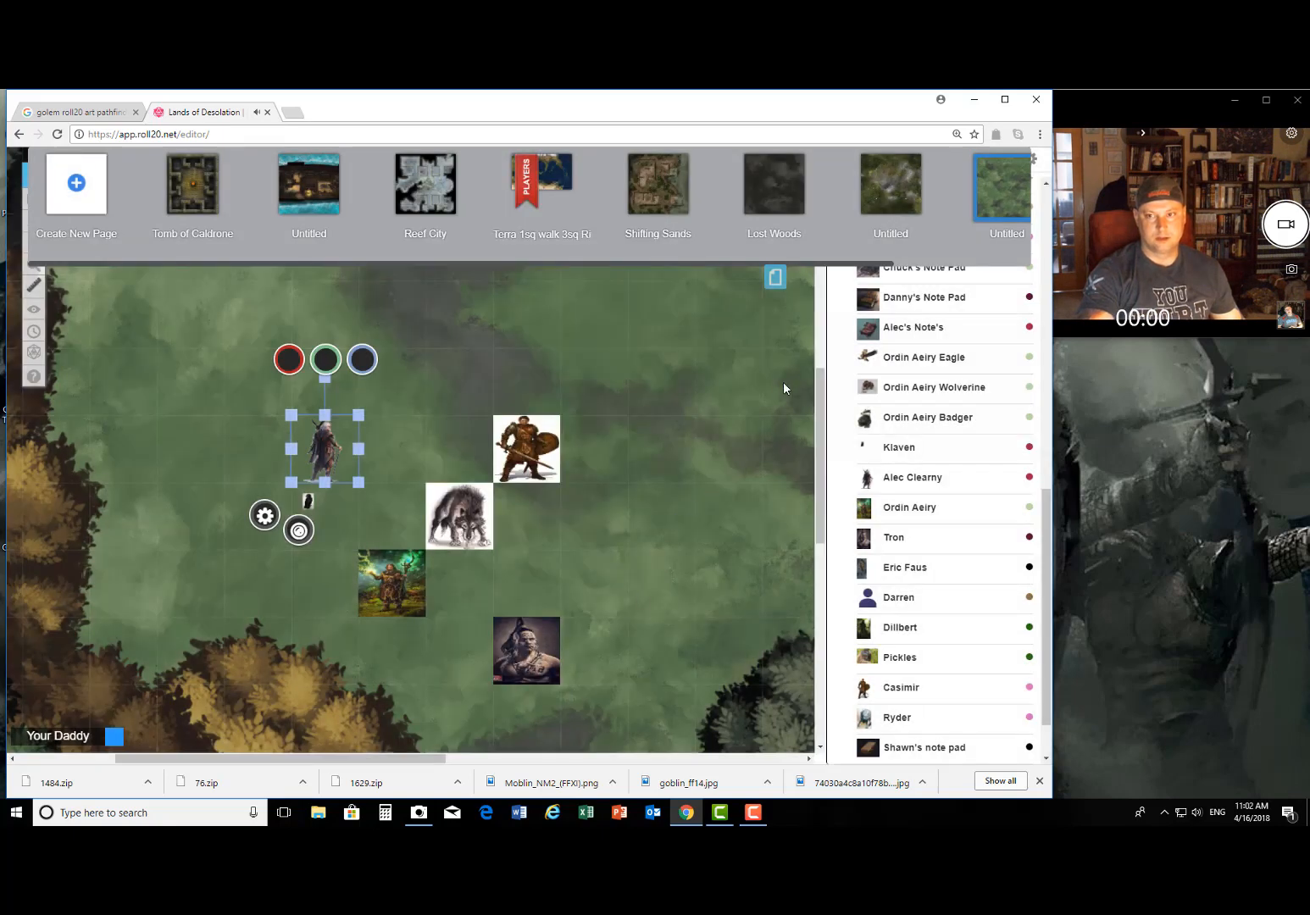
click(777, 282)
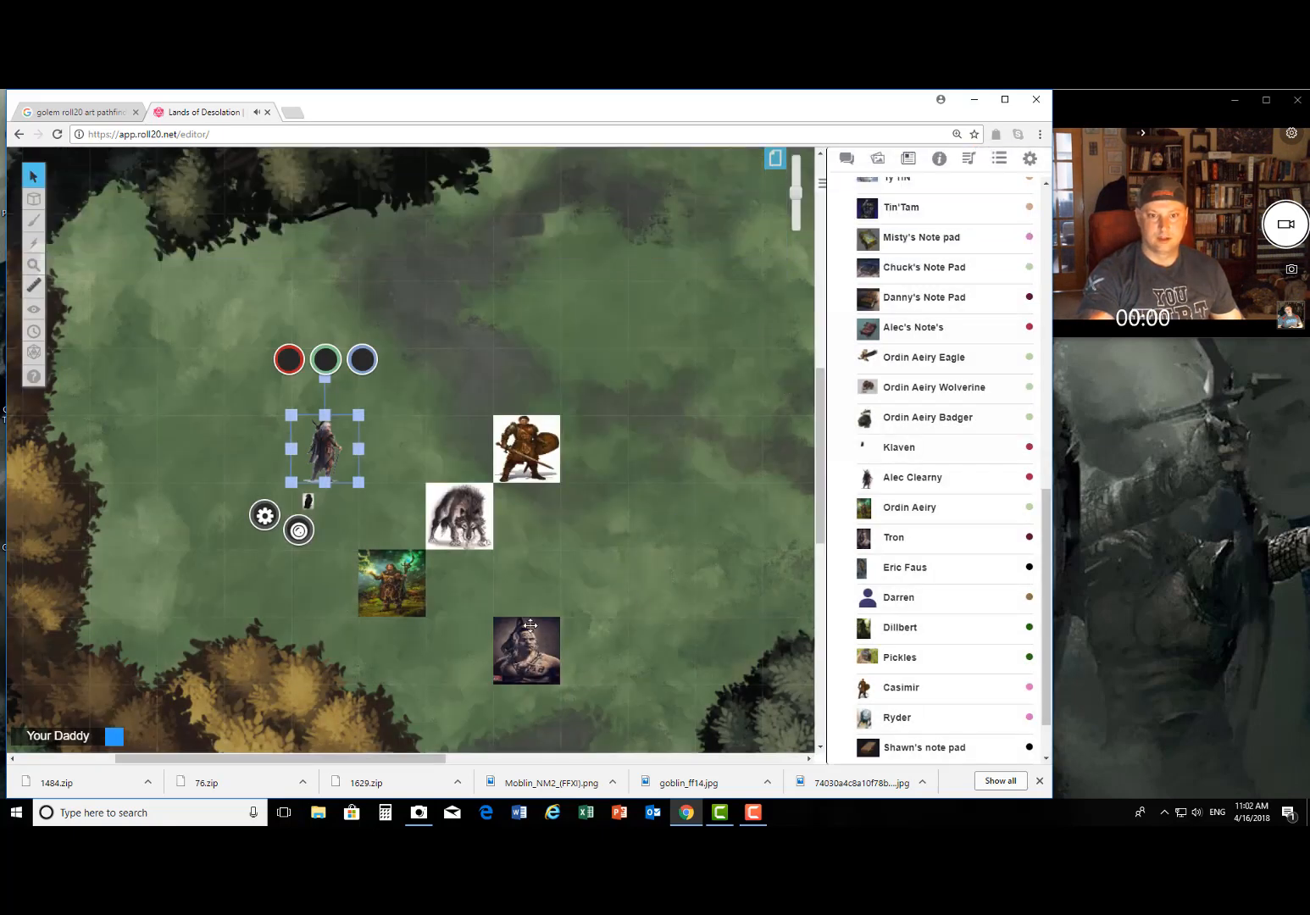
Step: Examine how the lighting covers the map around the shield-bearing warrior's token and the hobgoblins
scroll(531, 628, down, 2)
click(529, 276)
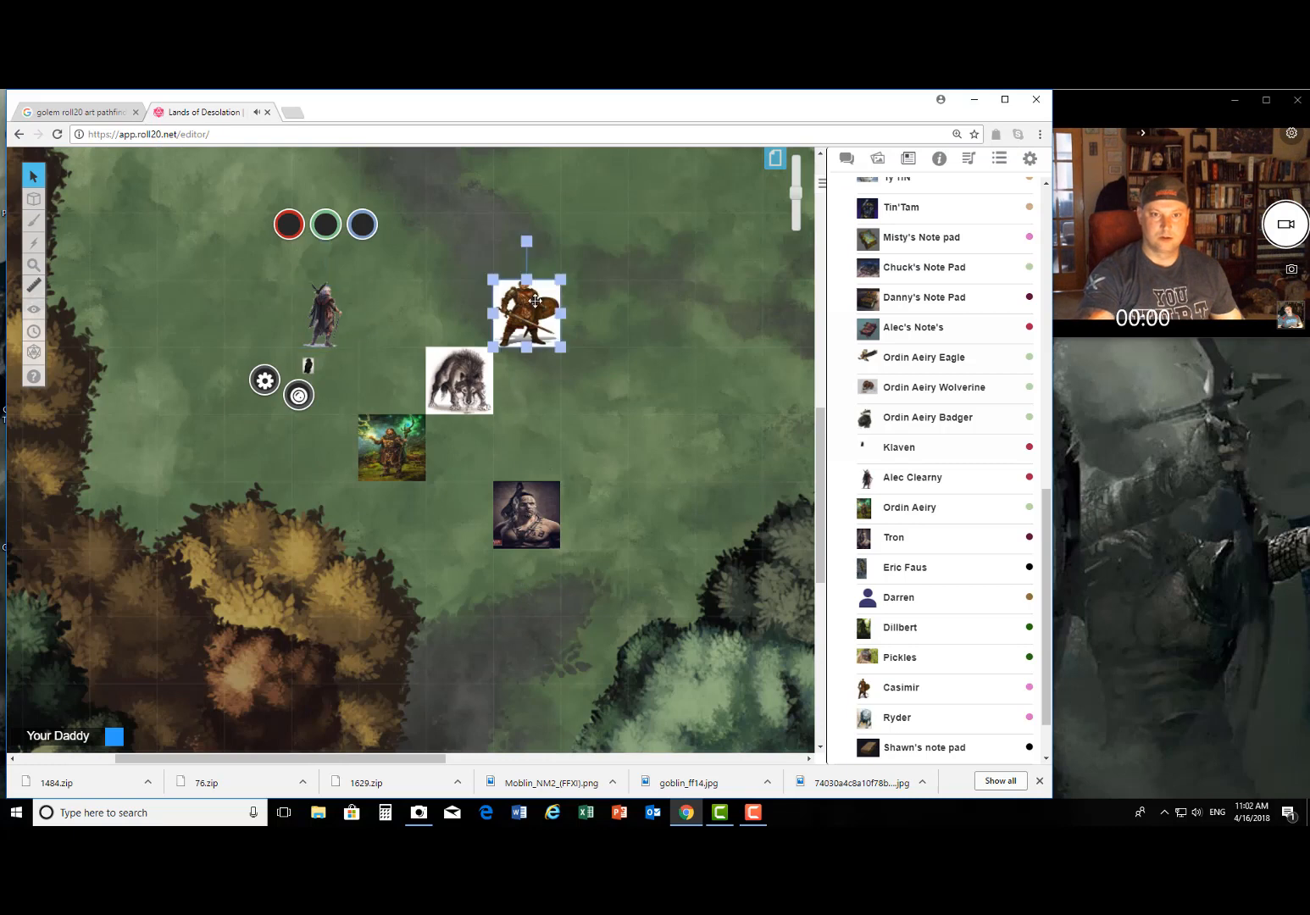
drag(376, 759, 494, 759)
scroll(407, 652, up, 5)
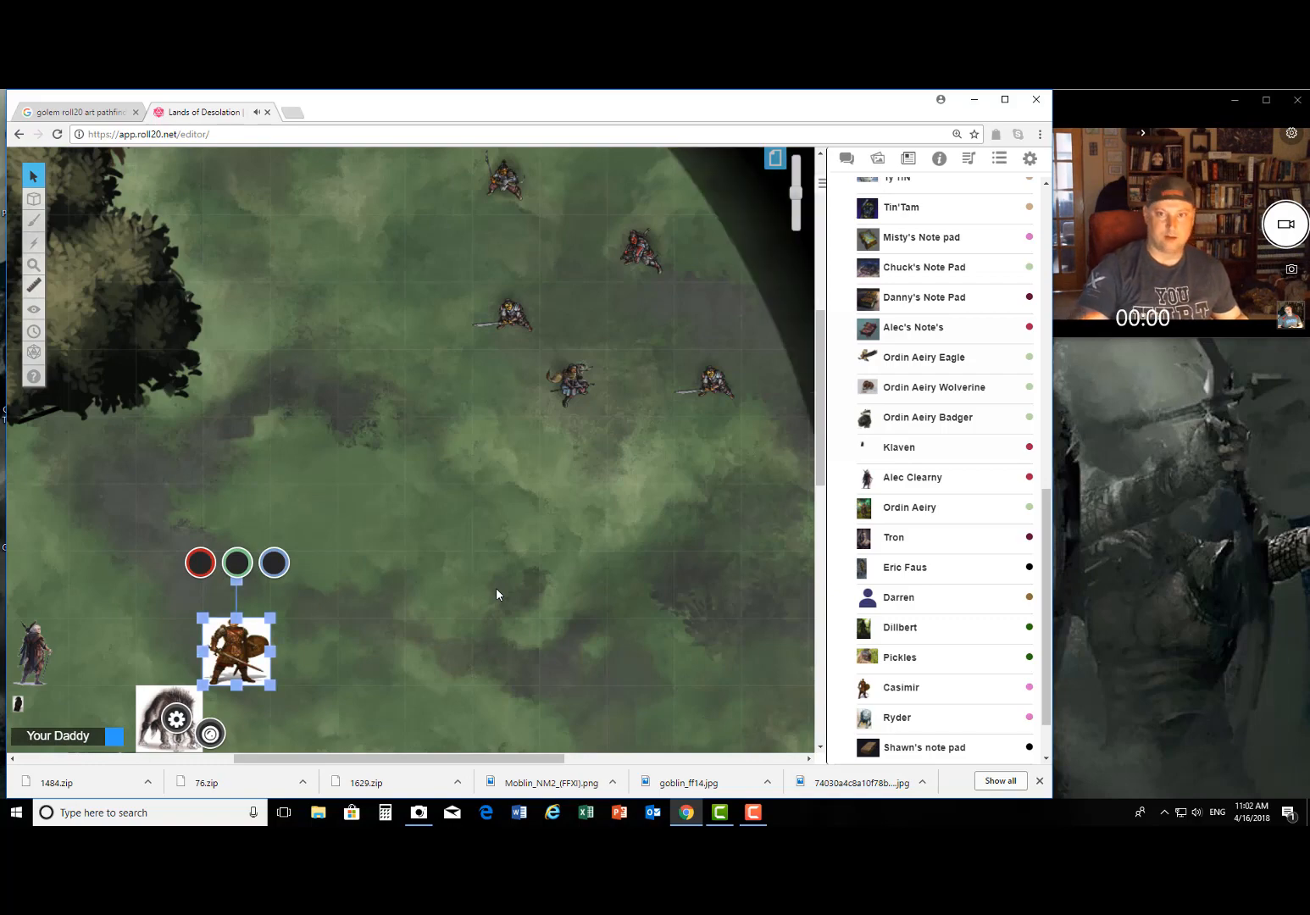
scroll(229, 608, down, 7)
scroll(277, 624, up, 6)
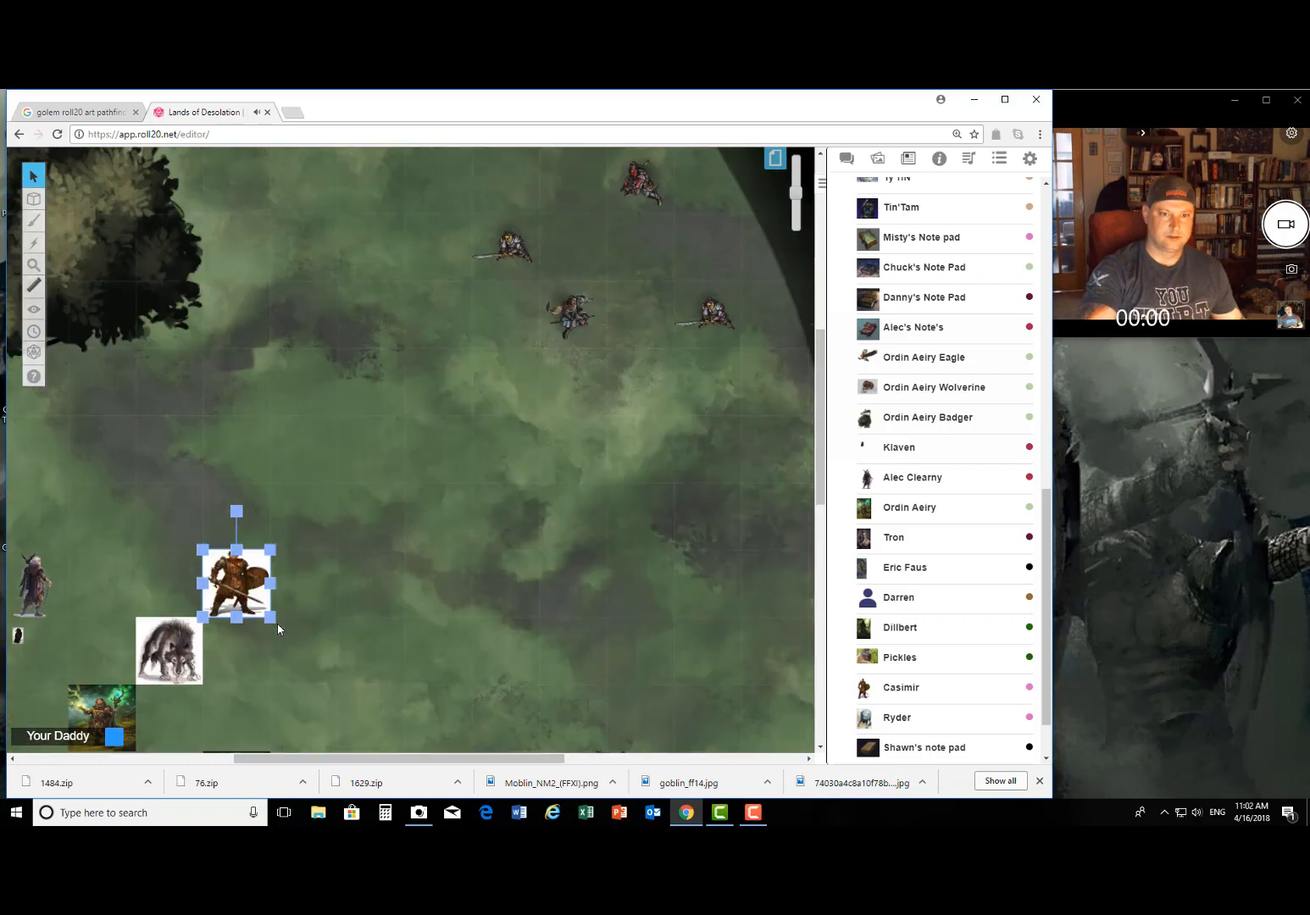
scroll(285, 615, down, 3)
scroll(292, 602, up, 3)
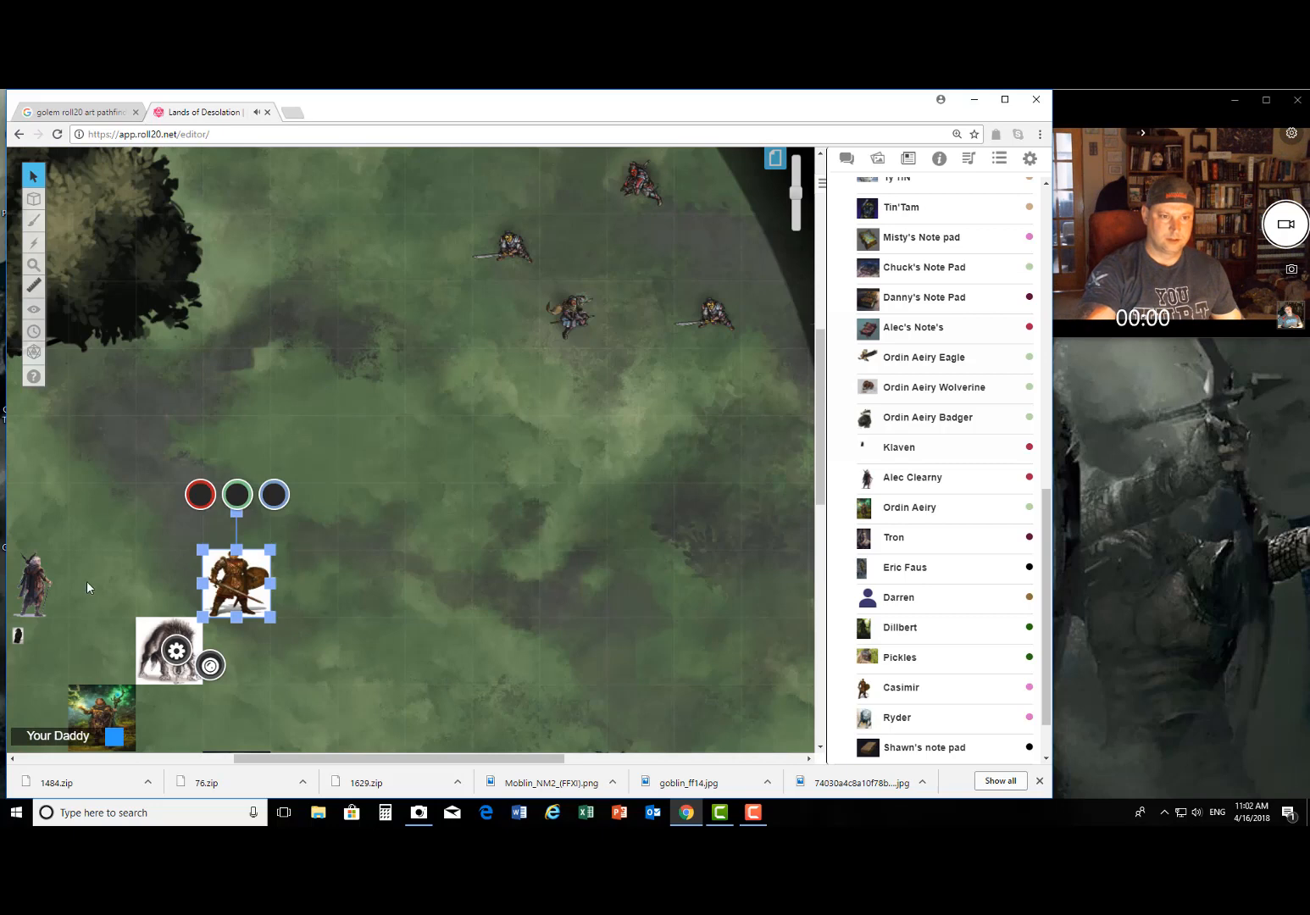
Step: Turn off All Players See Light for Alec Clearny's token and save the change
click(38, 576)
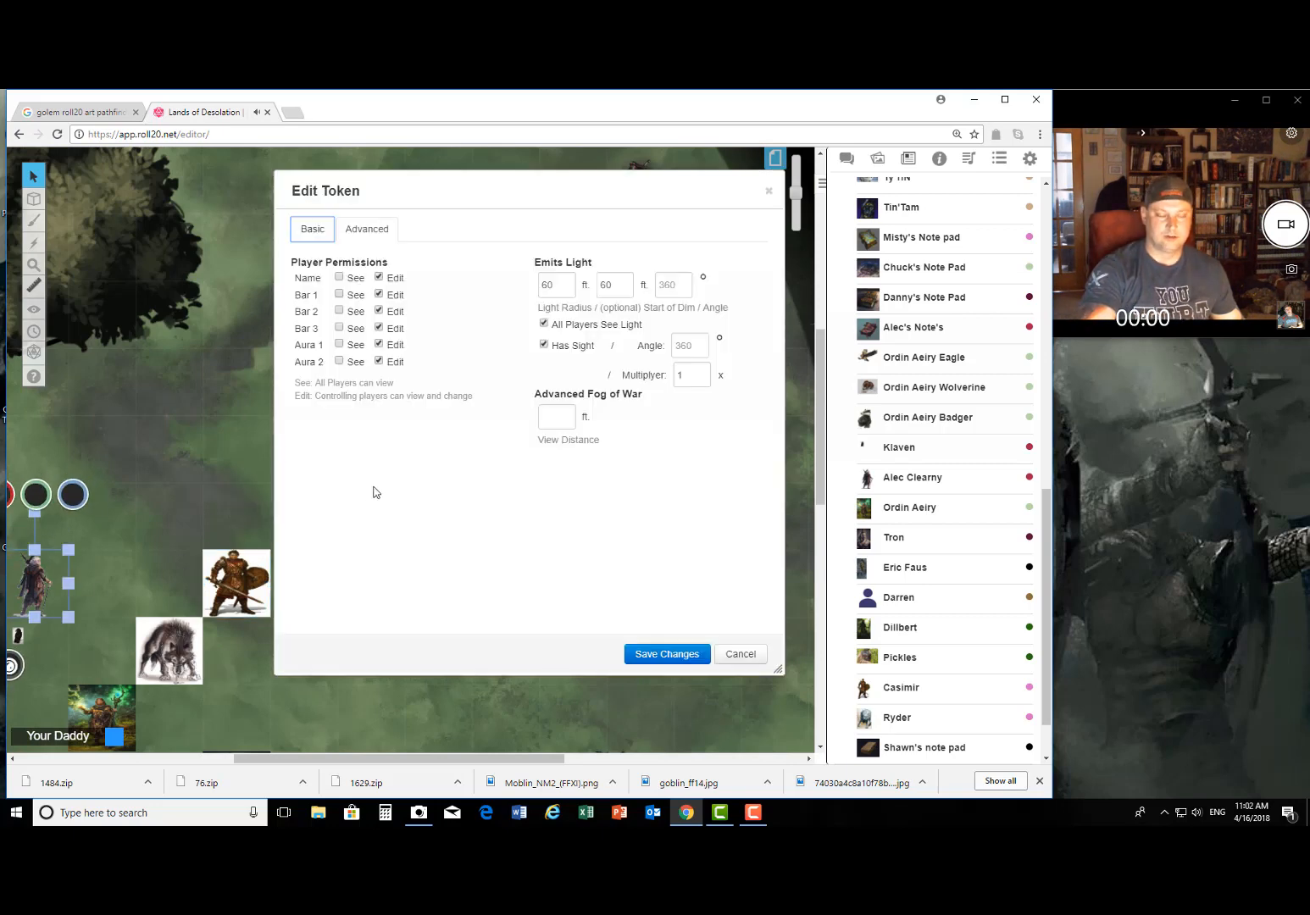
click(544, 324)
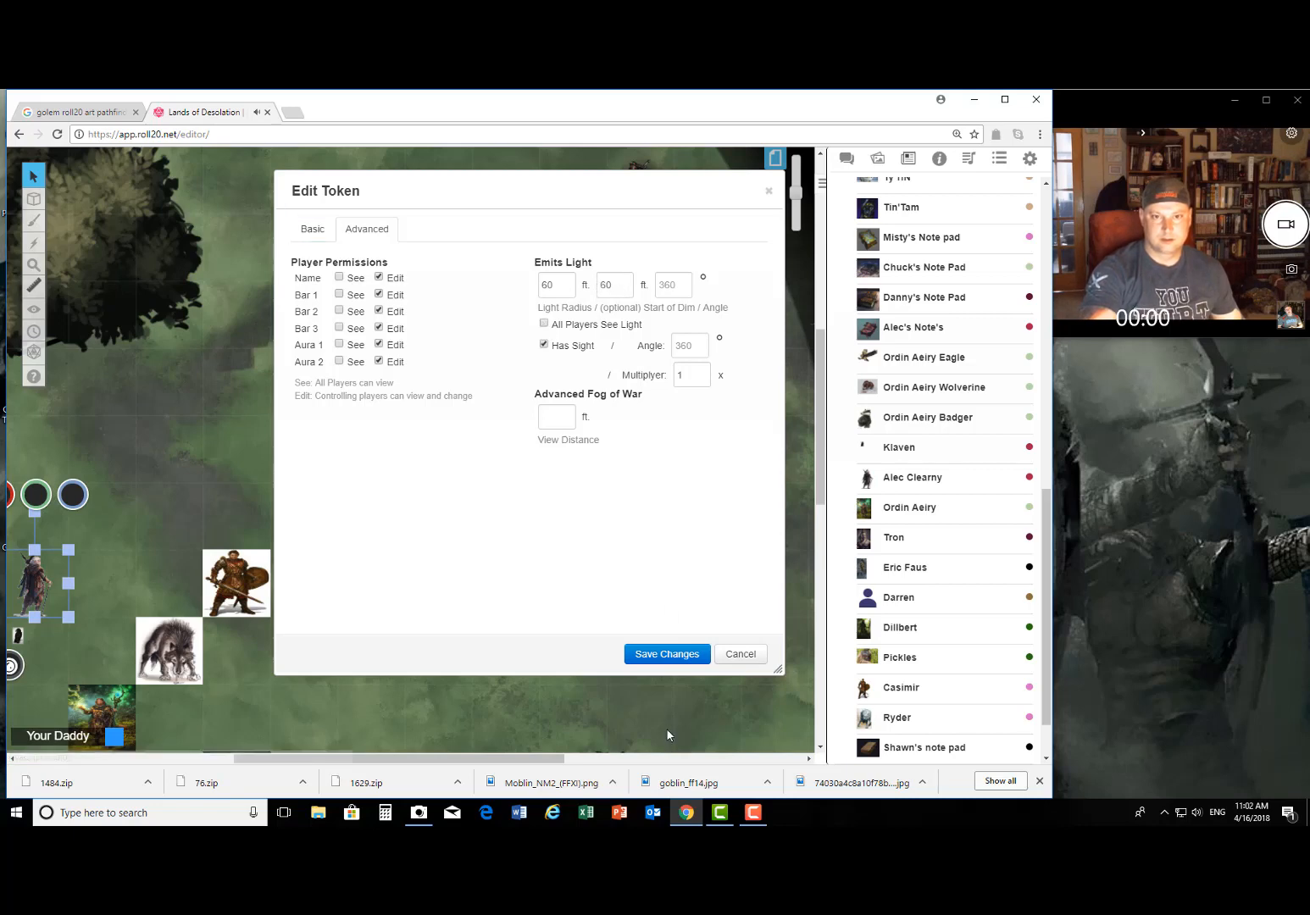
click(650, 657)
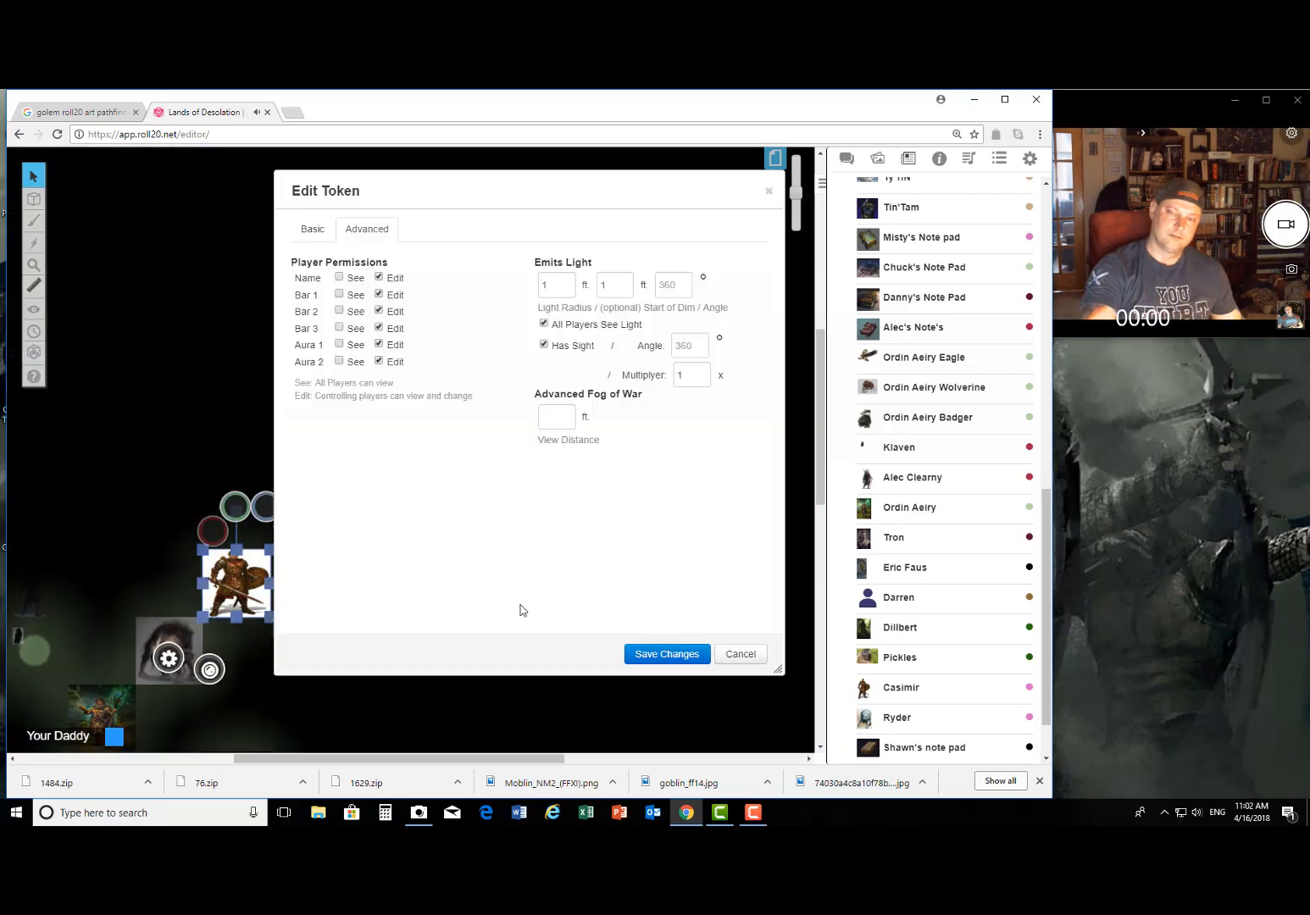
Step: Check the shield-bearing warrior's light settings without changing them, and preview the map from that token's line of sight
click(739, 655)
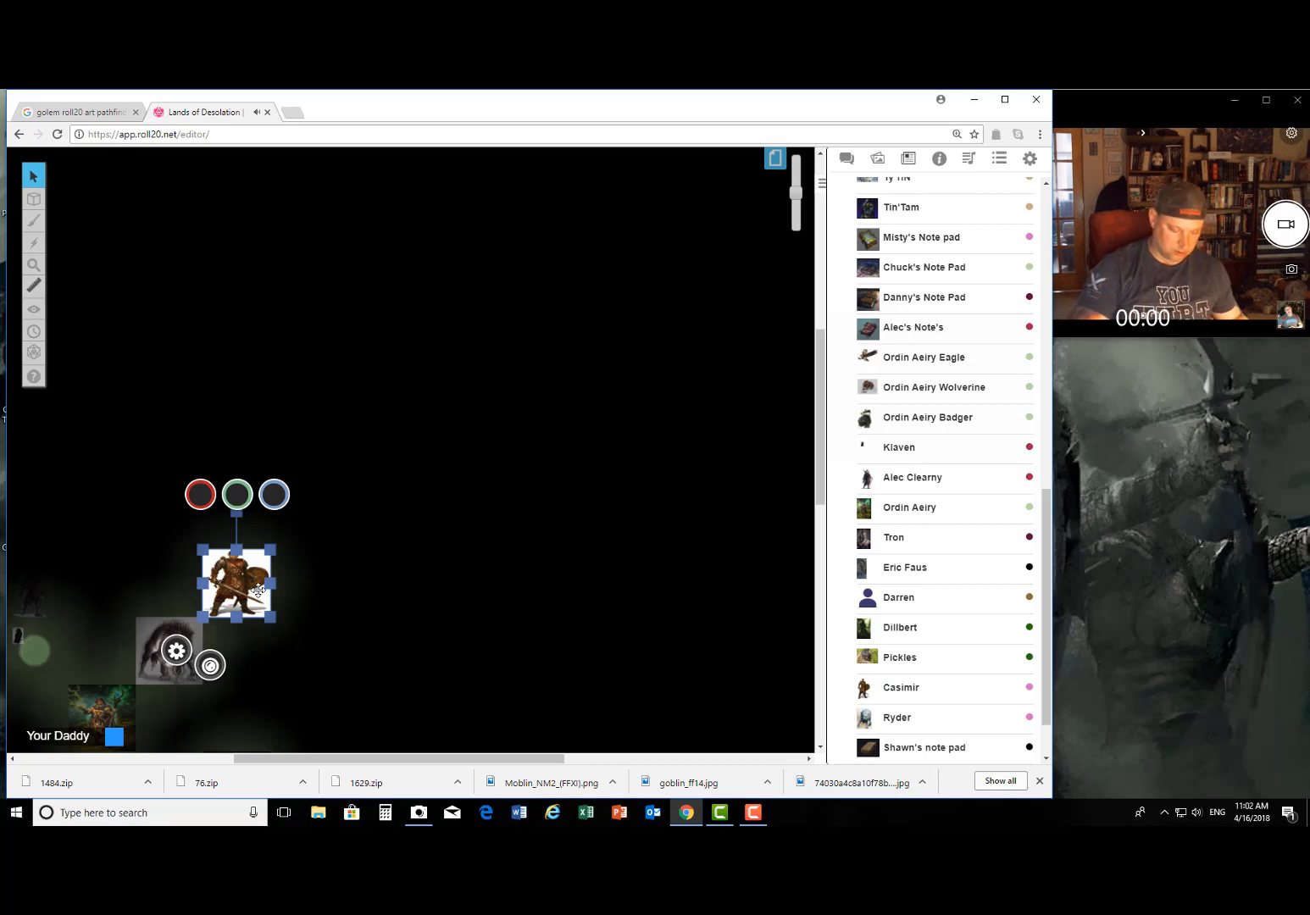
scroll(358, 539, down, 4)
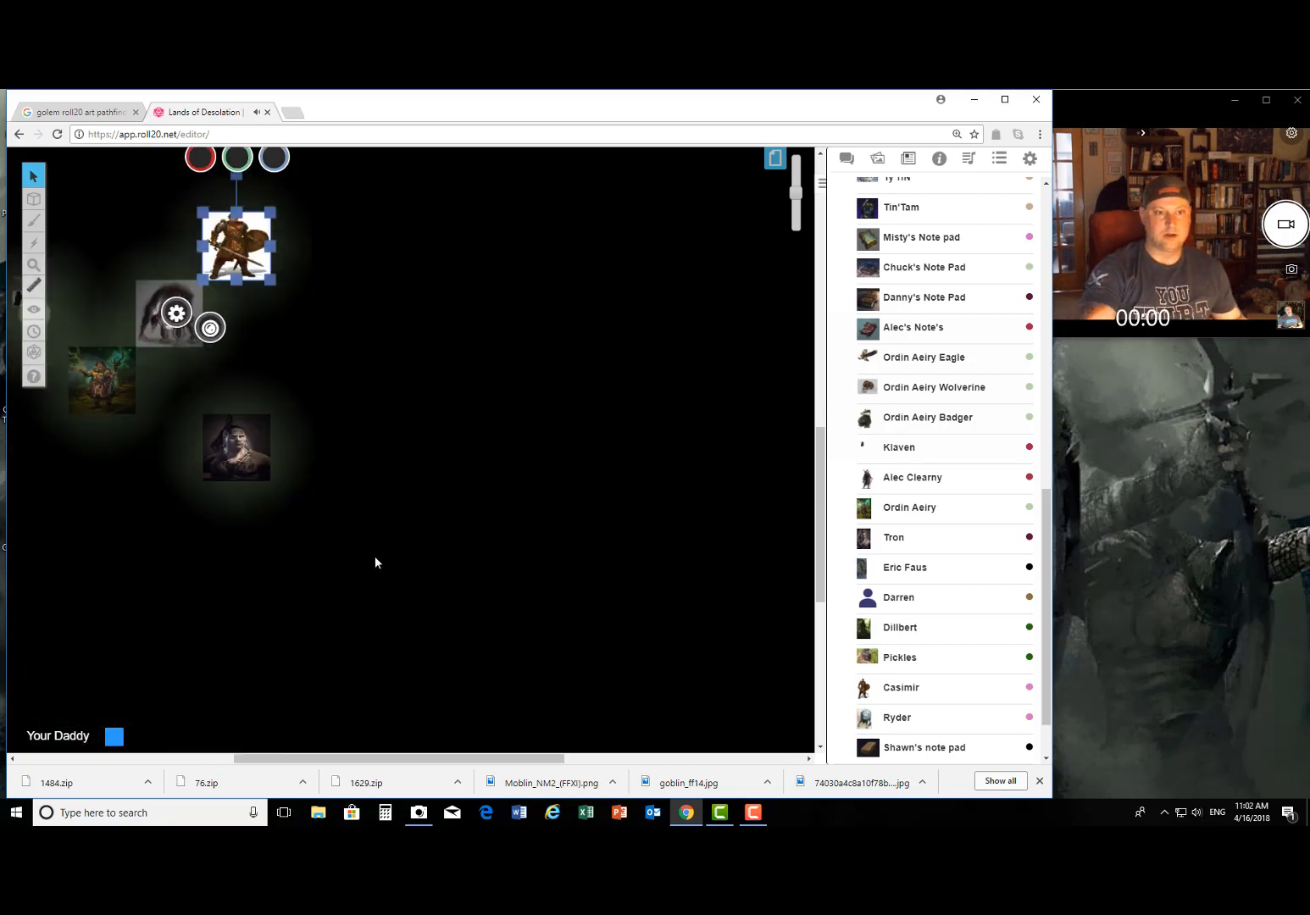
scroll(374, 562, up, 2)
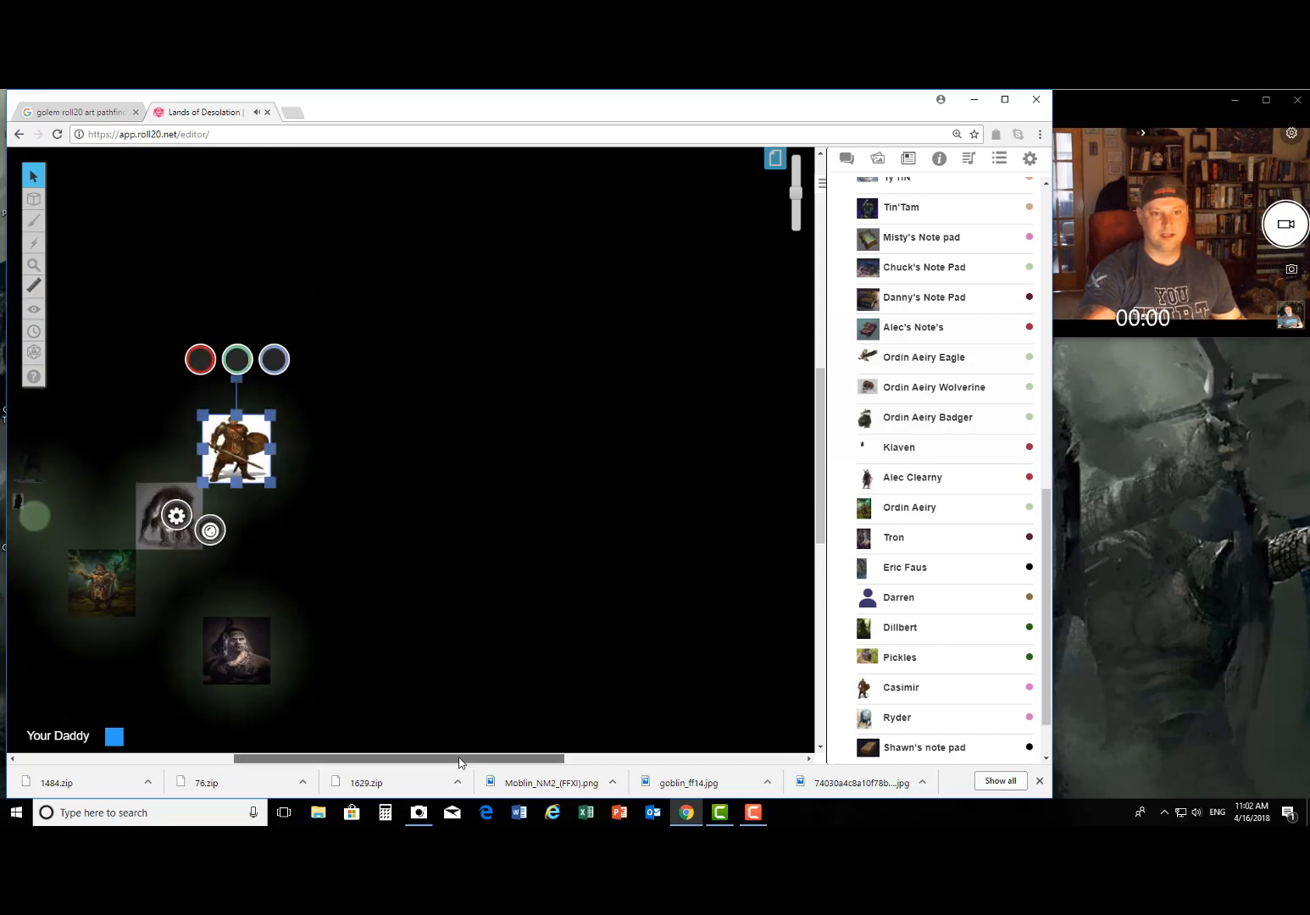
drag(462, 759, 385, 763)
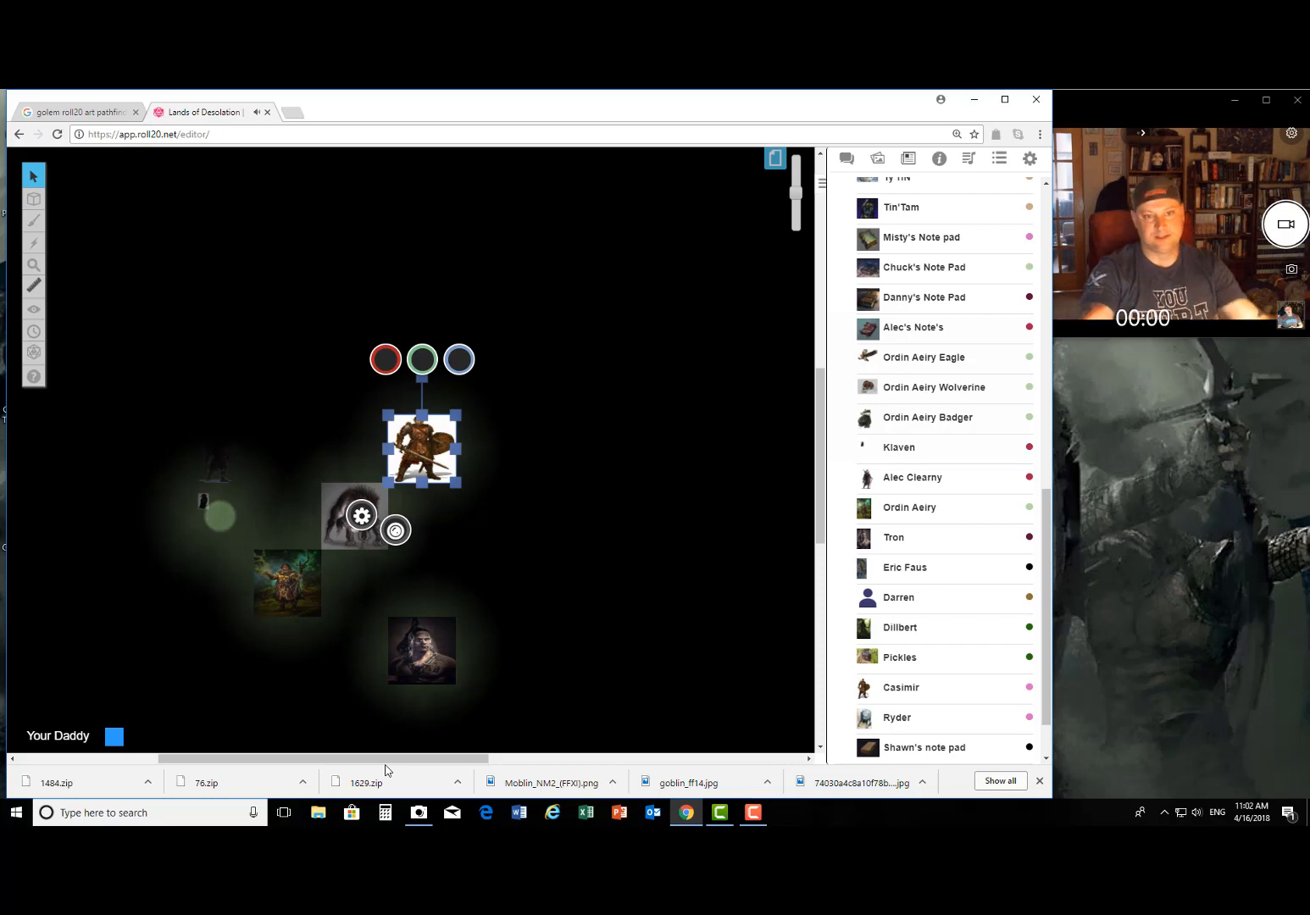
click(570, 489)
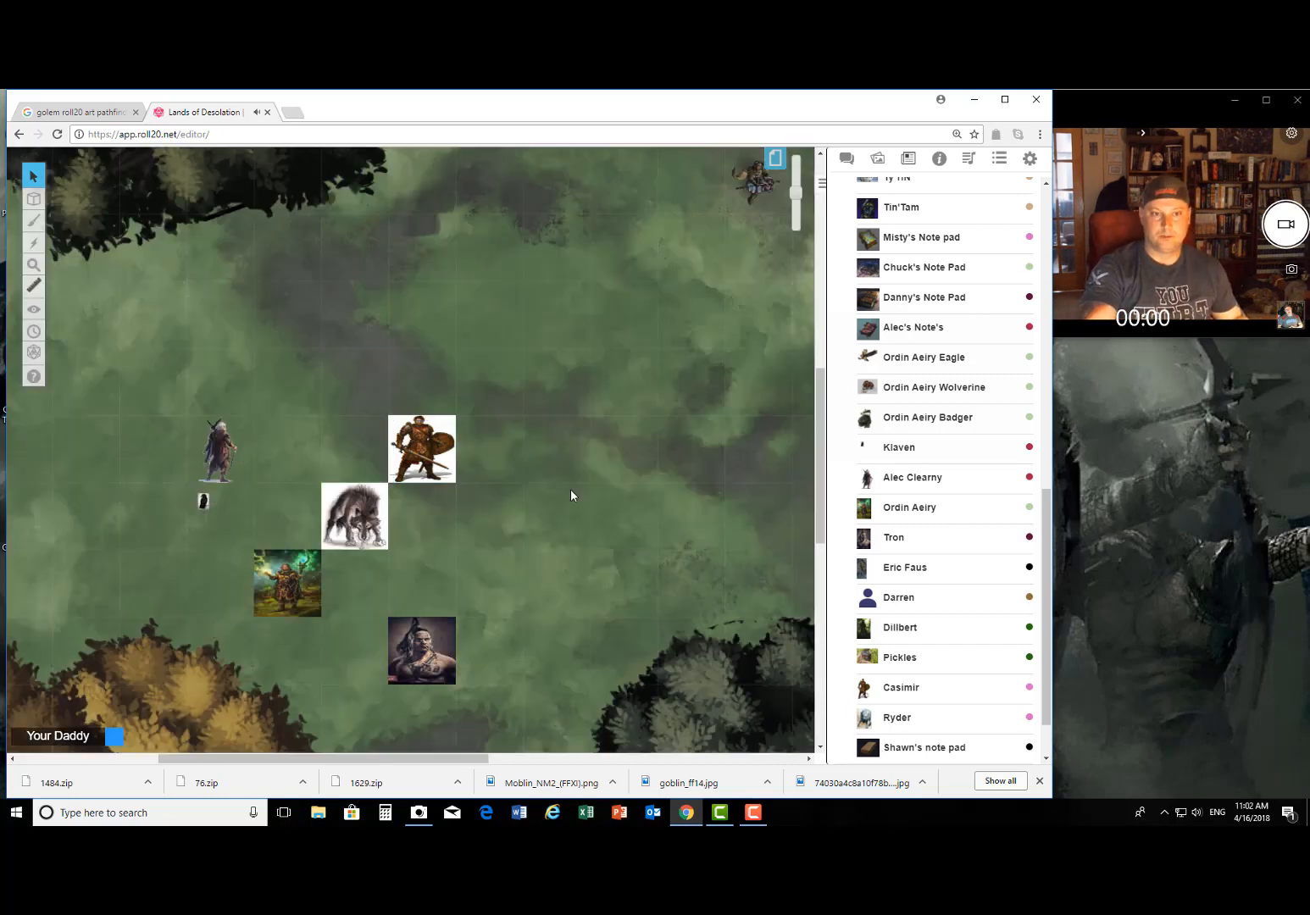
Step: Set the shield-bearing warrior's token to emit light with radius 40 ft and dim start 20 ft, and save
click(426, 456)
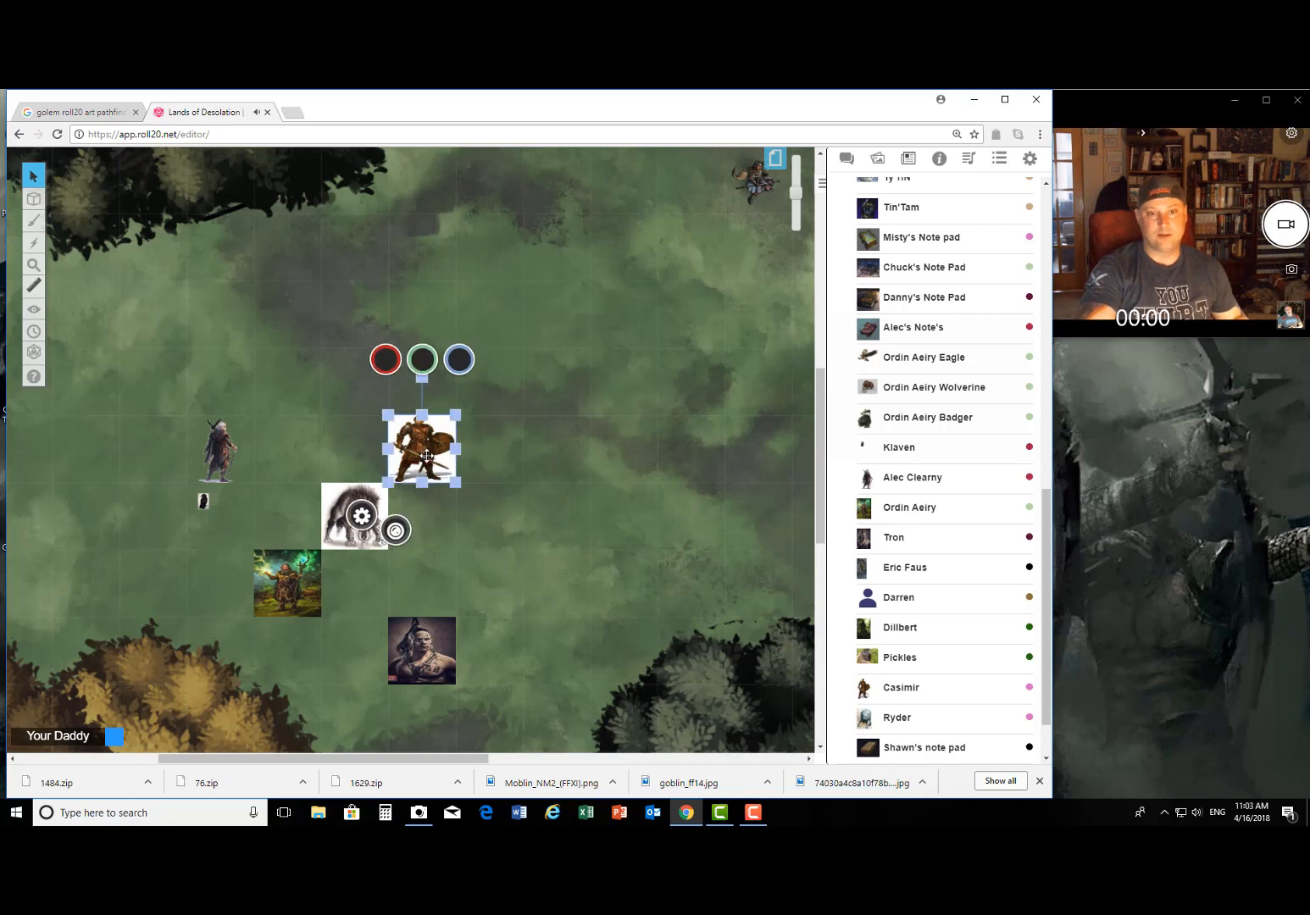
double_click(426, 456)
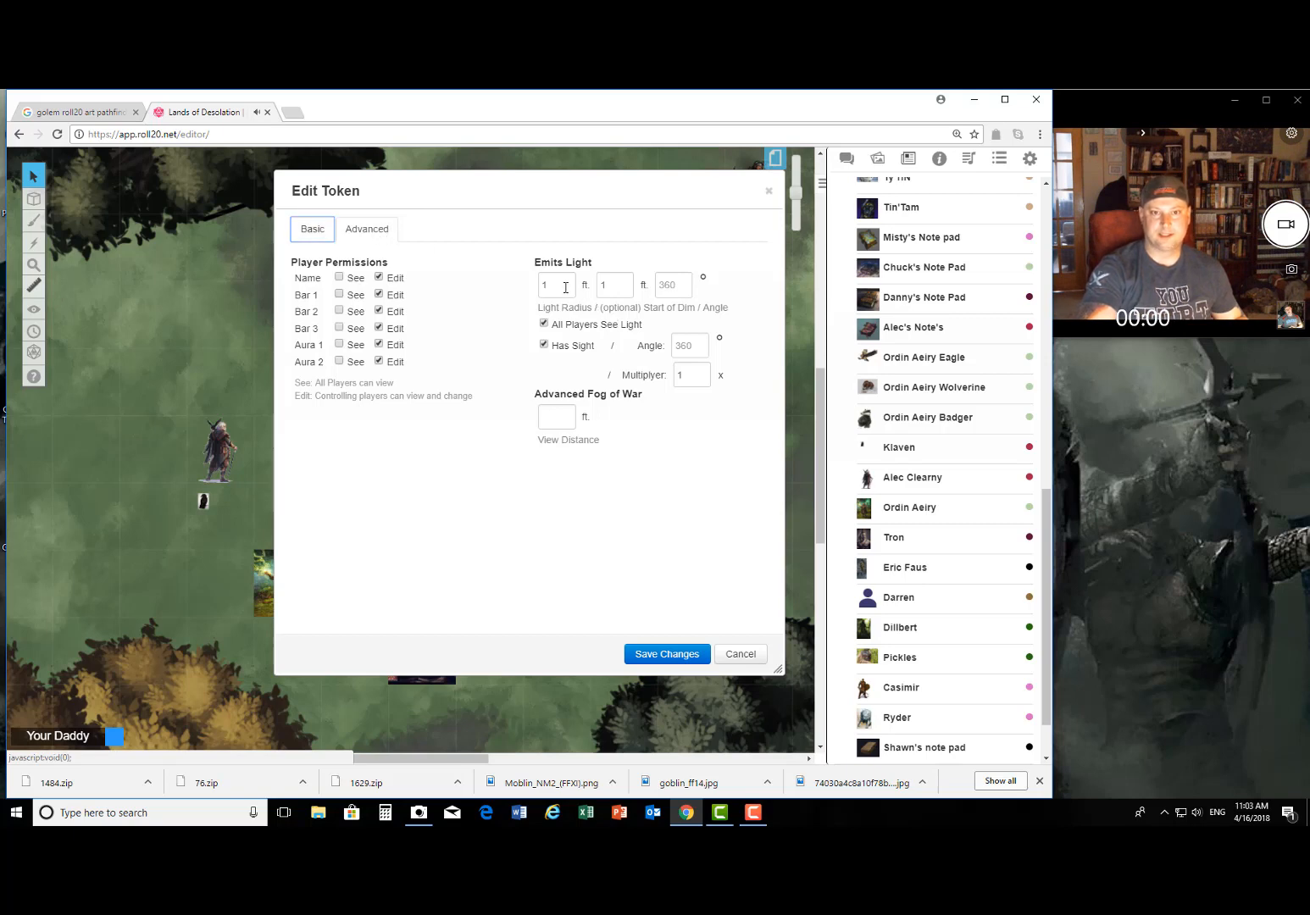
drag(567, 286, 527, 280)
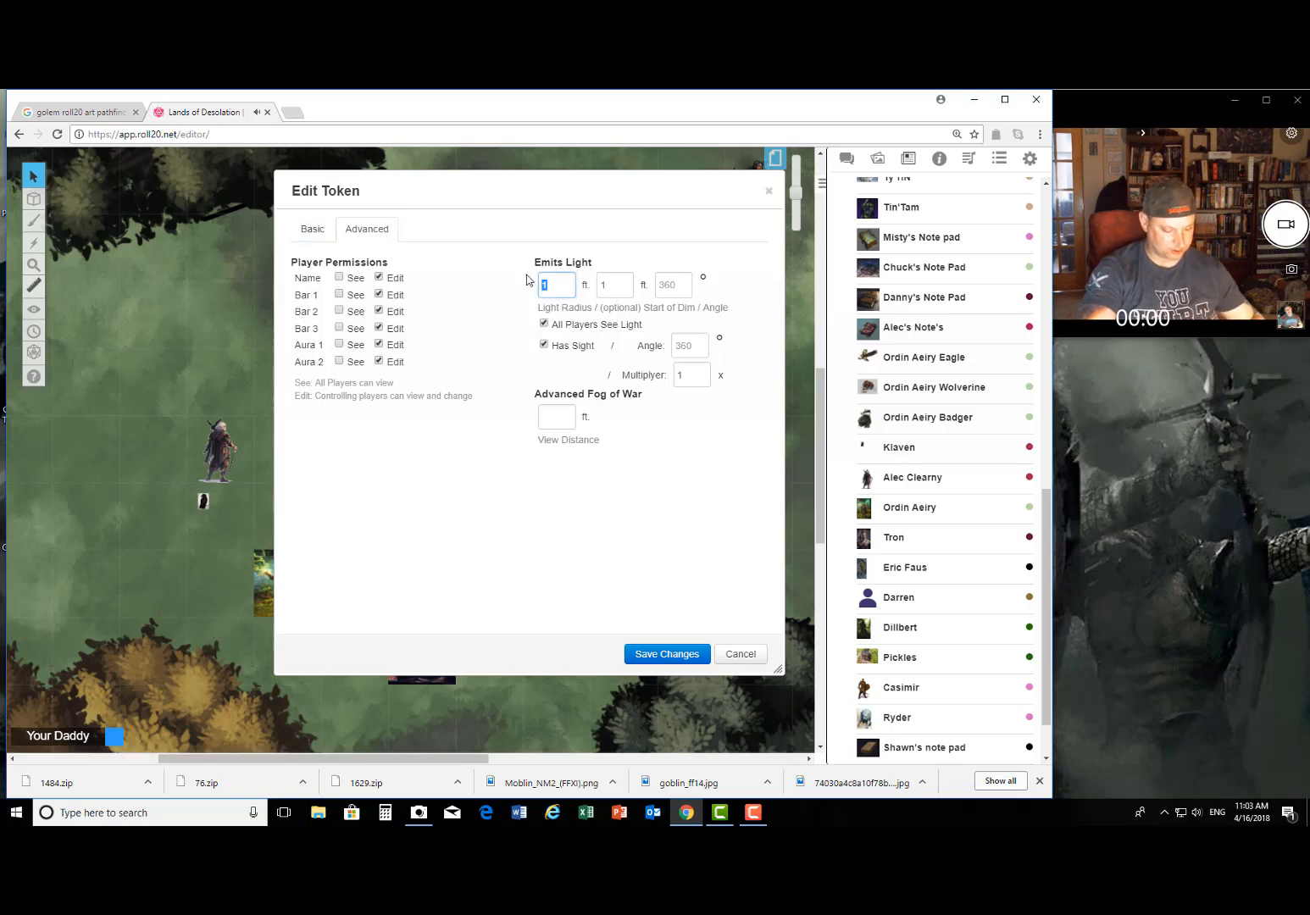
text(40)
key(Tab)
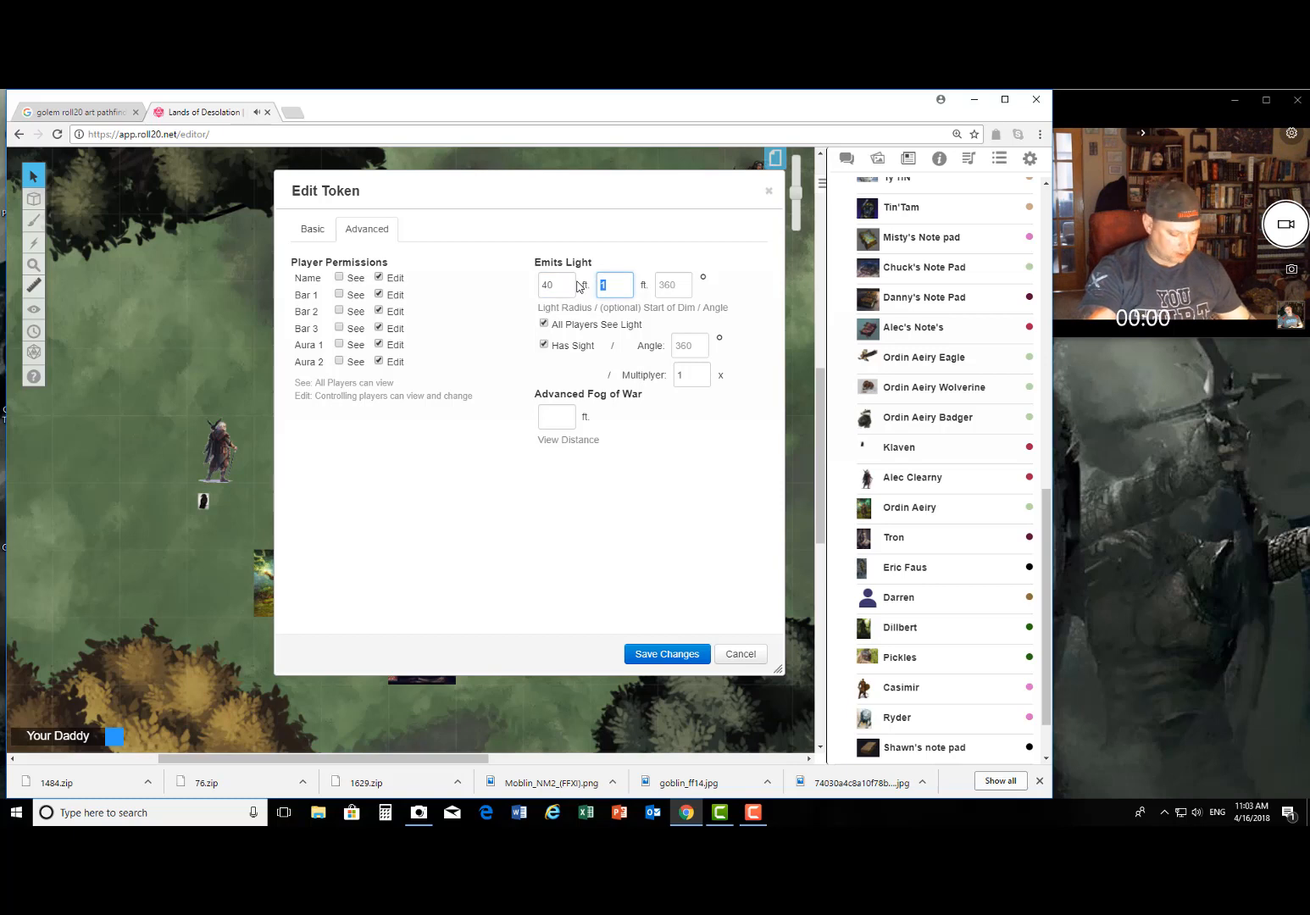
text(20)
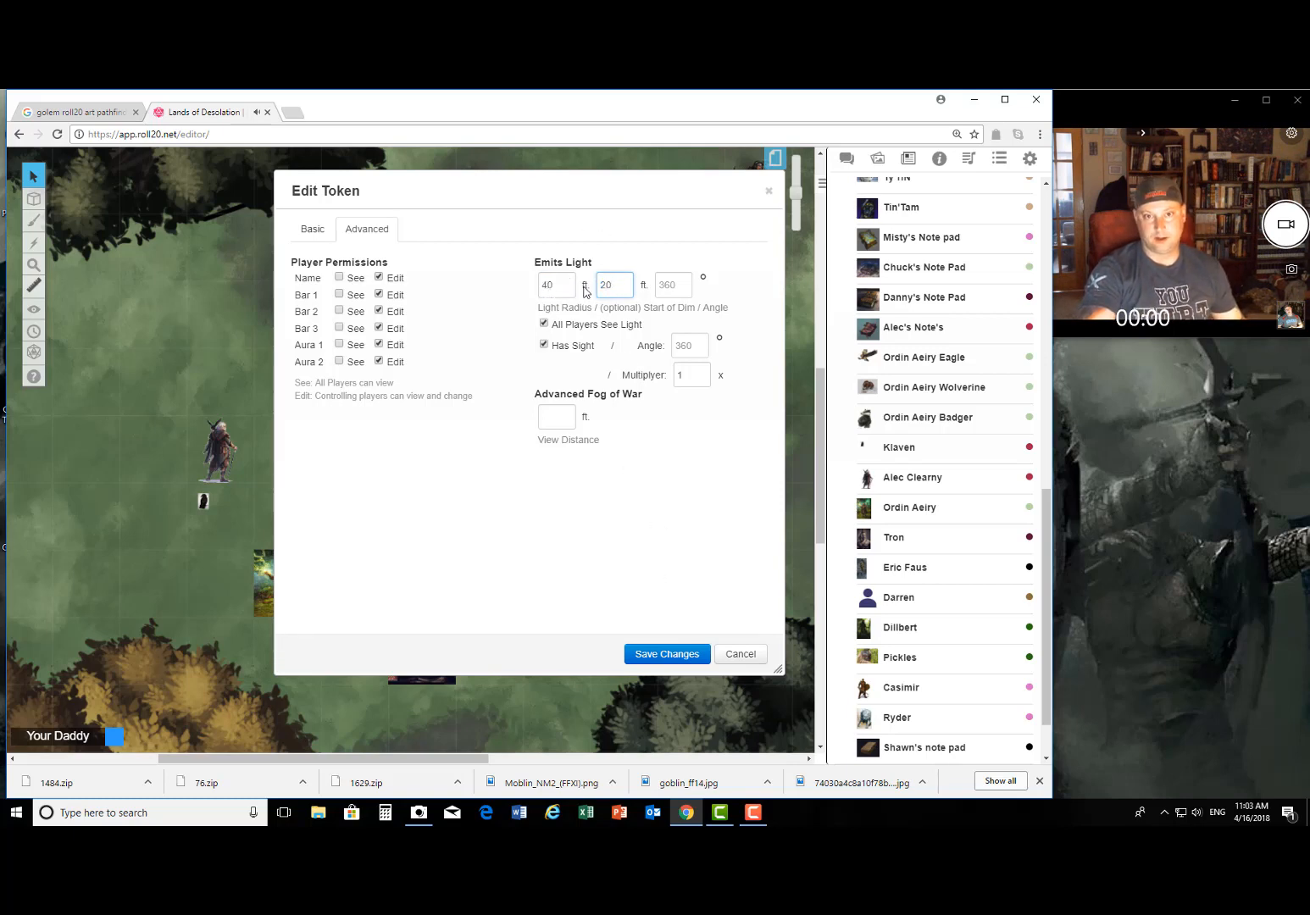
click(667, 656)
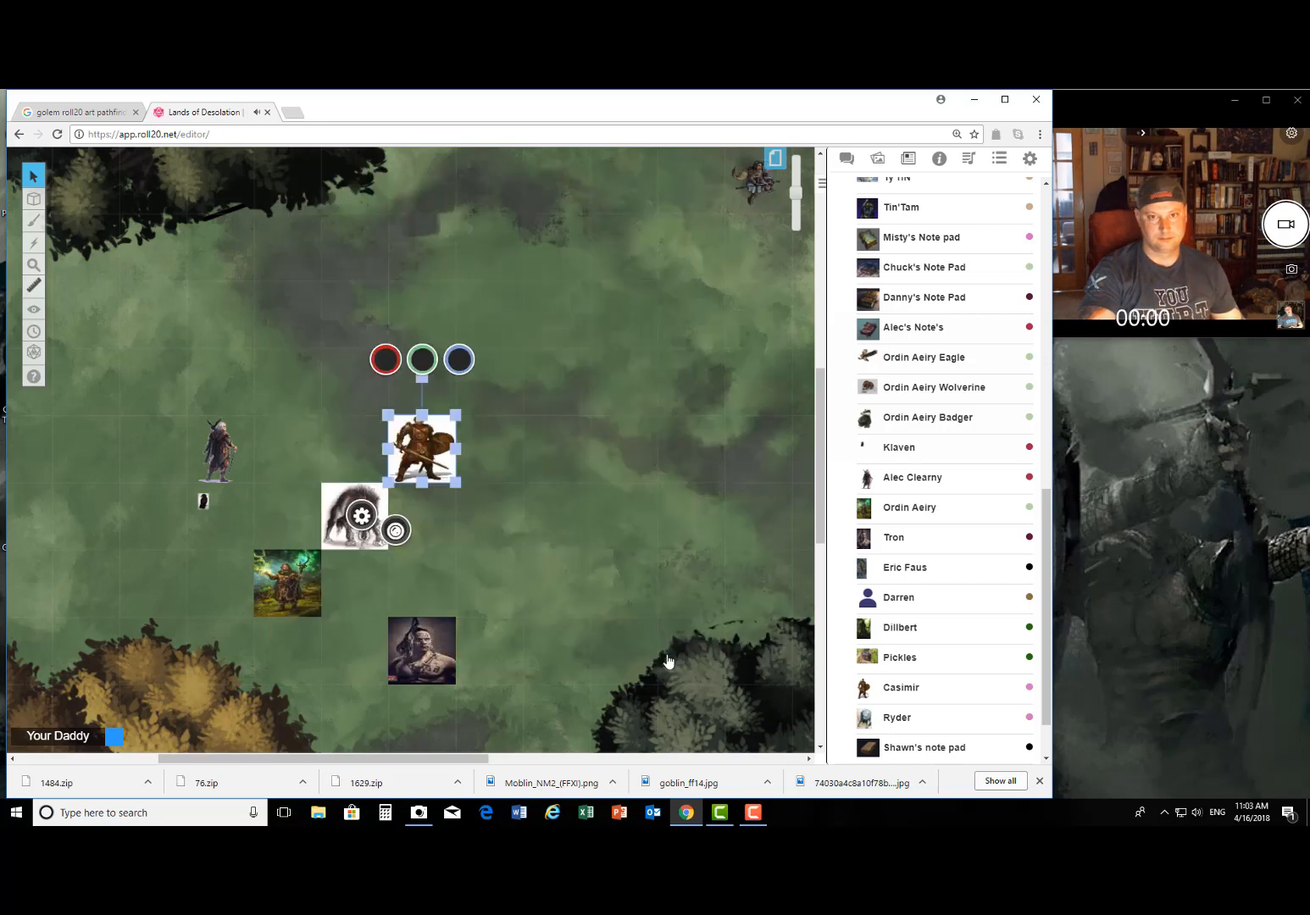
Step: Set Ordin Aeiry's token to emit light with radius 40 ft and dim start 20 ft, and save
click(365, 573)
click(287, 573)
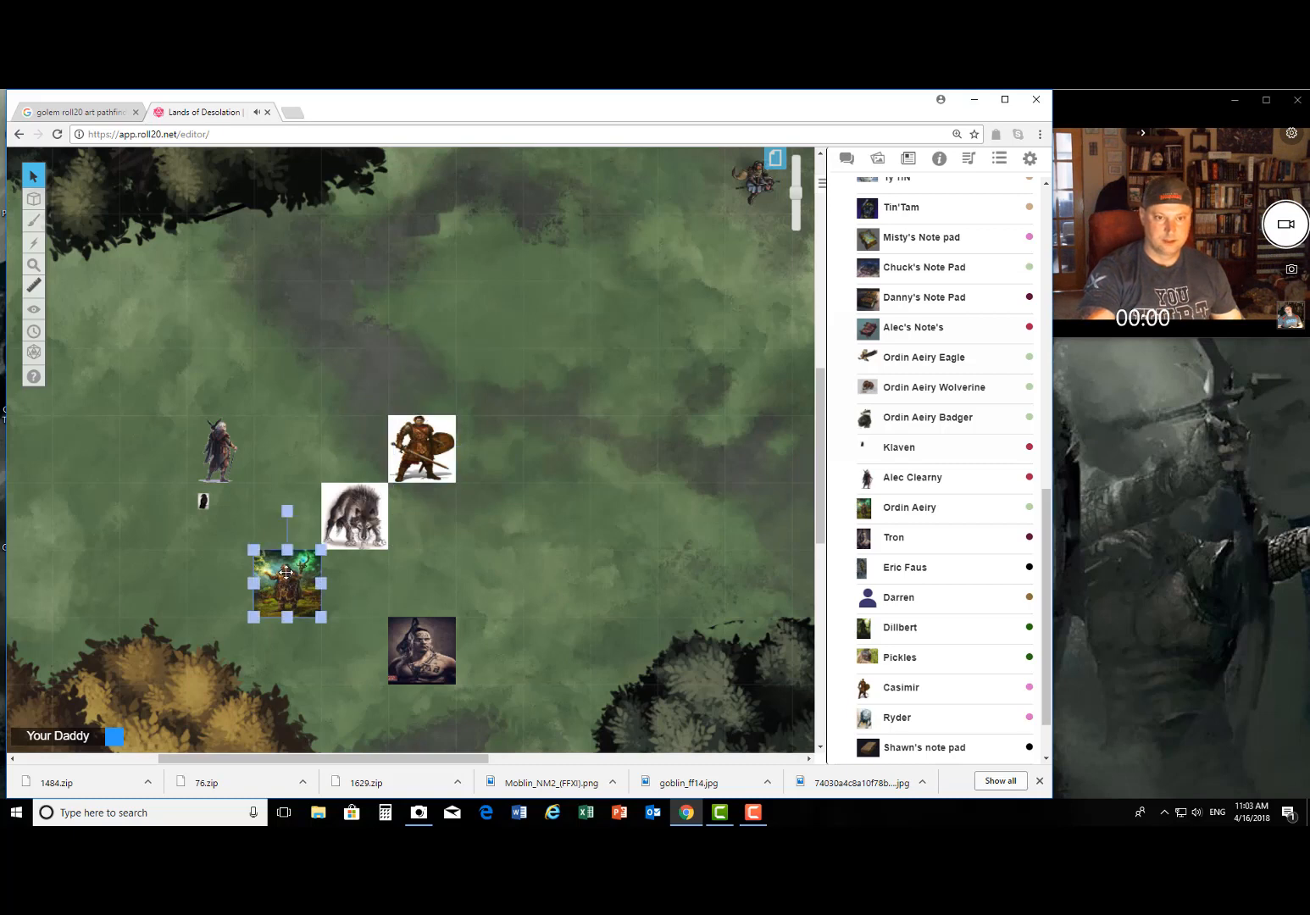
double_click(287, 573)
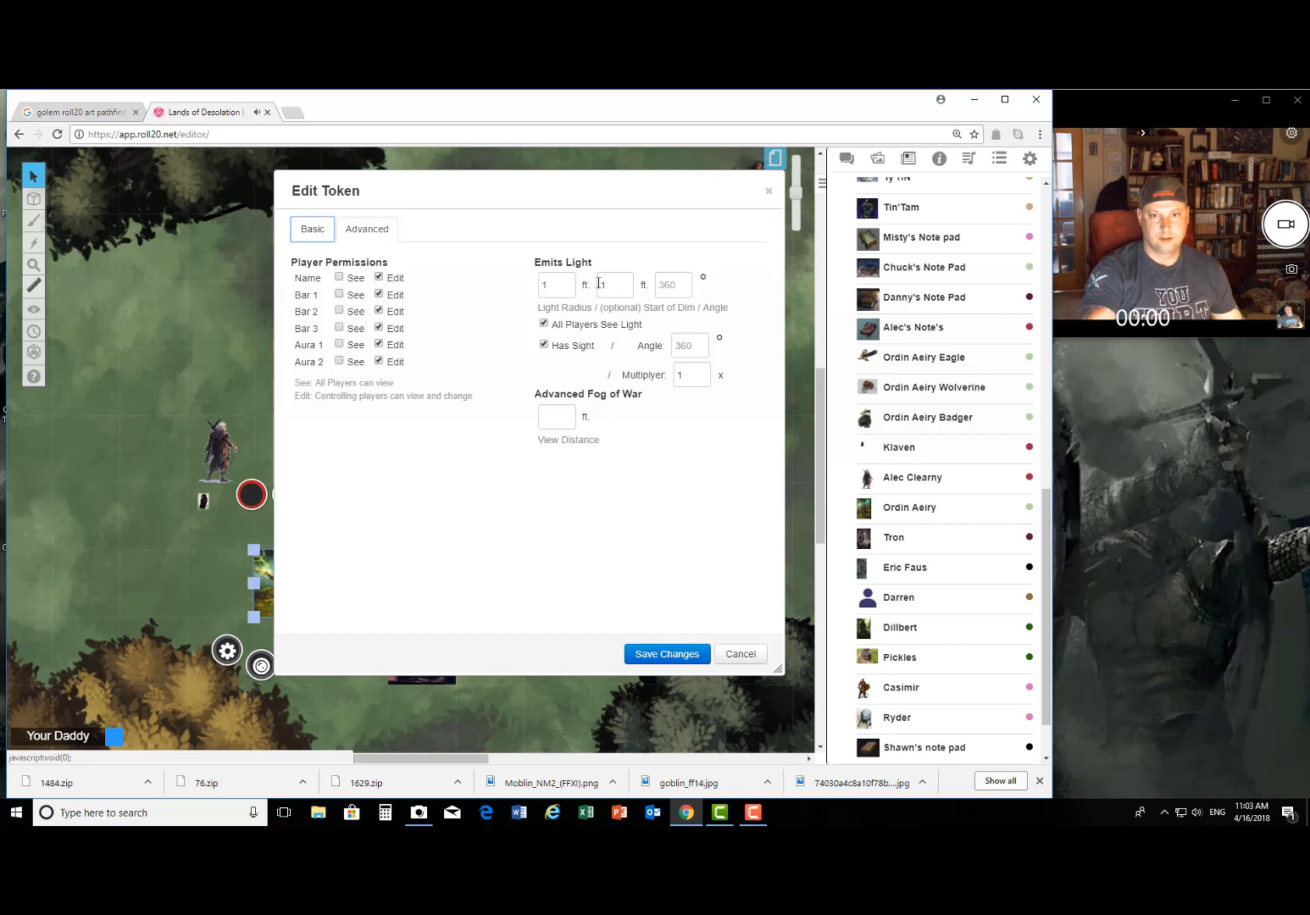
drag(564, 282, 534, 288)
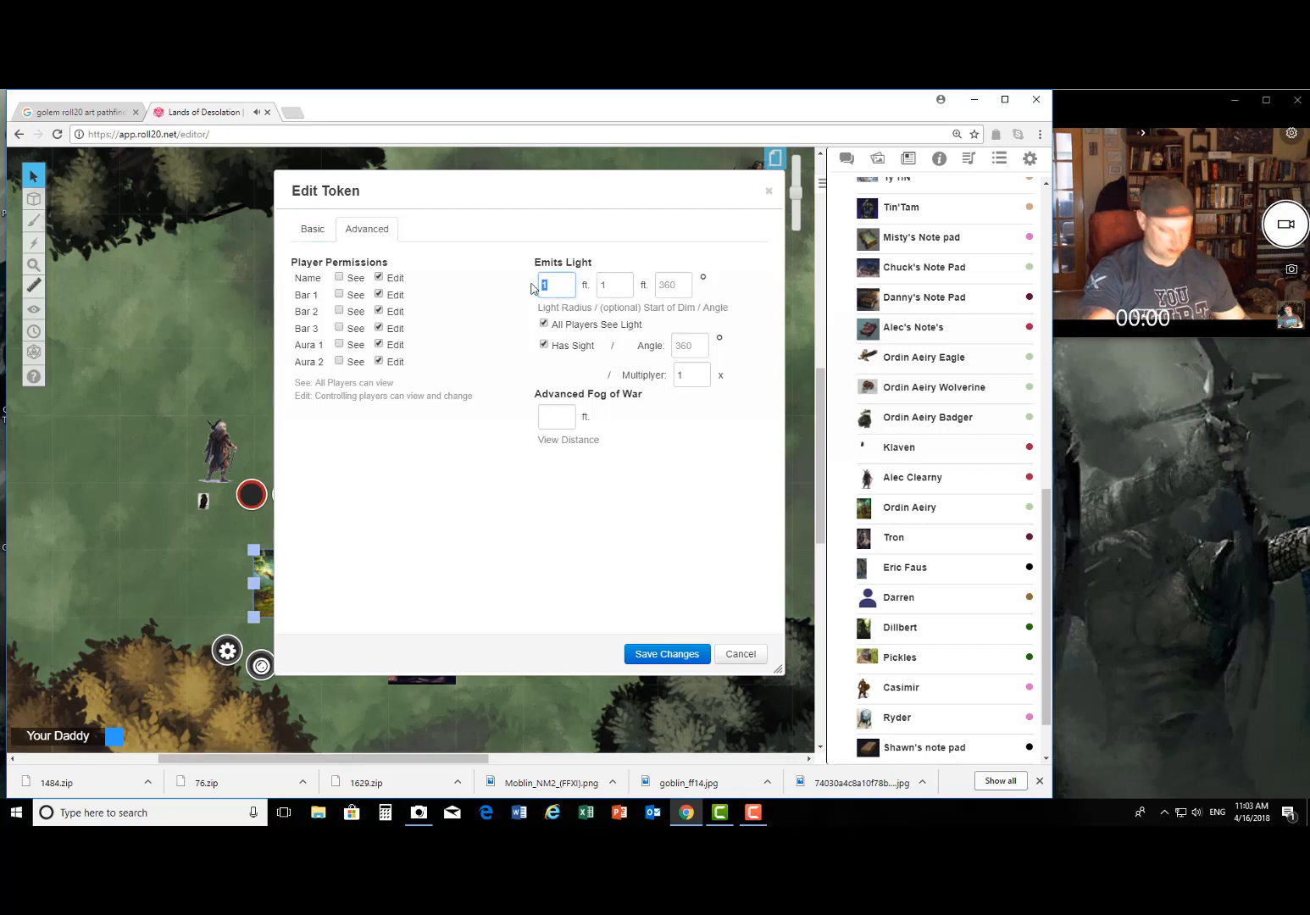
text(40)
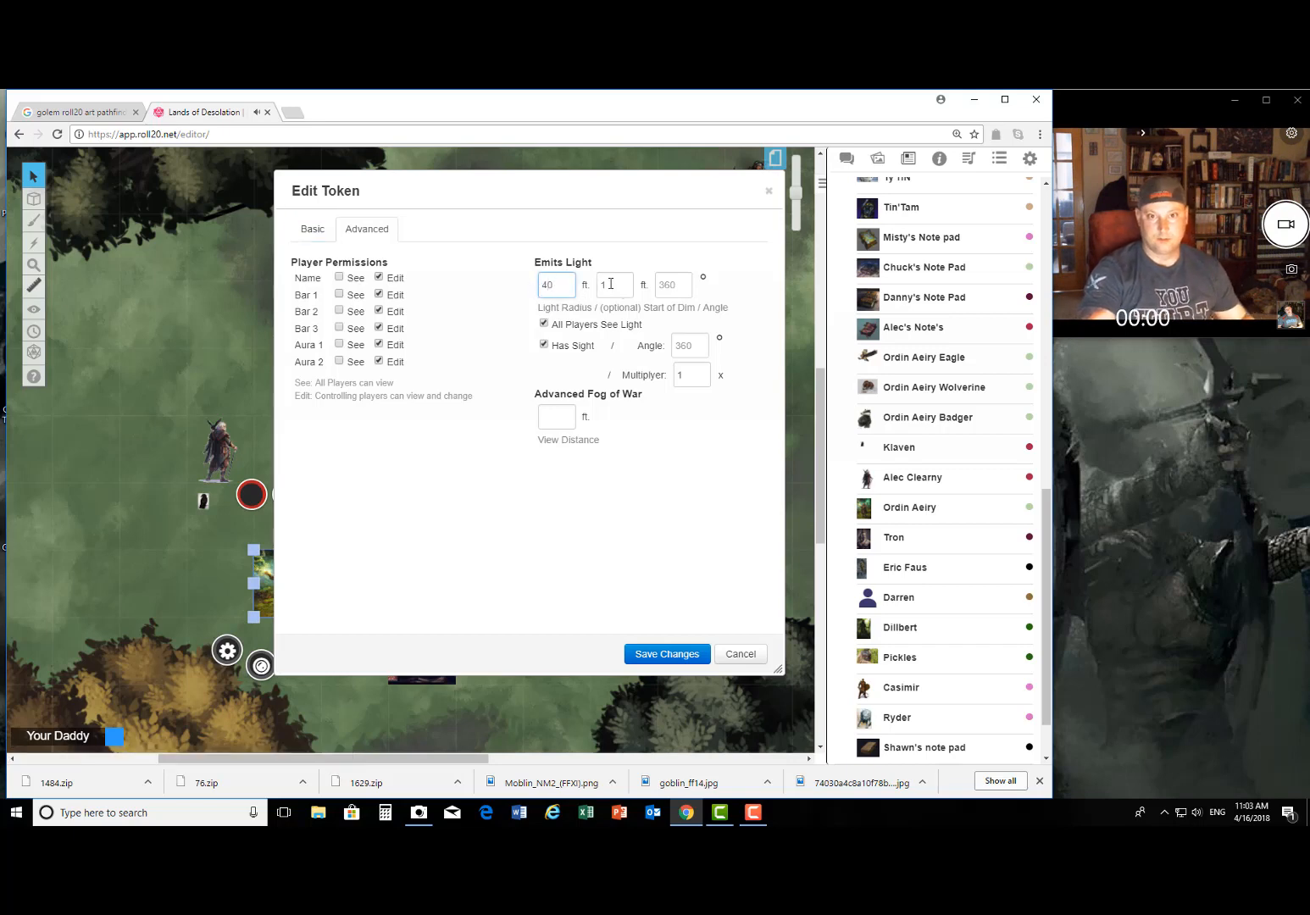
key(Tab)
text(20)
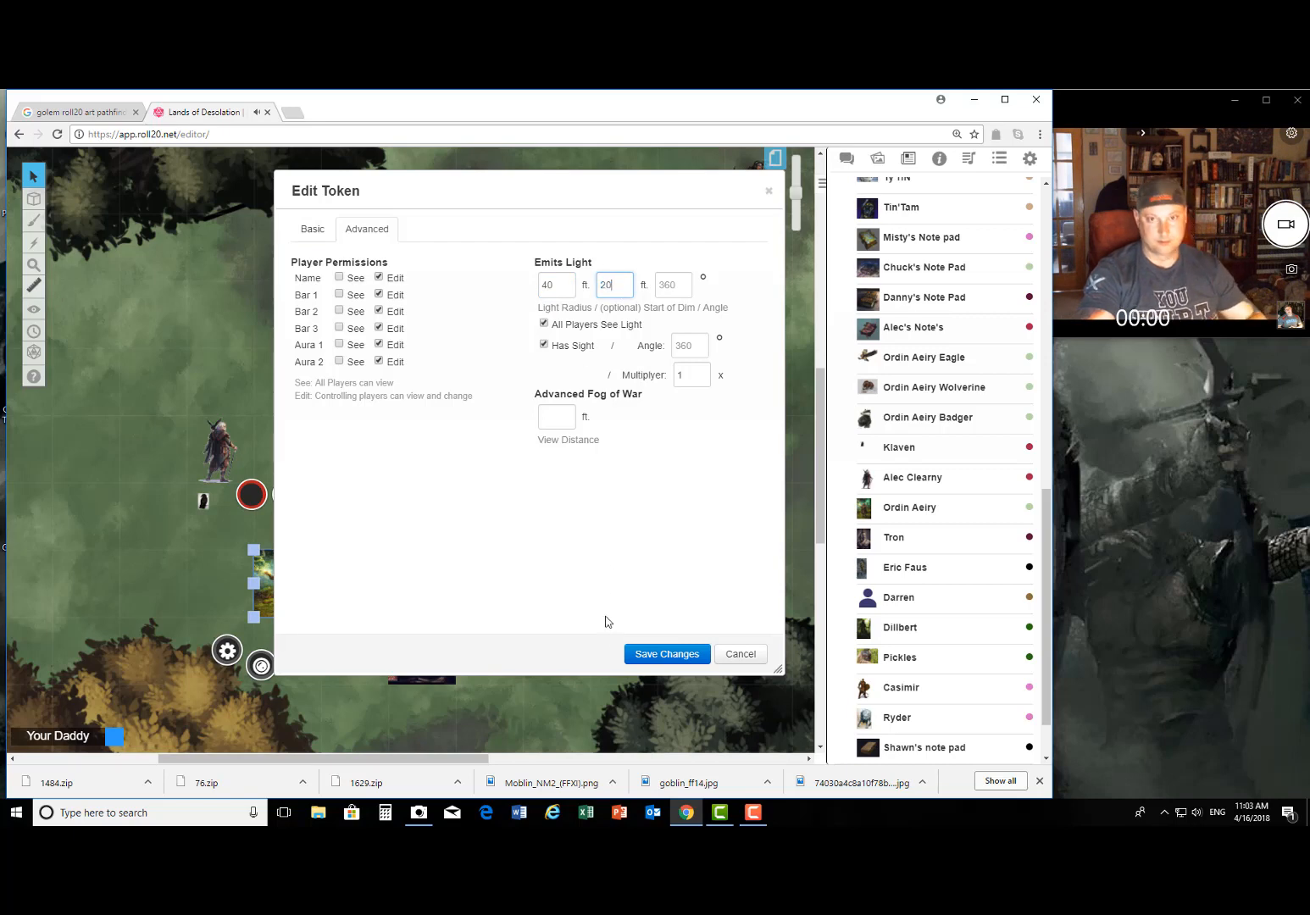
click(648, 657)
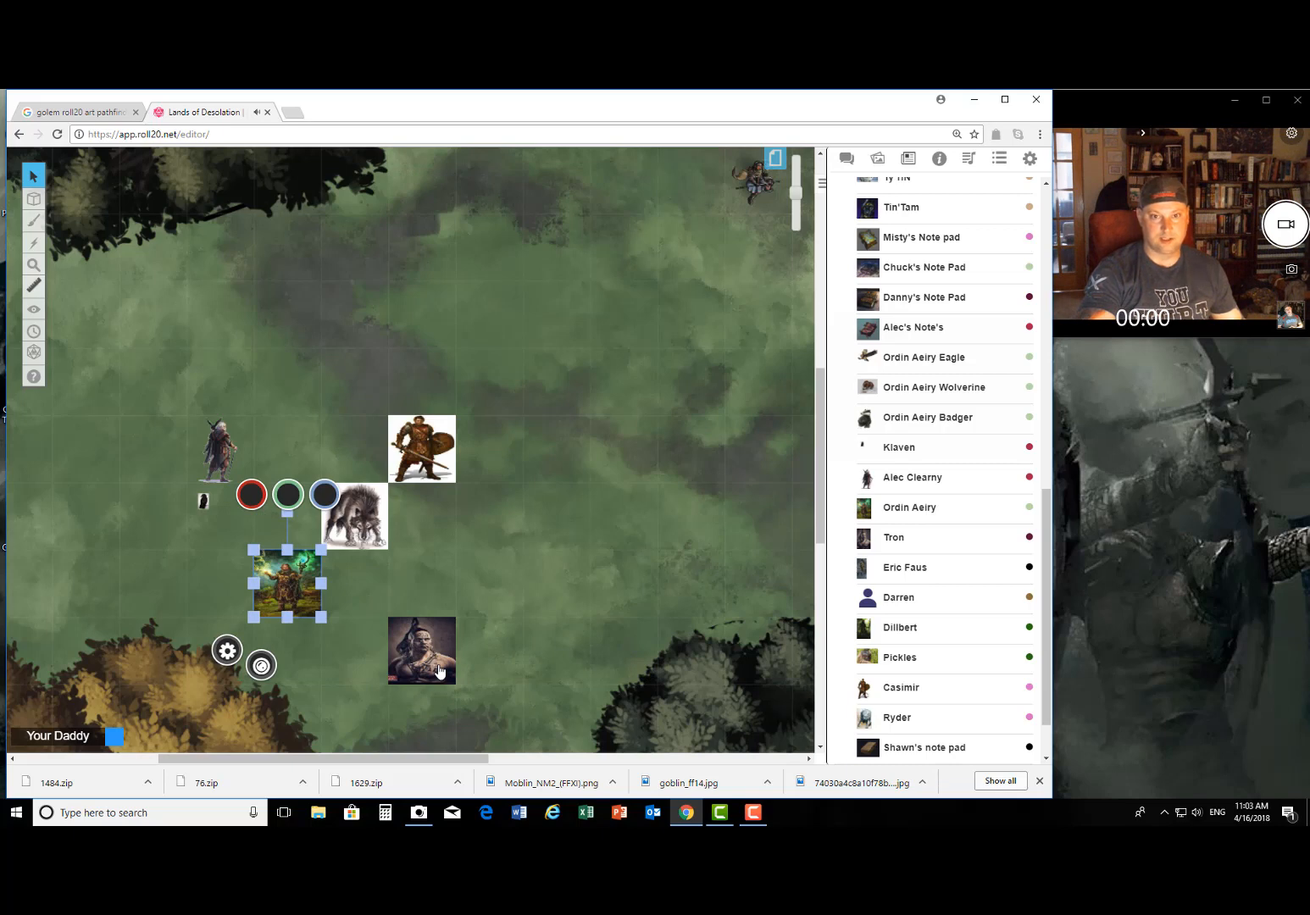
Step: Check Alec Clearny's token light settings without changing them, and preview the shield-bearing warrior's line of sight toward the hobgoblins
double_click(231, 443)
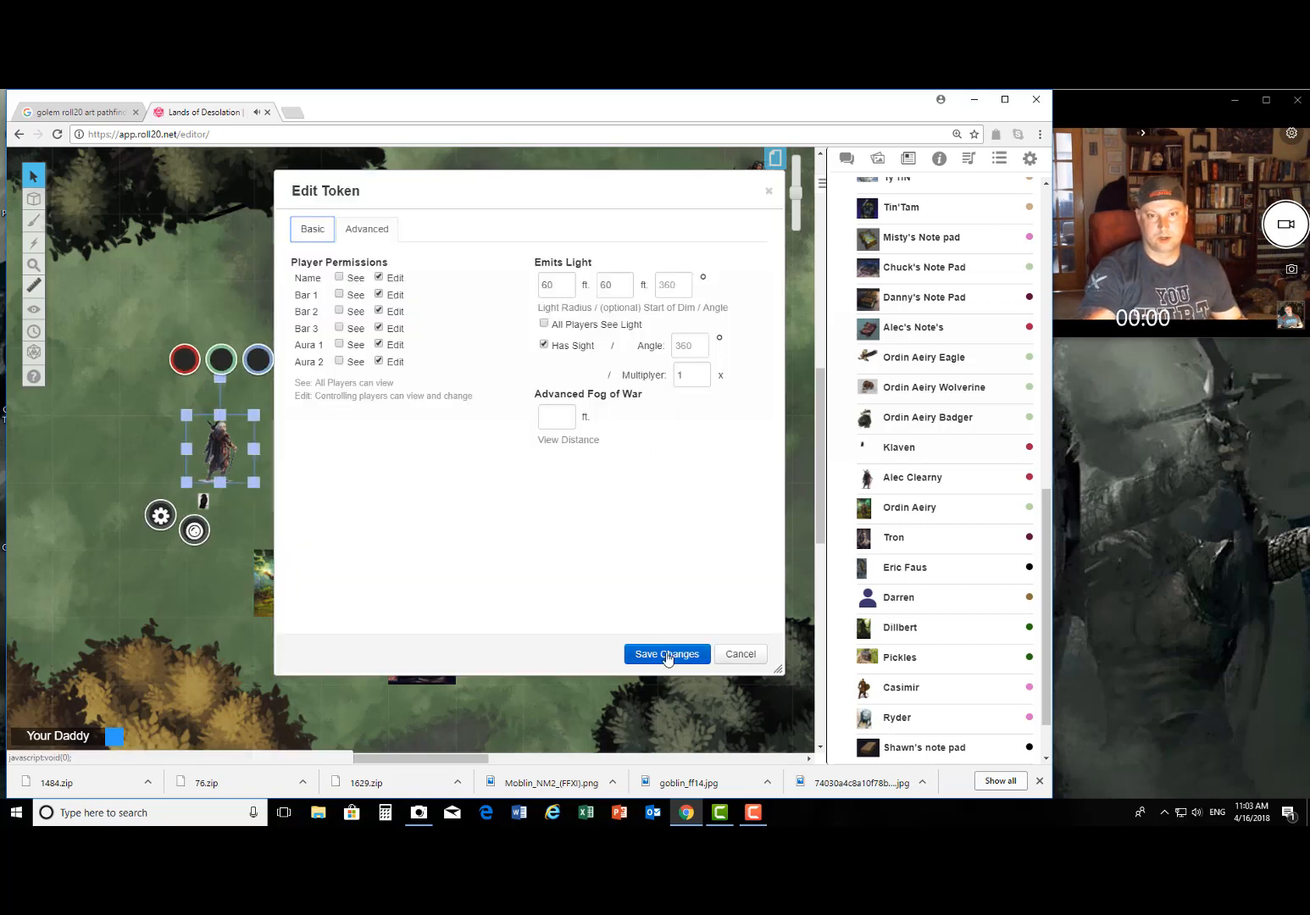
click(742, 657)
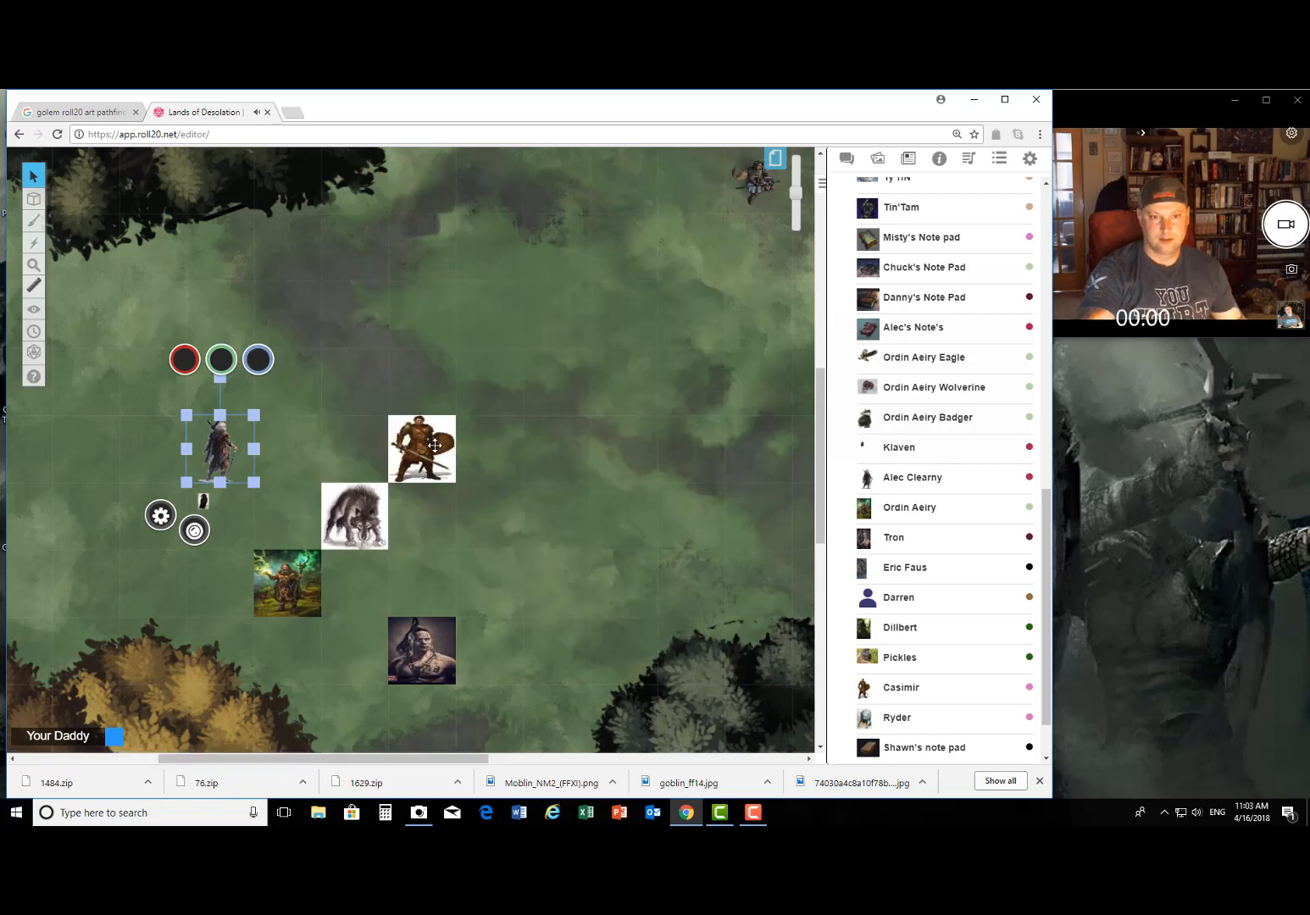
click(431, 437)
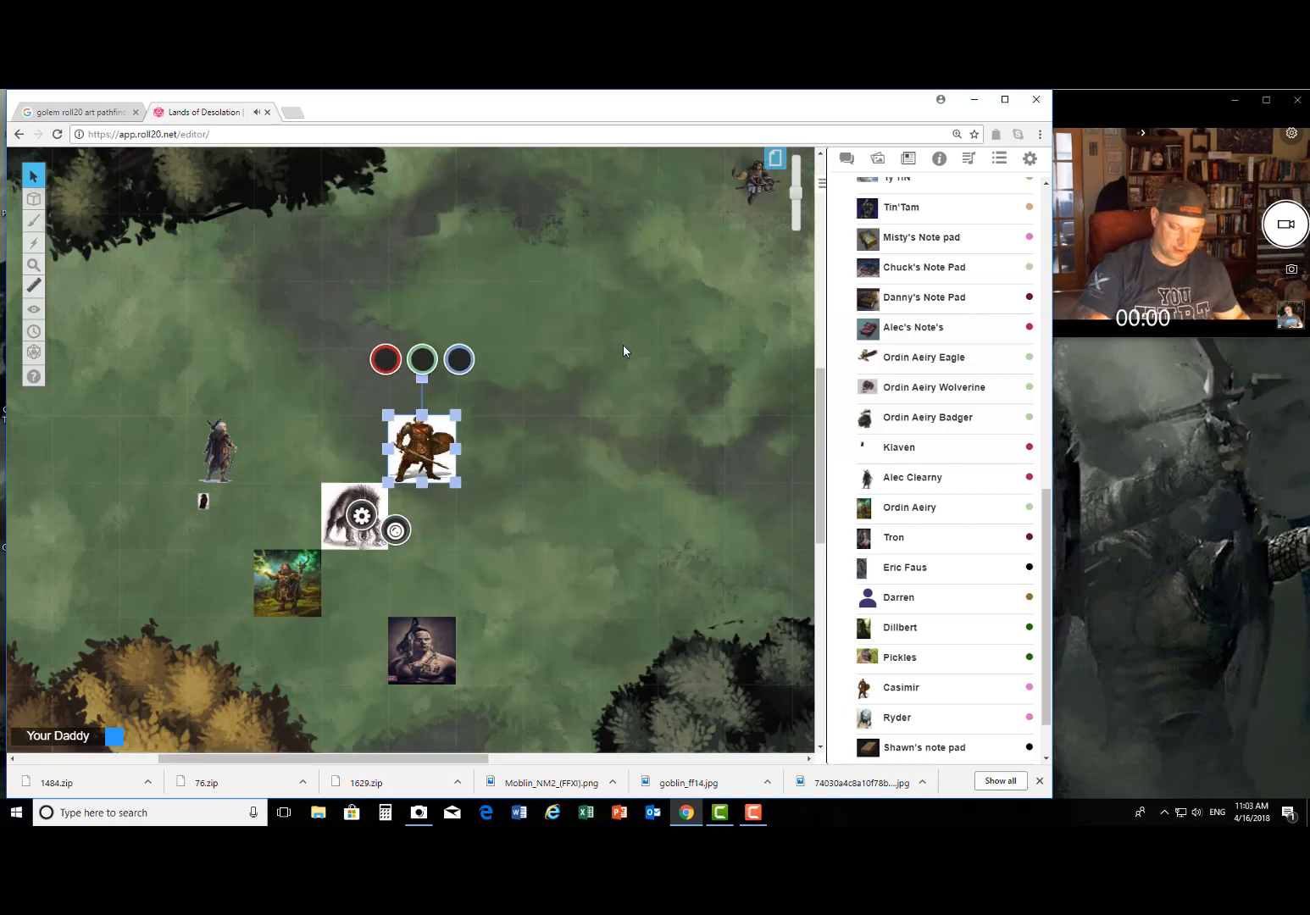
scroll(657, 356, up, 5)
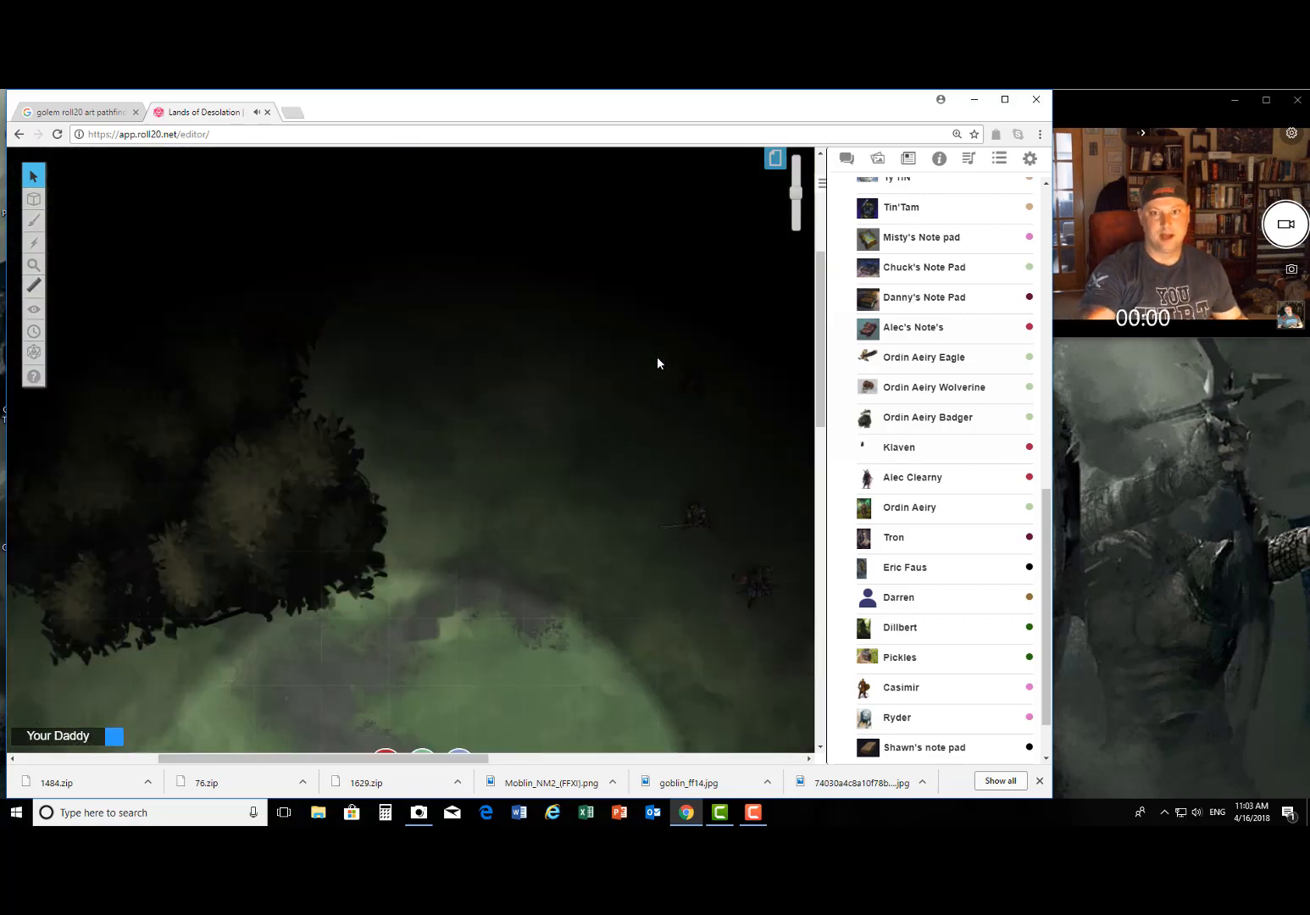
Step: Preview the lit map from the shield-bearing warrior's line of sight, and compare it with the wolf-like beast's view toward the hobgoblins
scroll(657, 363, down, 6)
scroll(669, 292, up, 3)
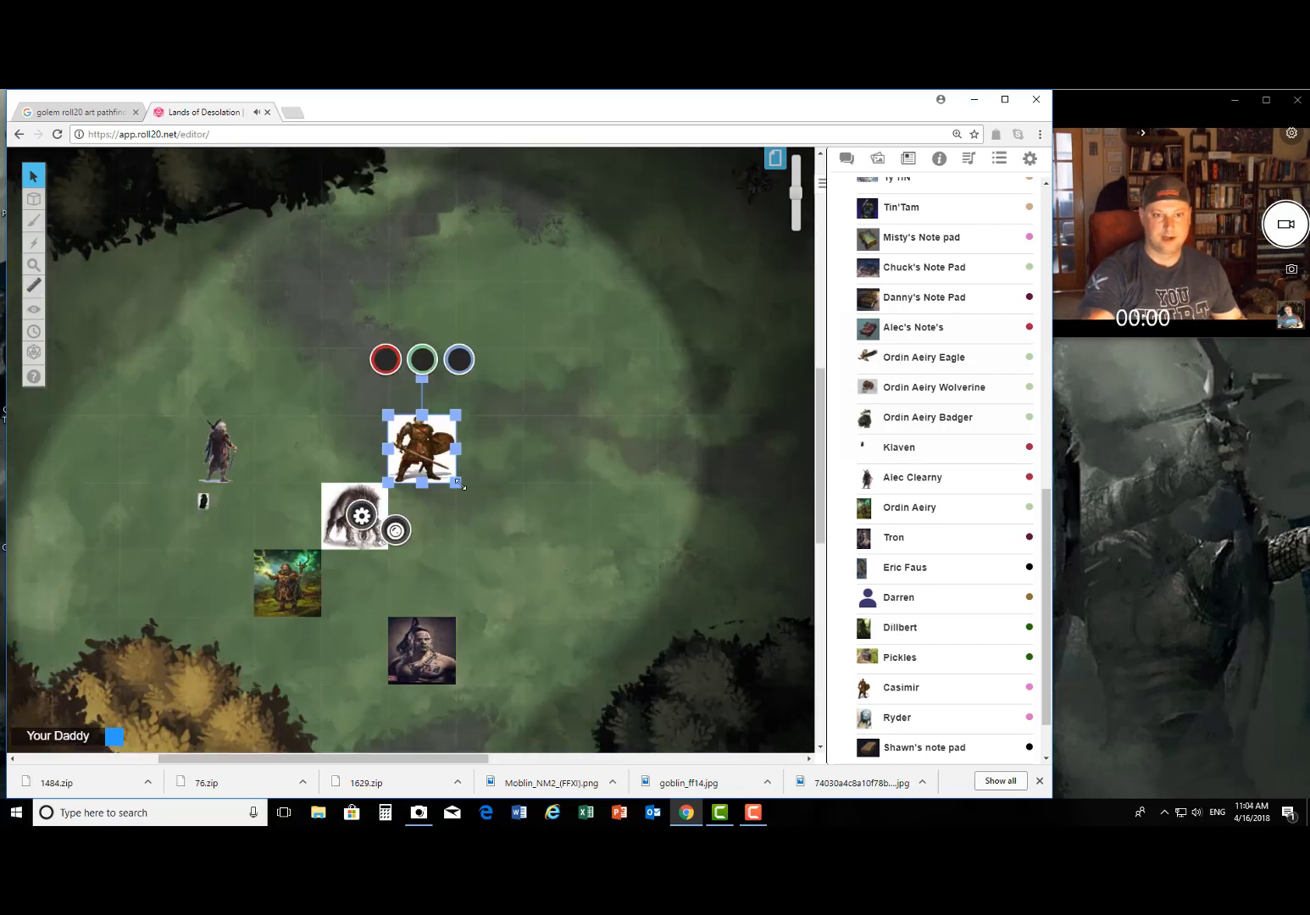
scroll(462, 480, down, 2)
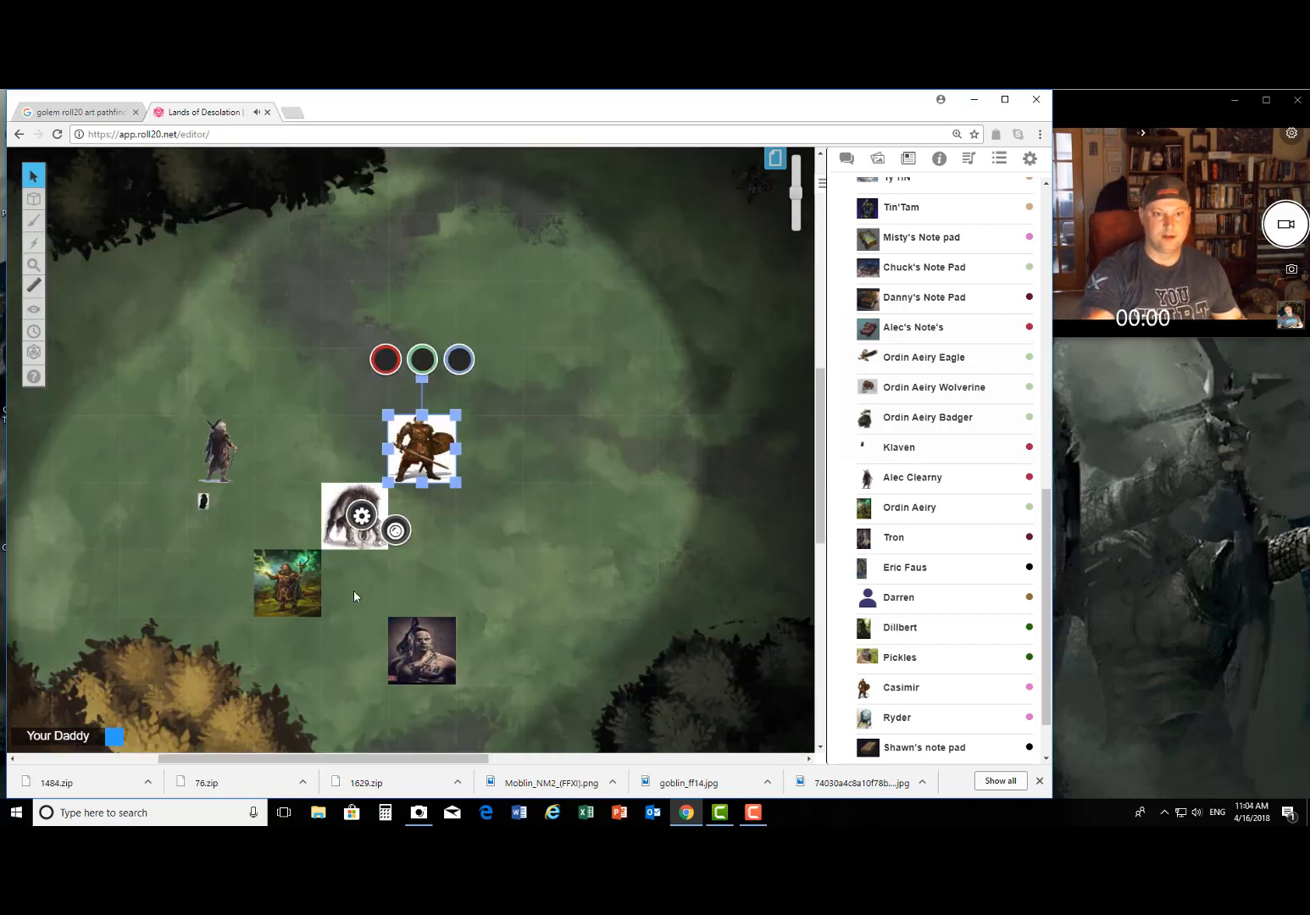
click(351, 530)
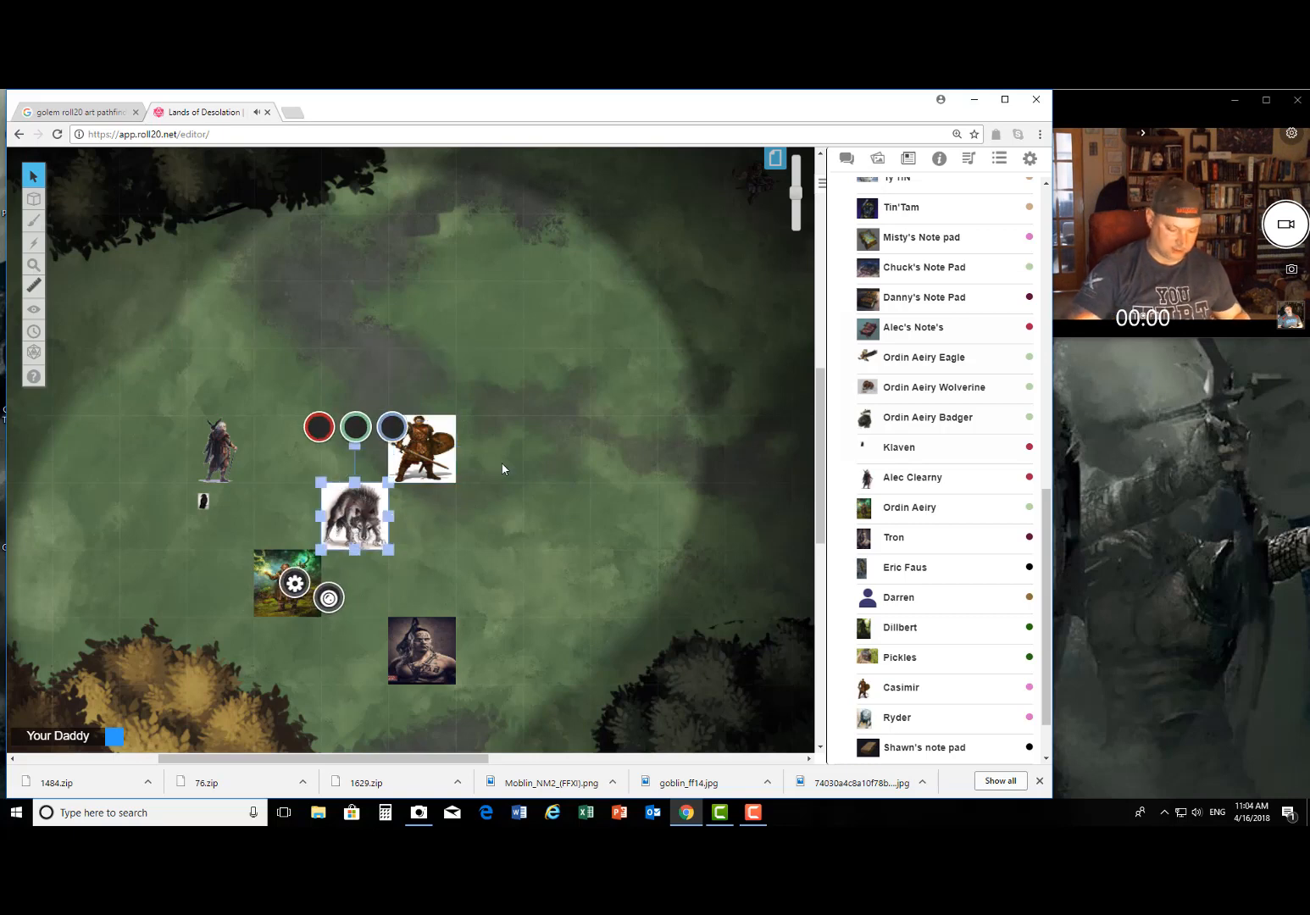
scroll(568, 458, up, 4)
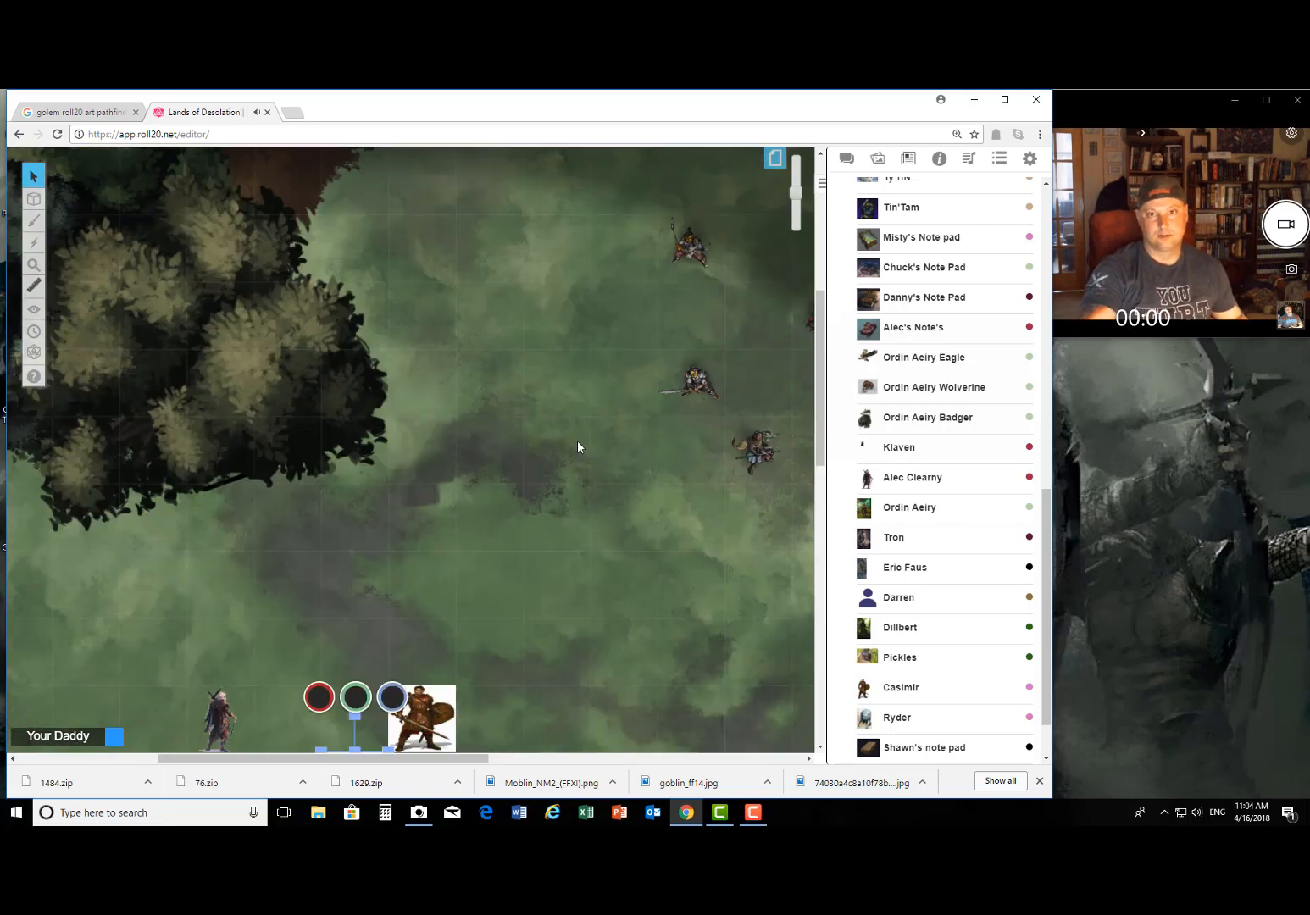
scroll(593, 415, up, 5)
scroll(673, 437, down, 5)
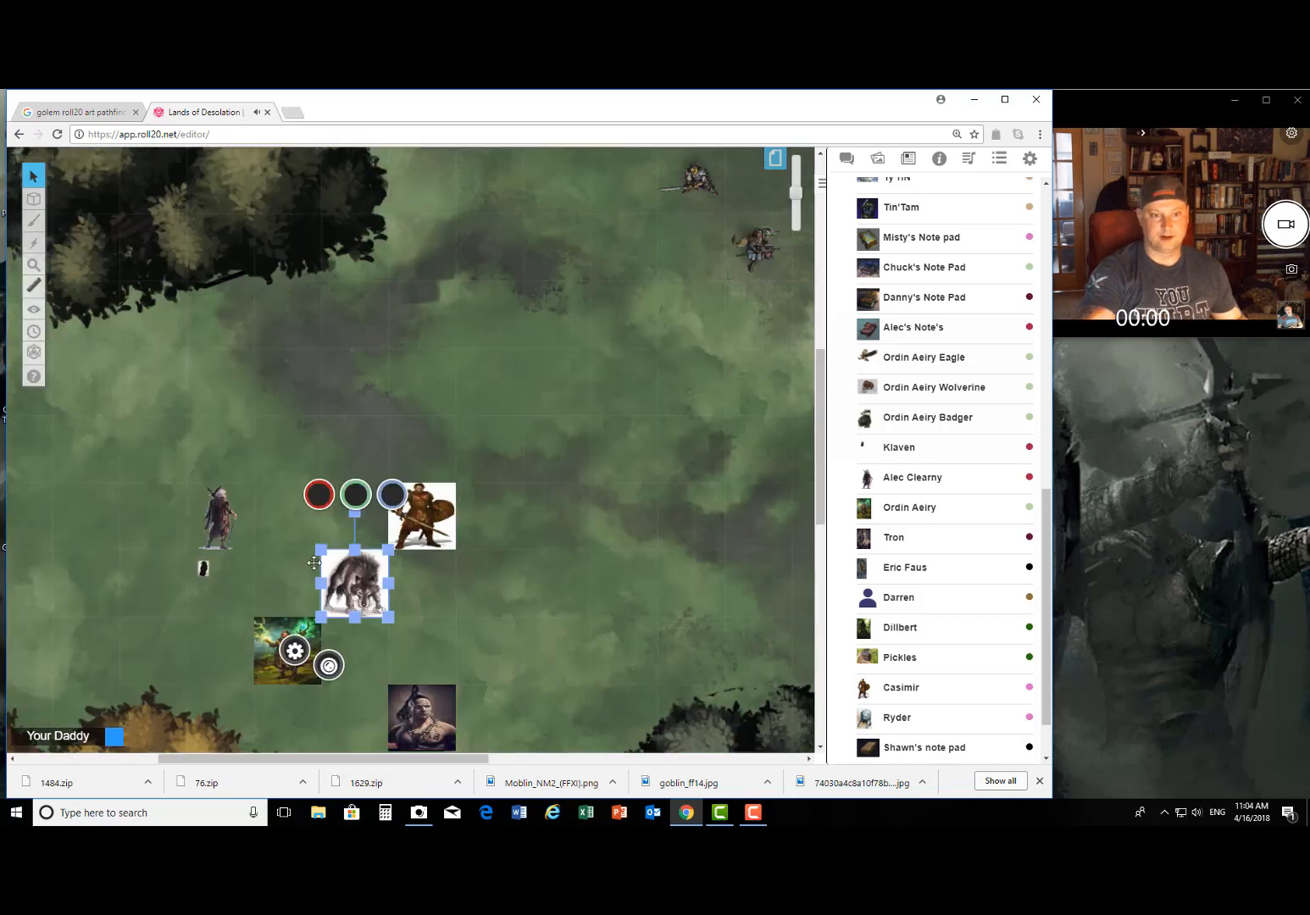
scroll(189, 582, down, 3)
Step: Preview the map from the small token beneath Alec Clearny and from the tattooed warrior's portrait token, checking sight toward the hobgoblins
click(189, 582)
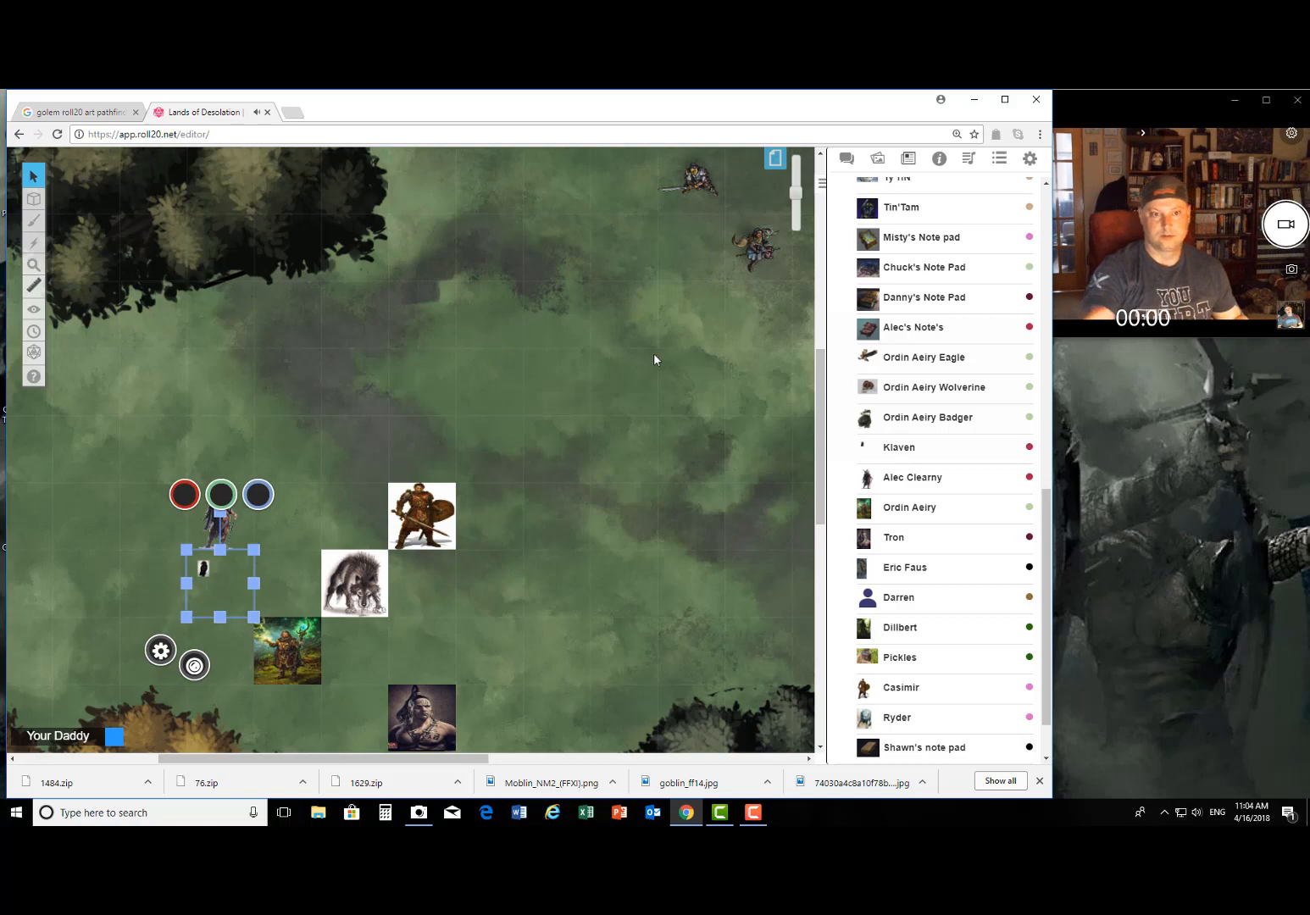
scroll(720, 313, up, 5)
scroll(705, 300, down, 5)
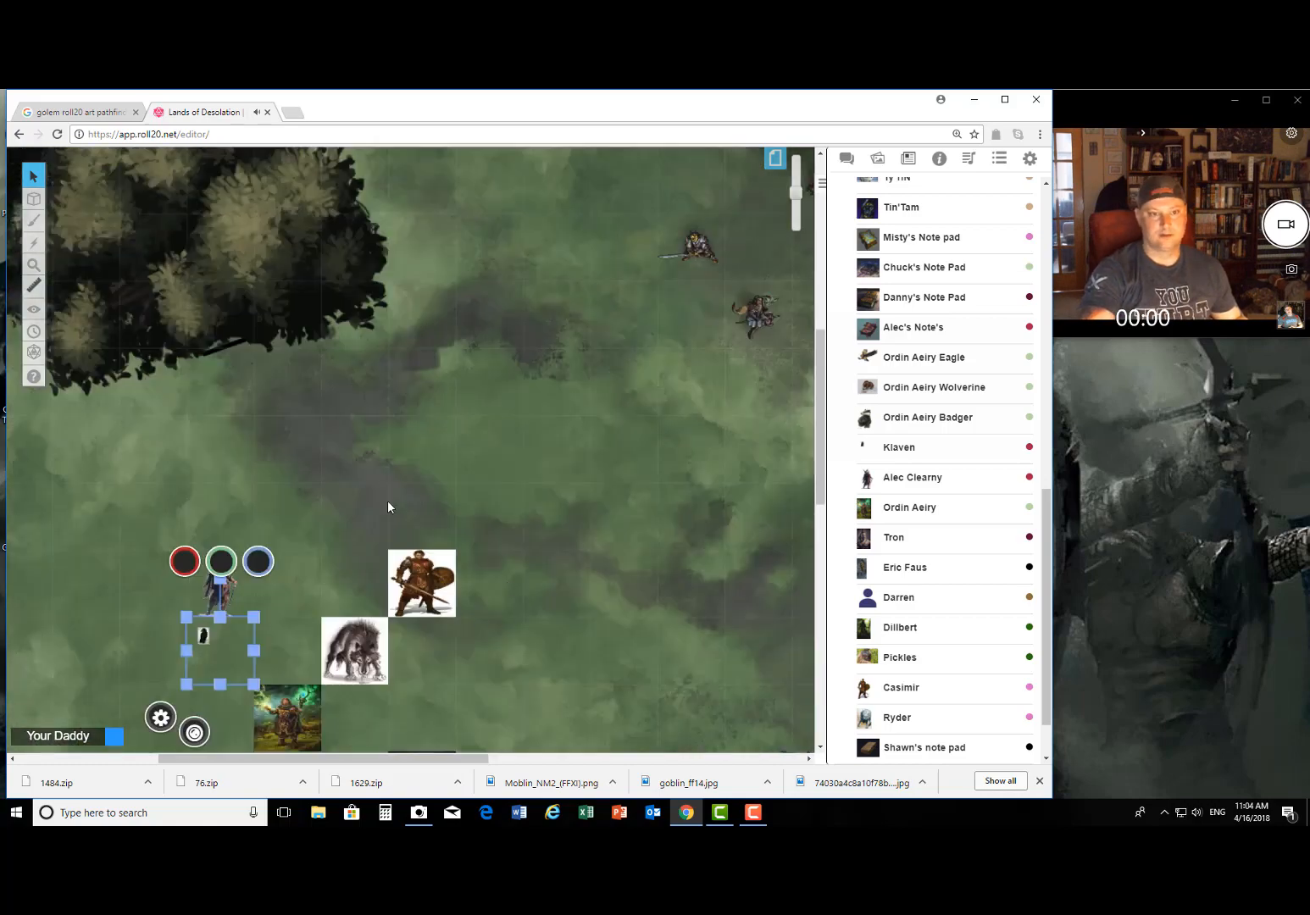
scroll(389, 506, down, 2)
click(428, 628)
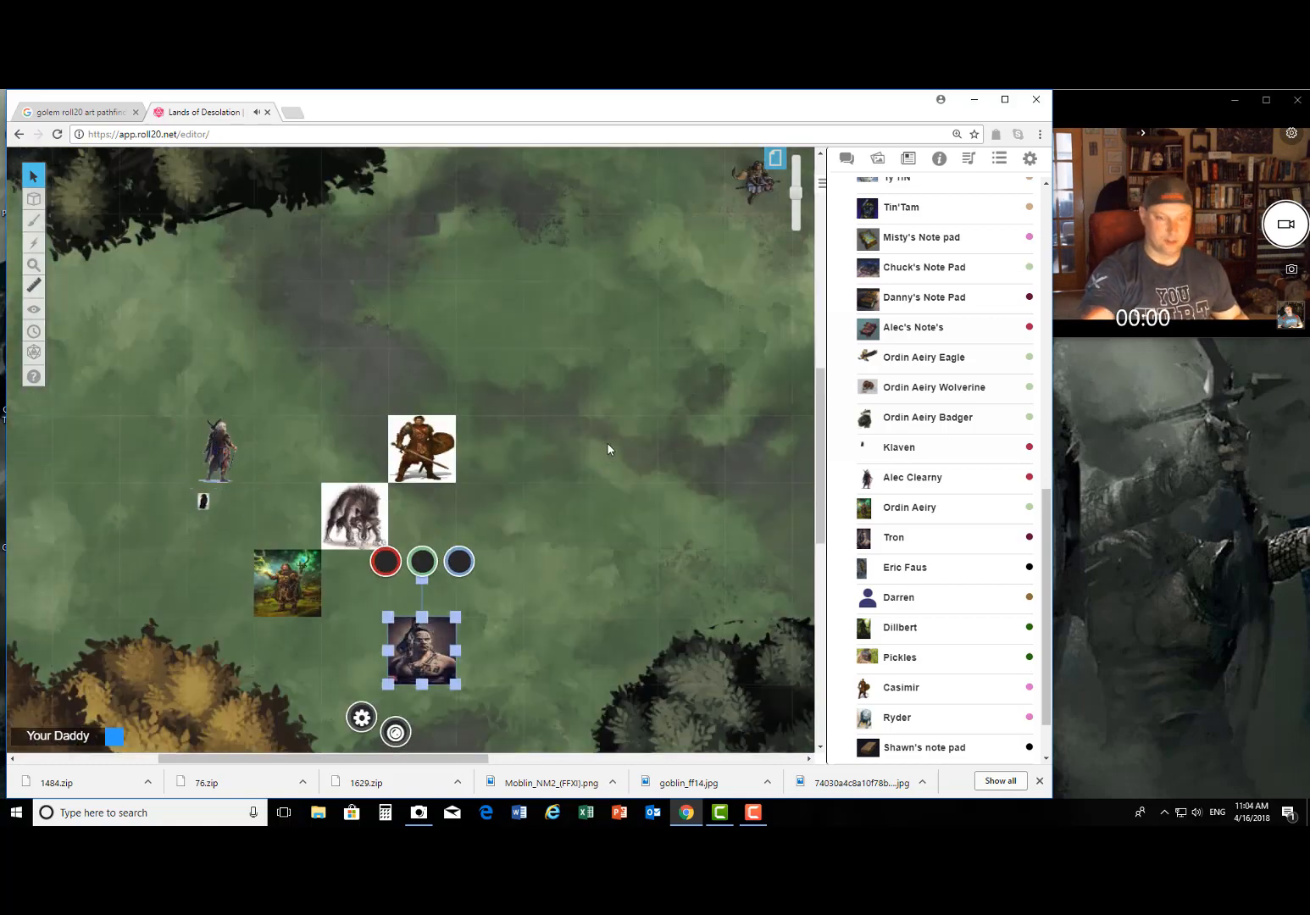
scroll(628, 437, up, 8)
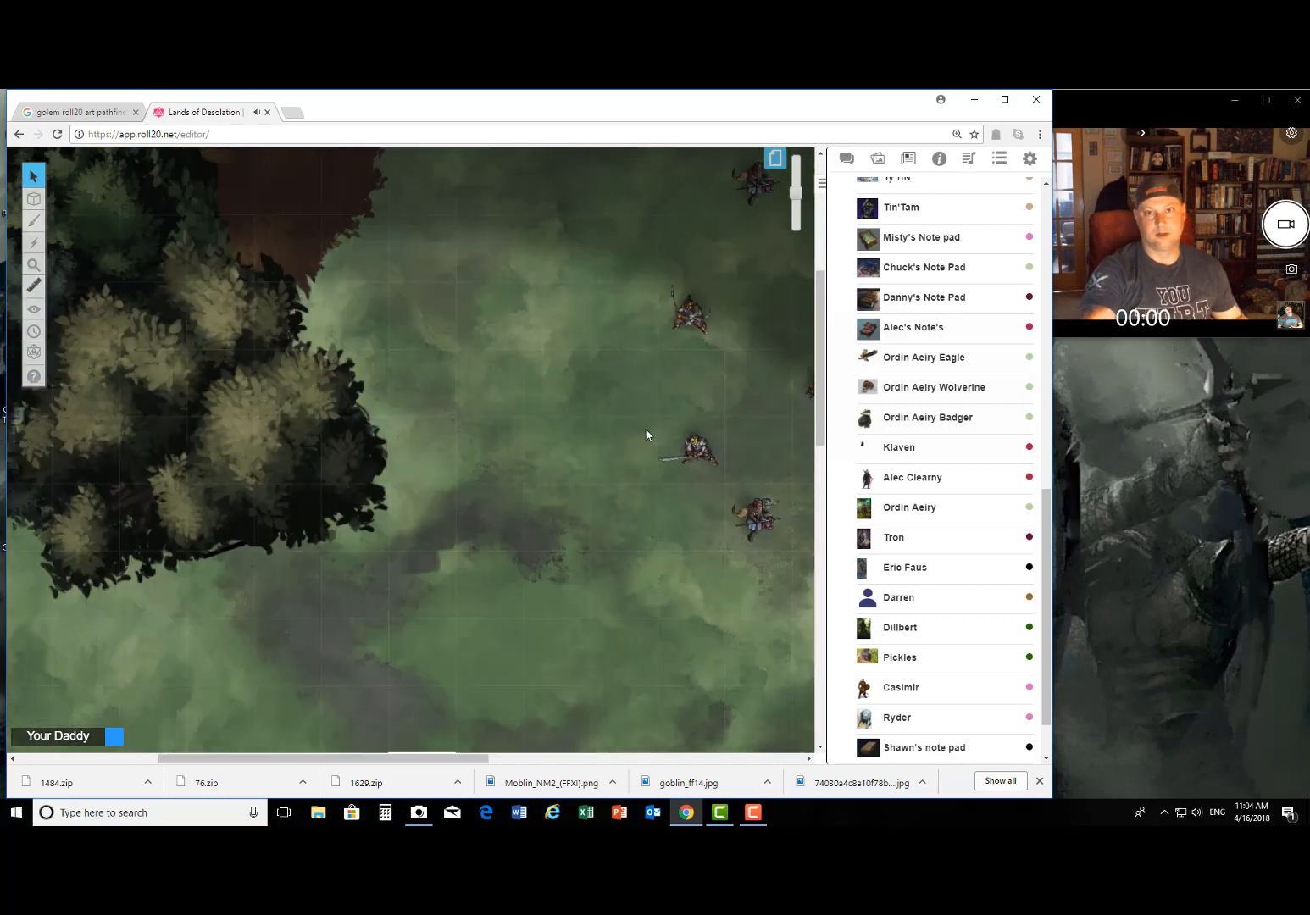
scroll(645, 432, down, 8)
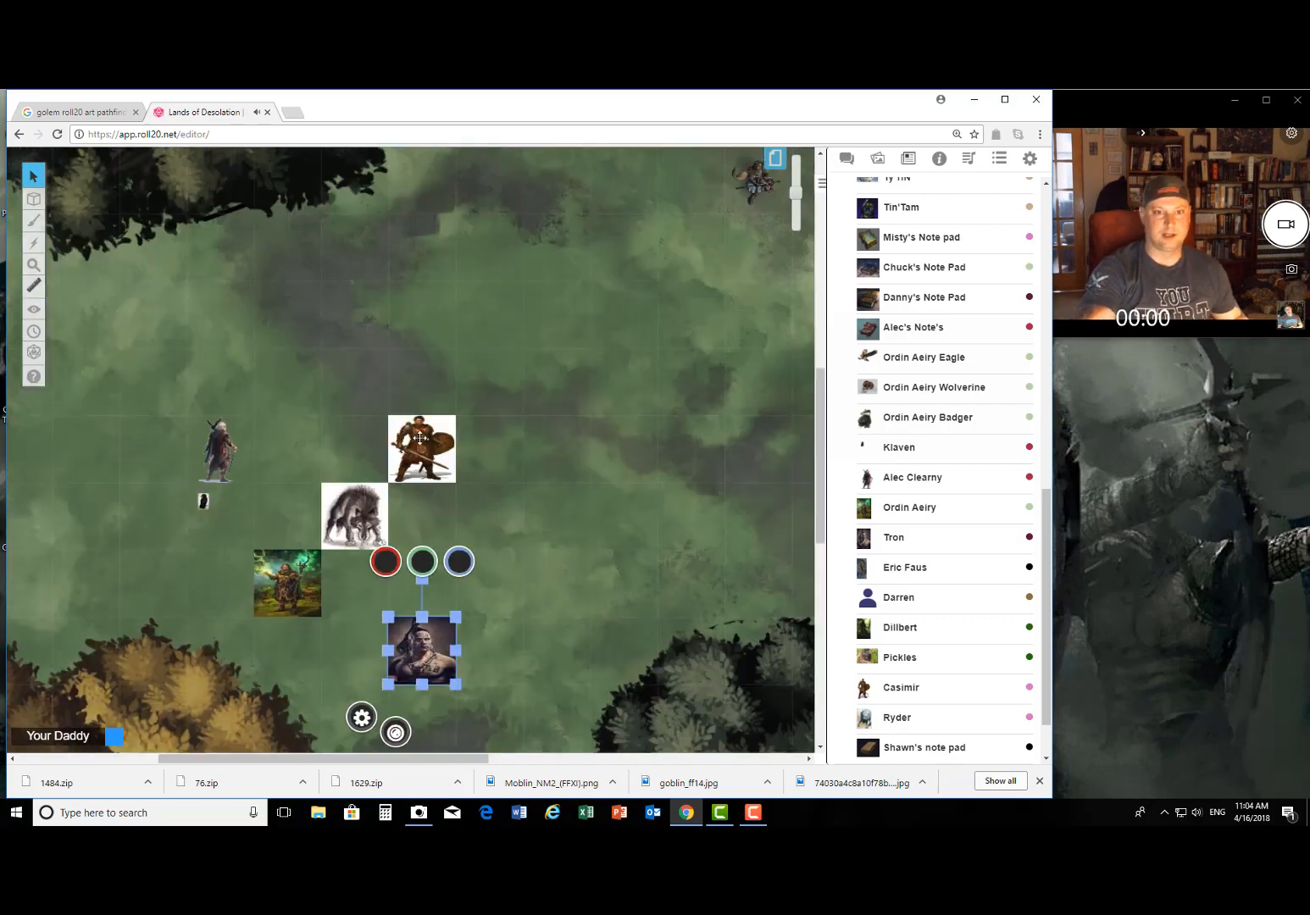
Step: Compare the shield-bearing warrior's line of sight with Alec Clearny's line of sight toward the hobgoblins and northern trees
scroll(678, 302, down, 3)
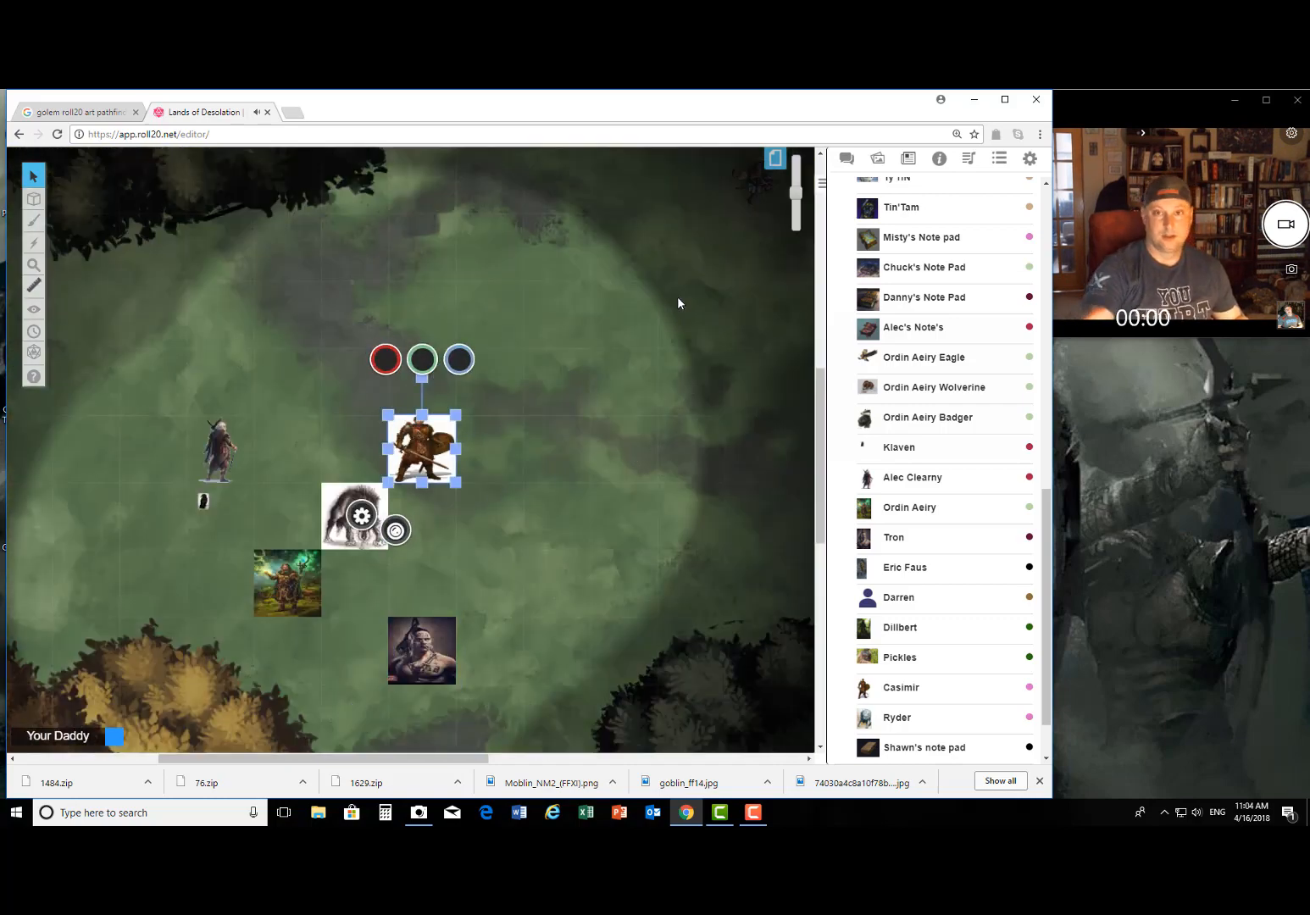
scroll(711, 287, up, 3)
scroll(711, 287, down, 2)
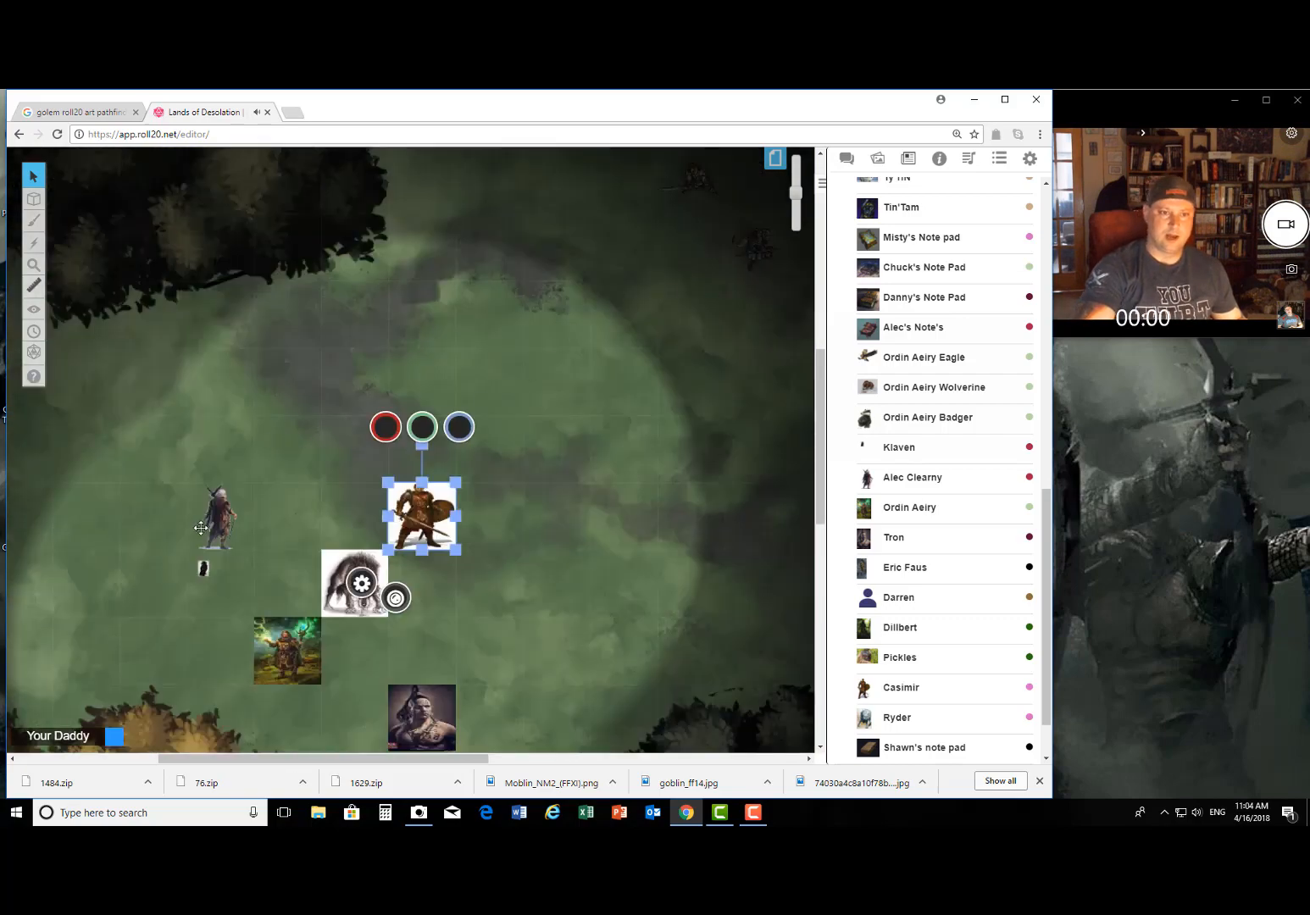
click(232, 517)
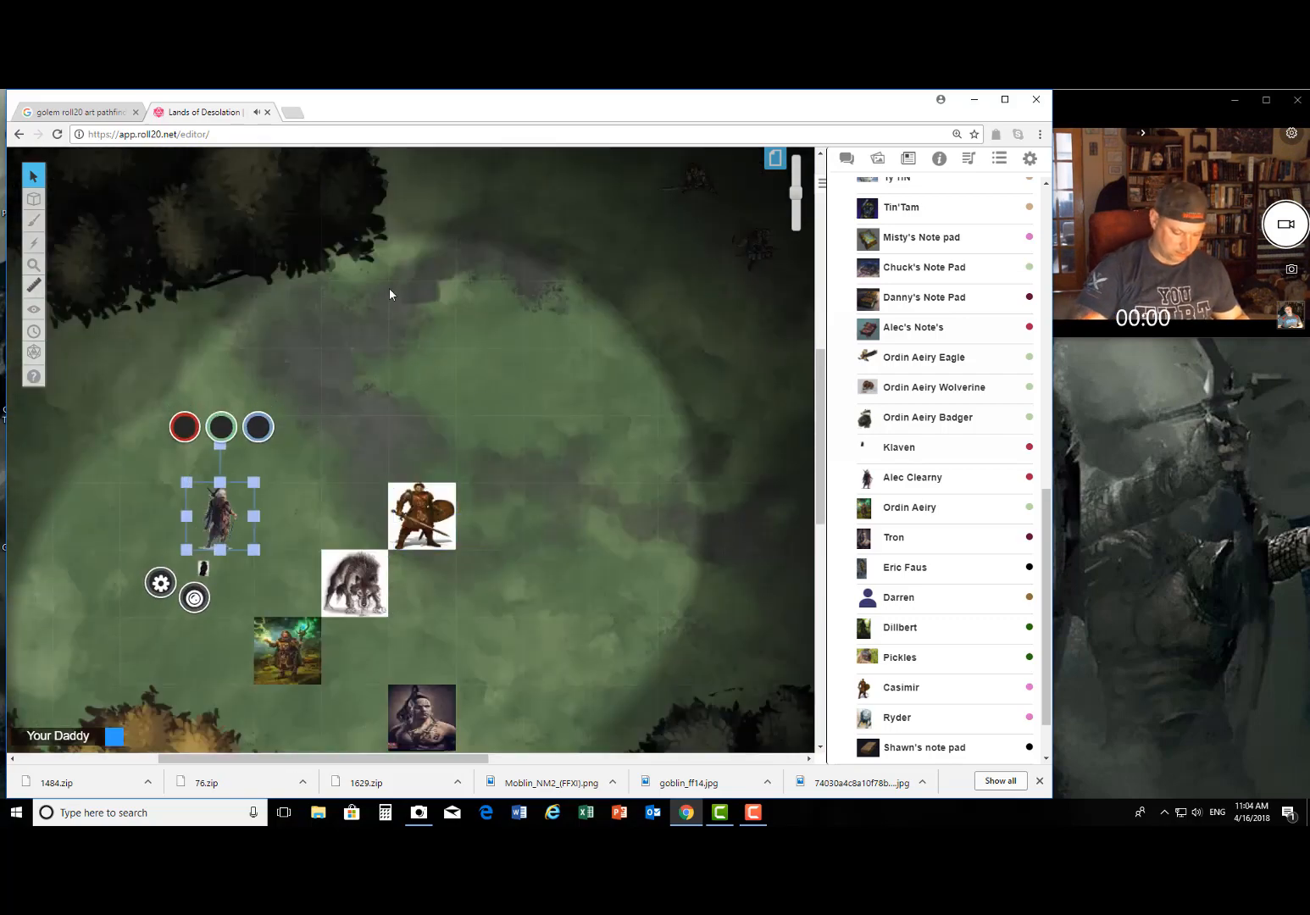
scroll(534, 345, up, 7)
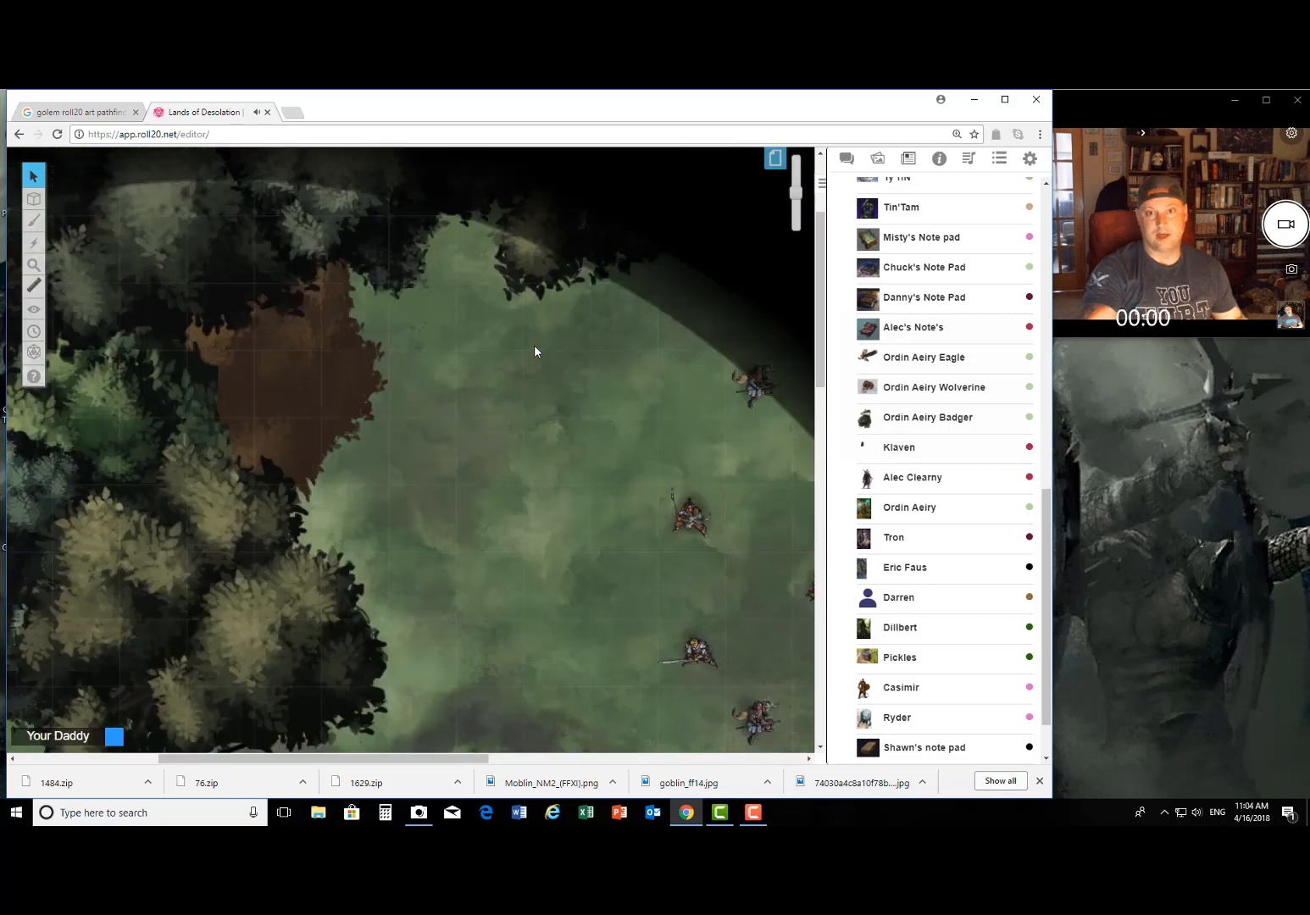
scroll(534, 350, down, 7)
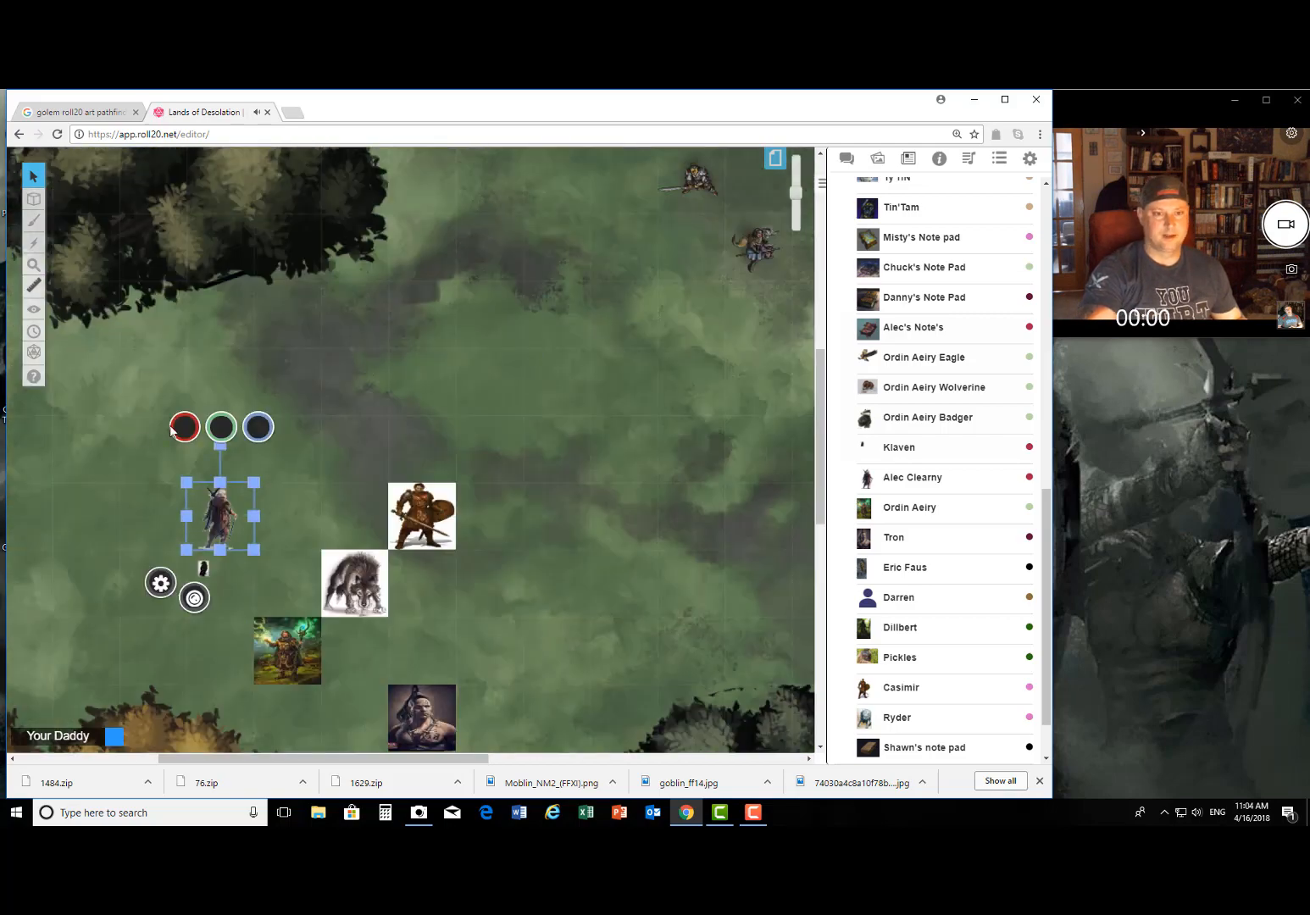
Step: Set the start of dim light on Alec Clearny's token to -5 ft and save the token
double_click(234, 515)
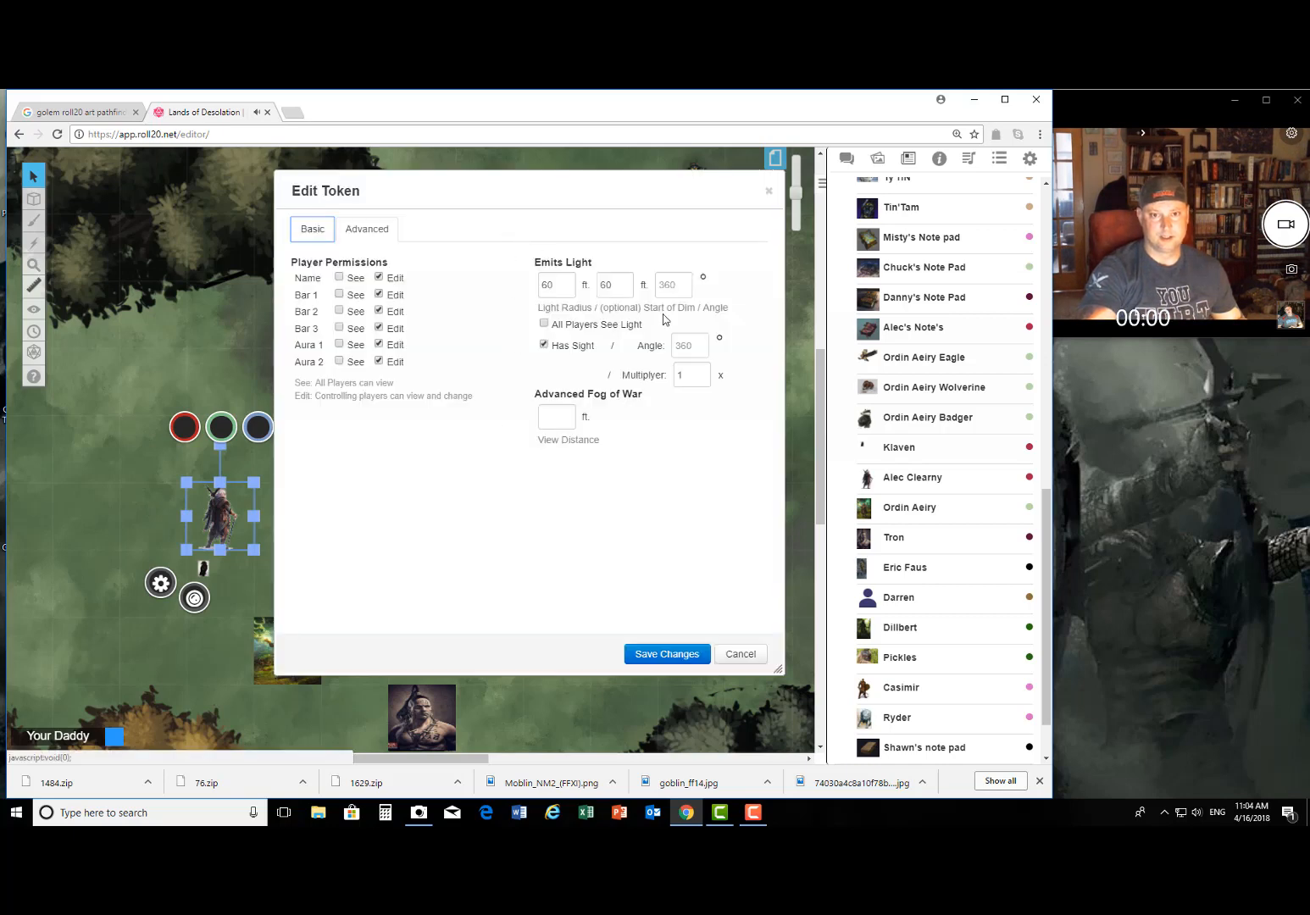
double_click(620, 282)
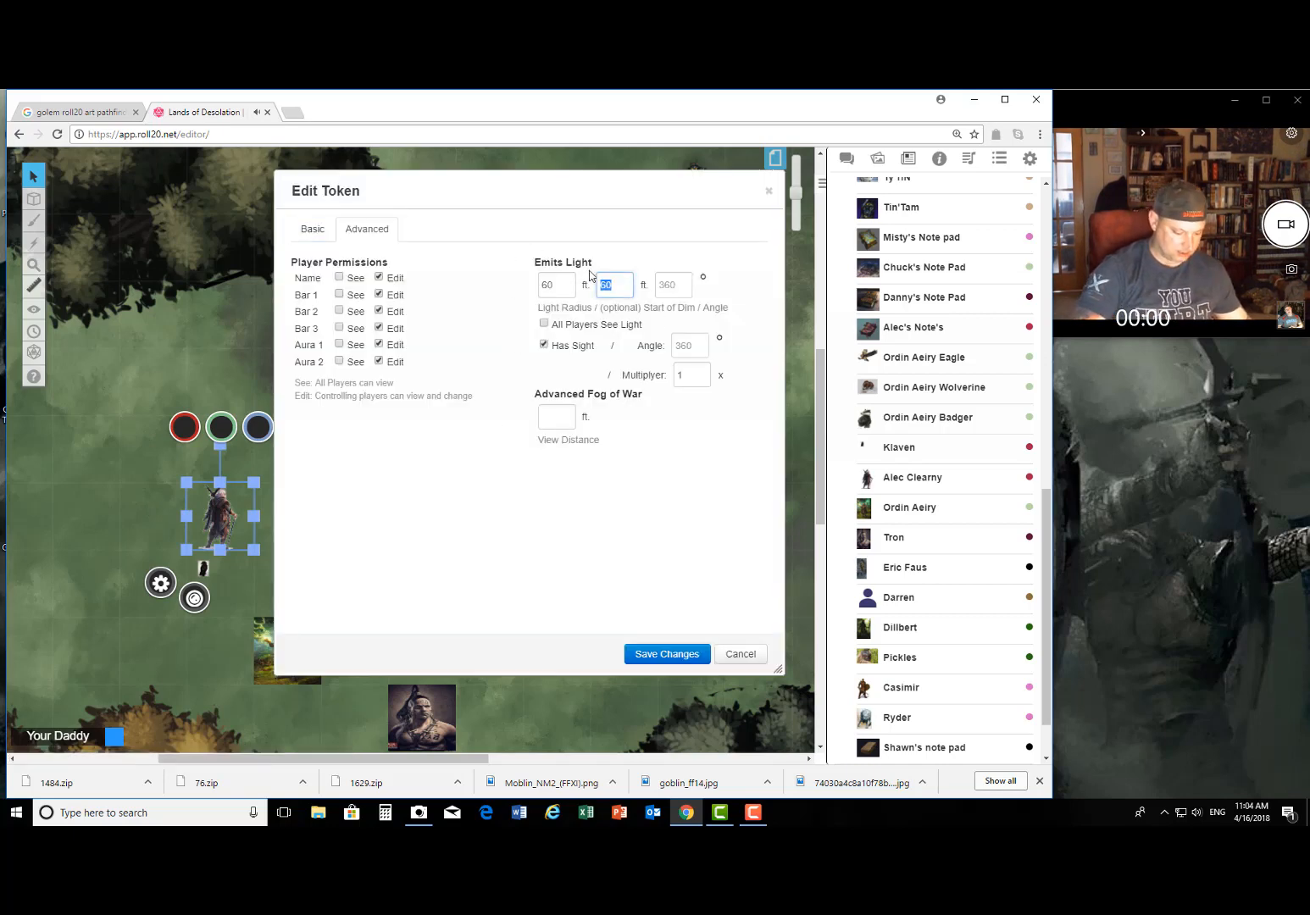
text(-5)
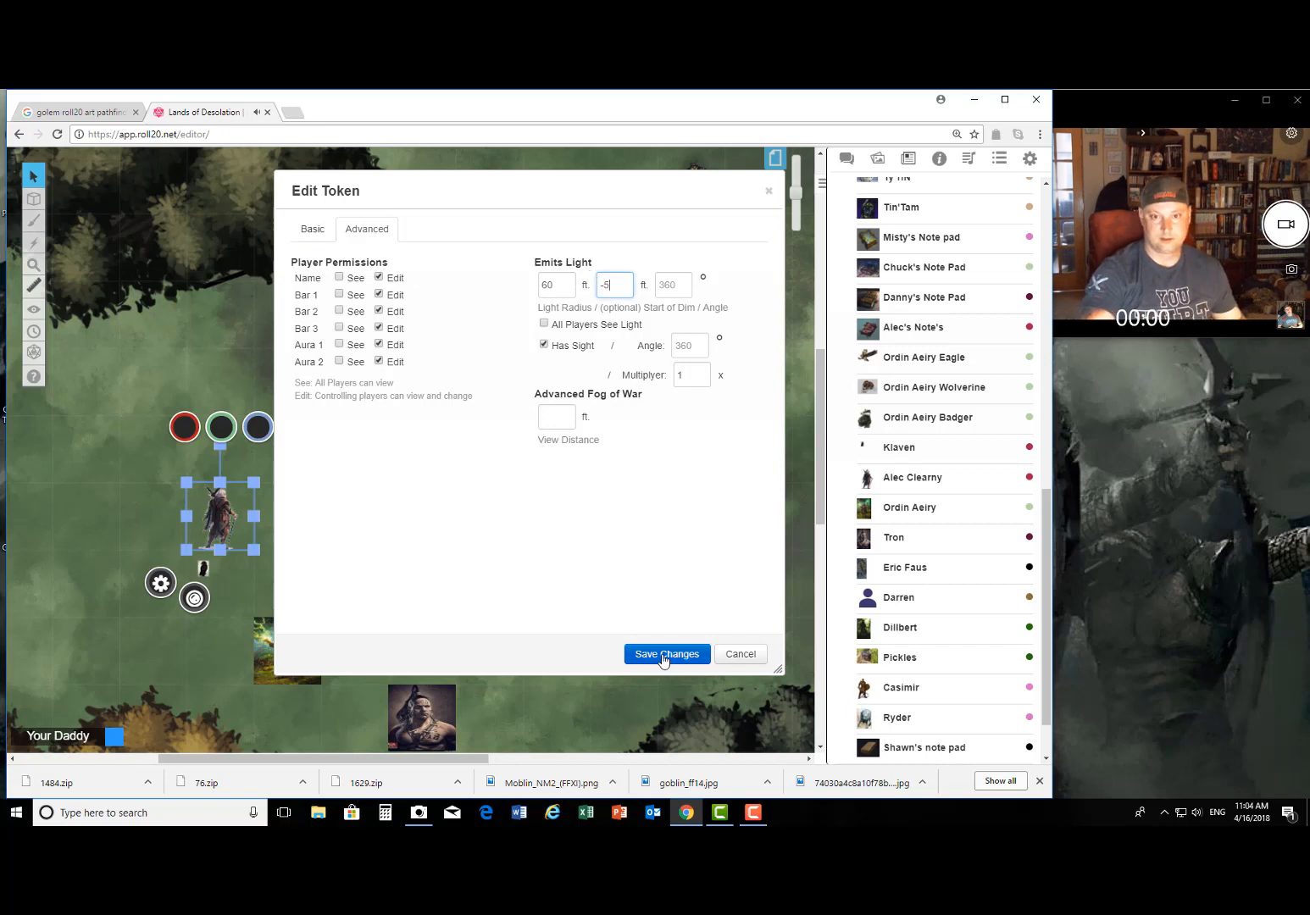
click(664, 655)
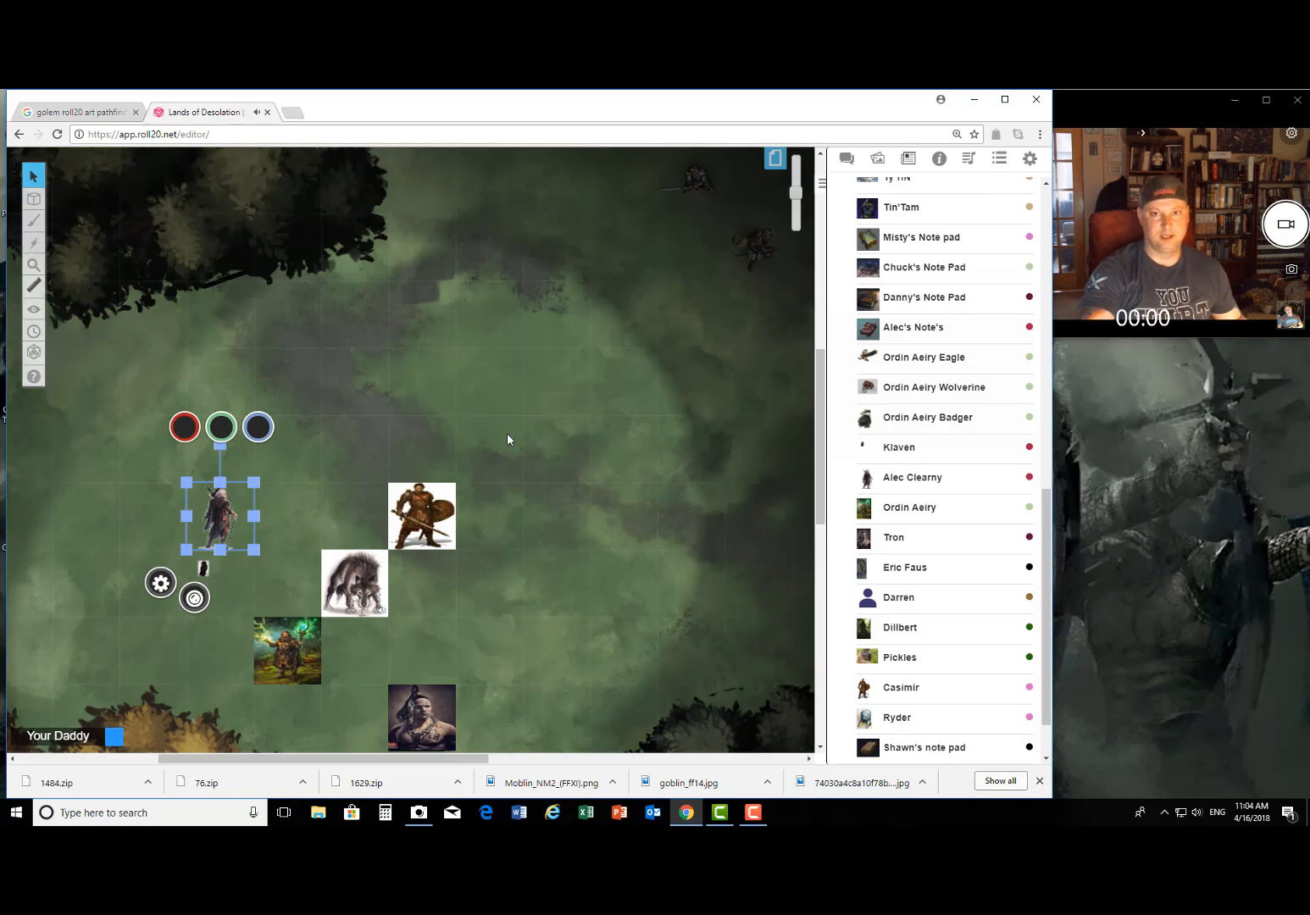
Step: Preview Alec Clearny's line of sight with the new dim light setting, from the party up to the hobgoblins
scroll(507, 433, up, 4)
scroll(551, 435, up, 4)
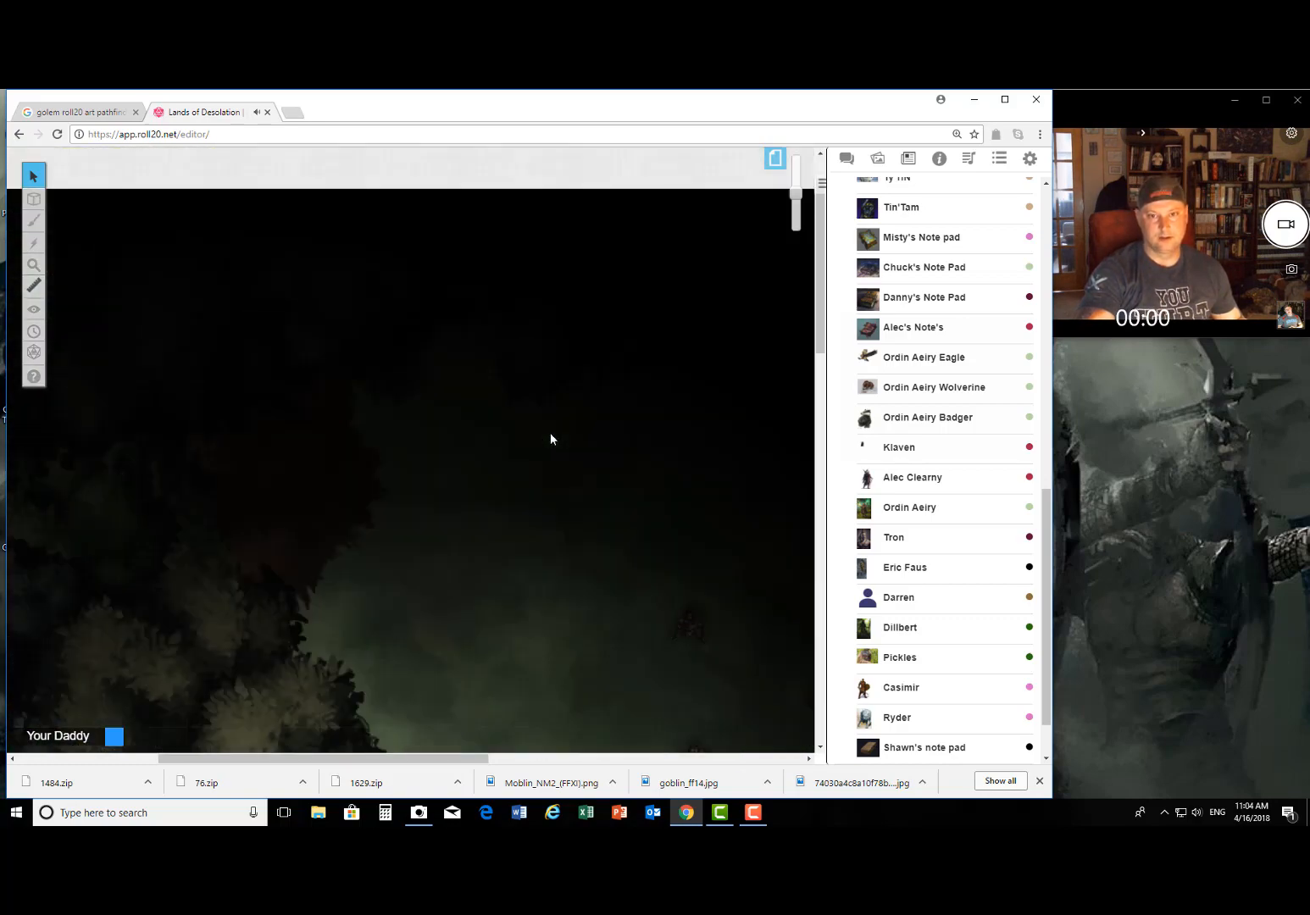
scroll(551, 435, down, 4)
click(598, 419)
scroll(599, 419, up, 4)
scroll(598, 419, down, 4)
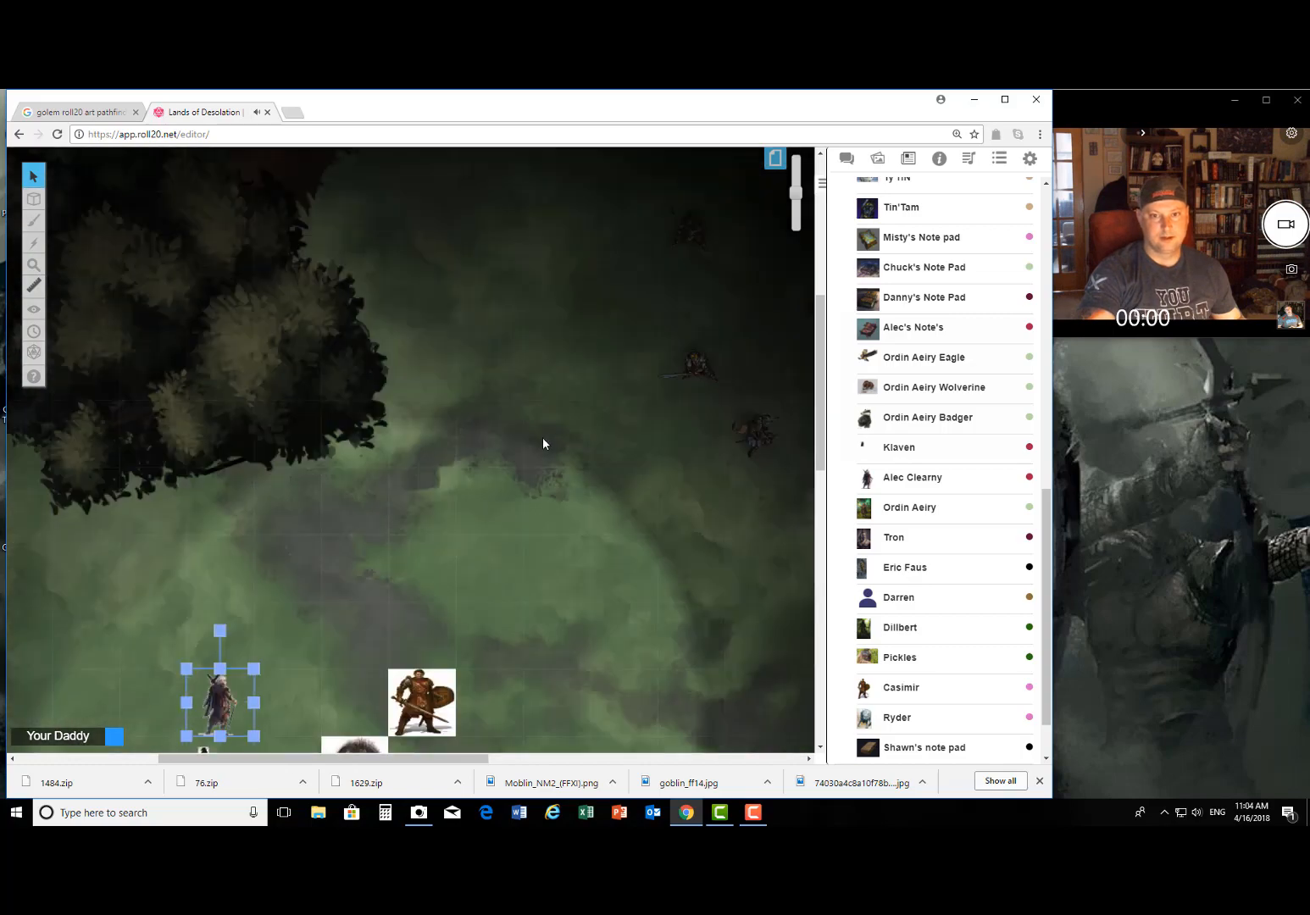
mouse_move(461, 758)
mouse_down()
mouse_move(343, 774)
mouse_move(475, 773)
mouse_up()
scroll(477, 532, down, 5)
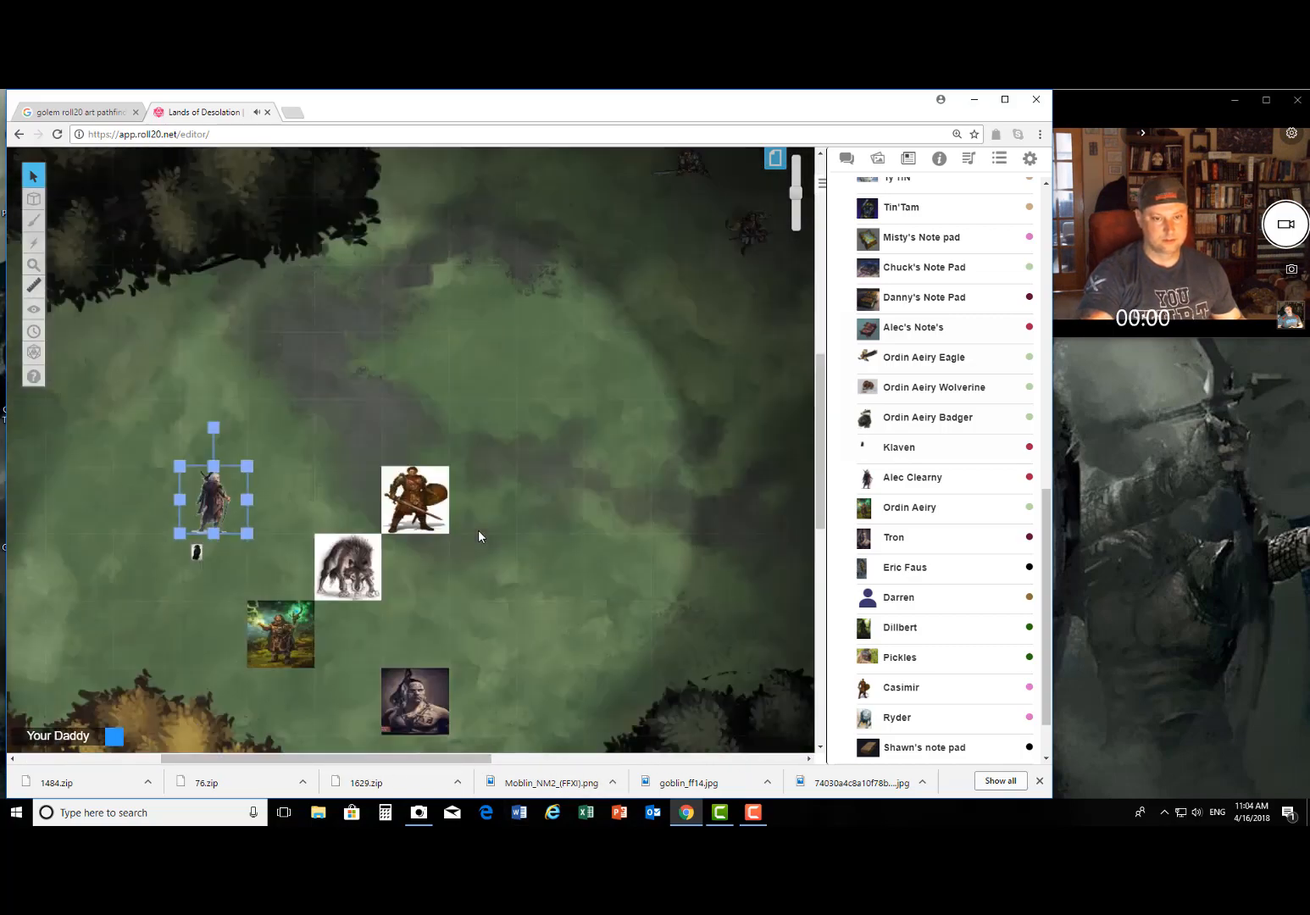
Step: Examine the lighting across the whole forest map, from the hobgoblins in the north to the tree clumps south of the party
scroll(474, 536, up, 8)
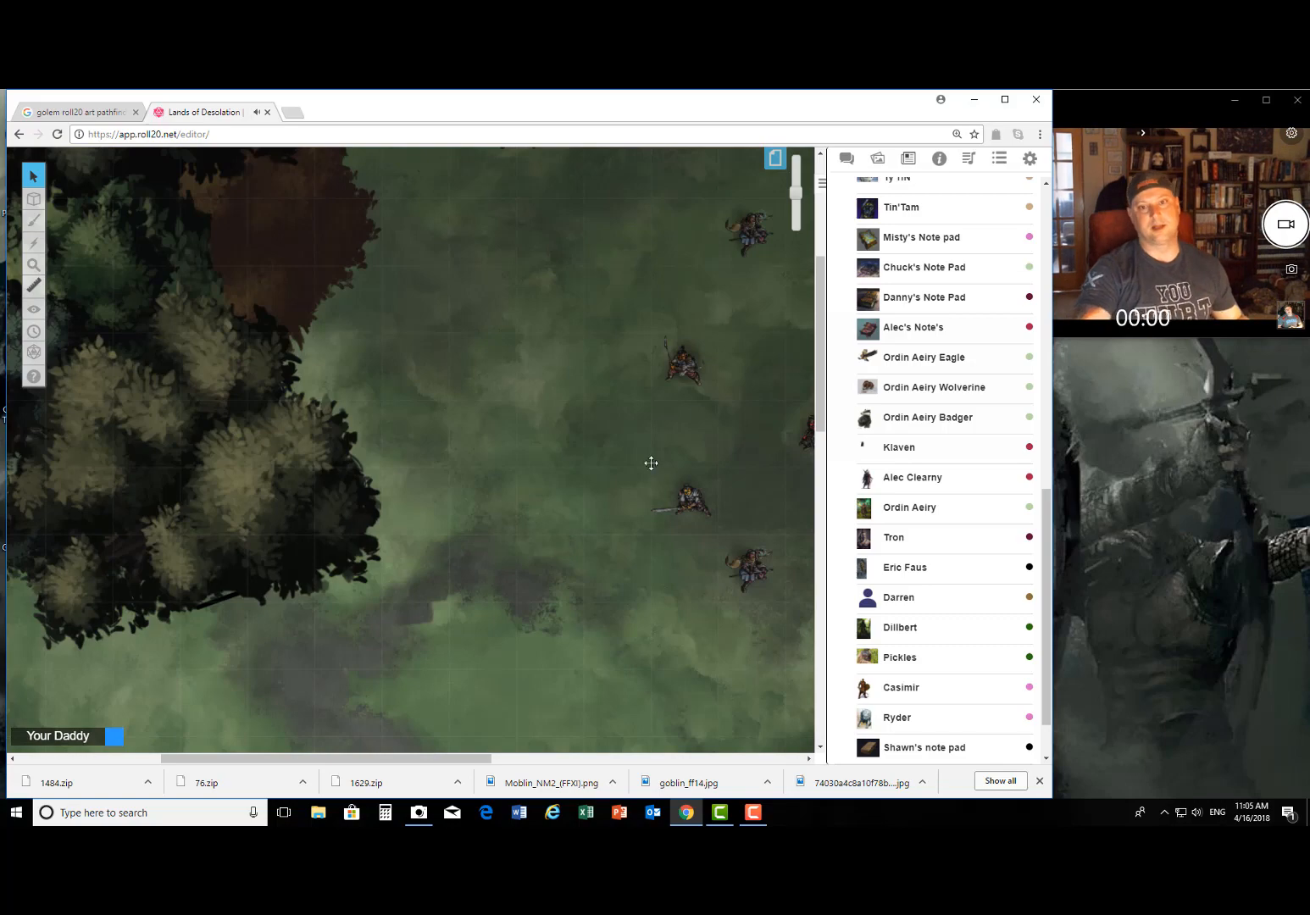
scroll(644, 463, down, 5)
scroll(608, 534, down, 4)
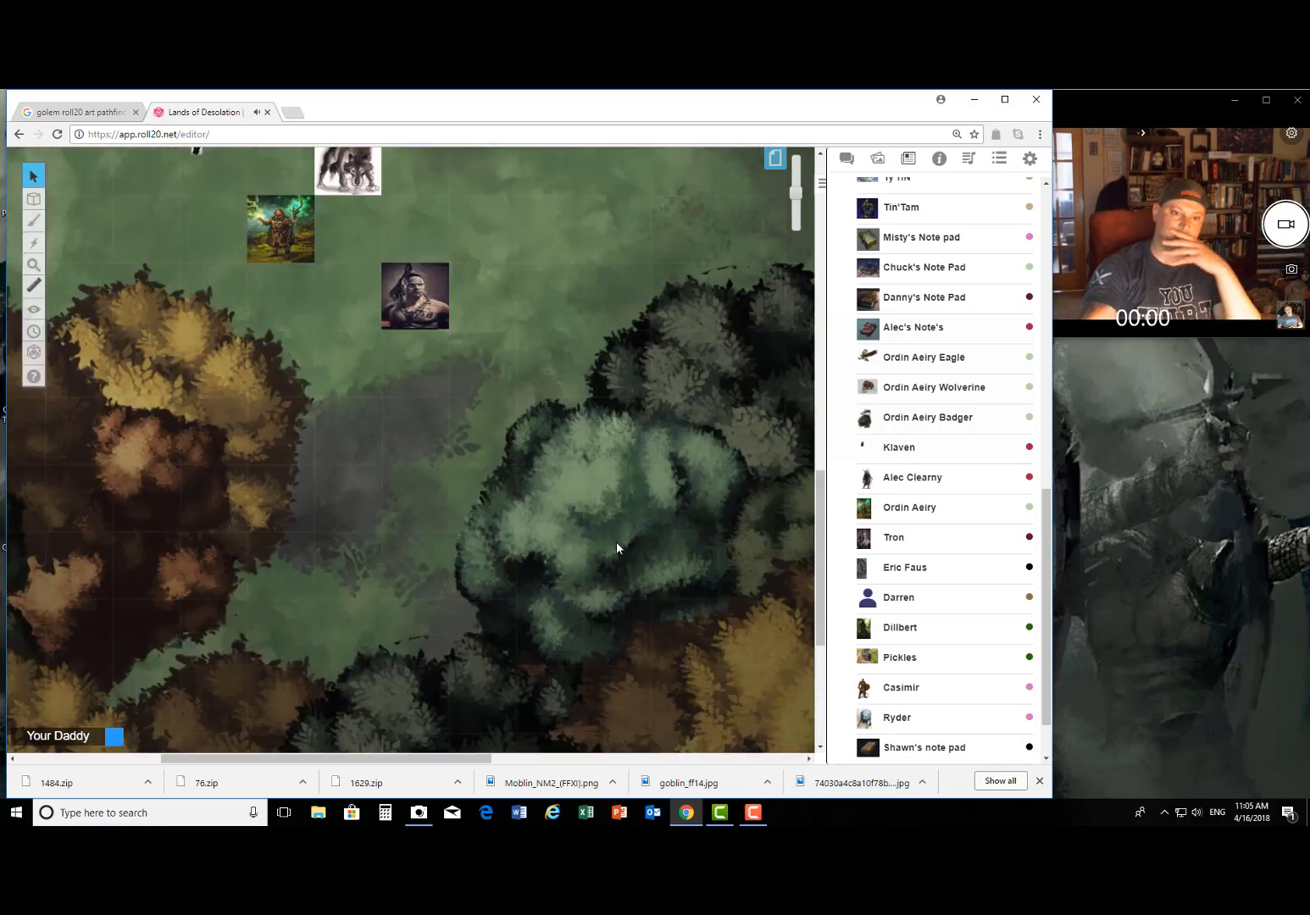
scroll(617, 542, up, 3)
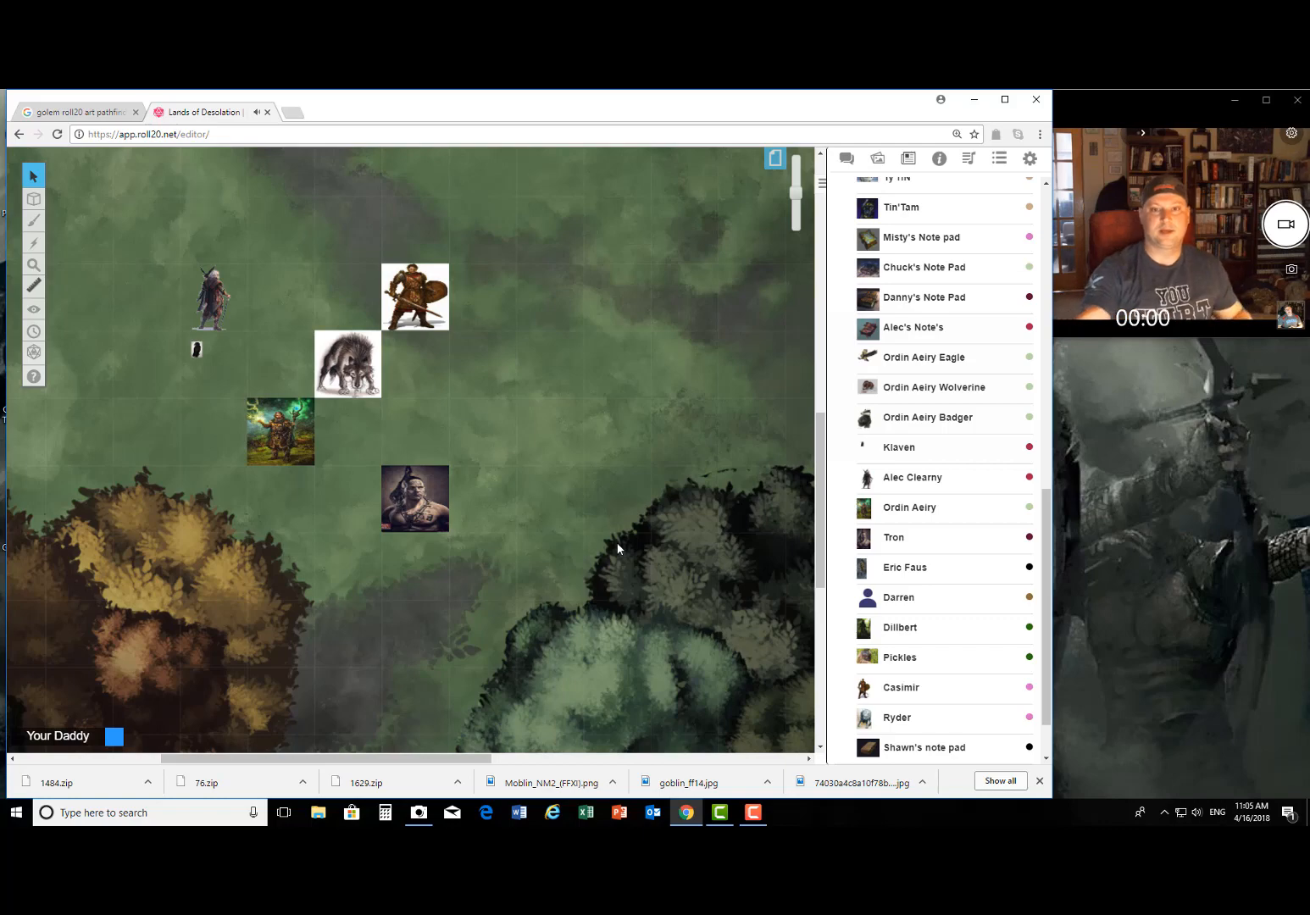
scroll(615, 541, up, 4)
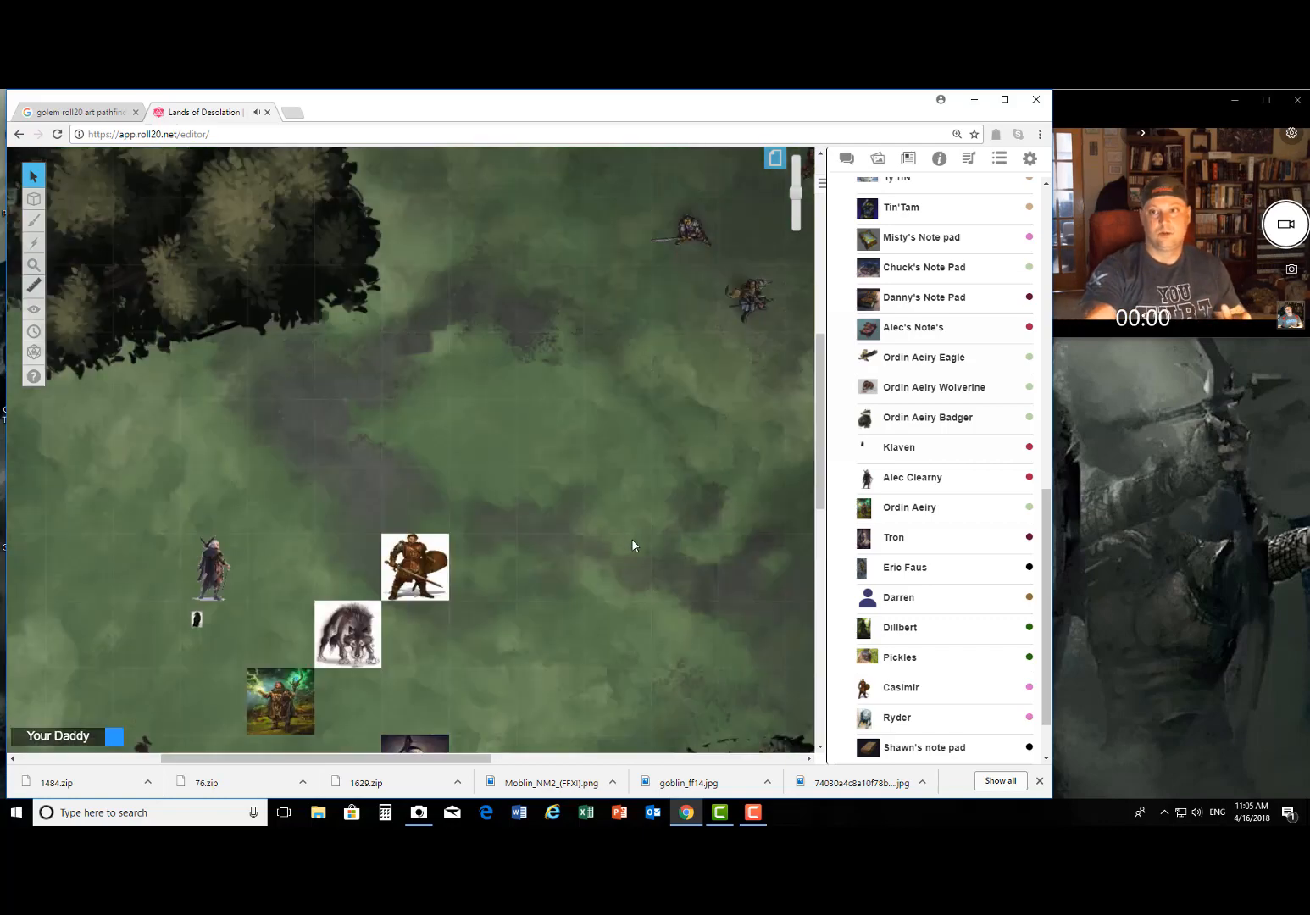
scroll(143, 350, up, 4)
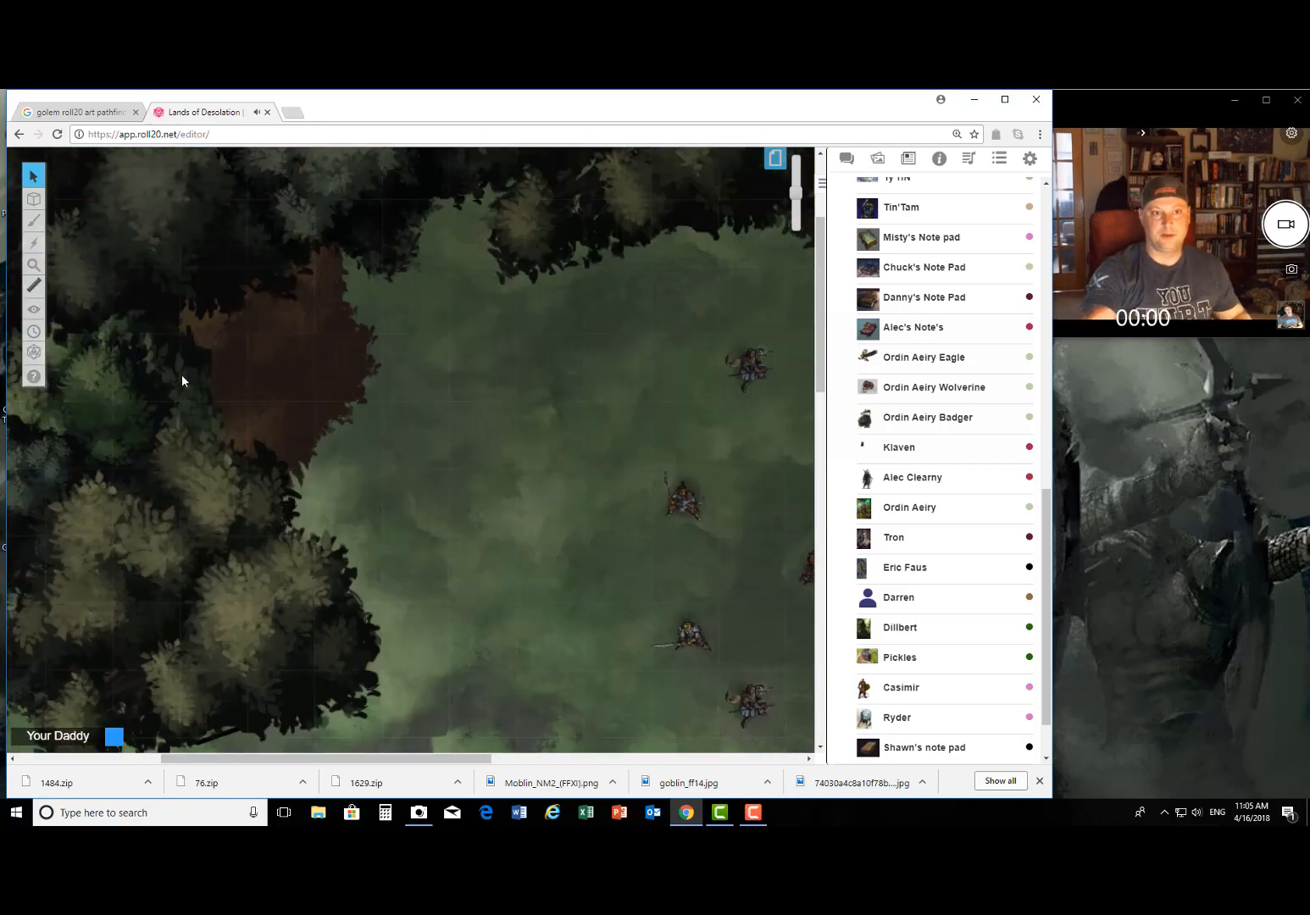
scroll(387, 409, down, 1)
scroll(388, 414, down, 18)
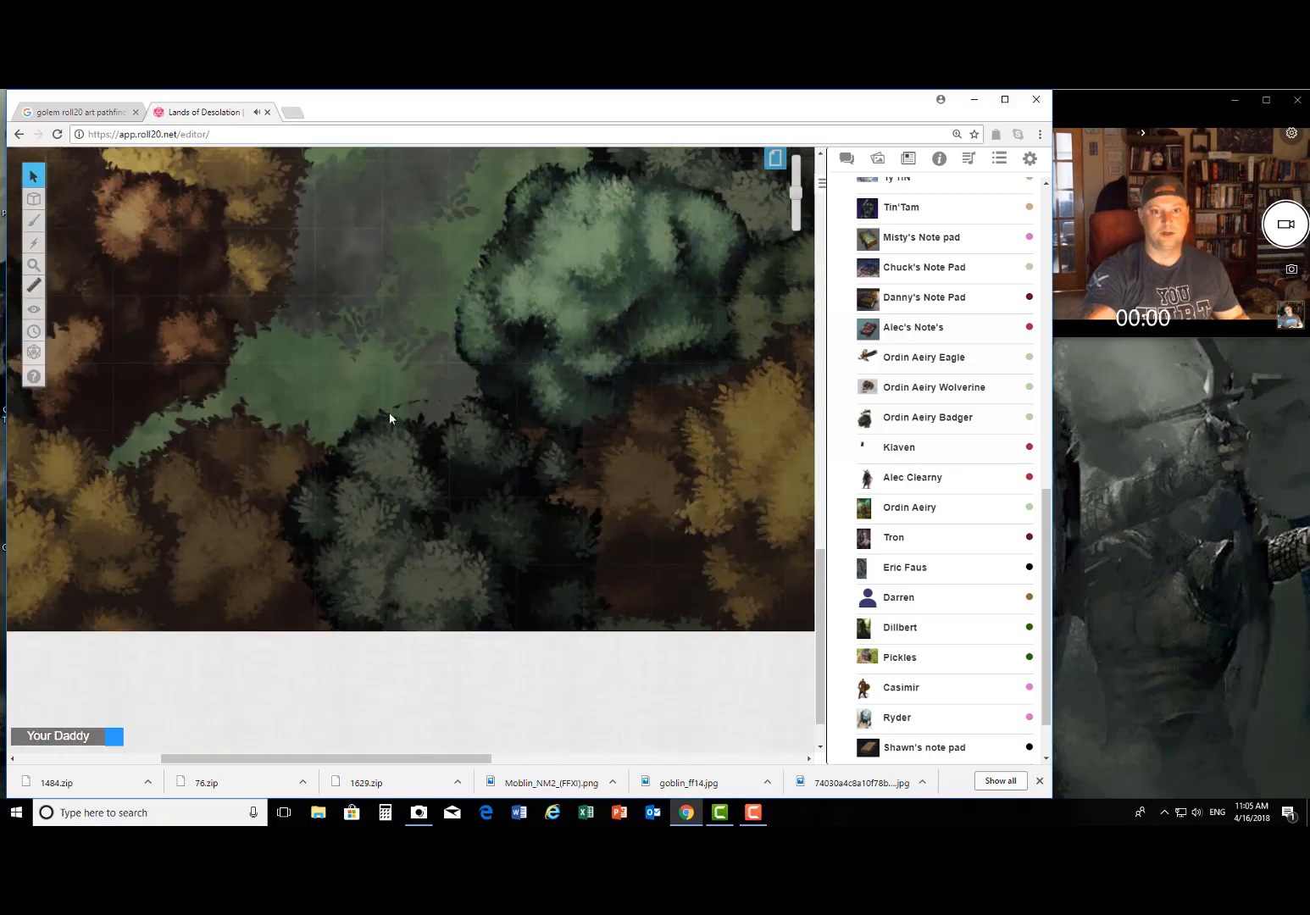
scroll(396, 449, up, 4)
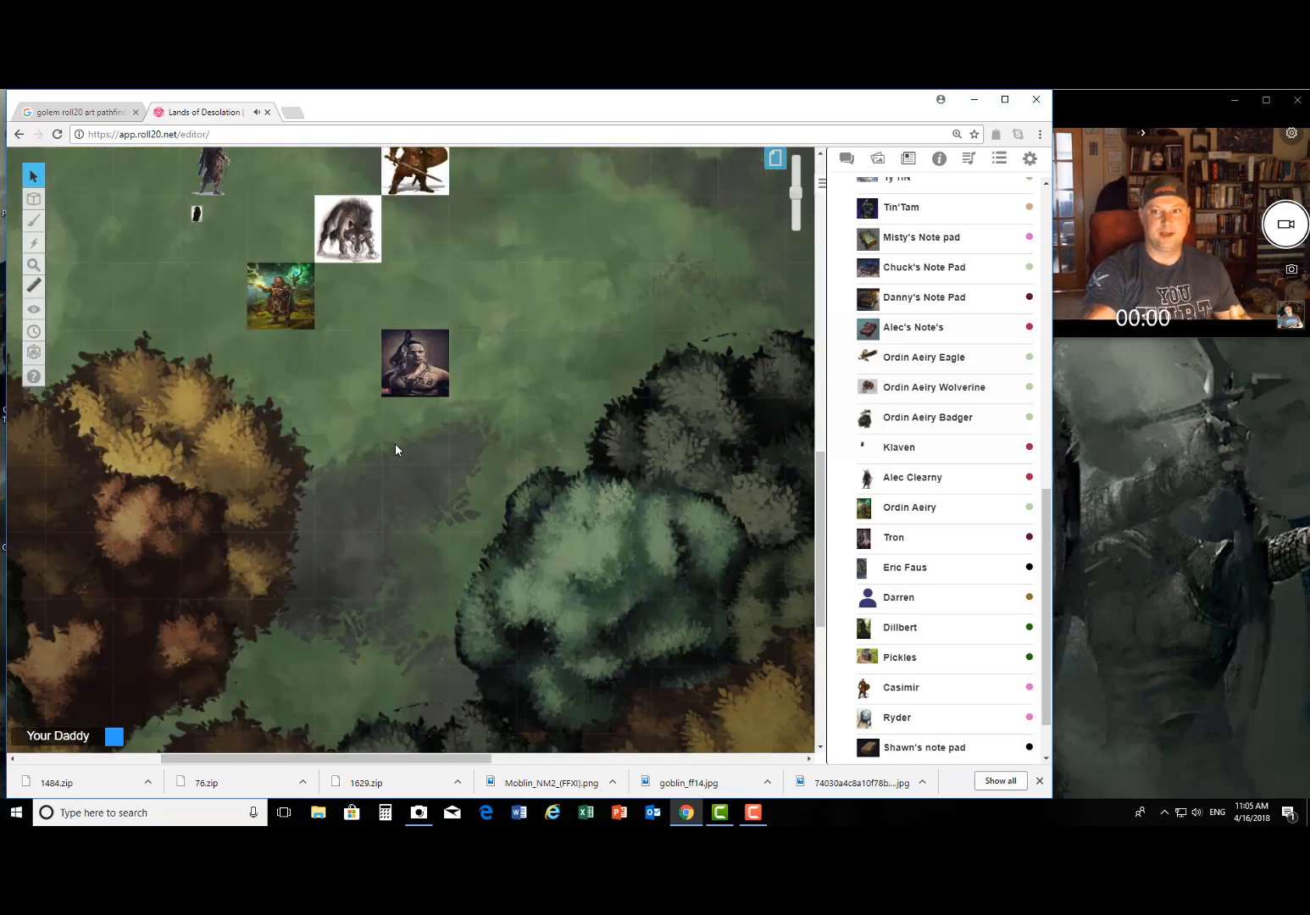
Step: On the Dynamic Lighting layer, start a polyline barrier through the tree clumps along the map's southern edge
mouse_move(34, 198)
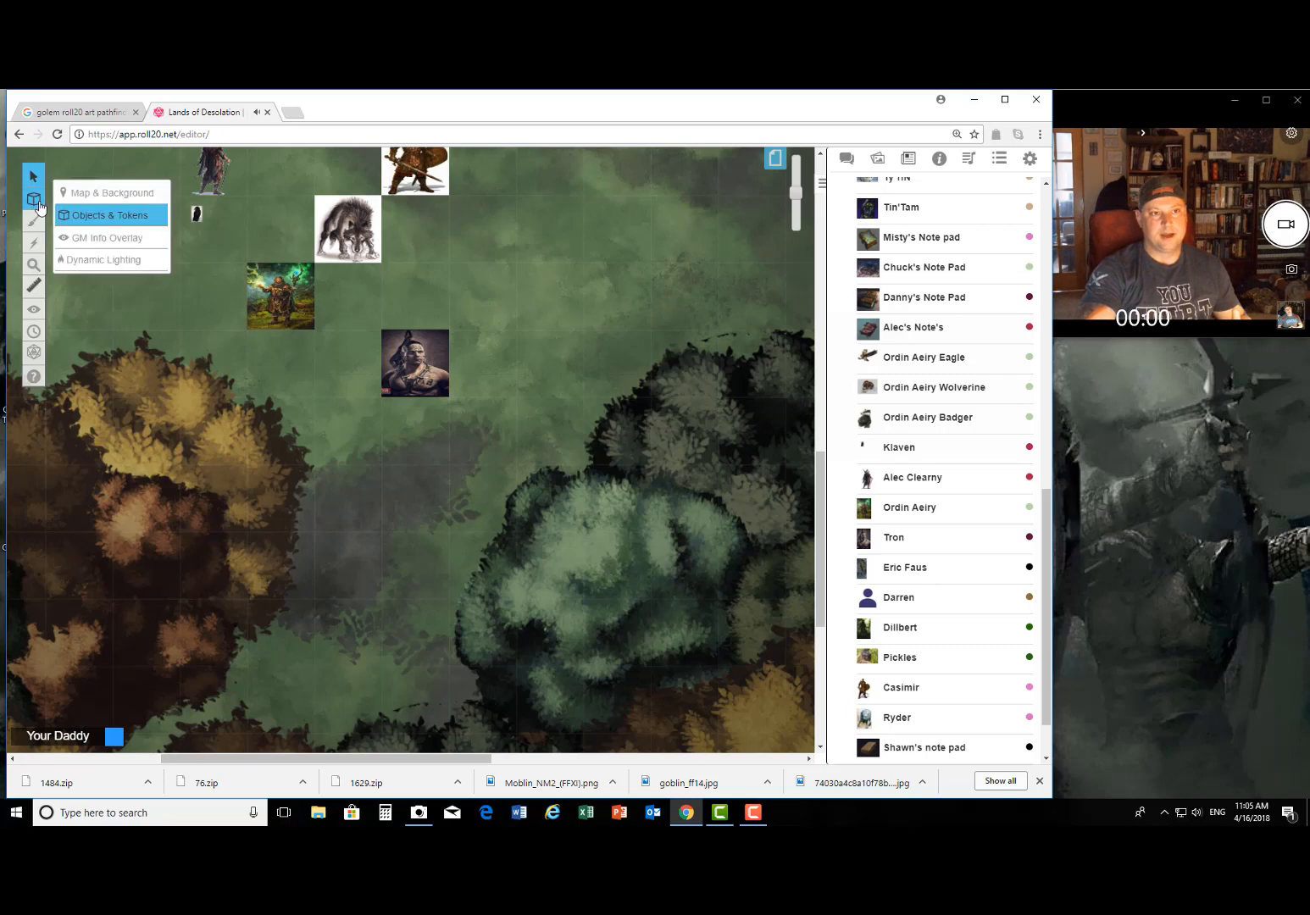
click(133, 270)
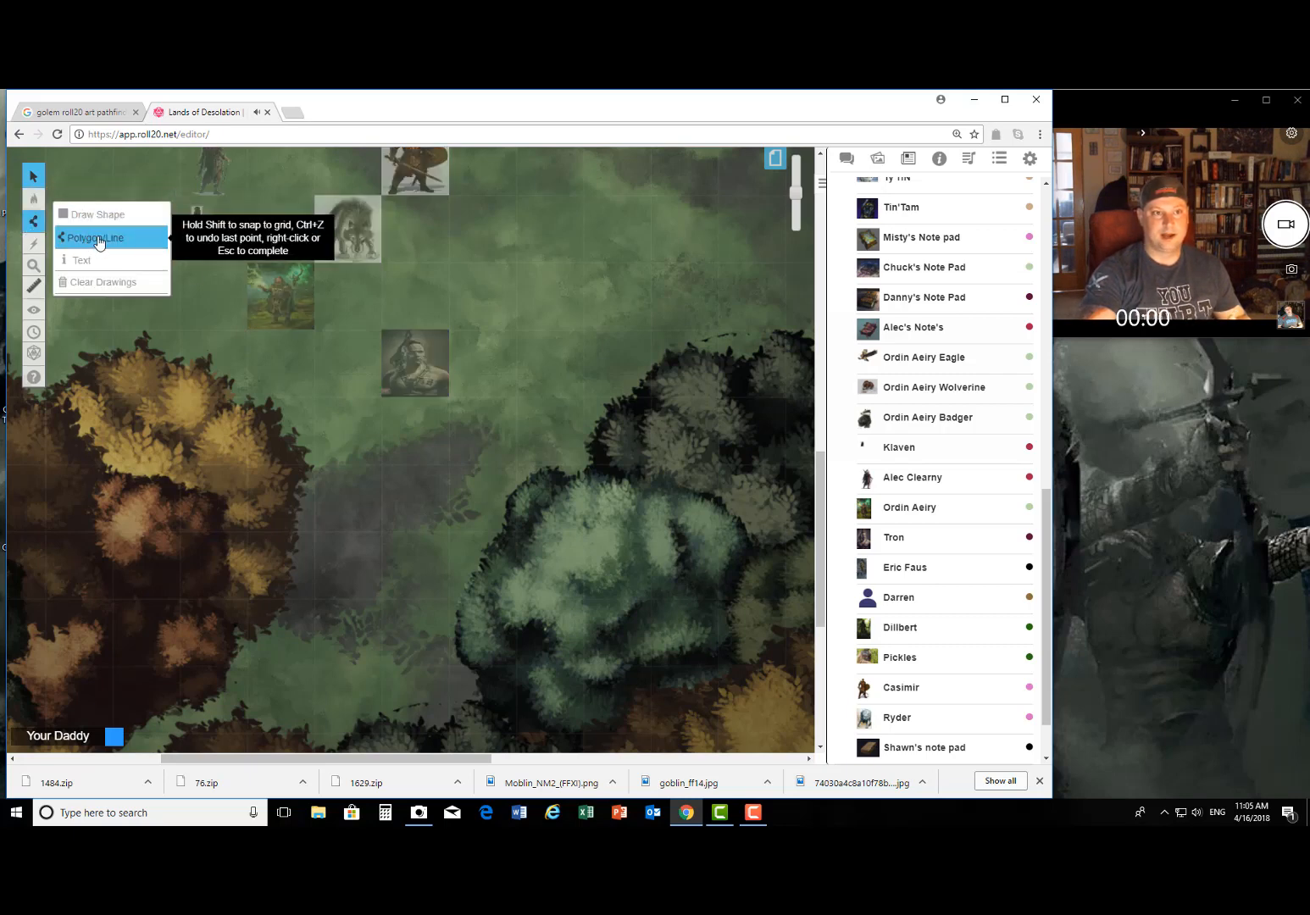
click(97, 240)
mouse_move(34, 199)
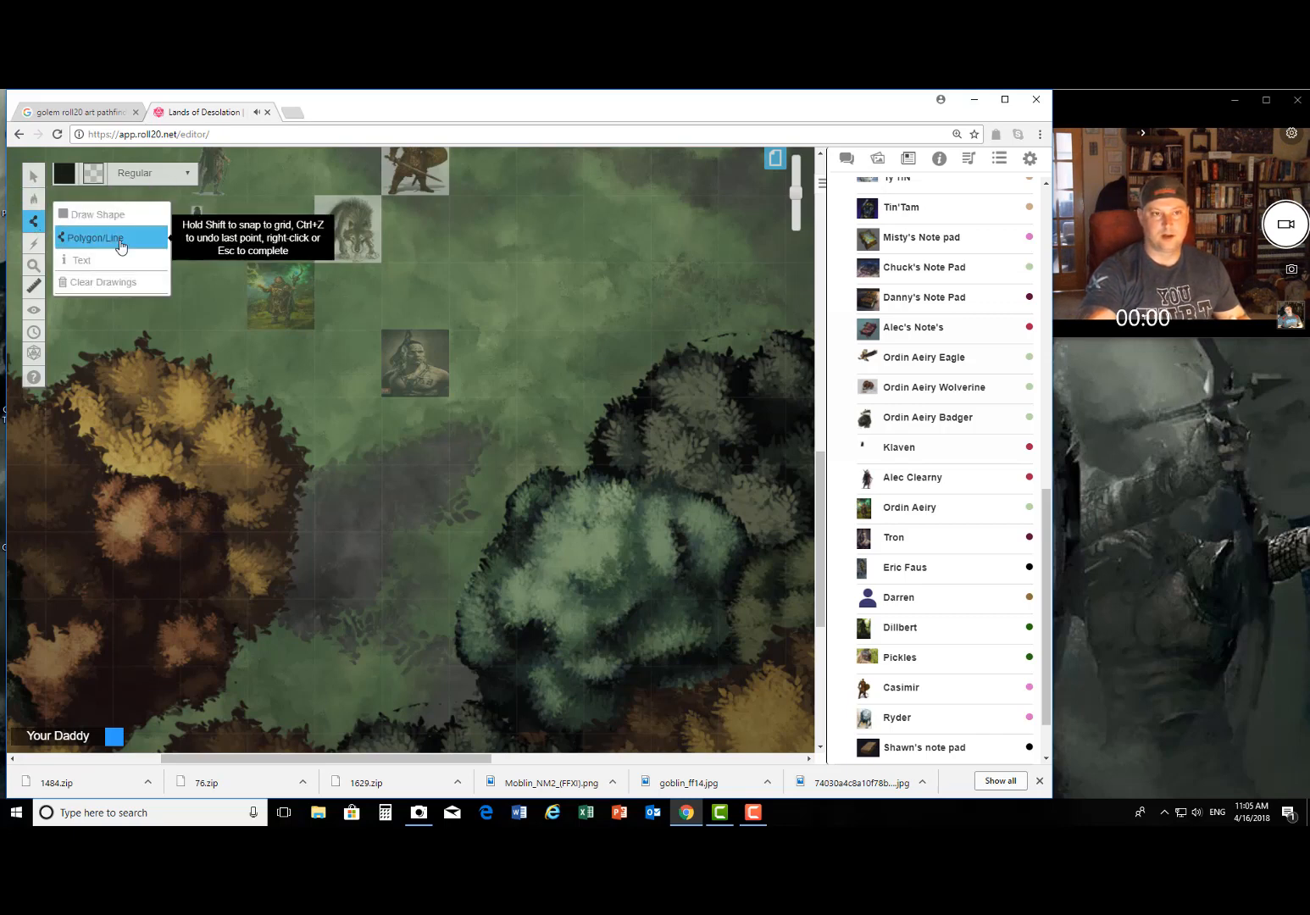
scroll(631, 404, down, 3)
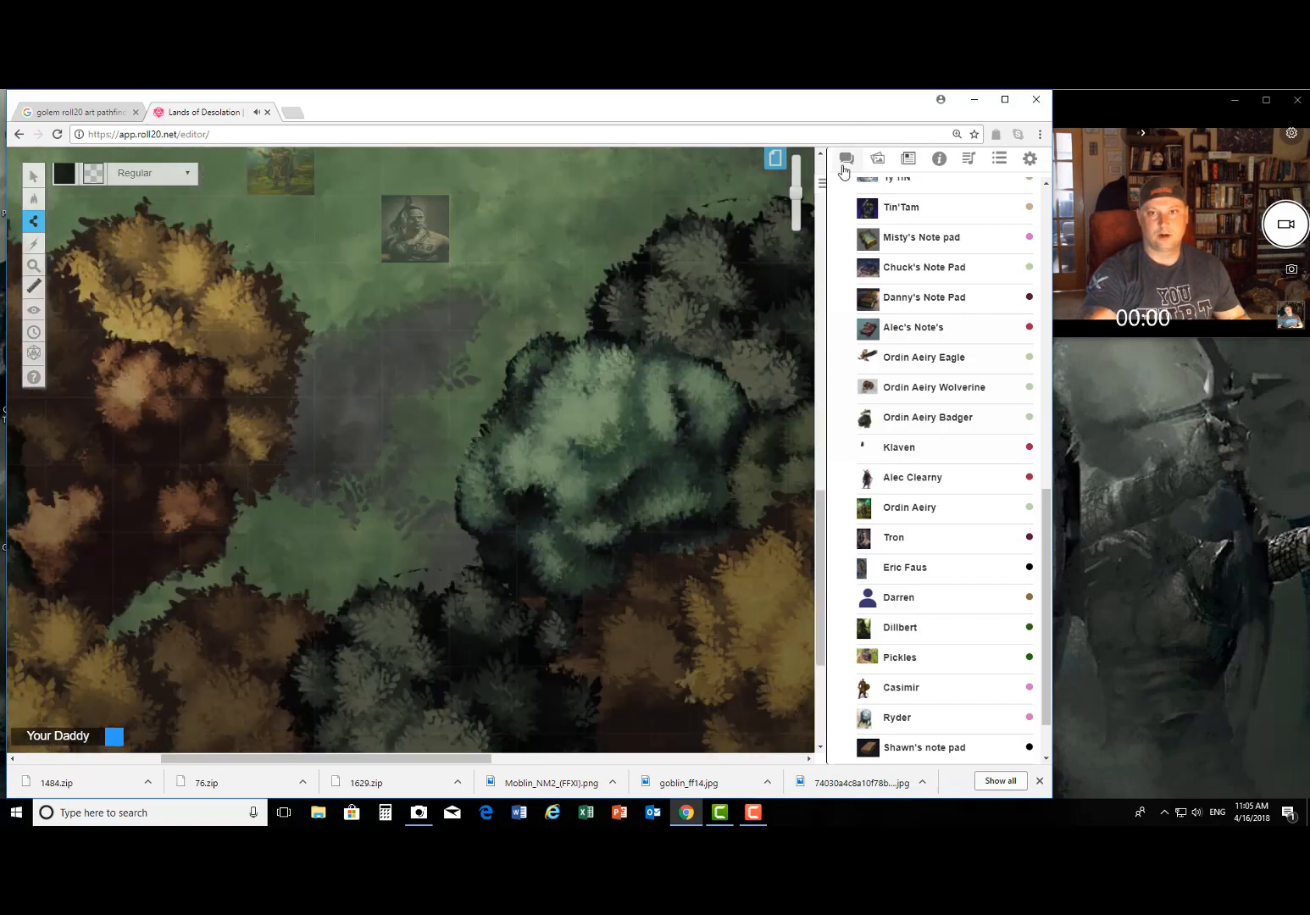
drag(793, 195, 804, 223)
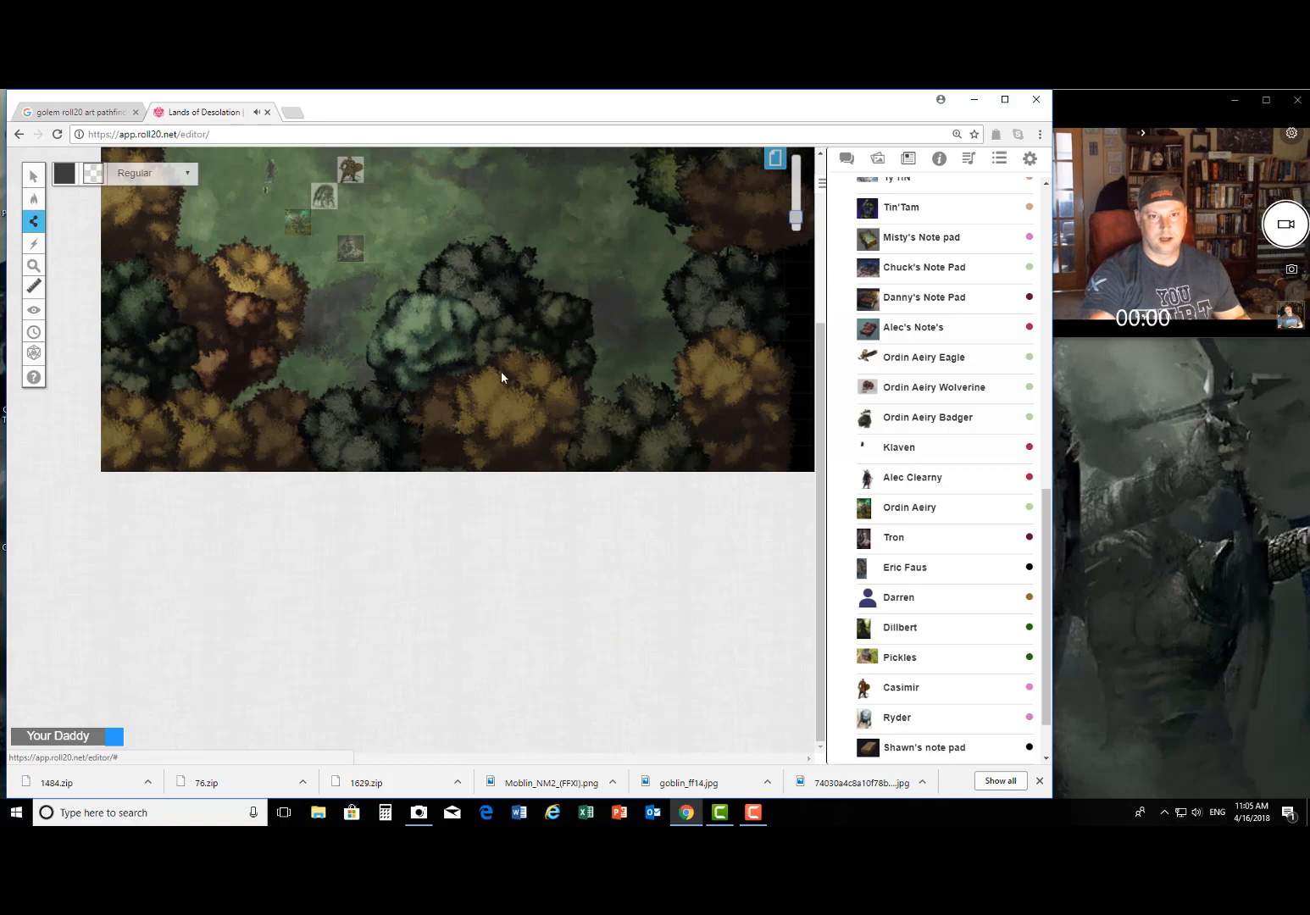
scroll(561, 383, up, 5)
scroll(519, 473, down, 5)
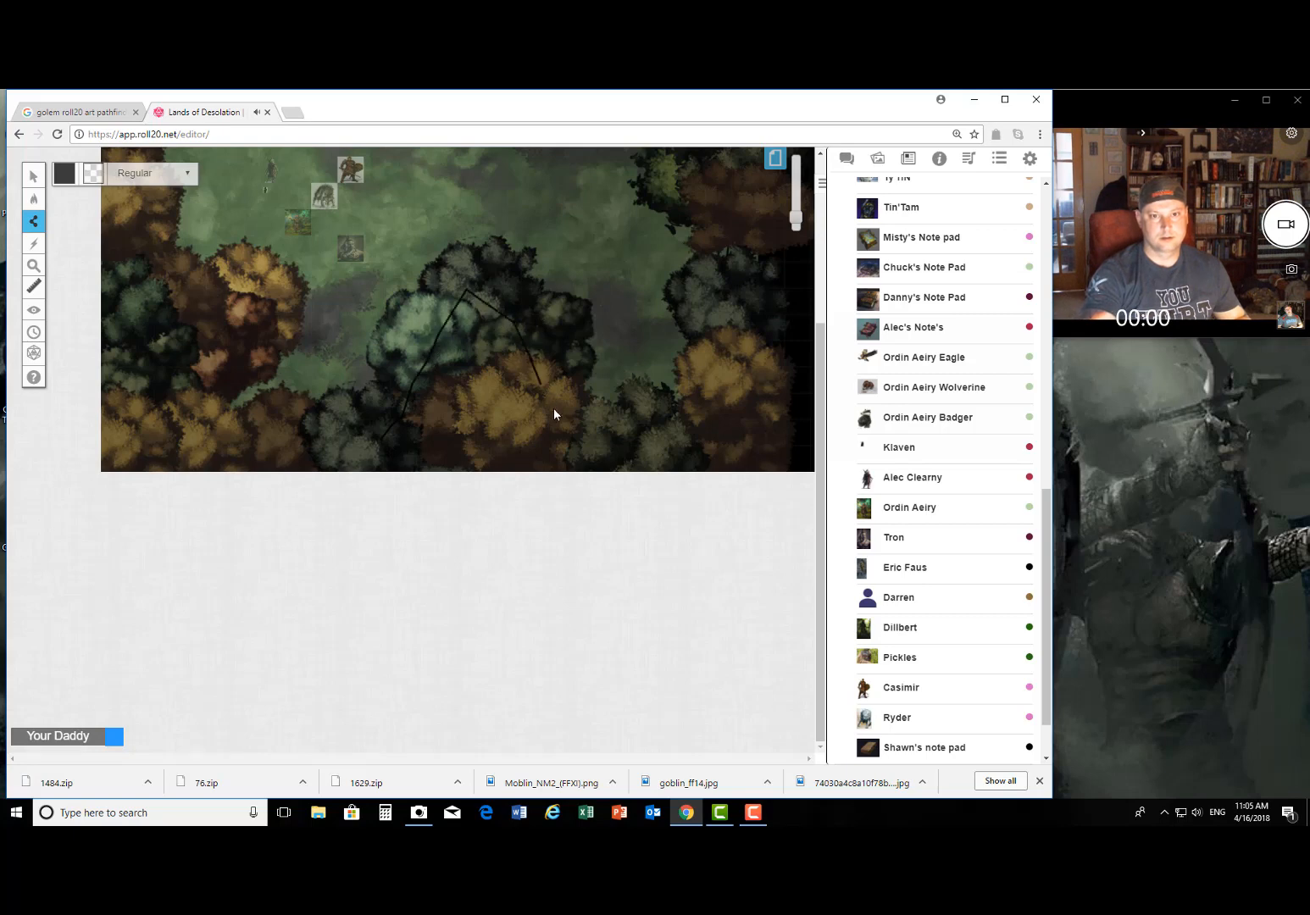
click(610, 428)
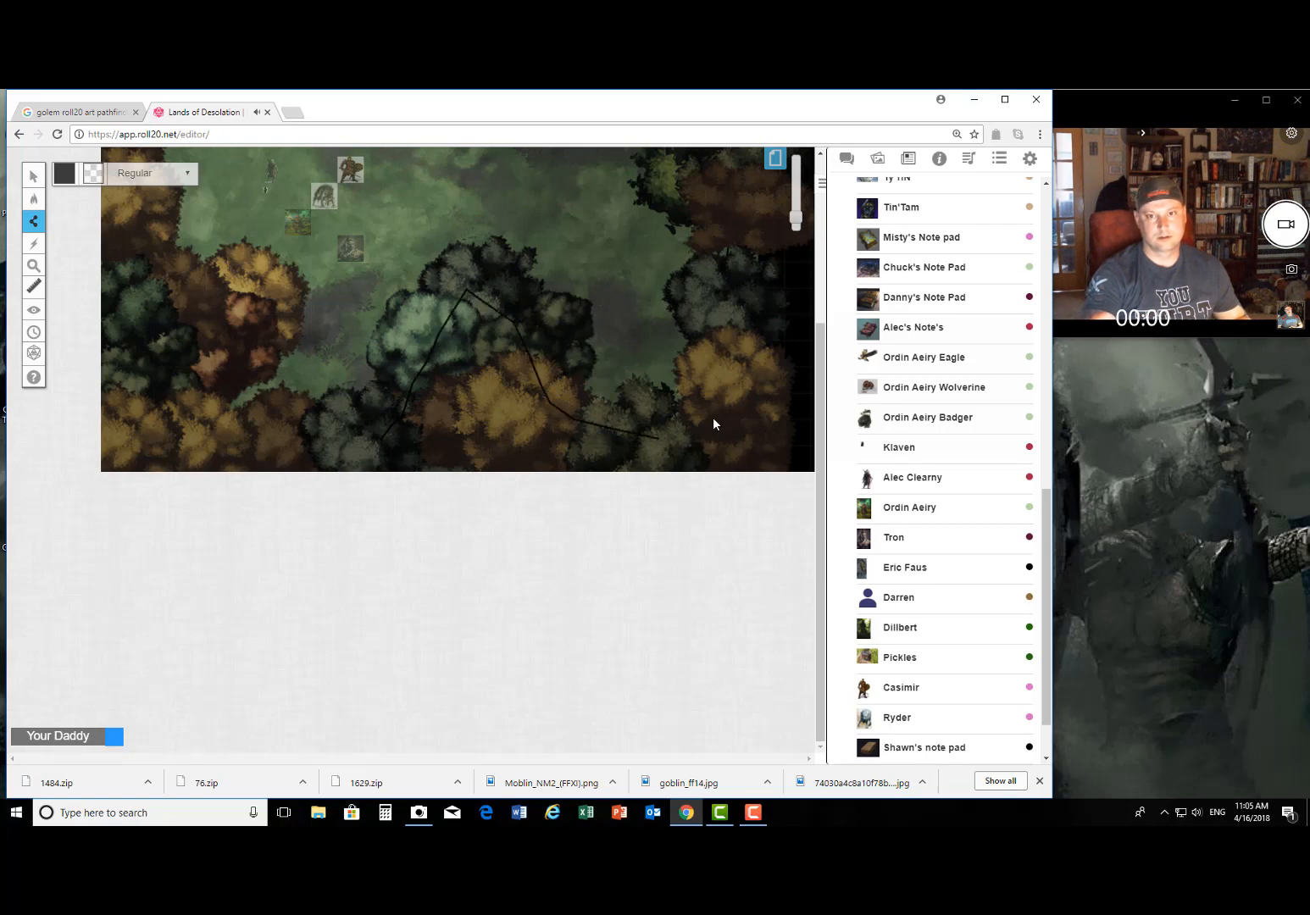
Step: Continue the barrier line up through the eastern trees, across the northern trees and into the northwest clump
mouse_move(730, 410)
mouse_down()
mouse_move(721, 417)
mouse_move(742, 406)
mouse_move(754, 369)
mouse_move(737, 269)
mouse_up()
scroll(736, 238, up, 4)
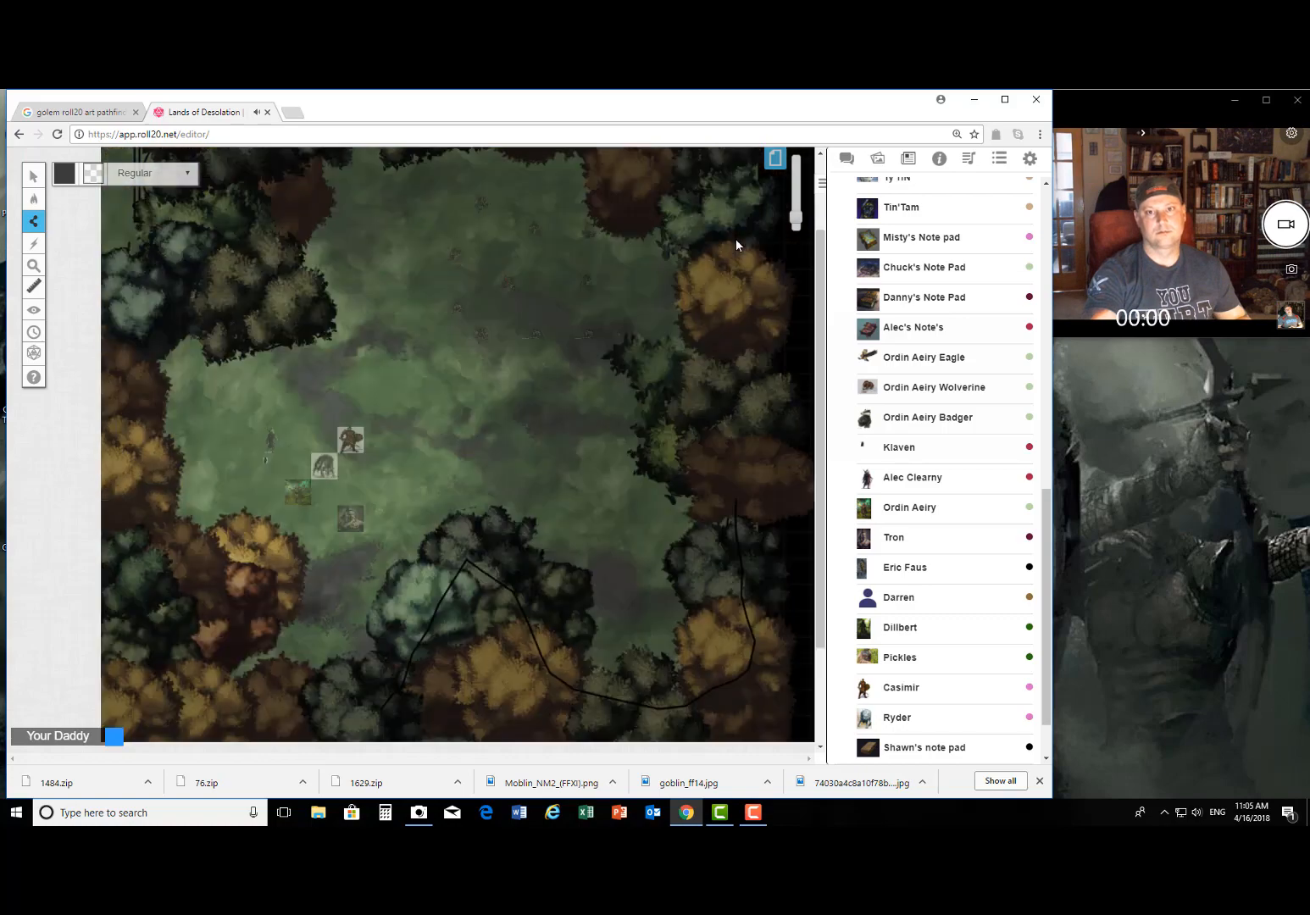
mouse_move(725, 555)
mouse_down()
mouse_move(700, 502)
mouse_move(723, 343)
mouse_move(708, 282)
mouse_move(667, 249)
mouse_move(623, 246)
mouse_move(596, 218)
mouse_move(487, 204)
mouse_up()
mouse_move(382, 192)
mouse_down()
mouse_move(279, 202)
mouse_move(256, 248)
mouse_move(243, 352)
mouse_move(156, 391)
mouse_up()
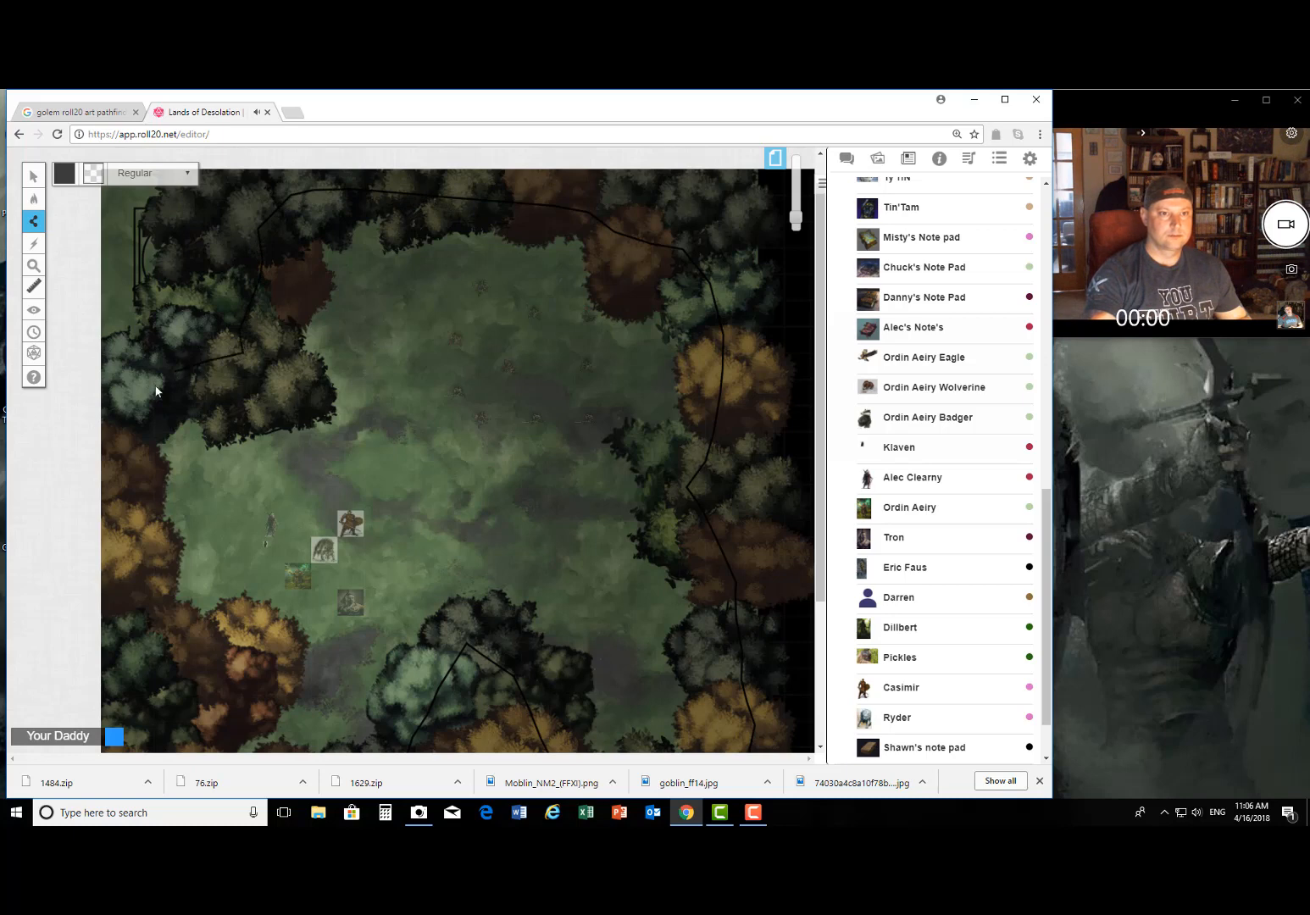
Step: Run the barrier down the western trees and along the southwest edge to close it at its southern starting point
drag(124, 510, 128, 567)
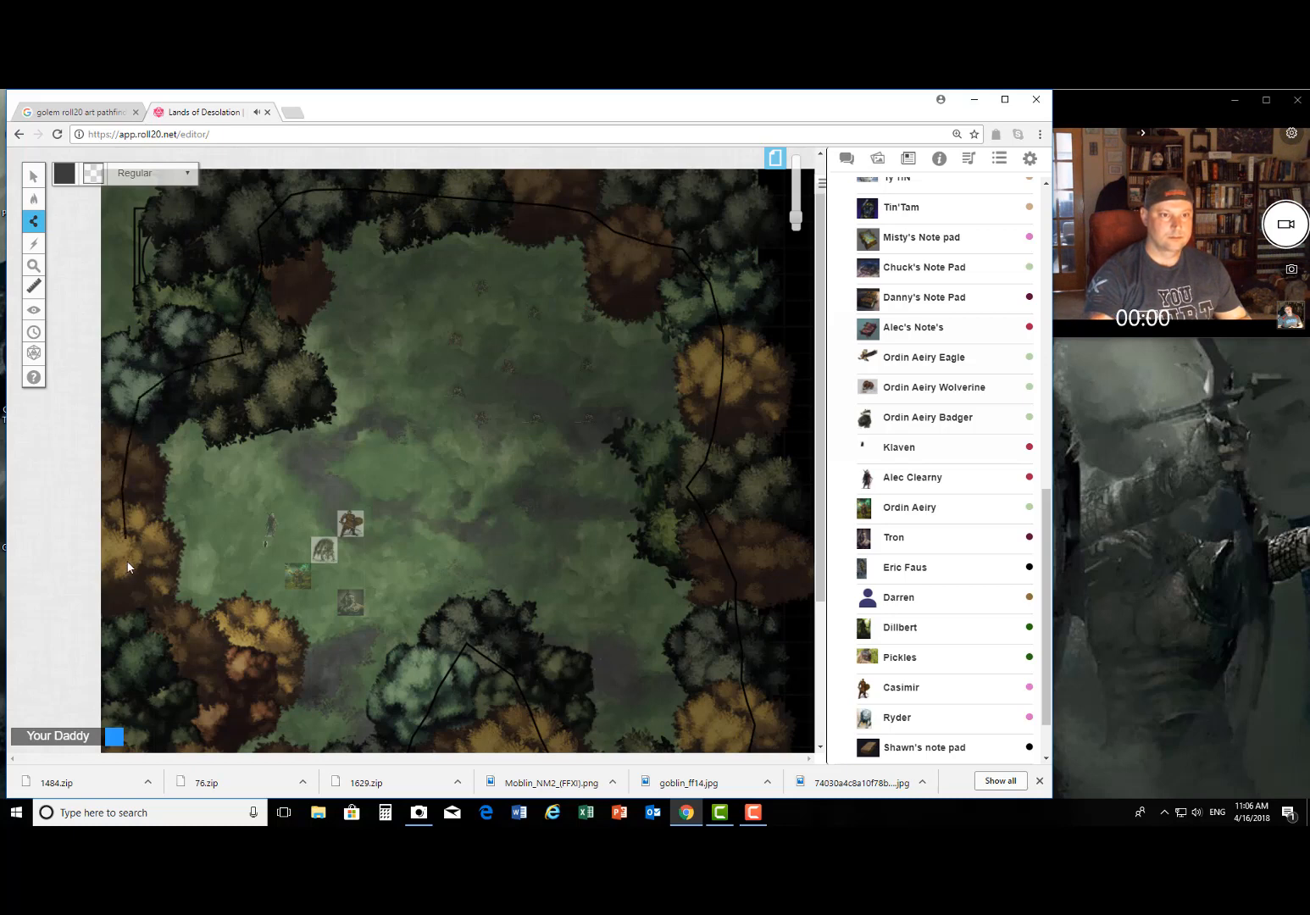
drag(143, 648, 166, 667)
scroll(193, 695, down, 3)
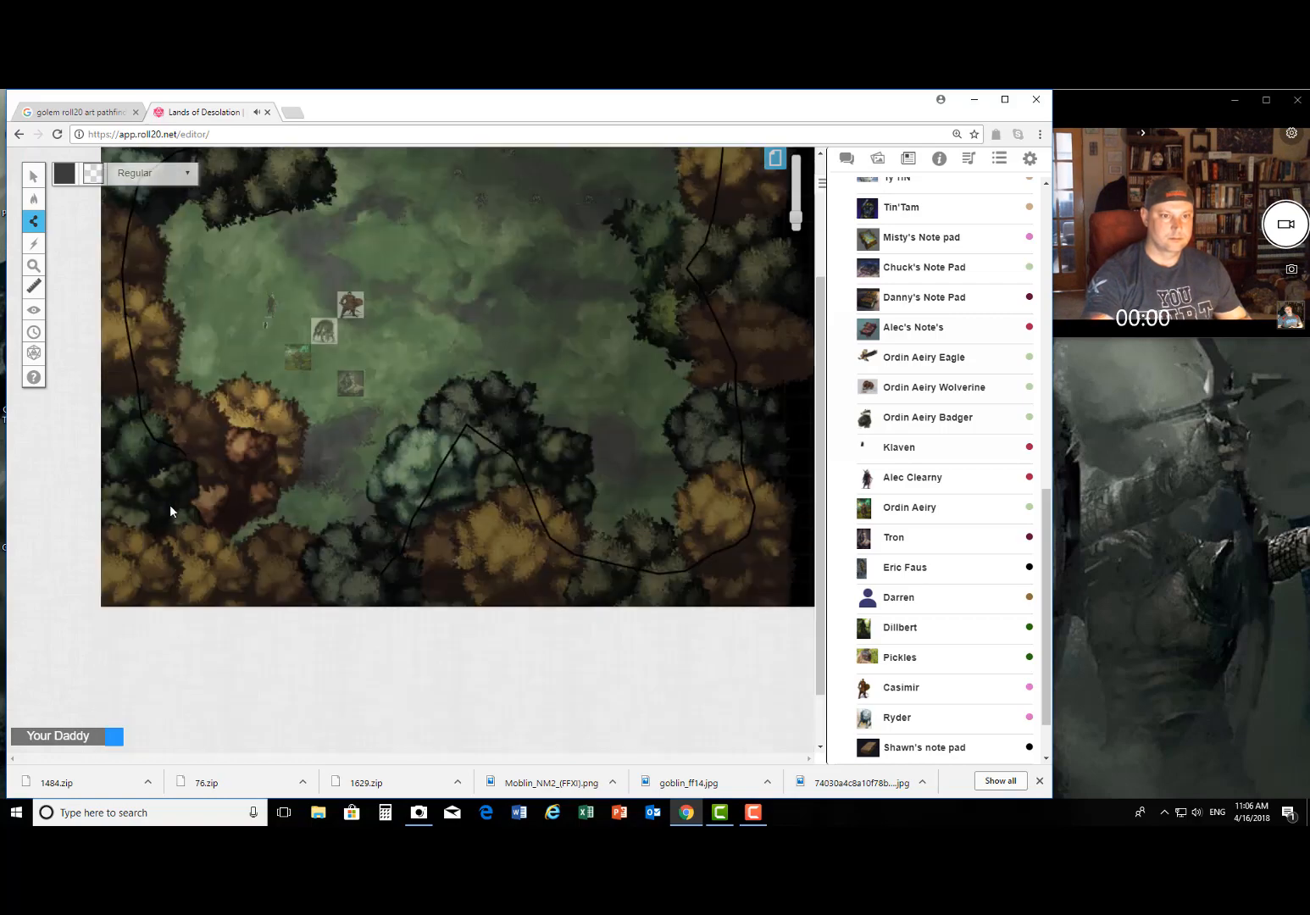
drag(190, 482, 188, 542)
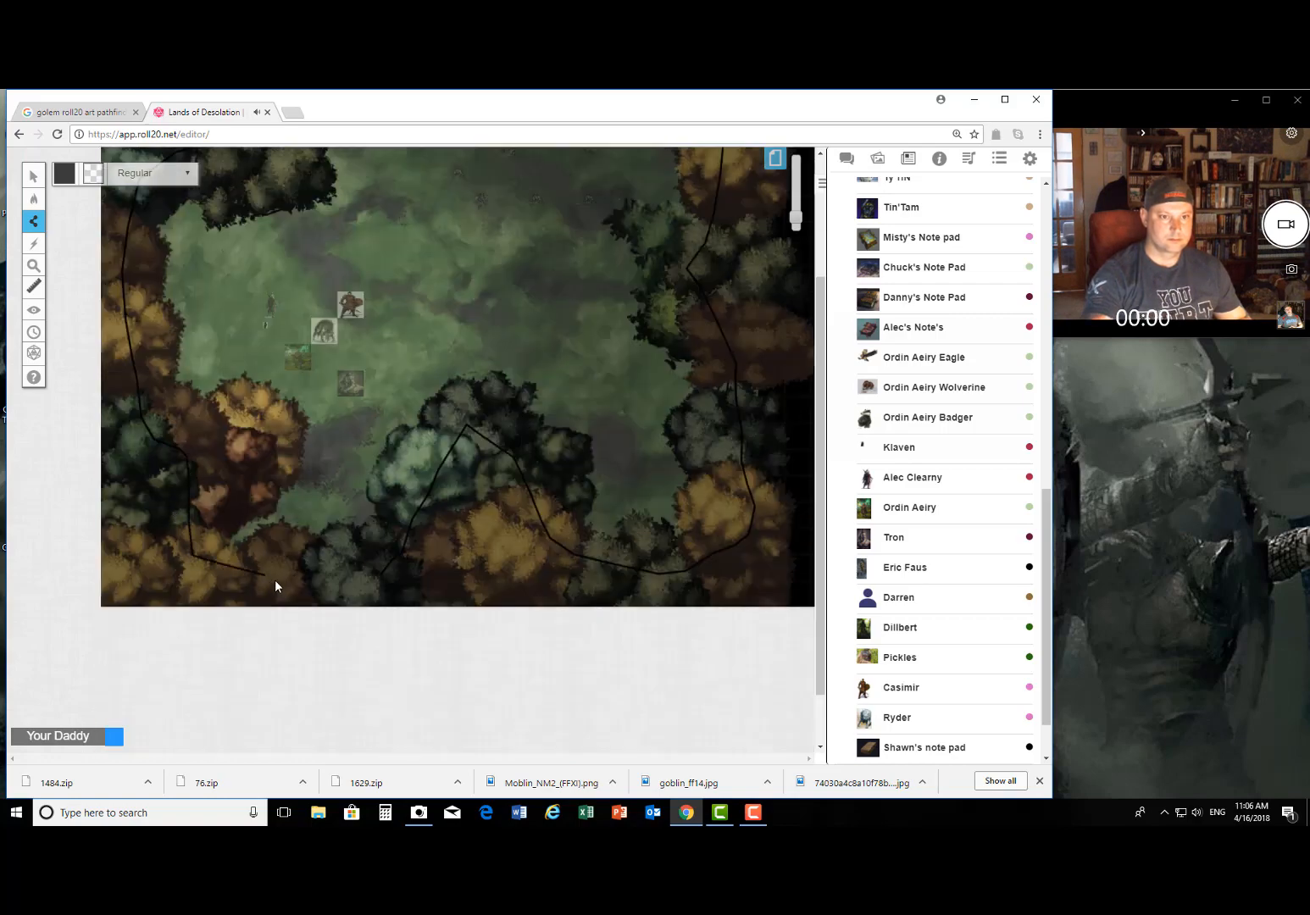
drag(276, 585, 334, 580)
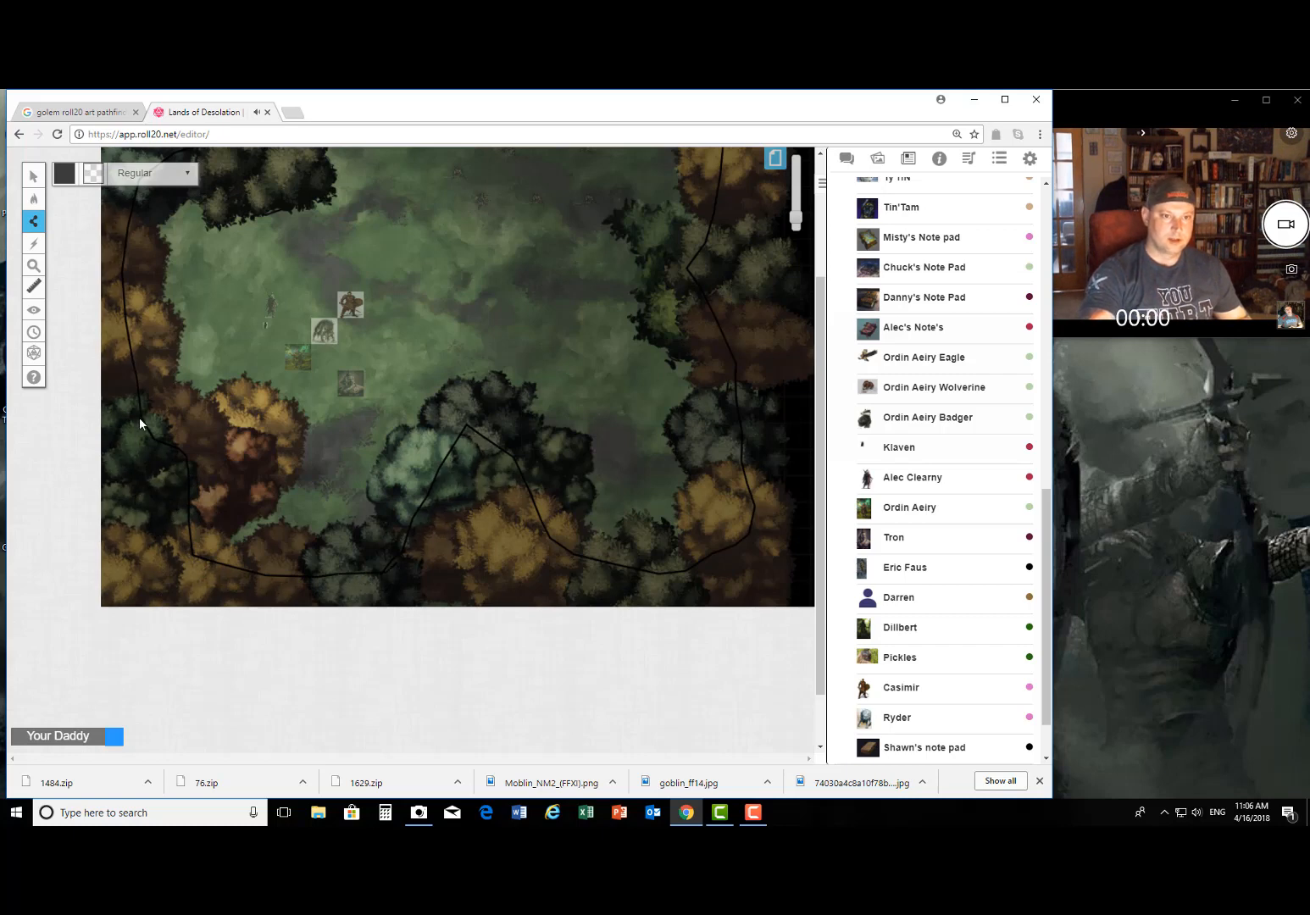
Step: Add extra barrier lines inside the southwest and northwest tree clumps
drag(130, 428, 169, 429)
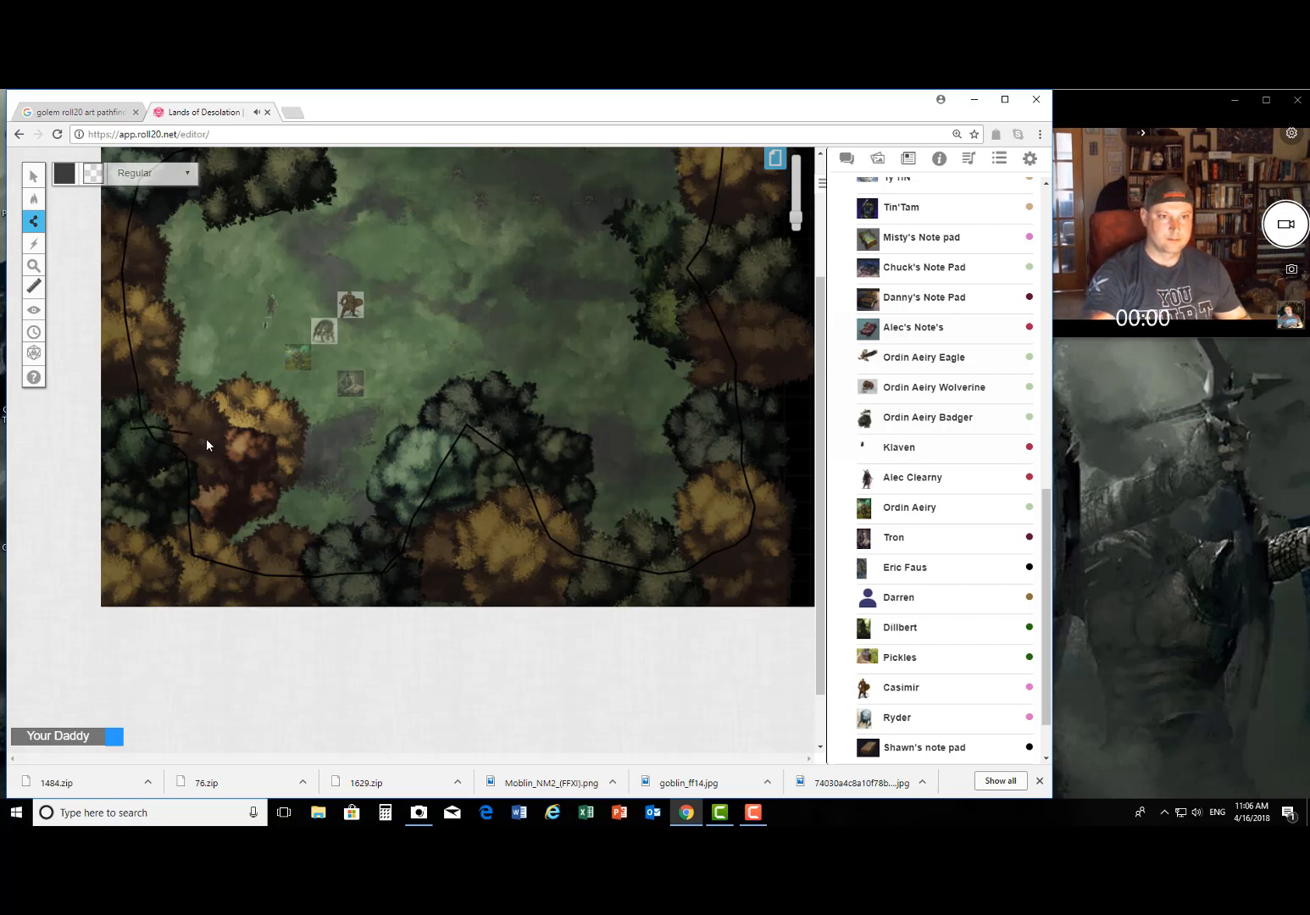
drag(227, 473, 217, 499)
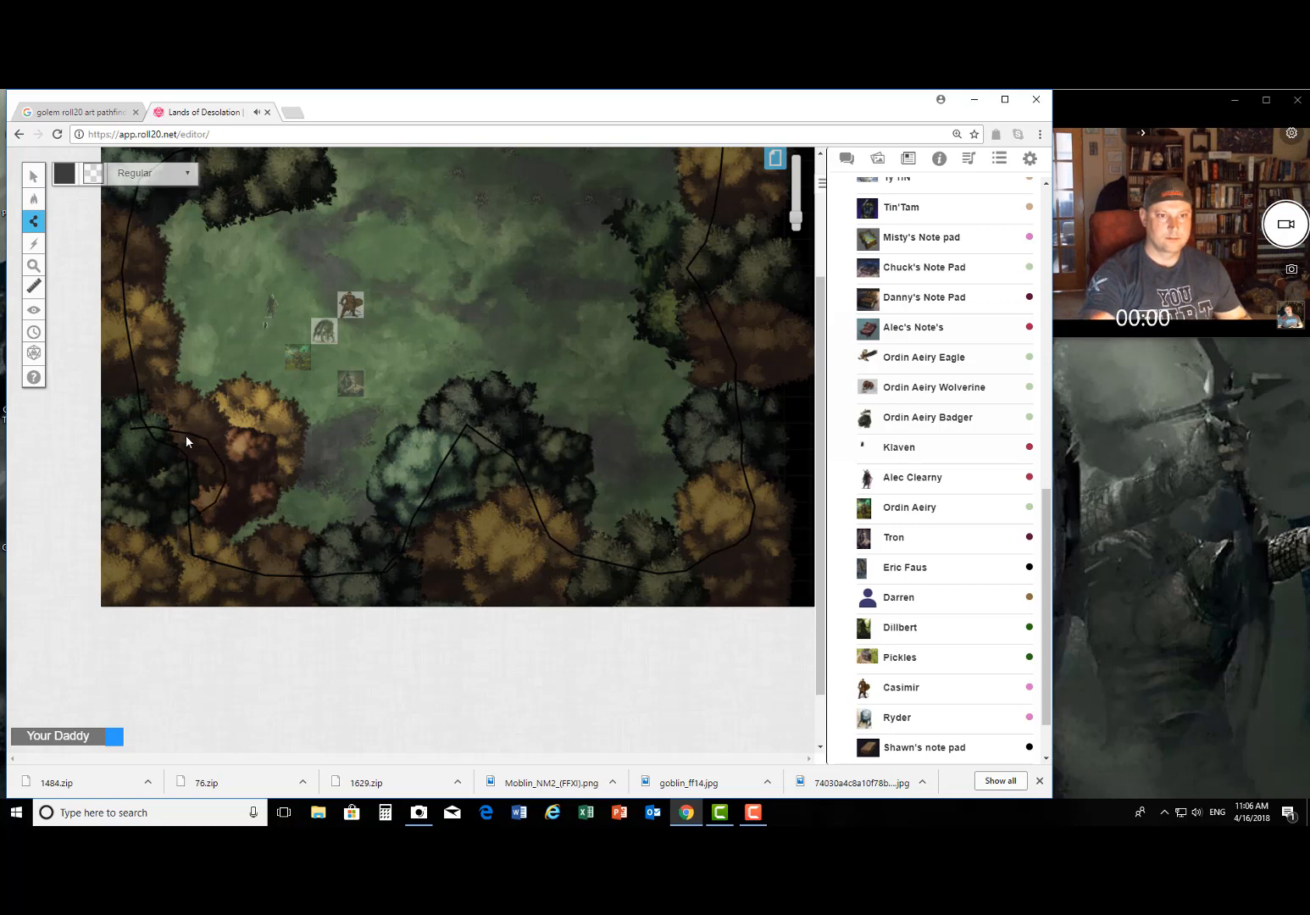
mouse_move(186, 440)
mouse_down()
mouse_move(222, 421)
mouse_move(237, 448)
mouse_up()
scroll(161, 398, up, 3)
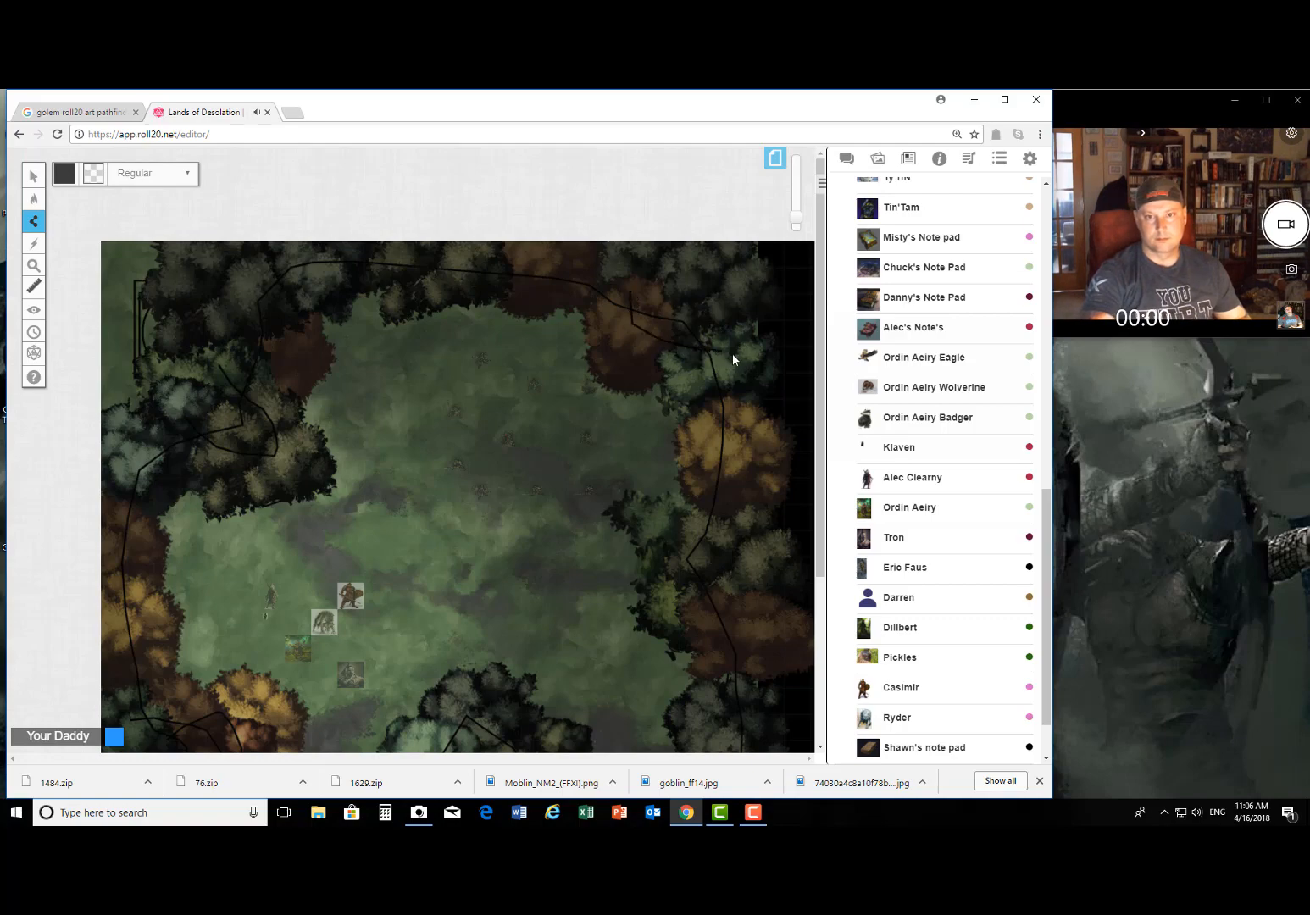
Step: Add short barrier lines inside the eastern tree clump and the large clump south of the party
scroll(766, 364, down, 5)
scroll(764, 327, up, 2)
scroll(754, 356, up, 2)
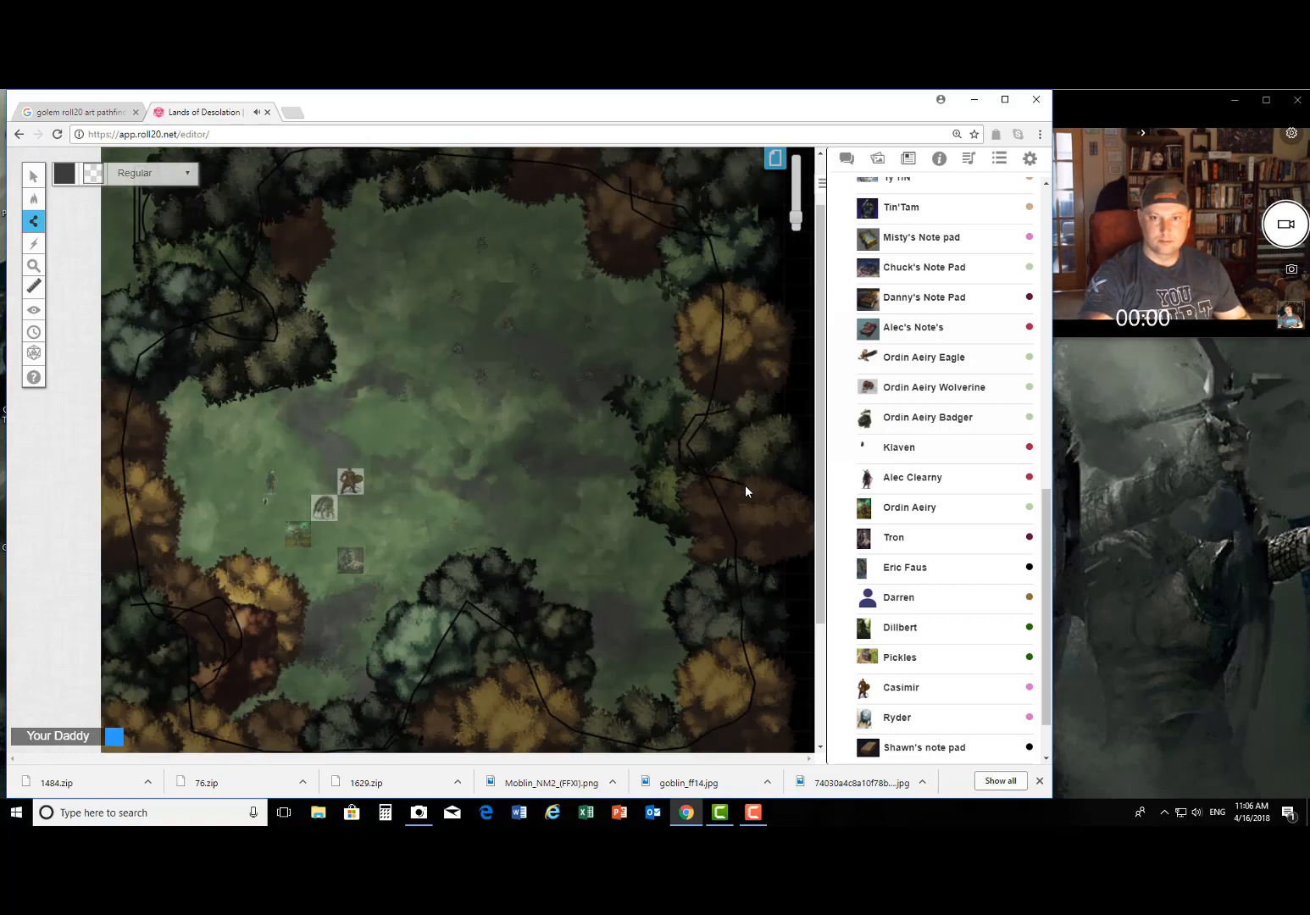
scroll(742, 479, down, 4)
scroll(444, 432, up, 3)
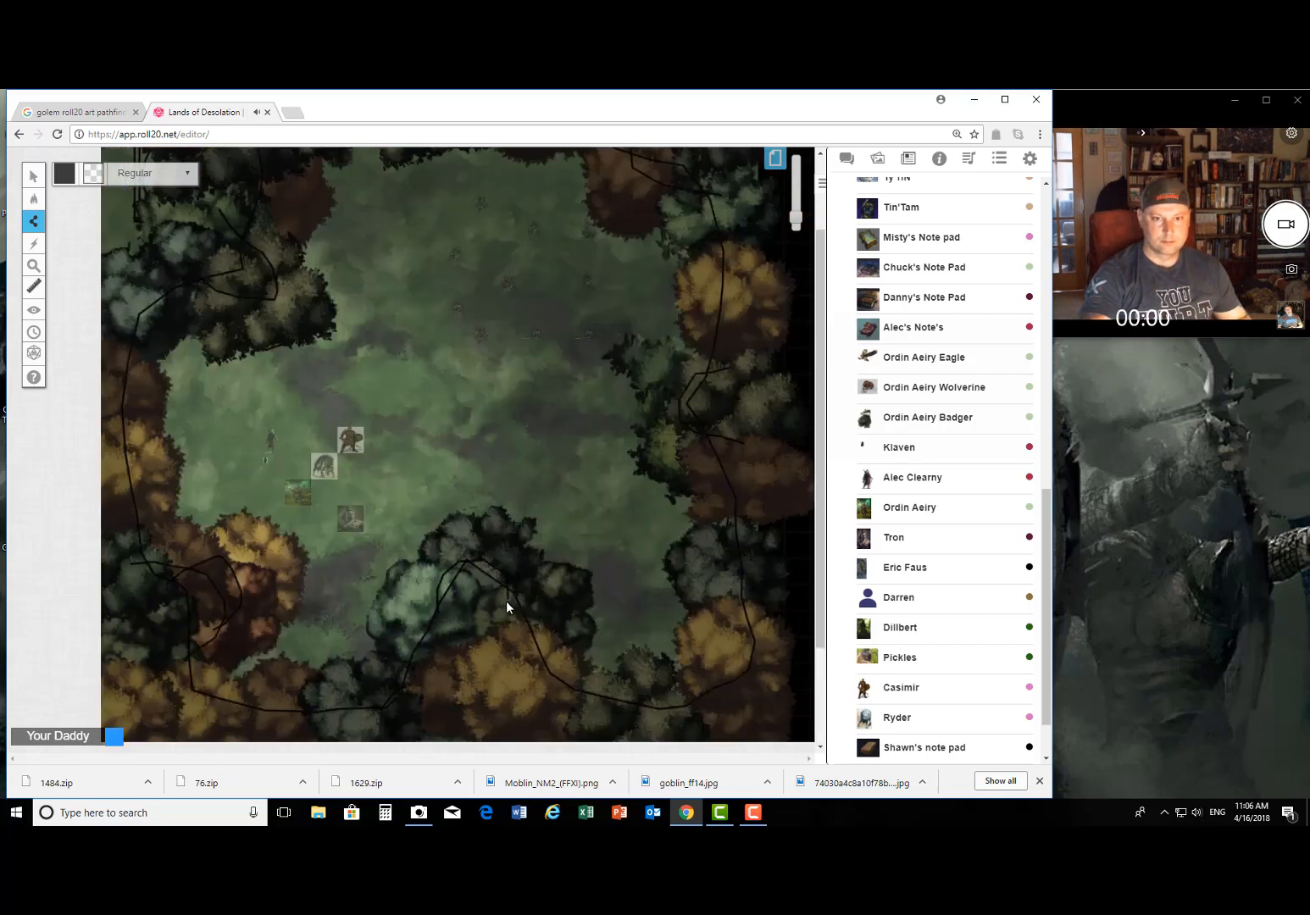
scroll(382, 430, up, 1)
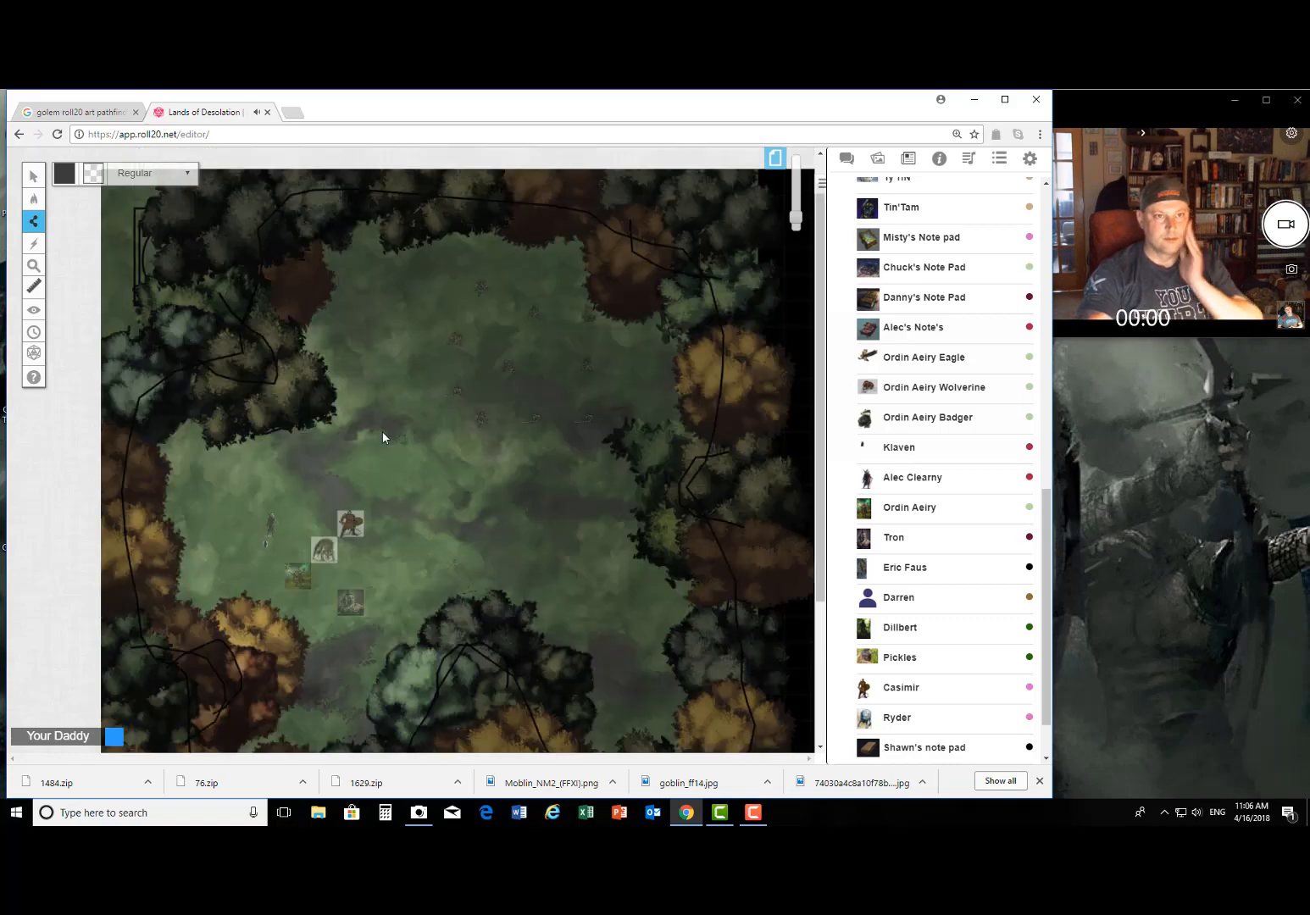
Step: Return to the Objects & Tokens layer and preview the line of sight of the tattooed warrior south of the party
mouse_move(48, 214)
click(109, 214)
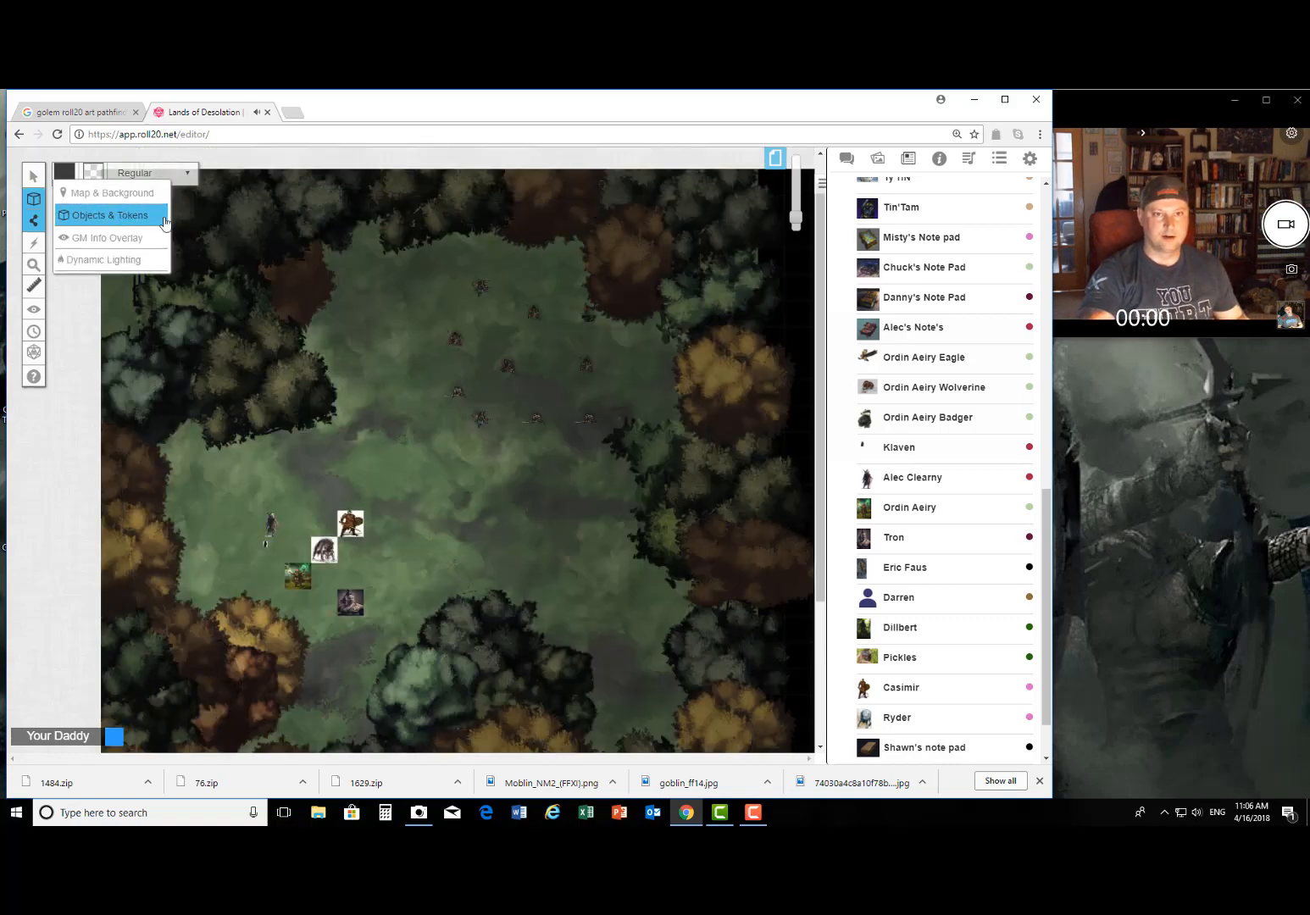
scroll(475, 273, down, 3)
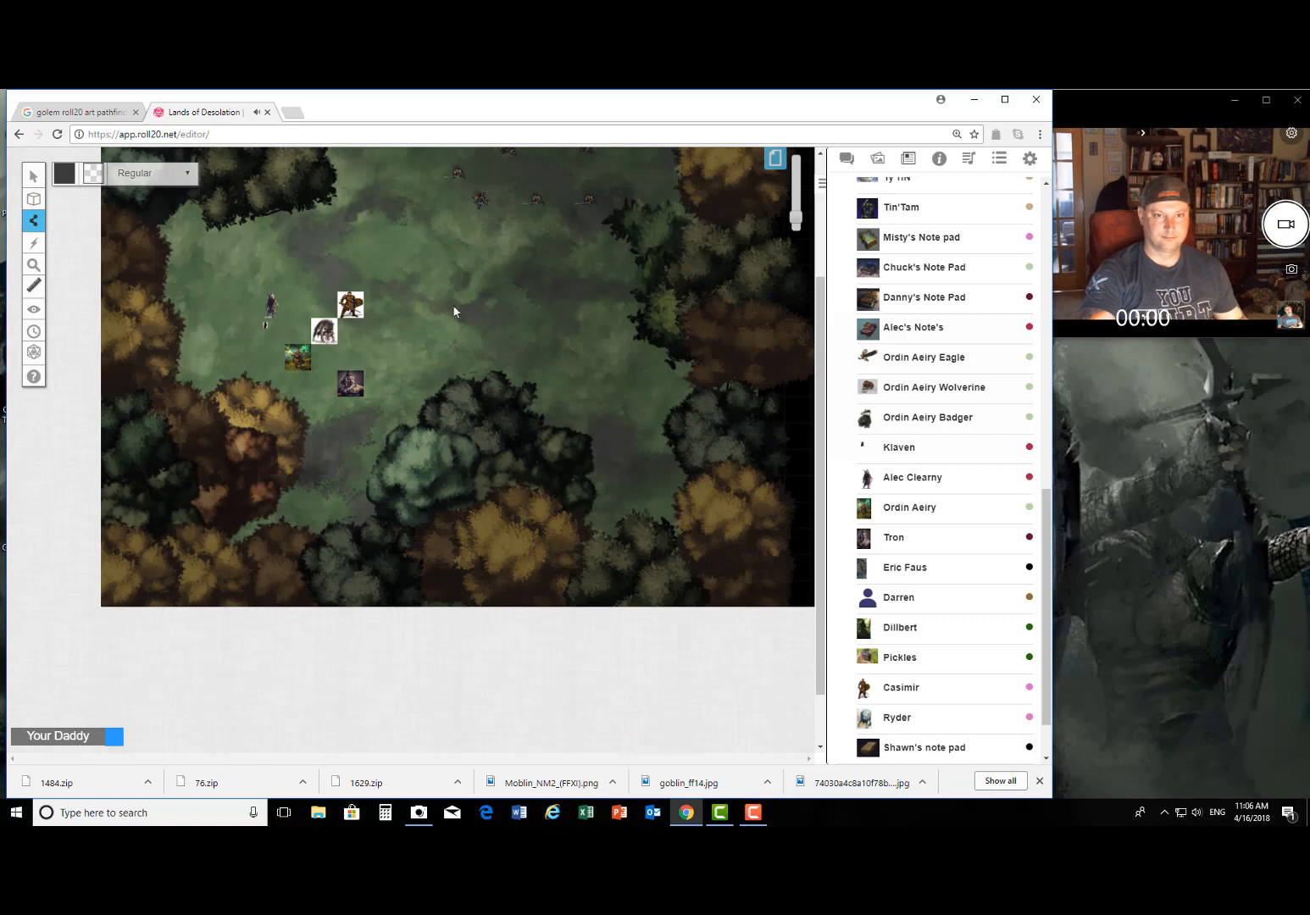
drag(797, 218, 796, 182)
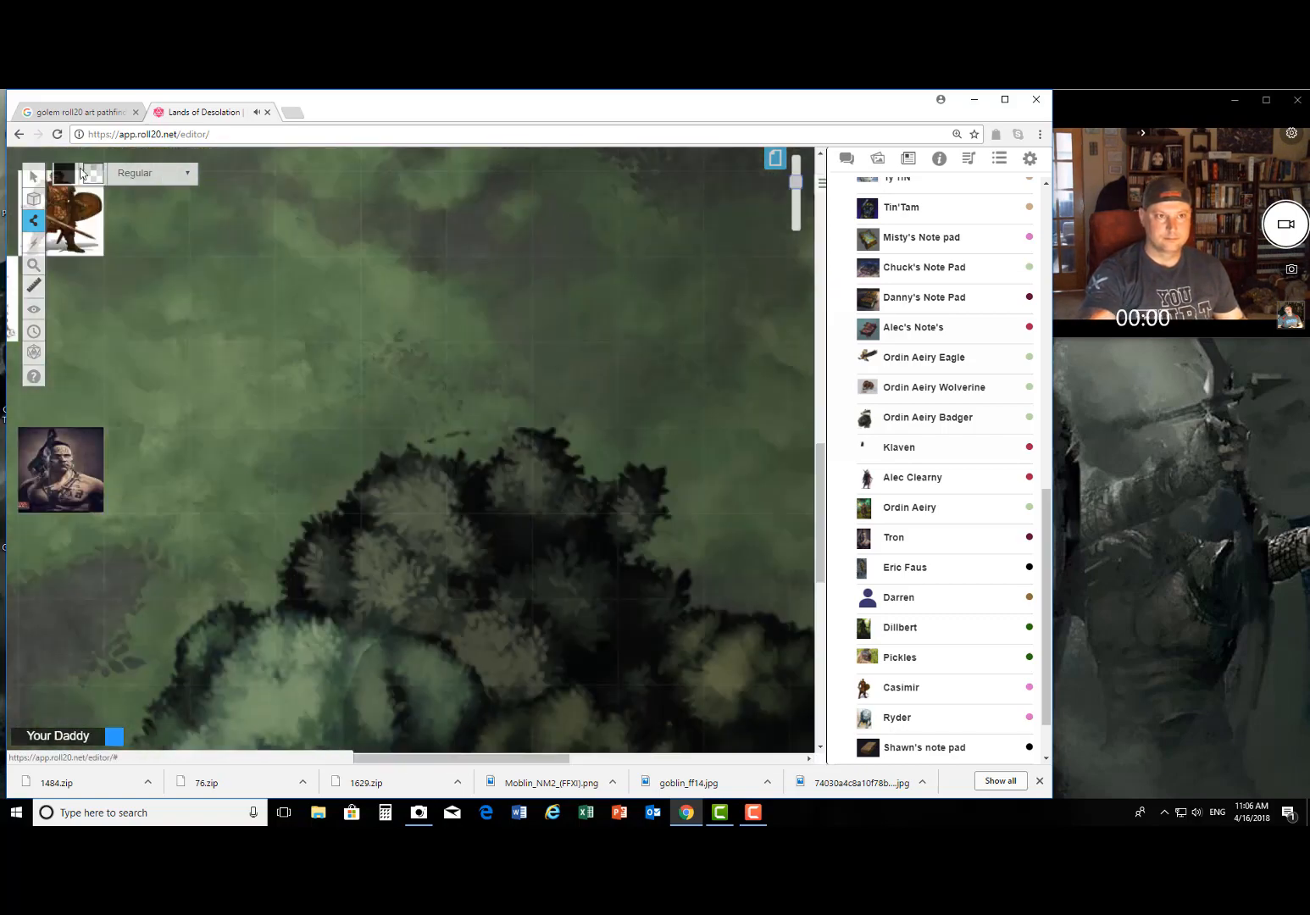
click(34, 174)
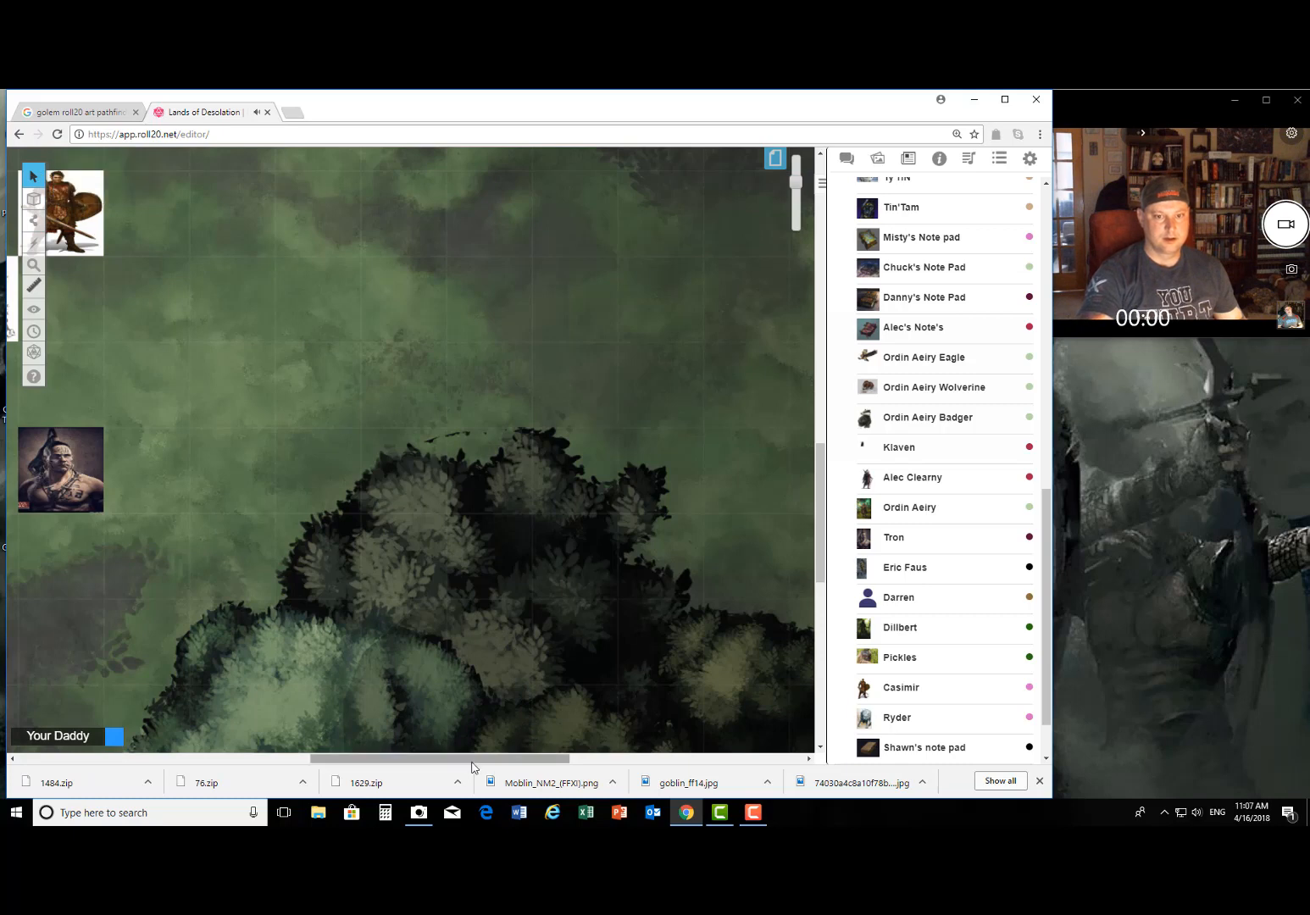
drag(460, 755, 375, 732)
click(388, 466)
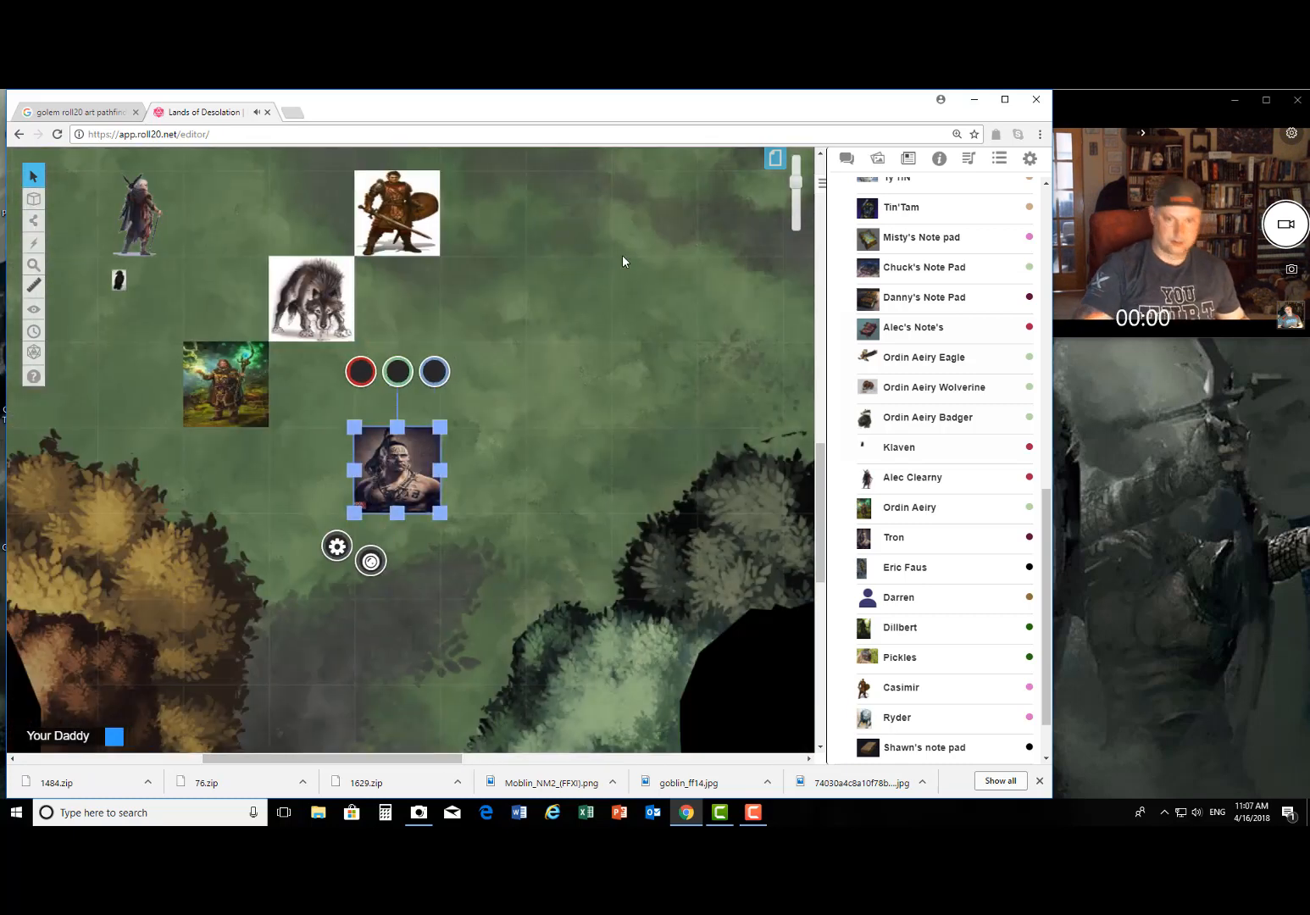
Step: Examine the tattooed warrior's view against the new barriers in the northwest, northeast and southeast of the map
scroll(529, 320, up, 15)
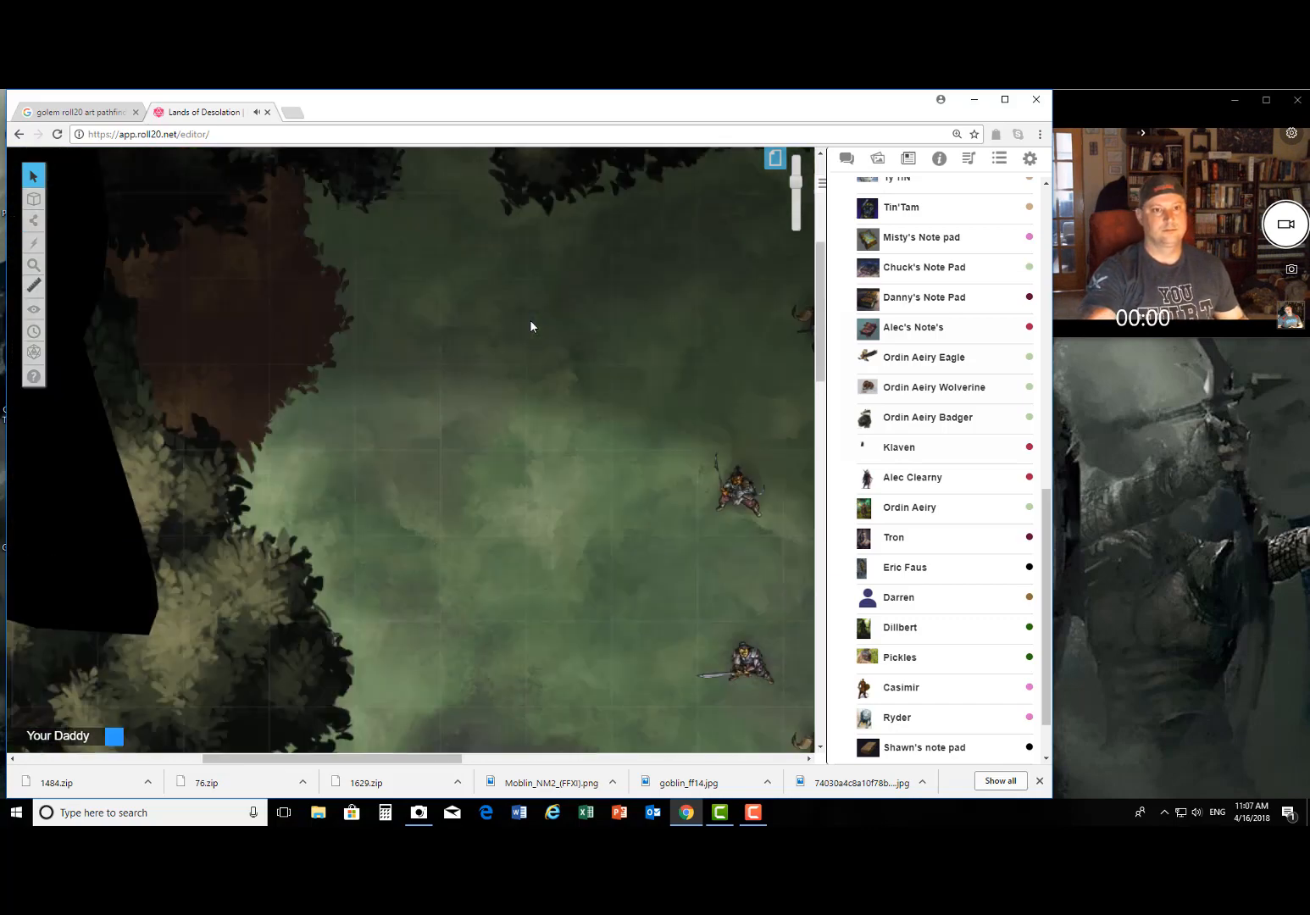
scroll(540, 346, down, 15)
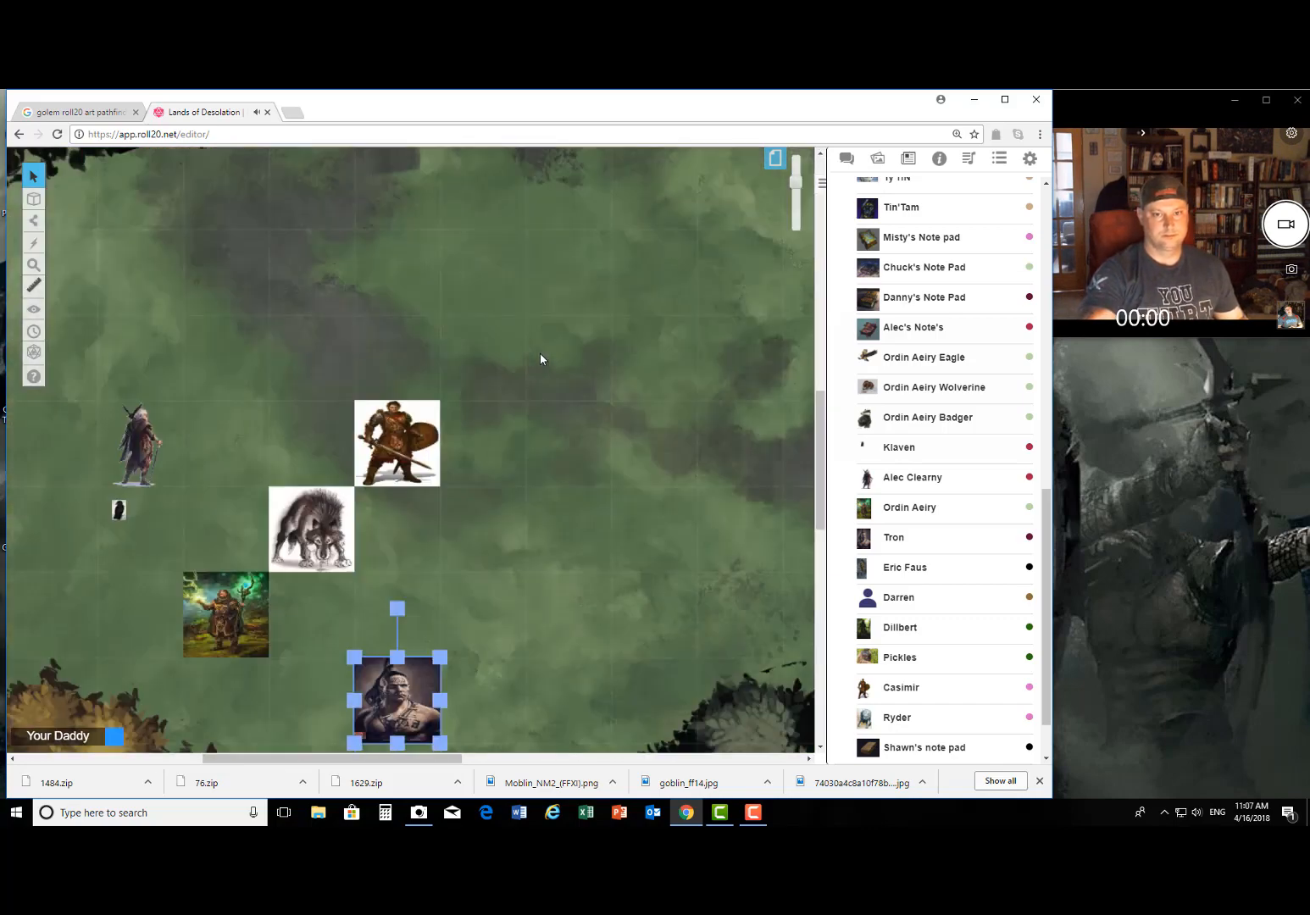
drag(403, 759, 699, 759)
scroll(568, 594, down, 3)
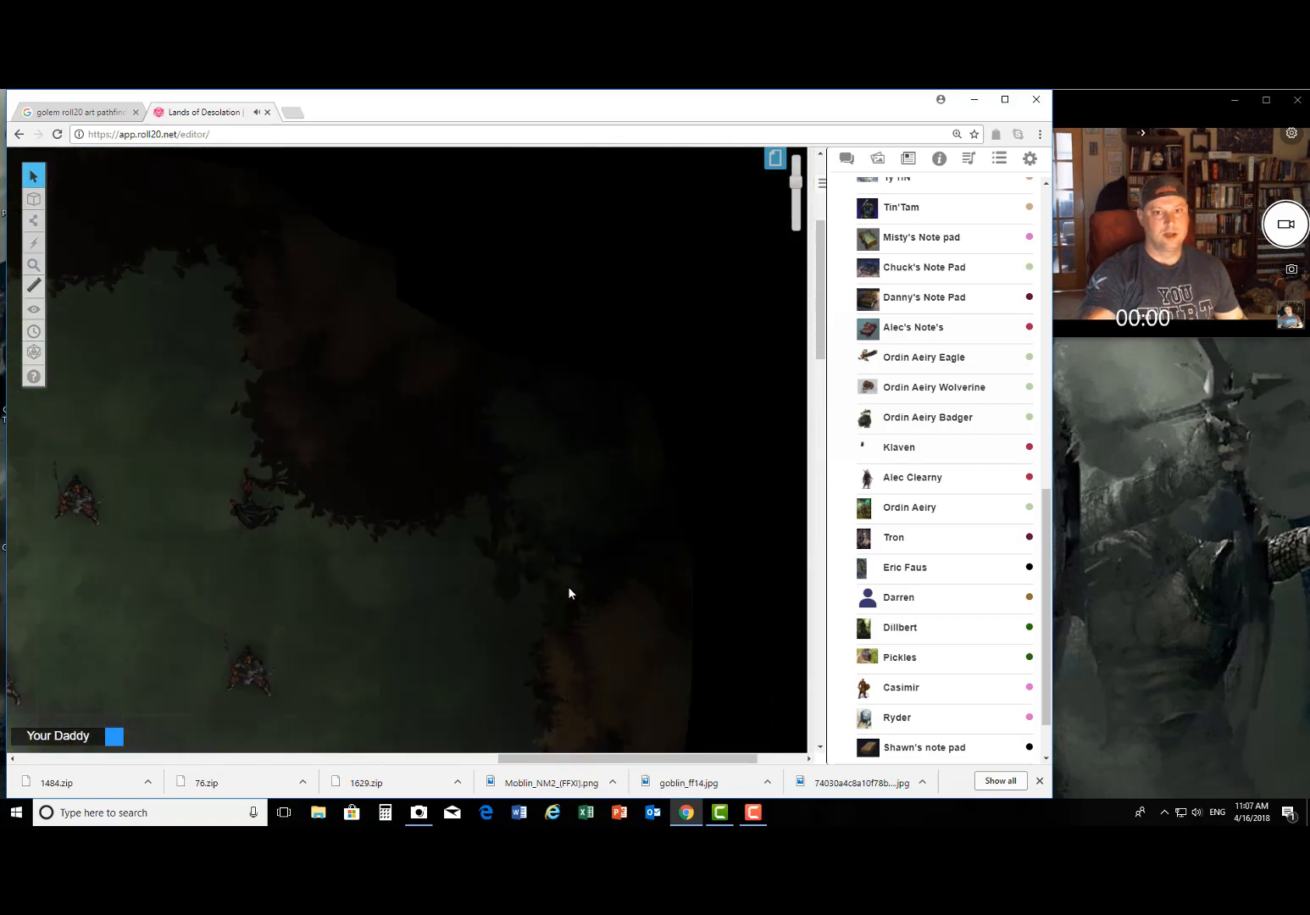
scroll(555, 577, down, 5)
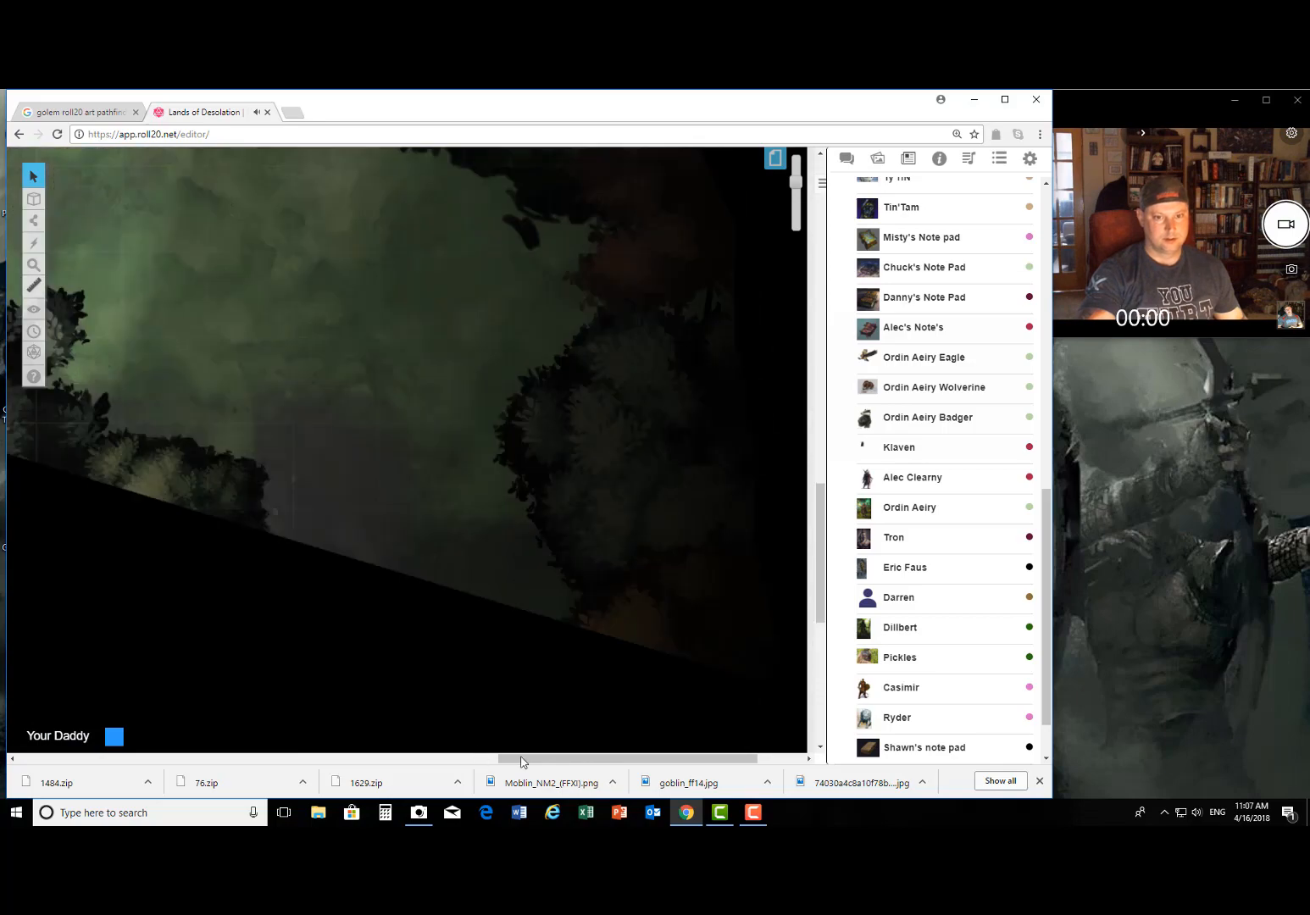
drag(576, 760, 226, 710)
scroll(366, 580, up, 4)
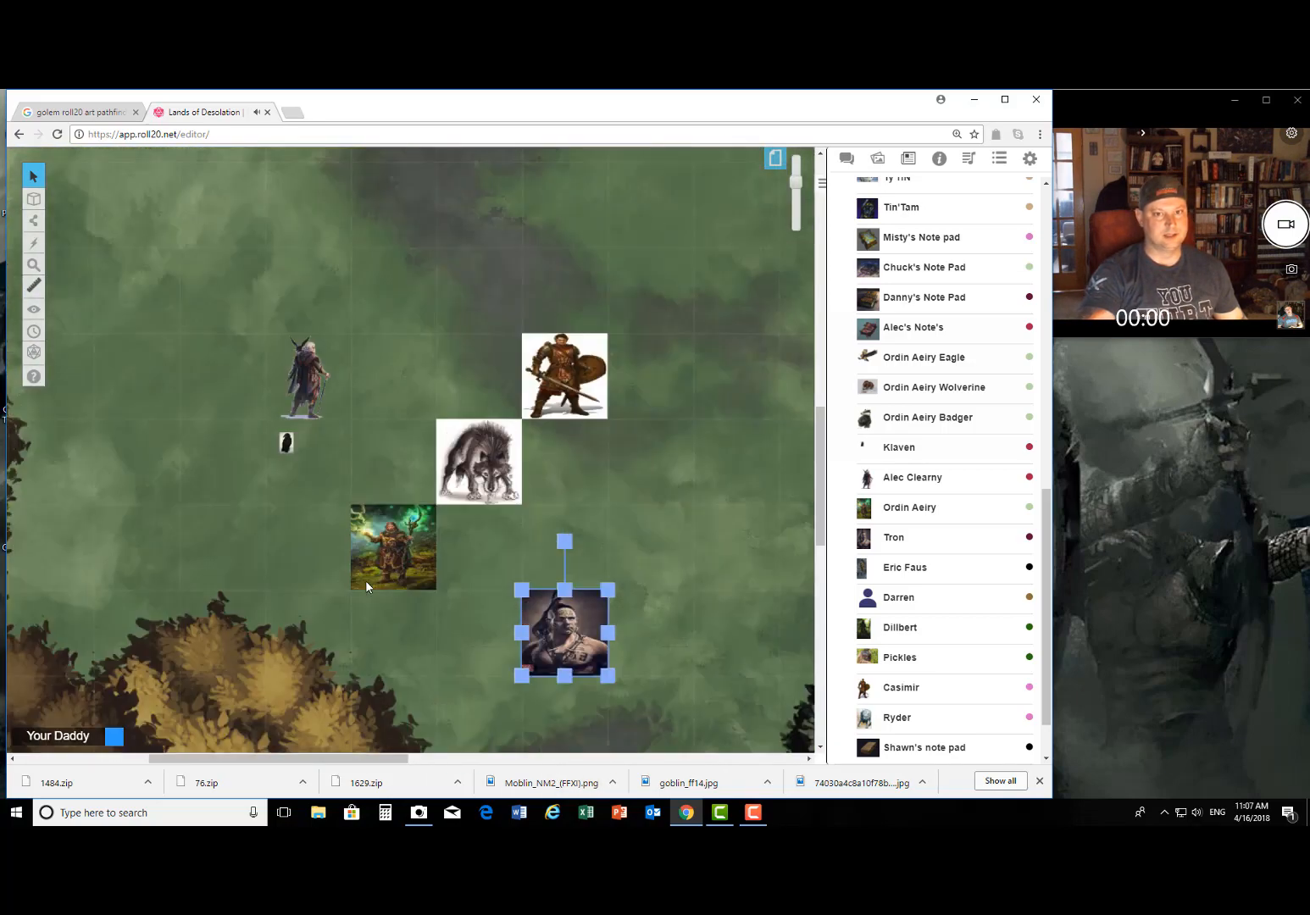
Step: Move the tattooed warrior two squares east and two north to check his view of the southeastern trees, and move him back
drag(582, 636, 753, 465)
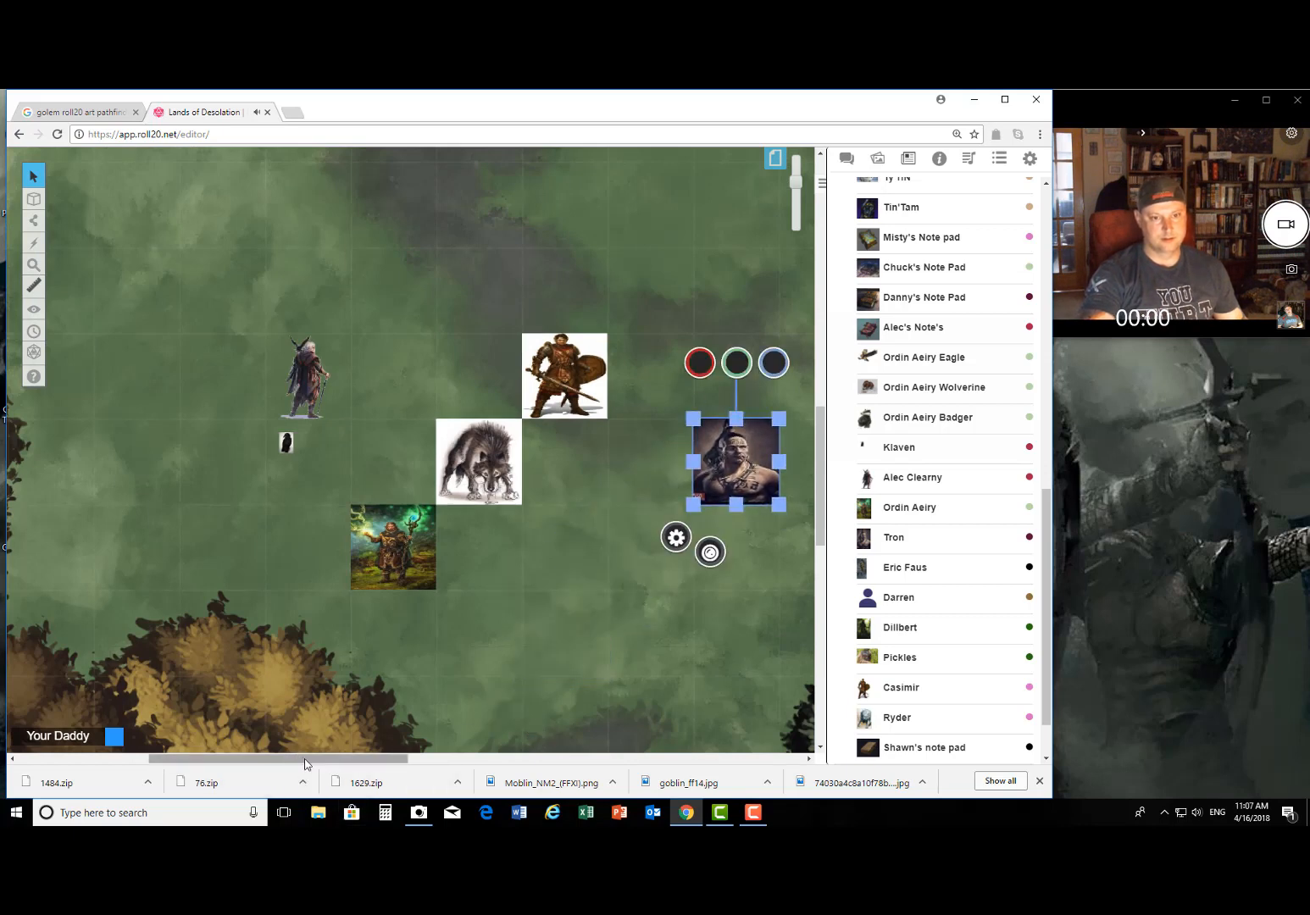
drag(305, 758, 640, 761)
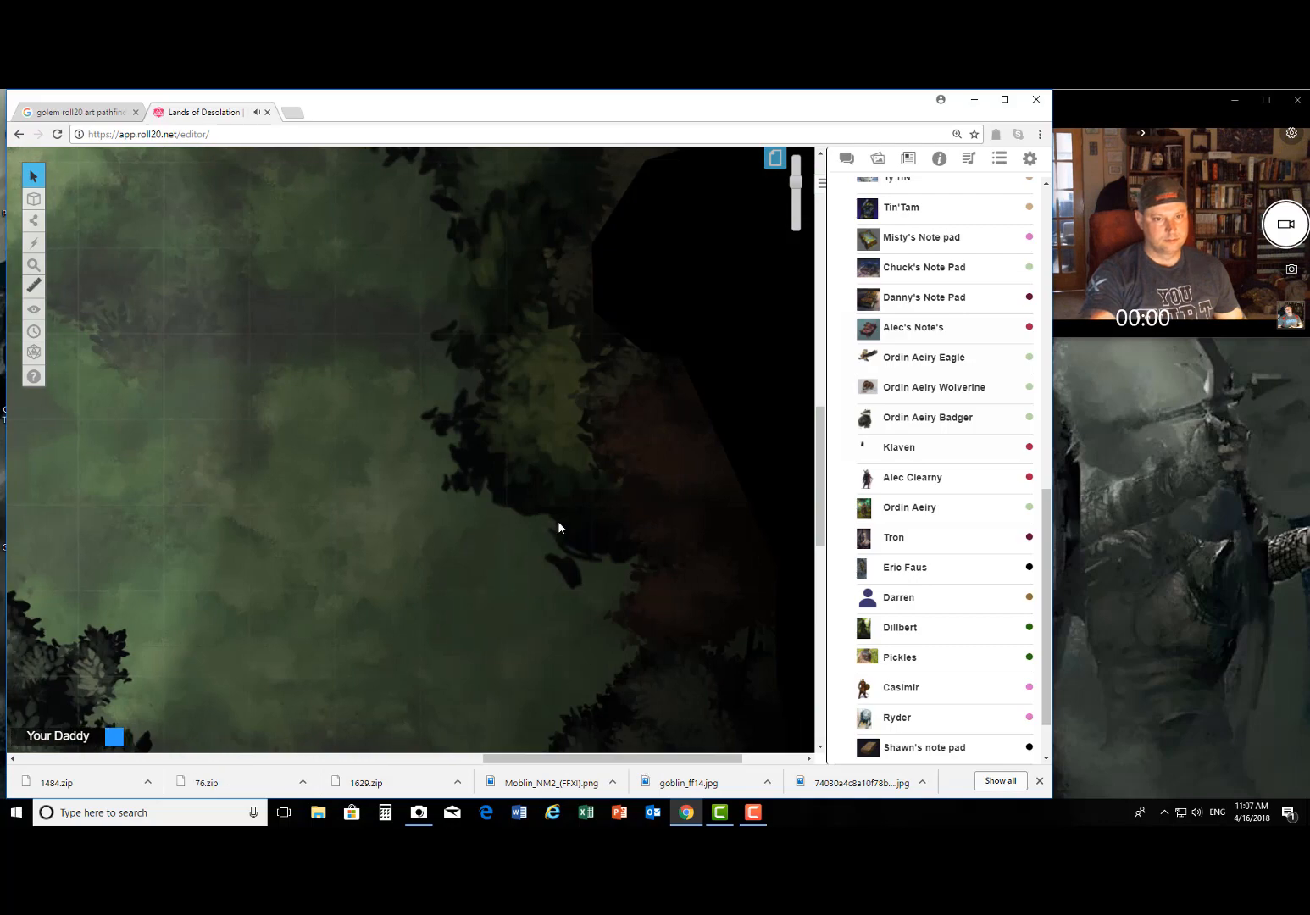
scroll(555, 530, down, 3)
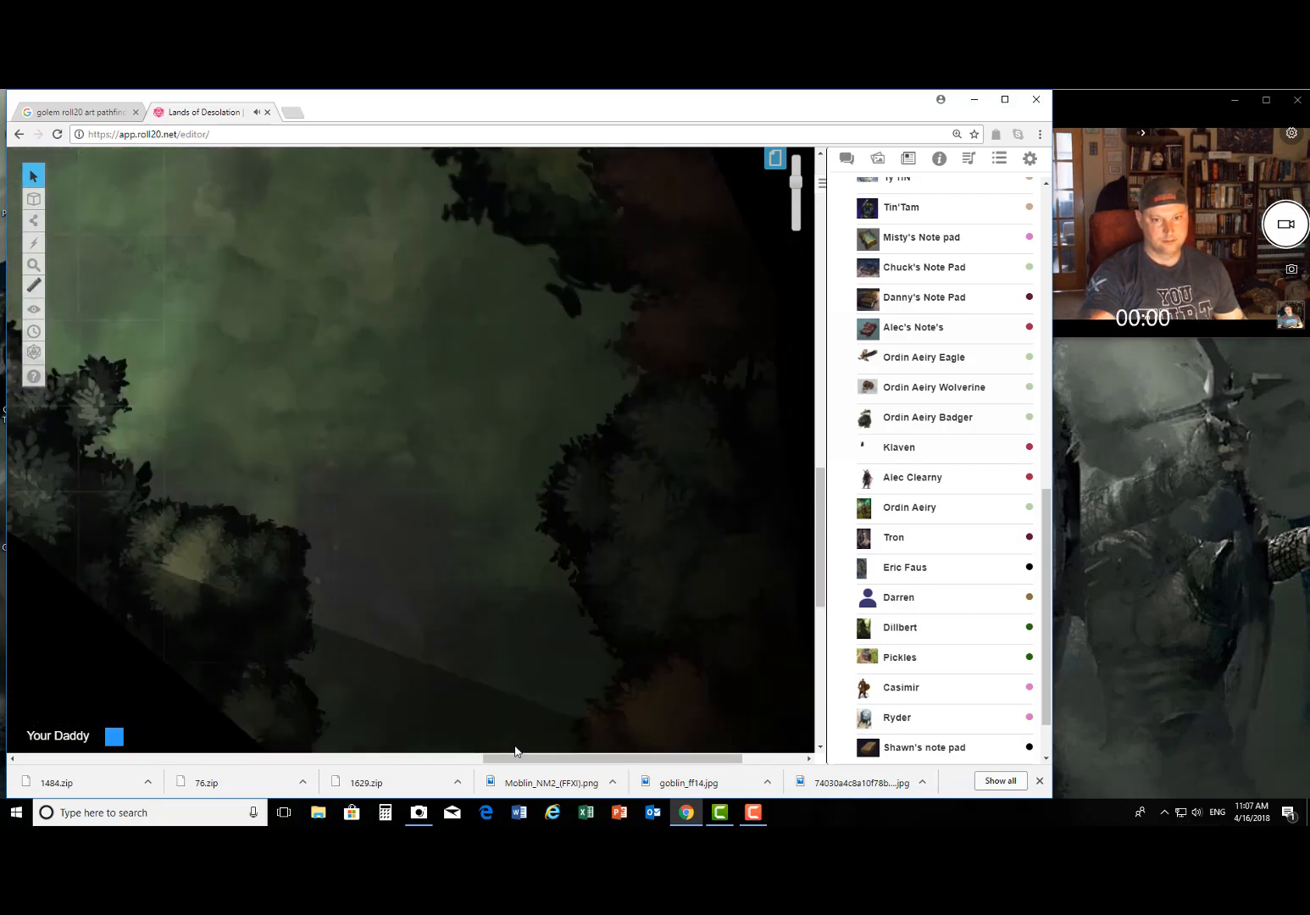
drag(538, 757, 267, 761)
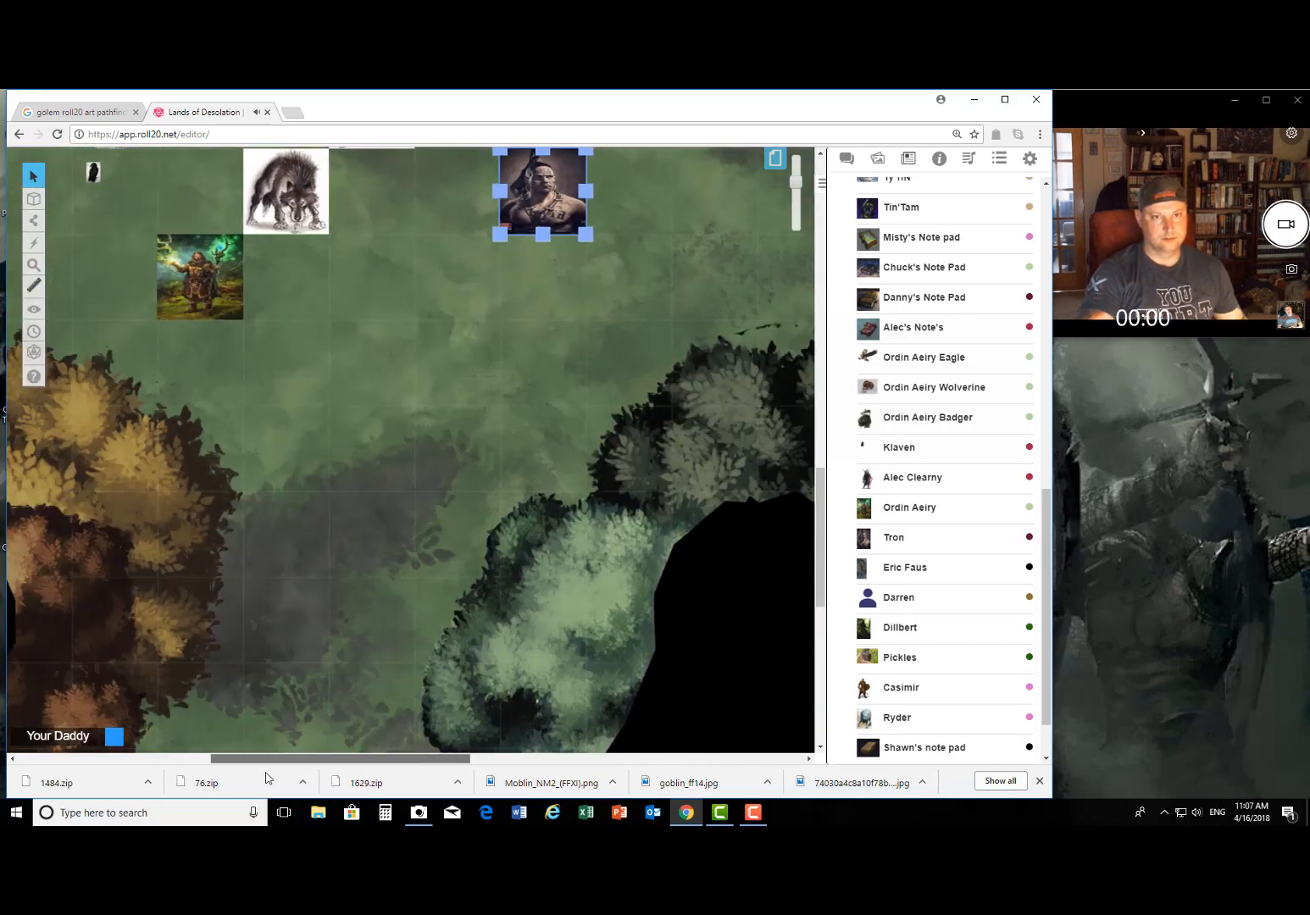
scroll(516, 388, up, 3)
drag(534, 378, 368, 545)
Step: Examine the tattooed warrior's line of sight over the hobgoblins and the trees along the northern edge
scroll(450, 544, up, 2)
scroll(450, 543, up, 3)
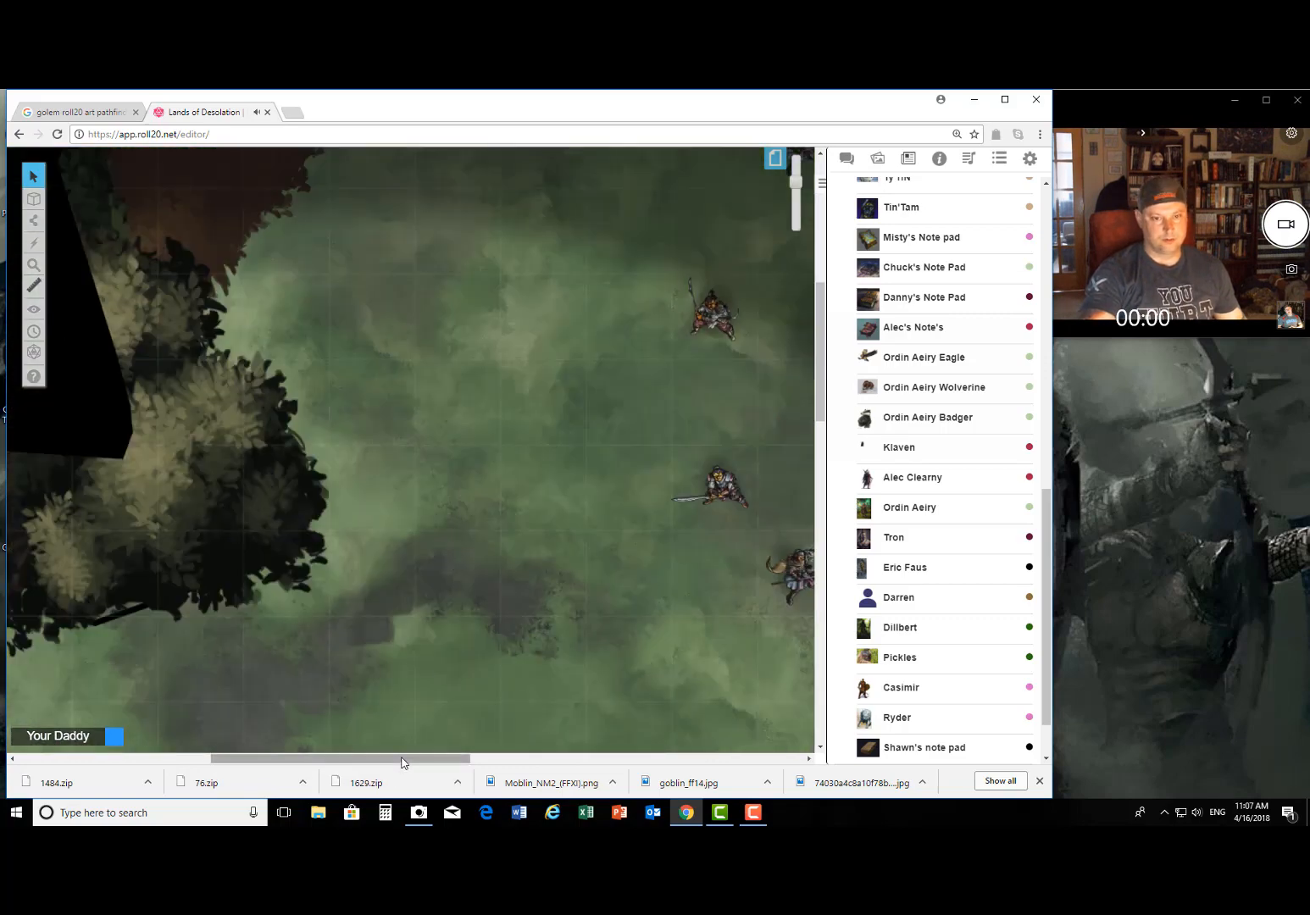
drag(404, 761, 571, 761)
scroll(652, 585, up, 4)
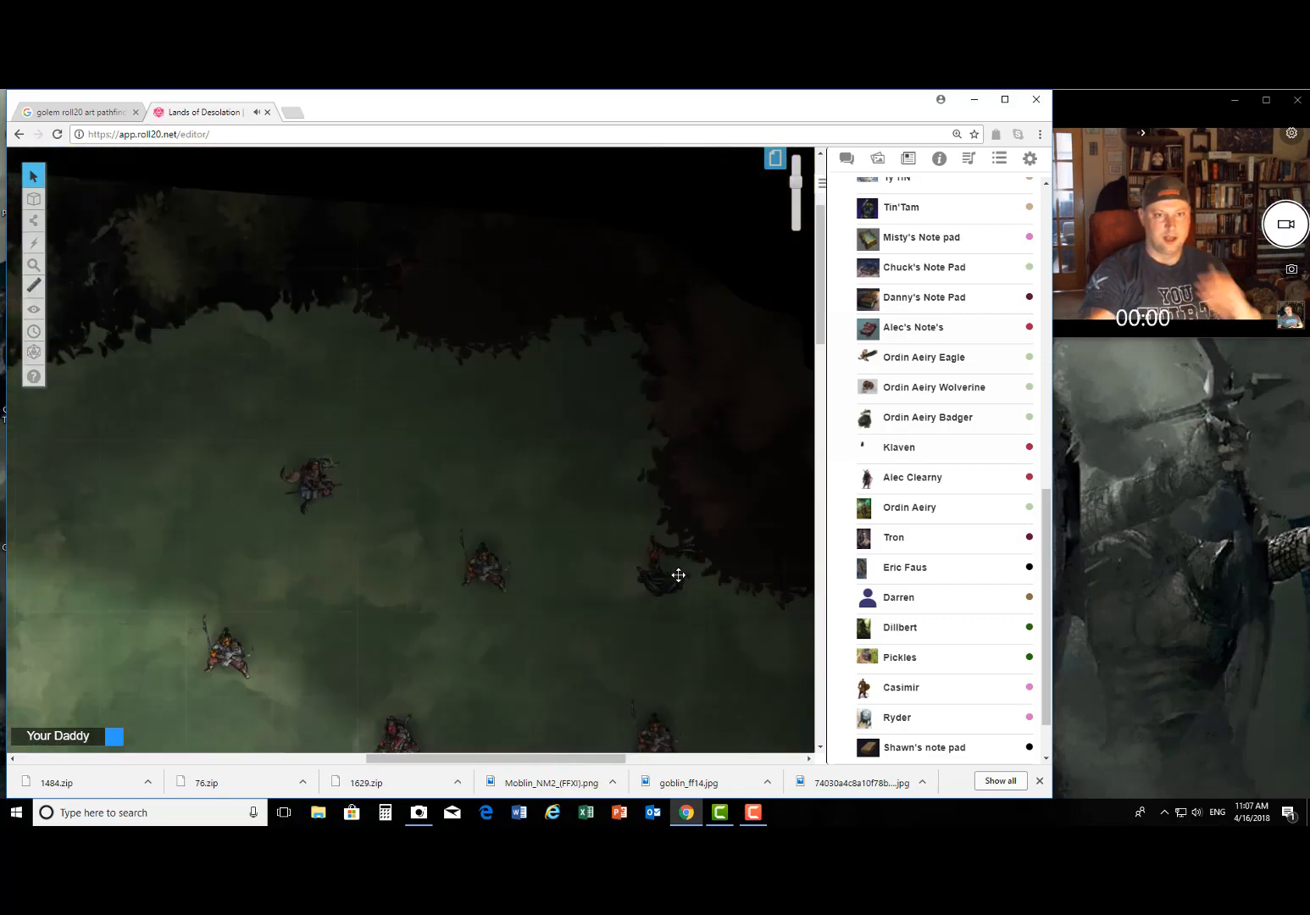
scroll(652, 544, down, 3)
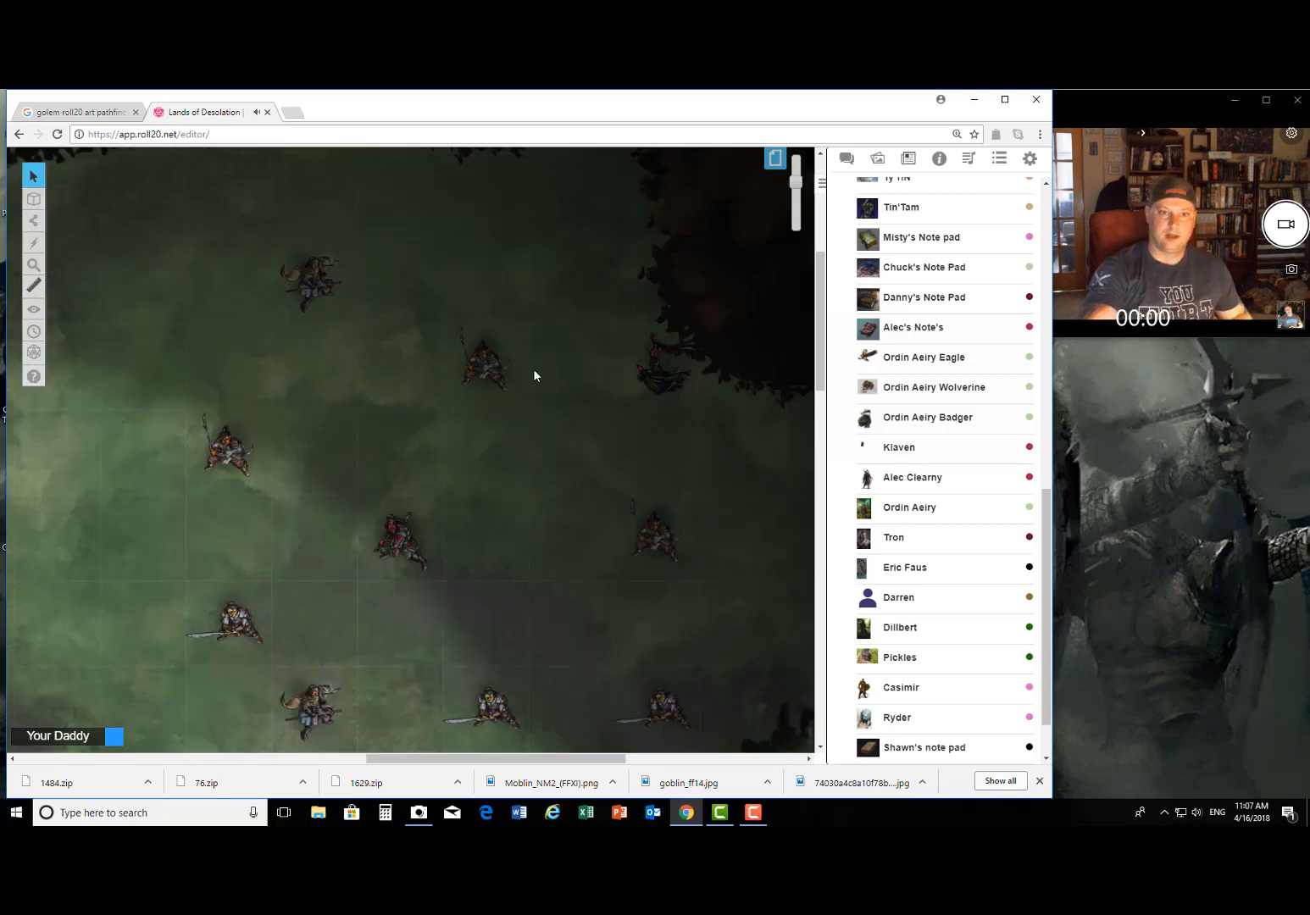
scroll(508, 407, down, 5)
scroll(419, 536, up, 4)
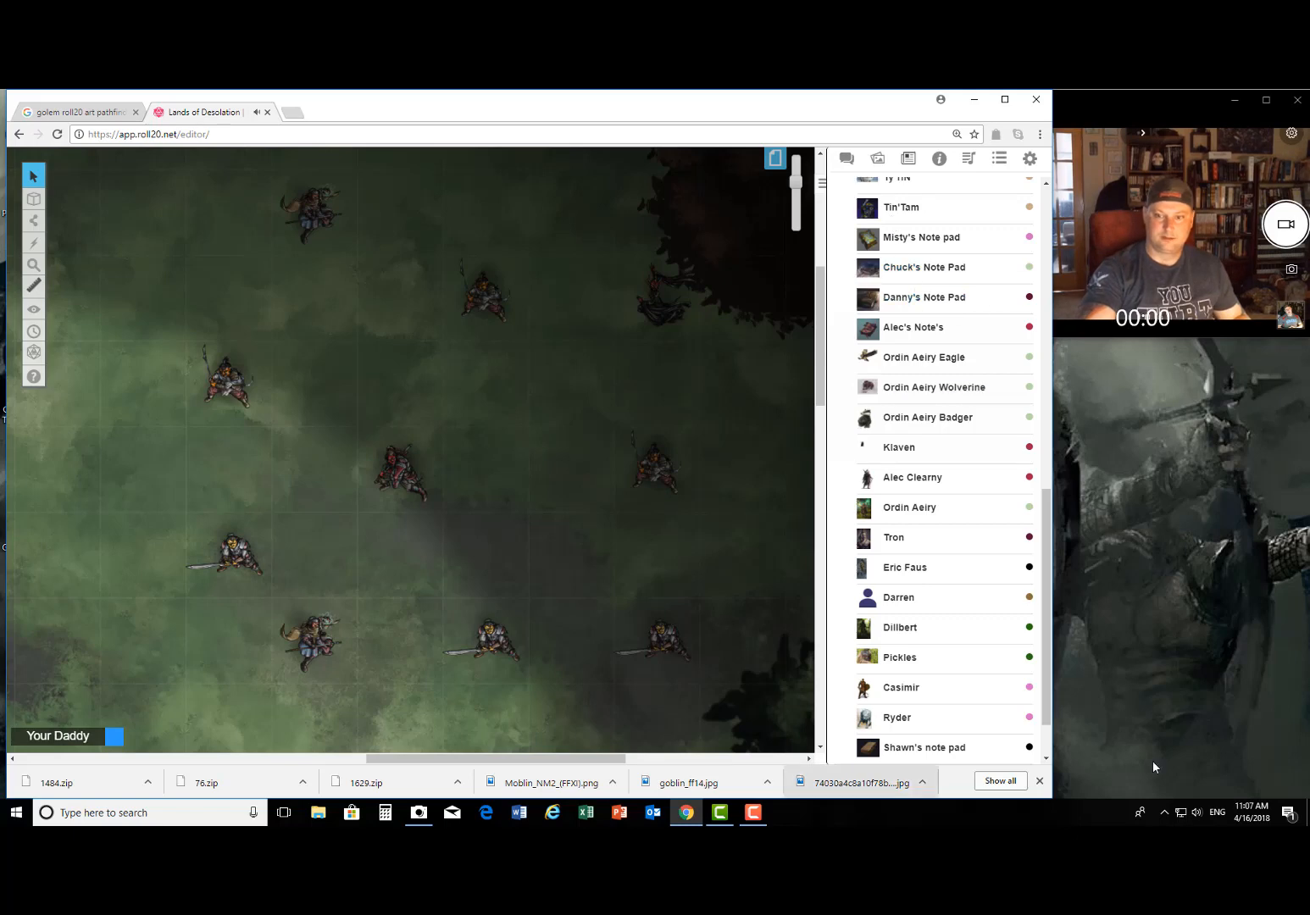
click(755, 813)
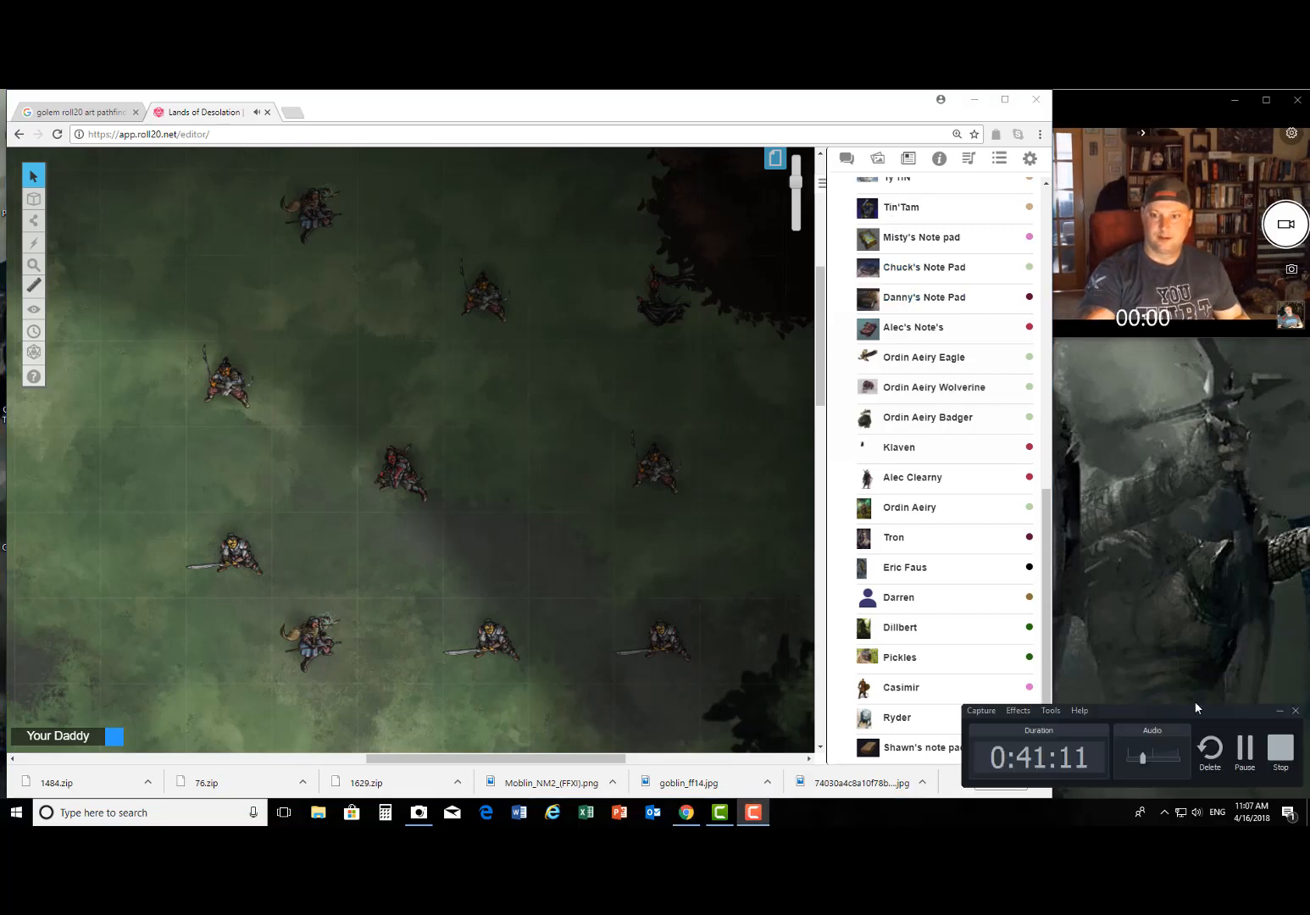